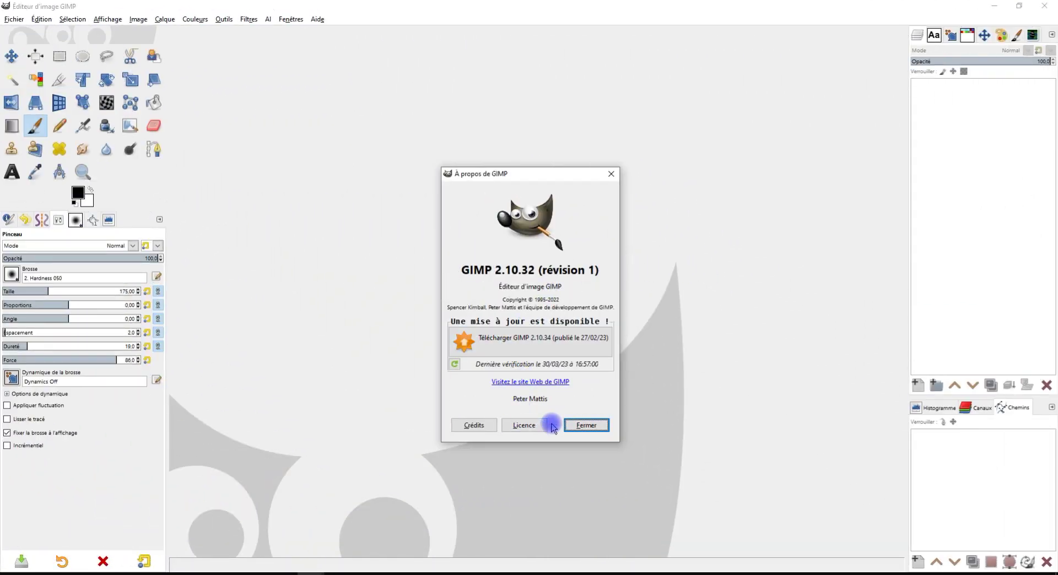
- Close the GIMP 2.10.32 About window and hide GIMP to reveal the browser
{"action": "left_click_drag", "start_coordinate": [493, 270], "coordinate": [534, 270]}
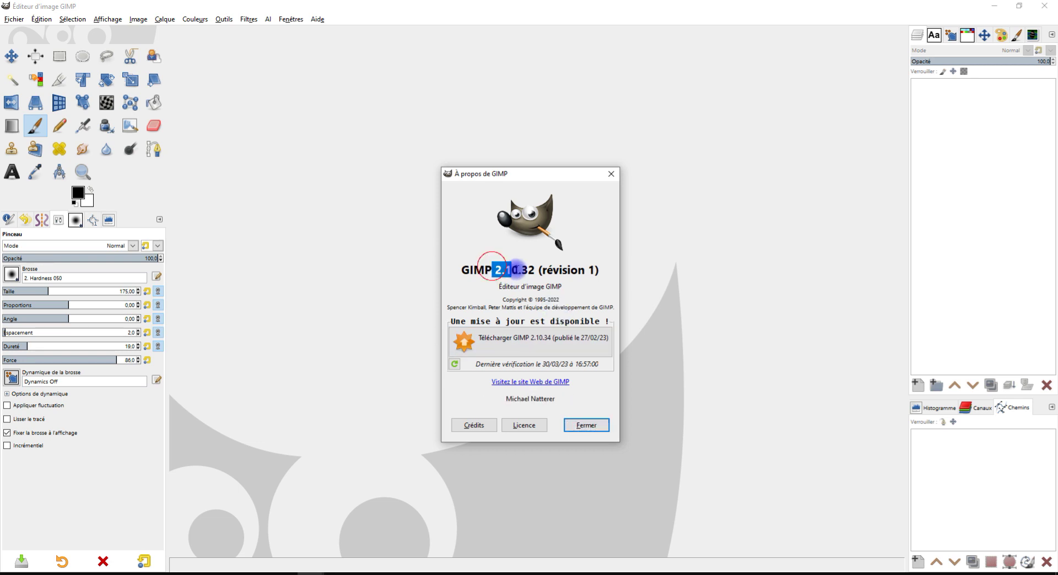
{"action": "left_click", "coordinate": [610, 173]}
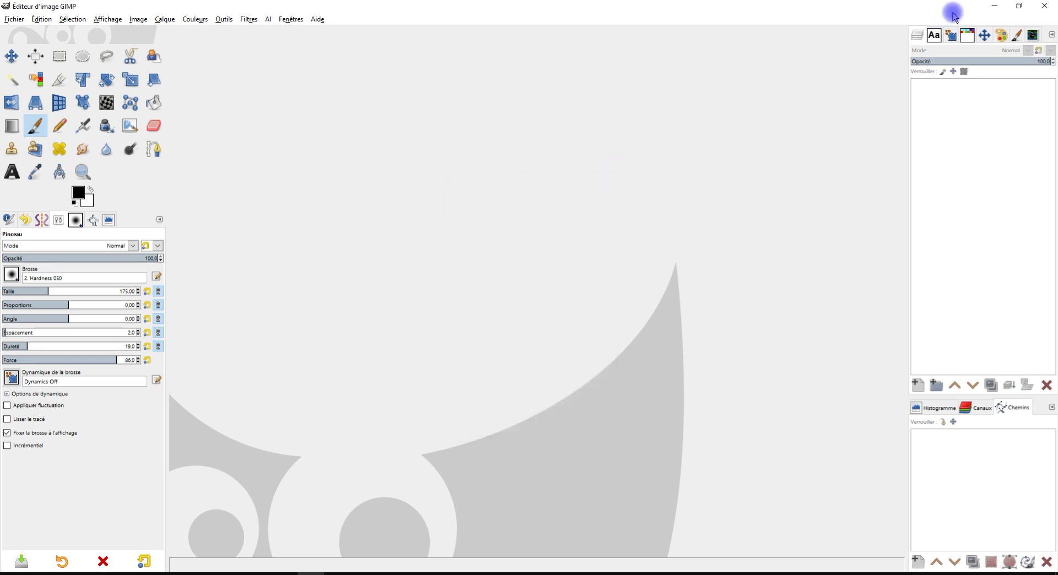
{"action": "left_click", "coordinate": [990, 8]}
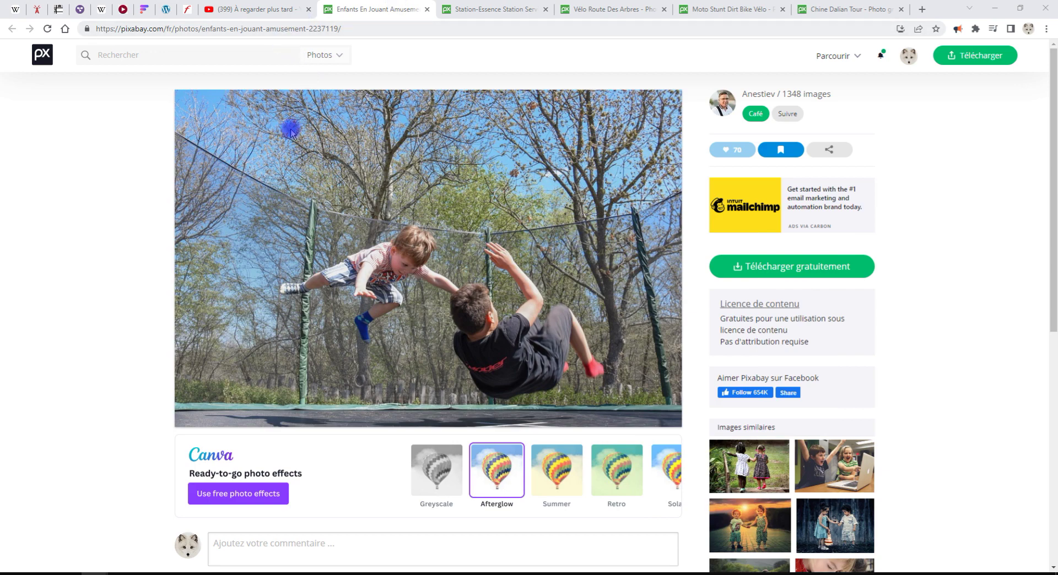
- Go to the Station-Essence night gas-station photo page on Pixabay
{"action": "left_click", "coordinate": [495, 8]}
{"action": "left_click", "coordinate": [369, 8]}
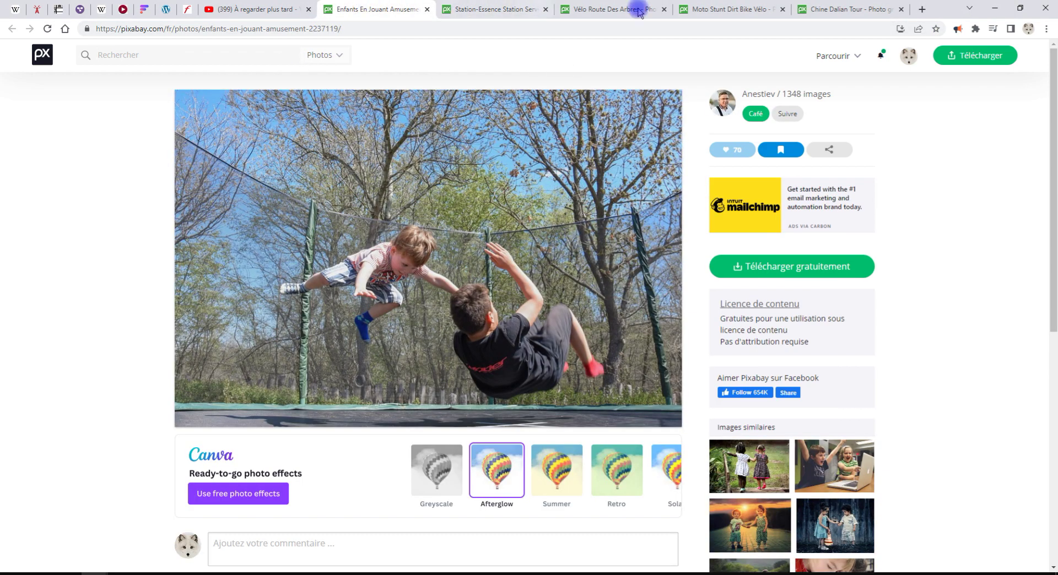
{"action": "left_click", "coordinate": [721, 9]}
{"action": "left_click", "coordinate": [609, 9]}
{"action": "left_click", "coordinate": [742, 10]}
{"action": "left_click", "coordinate": [835, 9]}
{"action": "left_click", "coordinate": [479, 9]}
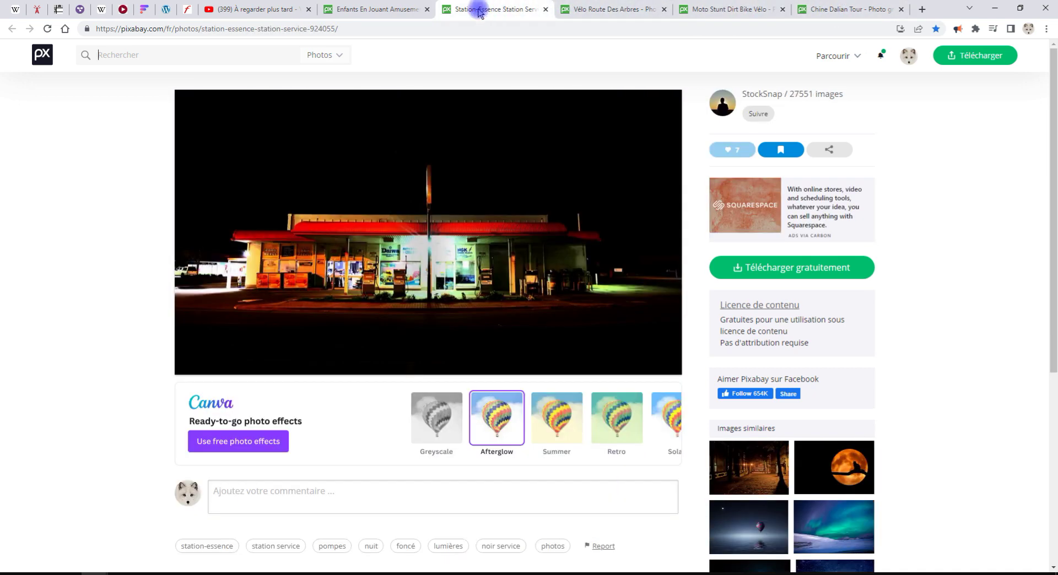
{"action": "left_click", "coordinate": [732, 157]}
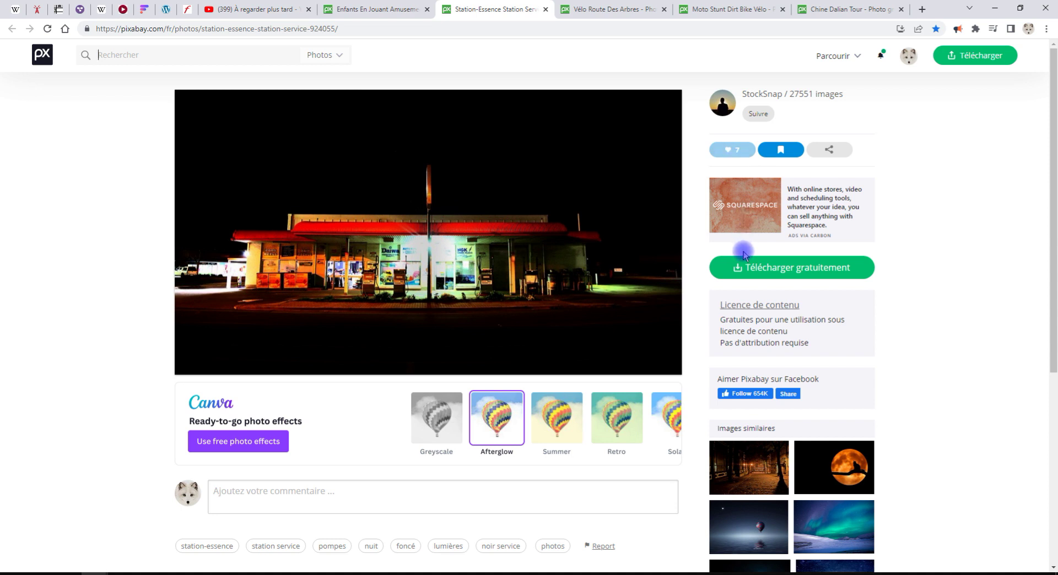
- Open the 2508×1410 version of the photo in a new tab and copy the image
{"action": "left_click", "coordinate": [786, 268]}
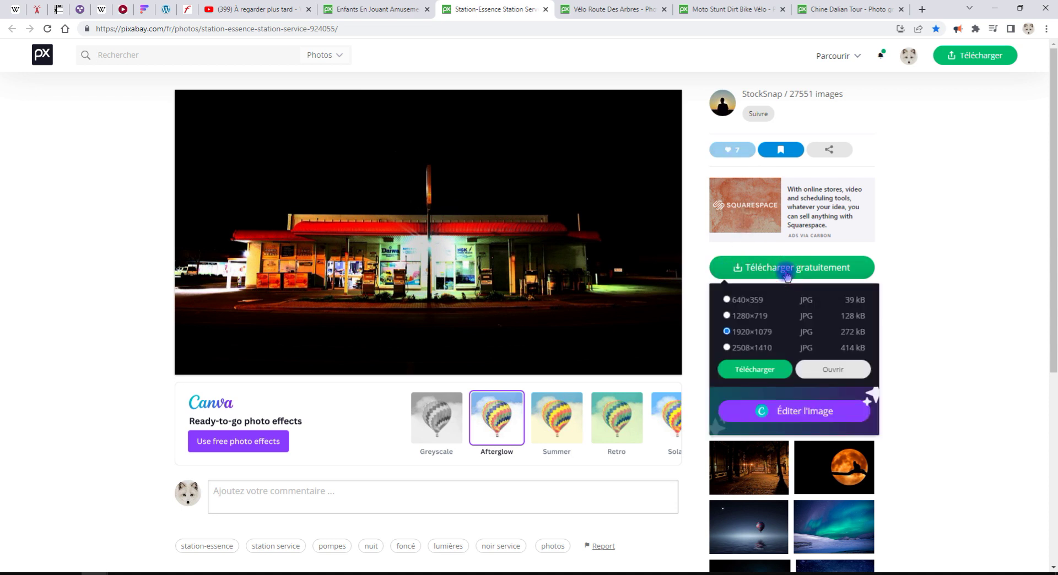
{"action": "left_click", "coordinate": [744, 370]}
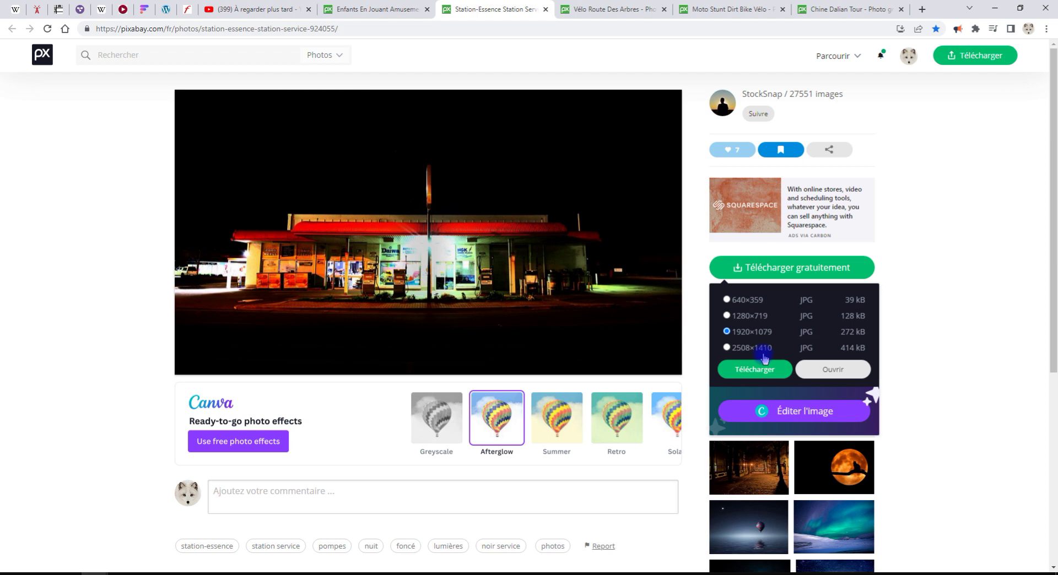
{"action": "left_click", "coordinate": [832, 369]}
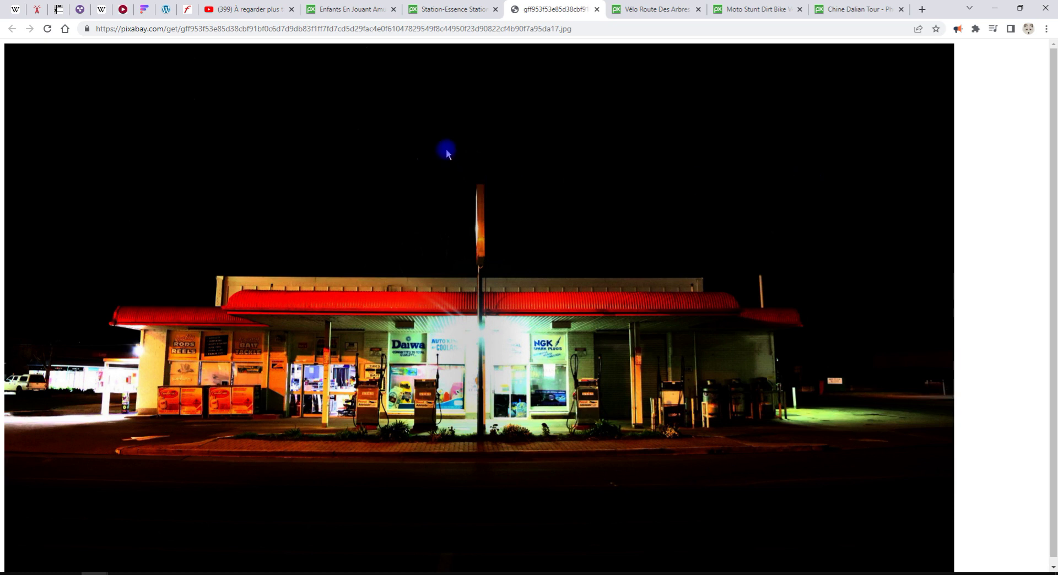
{"action": "right_click", "coordinate": [446, 154]}
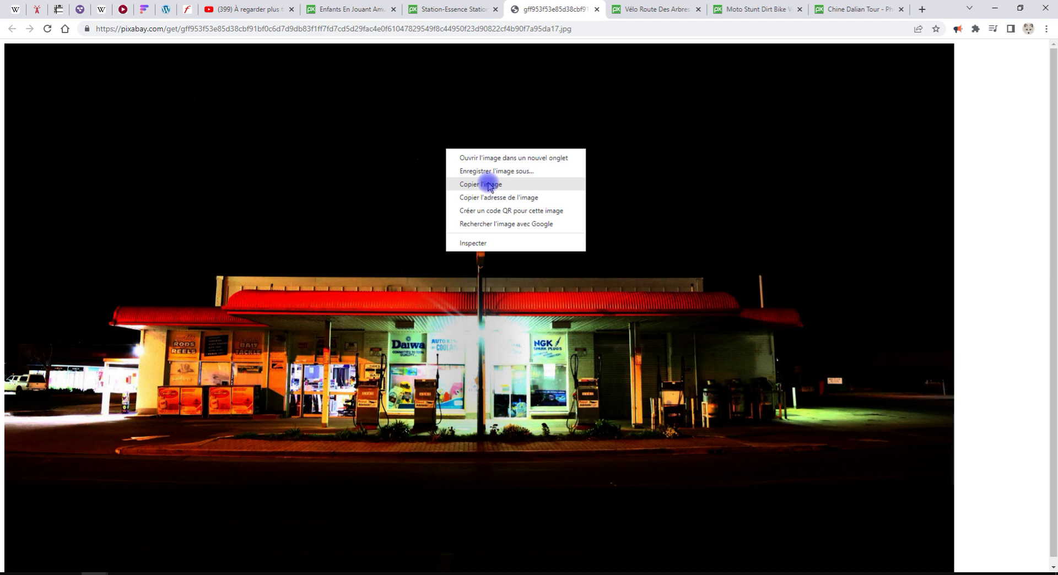
{"action": "left_click", "coordinate": [489, 187]}
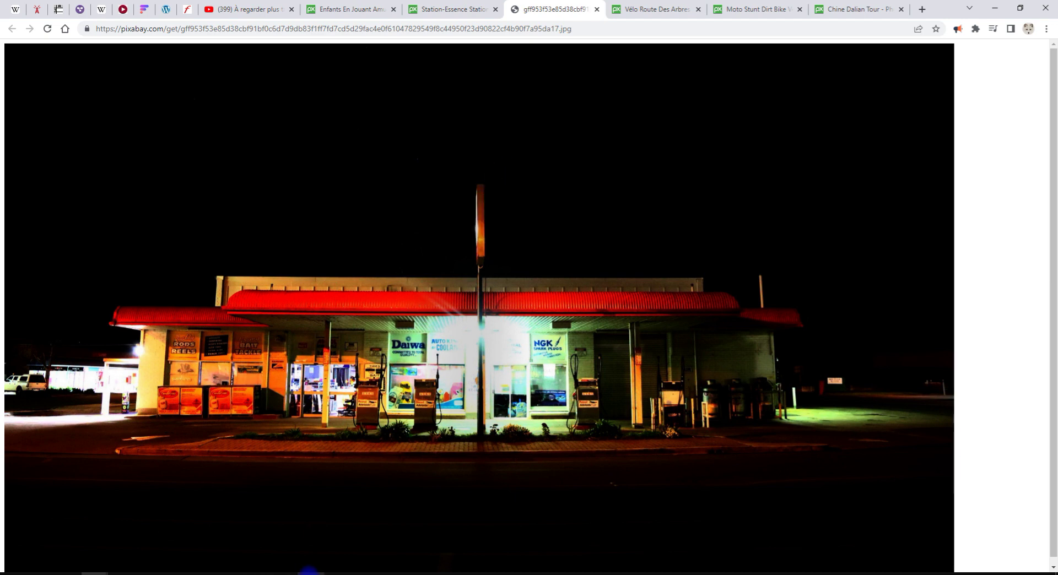
{"action": "left_click", "coordinate": [308, 572]}
- Paste the copied gas-station photo into GIMP as a new 2508×1410 image
{"action": "left_click", "coordinate": [27, 20]}
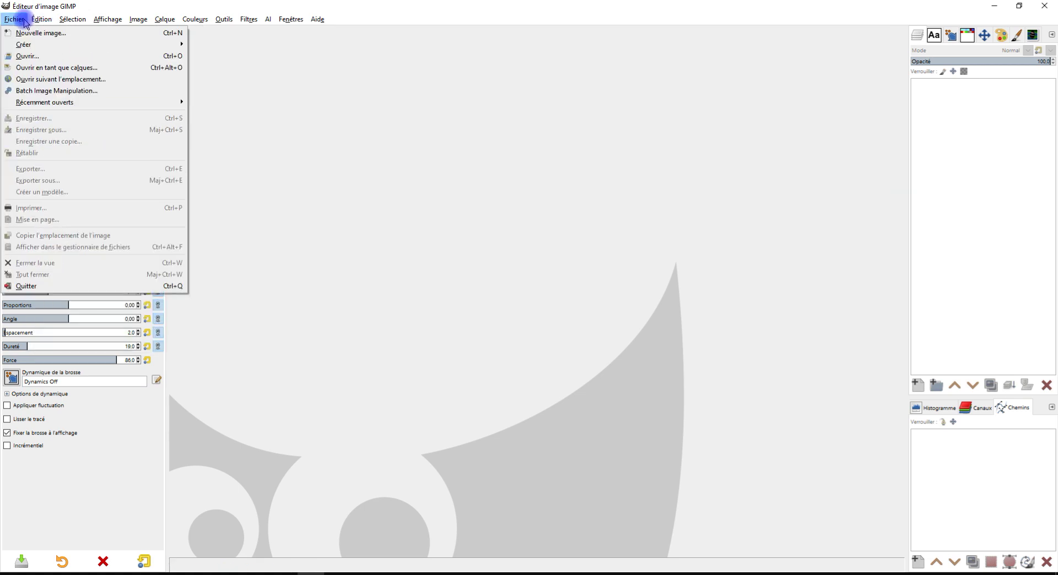
{"action": "mouse_move", "coordinate": [64, 153]}
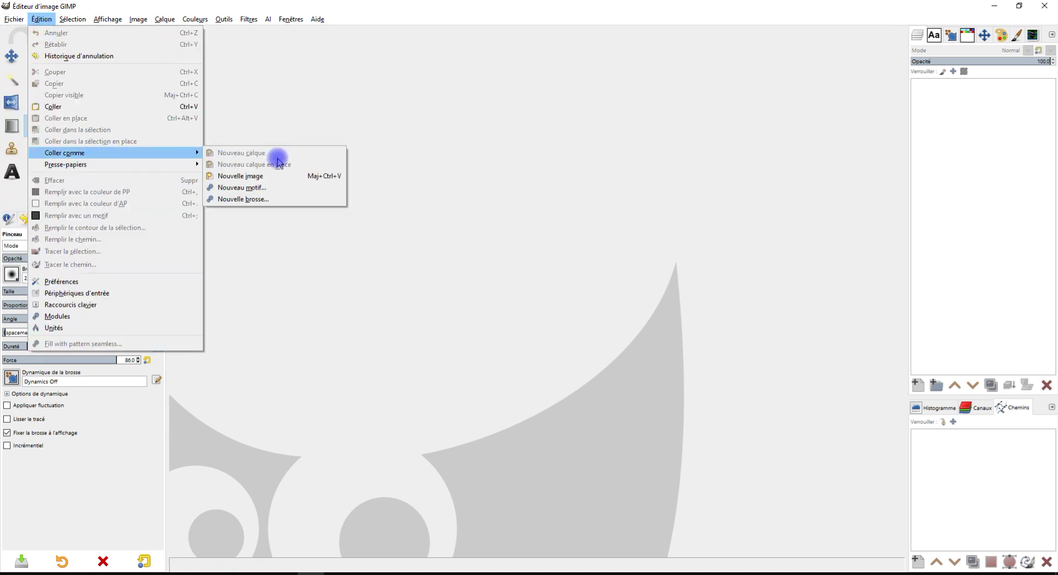
{"action": "left_click", "coordinate": [274, 175]}
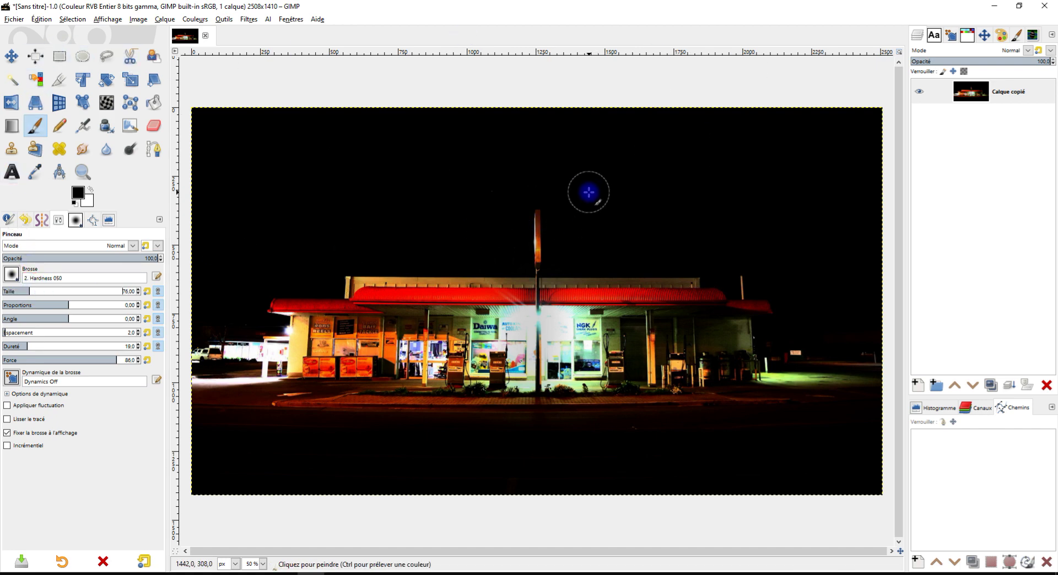
{"action": "scroll", "coordinate": [586, 195], "scroll_direction": "down", "scroll_amount": 3}
{"action": "scroll", "coordinate": [590, 184], "scroll_direction": "up", "scroll_amount": 2}
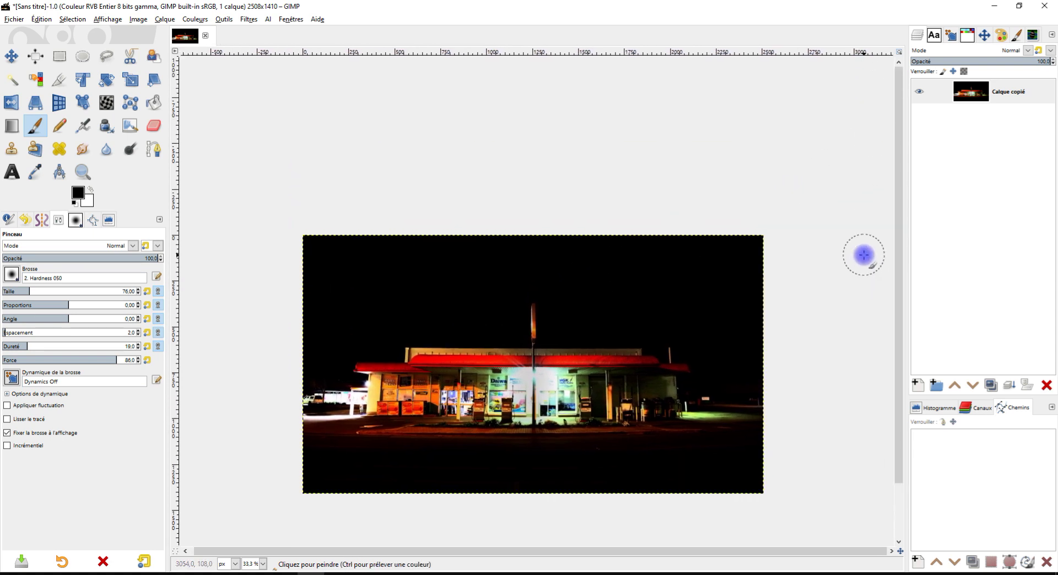
- Rename the pasted photo layer to 'original'
{"action": "left_click", "coordinate": [981, 91]}
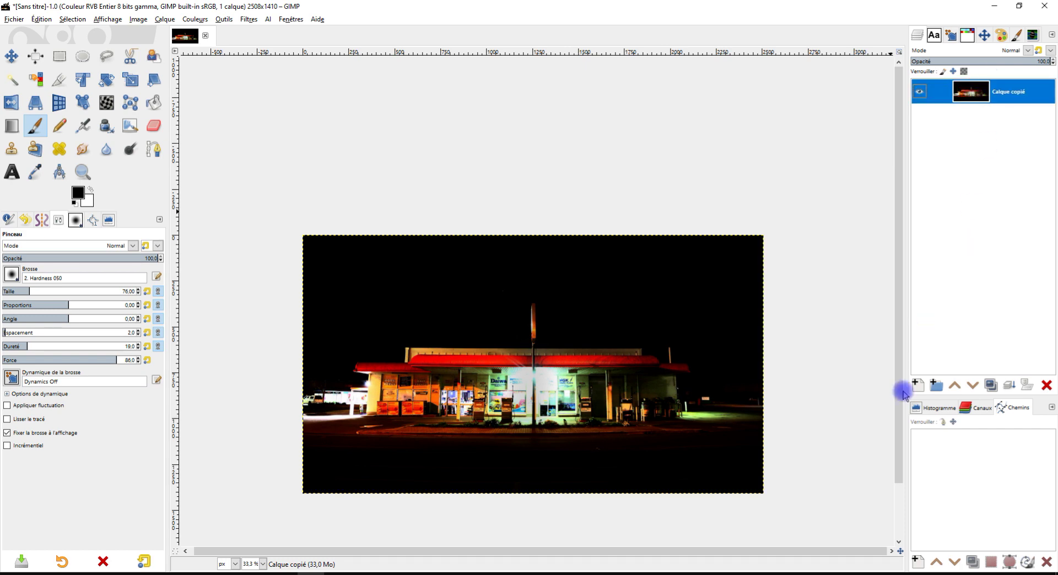
{"action": "double_click", "coordinate": [1008, 92]}
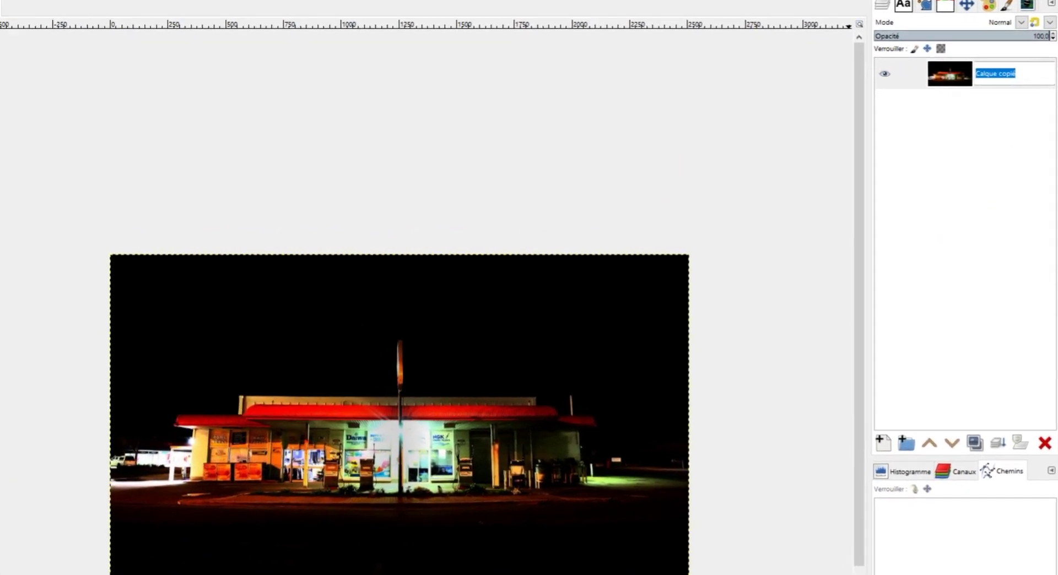
{"action": "type", "text": "original"}
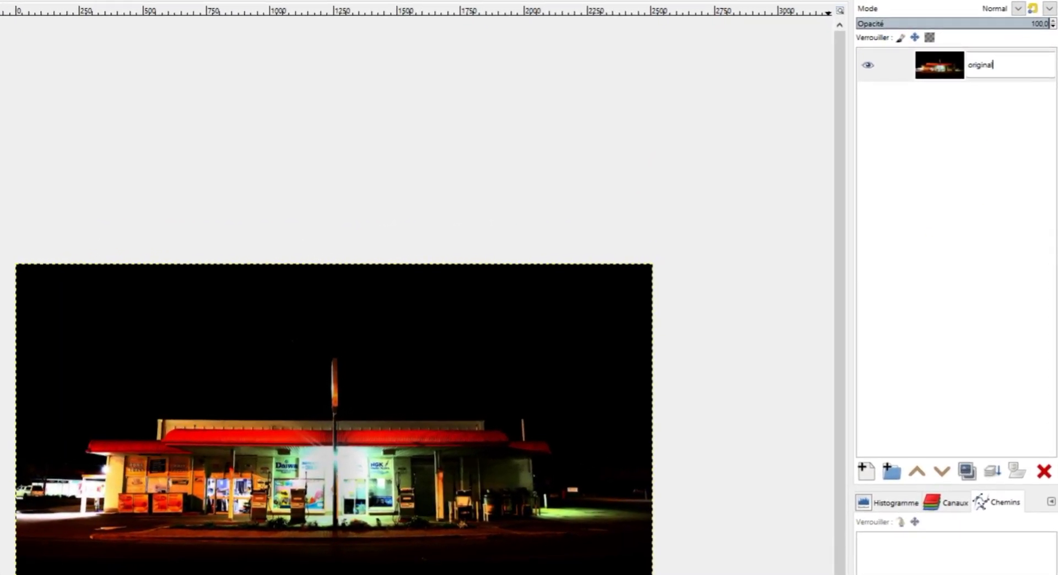
{"action": "key", "text": "Return"}
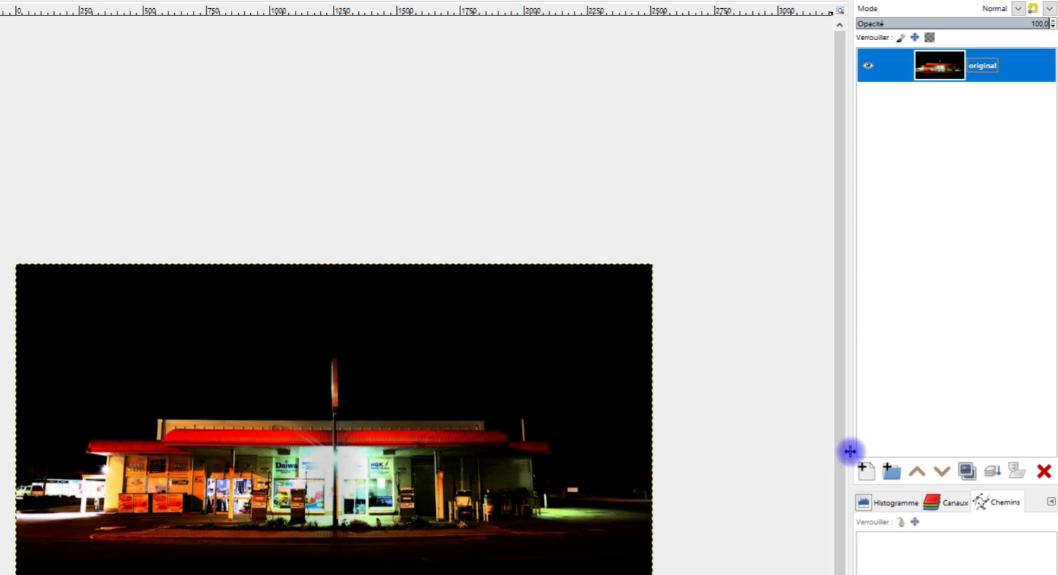
- Add a new layer named 'fond noir longue' below original and reset colours to black and white
{"action": "left_click", "coordinate": [863, 469]}
{"action": "left_click", "coordinate": [774, 222]}
{"action": "triple_click", "coordinate": [774, 222]}
{"action": "type", "text": "fond noir longue"}
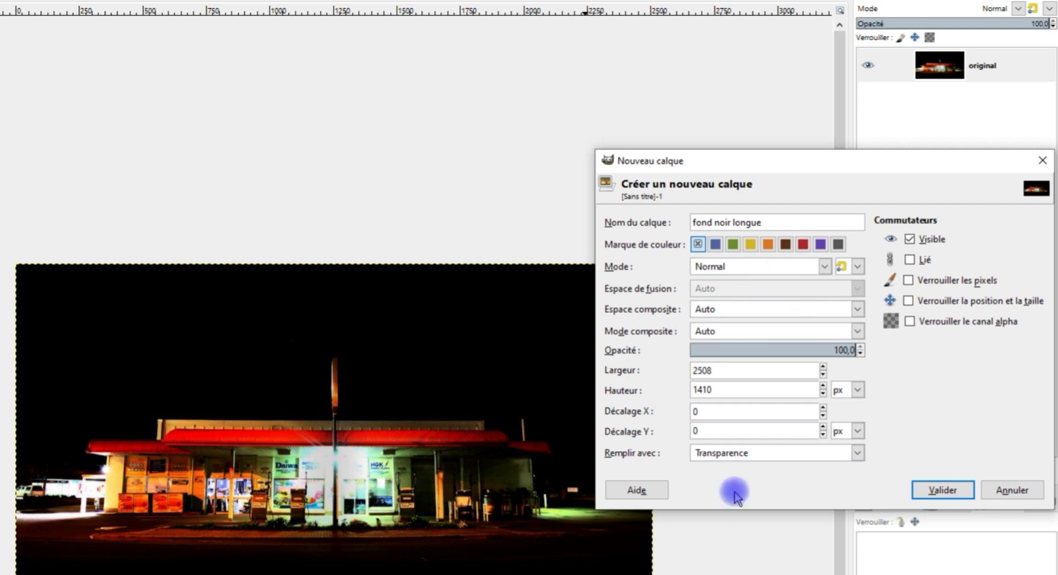
{"action": "left_click", "coordinate": [917, 487]}
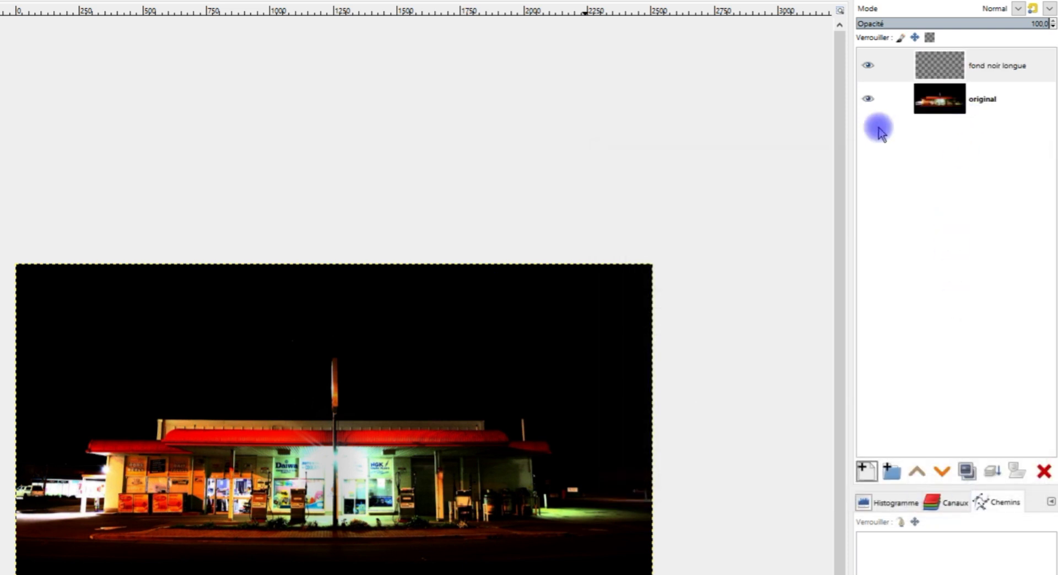
{"action": "left_click", "coordinate": [941, 472]}
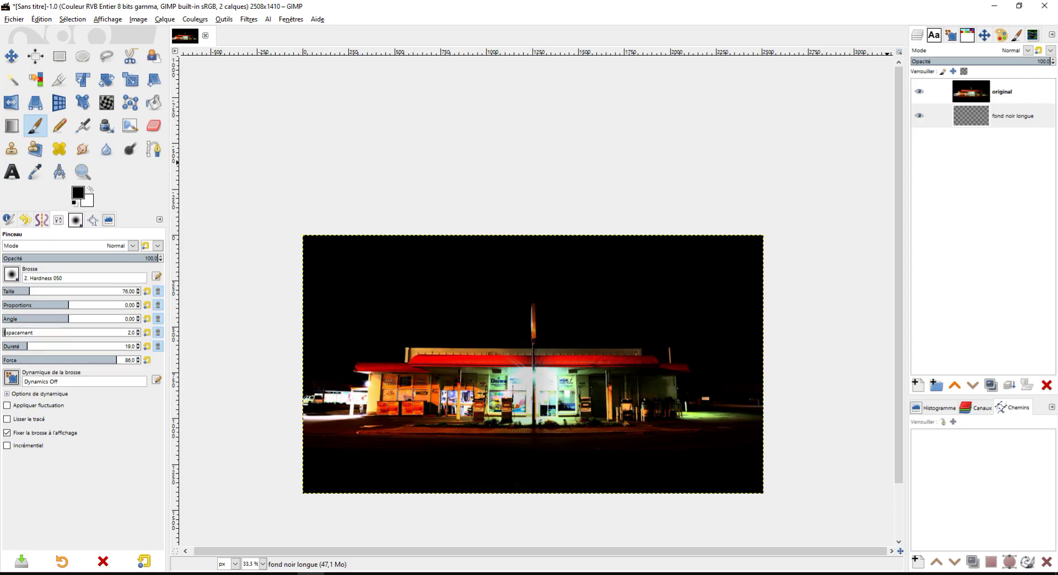
{"action": "left_click", "coordinate": [76, 204]}
- Fill fond noir longue with black and stretch it upward to 2829 px tall
{"action": "left_click_drag", "start_coordinate": [79, 196], "coordinate": [708, 117]}
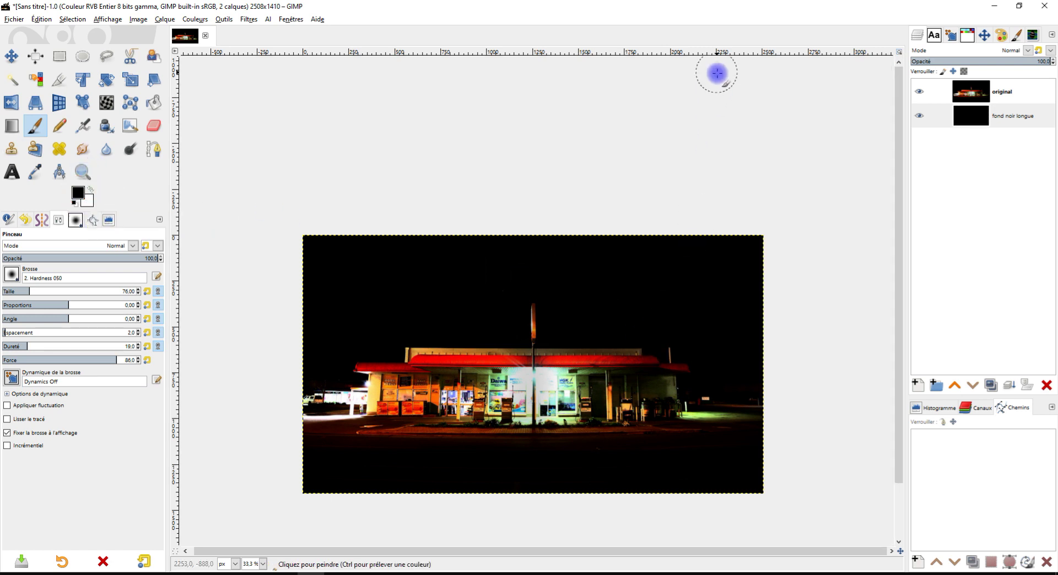
{"action": "left_click", "coordinate": [131, 79]}
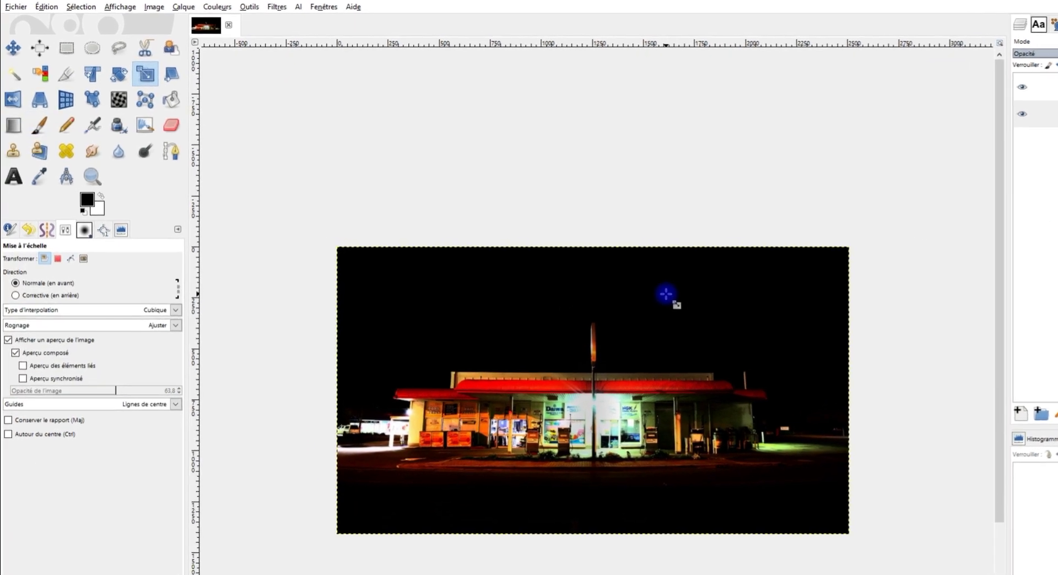
{"action": "left_click", "coordinate": [696, 301]}
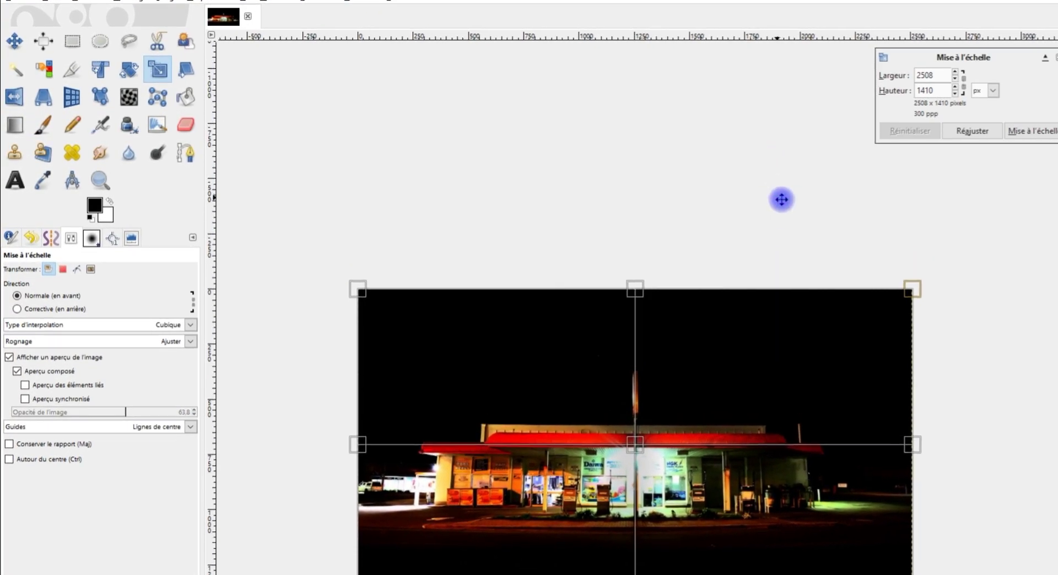
{"action": "left_click", "coordinate": [641, 301]}
{"action": "left_click_drag", "start_coordinate": [641, 301], "coordinate": [628, 52]}
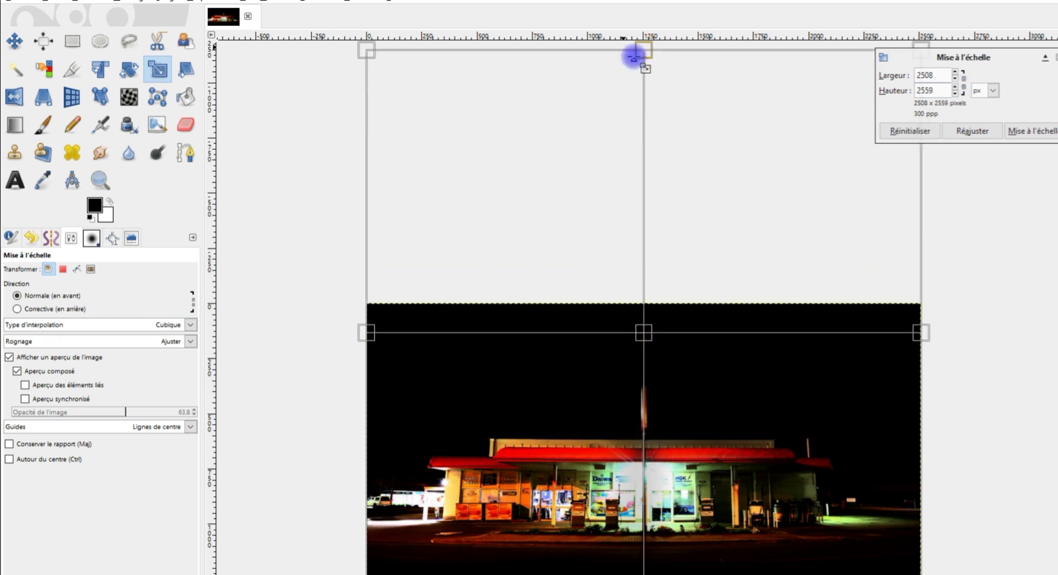
{"action": "left_click_drag", "start_coordinate": [637, 99], "coordinate": [637, 33]}
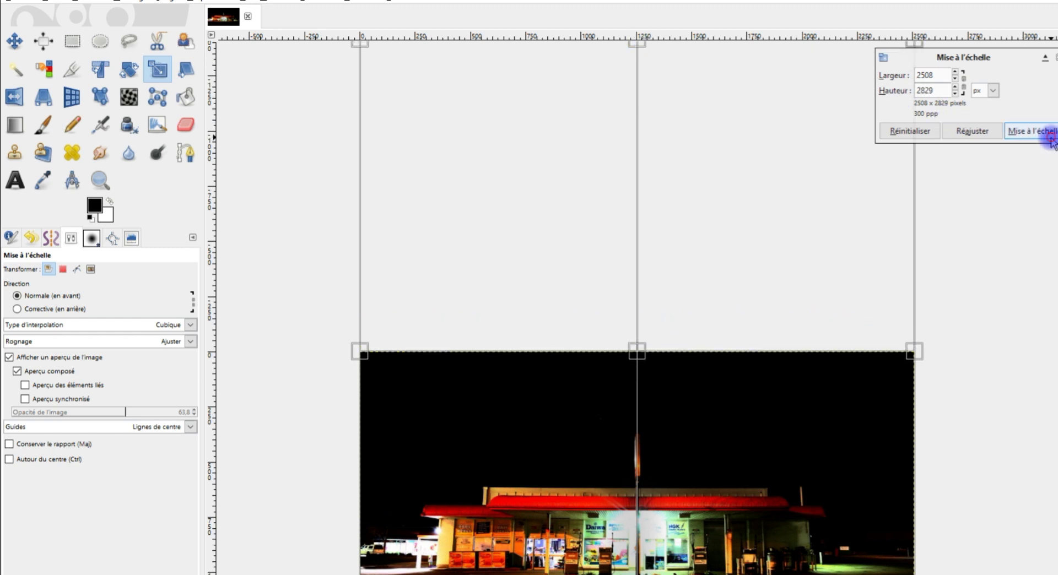
{"action": "left_click", "coordinate": [1032, 131]}
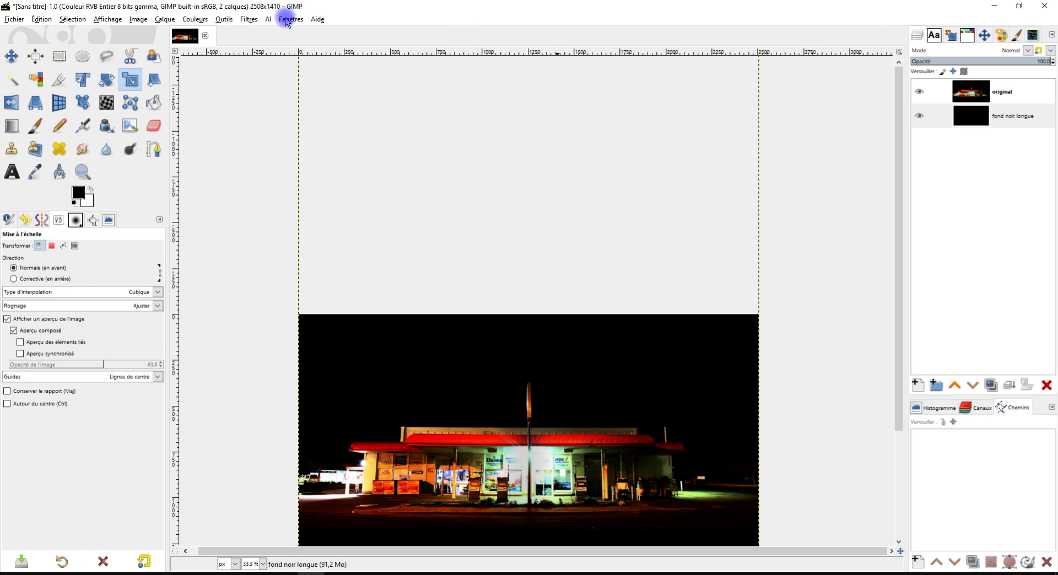
- Fit the canvas to the layers, making the image 2508×2829
{"action": "left_click", "coordinate": [163, 18]}
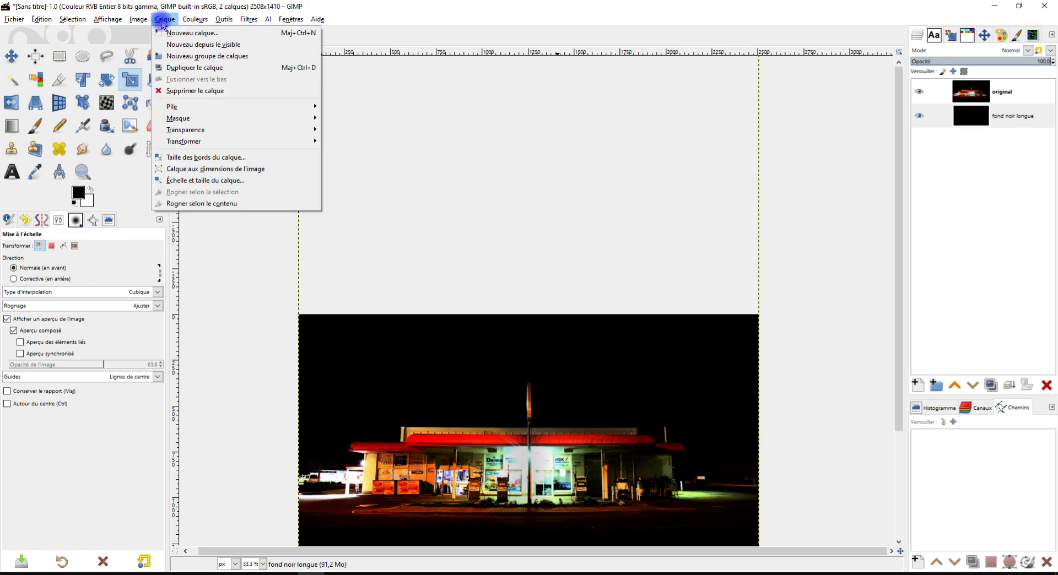
{"action": "mouse_move", "coordinate": [137, 19]}
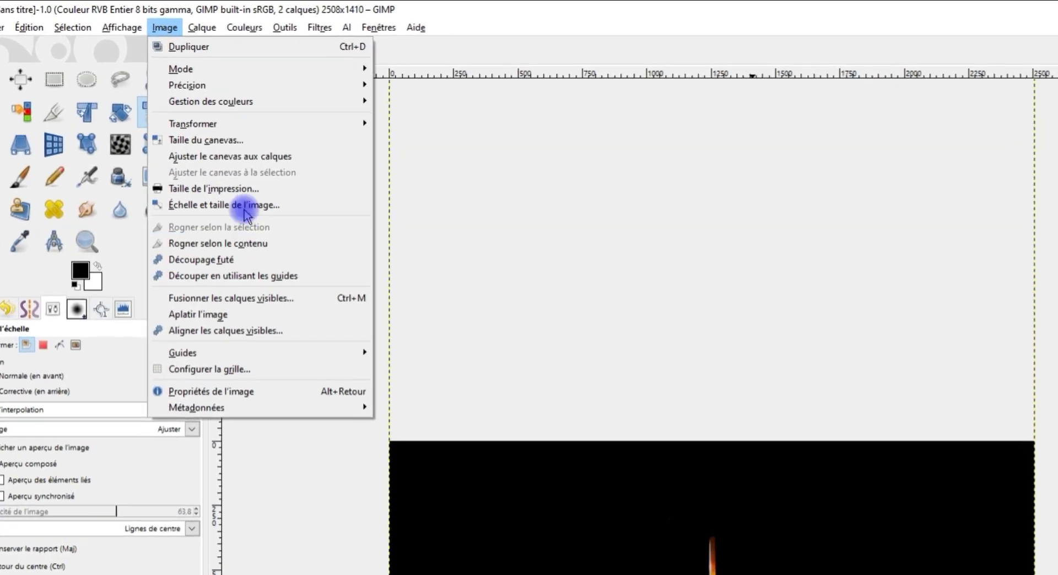
{"action": "left_click", "coordinate": [217, 115]}
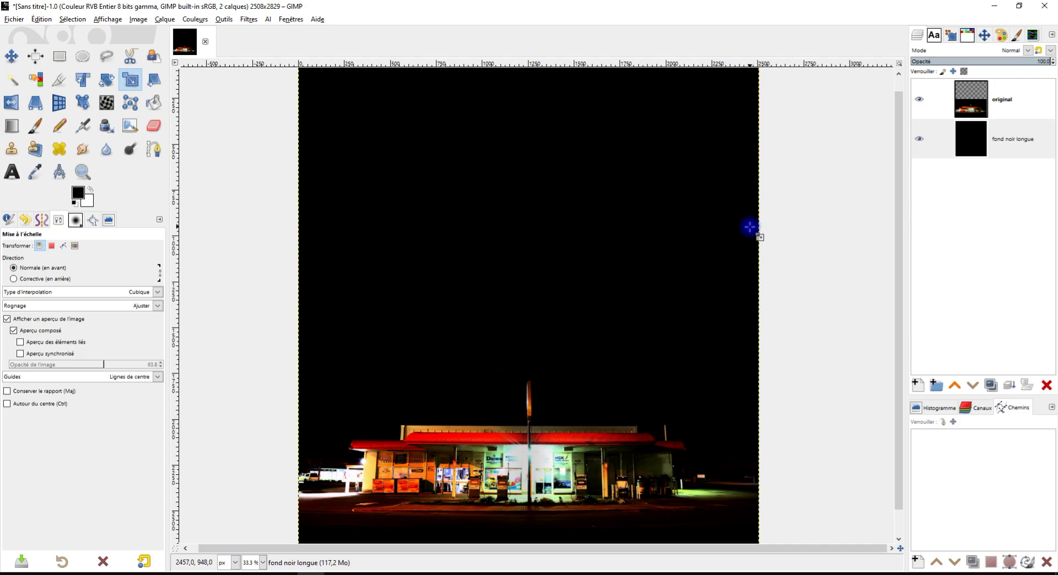
{"action": "scroll", "coordinate": [749, 228], "scroll_direction": "down", "scroll_amount": 3}
{"action": "scroll", "coordinate": [752, 231], "scroll_direction": "up", "scroll_amount": 2}
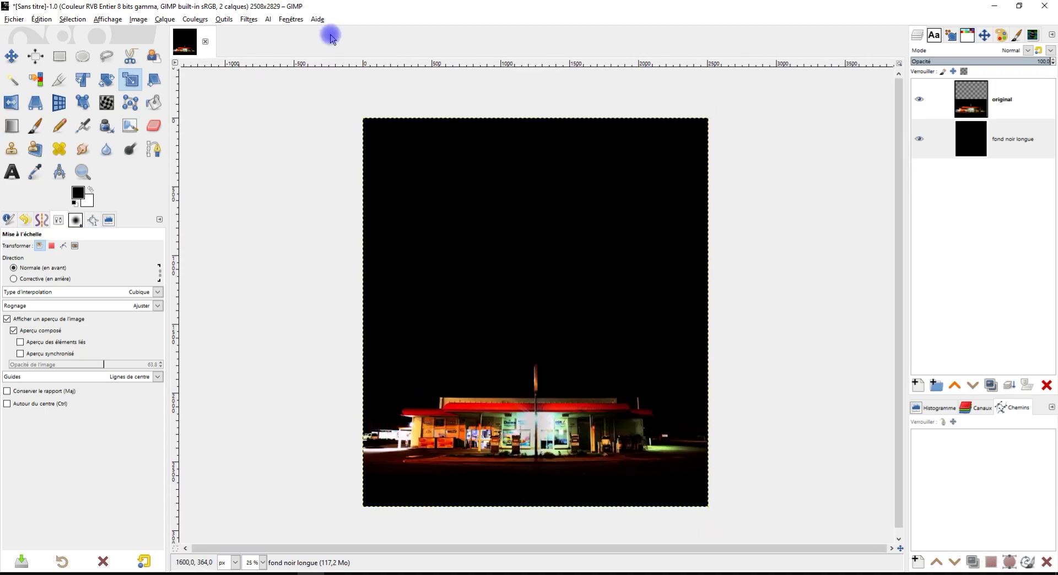
{"action": "left_click", "coordinate": [14, 19]}
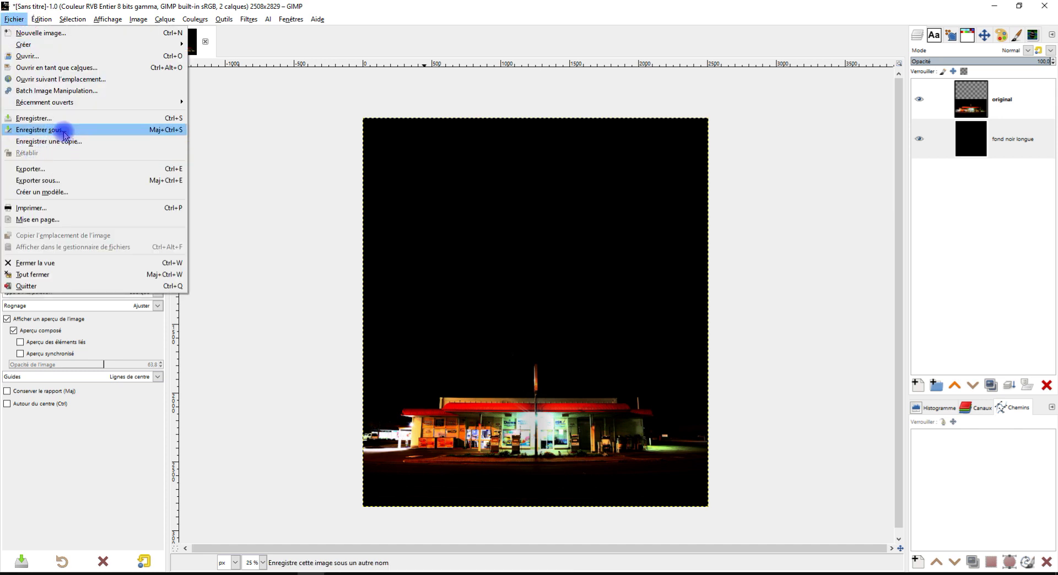
- Save the image as ovni.xcf in the 2023 > 4-avril folder
{"action": "left_click", "coordinate": [63, 130]}
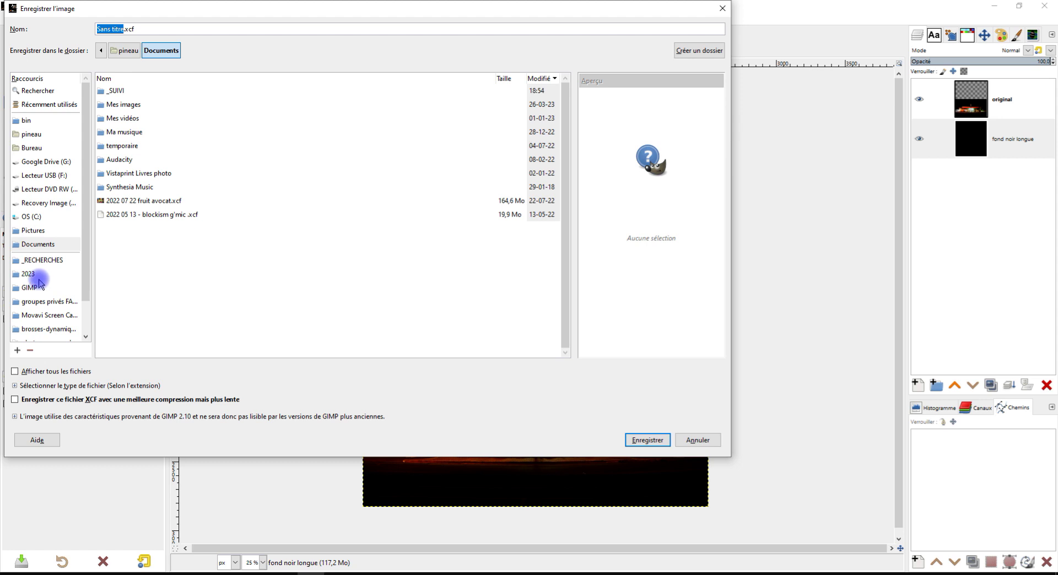
{"action": "left_click", "coordinate": [39, 279]}
{"action": "double_click", "coordinate": [119, 91]}
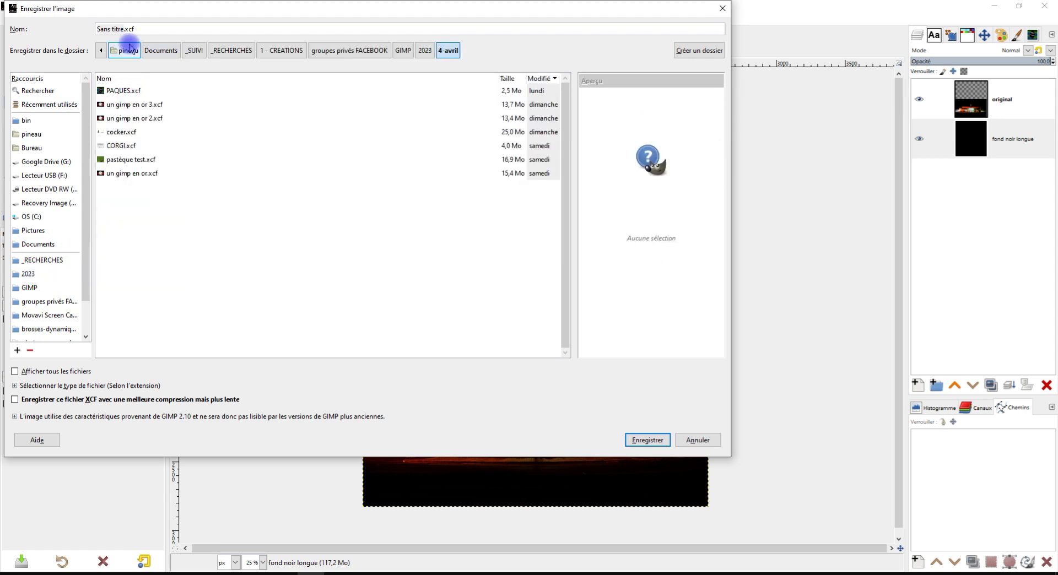
{"action": "left_click_drag", "start_coordinate": [123, 29], "coordinate": [88, 29]}
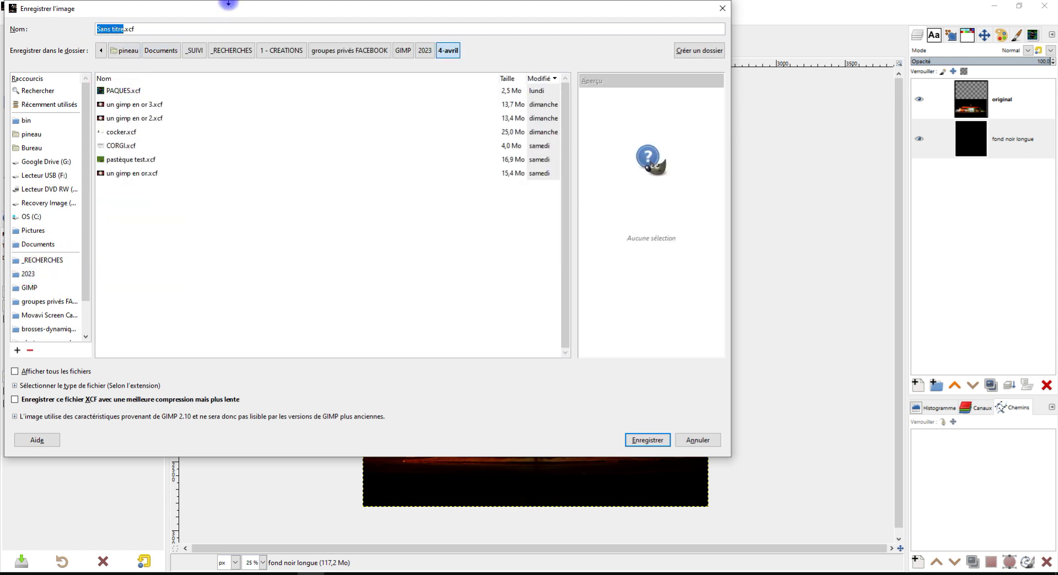
{"action": "type", "text": "ovni"}
{"action": "left_click", "coordinate": [645, 439]}
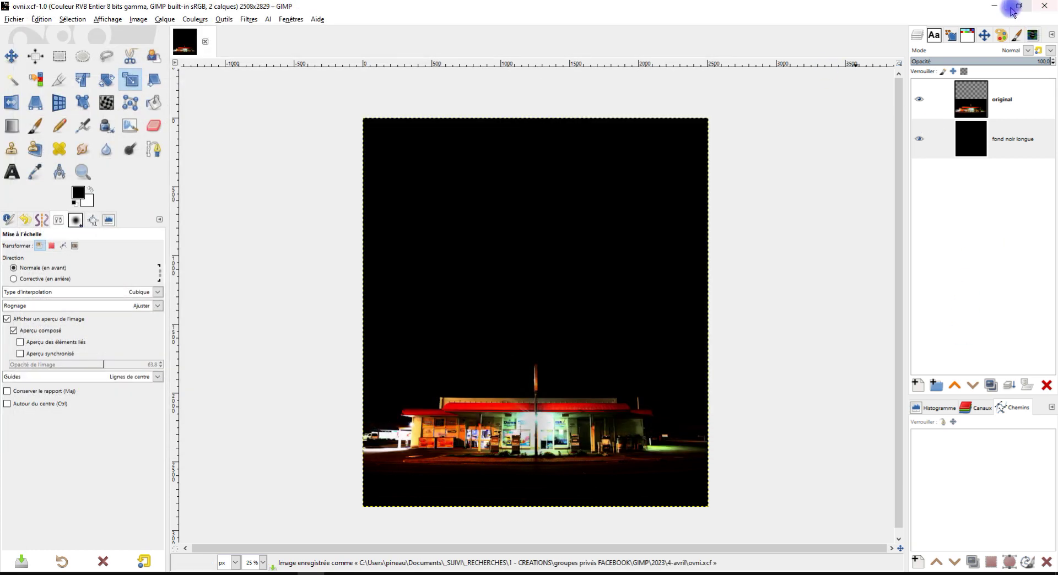
{"action": "left_click", "coordinate": [994, 6]}
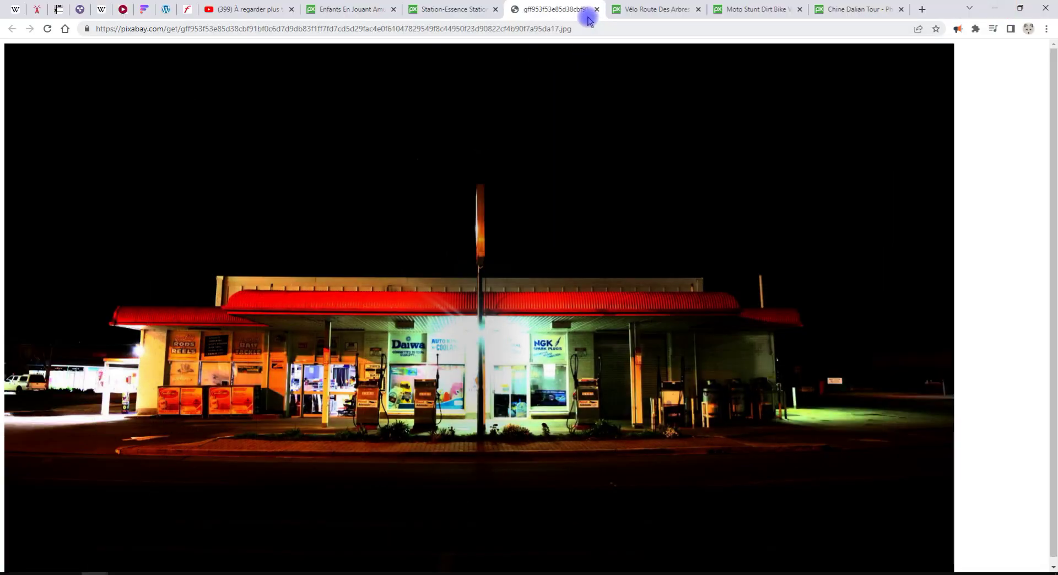
- Close the full-size gas-station tab, dismiss the credit popup, and go to the Chine Dalian Tour page
{"action": "left_click", "coordinate": [597, 8]}
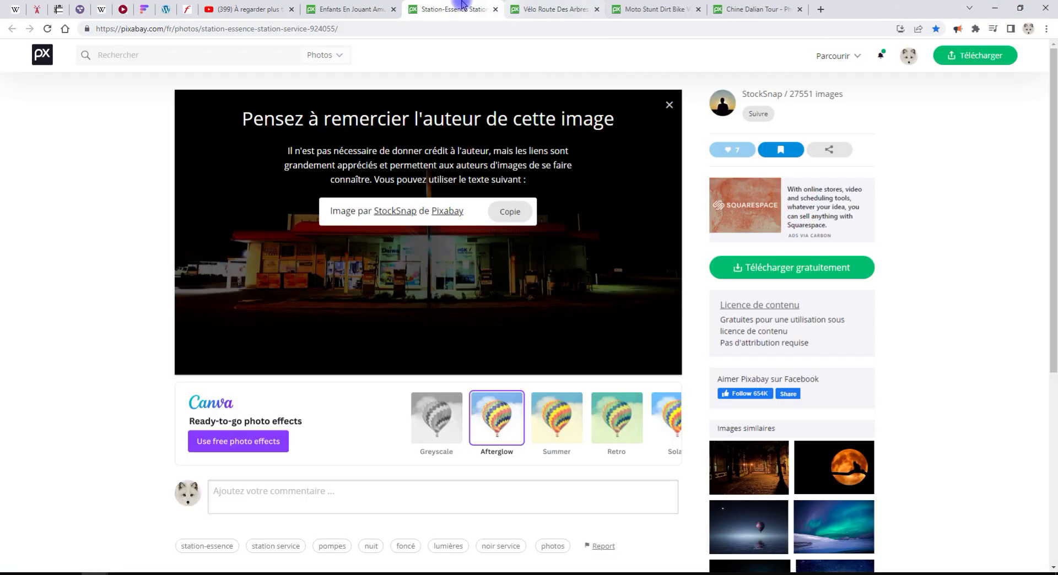
{"action": "left_click", "coordinate": [669, 105]}
{"action": "left_click", "coordinate": [808, 8]}
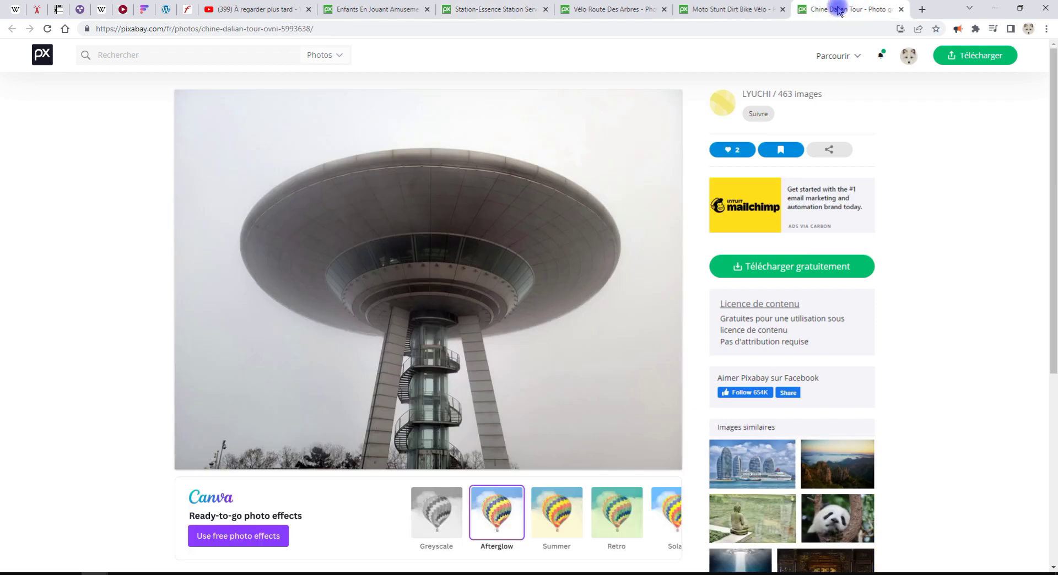
- Like the UFO tower photo, open its 1920×1440 version full size and copy it
{"action": "left_click", "coordinate": [730, 160]}
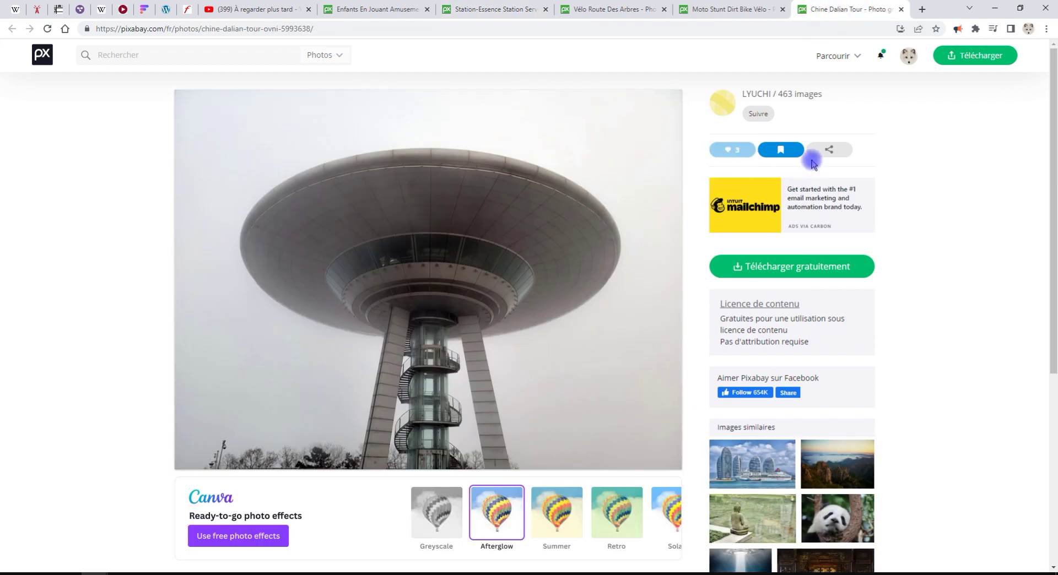
{"action": "left_click", "coordinate": [788, 267]}
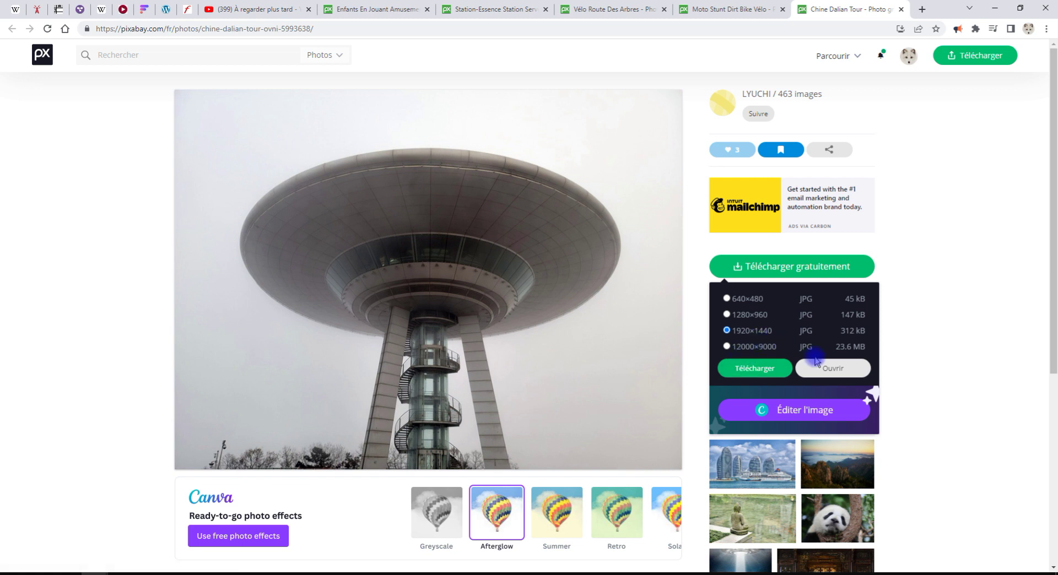
{"action": "left_click", "coordinate": [830, 367]}
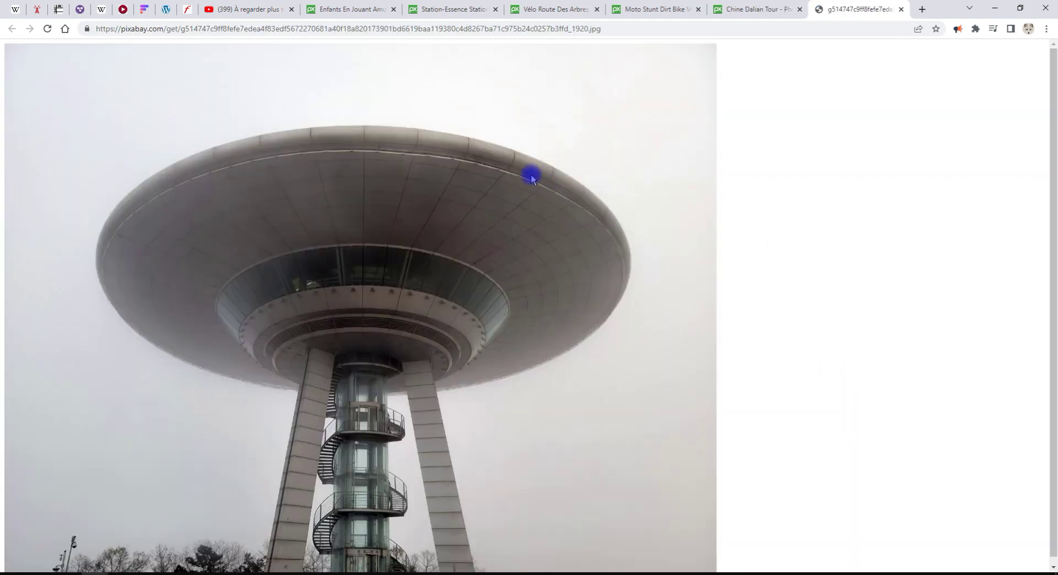
{"action": "right_click", "coordinate": [397, 168]}
{"action": "left_click", "coordinate": [423, 202]}
- Enlarge the original layer to the full image size with Calque aux dimensions de l'image
{"action": "left_click", "coordinate": [676, 567]}
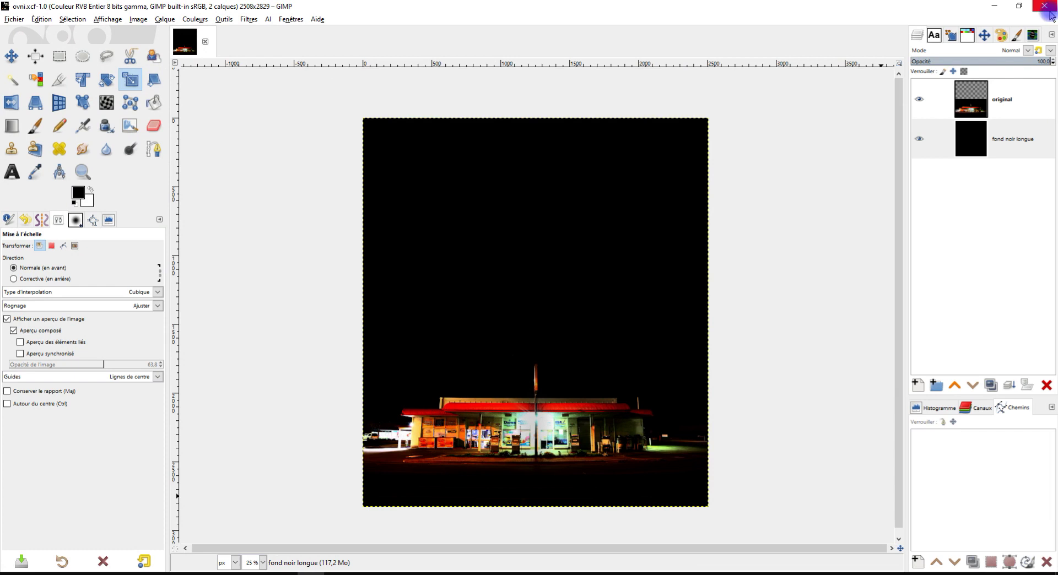
{"action": "left_click", "coordinate": [976, 93]}
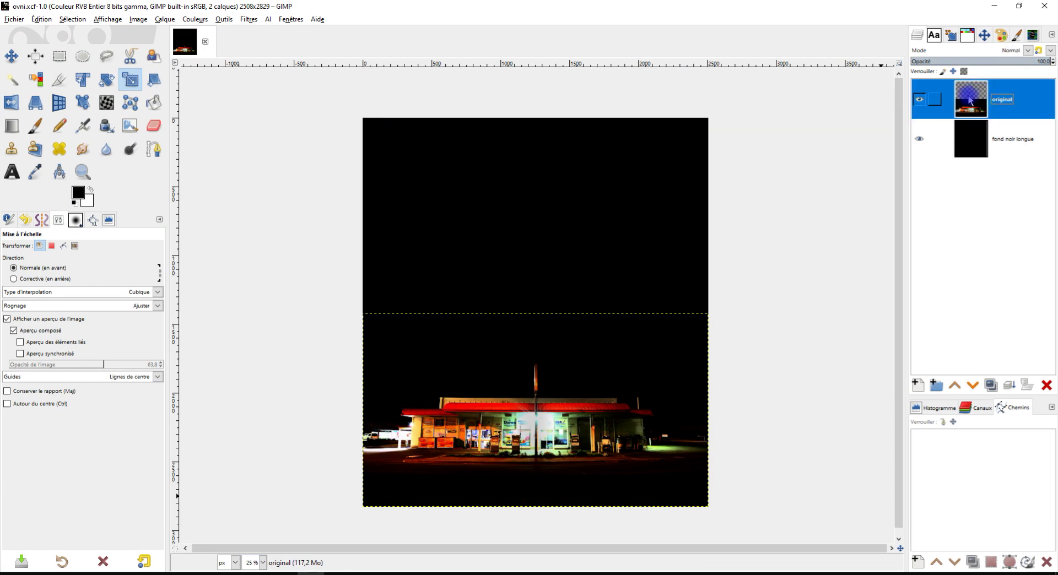
{"action": "right_click", "coordinate": [967, 100]}
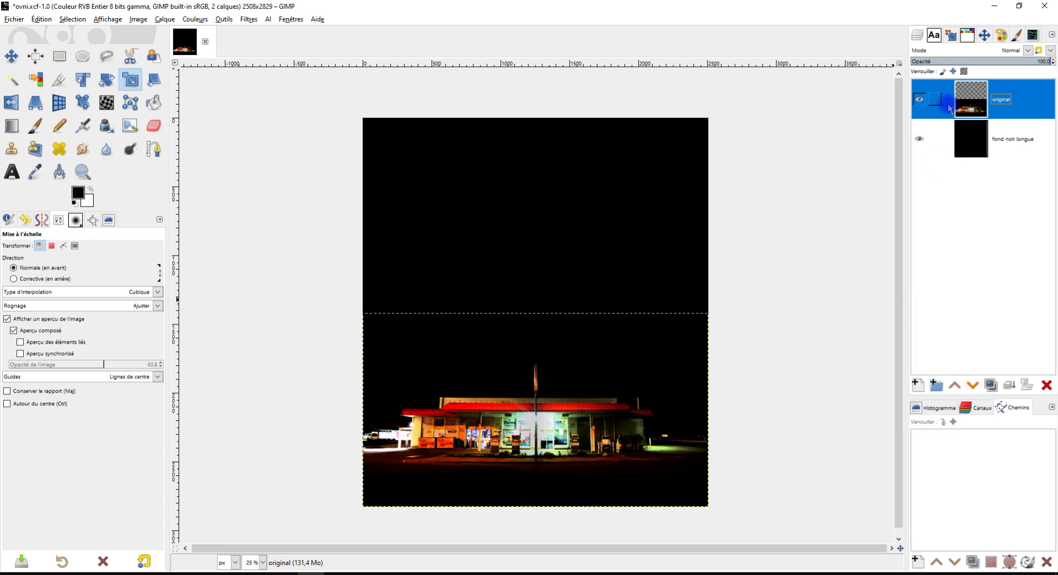
{"action": "right_click", "coordinate": [971, 103]}
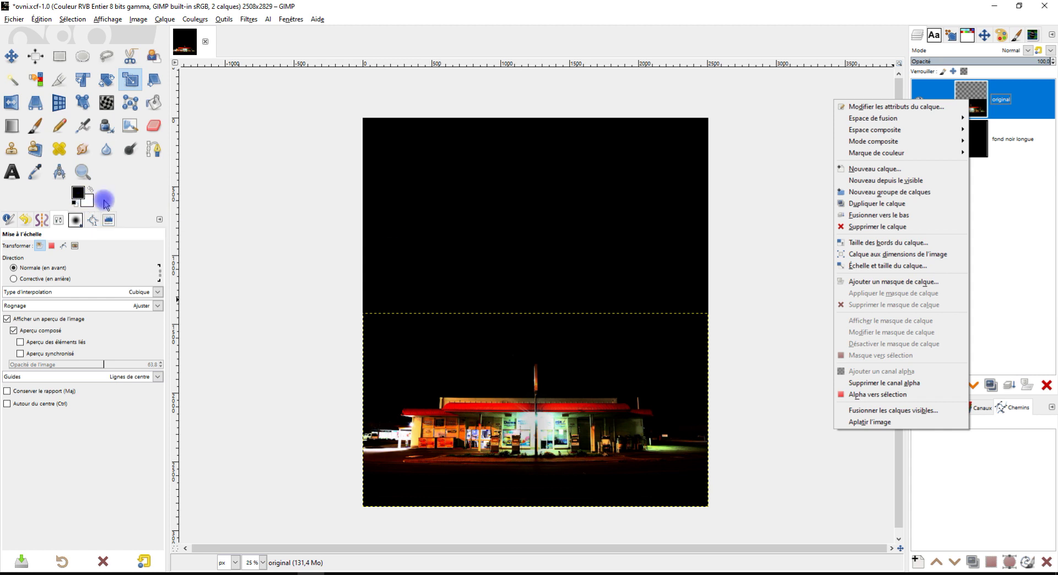
{"action": "left_click", "coordinate": [1023, 229]}
{"action": "right_click", "coordinate": [970, 101]}
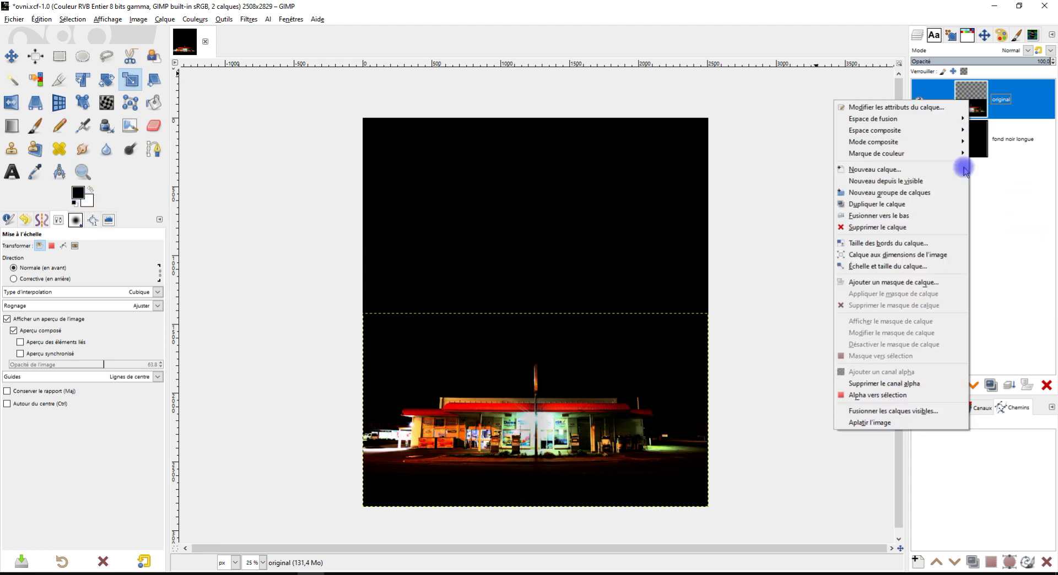
{"action": "left_click", "coordinate": [902, 256]}
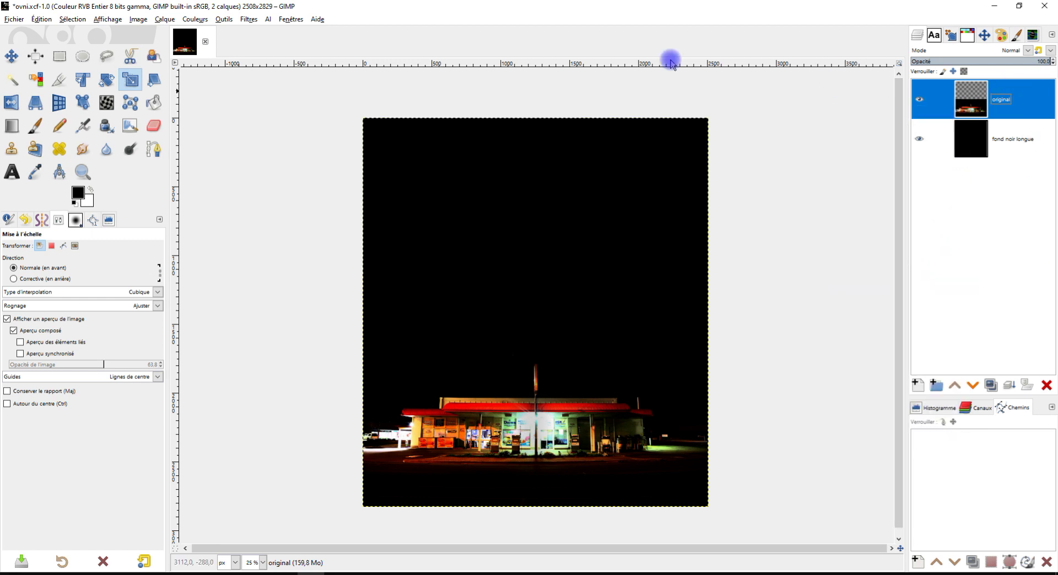
- Save ovni.xcf and copy the UFO photo again from the browser
{"action": "left_click", "coordinate": [16, 18]}
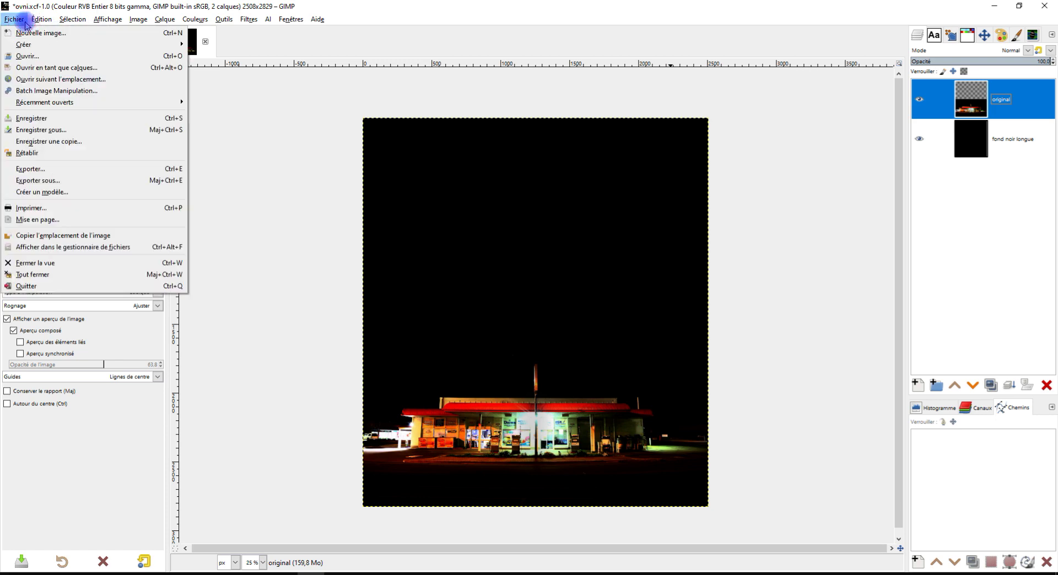
{"action": "left_click", "coordinate": [61, 116]}
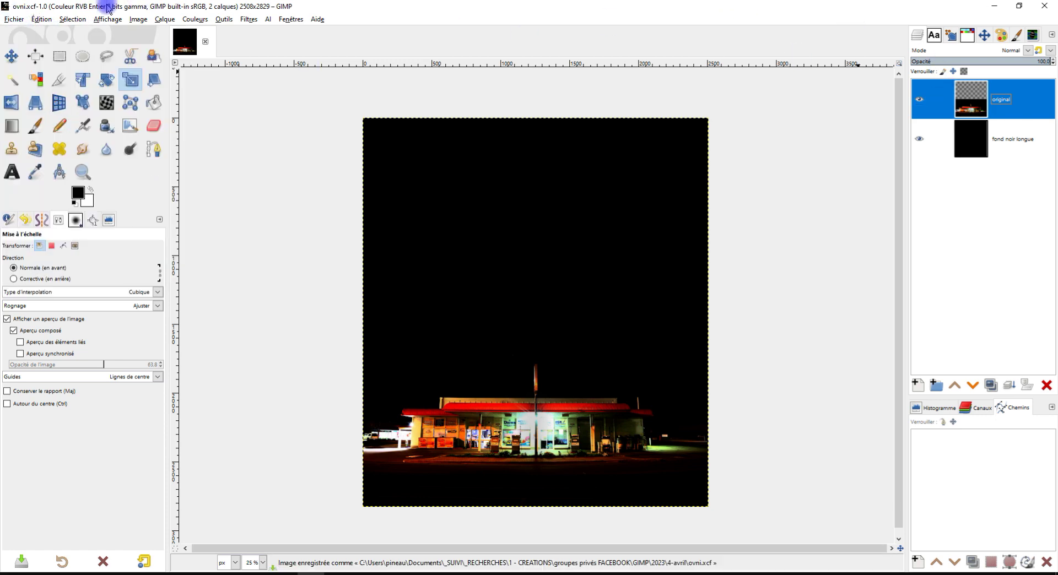
{"action": "left_click", "coordinate": [989, 7]}
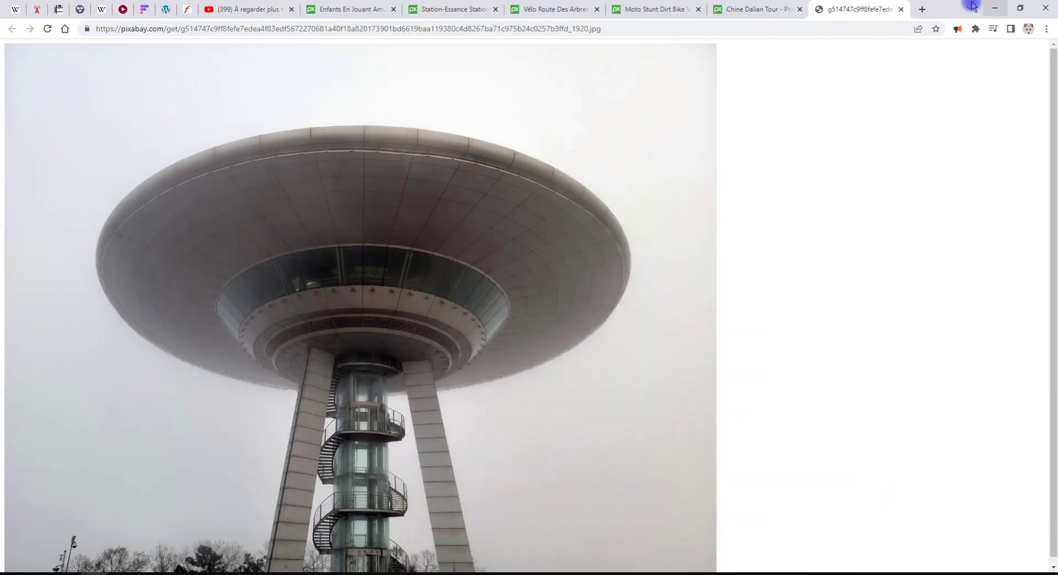
{"action": "right_click", "coordinate": [254, 208]}
{"action": "left_click", "coordinate": [298, 245]}
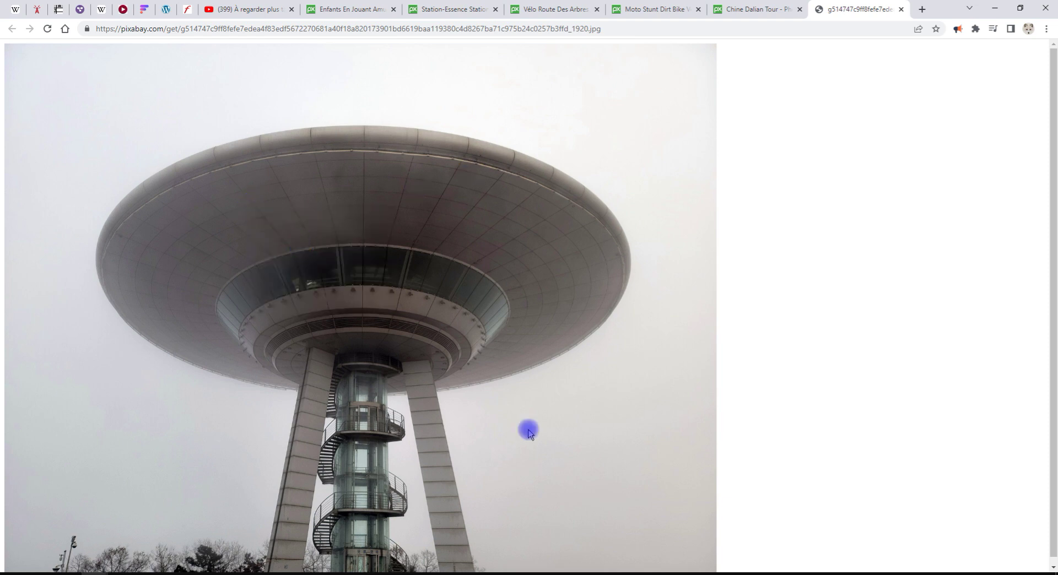
{"action": "left_click", "coordinate": [535, 566]}
- Paste the UFO photo as layer 'ovni' and cut the saucer out with an ellipse onto its own layer
{"action": "key", "text": "ctrl+v"}
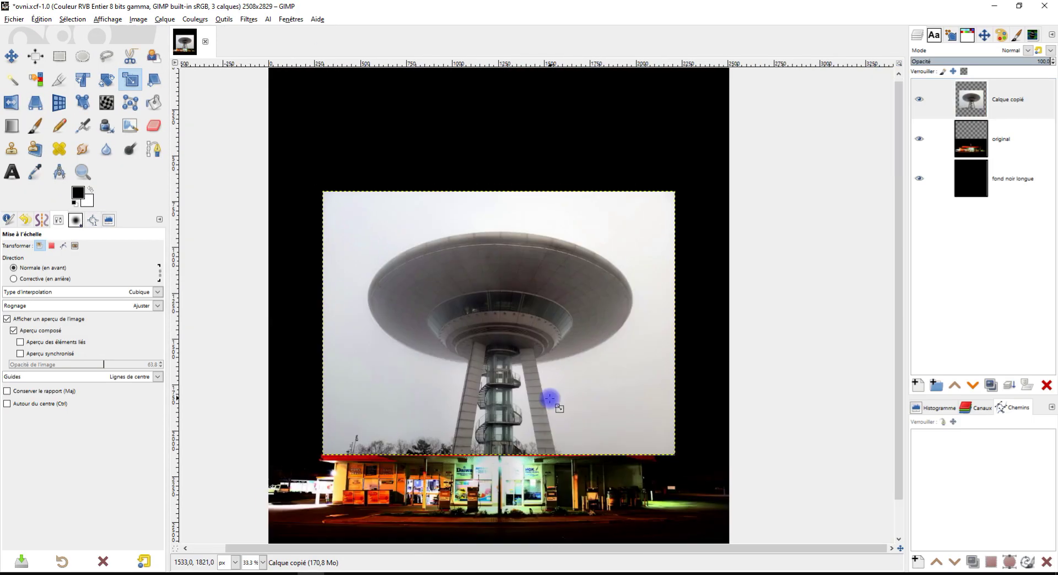
{"action": "type", "text": "ovni"}
{"action": "key", "text": "Return"}
{"action": "key", "text": "e"}
{"action": "left_click_drag", "start_coordinate": [307, 158], "coordinate": [421, 229]}
{"action": "left_click_drag", "start_coordinate": [760, 260], "coordinate": [692, 260]}
{"action": "left_click_drag", "start_coordinate": [315, 254], "coordinate": [305, 252]}
{"action": "key", "text": "ctrl+c"}
{"action": "key", "text": "ctrl+v"}
{"action": "key", "text": "shift+ctrl+n"}
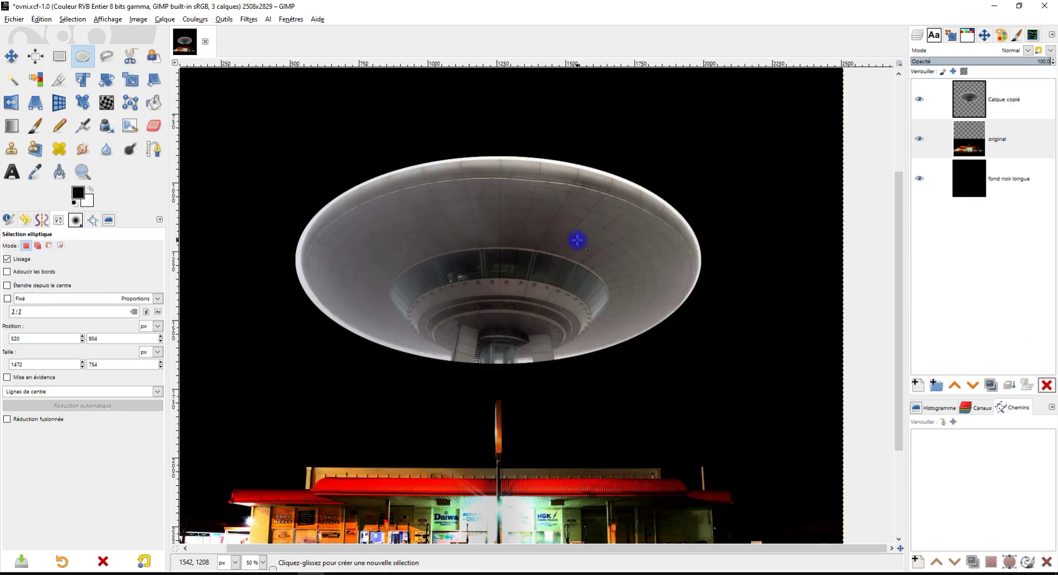
{"action": "key", "text": "minus"}
- Move the saucer up above the gas station and widen it to 2219×754
{"action": "left_click", "coordinate": [10, 57]}
{"action": "left_click_drag", "start_coordinate": [473, 331], "coordinate": [473, 238]}
{"action": "key", "text": "shift+s"}
{"action": "left_click", "coordinate": [472, 239]}
{"action": "key", "text": "Escape"}
{"action": "left_click", "coordinate": [976, 135]}
{"action": "left_click", "coordinate": [977, 99]}
{"action": "left_click_drag", "start_coordinate": [637, 225], "coordinate": [769, 225]}
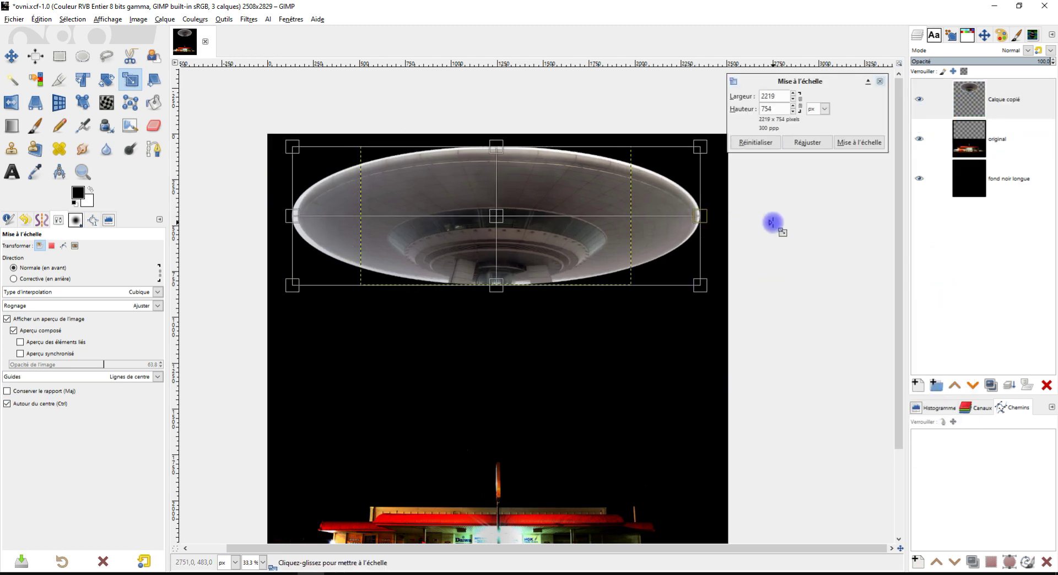
{"action": "key", "text": "minus"}
{"action": "key", "text": "minus"}
{"action": "key", "text": "plus"}
{"action": "key", "text": "Return"}
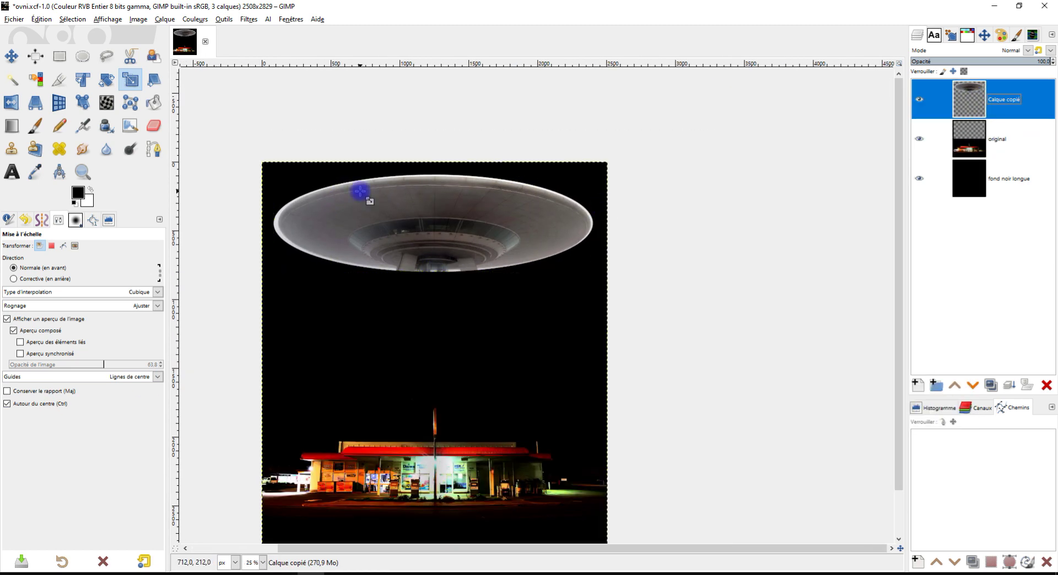
- Fuzzy Select the saucer against the black background
{"action": "key", "text": "plus"}
{"action": "key", "text": "plus"}
{"action": "key", "text": "u"}
{"action": "left_click_drag", "start_coordinate": [354, 163], "coordinate": [500, 172]}
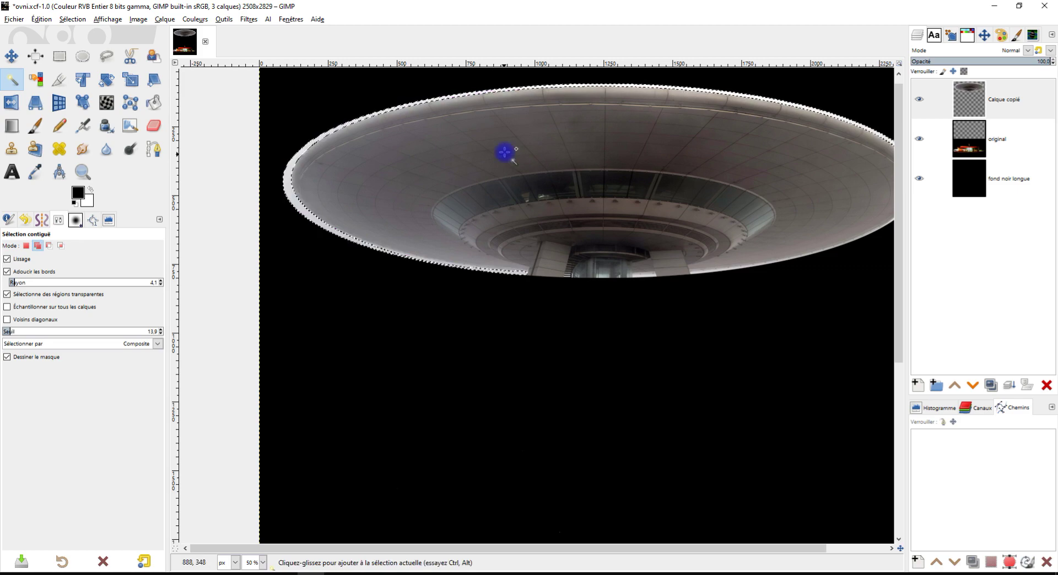
- Zoom in on the saucer's right rim and draw an elliptical selection around the saucer
{"action": "key", "text": "1"}
{"action": "scroll", "coordinate": [628, 143], "scroll_direction": "right", "scroll_amount": 10}
{"action": "key", "text": "plus"}
{"action": "key", "text": "plus"}
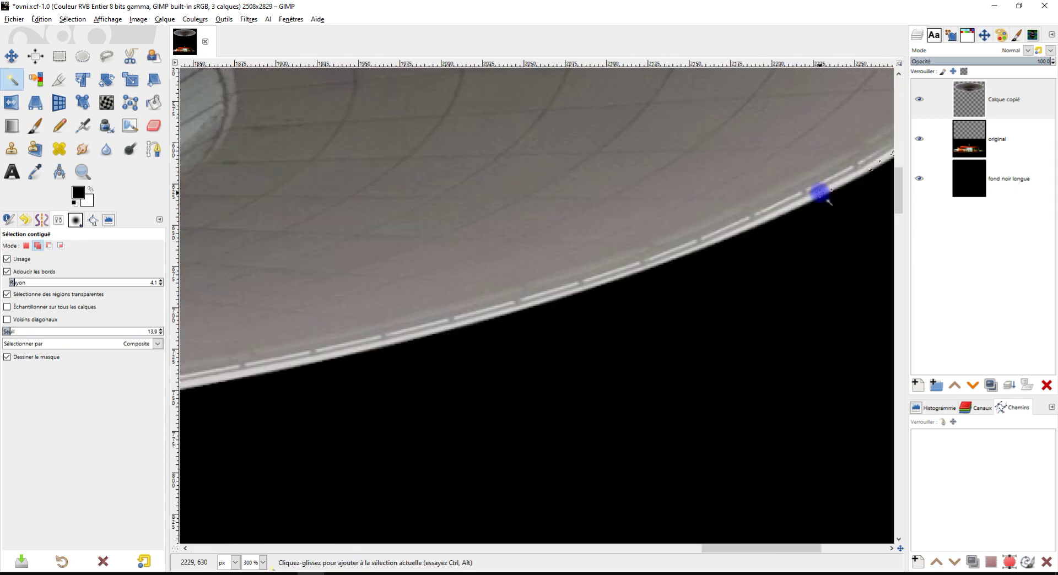
{"action": "scroll", "coordinate": [829, 202], "scroll_direction": "down", "scroll_amount": 2}
{"action": "scroll", "coordinate": [472, 318], "scroll_direction": "down", "scroll_amount": 2}
{"action": "scroll", "coordinate": [361, 269], "scroll_direction": "up", "scroll_amount": 2}
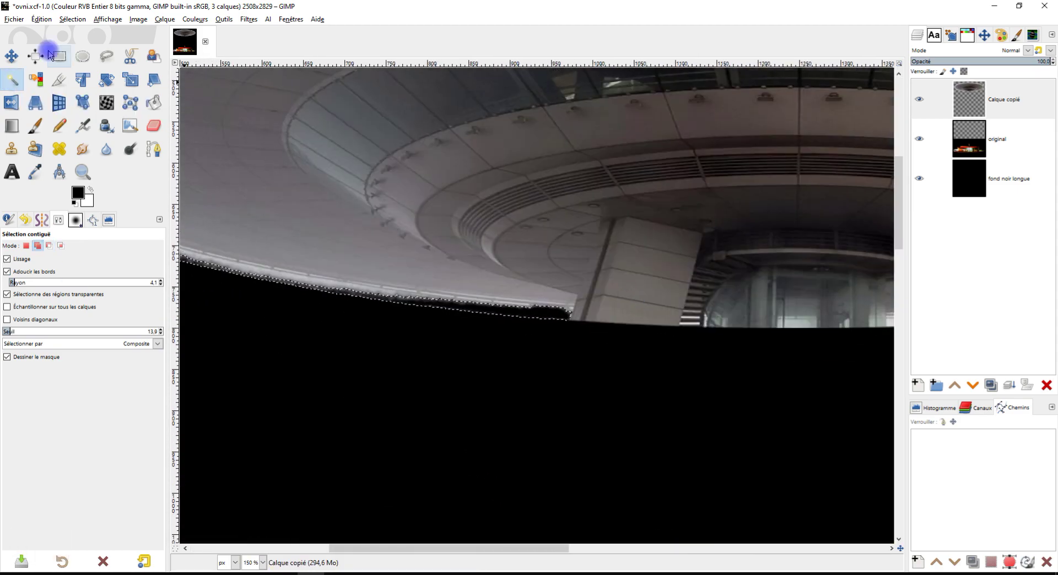
{"action": "left_click", "coordinate": [82, 55]}
{"action": "scroll", "coordinate": [602, 354], "scroll_direction": "down", "scroll_amount": 2}
{"action": "scroll", "coordinate": [578, 385], "scroll_direction": "up", "scroll_amount": 1}
{"action": "scroll", "coordinate": [260, 161], "scroll_direction": "down", "scroll_amount": 2}
{"action": "left_click_drag", "start_coordinate": [300, 204], "coordinate": [892, 394]}
{"action": "scroll", "coordinate": [470, 425], "scroll_direction": "up", "scroll_amount": 2}
{"action": "scroll", "coordinate": [470, 425], "scroll_direction": "up", "scroll_amount": 1}
- Redraw the elliptical selection to outline only the saucer's lower ring
{"action": "key", "text": "minus"}
{"action": "key", "text": "minus"}
{"action": "key", "text": "shift+e"}
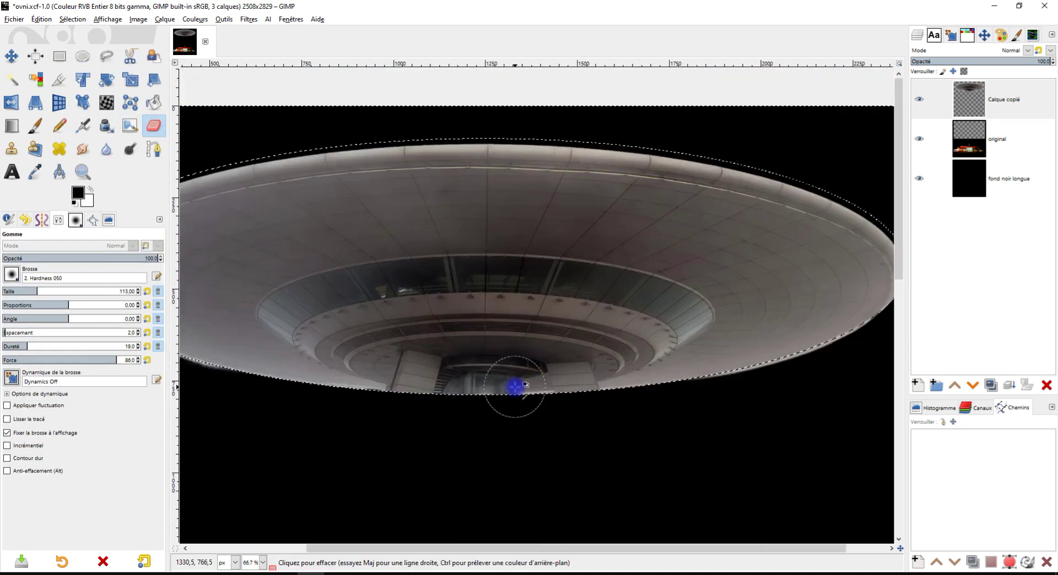
{"action": "key", "text": "1"}
{"action": "left_click", "coordinate": [72, 19]}
{"action": "left_click", "coordinate": [78, 63]}
{"action": "key", "text": "e"}
{"action": "left_click_drag", "start_coordinate": [268, 285], "coordinate": [815, 406]}
{"action": "scroll", "coordinate": [763, 366], "scroll_direction": "up", "scroll_amount": 1}
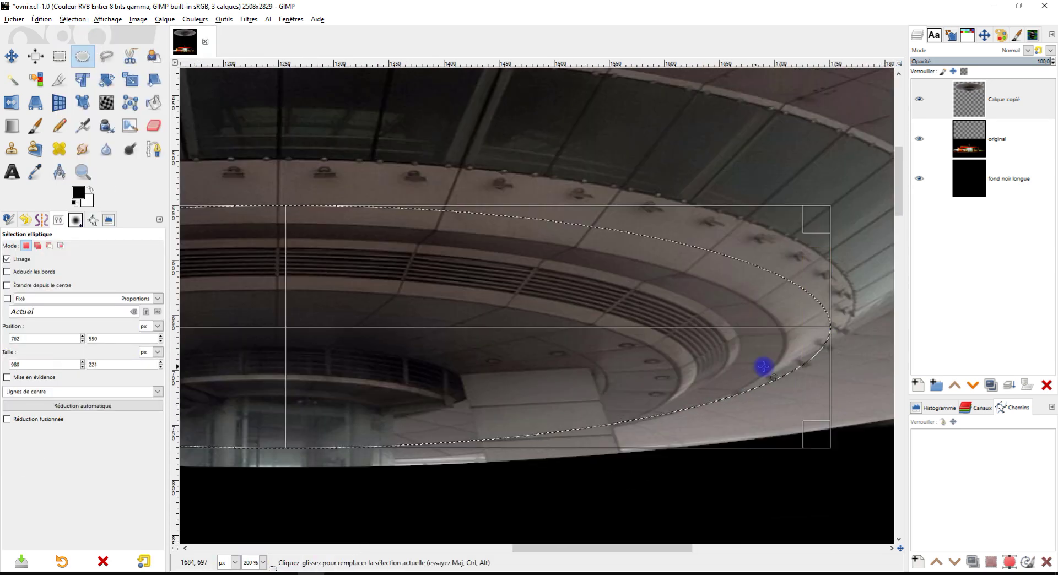
{"action": "scroll", "coordinate": [632, 324], "scroll_direction": "down", "scroll_amount": 1}
{"action": "scroll", "coordinate": [682, 310], "scroll_direction": "up", "scroll_amount": 2}
{"action": "scroll", "coordinate": [683, 309], "scroll_direction": "up", "scroll_amount": 2}
- Clone-stamp pixels along the saucer's bottom edge to retouch it
{"action": "key", "text": "c"}
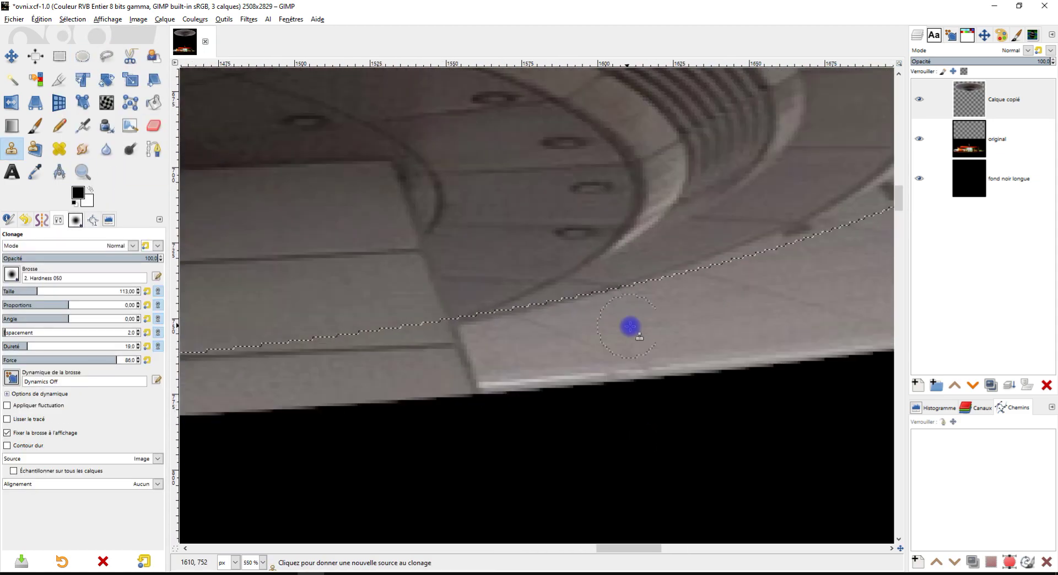
{"action": "scroll", "coordinate": [575, 349], "scroll_direction": "up", "scroll_amount": 1}
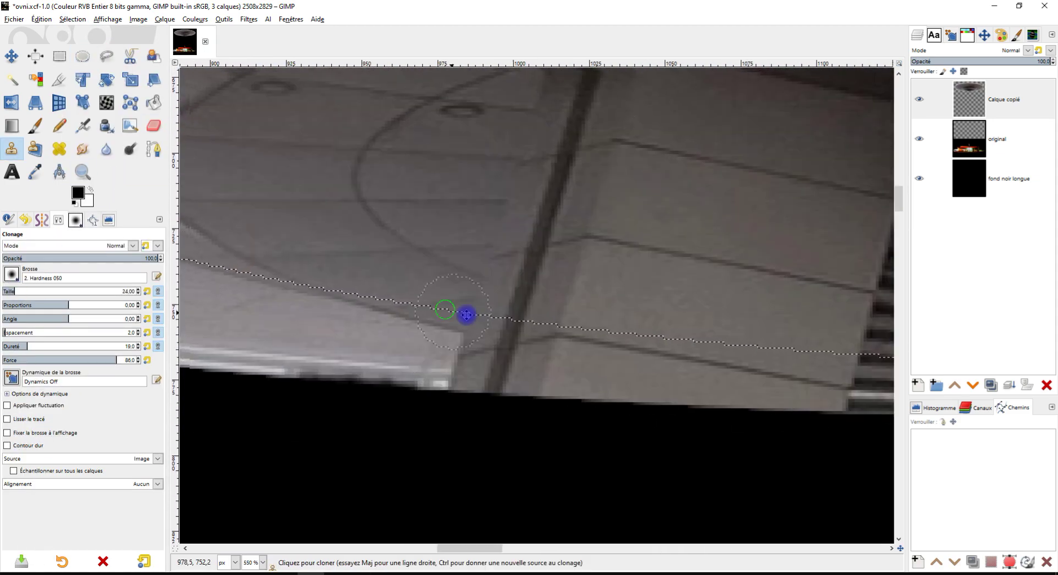
{"action": "scroll", "coordinate": [595, 364], "scroll_direction": "down", "scroll_amount": 1}
{"action": "scroll", "coordinate": [541, 326], "scroll_direction": "right", "scroll_amount": 5}
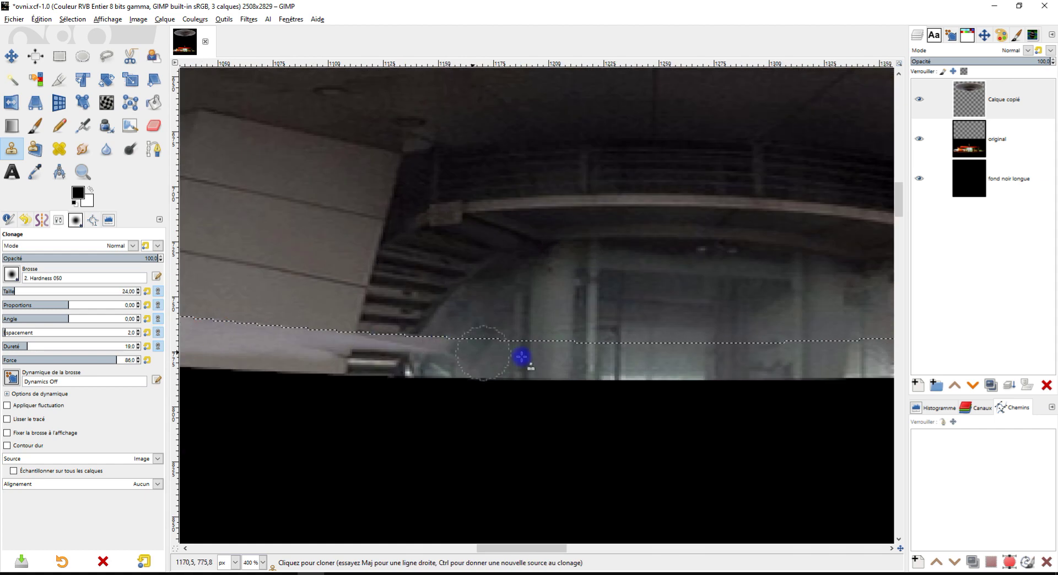
{"action": "scroll", "coordinate": [551, 339], "scroll_direction": "left", "scroll_amount": 3}
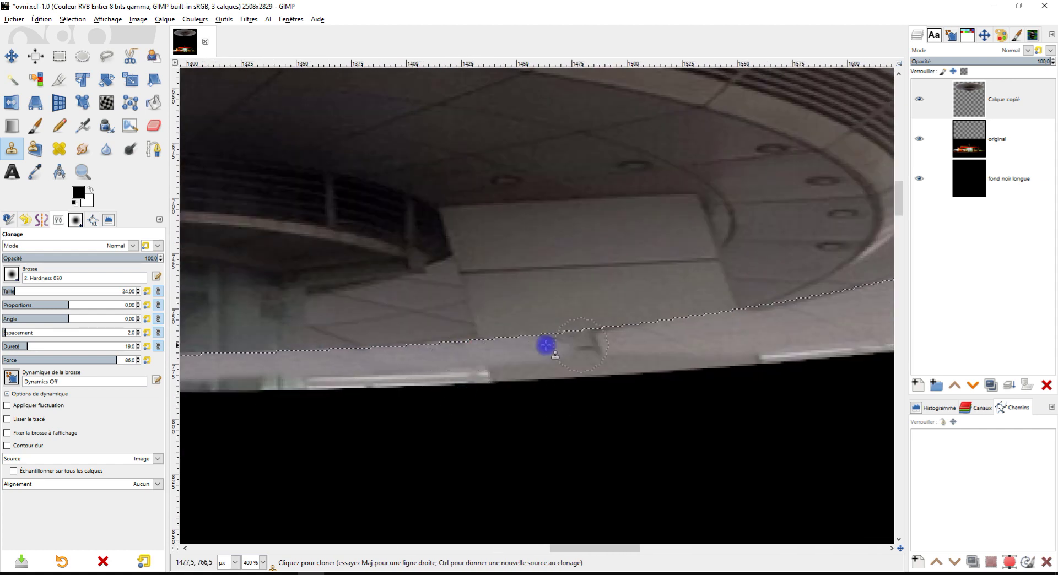
{"action": "scroll", "coordinate": [507, 377], "scroll_direction": "left", "scroll_amount": 5}
{"action": "scroll", "coordinate": [507, 378], "scroll_direction": "left", "scroll_amount": 3}
{"action": "scroll", "coordinate": [345, 325], "scroll_direction": "up", "scroll_amount": 2}
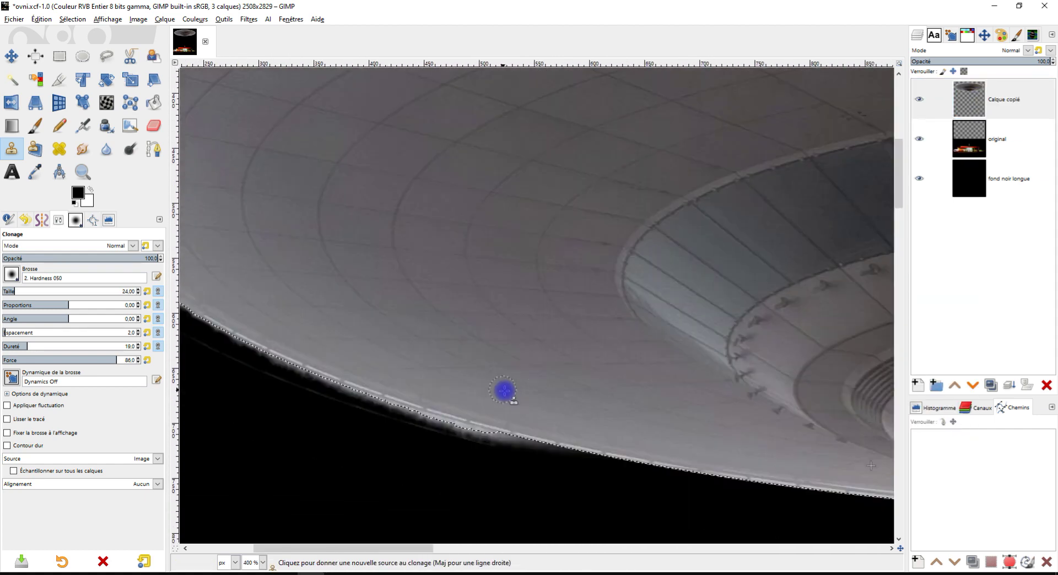
{"action": "scroll", "coordinate": [586, 395], "scroll_direction": "right", "scroll_amount": 2}
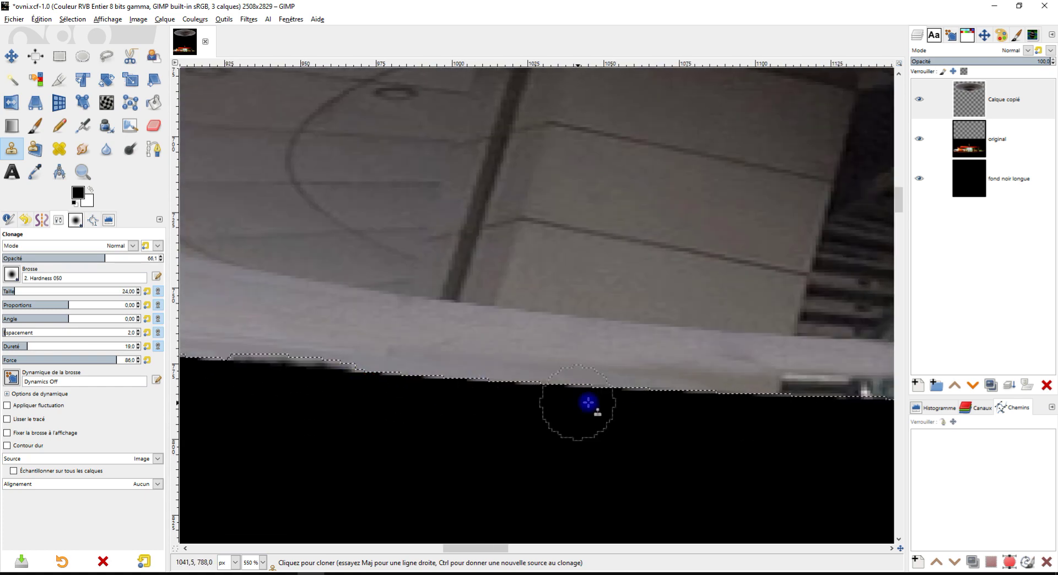
{"action": "scroll", "coordinate": [578, 412], "scroll_direction": "right", "scroll_amount": 3}
{"action": "scroll", "coordinate": [236, 406], "scroll_direction": "right", "scroll_amount": 3}
{"action": "scroll", "coordinate": [616, 425], "scroll_direction": "right", "scroll_amount": 2}
{"action": "scroll", "coordinate": [703, 444], "scroll_direction": "right", "scroll_amount": 3}
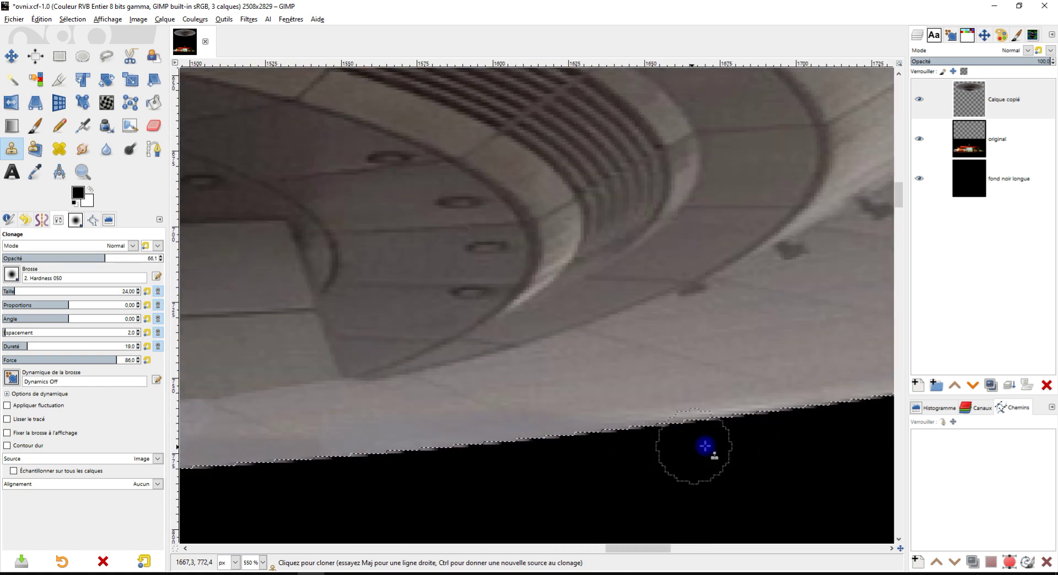
{"action": "scroll", "coordinate": [569, 420], "scroll_direction": "right", "scroll_amount": 3}
{"action": "scroll", "coordinate": [786, 420], "scroll_direction": "right", "scroll_amount": 2}
{"action": "scroll", "coordinate": [640, 397], "scroll_direction": "right", "scroll_amount": 2}
{"action": "scroll", "coordinate": [641, 397], "scroll_direction": "down", "scroll_amount": 1}
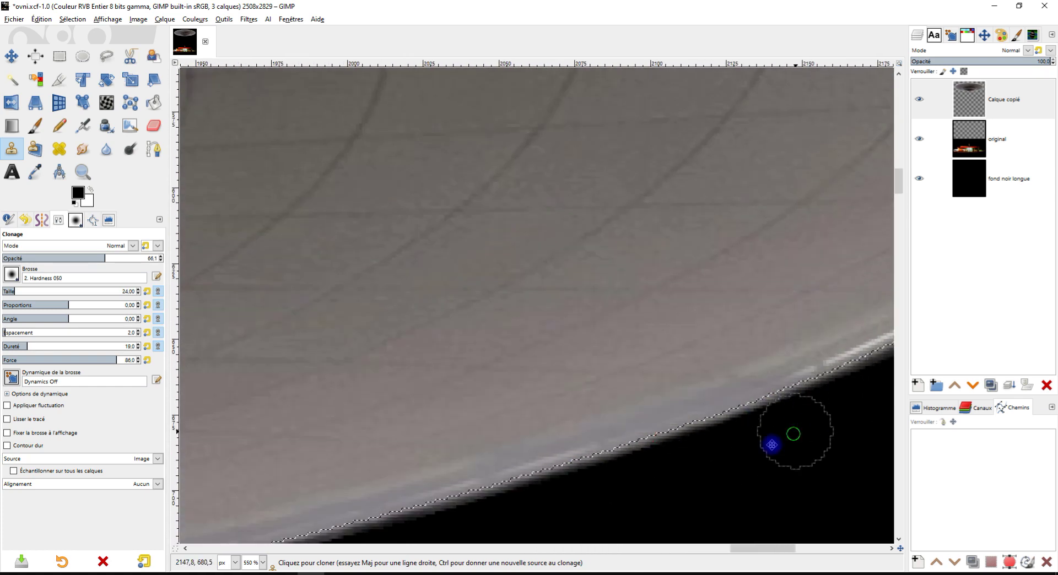
{"action": "scroll", "coordinate": [612, 479], "scroll_direction": "down", "scroll_amount": 1}
{"action": "scroll", "coordinate": [760, 396], "scroll_direction": "down", "scroll_amount": 1}
{"action": "scroll", "coordinate": [728, 312], "scroll_direction": "down", "scroll_amount": 1}
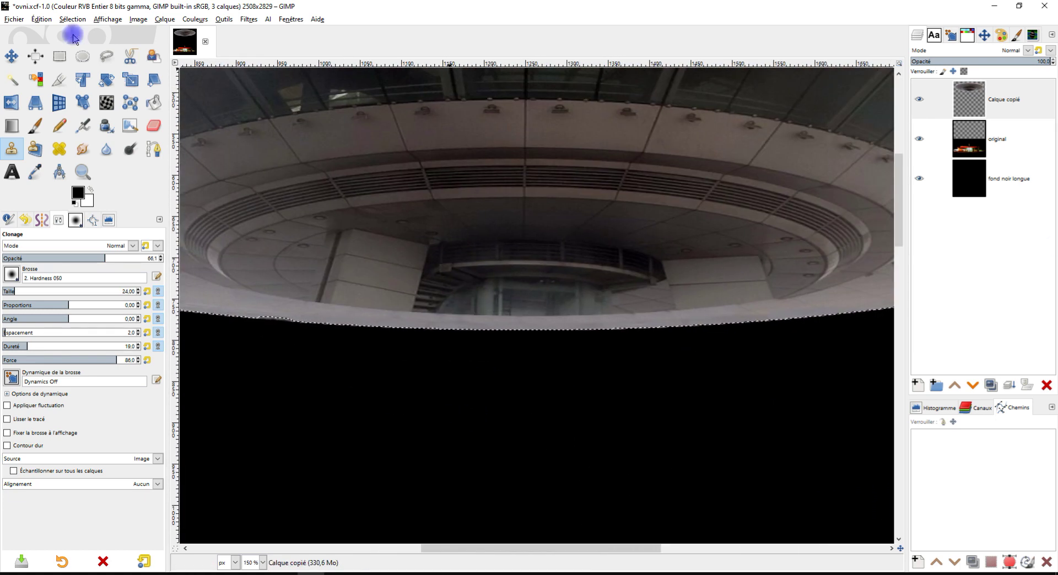
{"action": "key", "text": "e"}
{"action": "left_click_drag", "start_coordinate": [828, 319], "coordinate": [246, 252]}
{"action": "key", "text": "o"}
{"action": "left_click", "coordinate": [698, 325]}
- Deselect, save ovni.xcf, and draw a crop rectangle around the pasted rider photo
{"action": "key", "text": "ctrl+comma"}
{"action": "key", "text": "r"}
{"action": "key", "text": "ctrl+shift+a"}
{"action": "scroll", "coordinate": [626, 307], "scroll_direction": "down", "scroll_amount": 3}
{"action": "key", "text": "ctrl+s"}
{"action": "scroll", "coordinate": [543, 229], "scroll_direction": "down", "scroll_amount": 2}
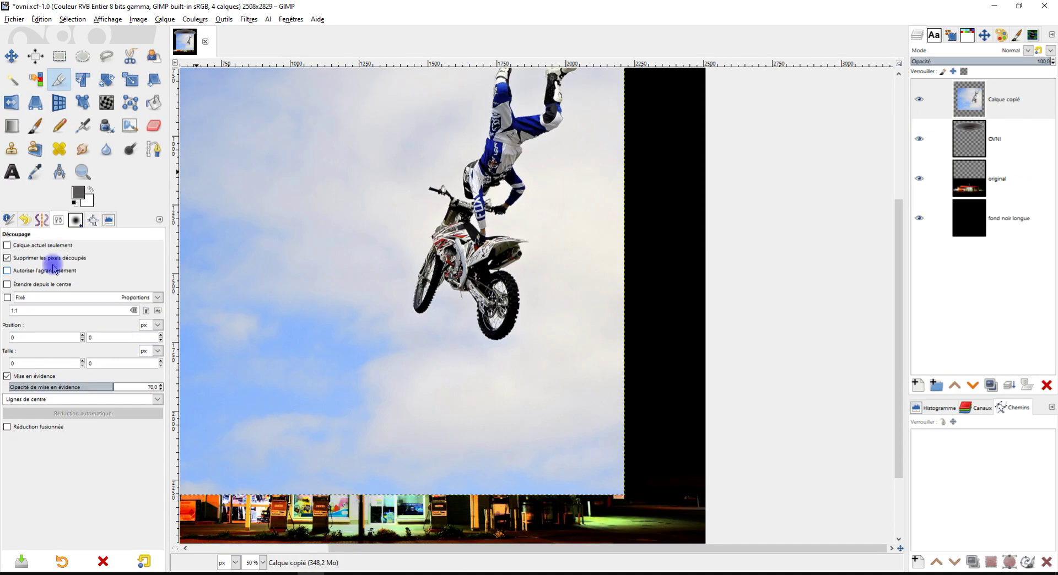
{"action": "left_click_drag", "start_coordinate": [366, 100], "coordinate": [559, 425]}
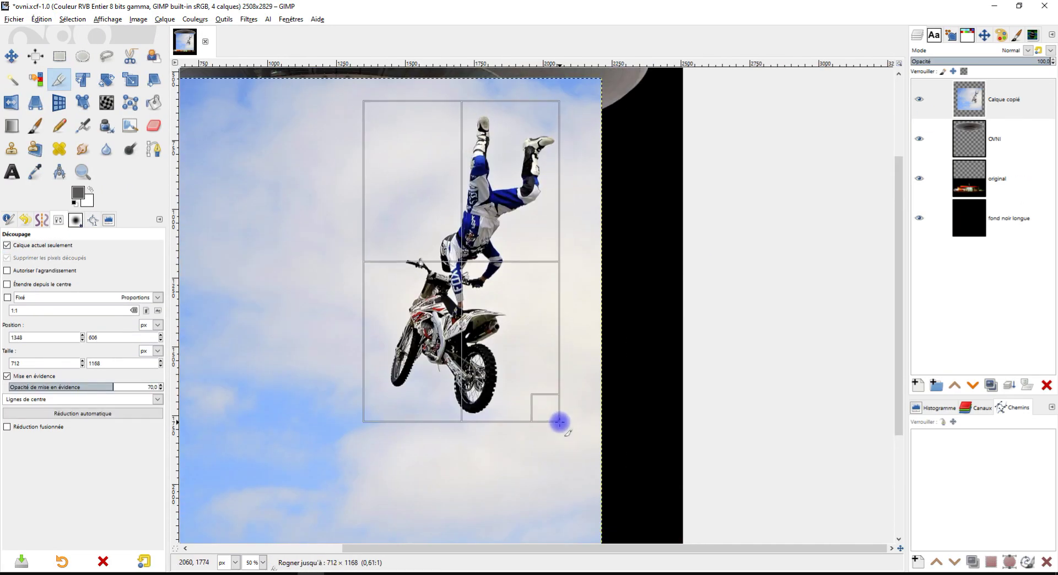
- Crop to the rider and fuzzy-select the sky, including between the spokes and around the legs
{"action": "key", "text": "Return"}
{"action": "key", "text": "u"}
{"action": "left_click", "coordinate": [403, 216]}
{"action": "left_click_drag", "start_coordinate": [403, 217], "coordinate": [392, 212]}
{"action": "scroll", "coordinate": [370, 350], "scroll_direction": "up", "scroll_amount": 1}
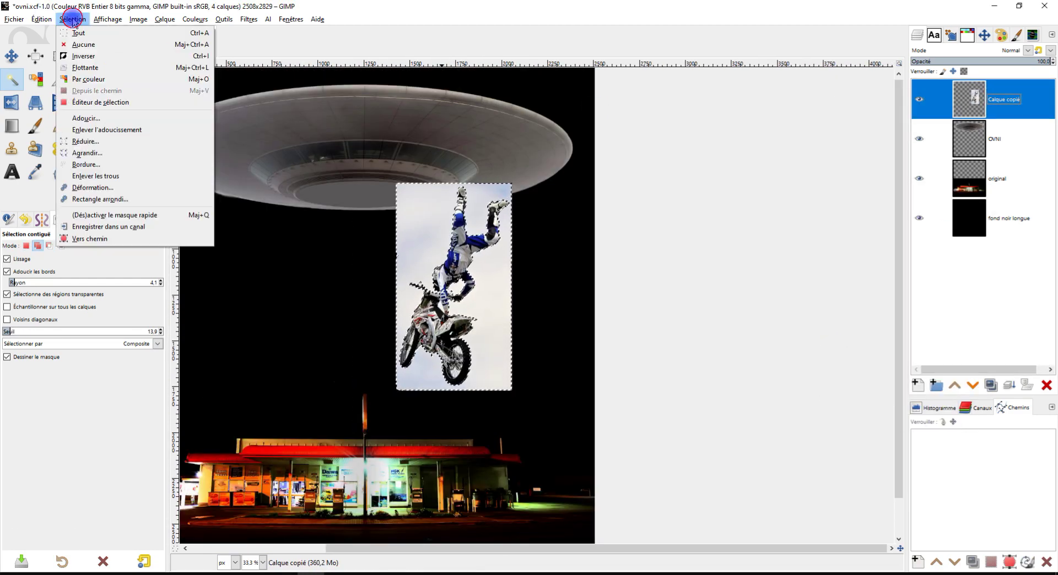
{"action": "scroll", "coordinate": [613, 259], "scroll_direction": "down", "scroll_amount": 2}
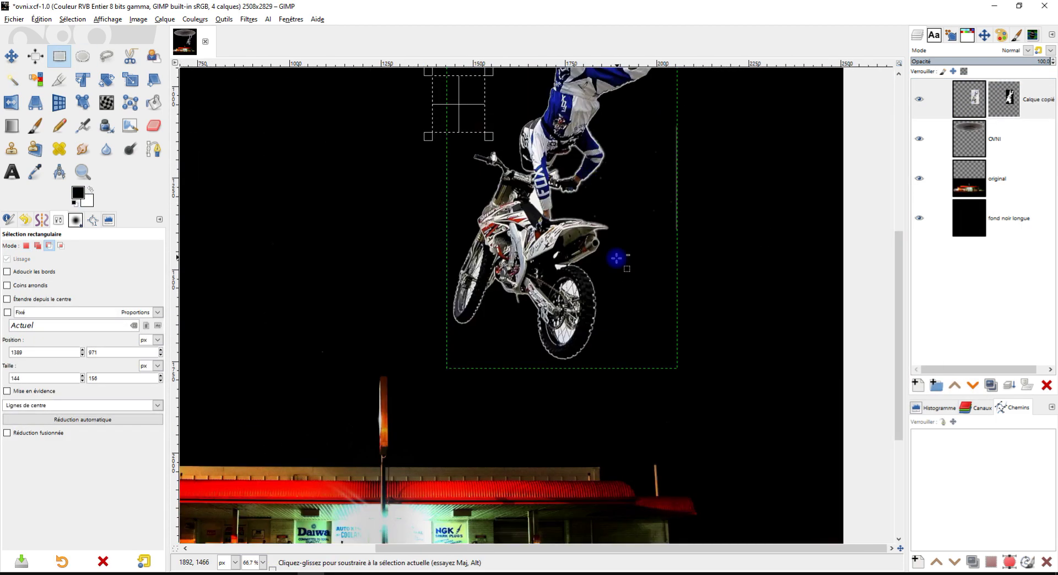
{"action": "key", "text": "u"}
{"action": "scroll", "coordinate": [555, 243], "scroll_direction": "up", "scroll_amount": 3}
{"action": "left_click", "coordinate": [572, 361]}
{"action": "scroll", "coordinate": [652, 203], "scroll_direction": "down", "scroll_amount": 3}
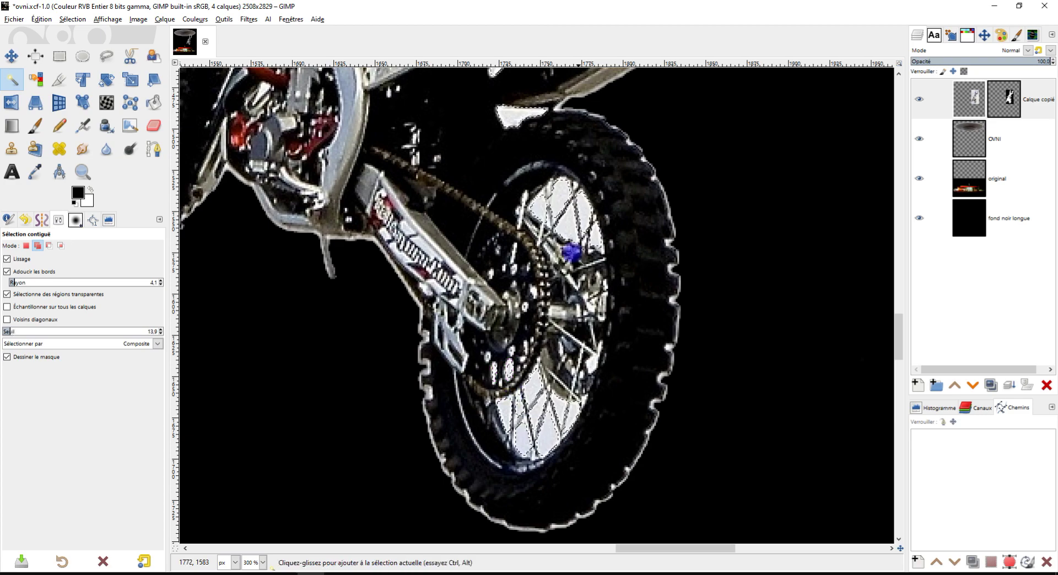
{"action": "scroll", "coordinate": [572, 252], "scroll_direction": "up", "scroll_amount": 5}
{"action": "scroll", "coordinate": [540, 257], "scroll_direction": "up", "scroll_amount": 5}
{"action": "left_click_drag", "start_coordinate": [774, 250], "coordinate": [735, 262]}
{"action": "scroll", "coordinate": [682, 273], "scroll_direction": "up", "scroll_amount": 5}
- Mask the sky, painting the mask white to restore the boot and black to hide the fringe
{"action": "left_click", "coordinate": [969, 123]}
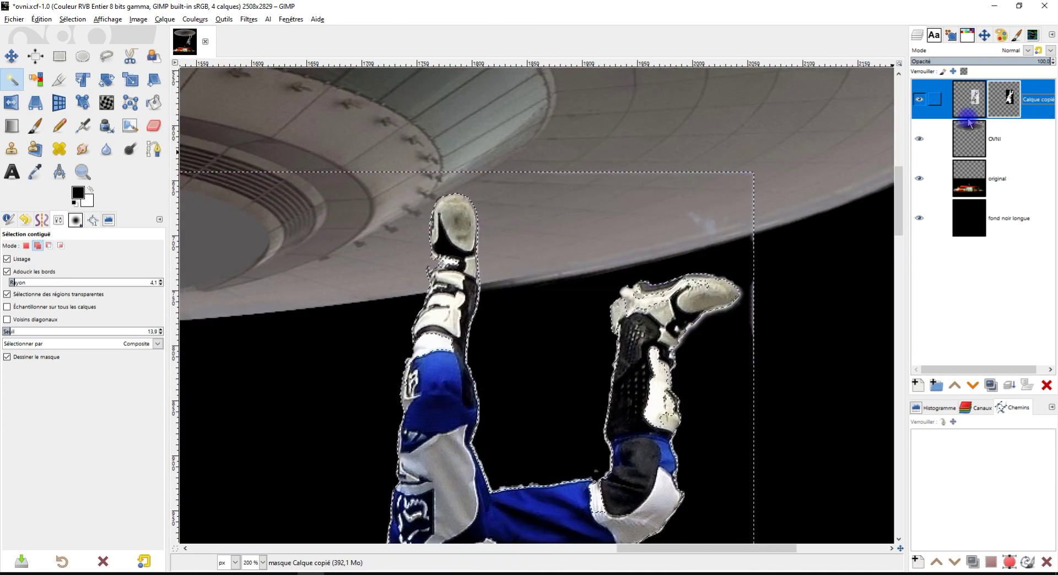
{"action": "key", "text": "ctrl+shift+a"}
{"action": "scroll", "coordinate": [562, 330], "scroll_direction": "down", "scroll_amount": 3}
{"action": "scroll", "coordinate": [562, 331], "scroll_direction": "up", "scroll_amount": 5}
{"action": "key", "text": "p"}
{"action": "key", "text": "x"}
{"action": "scroll", "coordinate": [562, 439], "scroll_direction": "up", "scroll_amount": 3}
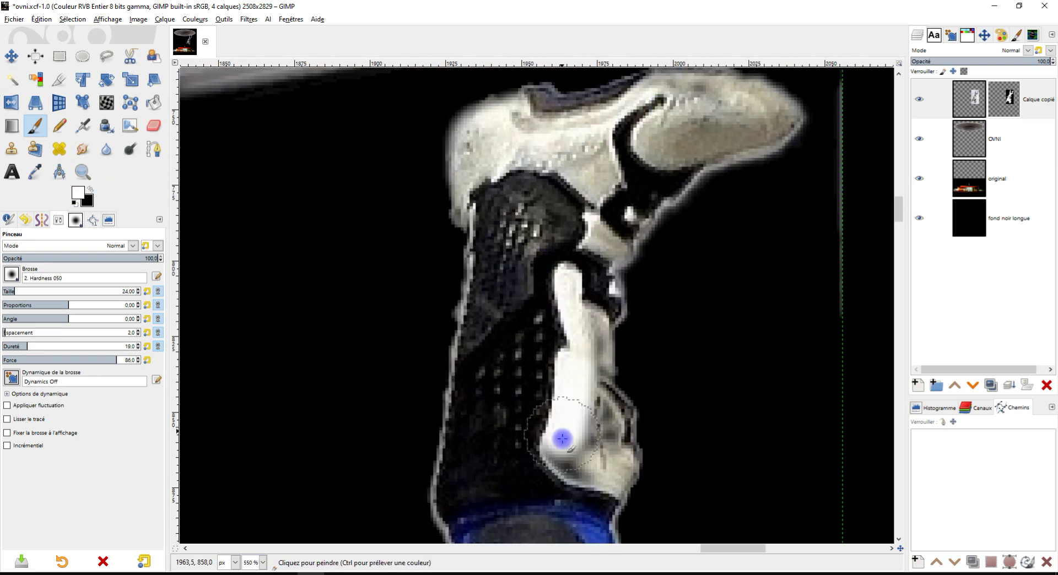
{"action": "scroll", "coordinate": [561, 439], "scroll_direction": "down", "scroll_amount": 3}
{"action": "scroll", "coordinate": [448, 236], "scroll_direction": "down", "scroll_amount": 3}
{"action": "scroll", "coordinate": [448, 217], "scroll_direction": "up", "scroll_amount": 5}
{"action": "key", "text": "x"}
{"action": "scroll", "coordinate": [544, 370], "scroll_direction": "up", "scroll_amount": 2}
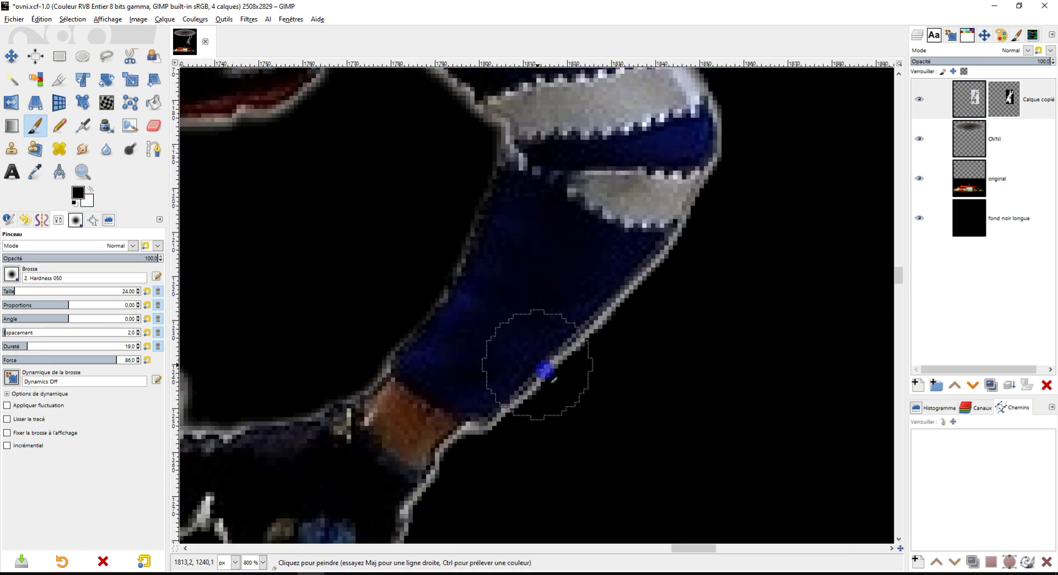
{"action": "scroll", "coordinate": [544, 370], "scroll_direction": "down", "scroll_amount": 2}
{"action": "scroll", "coordinate": [615, 337], "scroll_direction": "down", "scroll_amount": 5}
{"action": "scroll", "coordinate": [689, 292], "scroll_direction": "up", "scroll_amount": 1}
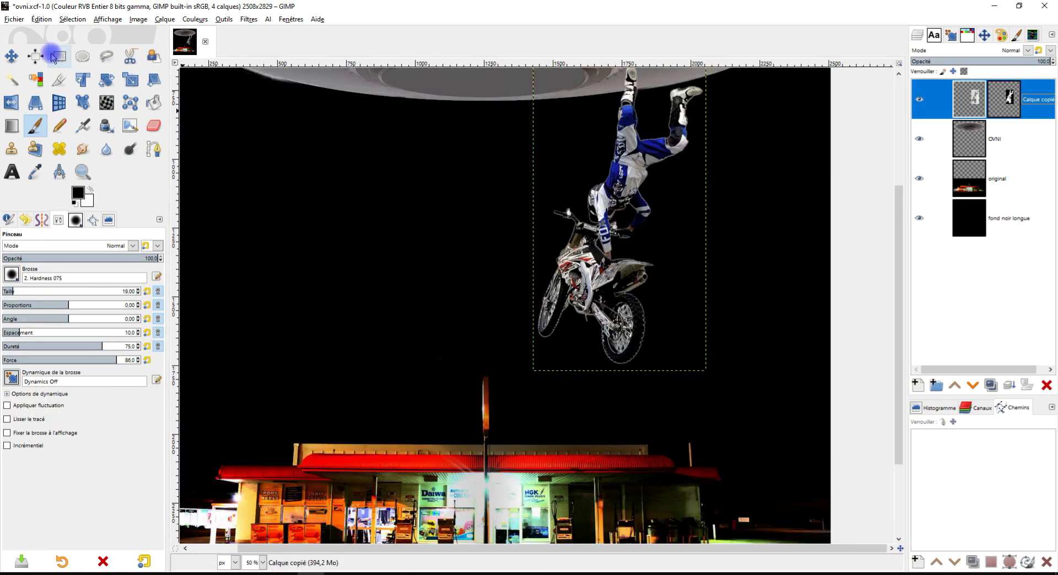
- Move the rider to hang under the UFO and save the composition
{"action": "key", "text": "m"}
{"action": "left_click_drag", "start_coordinate": [606, 220], "coordinate": [468, 227]}
{"action": "scroll", "coordinate": [469, 227], "scroll_direction": "down", "scroll_amount": 1}
{"action": "key", "text": "ctrl+s"}
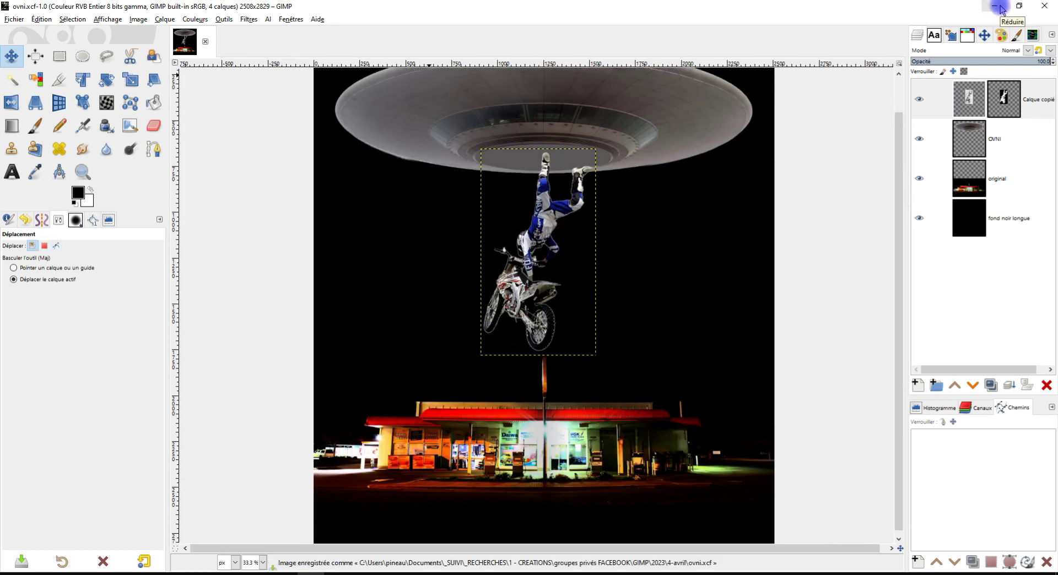
- Open the full-size trampoline photo in the browser and copy it
{"action": "left_click", "coordinate": [1001, 8]}
{"action": "left_click", "coordinate": [330, 9]}
{"action": "left_click", "coordinate": [419, 8]}
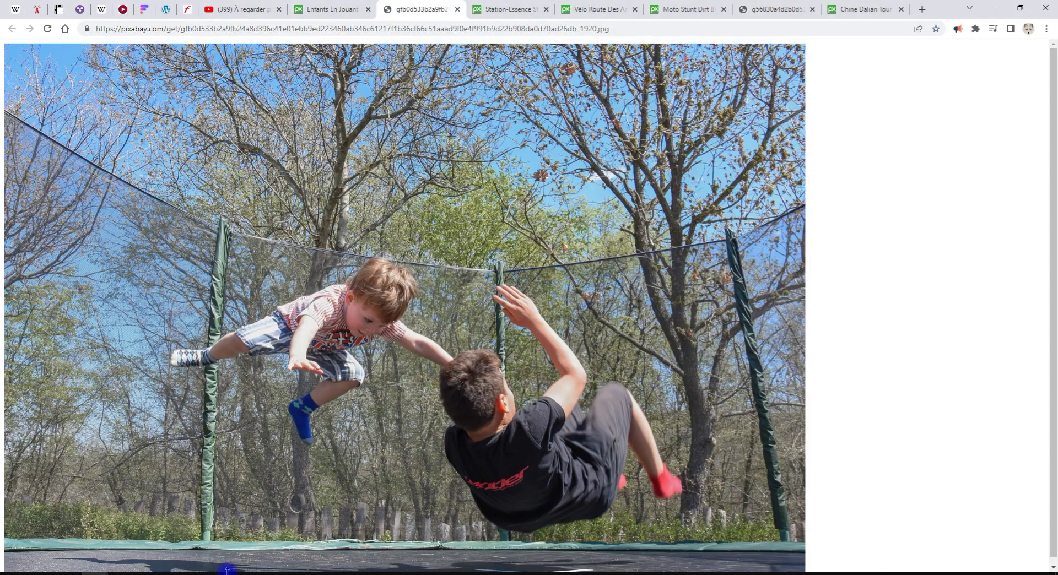
{"action": "key", "text": "alt+Tab"}
{"action": "left_click", "coordinate": [41, 19]}
- Paste the trampoline photo and free-select along the boy's leg and the man's head and torso
{"action": "left_click", "coordinate": [278, 149]}
{"action": "scroll", "coordinate": [294, 374], "scroll_direction": "up", "scroll_amount": 3}
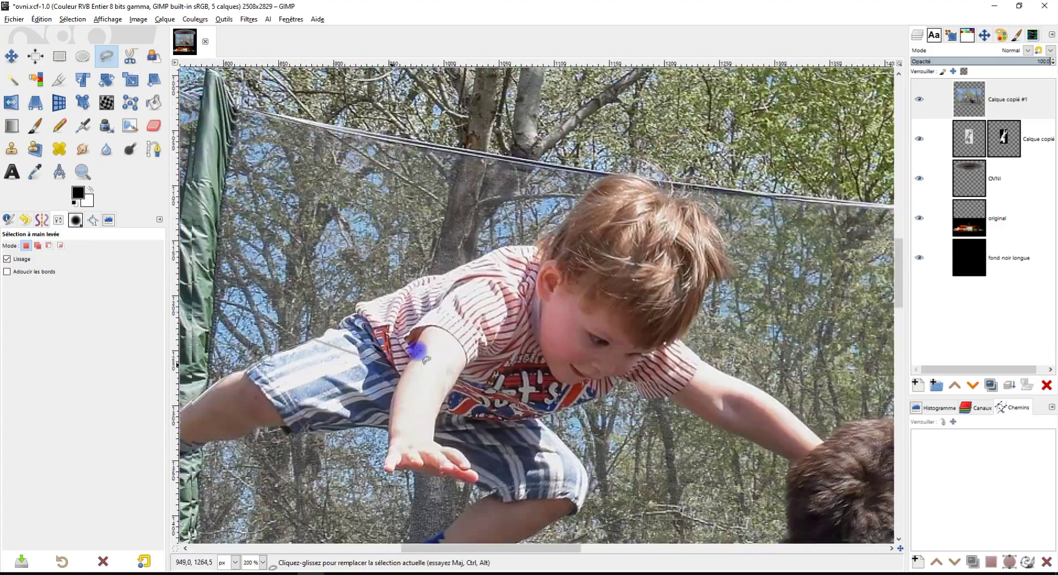
{"action": "scroll", "coordinate": [639, 302], "scroll_direction": "up", "scroll_amount": 3}
{"action": "mouse_move", "coordinate": [303, 379]}
{"action": "left_mouse_down"}
{"action": "mouse_move", "coordinate": [639, 302]}
{"action": "mouse_move", "coordinate": [625, 194]}
{"action": "left_mouse_up"}
{"action": "scroll", "coordinate": [633, 295], "scroll_direction": "down", "scroll_amount": 3}
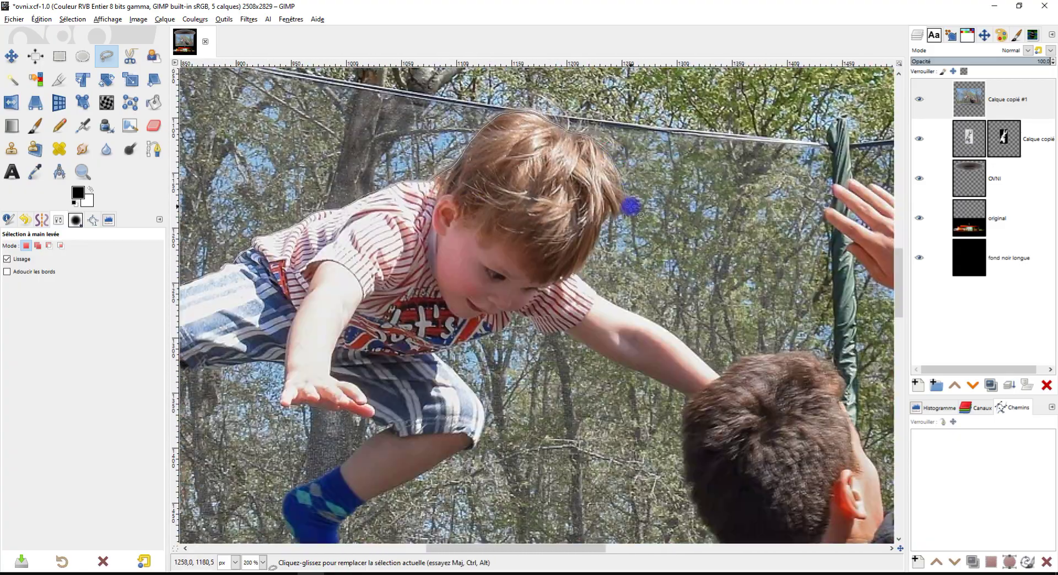
{"action": "scroll", "coordinate": [717, 375], "scroll_direction": "up", "scroll_amount": 2}
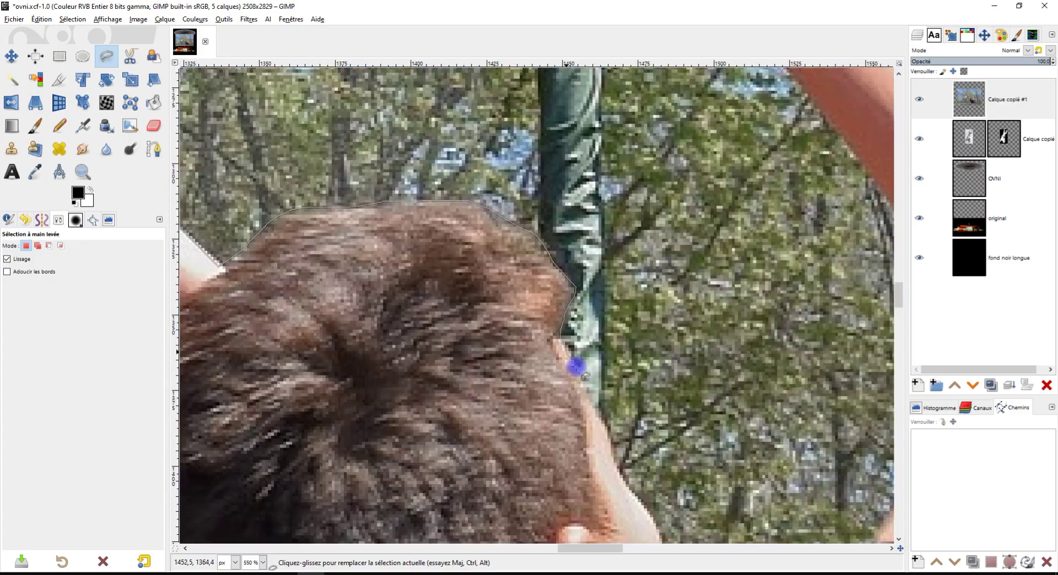
{"action": "left_click_drag", "start_coordinate": [716, 375], "coordinate": [574, 356]}
{"action": "left_click_drag", "start_coordinate": [831, 212], "coordinate": [628, 190]}
{"action": "scroll", "coordinate": [485, 428], "scroll_direction": "down", "scroll_amount": 4}
{"action": "scroll", "coordinate": [543, 279], "scroll_direction": "up", "scroll_amount": 2}
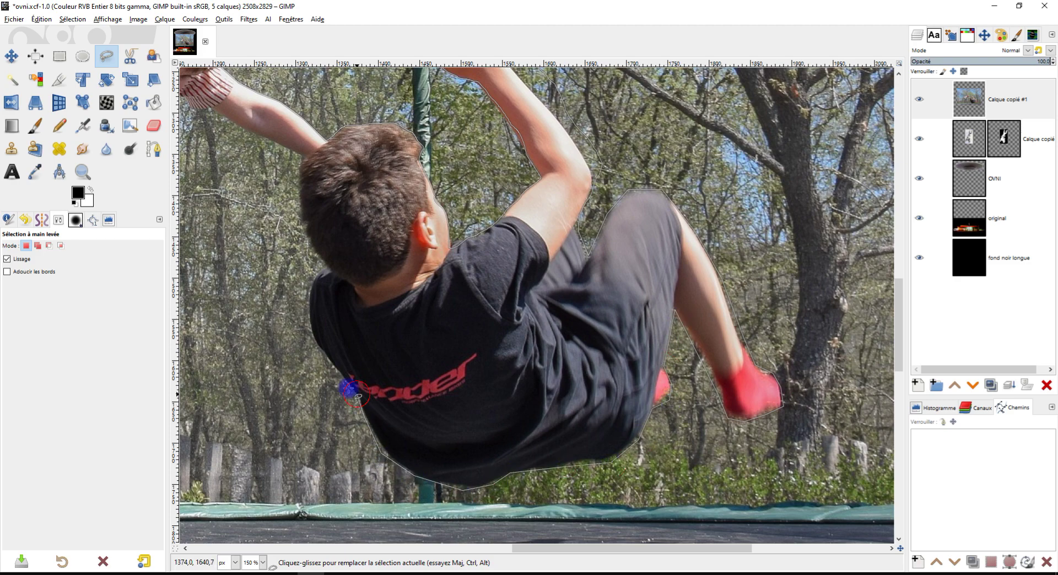
- Close the free-select outline up the man's back and along the boy's leg
{"action": "left_click_drag", "start_coordinate": [358, 398], "coordinate": [601, 368]}
{"action": "scroll", "coordinate": [601, 368], "scroll_direction": "left", "scroll_amount": 5}
{"action": "scroll", "coordinate": [601, 368], "scroll_direction": "up", "scroll_amount": 2}
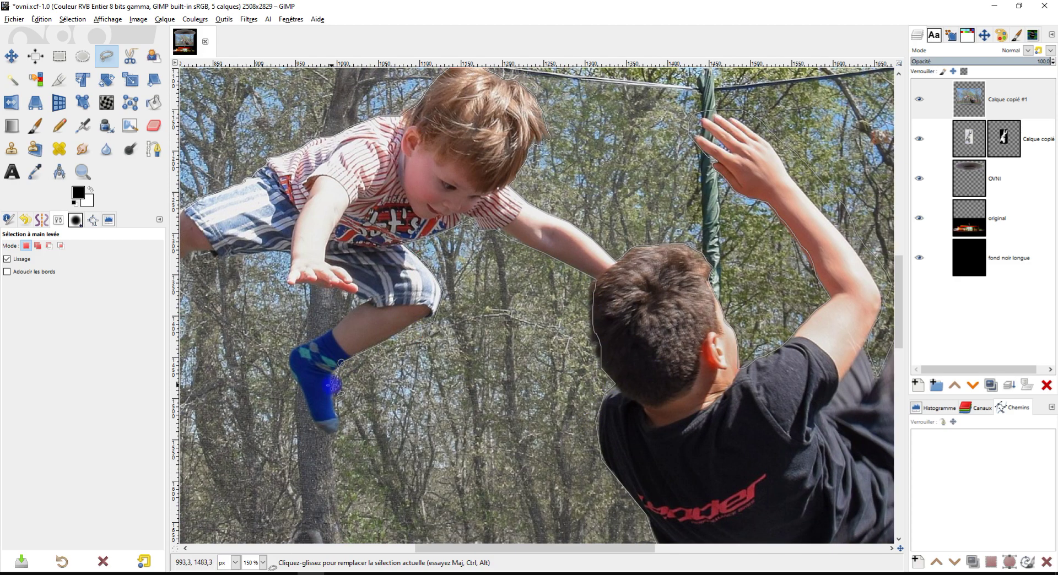
{"action": "left_click_drag", "start_coordinate": [356, 299], "coordinate": [496, 297]}
{"action": "scroll", "coordinate": [496, 298], "scroll_direction": "left", "scroll_amount": 5}
{"action": "scroll", "coordinate": [495, 297], "scroll_direction": "up", "scroll_amount": 1}
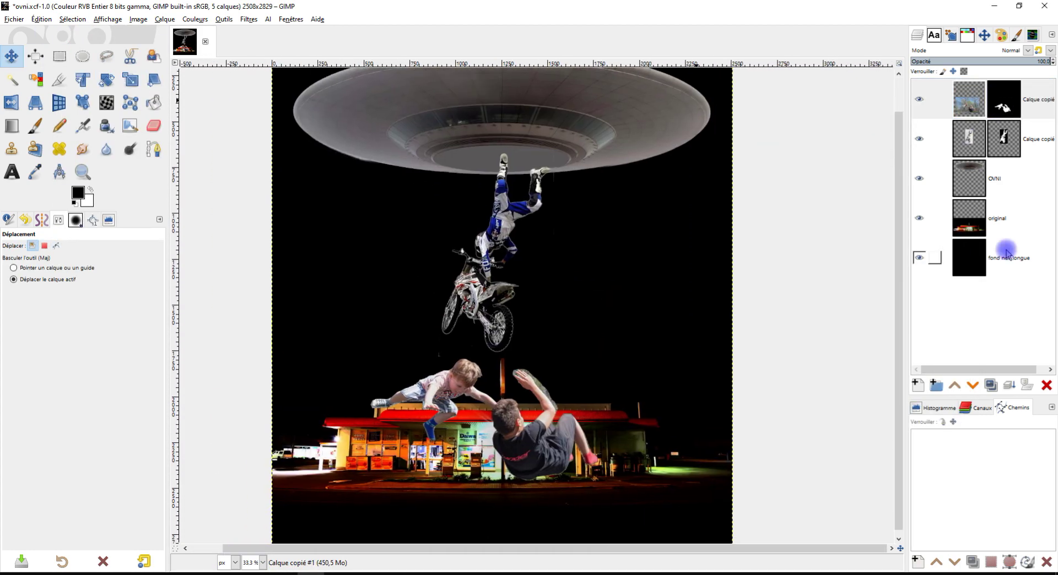
{"action": "left_click", "coordinate": [498, 244], "text": "shift"}
- Scale down the rider layer and select the saucer's inner bottom ellipse
{"action": "key", "text": "shift+s"}
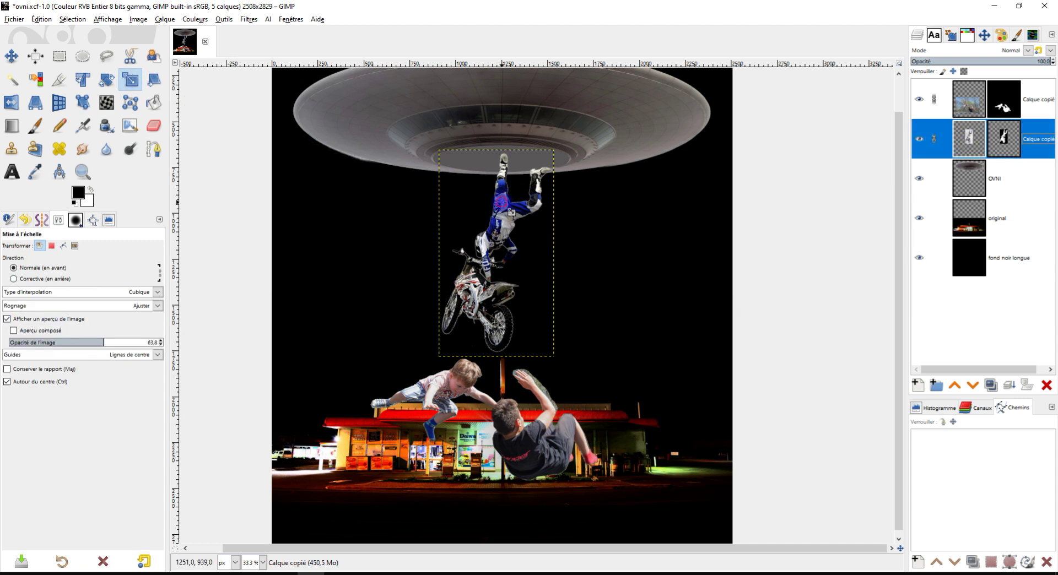
{"action": "left_click", "coordinate": [498, 210]}
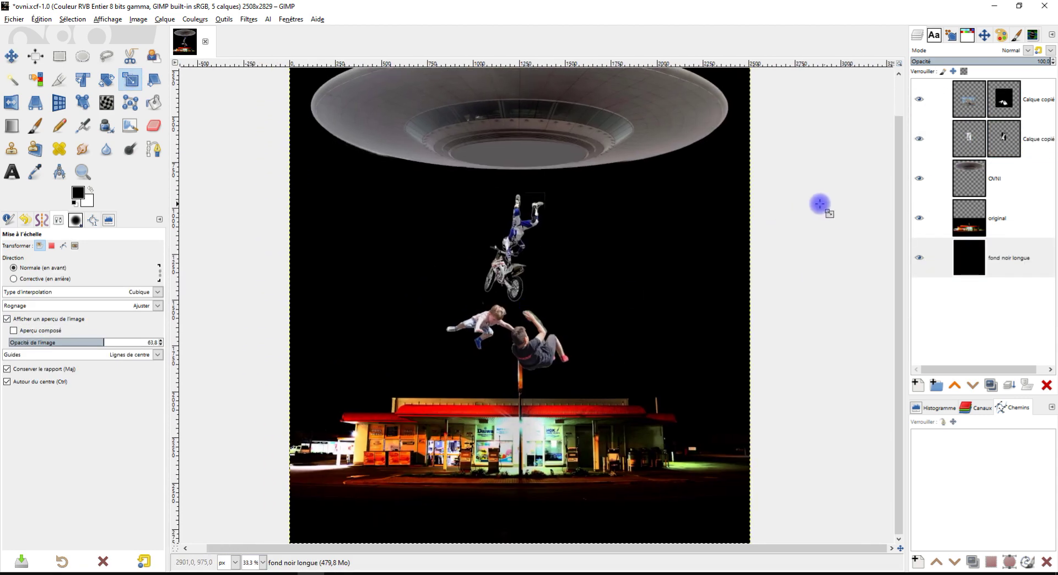
{"action": "left_click_drag", "start_coordinate": [531, 153], "coordinate": [620, 83]}
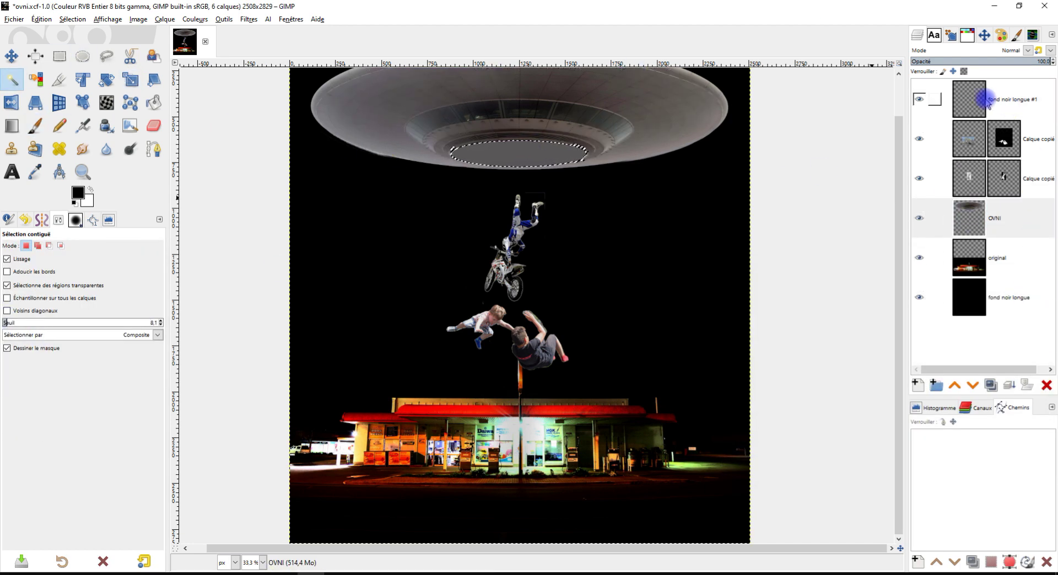
- On fond noir longue #1, select a tall rectangle from saucer to ground and fill it white
{"action": "left_click", "coordinate": [986, 102]}
{"action": "left_click", "coordinate": [60, 57]}
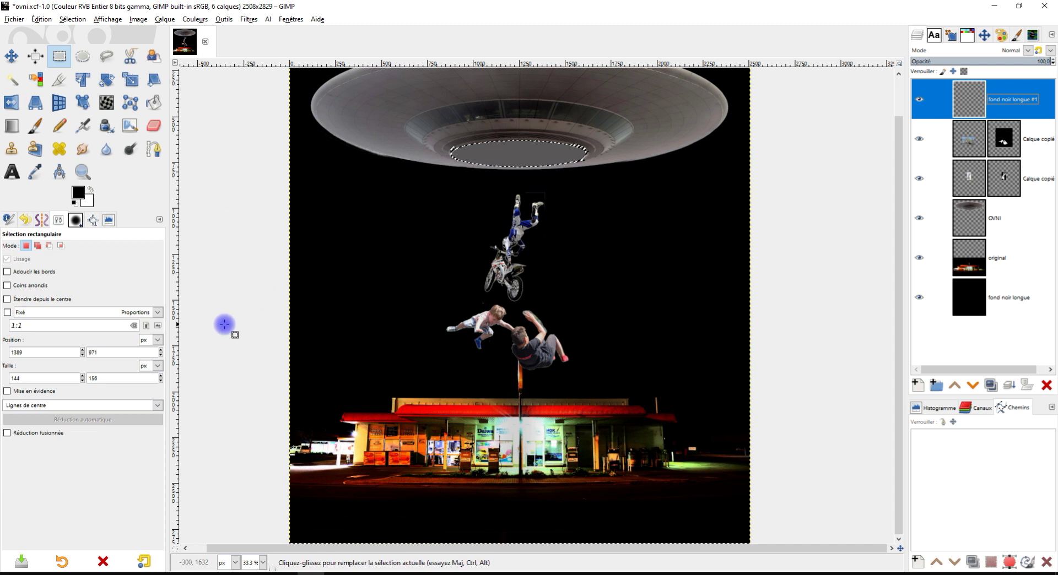
{"action": "left_click", "coordinate": [35, 246]}
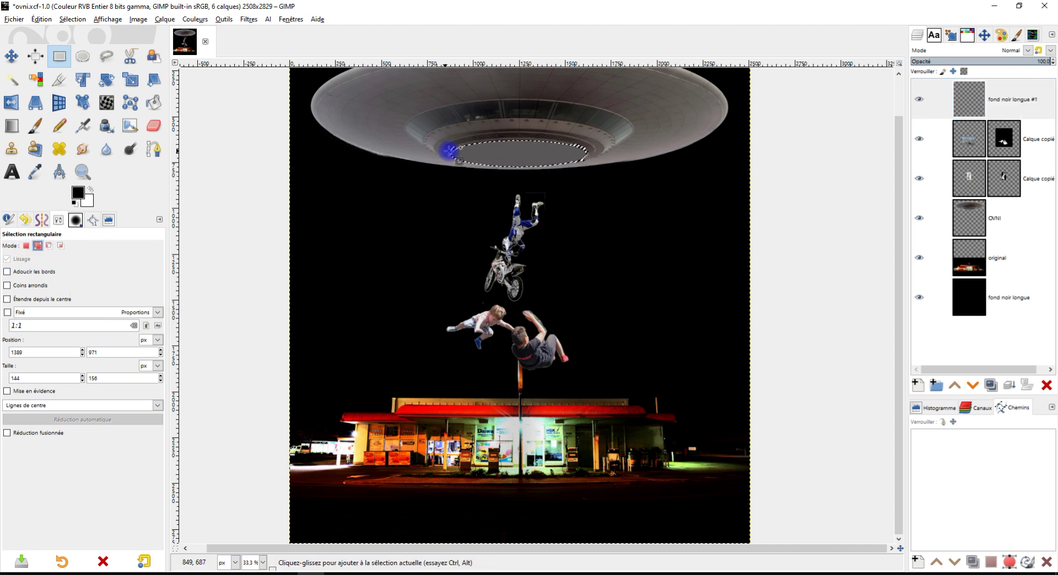
{"action": "left_click_drag", "start_coordinate": [451, 151], "coordinate": [577, 494]}
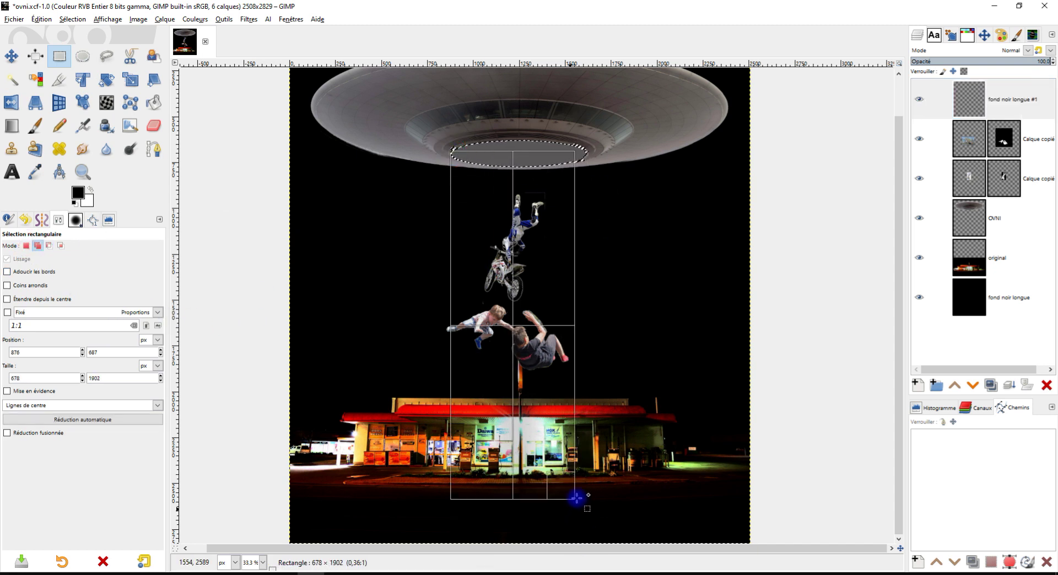
{"action": "left_click_drag", "start_coordinate": [576, 494], "coordinate": [585, 496]}
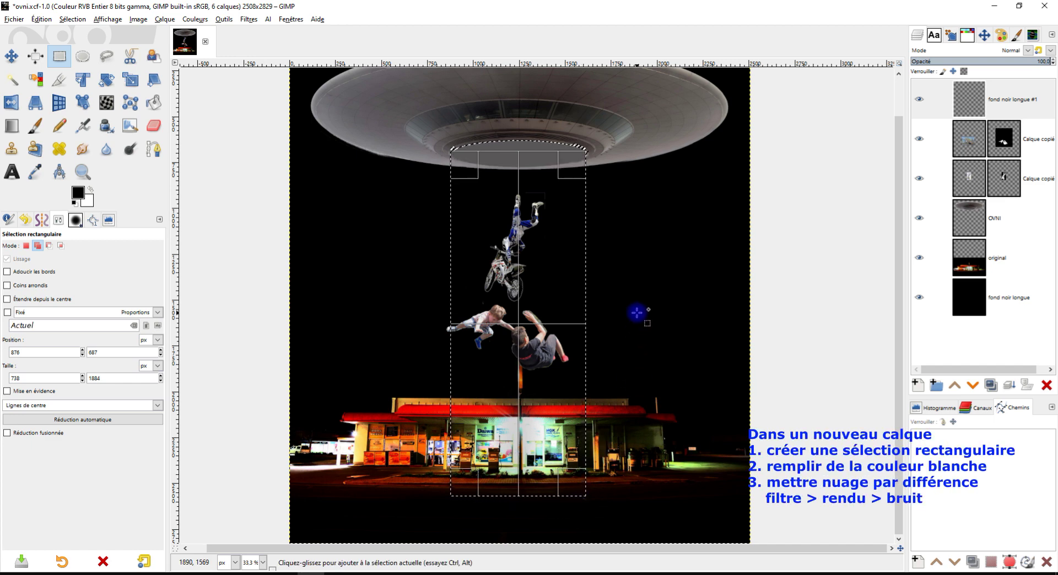
{"action": "key", "text": "Return"}
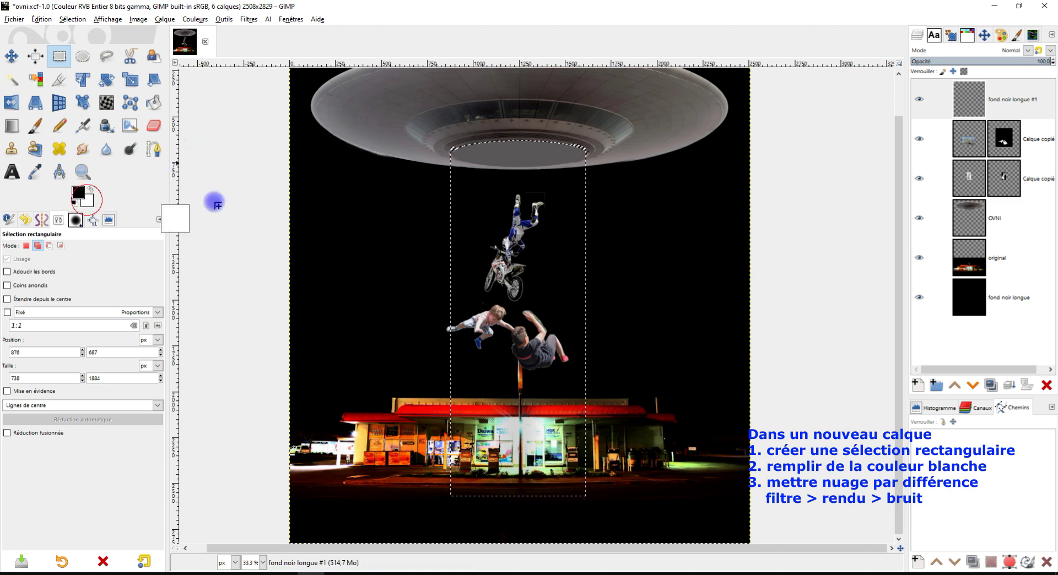
{"action": "left_click_drag", "start_coordinate": [116, 200], "coordinate": [545, 253]}
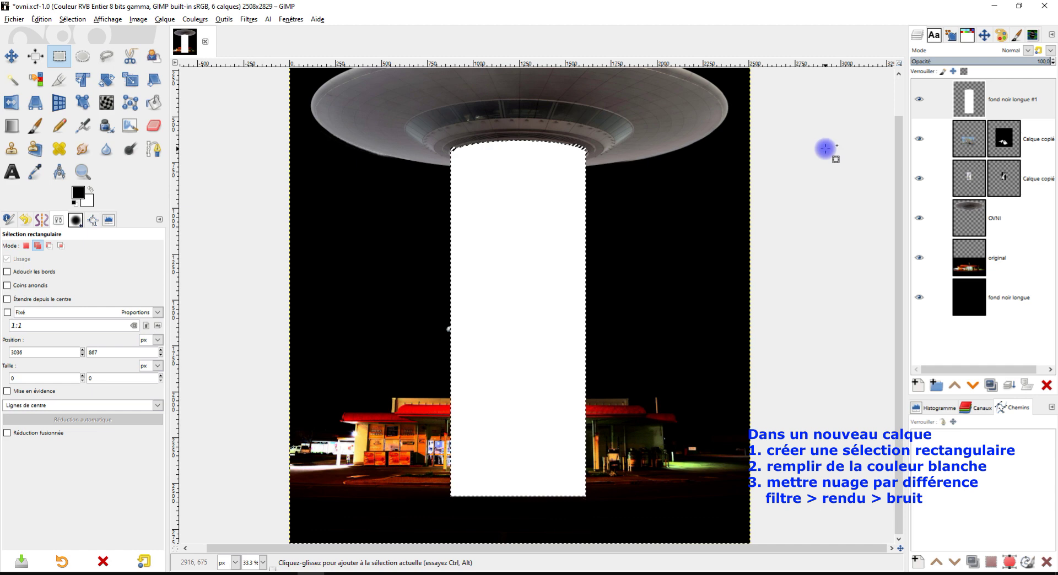
- Load the beam layer's alpha as a selection and render Nuages par différence into it
{"action": "right_click", "coordinate": [973, 107]}
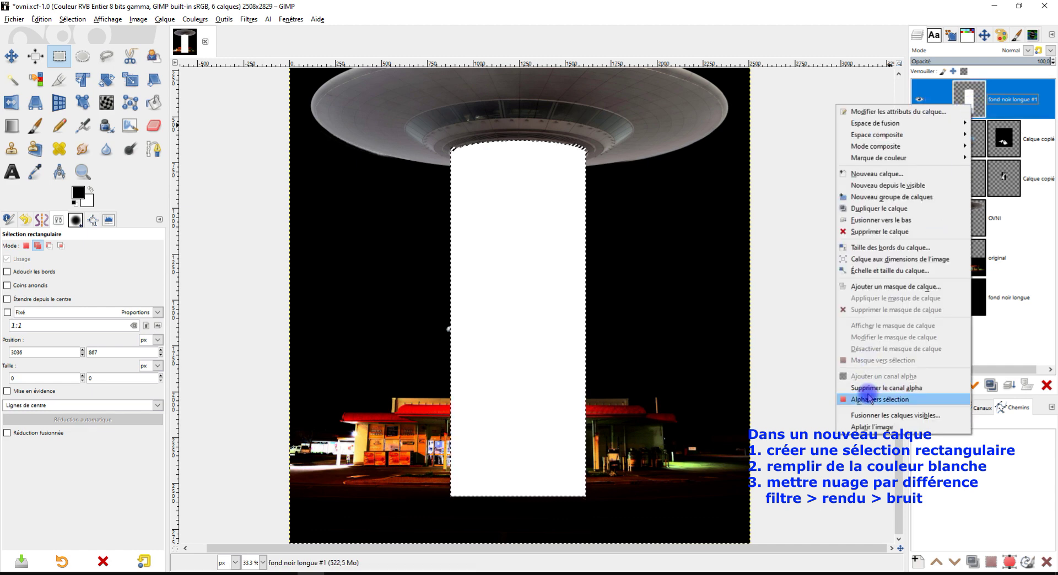
{"action": "left_click", "coordinate": [868, 397]}
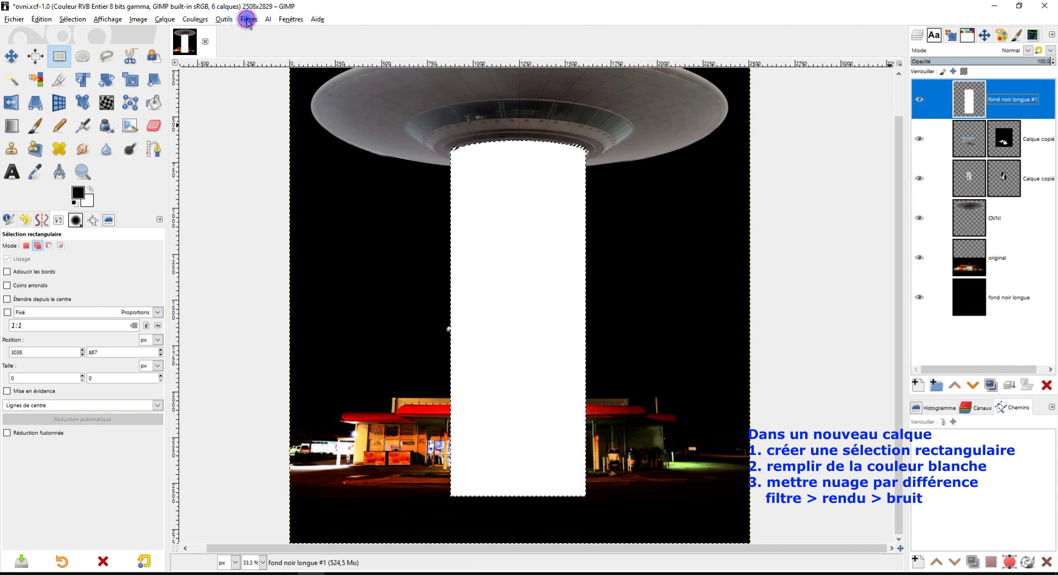
{"action": "left_click", "coordinate": [247, 22]}
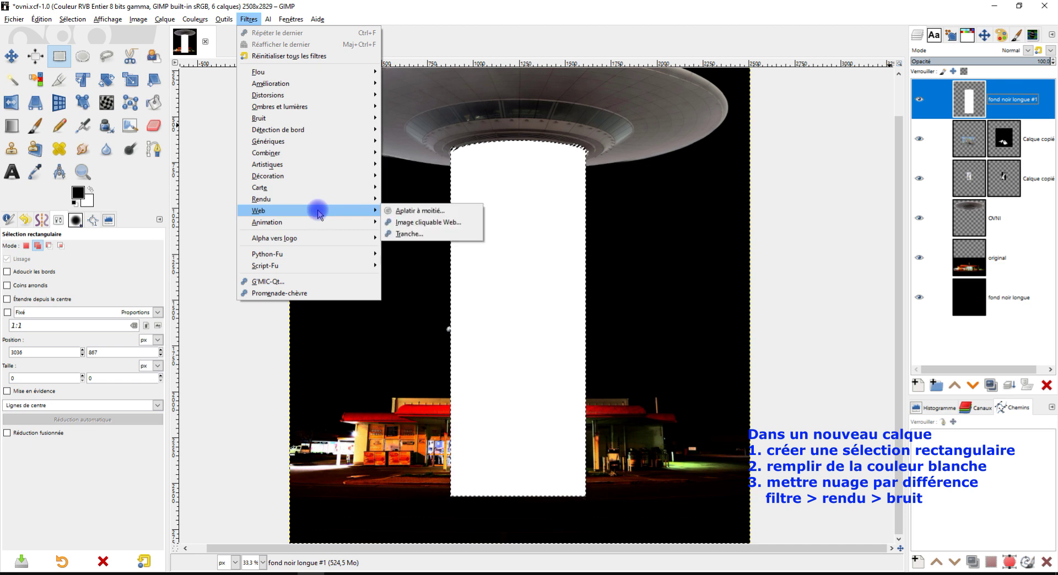
{"action": "mouse_move", "coordinate": [306, 199]}
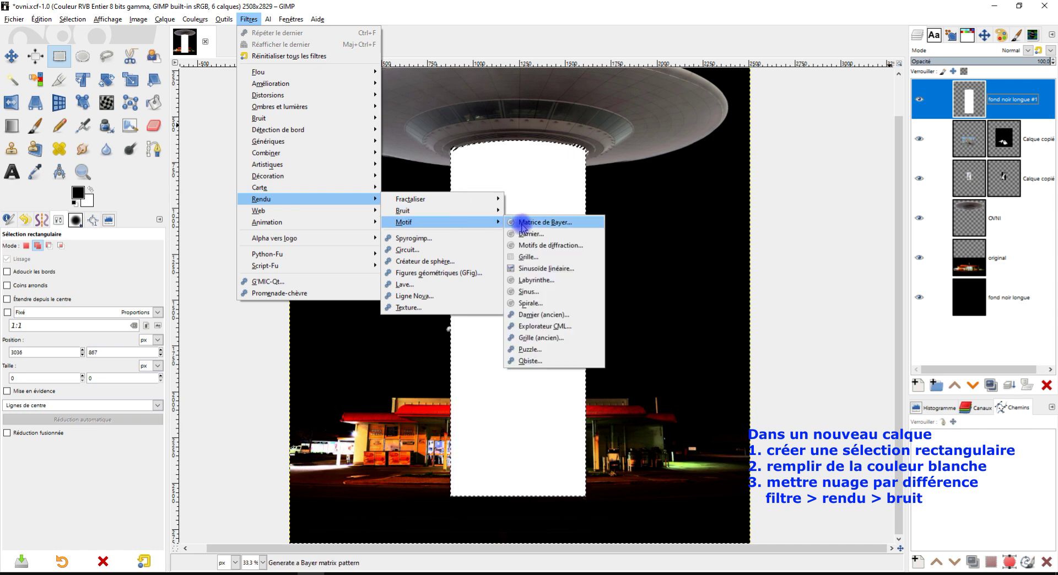
{"action": "mouse_move", "coordinate": [441, 210]}
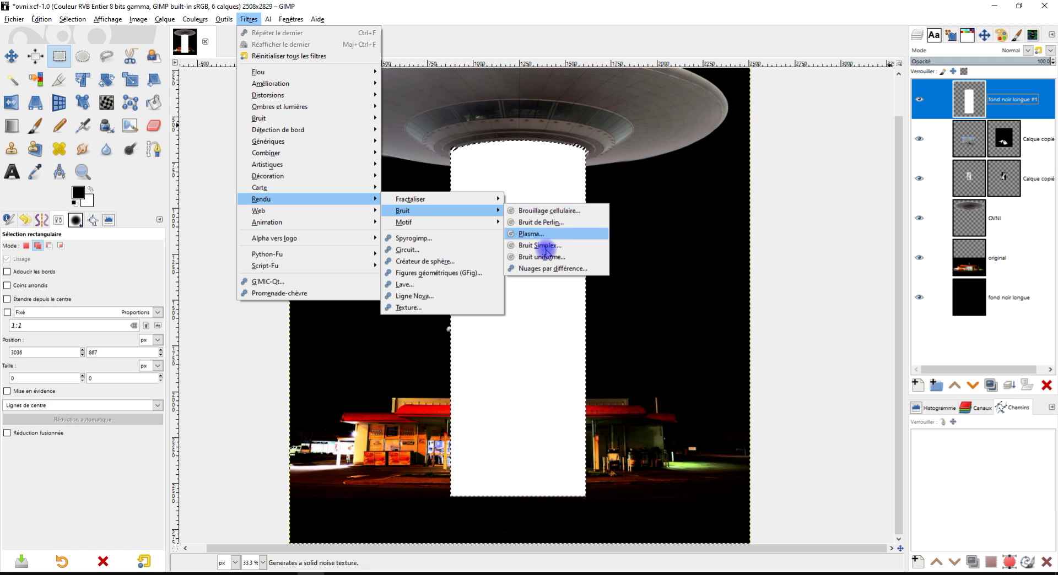
{"action": "left_click", "coordinate": [545, 268]}
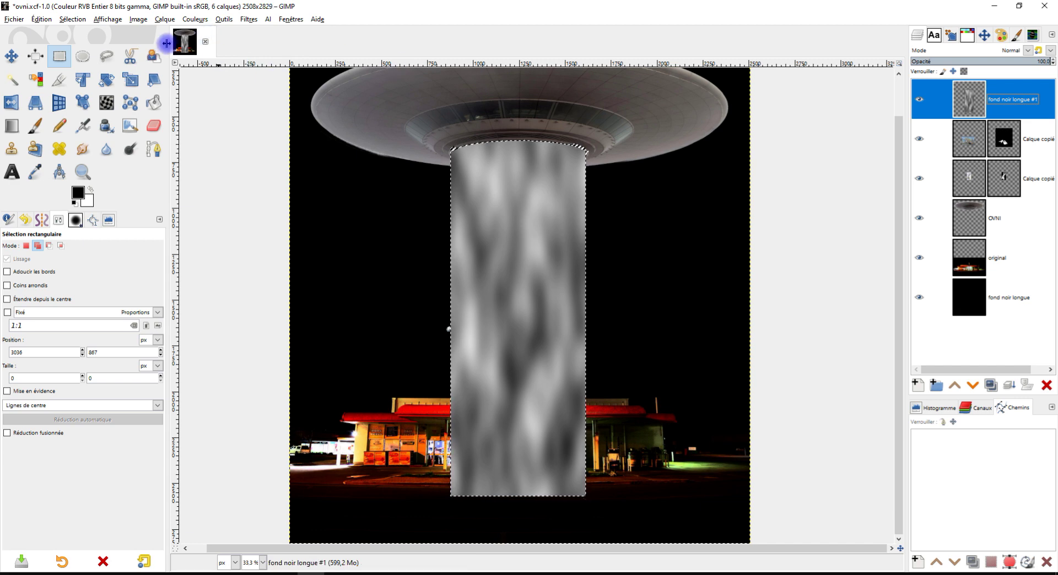
- Set the beam layer's mode to Écran and clear the selection
{"action": "left_click", "coordinate": [1019, 51]}
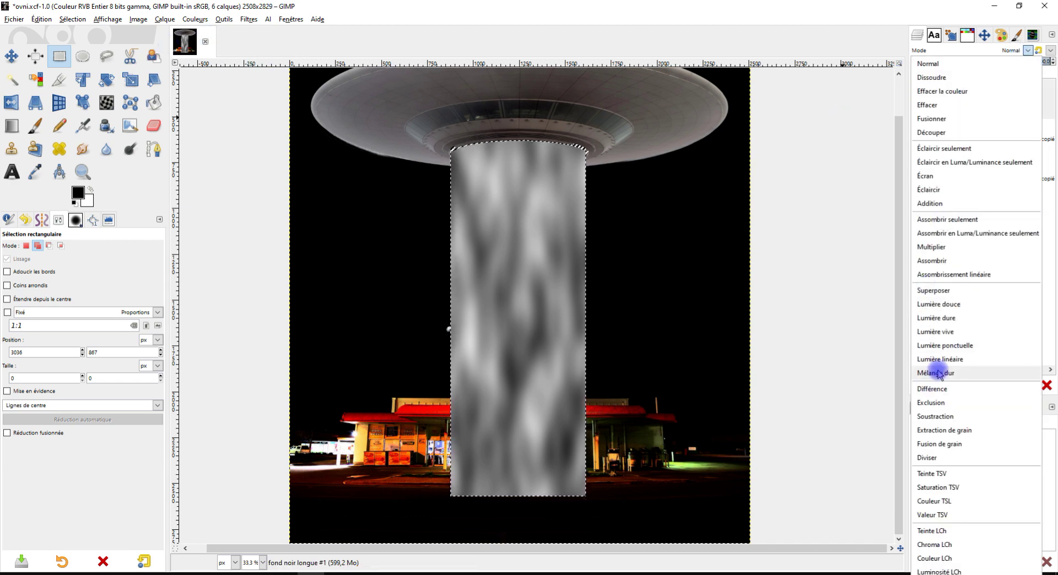
{"action": "left_click", "coordinate": [939, 175]}
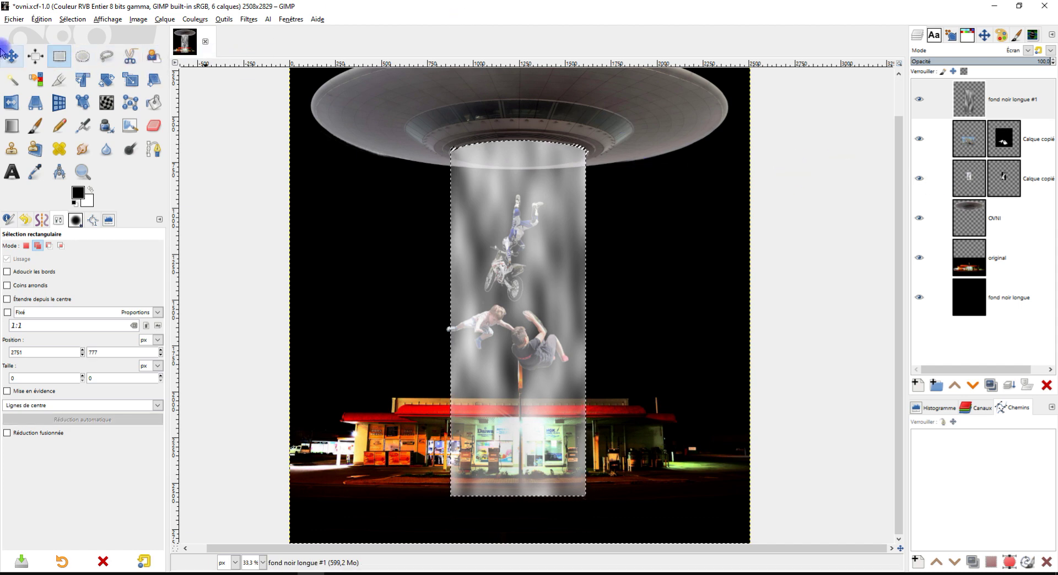
{"action": "left_click", "coordinate": [75, 25]}
{"action": "left_click", "coordinate": [83, 43]}
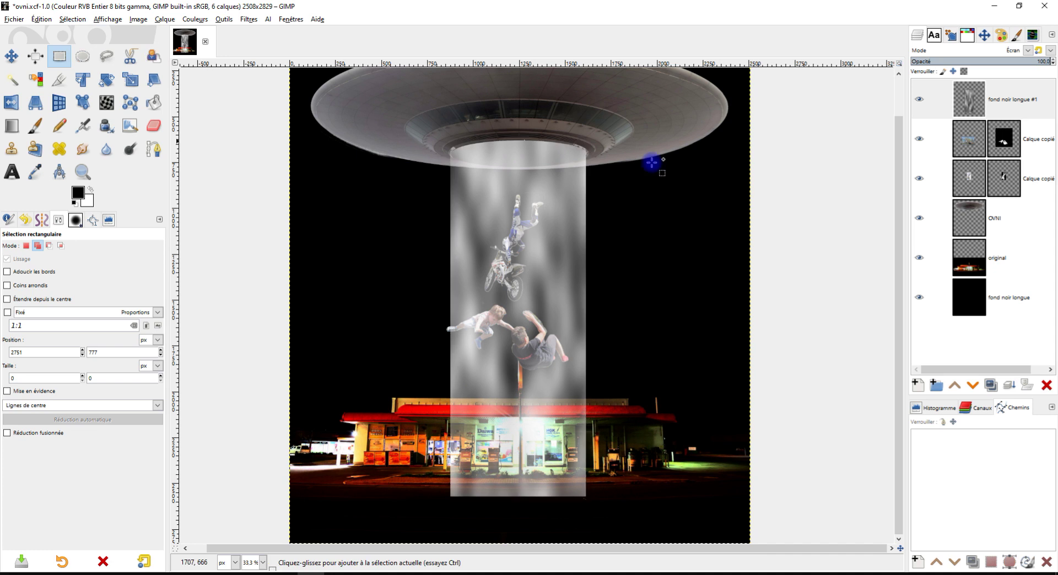
{"action": "scroll", "coordinate": [831, 277], "scroll_direction": "down", "scroll_amount": 1}
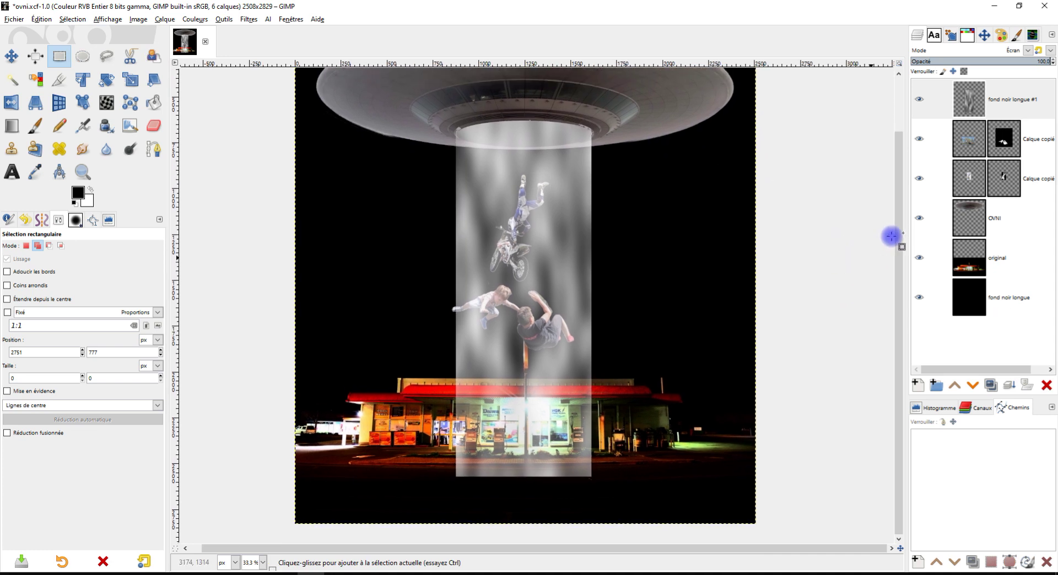
- Crop the beam layer to its content with Rogner selon le contenu
{"action": "left_click", "coordinate": [976, 109]}
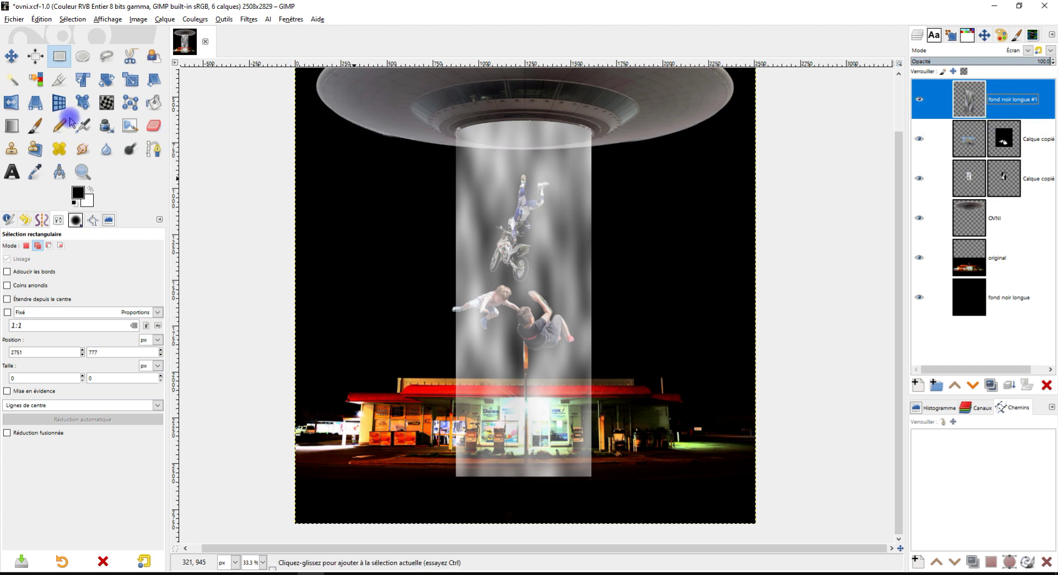
{"action": "left_click", "coordinate": [214, 23]}
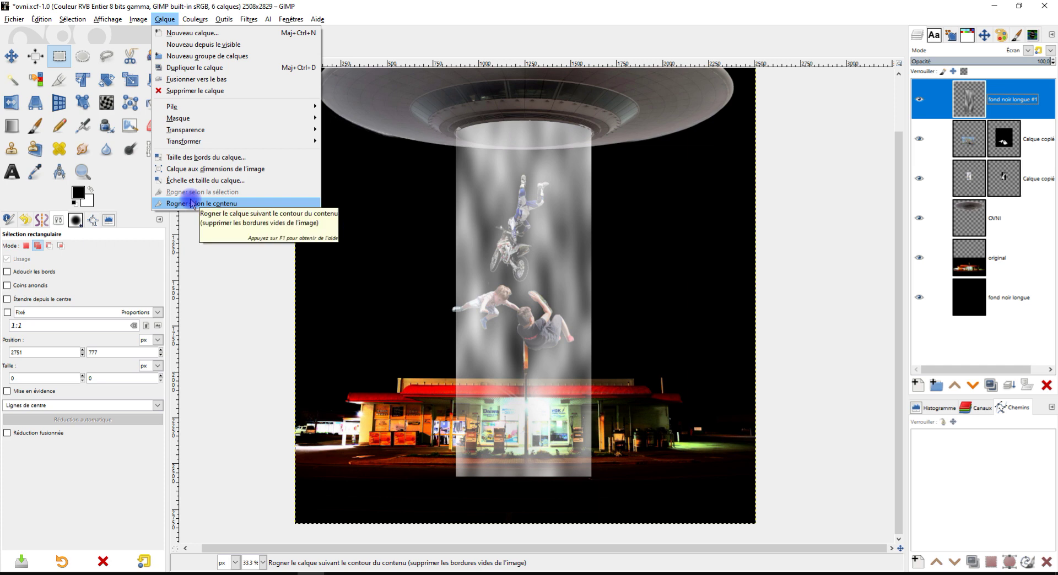
{"action": "left_click", "coordinate": [192, 203]}
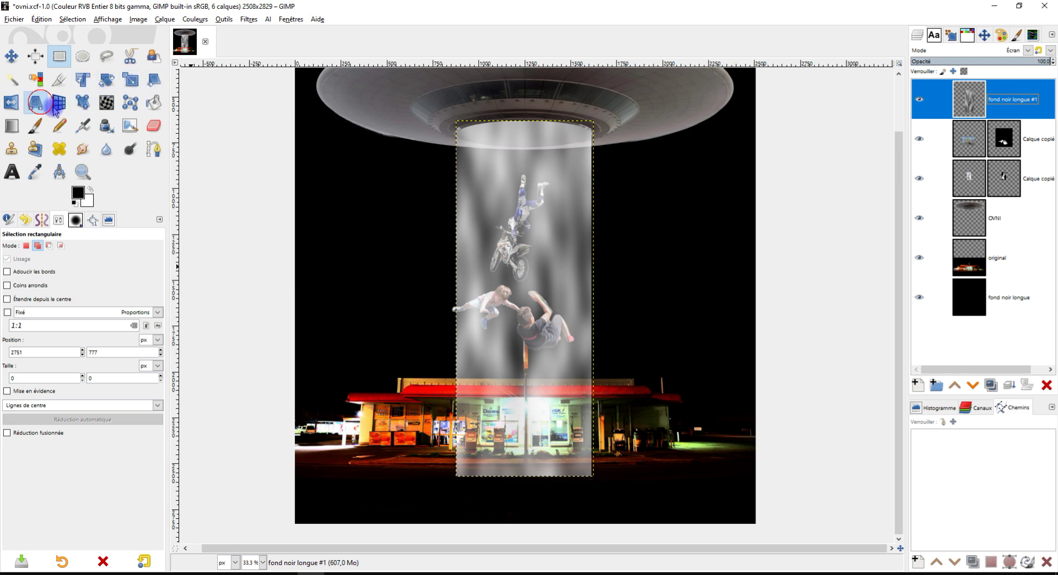
- Spread the beam's bottom corners outward with the Perspective tool and apply the transform
{"action": "left_click", "coordinate": [35, 102]}
{"action": "left_click", "coordinate": [539, 392]}
{"action": "left_click_drag", "start_coordinate": [453, 477], "coordinate": [415, 476]}
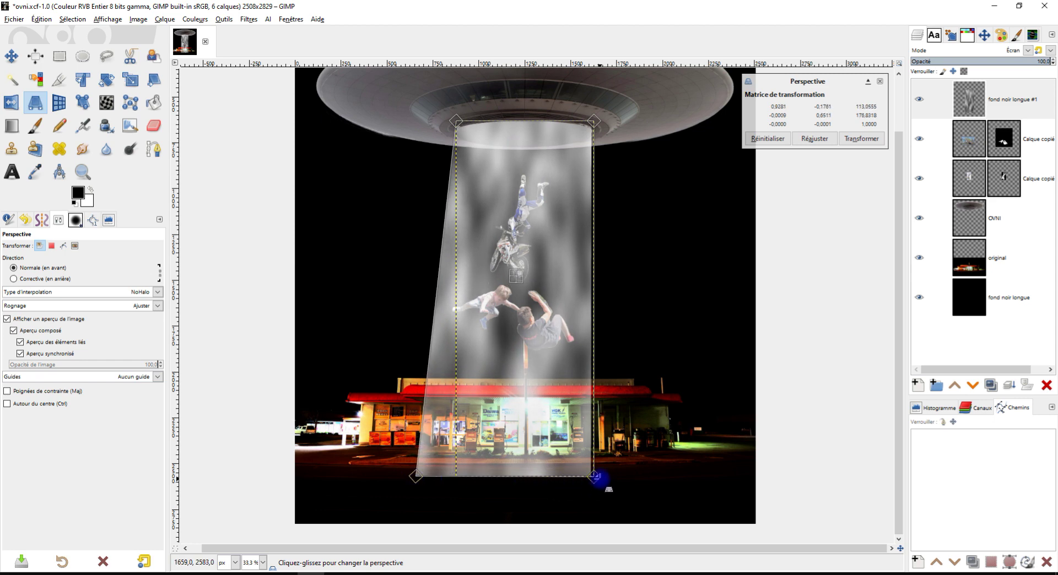
{"action": "left_click_drag", "start_coordinate": [596, 475], "coordinate": [639, 478]}
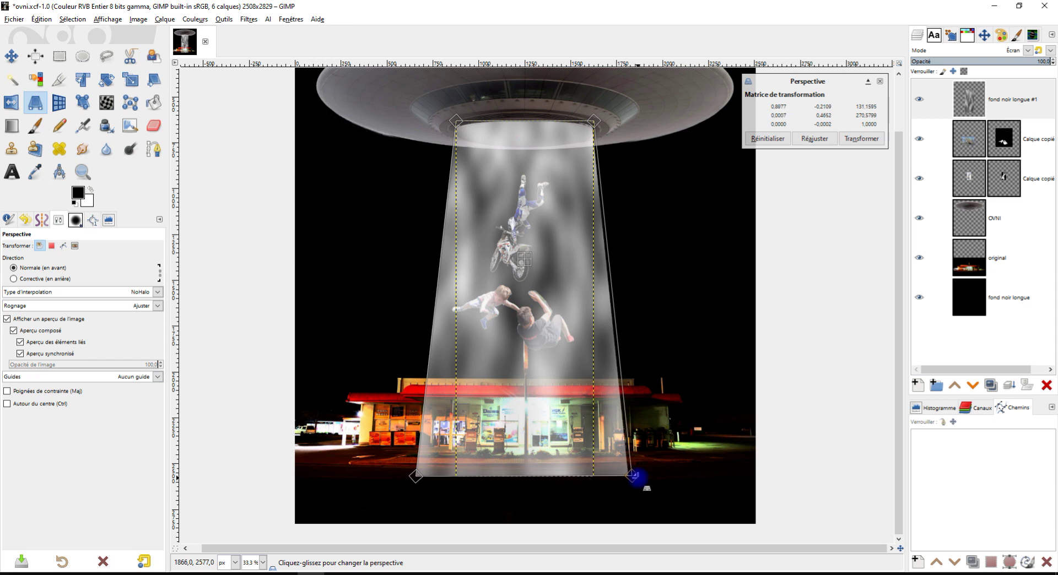
{"action": "left_click", "coordinate": [860, 139]}
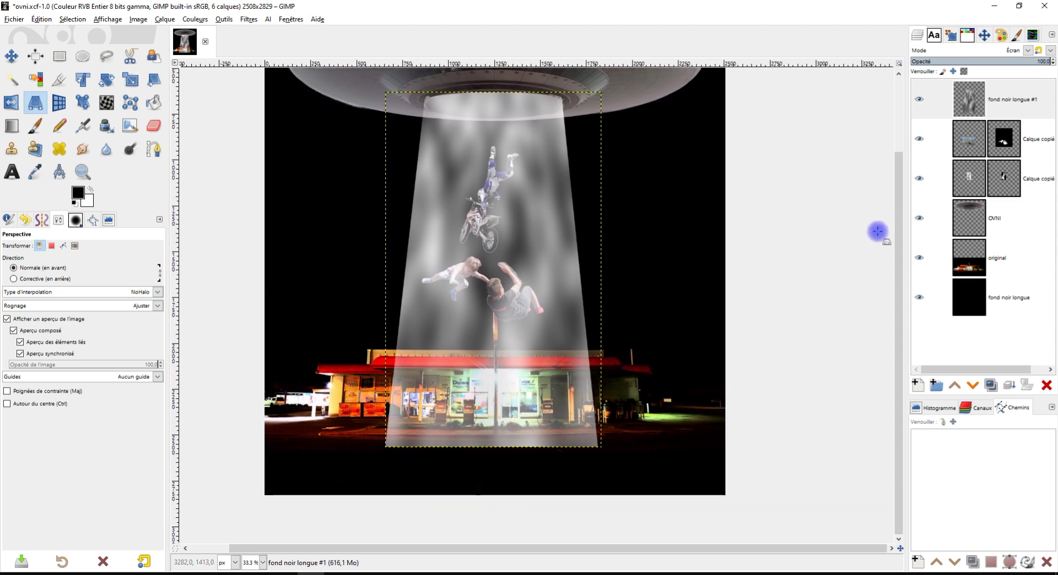
- Extend the beam layer to the full image size with Calque aux dimensions de l'image
{"action": "right_click", "coordinate": [974, 109]}
{"action": "left_click", "coordinate": [931, 263]}
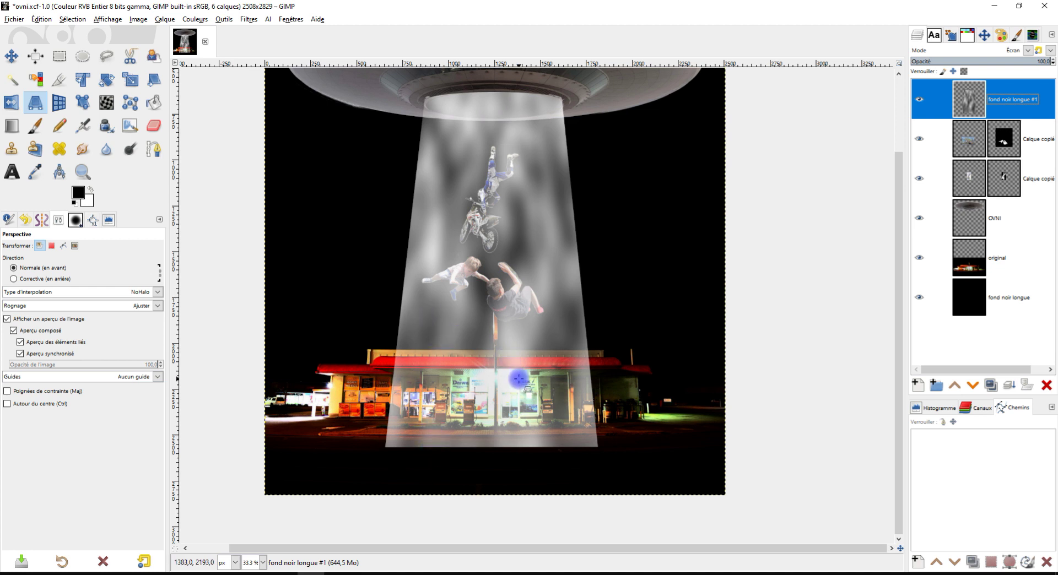
{"action": "left_click", "coordinate": [518, 378]}
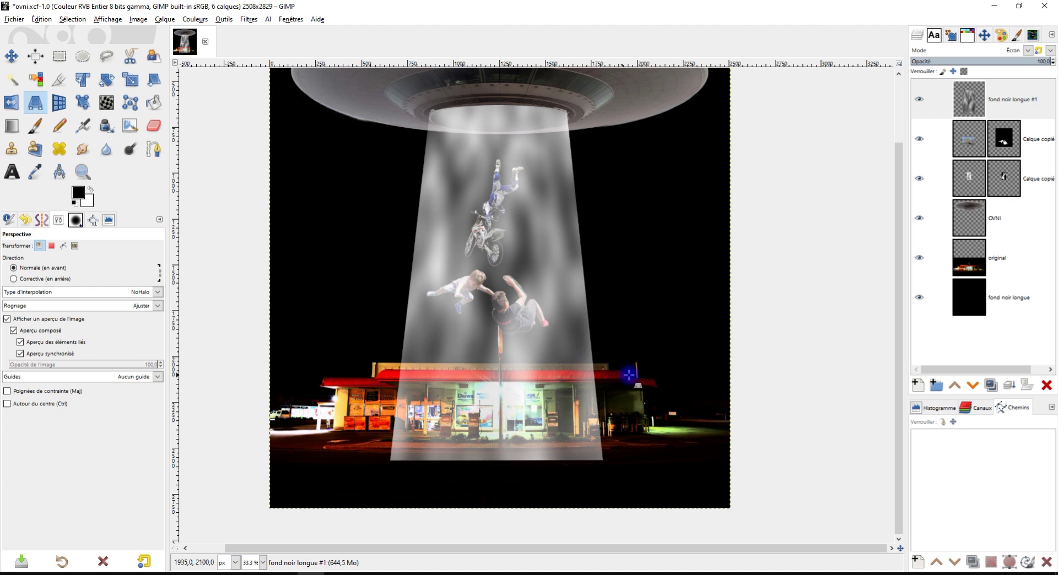
{"action": "mouse_move", "coordinate": [968, 98]}
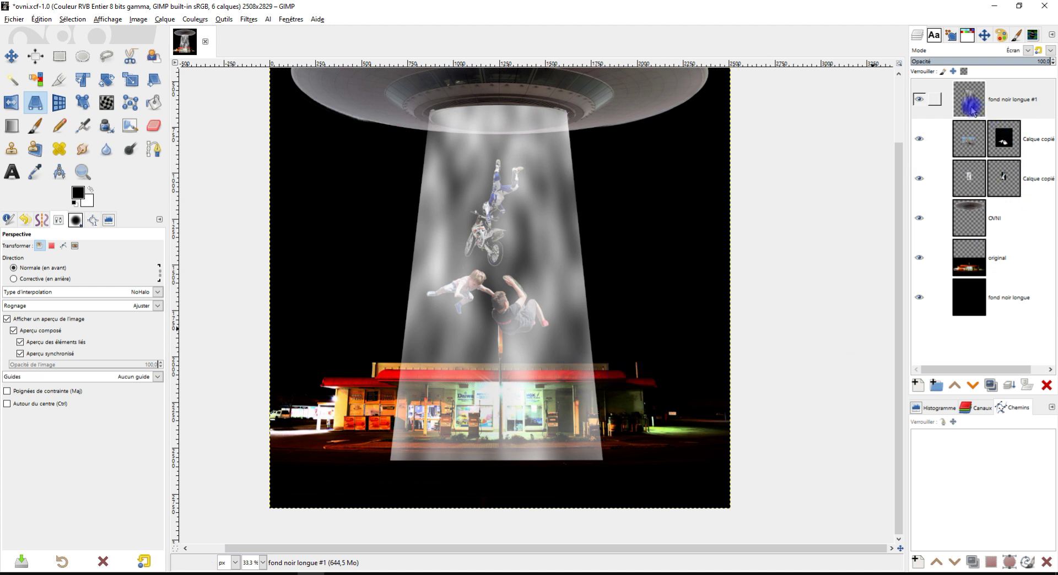
- Duplicate the beam layer and rotate the copy around its Y axis with 3D Transform
{"action": "left_click", "coordinate": [972, 110]}
{"action": "left_click", "coordinate": [995, 390]}
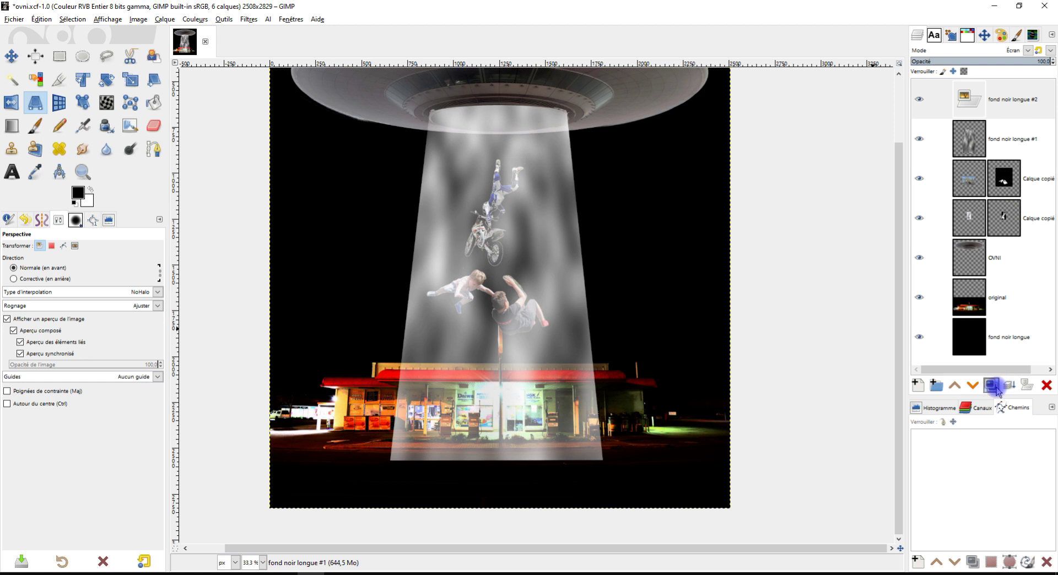
{"action": "left_click", "coordinate": [59, 102]}
{"action": "left_click", "coordinate": [522, 304]}
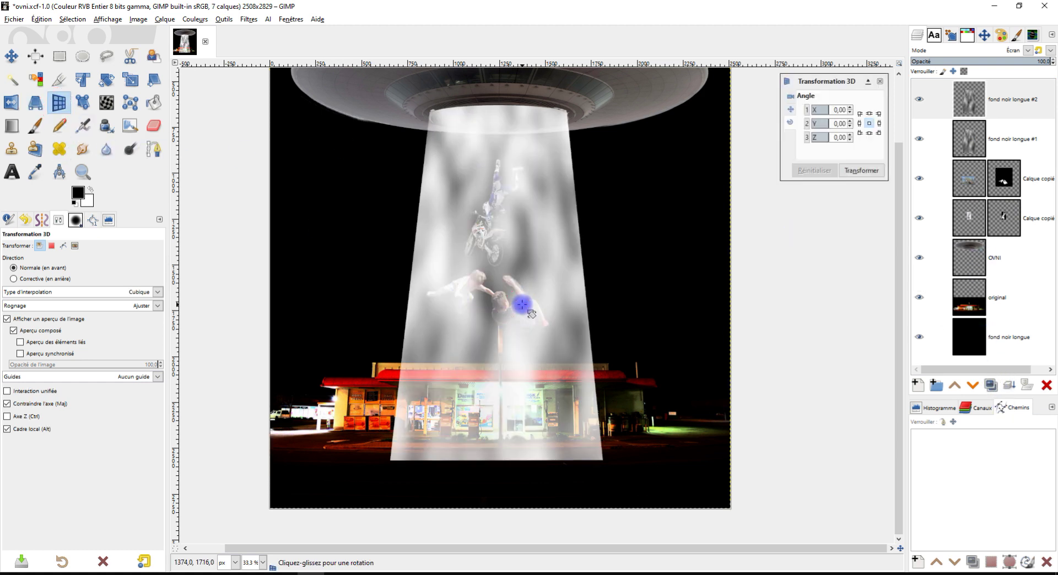
{"action": "left_click_drag", "start_coordinate": [824, 122], "coordinate": [823, 122]}
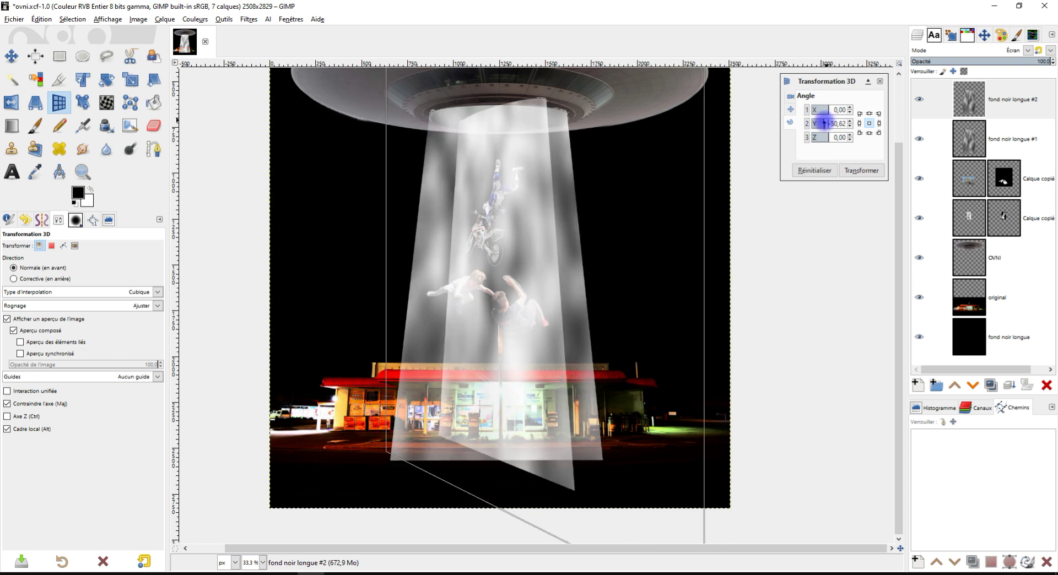
{"action": "left_click_drag", "start_coordinate": [823, 124], "coordinate": [826, 123]}
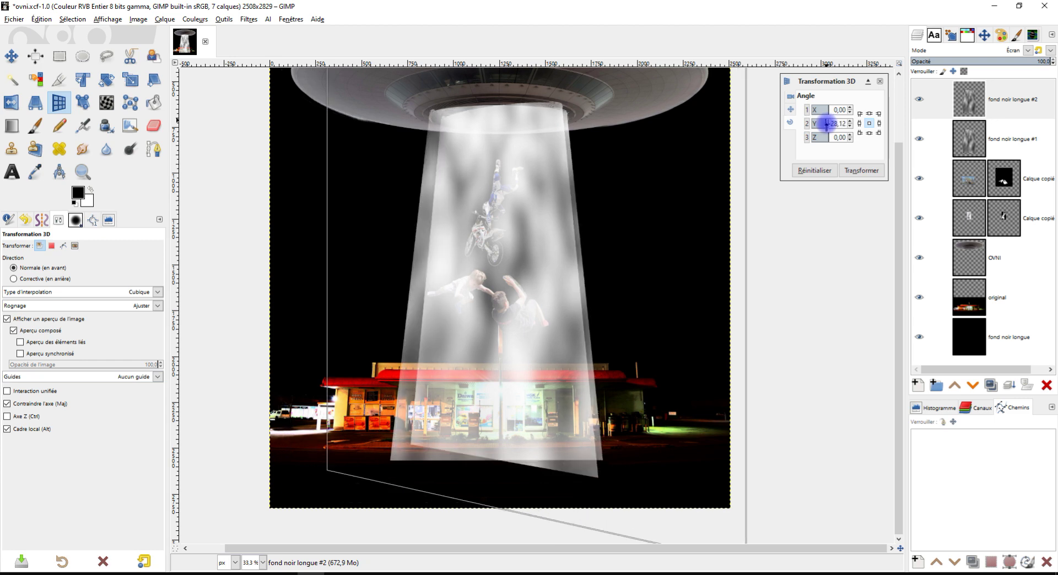
{"action": "left_click", "coordinate": [862, 171]}
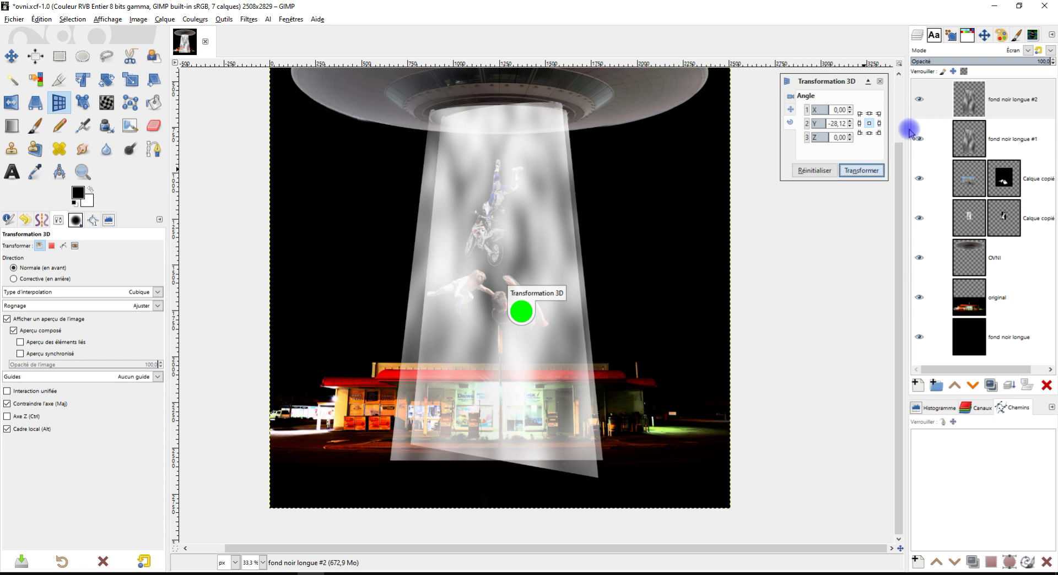
- Add another beam copy rotated to -73.12 degrees on Y, then merge fond noir longue #2 down
{"action": "left_click", "coordinate": [970, 159]}
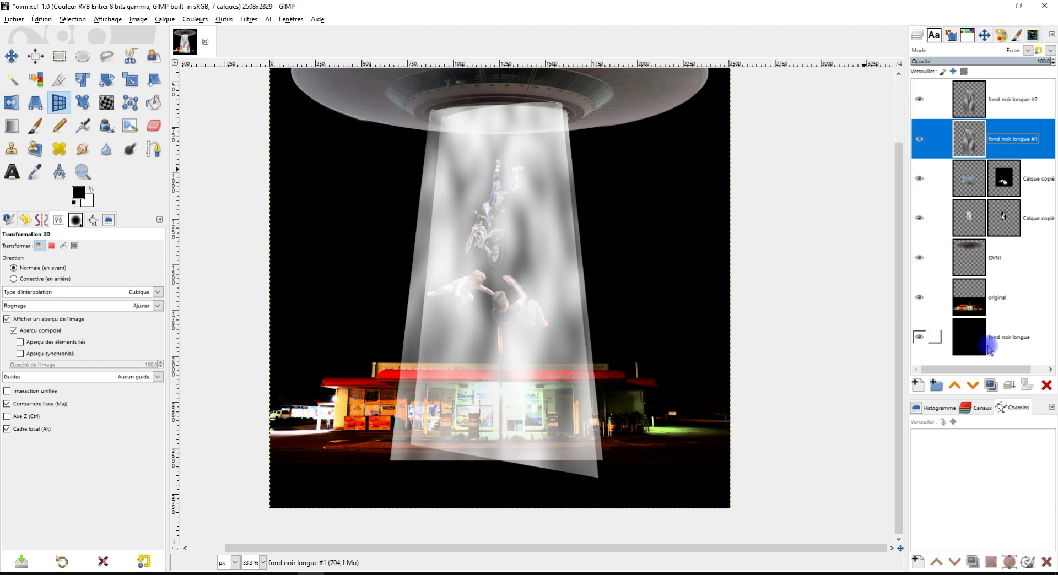
{"action": "left_click", "coordinate": [991, 385]}
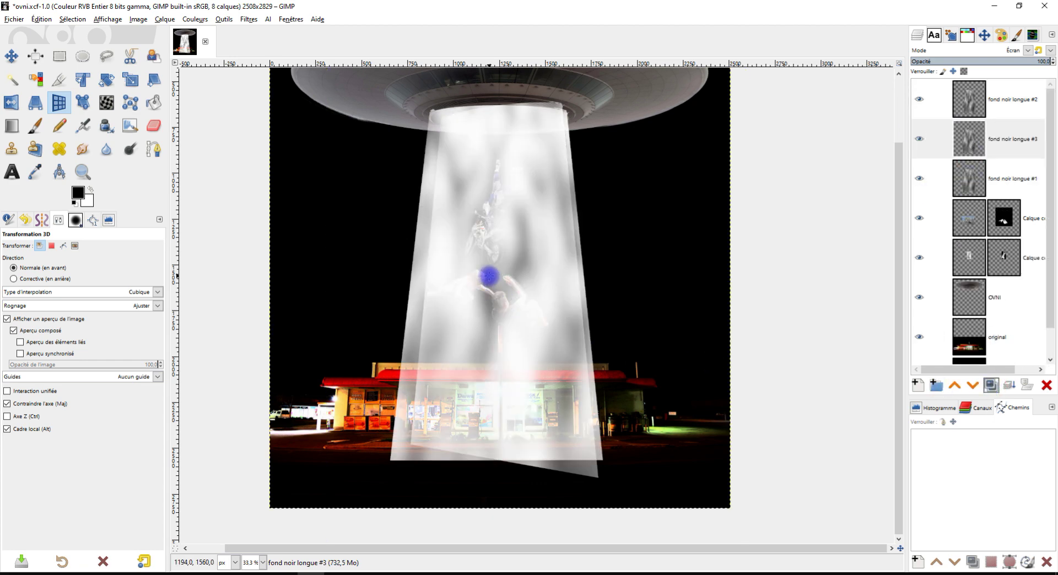
{"action": "left_click", "coordinate": [493, 294]}
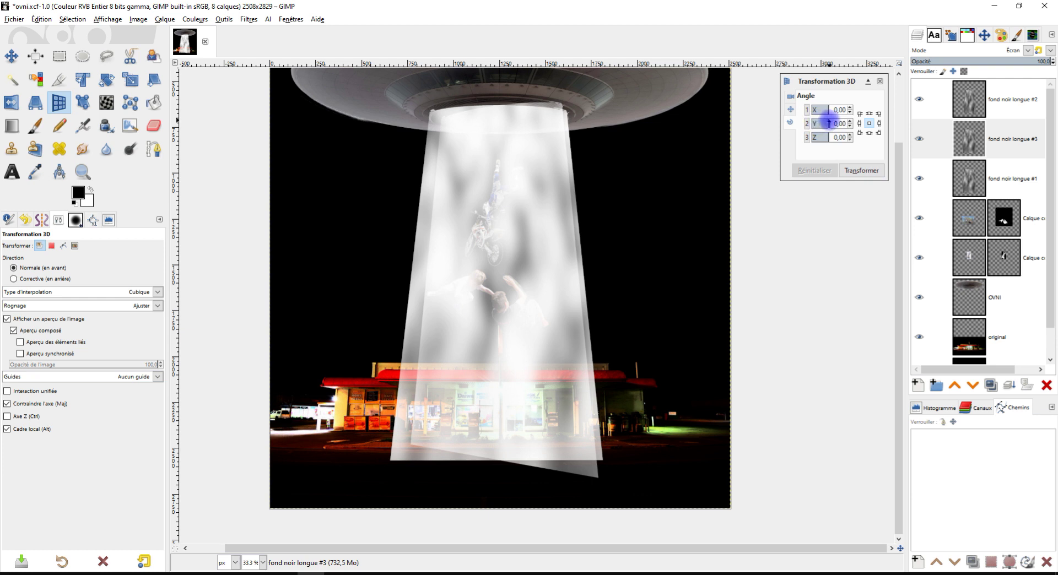
{"action": "left_click_drag", "start_coordinate": [828, 123], "coordinate": [816, 123]}
{"action": "left_click", "coordinate": [861, 170]}
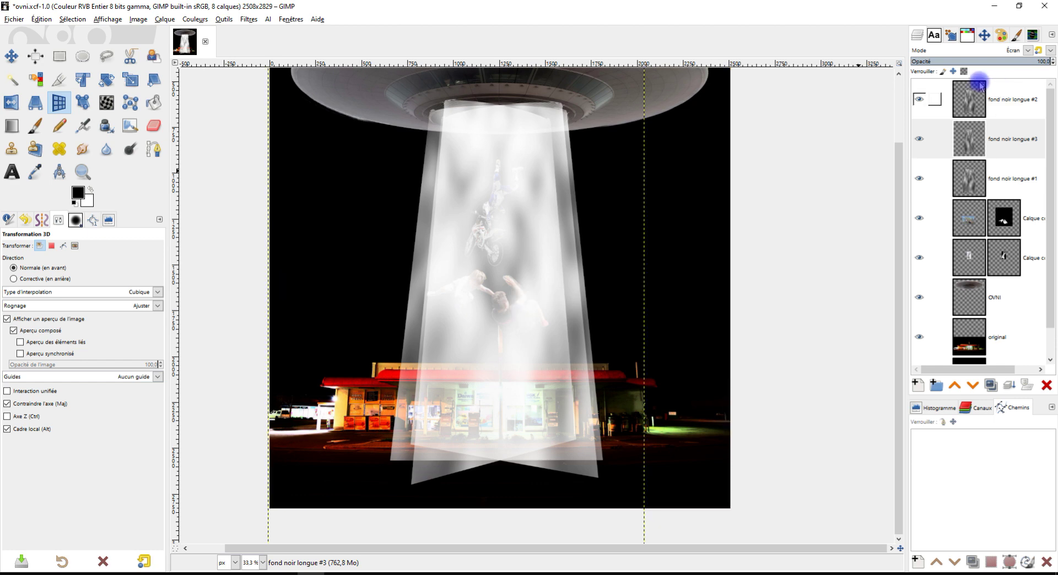
{"action": "left_click", "coordinate": [978, 88]}
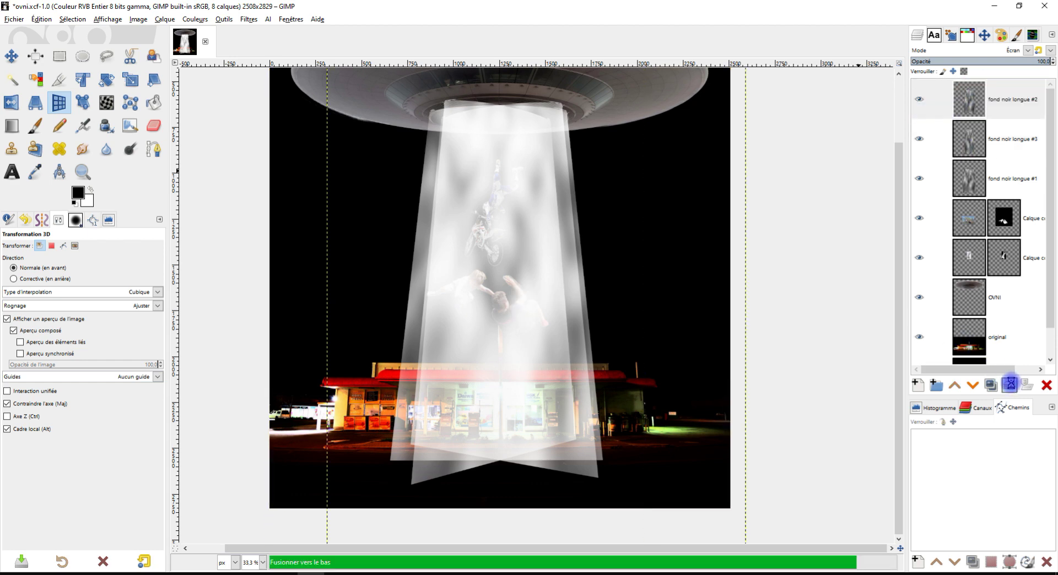
{"action": "left_click", "coordinate": [1009, 384]}
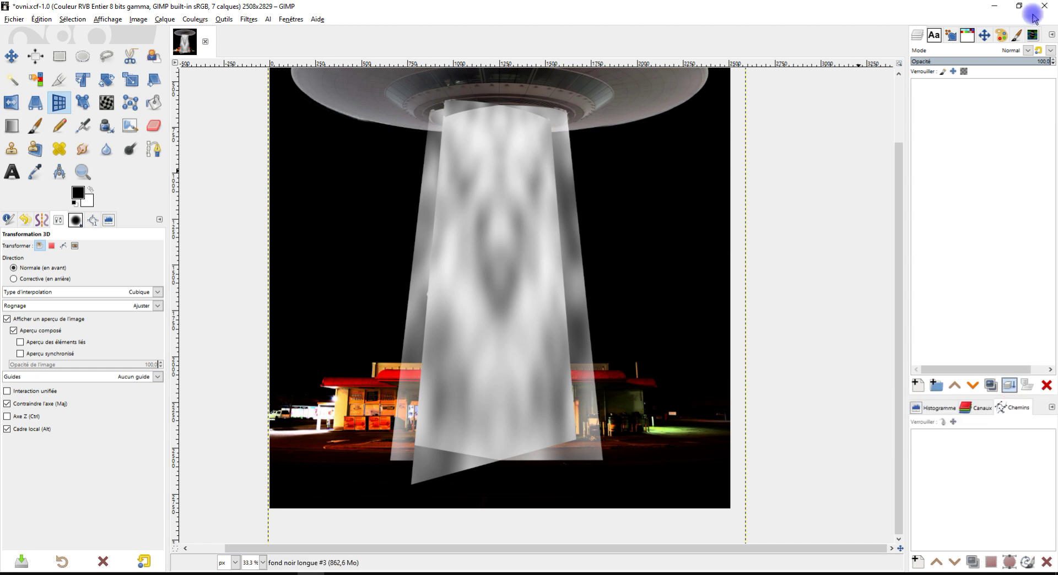
{"action": "left_click", "coordinate": [1027, 50]}
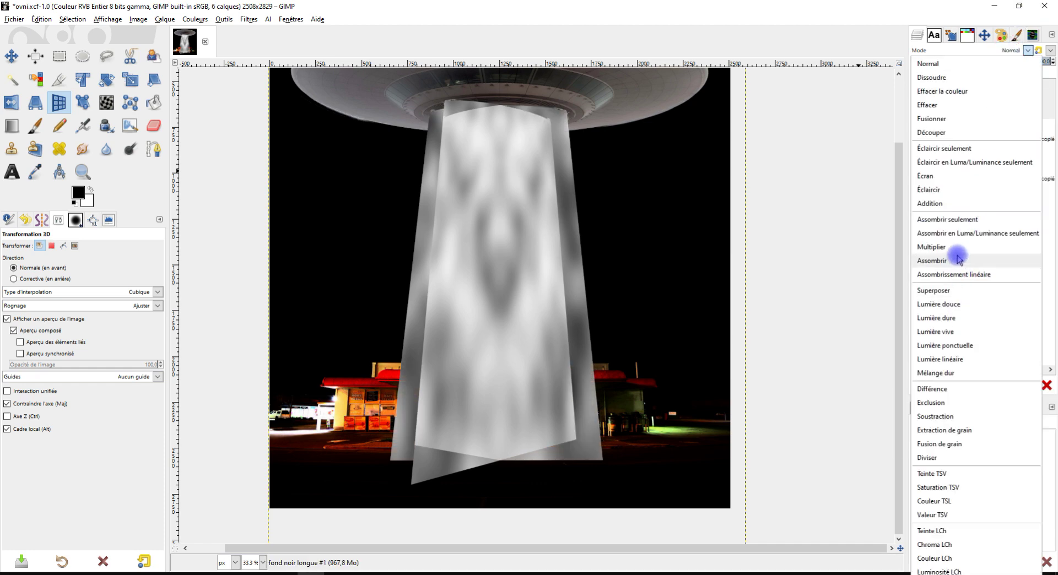
- Set the beam layer to Écran mode and apply a 55.05 px Gaussian blur
{"action": "left_click", "coordinate": [943, 175]}
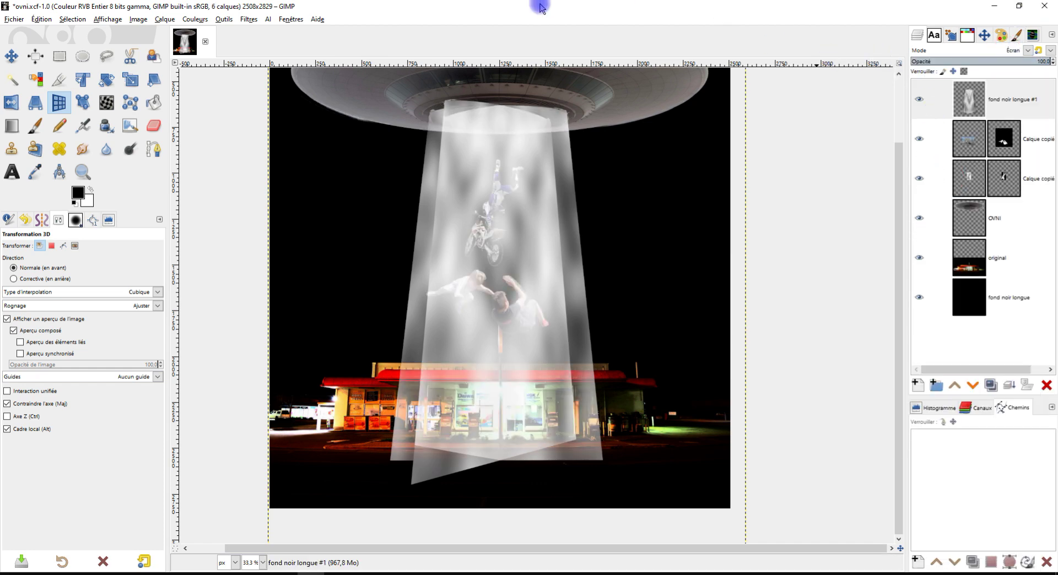
{"action": "left_click", "coordinate": [248, 19]}
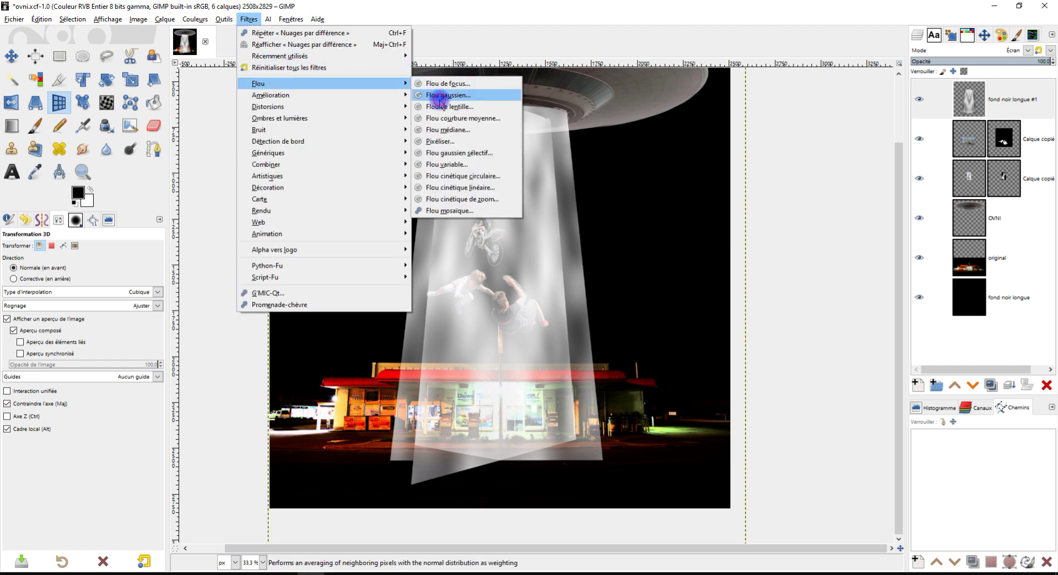
{"action": "left_click", "coordinate": [439, 97]}
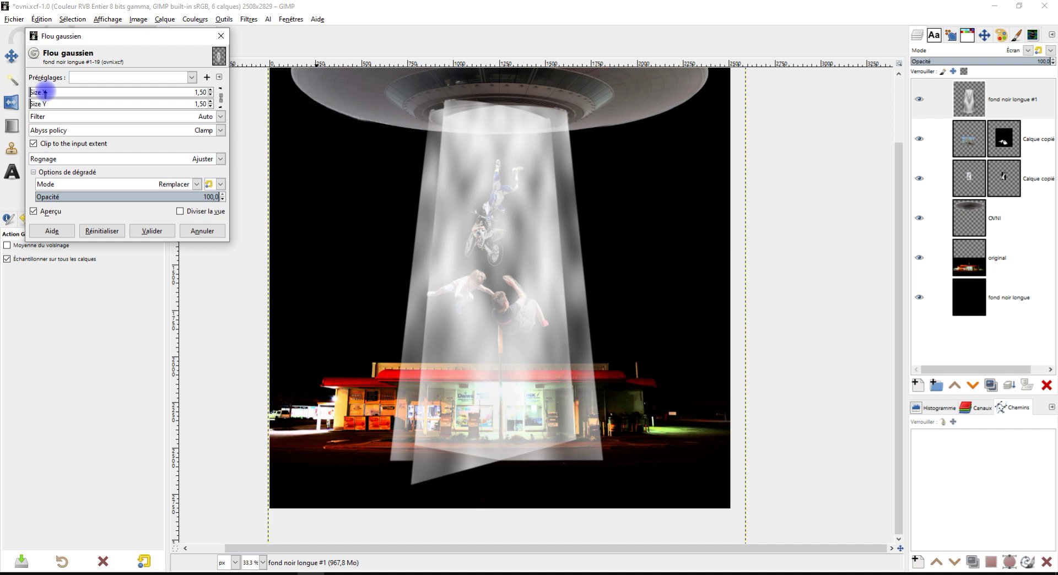
{"action": "left_click_drag", "start_coordinate": [45, 92], "coordinate": [49, 92]}
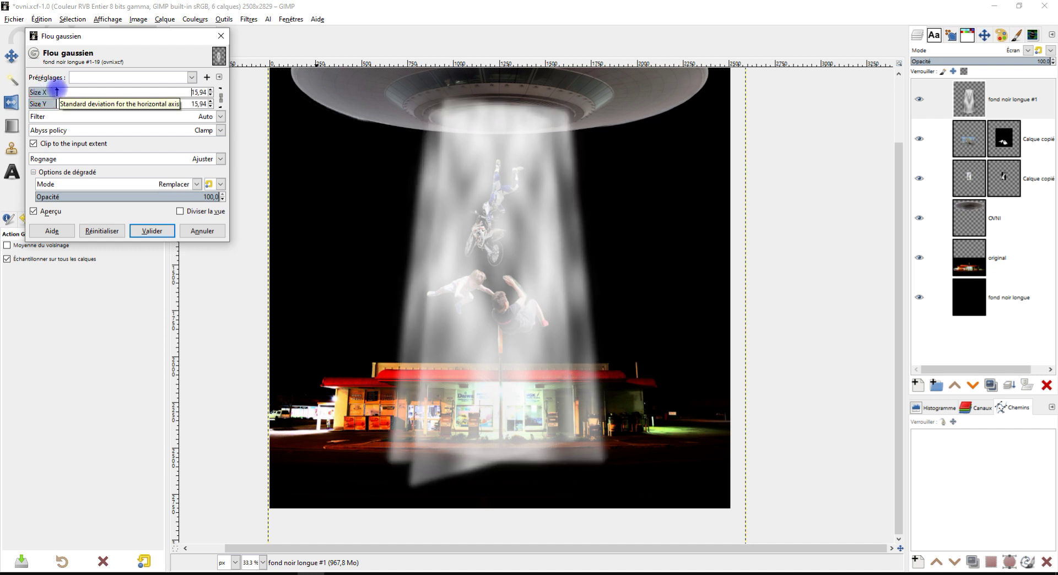
{"action": "left_click_drag", "start_coordinate": [56, 92], "coordinate": [63, 91]}
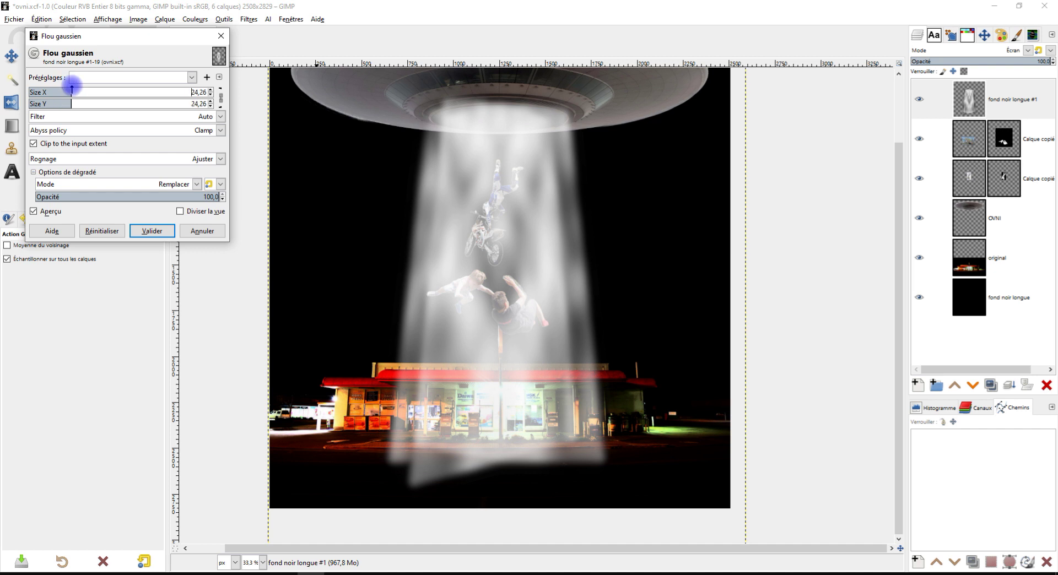
{"action": "left_click_drag", "start_coordinate": [82, 86], "coordinate": [86, 87]}
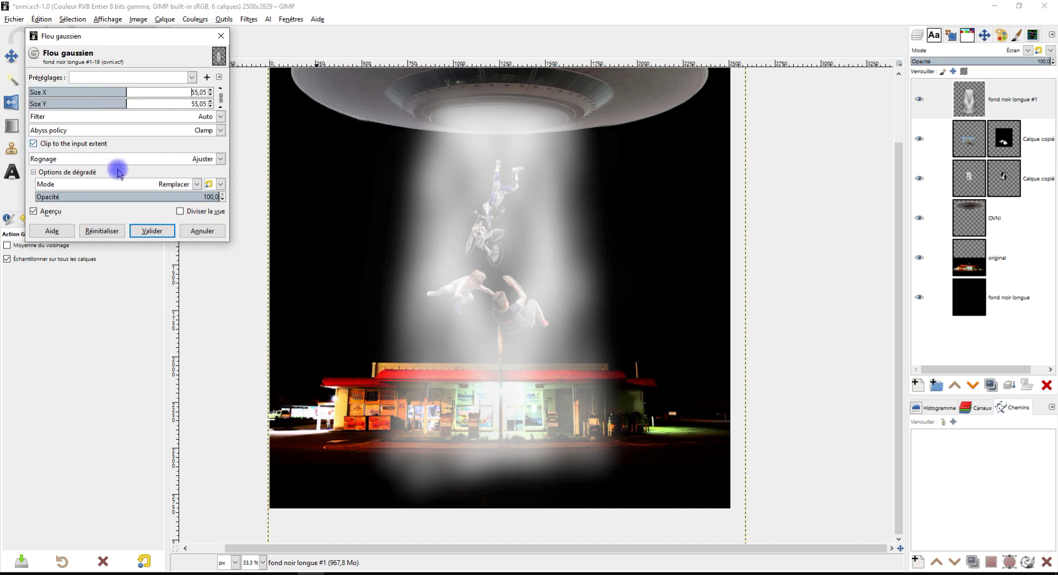
{"action": "left_click", "coordinate": [150, 230]}
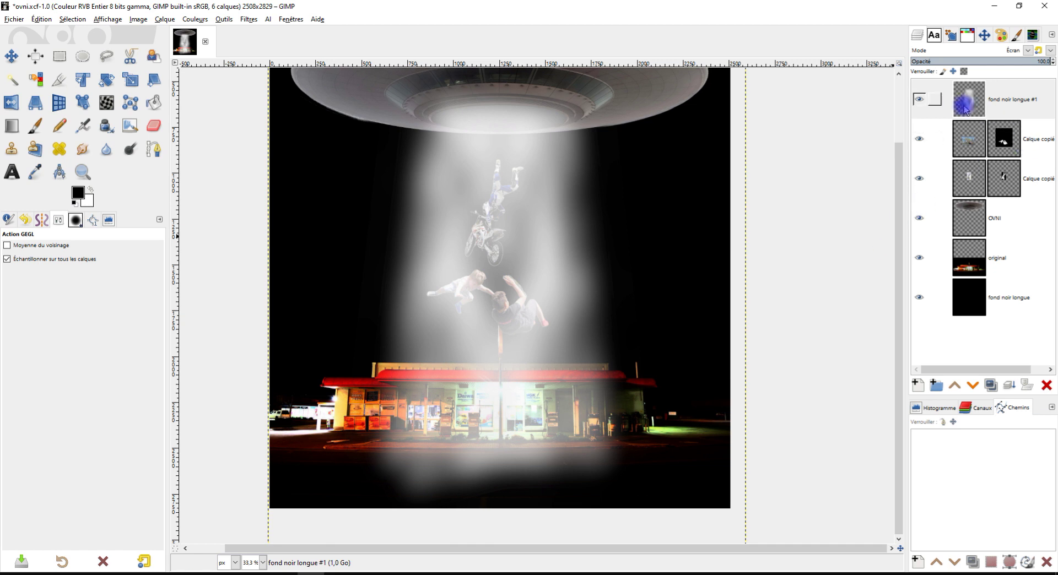
{"action": "double_click", "coordinate": [985, 113]}
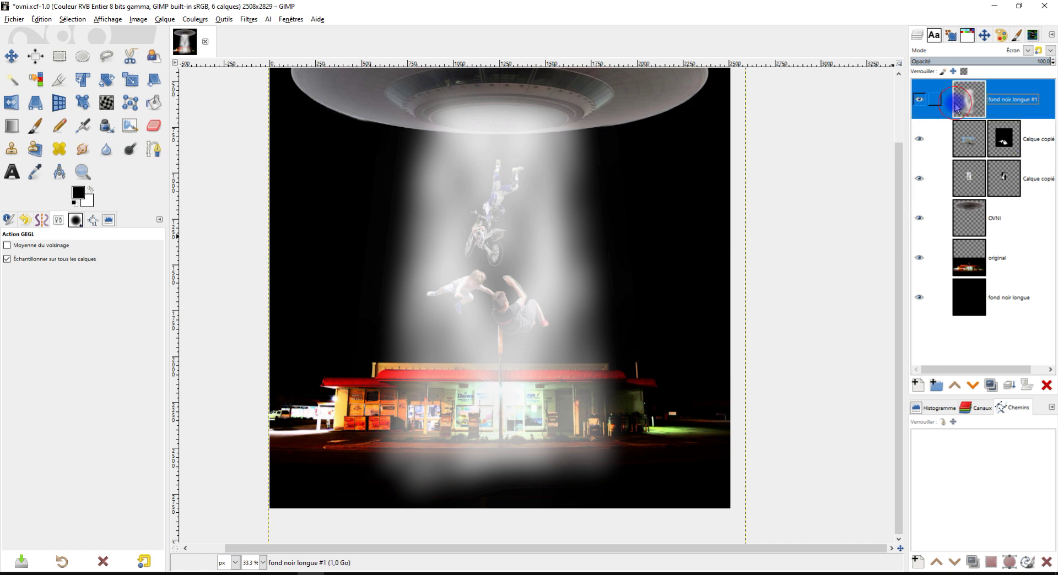
- Smudge the beam's base across the road with a 466 px brush and set layer opacity to 59.4
{"action": "left_click", "coordinate": [82, 149]}
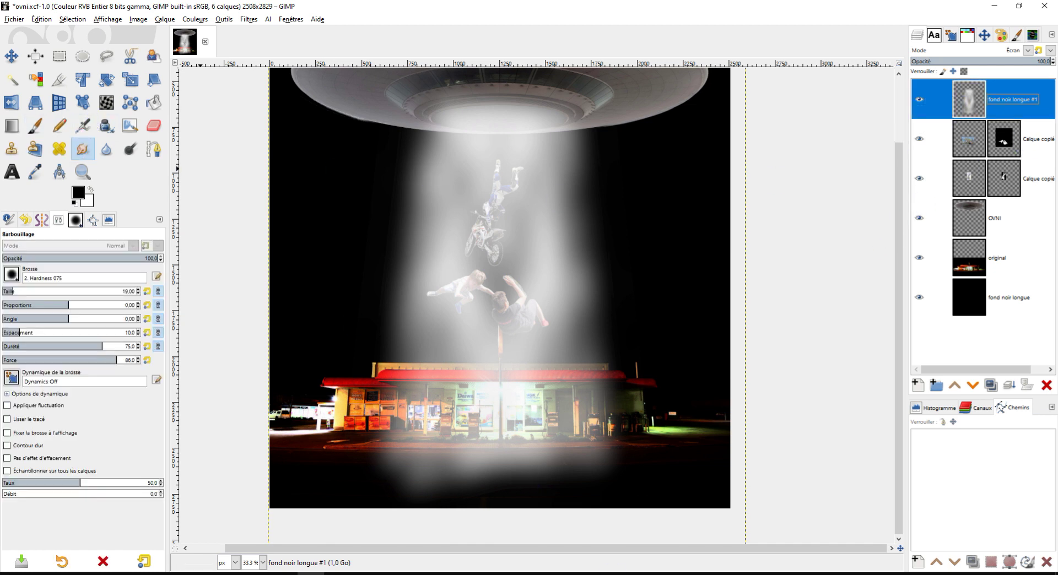
{"action": "left_click", "coordinate": [28, 292]}
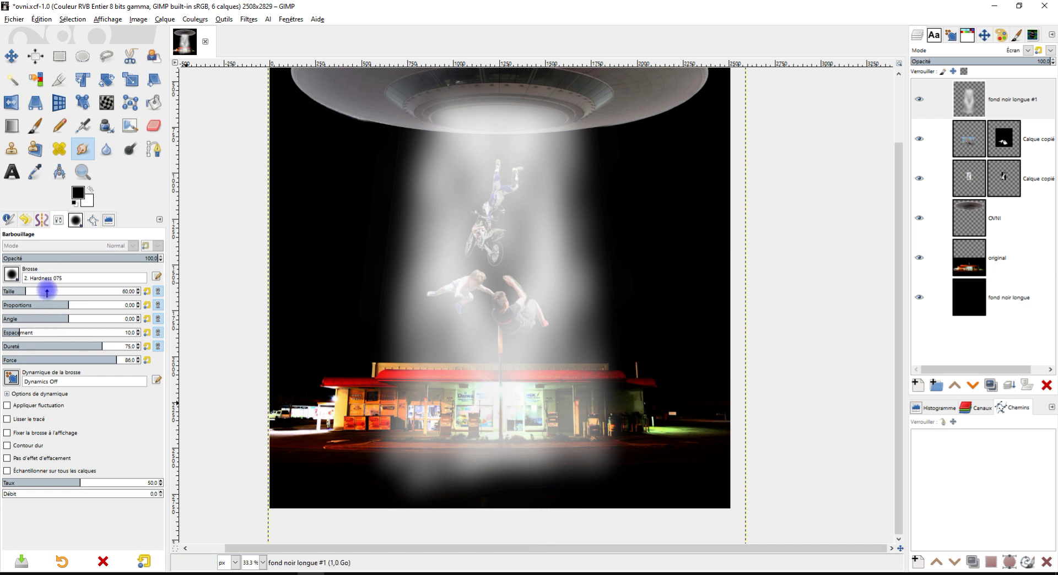
{"action": "left_click", "coordinate": [86, 291]}
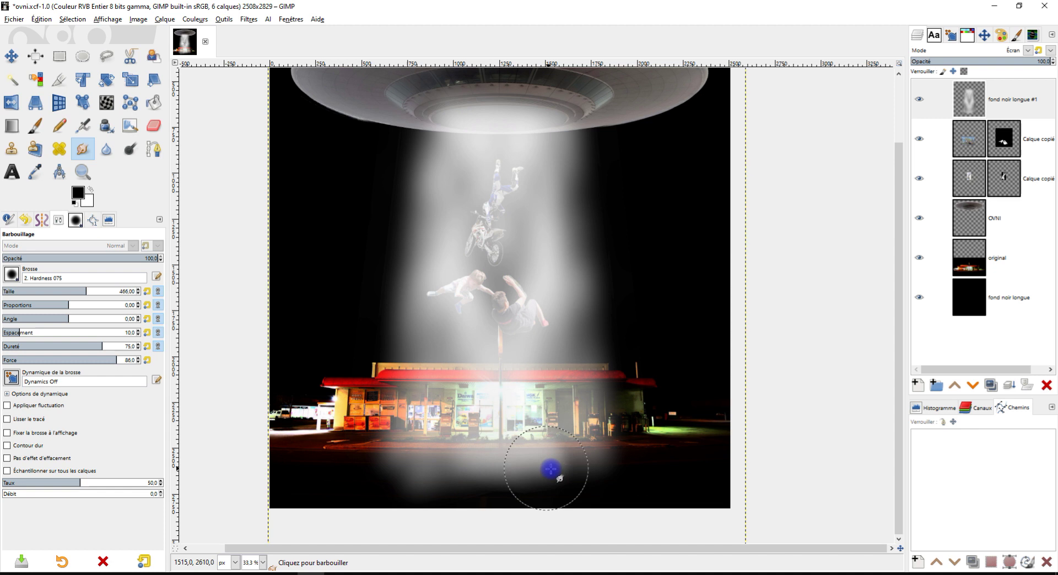
{"action": "left_click_drag", "start_coordinate": [600, 481], "coordinate": [389, 437]}
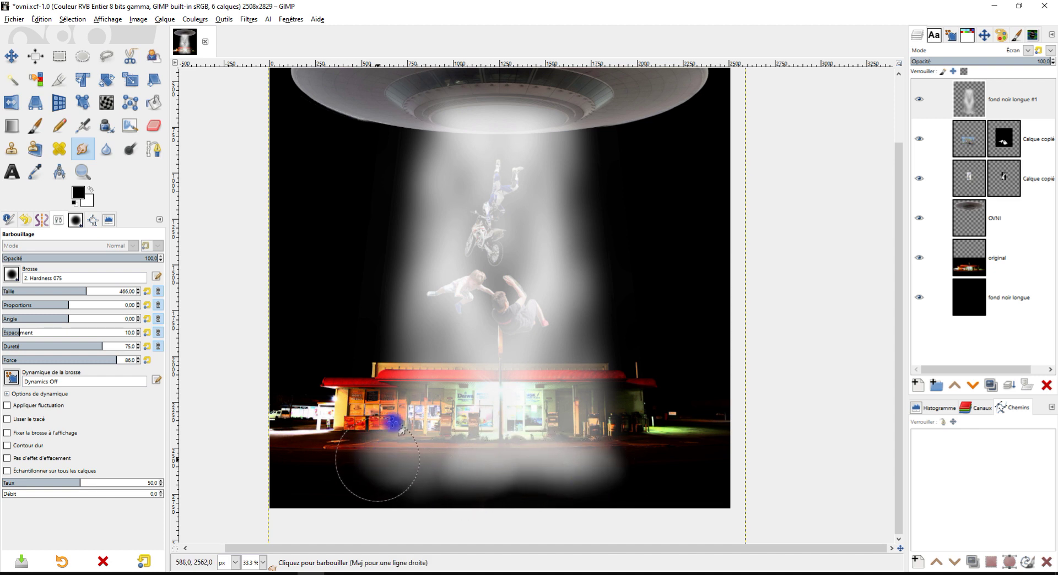
{"action": "mouse_move", "coordinate": [349, 426]}
{"action": "left_mouse_down"}
{"action": "mouse_move", "coordinate": [333, 465]}
{"action": "mouse_move", "coordinate": [654, 477]}
{"action": "left_mouse_up"}
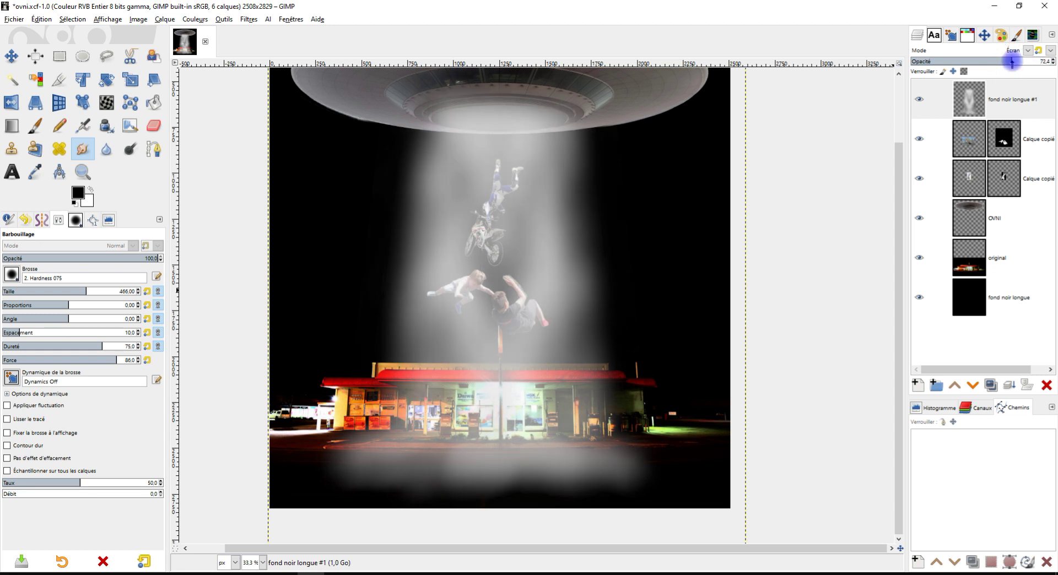
{"action": "left_click", "coordinate": [993, 62]}
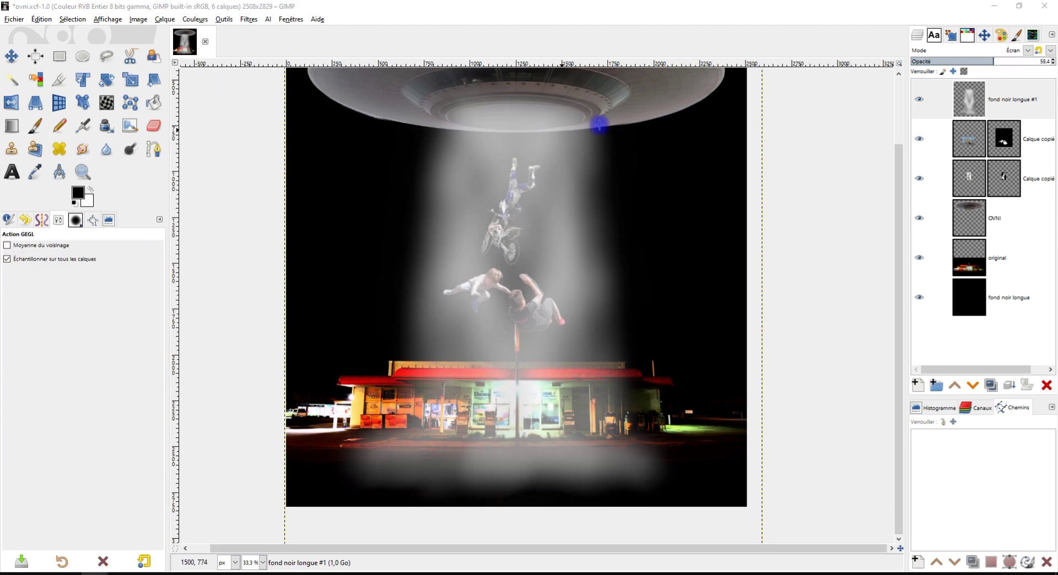
{"action": "double_click", "coordinate": [995, 109]}
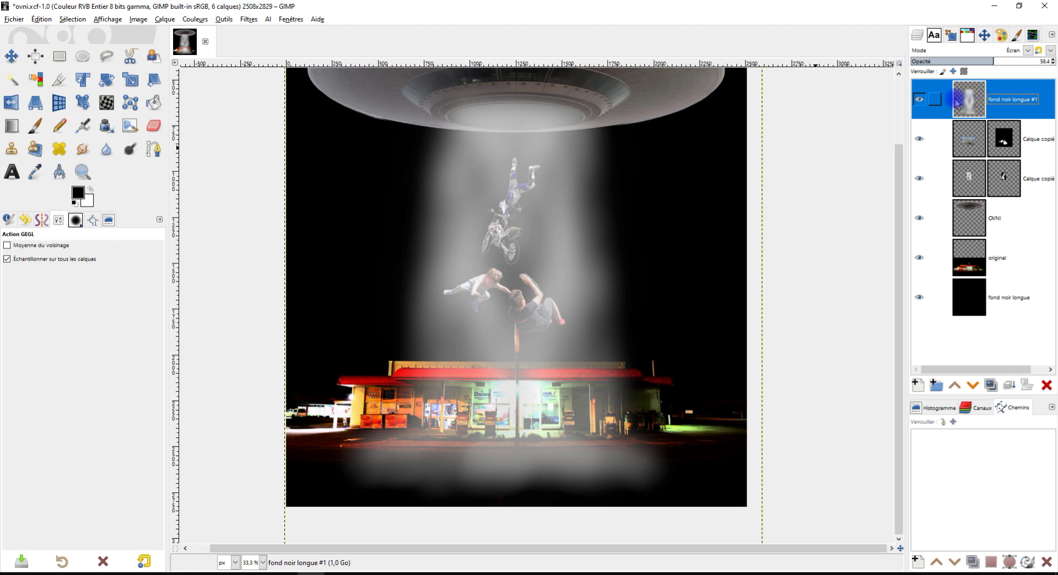
- Duplicate the original photo and darken the copy with Exposure: black level 0.059, exposure -4.22
{"action": "left_click", "coordinate": [970, 259]}
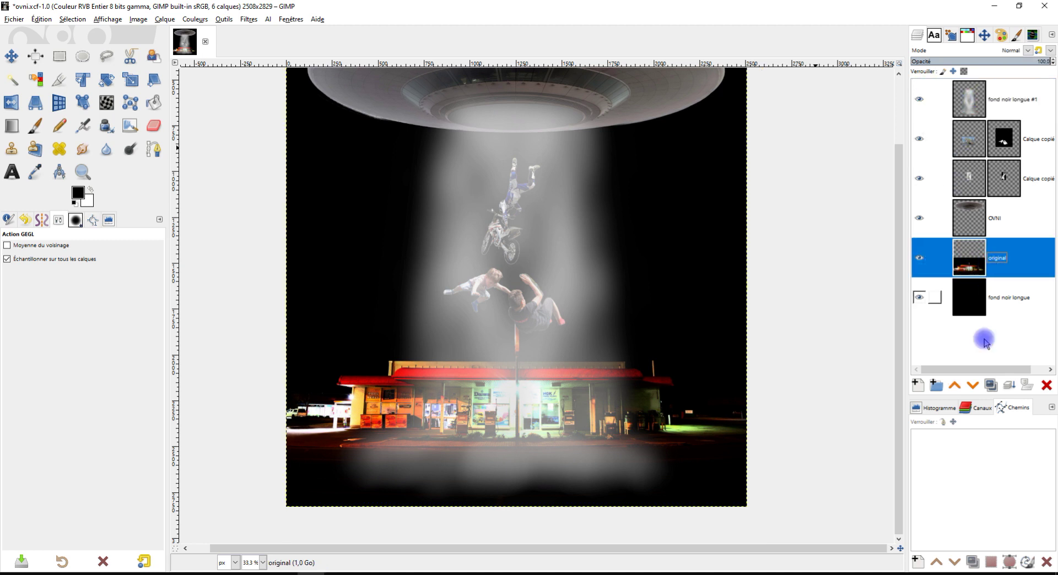
{"action": "left_click", "coordinate": [989, 384]}
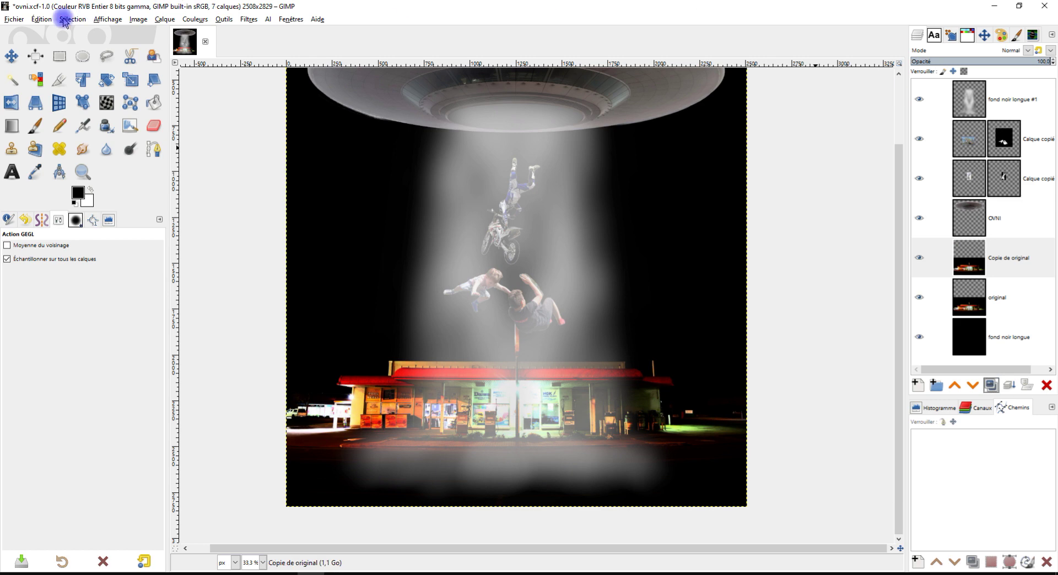
{"action": "left_click", "coordinate": [195, 19]}
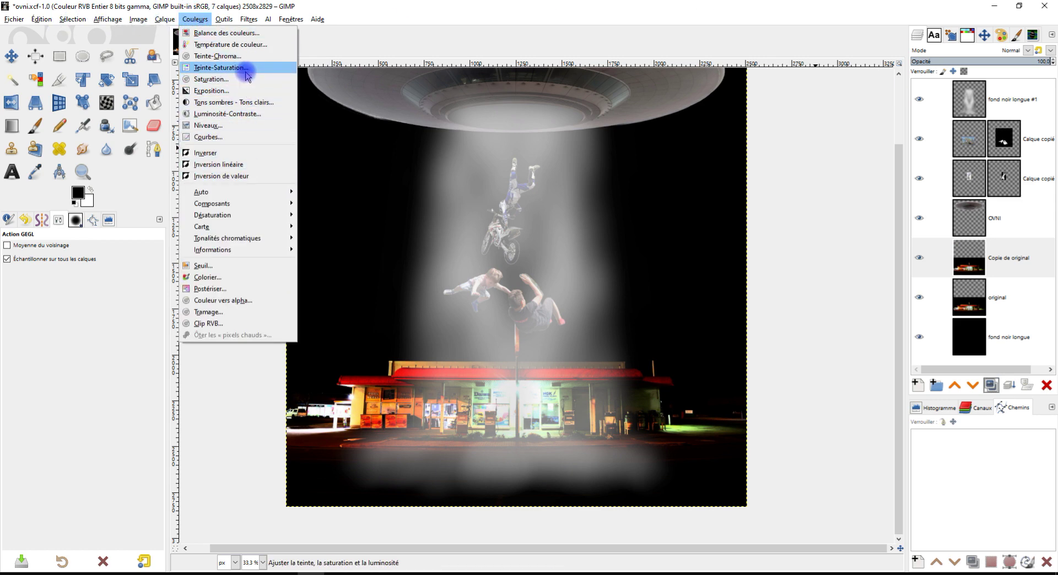
{"action": "left_click", "coordinate": [238, 90]}
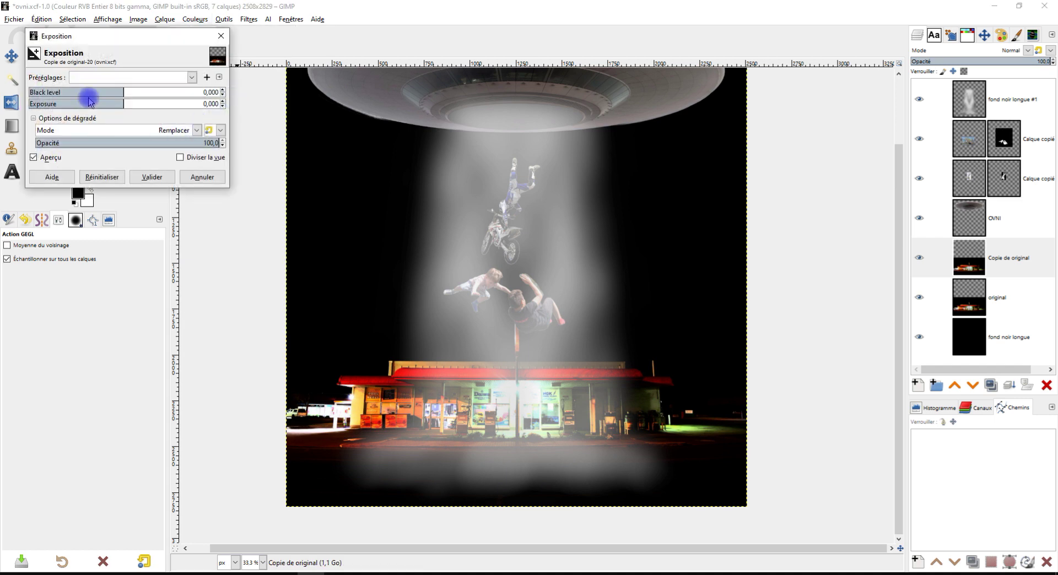
{"action": "left_click", "coordinate": [78, 91]}
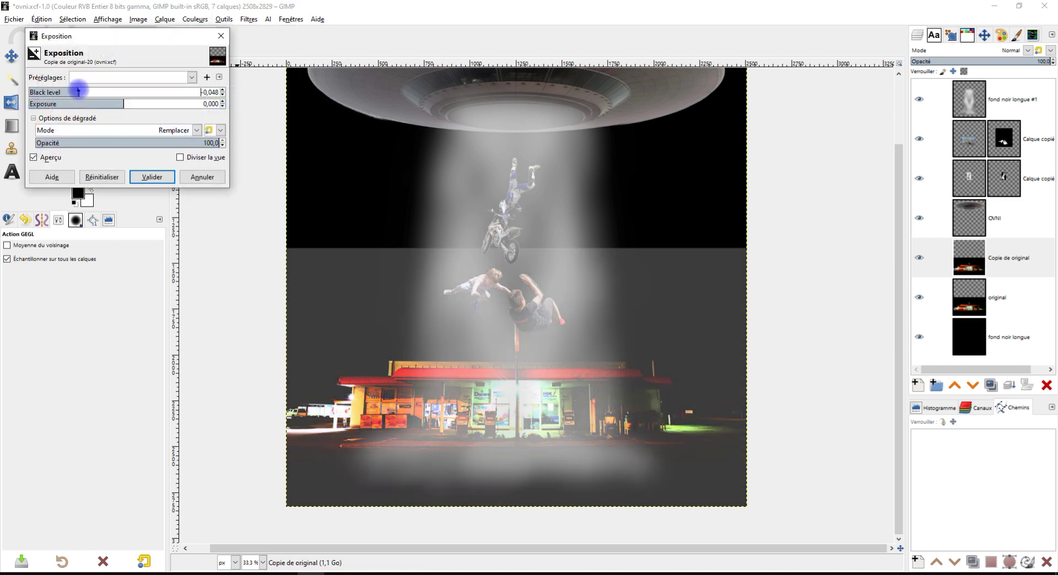
{"action": "left_click_drag", "start_coordinate": [78, 92], "coordinate": [167, 97]}
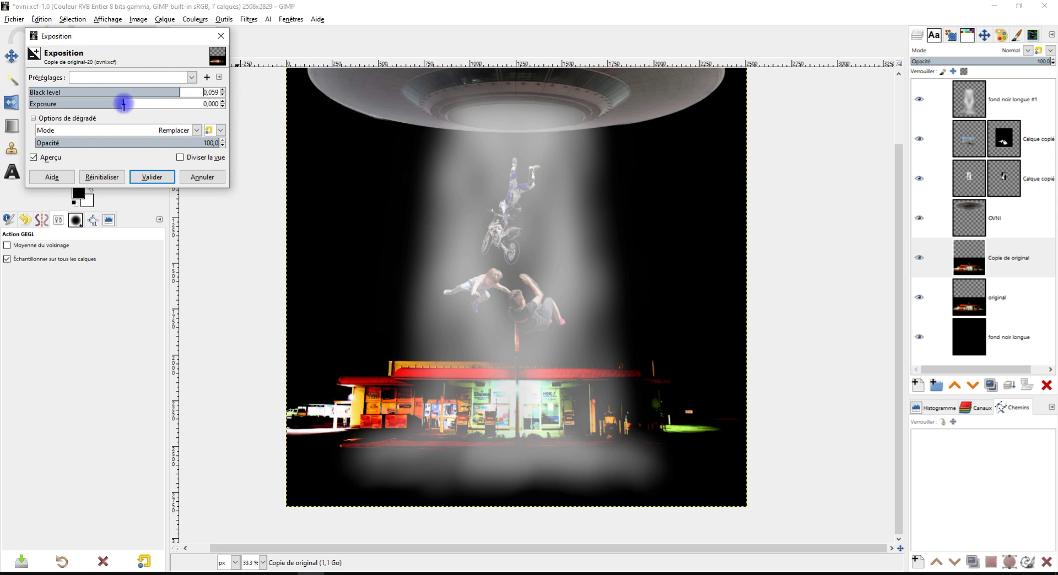
{"action": "left_click_drag", "start_coordinate": [97, 103], "coordinate": [103, 103]}
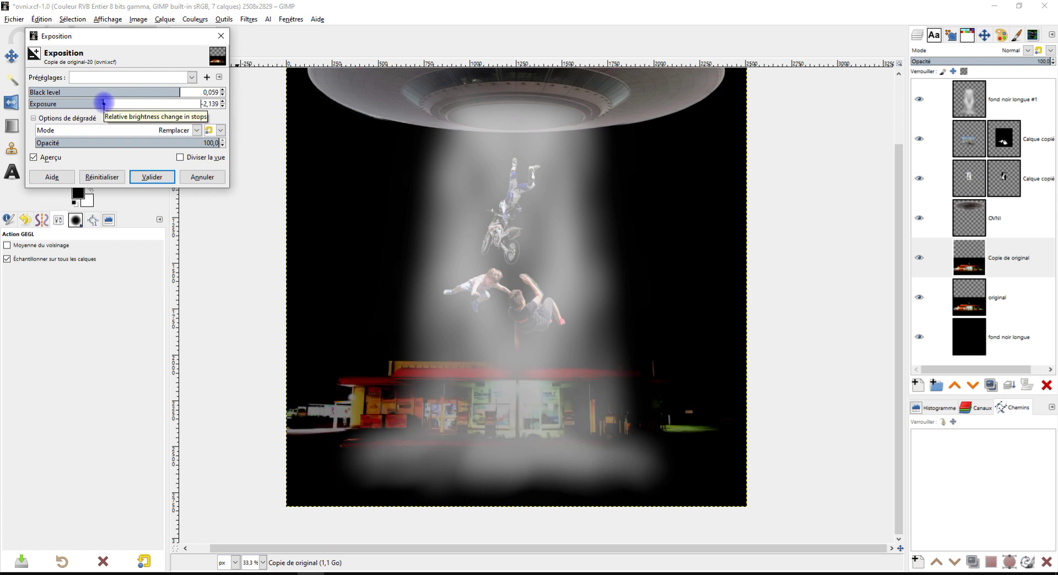
{"action": "left_click_drag", "start_coordinate": [115, 103], "coordinate": [89, 104]}
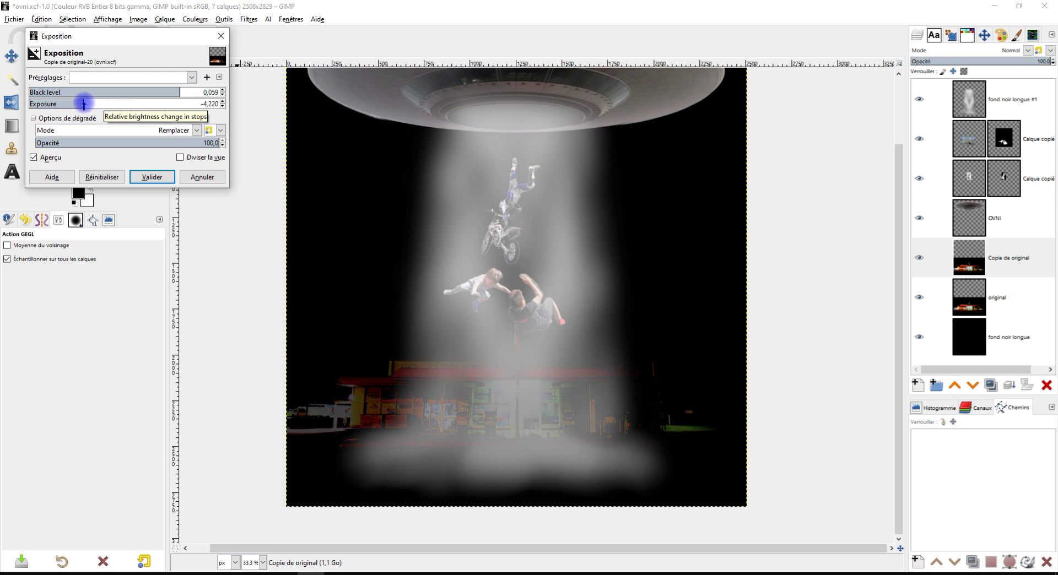
{"action": "left_click", "coordinate": [147, 176]}
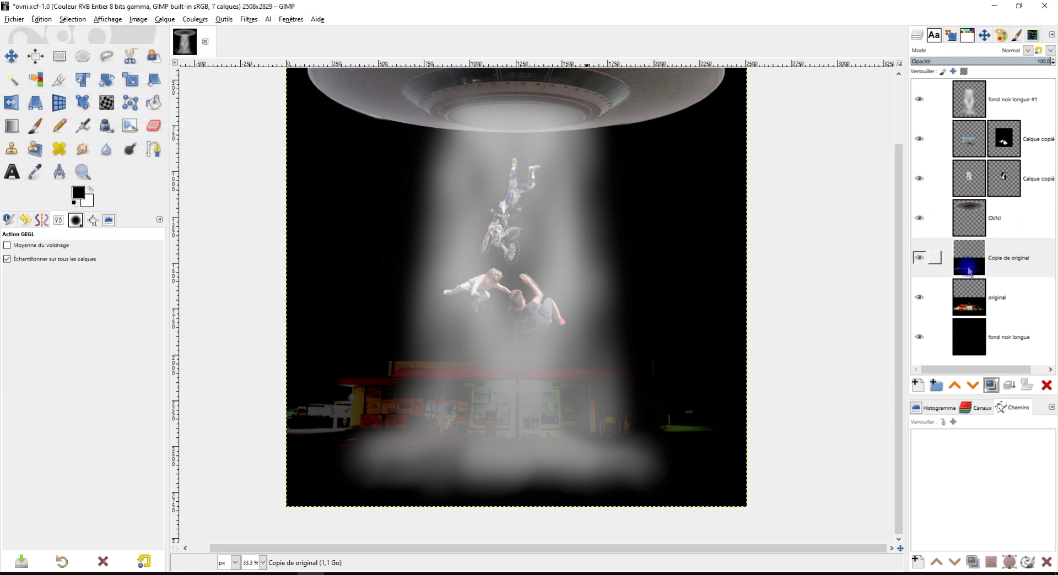
- Add a white full-opacity layer mask to the Copie de original layer
{"action": "right_click", "coordinate": [981, 264]}
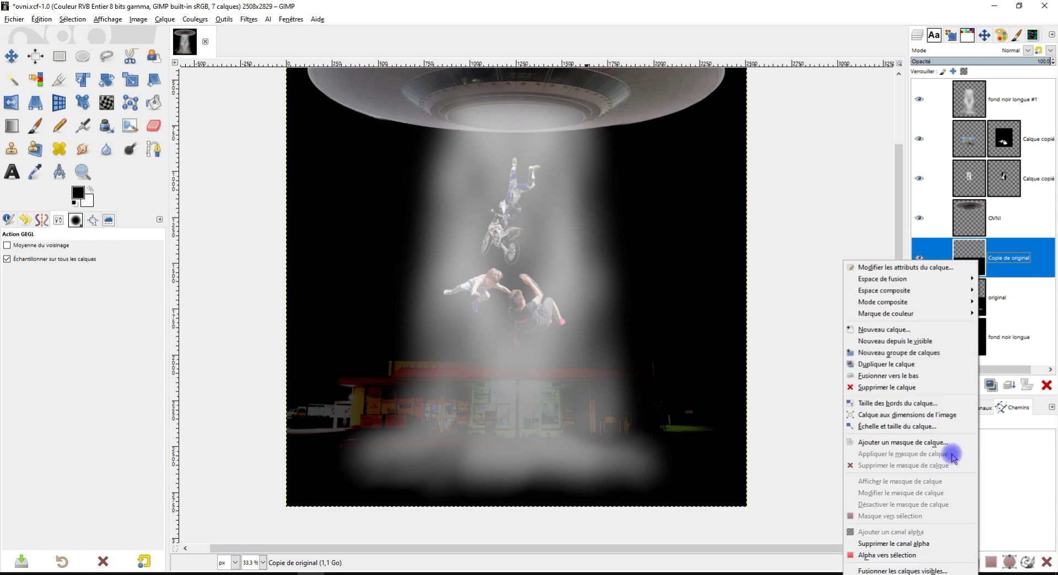
{"action": "left_click", "coordinate": [930, 443]}
{"action": "left_click", "coordinate": [892, 413]}
{"action": "left_click", "coordinate": [938, 543]}
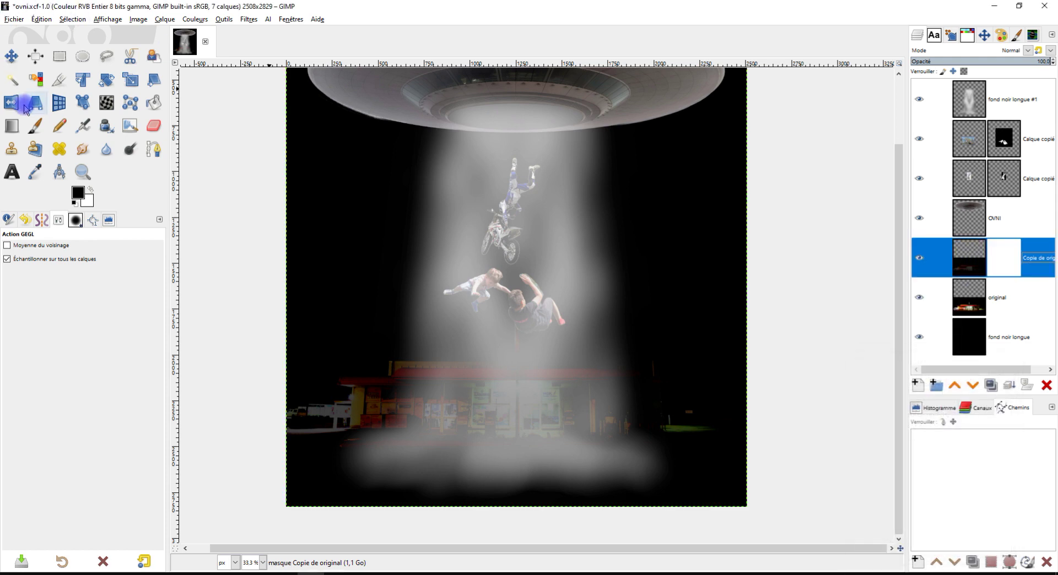
{"action": "left_click", "coordinate": [34, 125]}
- Try painting the mask over the shop front and left building, then undo both strokes
{"action": "left_click_drag", "start_coordinate": [484, 405], "coordinate": [565, 404]}
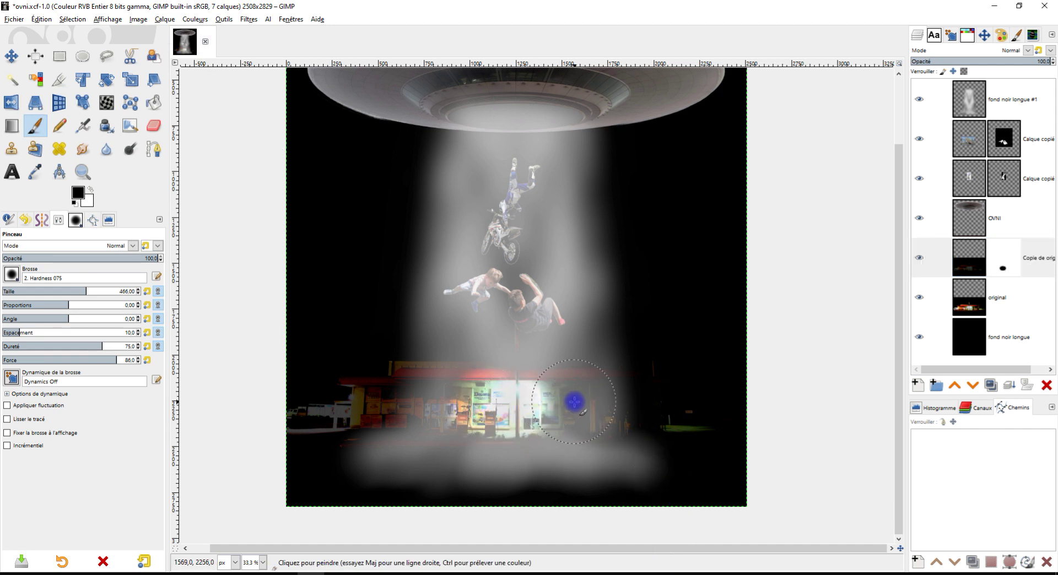
{"action": "key", "text": "ctrl+z"}
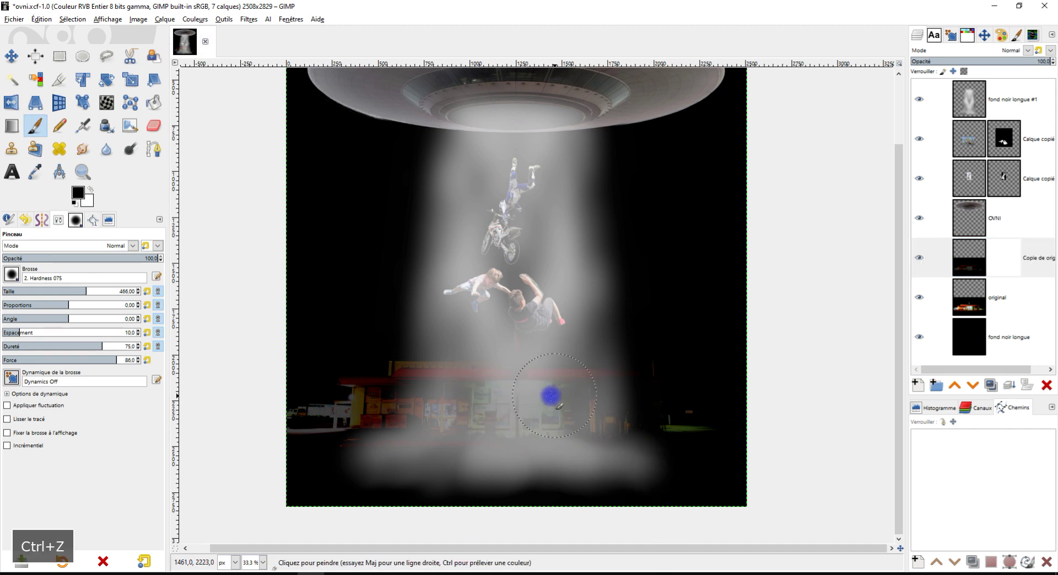
{"action": "mouse_move", "coordinate": [354, 435]}
{"action": "left_mouse_down"}
{"action": "mouse_move", "coordinate": [364, 381]}
{"action": "mouse_move", "coordinate": [309, 463]}
{"action": "left_mouse_up"}
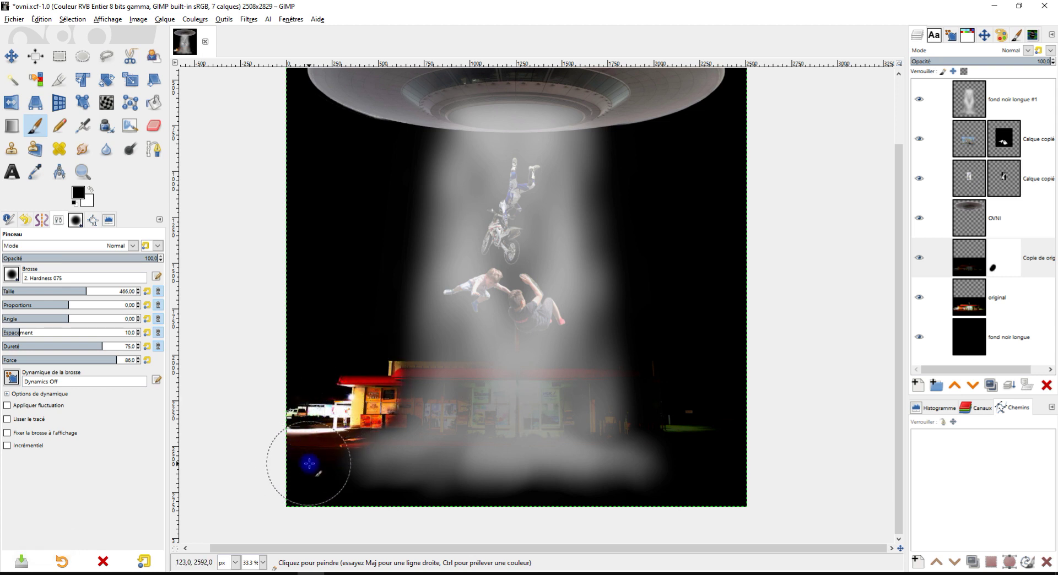
{"action": "key", "text": "ctrl+z"}
{"action": "key", "text": "ctrl+z"}
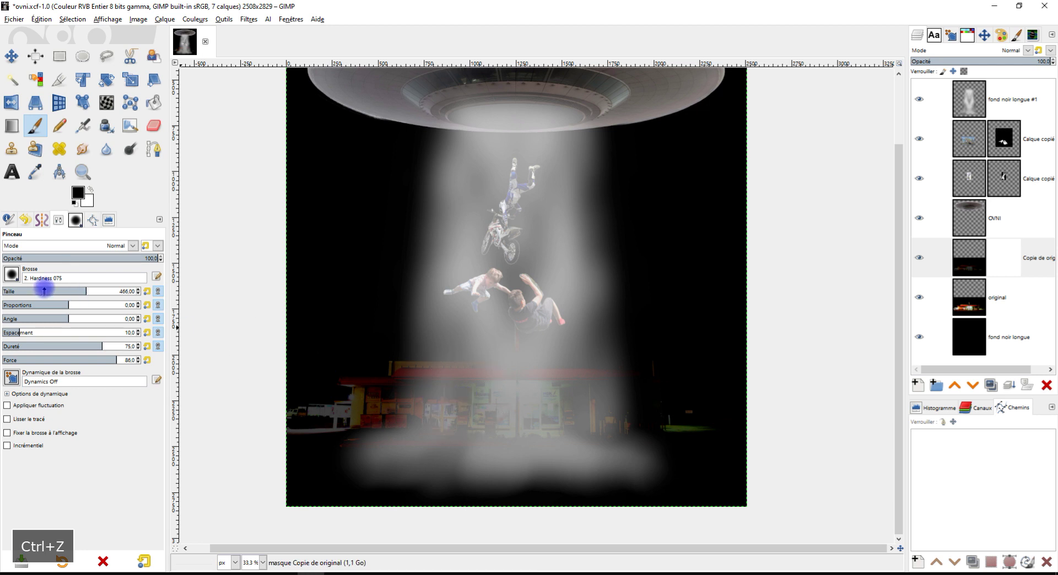
- At 46.3 brush opacity, paint the mask to reveal the shops and extend ground fog right
{"action": "left_click", "coordinate": [74, 258]}
{"action": "mouse_move", "coordinate": [435, 416]}
{"action": "left_mouse_down"}
{"action": "mouse_move", "coordinate": [499, 430]}
{"action": "mouse_move", "coordinate": [433, 442]}
{"action": "mouse_move", "coordinate": [567, 468]}
{"action": "mouse_move", "coordinate": [421, 482]}
{"action": "mouse_move", "coordinate": [643, 484]}
{"action": "mouse_move", "coordinate": [628, 449]}
{"action": "left_mouse_up"}
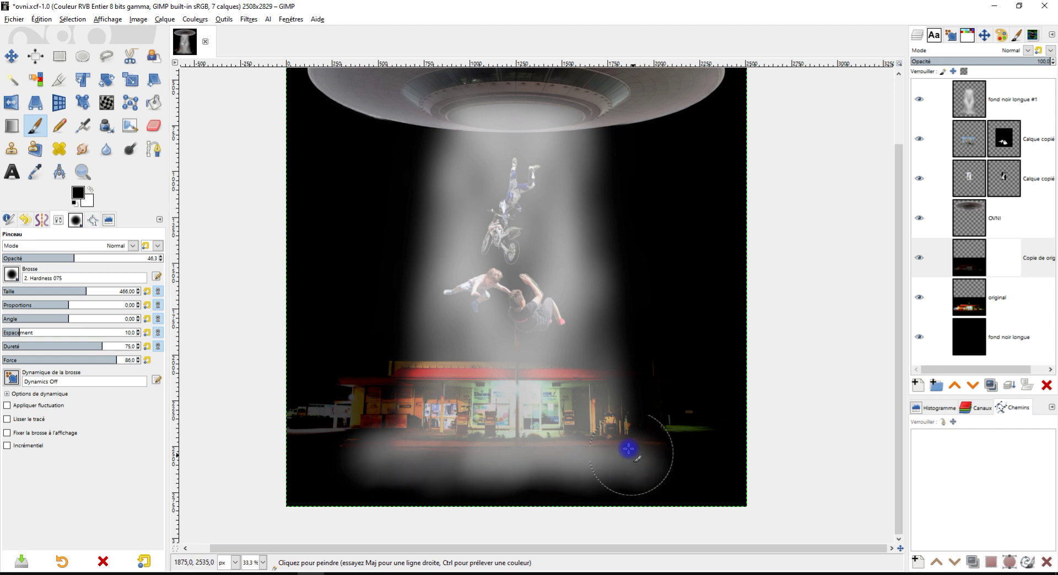
{"action": "mouse_move", "coordinate": [394, 409]}
{"action": "left_mouse_down"}
{"action": "mouse_move", "coordinate": [355, 432]}
{"action": "mouse_move", "coordinate": [378, 472]}
{"action": "mouse_move", "coordinate": [346, 484]}
{"action": "left_mouse_up"}
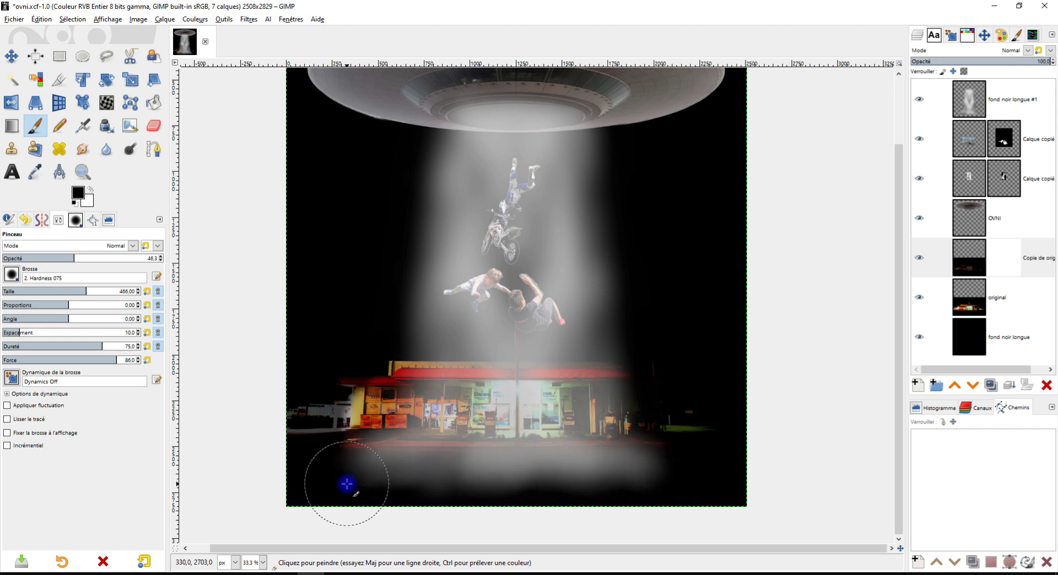
{"action": "mouse_move", "coordinate": [640, 448]}
{"action": "left_mouse_down"}
{"action": "mouse_move", "coordinate": [633, 407]}
{"action": "mouse_move", "coordinate": [650, 479]}
{"action": "left_mouse_up"}
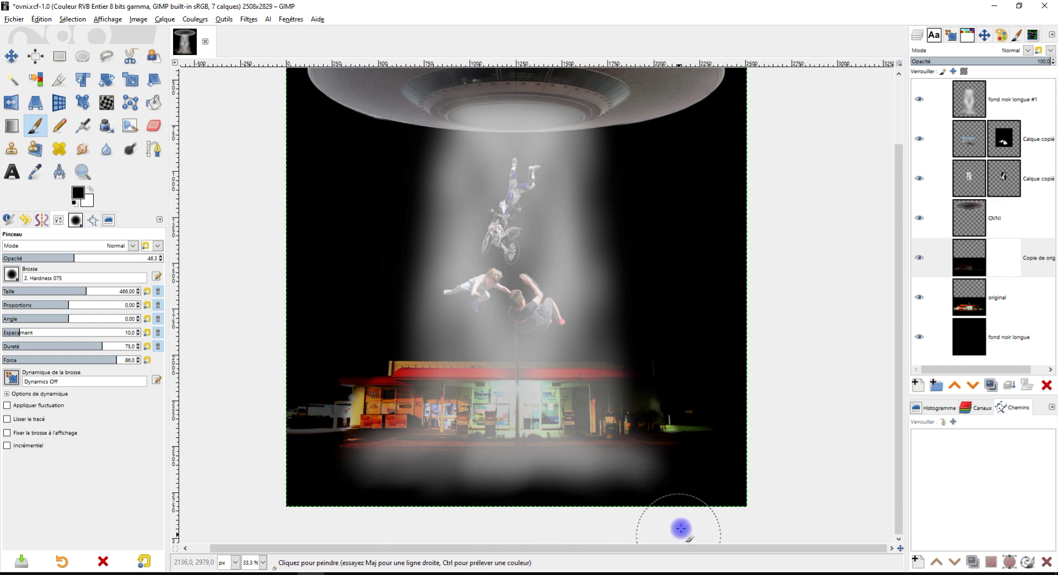
{"action": "scroll", "coordinate": [709, 424], "scroll_direction": "down", "scroll_amount": 3, "text": "ctrl"}
{"action": "scroll", "coordinate": [685, 377], "scroll_direction": "up", "scroll_amount": 2, "text": "ctrl"}
{"action": "scroll", "coordinate": [680, 358], "scroll_direction": "up", "scroll_amount": 1, "text": "ctrl"}
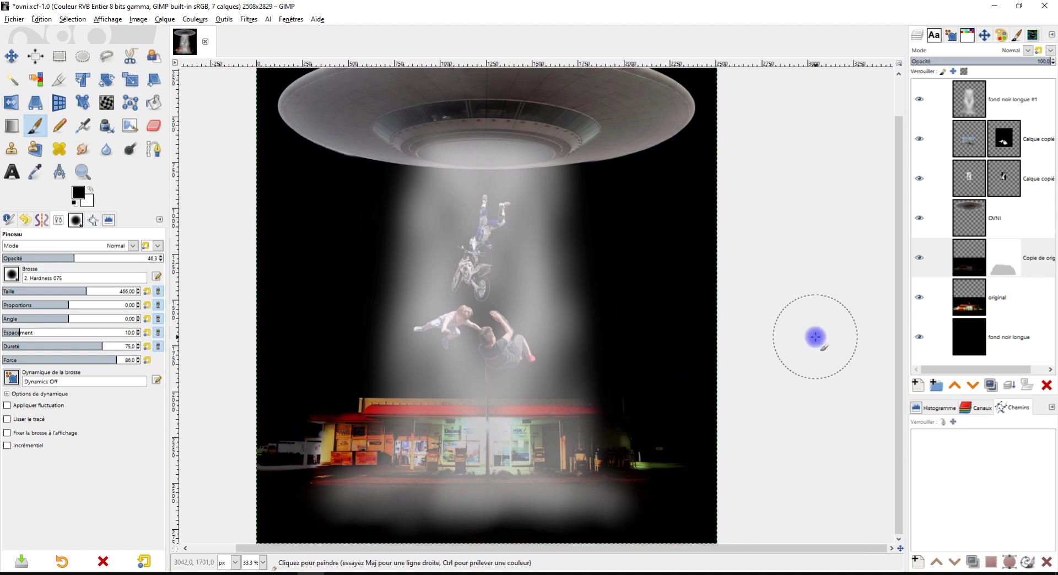
{"action": "scroll", "coordinate": [661, 303], "scroll_direction": "right", "scroll_amount": 1}
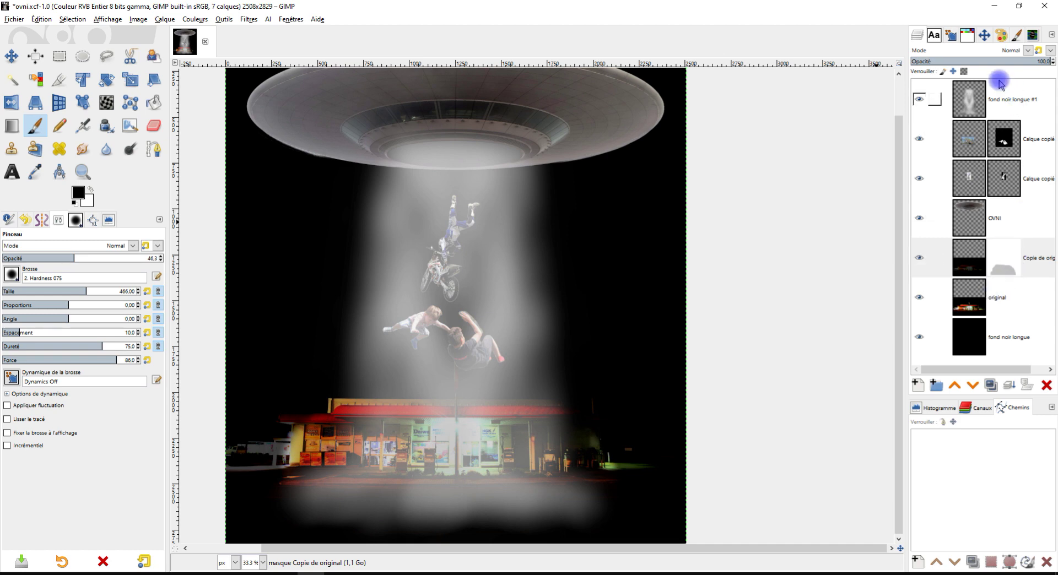
{"action": "left_click", "coordinate": [976, 106]}
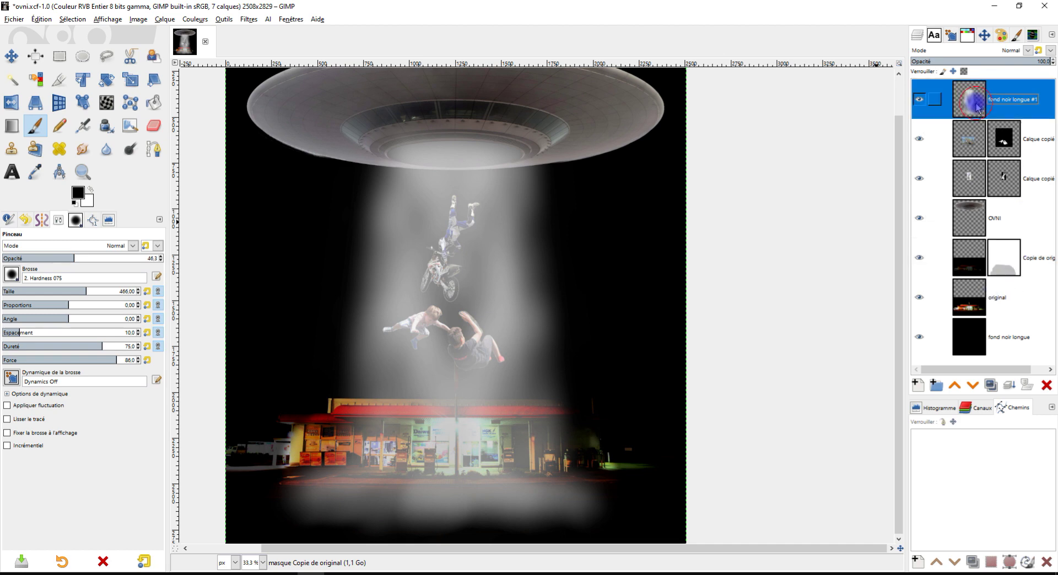
- Apply CIE Lch noise to the beam: Dulling 2, Lightness 23.70, Chroma 57.80, Hue 40.58
{"action": "left_click", "coordinate": [245, 20]}
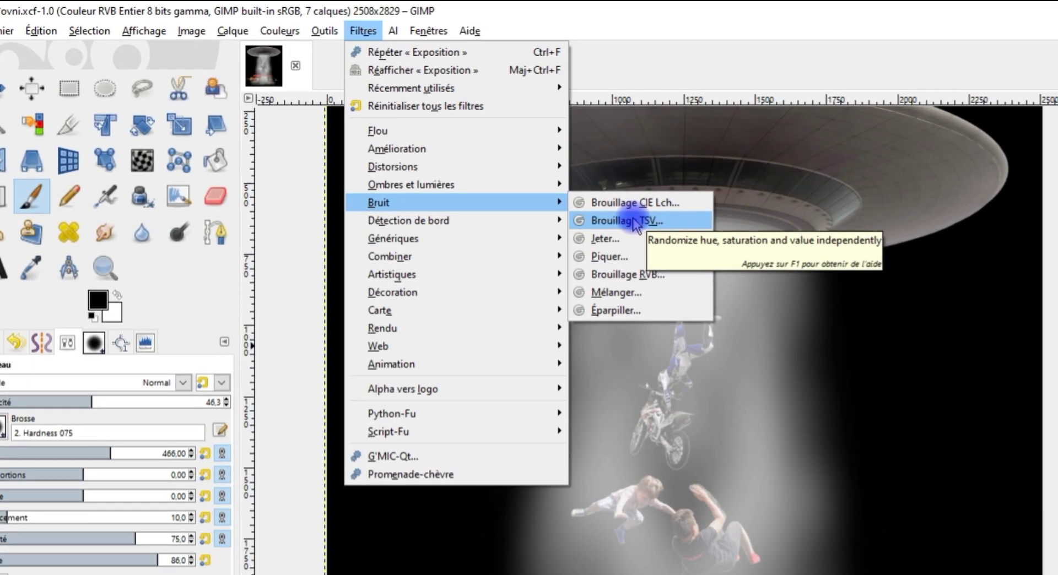
{"action": "left_click", "coordinate": [634, 200]}
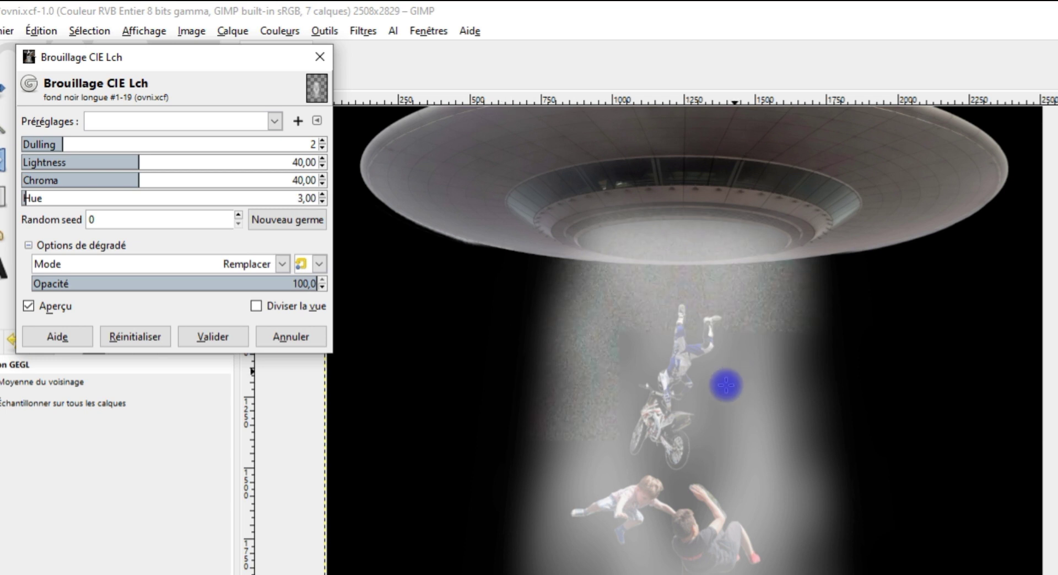
{"action": "scroll", "coordinate": [718, 438], "scroll_direction": "up", "scroll_amount": 1}
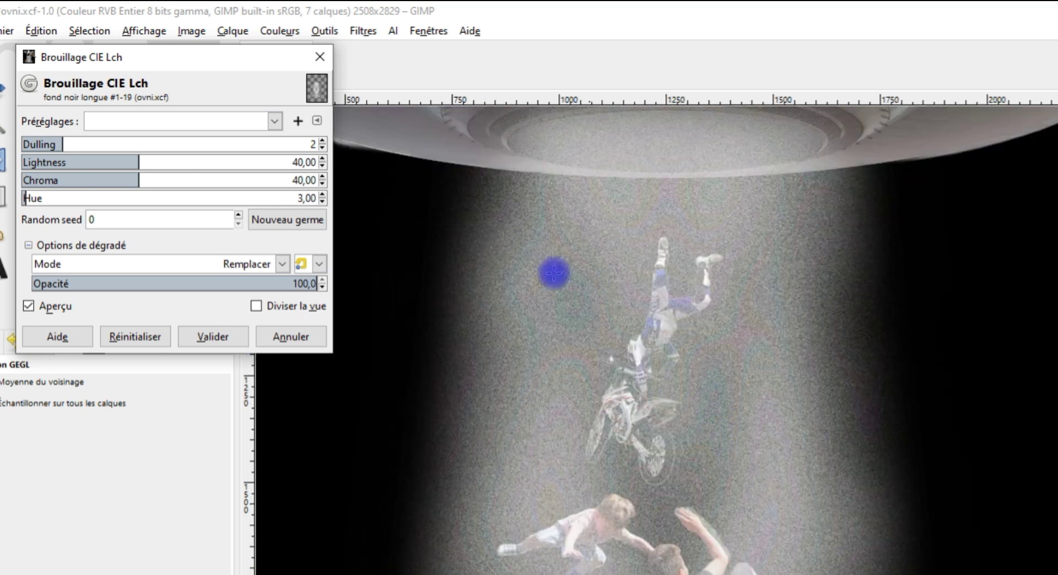
{"action": "left_click", "coordinate": [48, 145]}
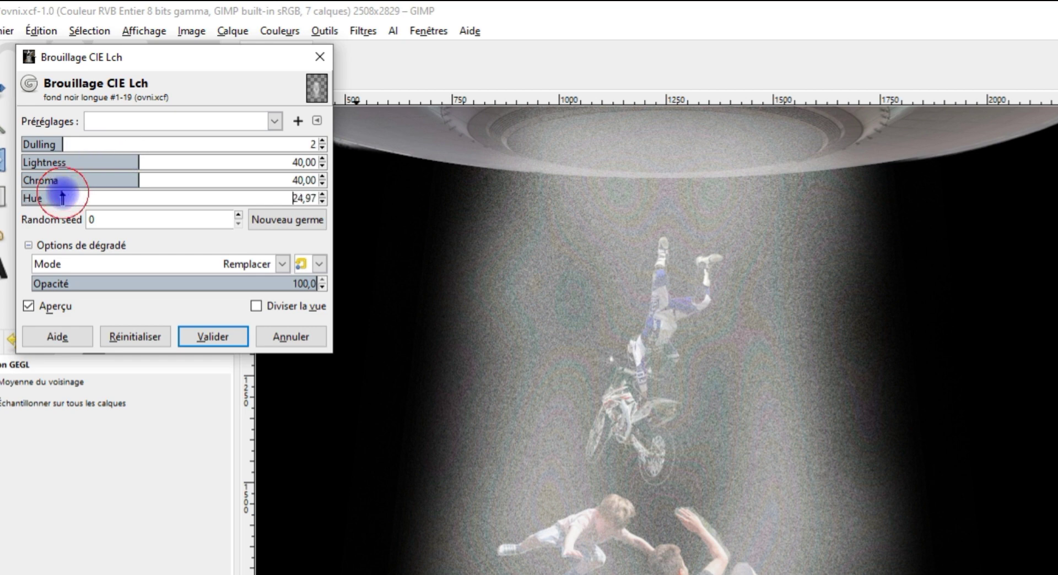
{"action": "left_click_drag", "start_coordinate": [62, 198], "coordinate": [192, 182]}
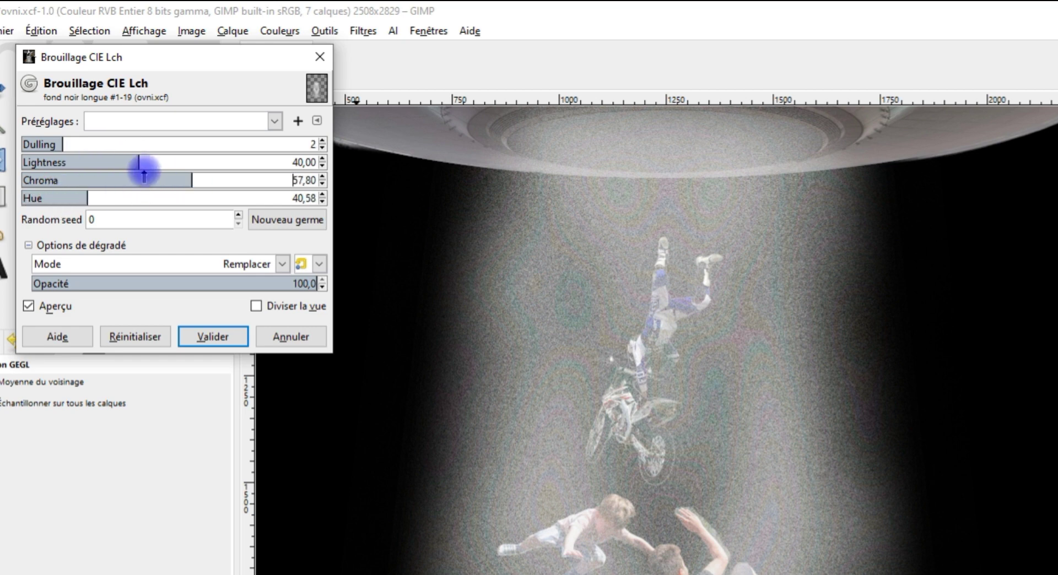
{"action": "left_click", "coordinate": [120, 162]}
{"action": "mouse_move", "coordinate": [121, 162]}
{"action": "left_mouse_down"}
{"action": "mouse_move", "coordinate": [82, 162]}
{"action": "mouse_move", "coordinate": [91, 162]}
{"action": "left_mouse_up"}
{"action": "left_click", "coordinate": [192, 338]}
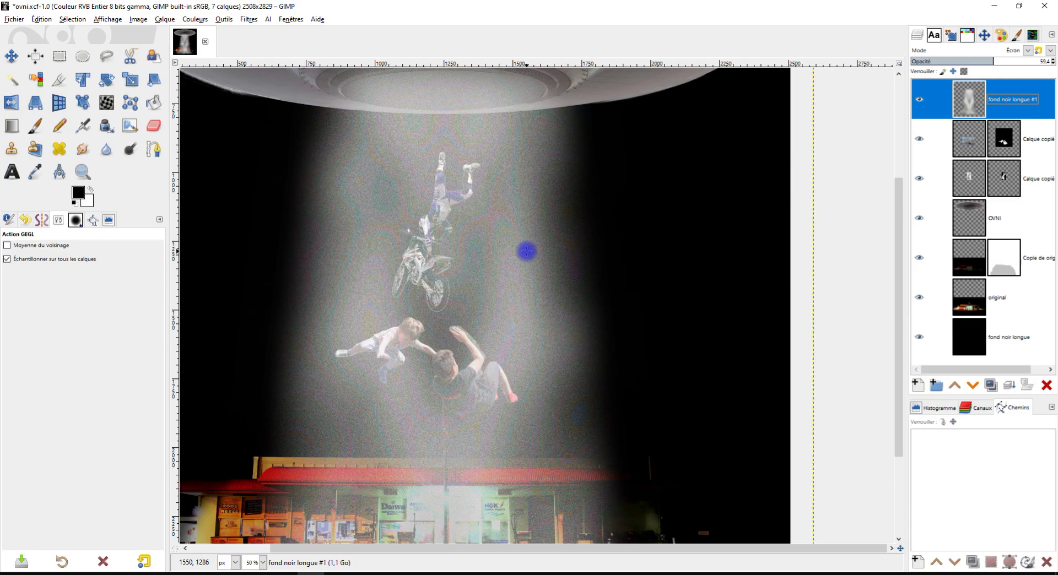
- Reduce fond noir longue #1's opacity from 59.4 to about 53.9
{"action": "scroll", "coordinate": [527, 251], "scroll_direction": "down", "scroll_amount": 1}
{"action": "scroll", "coordinate": [518, 237], "scroll_direction": "down", "scroll_amount": 3}
{"action": "scroll", "coordinate": [510, 292], "scroll_direction": "up", "scroll_amount": 3}
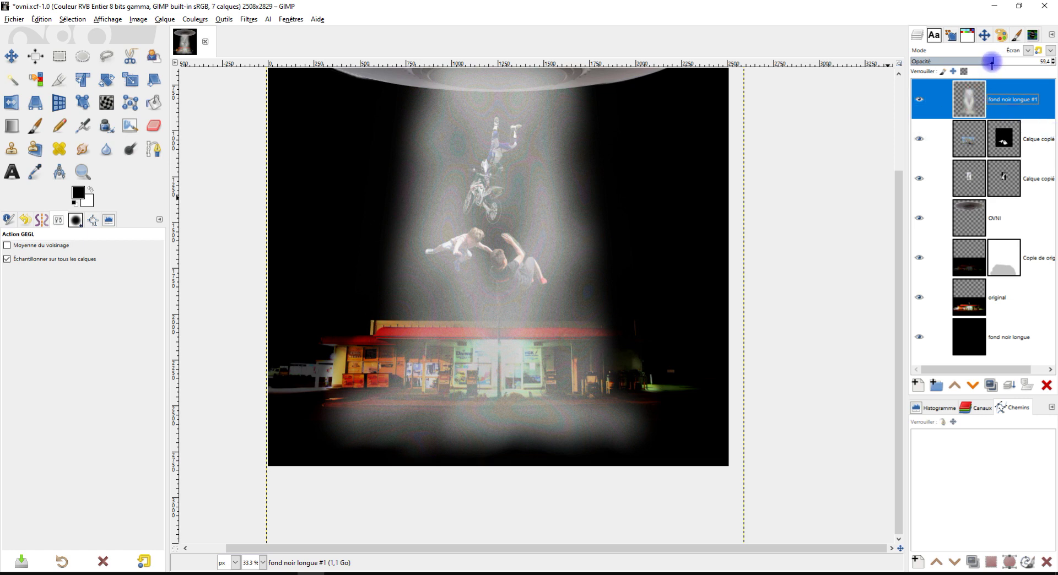
{"action": "left_click", "coordinate": [985, 62]}
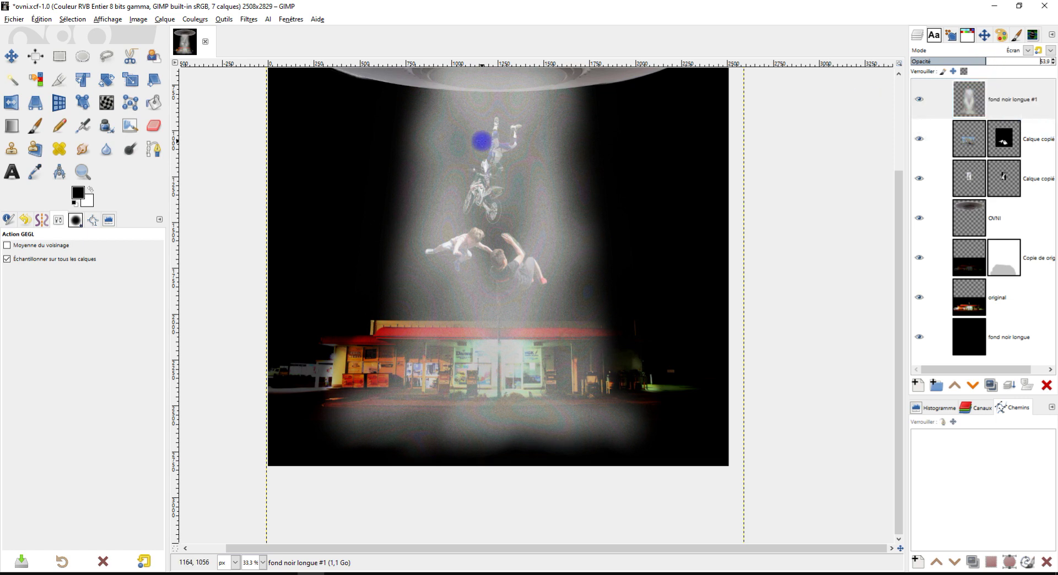
{"action": "scroll", "coordinate": [482, 140], "scroll_direction": "down", "scroll_amount": 2}
{"action": "scroll", "coordinate": [477, 197], "scroll_direction": "up", "scroll_amount": 2}
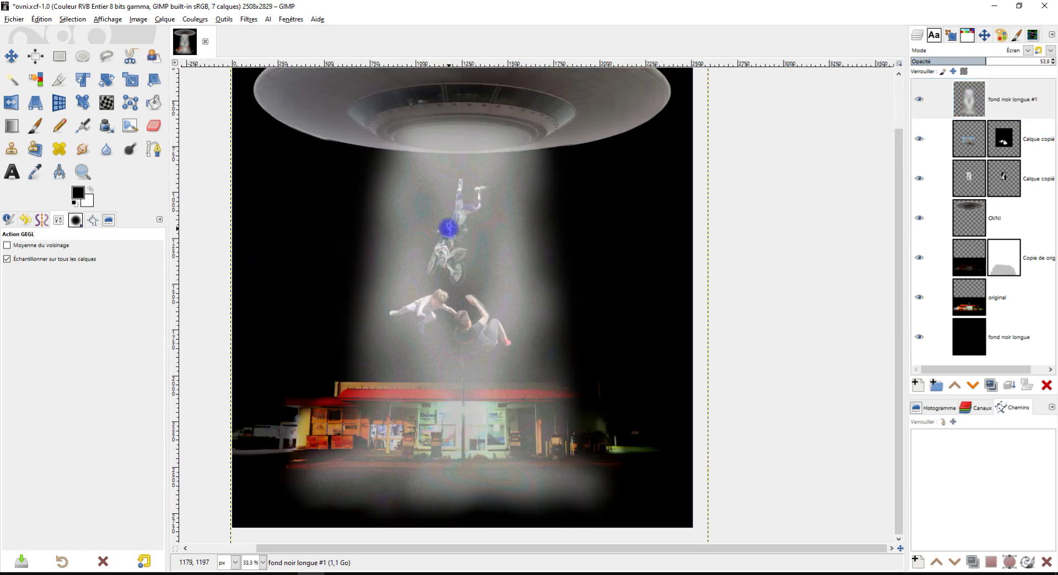
{"action": "left_click_drag", "start_coordinate": [538, 296], "coordinate": [532, 279]}
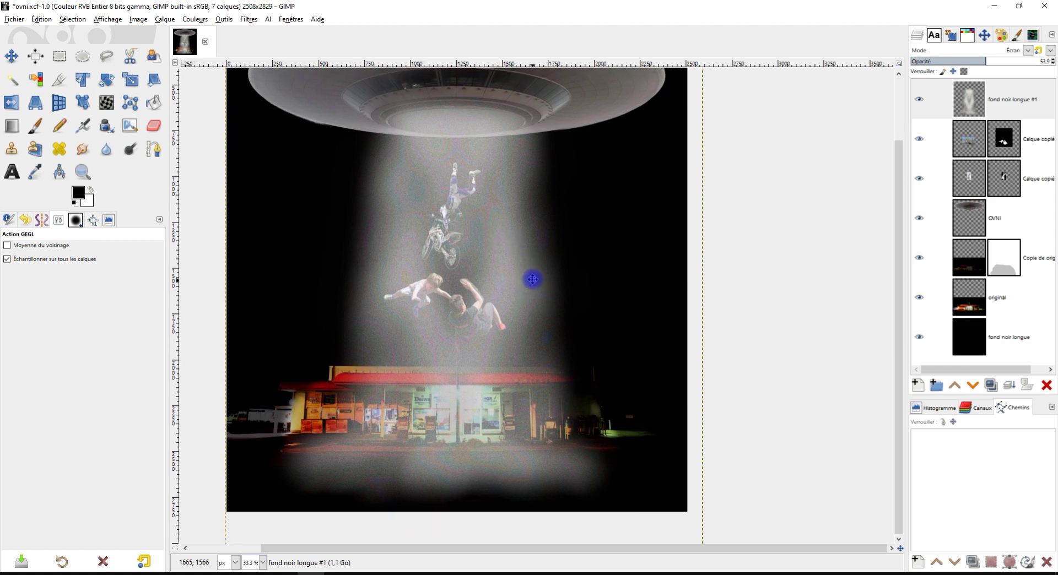
{"action": "scroll", "coordinate": [585, 401], "scroll_direction": "down", "scroll_amount": 2}
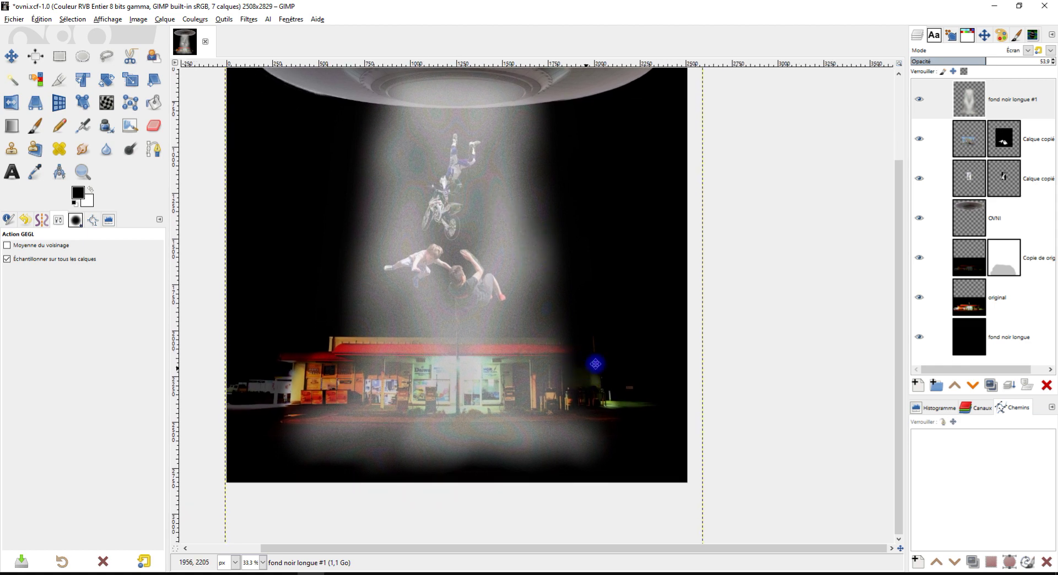
{"action": "left_click", "coordinate": [963, 112]}
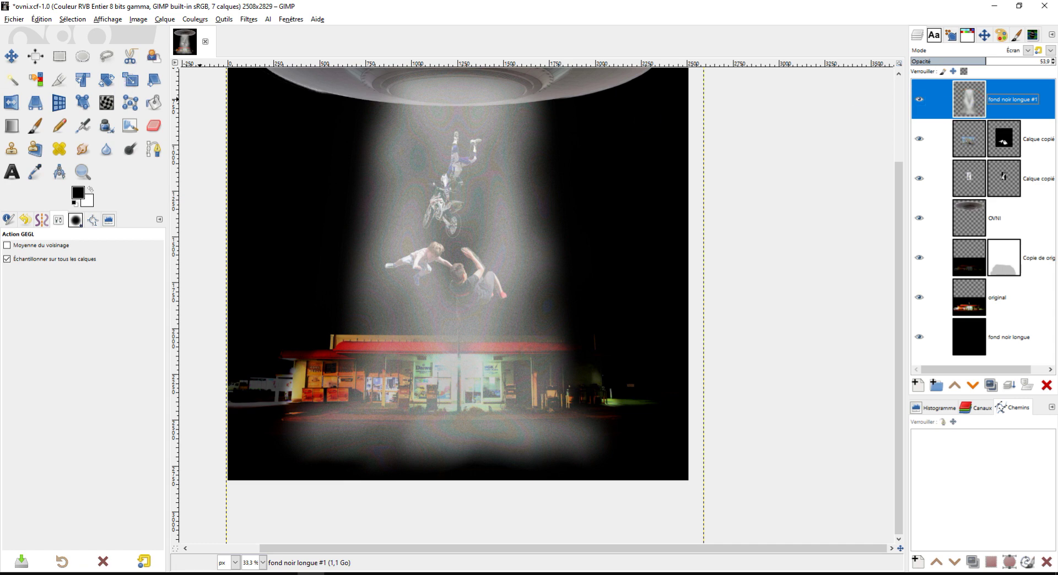
{"action": "left_click", "coordinate": [84, 147]}
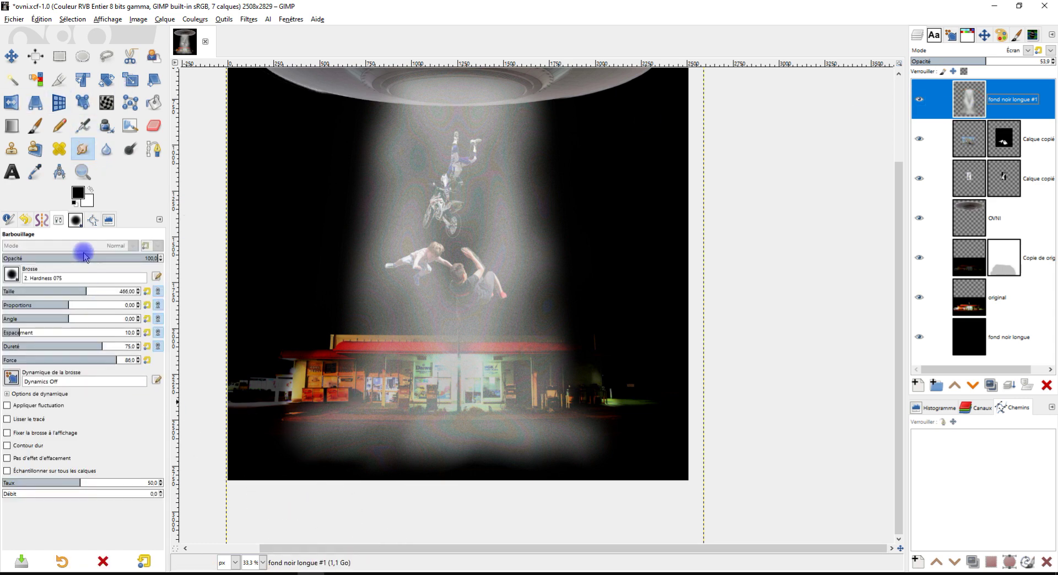
- Smudge along the glow pool's bottom edge with a 764 px brush
{"action": "left_click", "coordinate": [87, 290]}
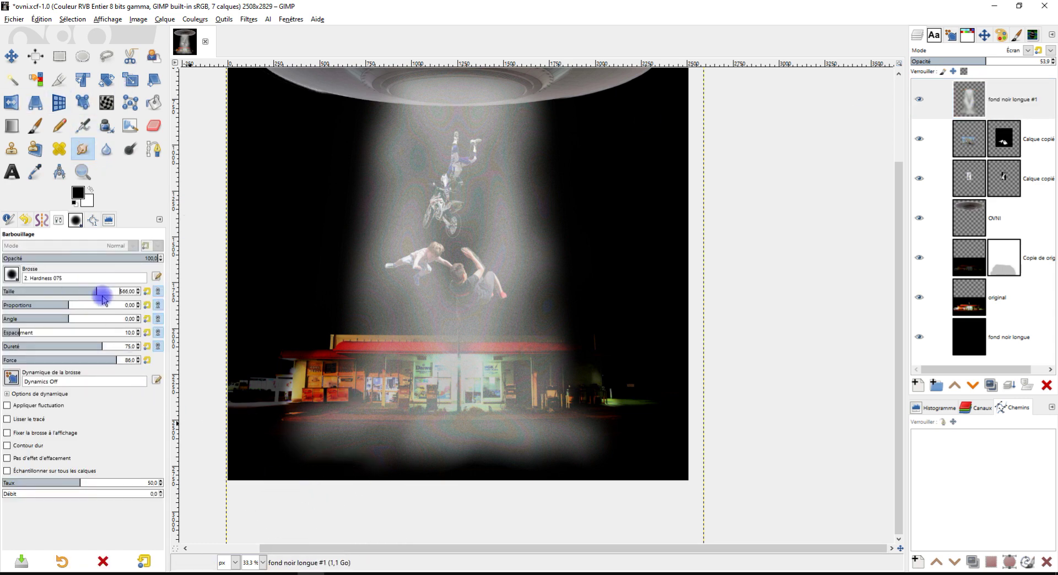
{"action": "left_click_drag", "start_coordinate": [113, 292], "coordinate": [116, 292]}
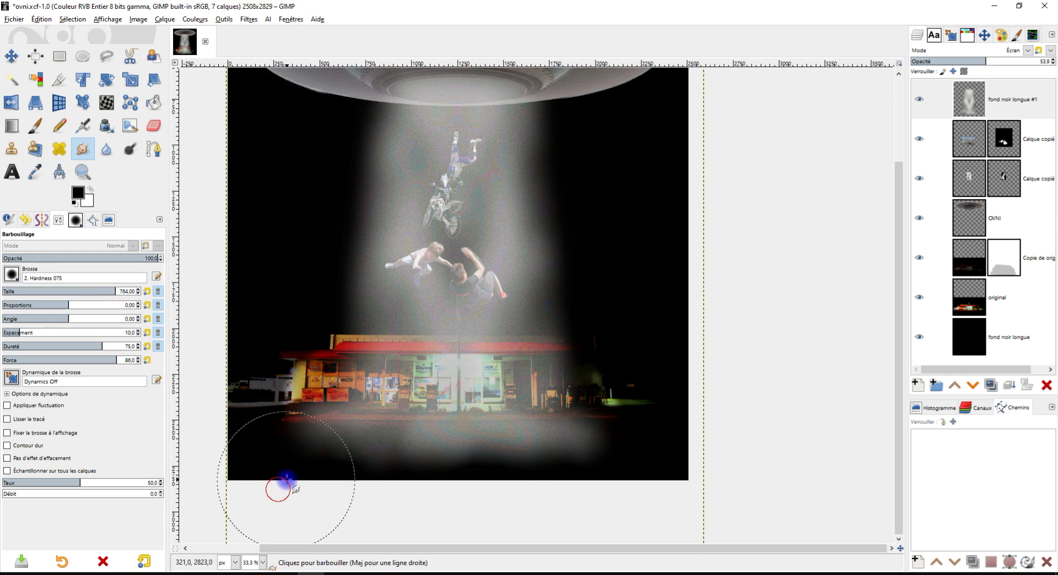
{"action": "mouse_move", "coordinate": [335, 509]}
{"action": "left_mouse_down"}
{"action": "mouse_move", "coordinate": [493, 461]}
{"action": "mouse_move", "coordinate": [337, 498]}
{"action": "left_mouse_up"}
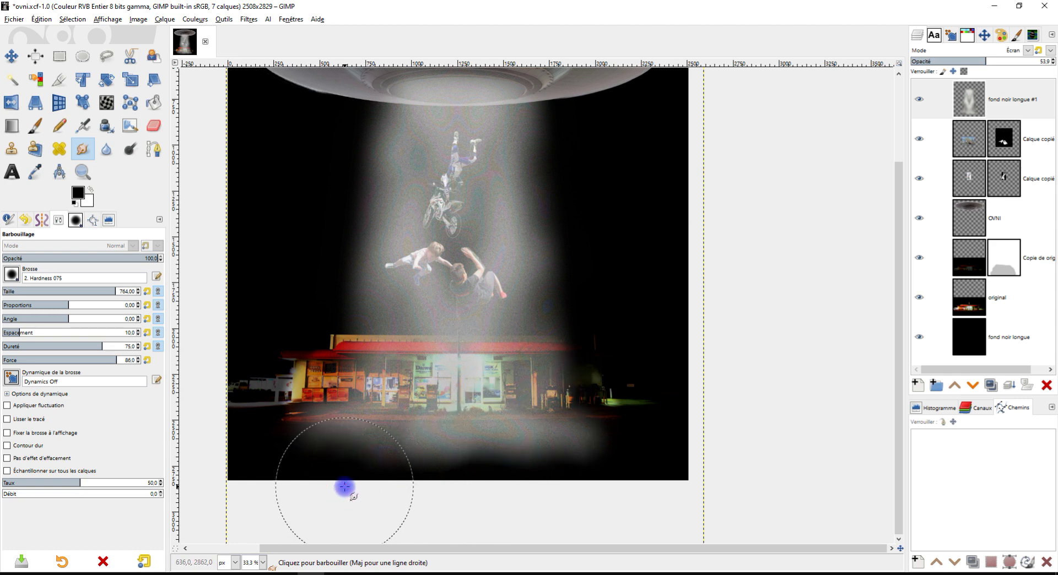
{"action": "mouse_move", "coordinate": [647, 495]}
{"action": "left_mouse_down"}
{"action": "mouse_move", "coordinate": [473, 503]}
{"action": "mouse_move", "coordinate": [391, 477]}
{"action": "left_mouse_up"}
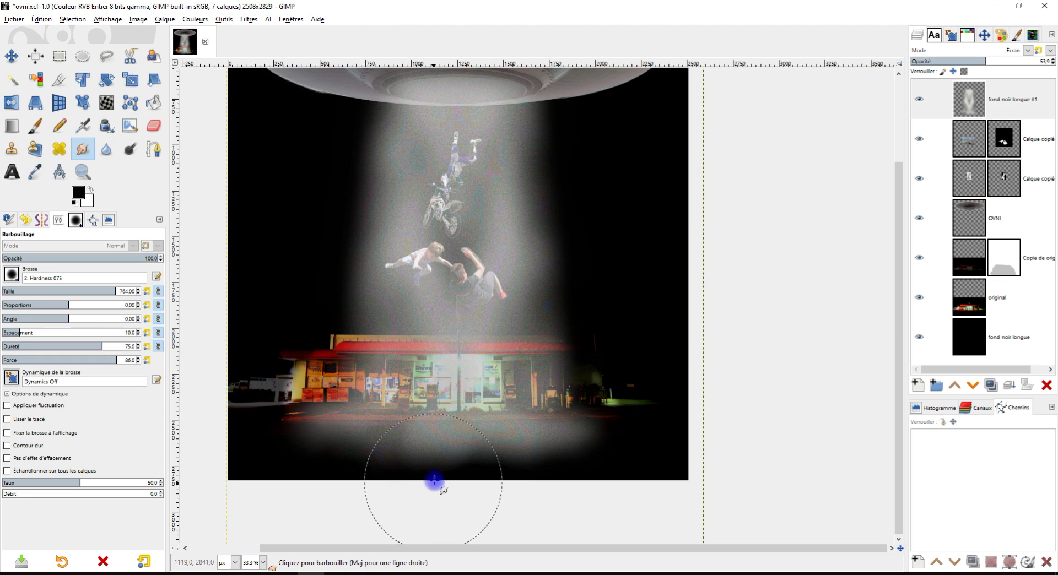
- Paint a sampled light grey dab on the glow, then undo it
{"action": "scroll", "coordinate": [422, 460], "scroll_direction": "up", "scroll_amount": 2, "text": "ctrl"}
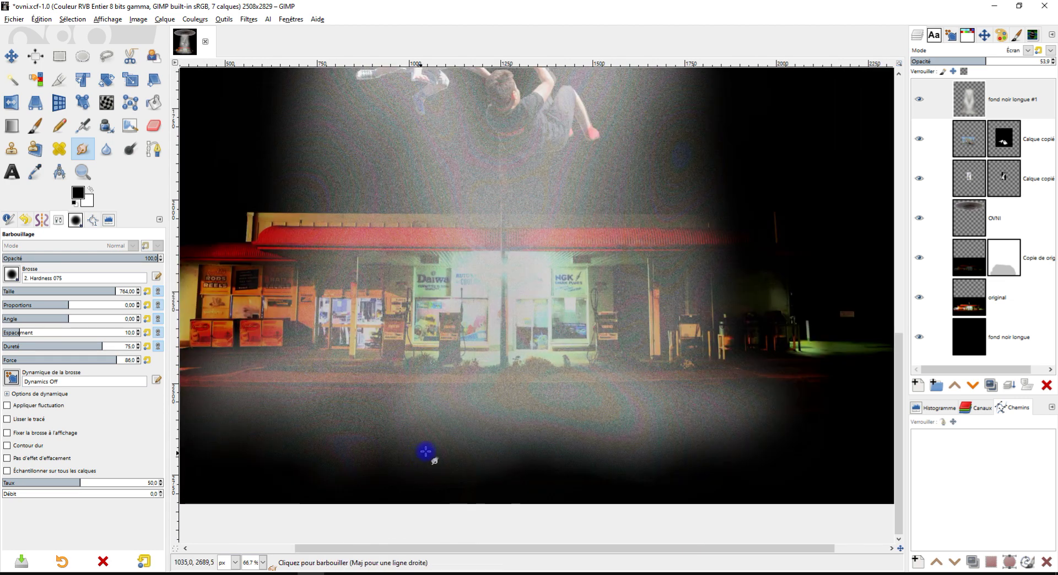
{"action": "left_click", "coordinate": [1000, 101]}
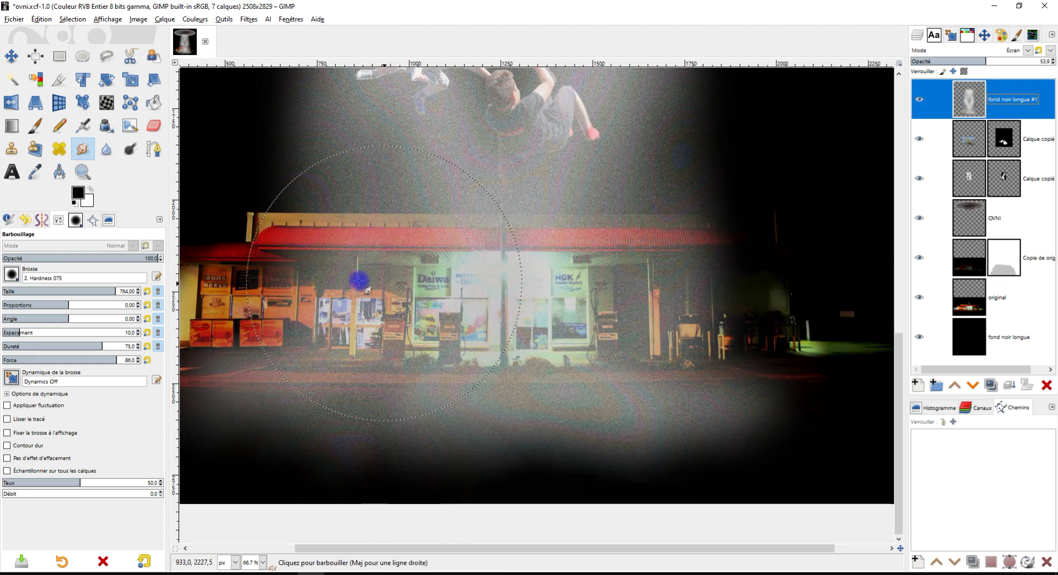
{"action": "left_click", "coordinate": [35, 126]}
{"action": "left_click", "coordinate": [441, 172], "text": "ctrl"}
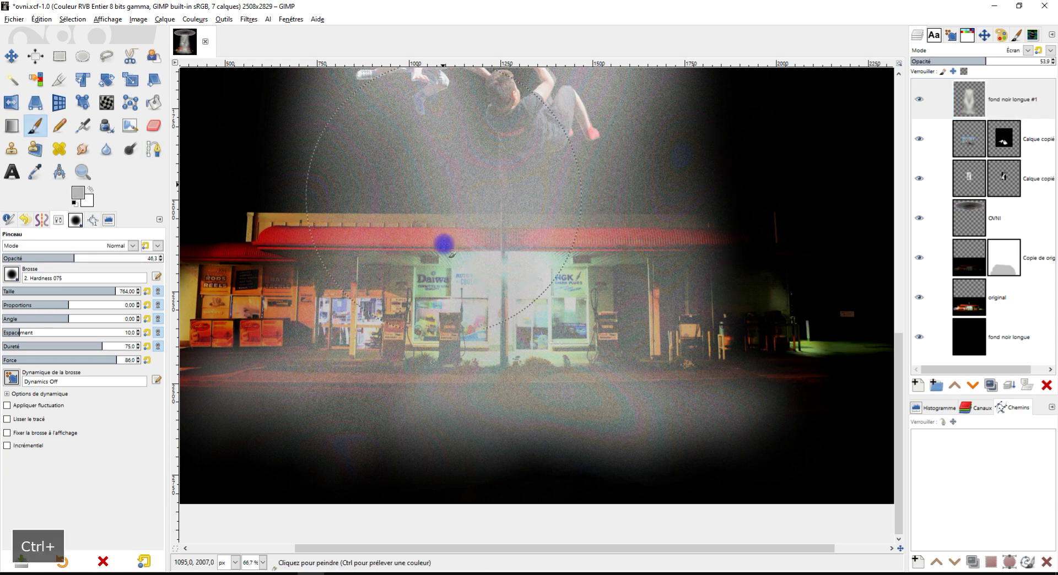
{"action": "left_click", "coordinate": [453, 404]}
{"action": "key", "text": "ctrl+z"}
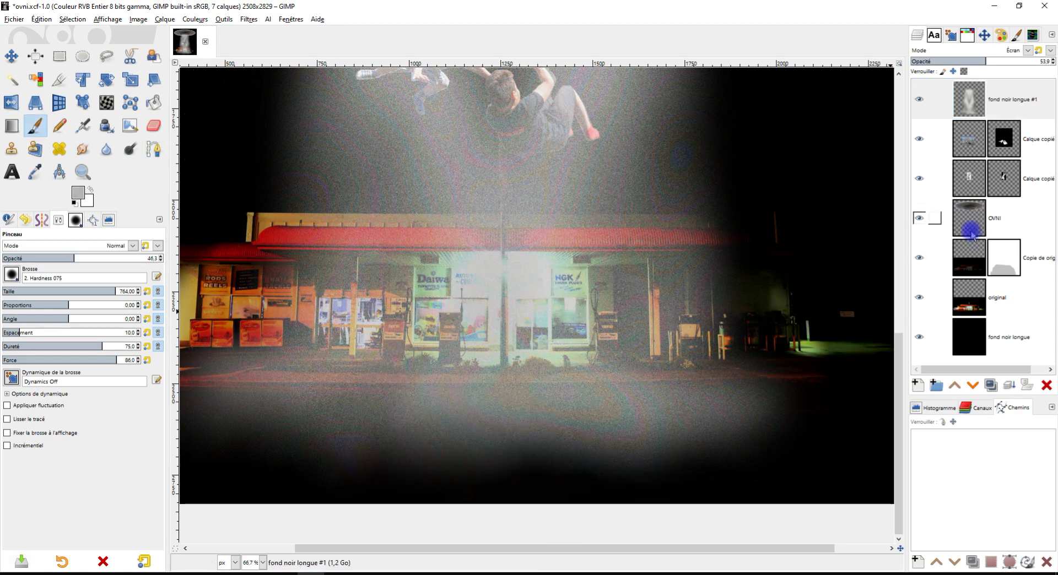
- Duplicate fond noir longue #1 into fond noir longue #2 to brighten the beam
{"action": "left_click", "coordinate": [918, 99], "text": "shift"}
{"action": "left_click", "coordinate": [918, 98], "text": "shift"}
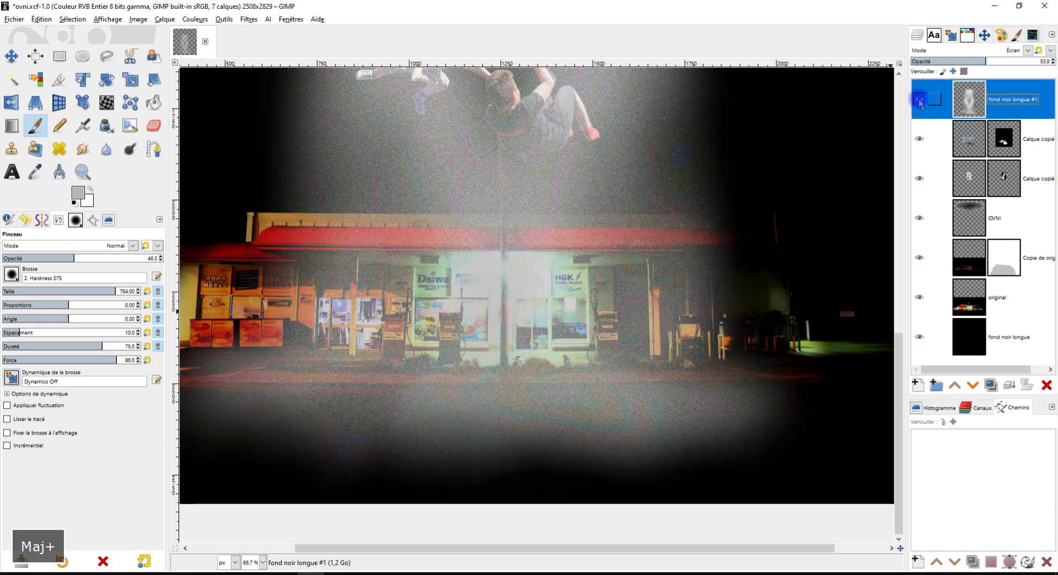
{"action": "left_click", "coordinate": [988, 385]}
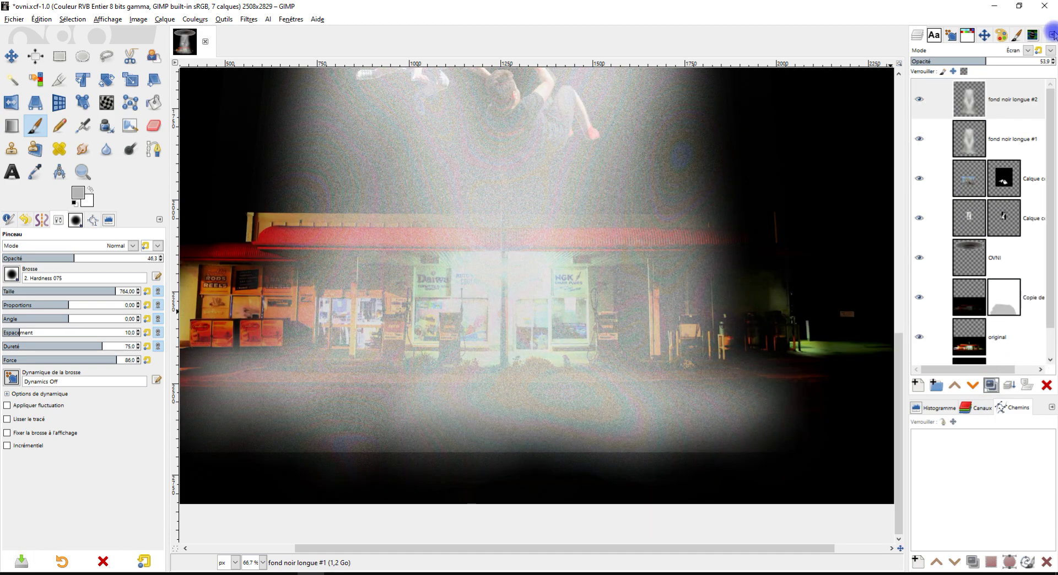
- Erase part of the duplicated beam glow near the left of the ground
{"action": "scroll", "coordinate": [439, 379], "scroll_direction": "down", "scroll_amount": 1}
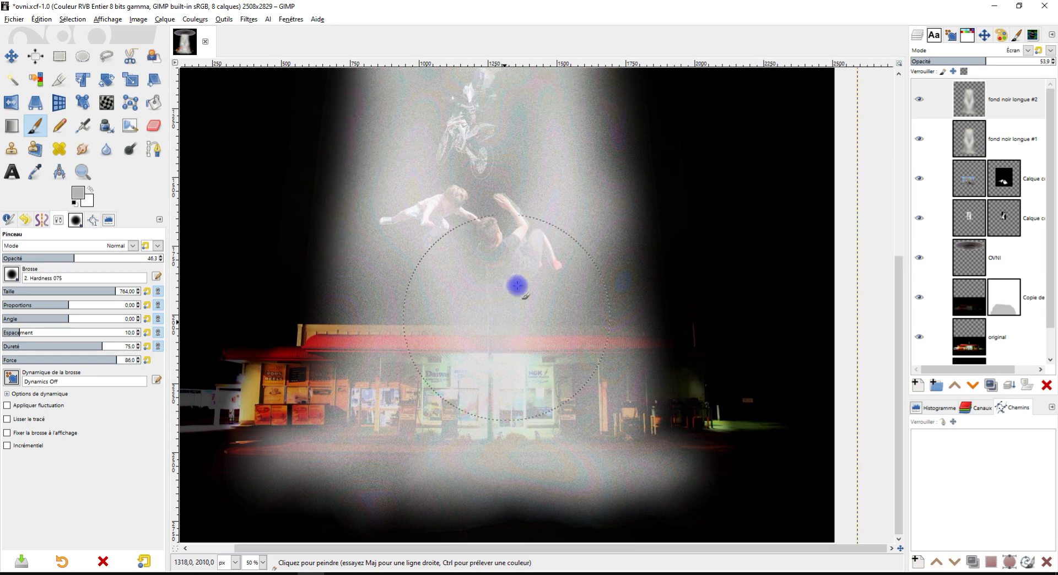
{"action": "scroll", "coordinate": [503, 254], "scroll_direction": "down", "scroll_amount": 1}
{"action": "scroll", "coordinate": [517, 286], "scroll_direction": "down", "scroll_amount": 1}
{"action": "left_click", "coordinate": [154, 126]}
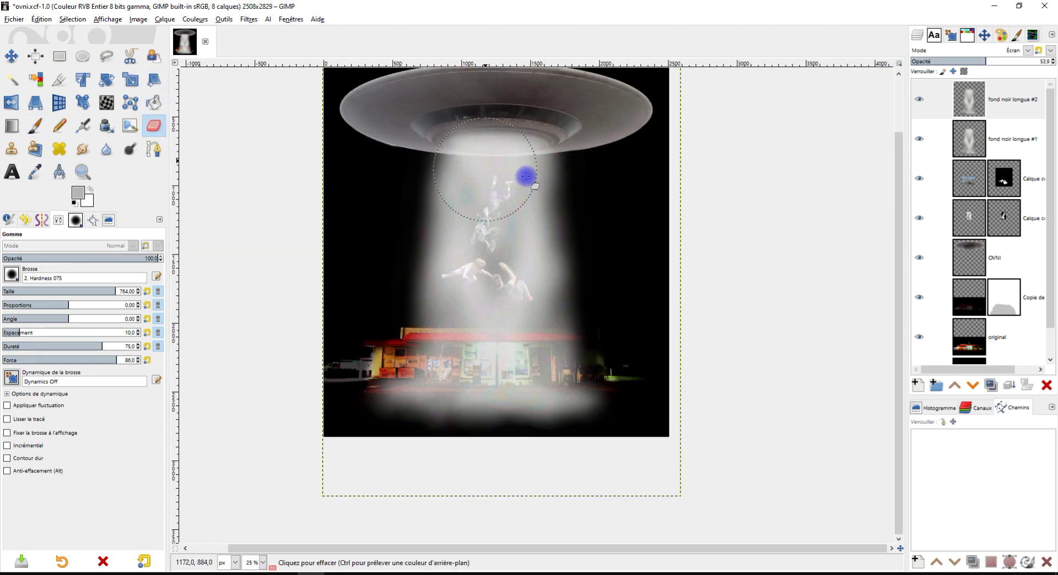
{"action": "left_click", "coordinate": [971, 102]}
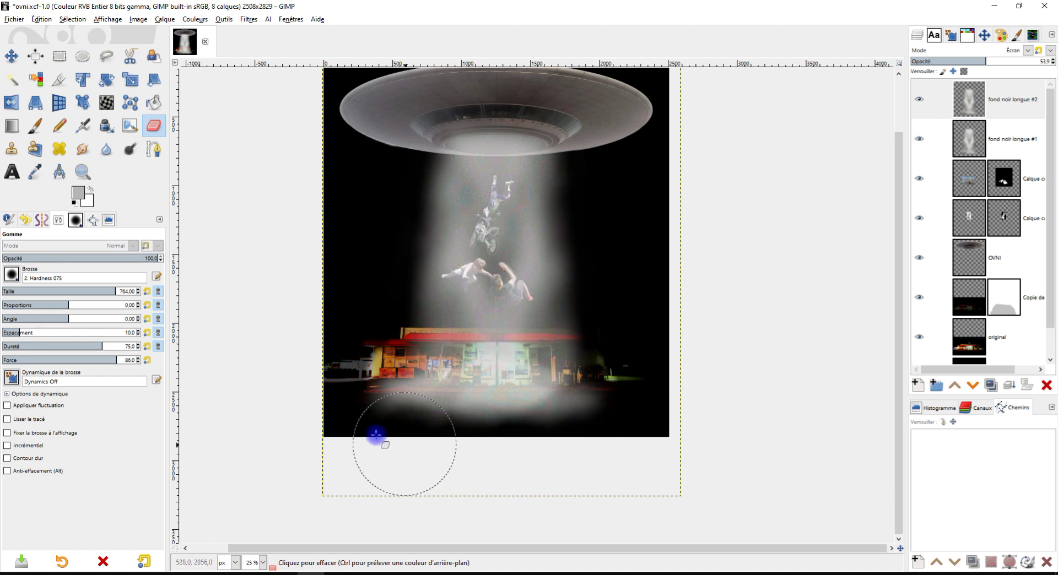
{"action": "left_click", "coordinate": [325, 405]}
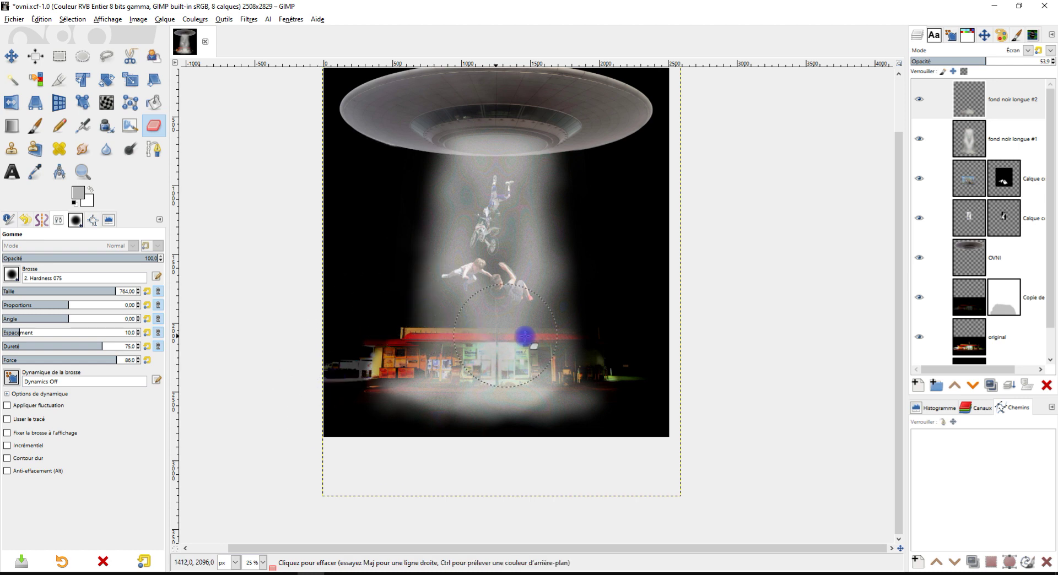
- Try smudging the ground glow left and right, then undo both strokes
{"action": "scroll", "coordinate": [543, 404], "scroll_direction": "up", "scroll_amount": 2, "text": "ctrl"}
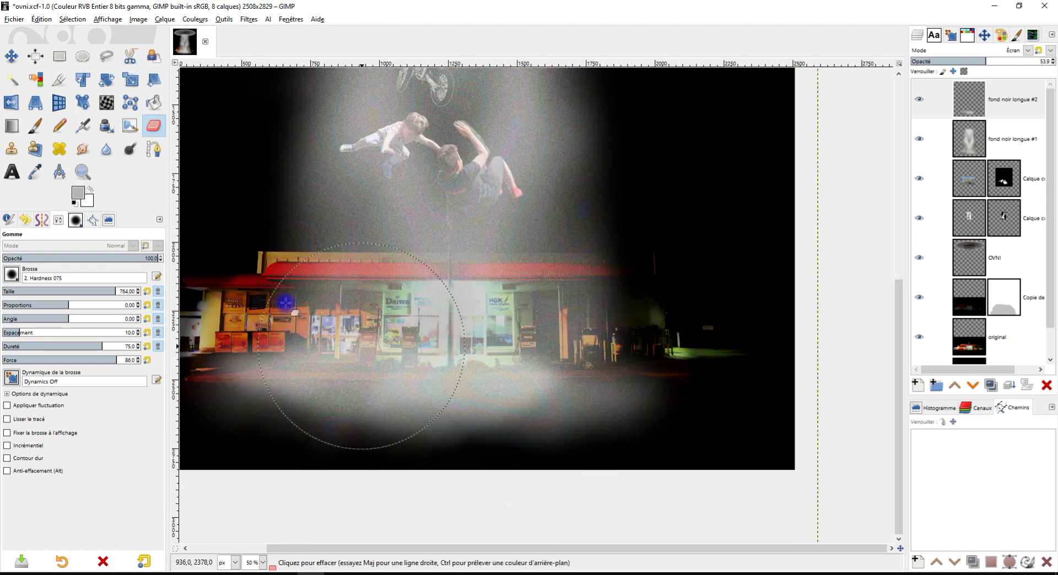
{"action": "left_click", "coordinate": [82, 149]}
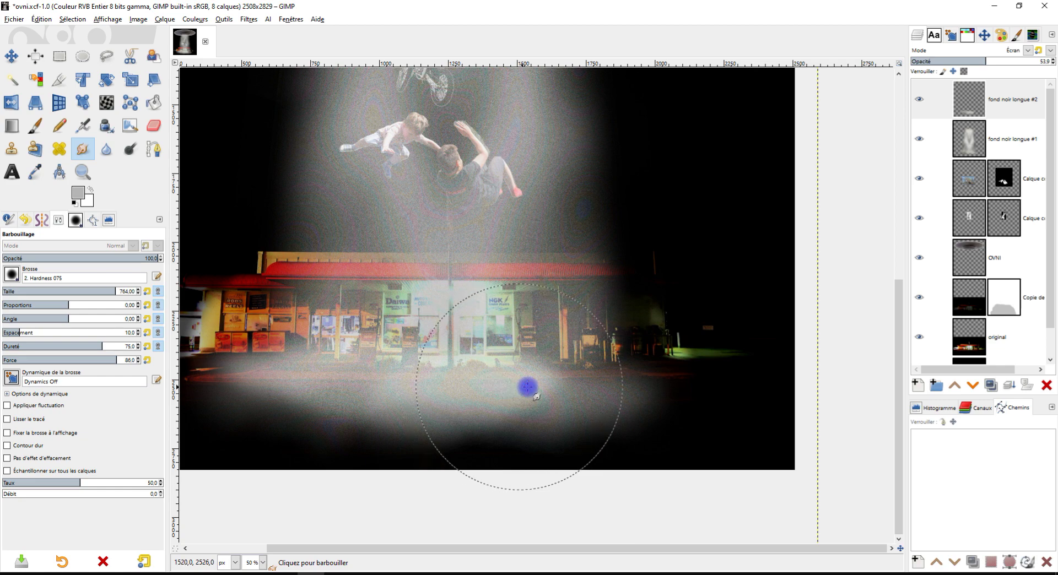
{"action": "left_click_drag", "start_coordinate": [528, 385], "coordinate": [567, 401]}
{"action": "mouse_move", "coordinate": [431, 388]}
{"action": "left_mouse_down"}
{"action": "mouse_move", "coordinate": [276, 384]}
{"action": "mouse_move", "coordinate": [323, 399]}
{"action": "mouse_move", "coordinate": [291, 382]}
{"action": "left_mouse_up"}
{"action": "key", "text": "ctrl+z"}
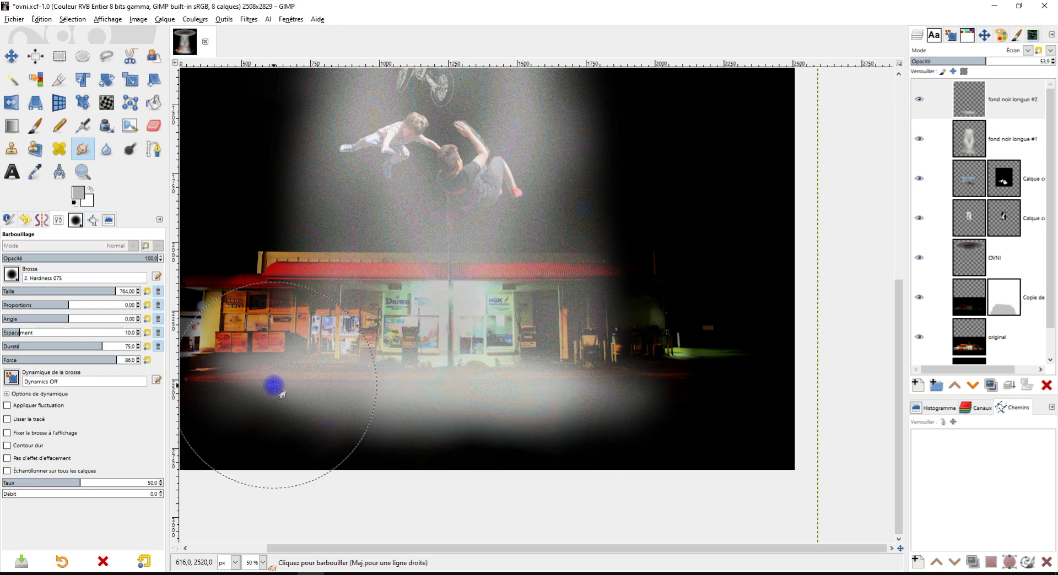
{"action": "key", "text": "ctrl+z"}
{"action": "key", "text": "ctrl+z"}
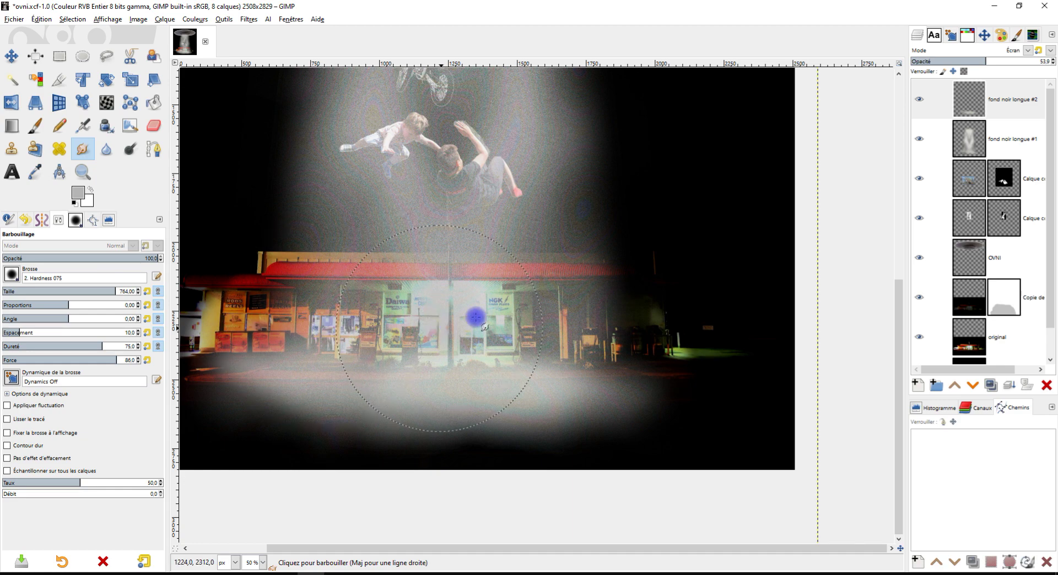
- Save ovni.xcf
{"action": "scroll", "coordinate": [432, 312], "scroll_direction": "down", "scroll_amount": 2}
{"action": "scroll", "coordinate": [624, 351], "scroll_direction": "up", "scroll_amount": 1}
{"action": "scroll", "coordinate": [624, 351], "scroll_direction": "up", "scroll_amount": 3}
{"action": "scroll", "coordinate": [624, 351], "scroll_direction": "right", "scroll_amount": 2}
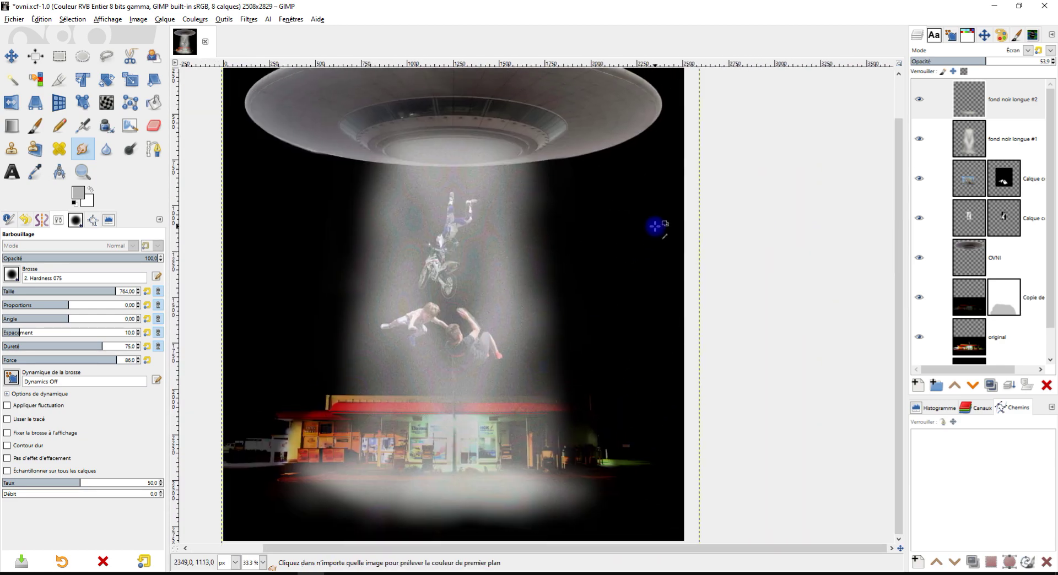
{"action": "key", "text": "ctrl+s"}
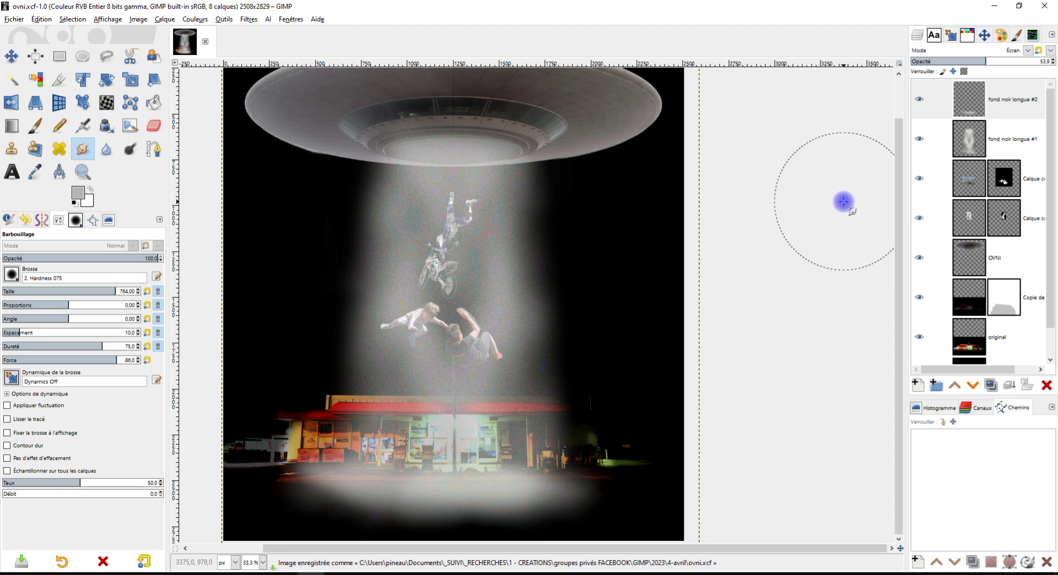
- Duplicate the OVNI layer as Copie de OVNI
{"action": "left_click_drag", "start_coordinate": [843, 201], "coordinate": [970, 181]}
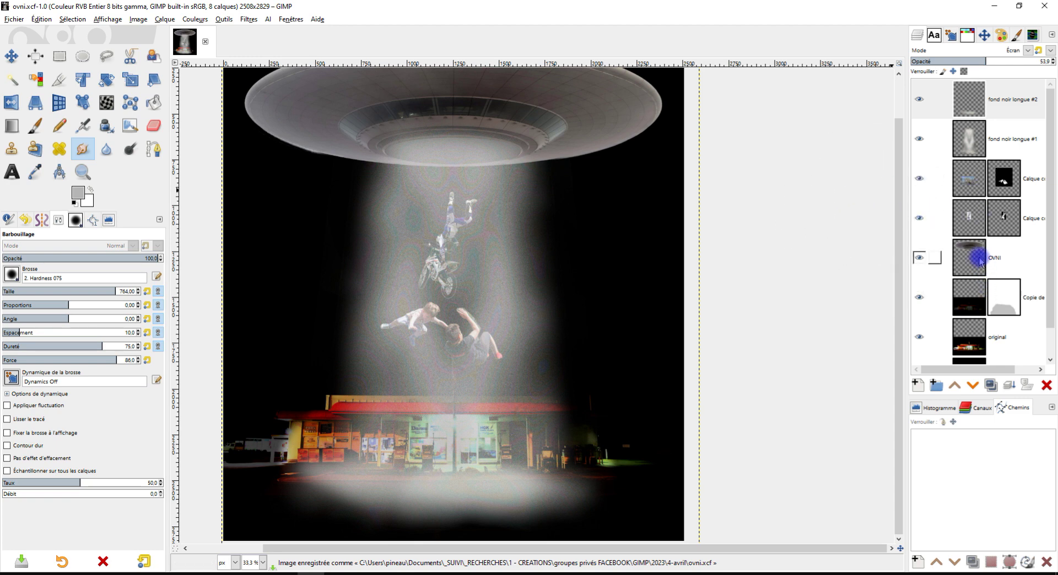
{"action": "left_click", "coordinate": [981, 262]}
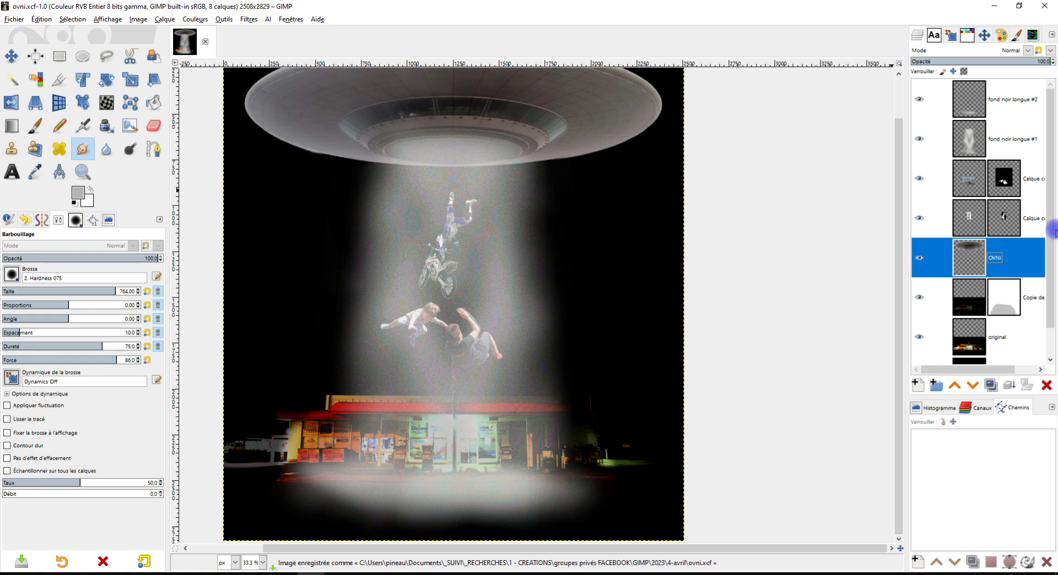
{"action": "left_click", "coordinate": [932, 389]}
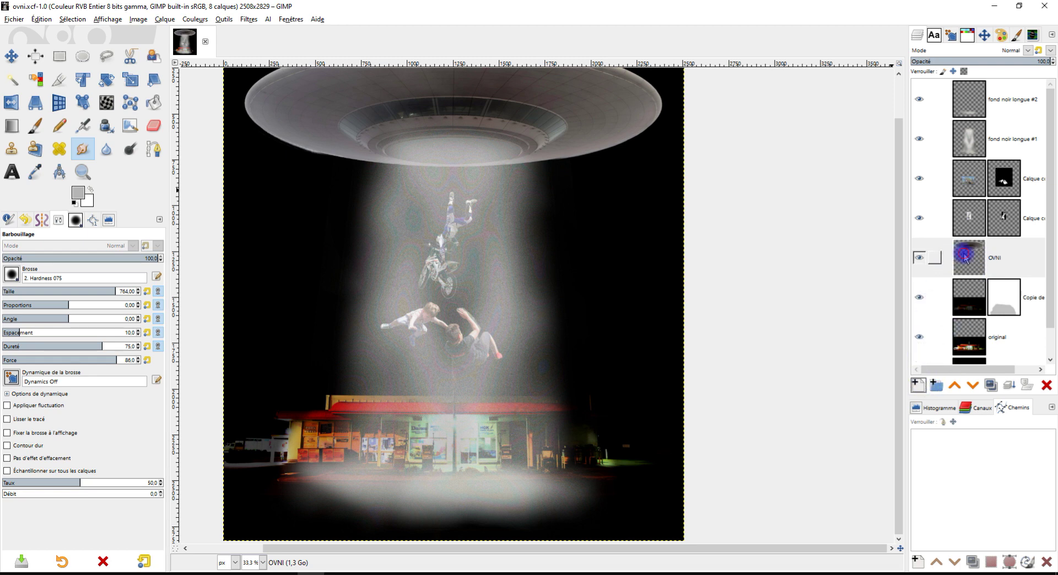
{"action": "left_click", "coordinate": [964, 257]}
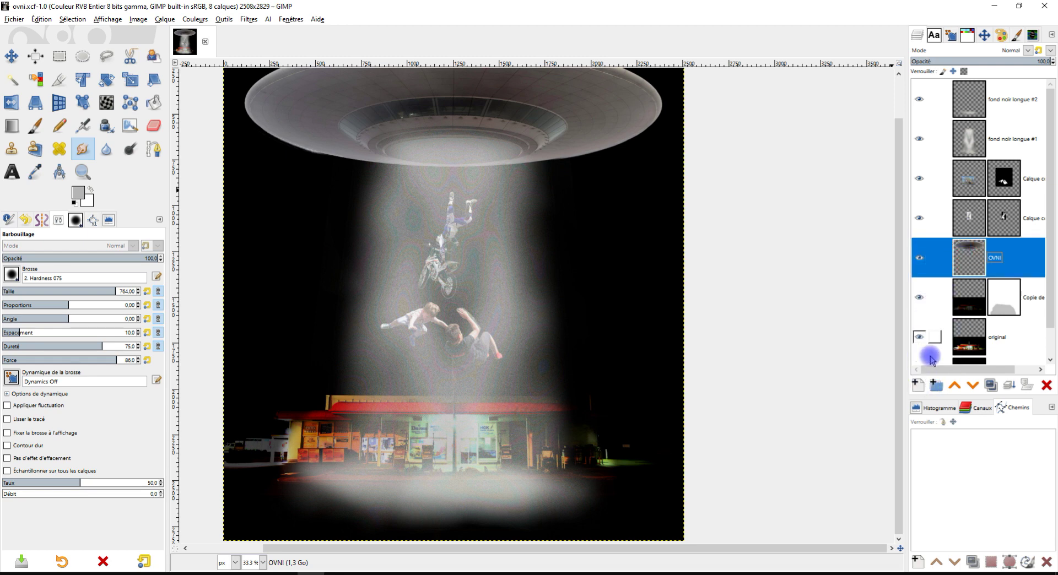
{"action": "left_click", "coordinate": [990, 385]}
{"action": "left_click", "coordinate": [974, 254]}
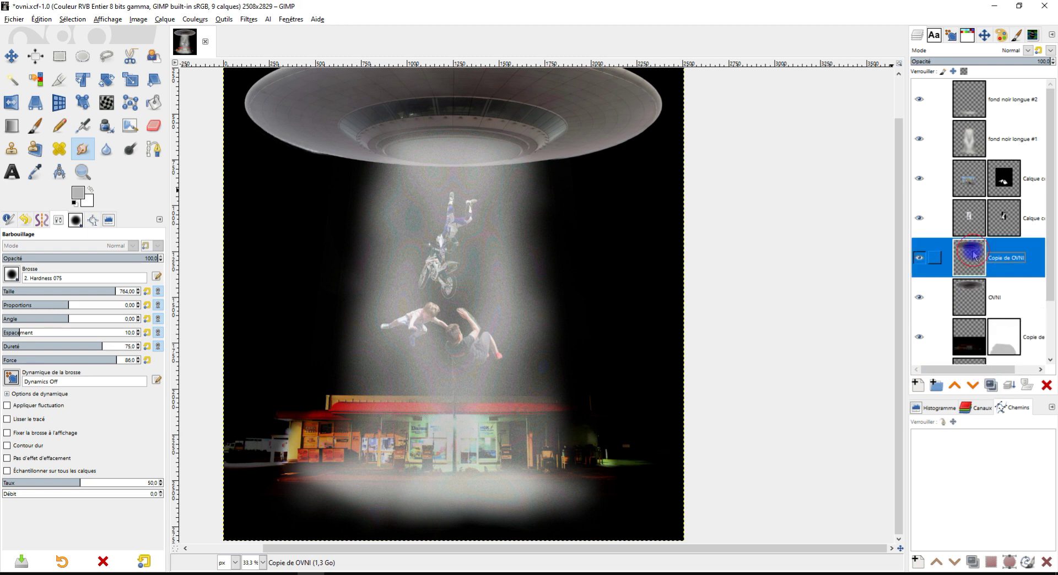
- Fuzzy-select the UFO's inner underside ellipse and set the copy's mode to Éclaircir
{"action": "left_click", "coordinate": [16, 83]}
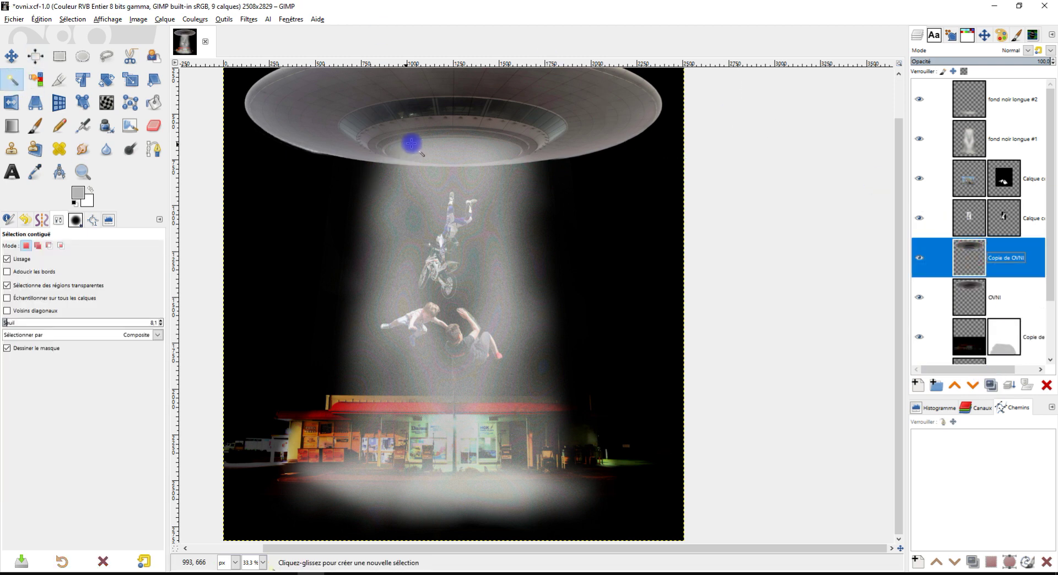
{"action": "scroll", "coordinate": [413, 142], "scroll_direction": "up", "scroll_amount": 2, "text": "ctrl"}
{"action": "left_click", "coordinate": [411, 156]}
{"action": "scroll", "coordinate": [656, 136], "scroll_direction": "down", "scroll_amount": 1, "text": "ctrl"}
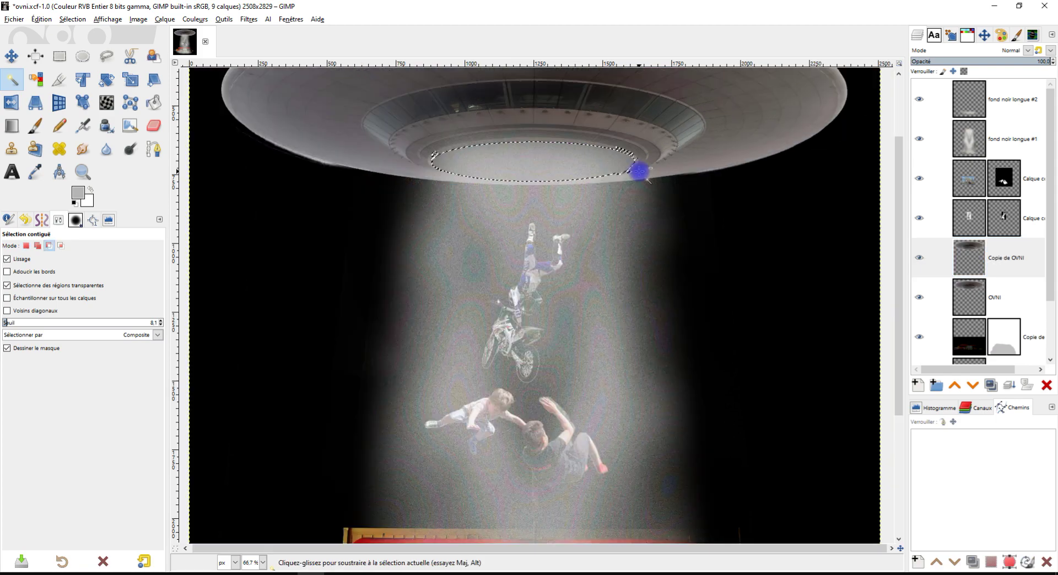
{"action": "scroll", "coordinate": [507, 170], "scroll_direction": "down", "scroll_amount": 2, "text": "ctrl"}
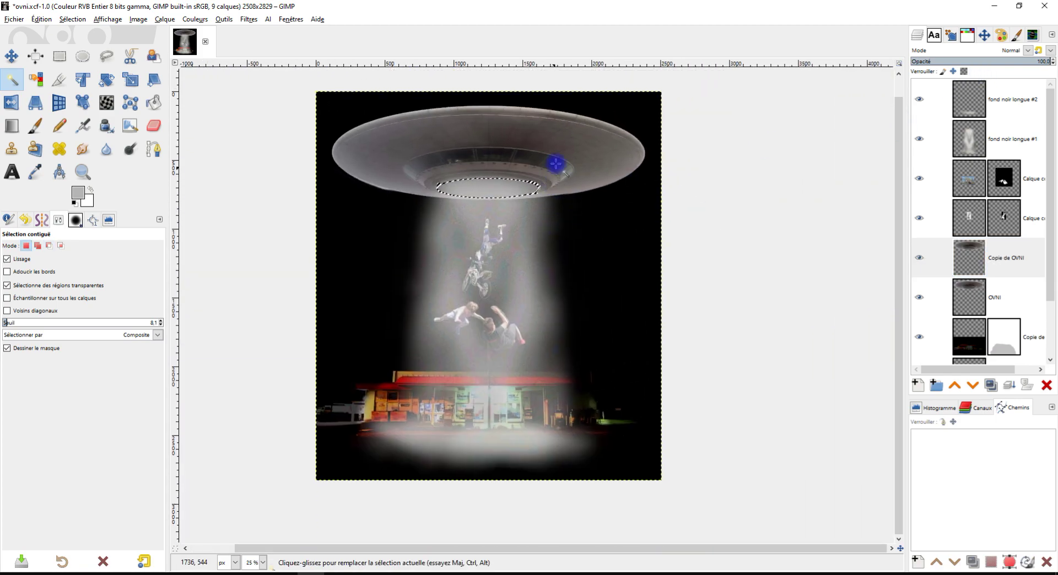
{"action": "left_click", "coordinate": [1026, 52]}
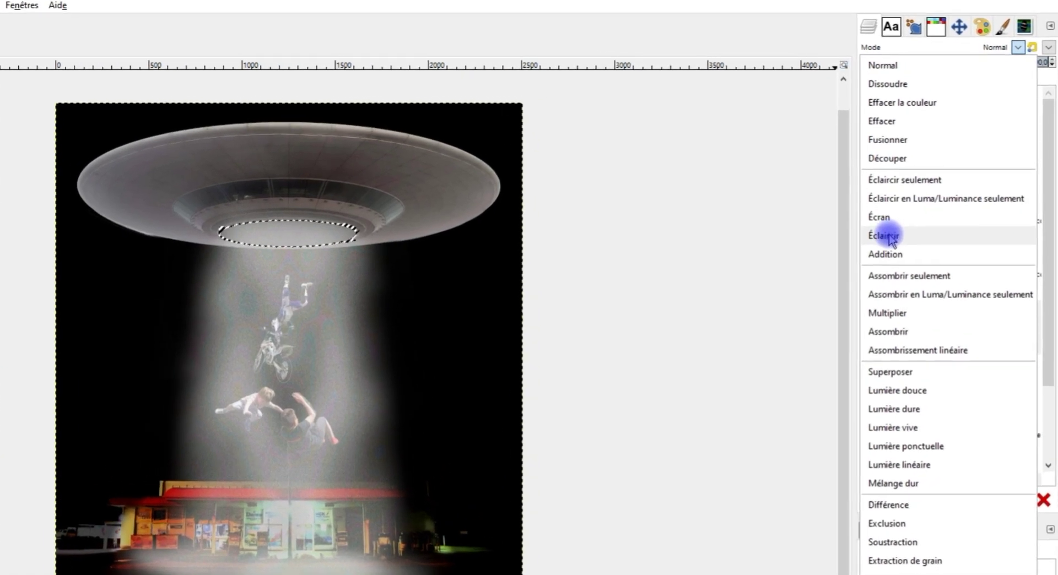
{"action": "left_click", "coordinate": [942, 175]}
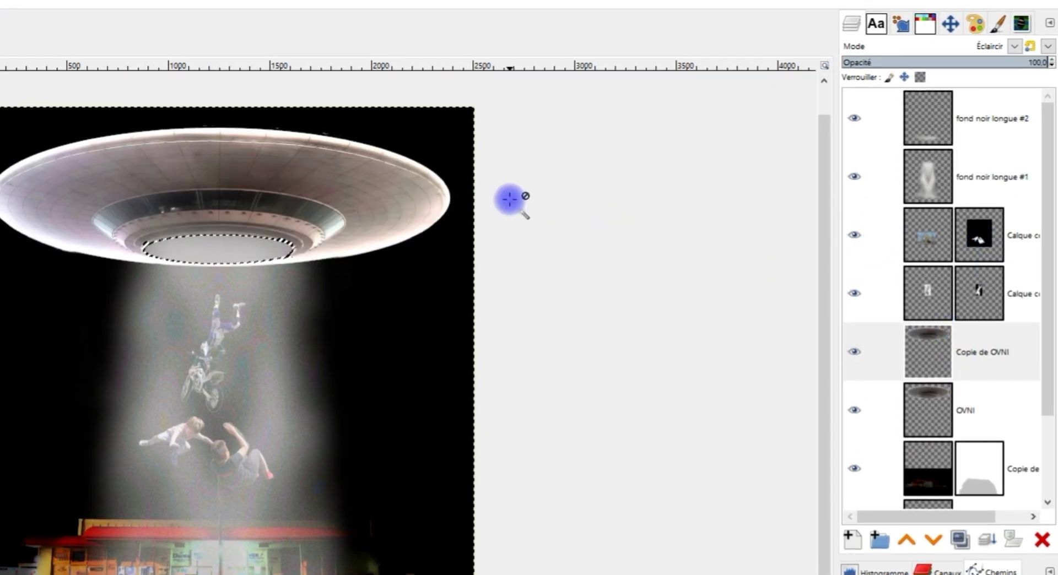
- Invert the selection and delete everything outside the ellipse on Copie de OVNI
{"action": "left_click", "coordinate": [942, 355]}
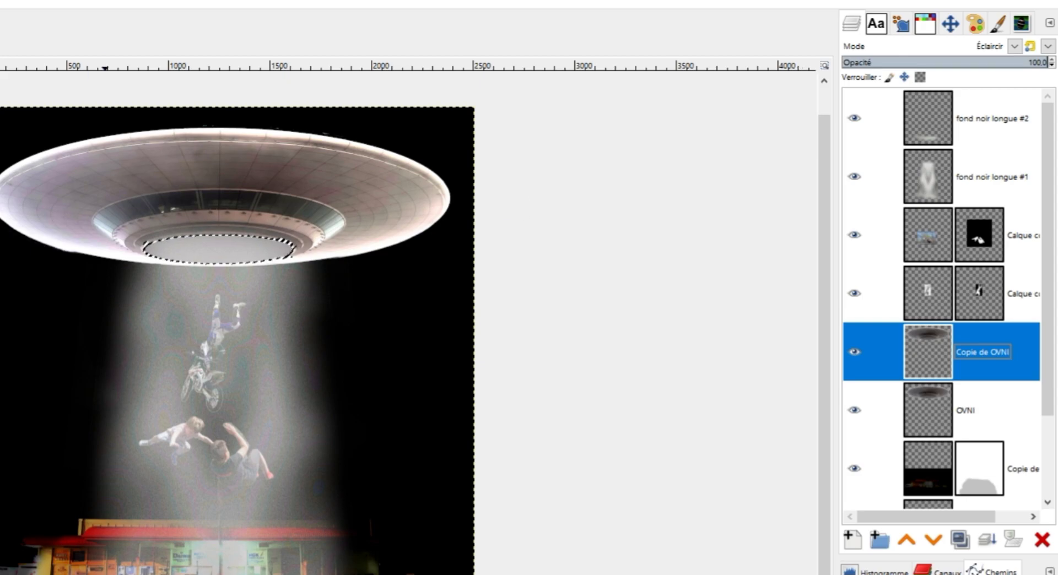
{"action": "left_click", "coordinate": [72, 19]}
{"action": "left_click", "coordinate": [83, 66]}
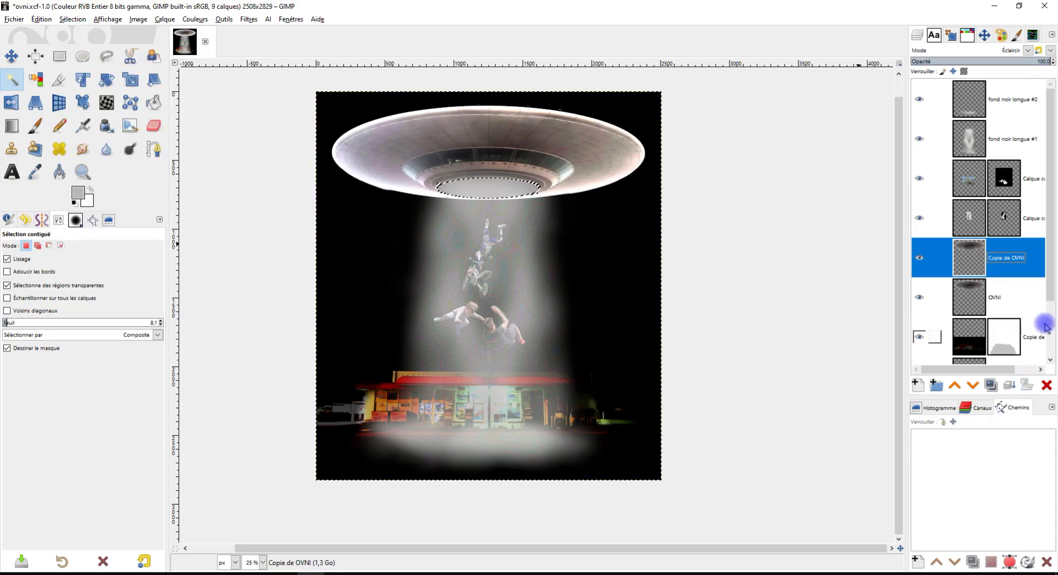
{"action": "key", "text": "Delete"}
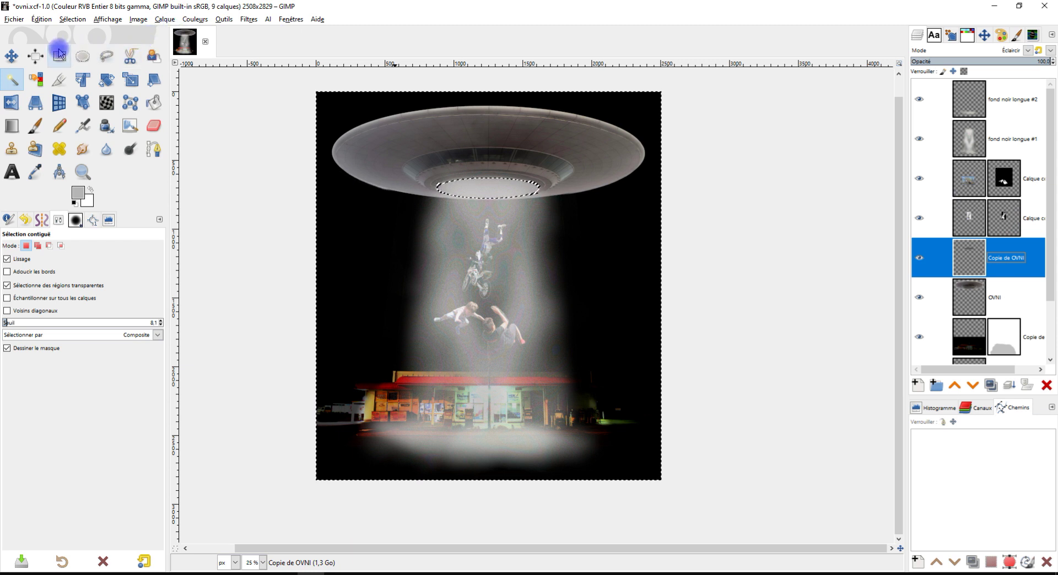
- Clear the elliptical selection with Sélection > Aucune
{"action": "left_click", "coordinate": [59, 54]}
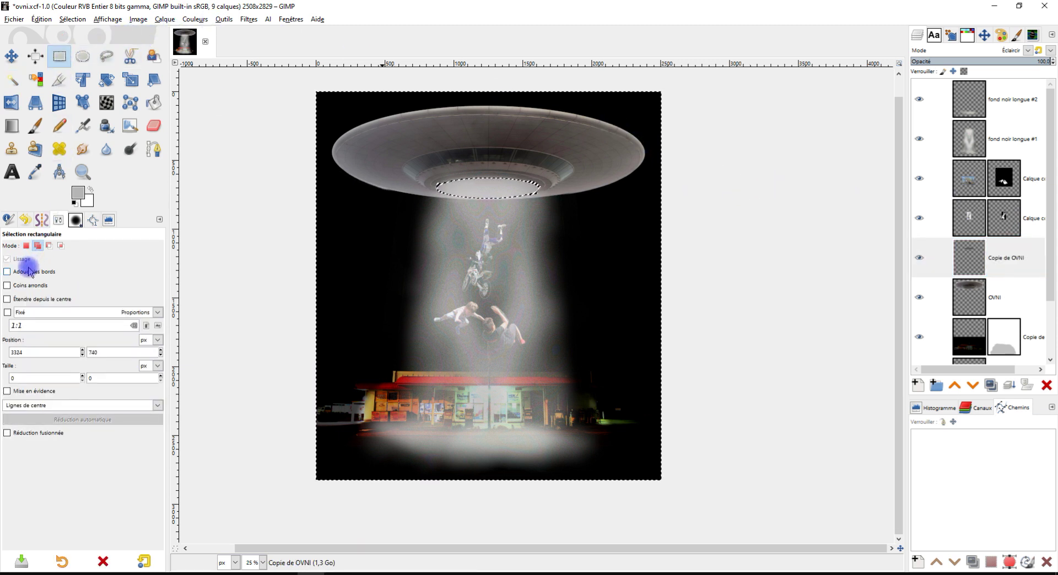
{"action": "left_click", "coordinate": [73, 19]}
{"action": "left_click", "coordinate": [77, 55]}
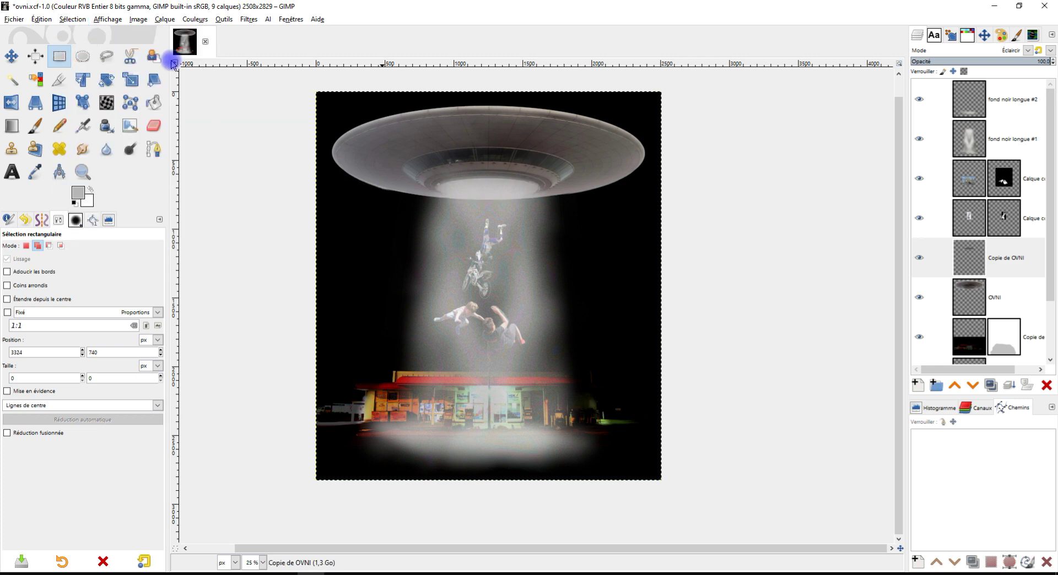
- Apply a Gaussian blur of size 18.10 to the Copie de OVNI layer
{"action": "left_click", "coordinate": [919, 259]}
{"action": "double_click", "coordinate": [1007, 257]}
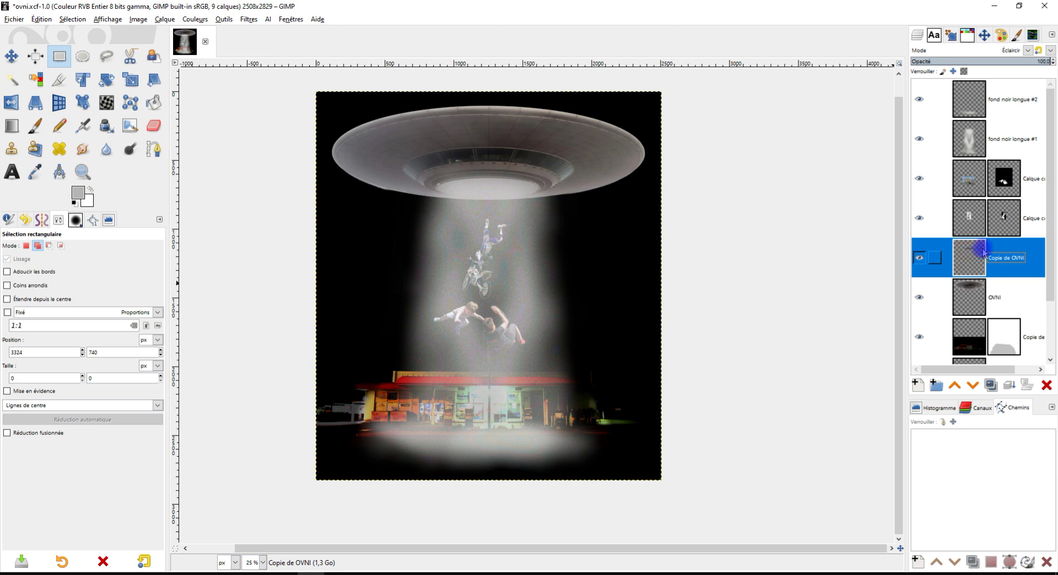
{"action": "scroll", "coordinate": [444, 215], "scroll_direction": "up", "scroll_amount": 2}
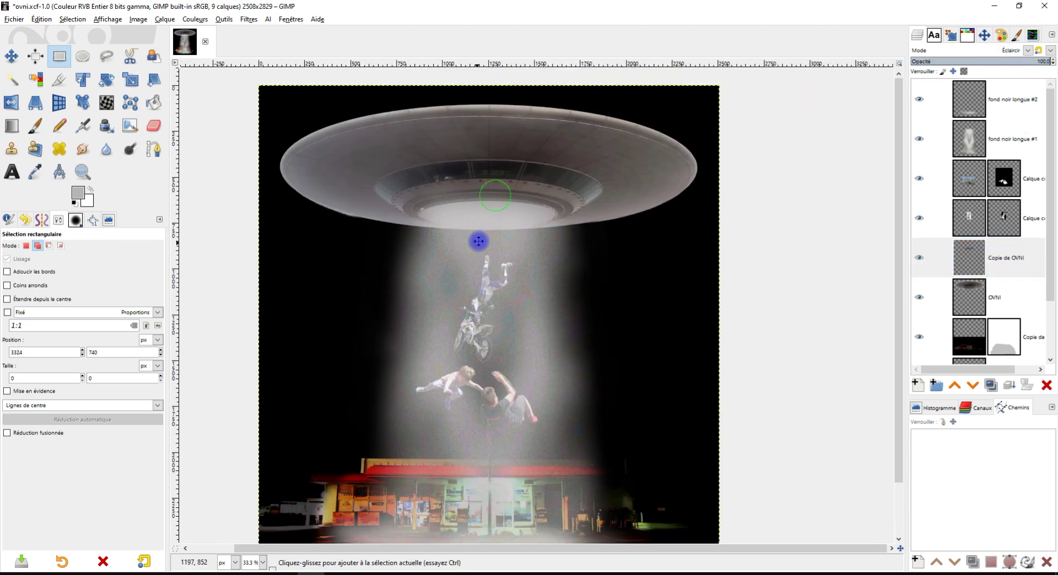
{"action": "left_click", "coordinate": [247, 22]}
{"action": "left_click", "coordinate": [435, 94]}
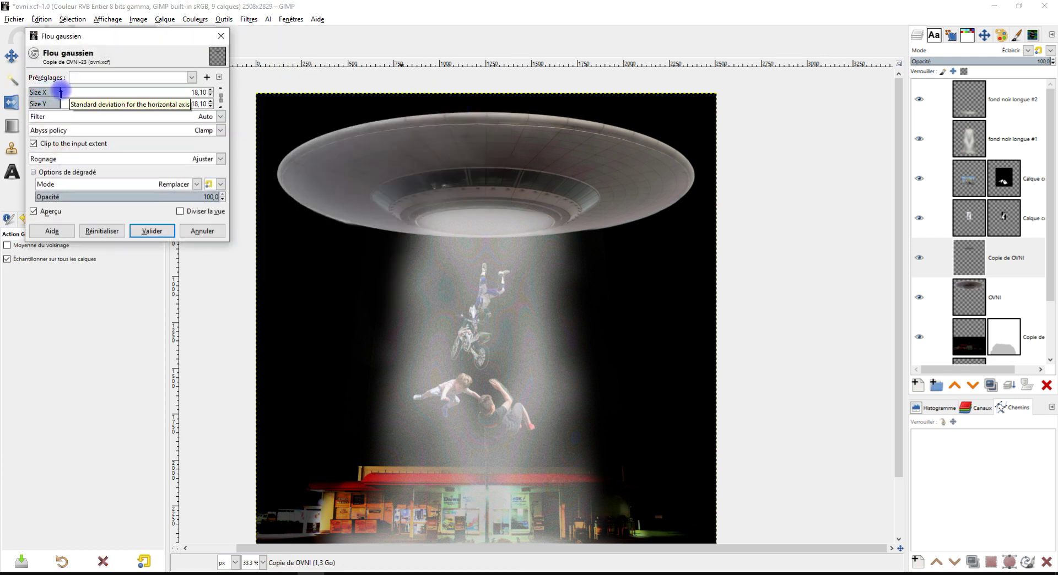
{"action": "left_click", "coordinate": [142, 231]}
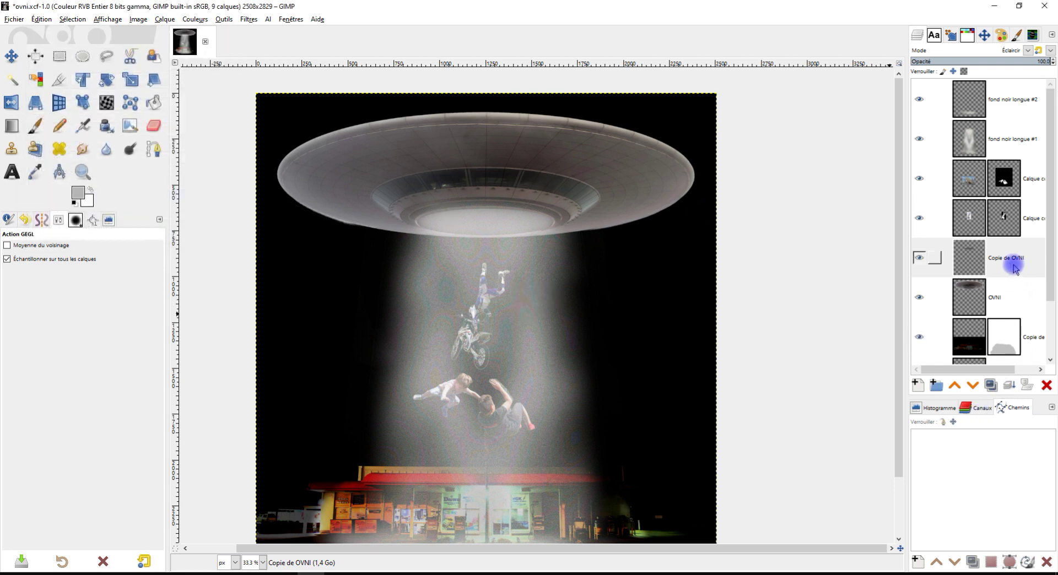
{"action": "left_click", "coordinate": [972, 264]}
- Select the Copie de OVNI pixels and colorize them at hue 0.2486, saturation 0.3786, lightness 0.832
{"action": "right_click", "coordinate": [974, 267]}
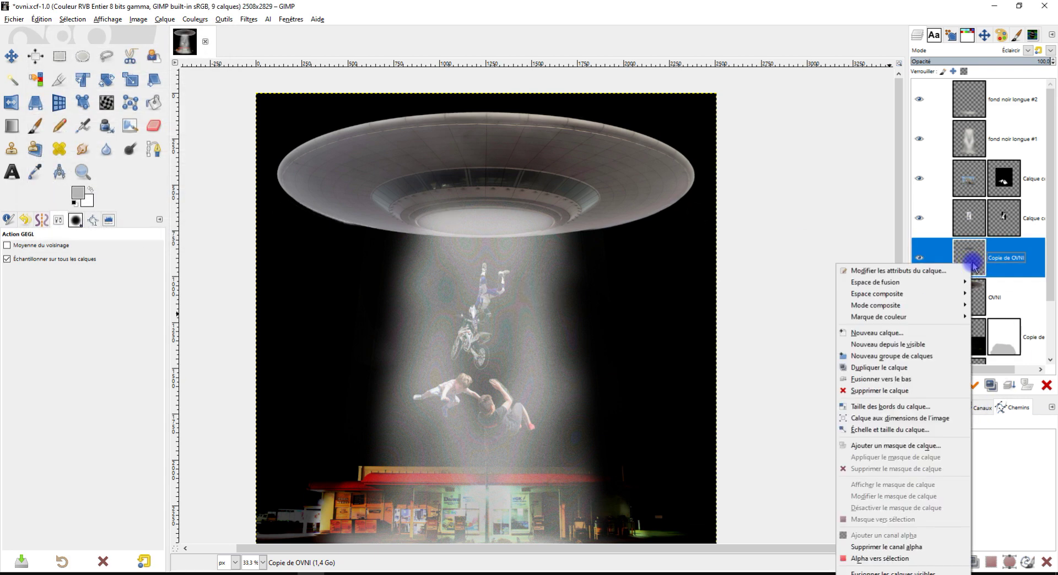
{"action": "left_click", "coordinate": [868, 556]}
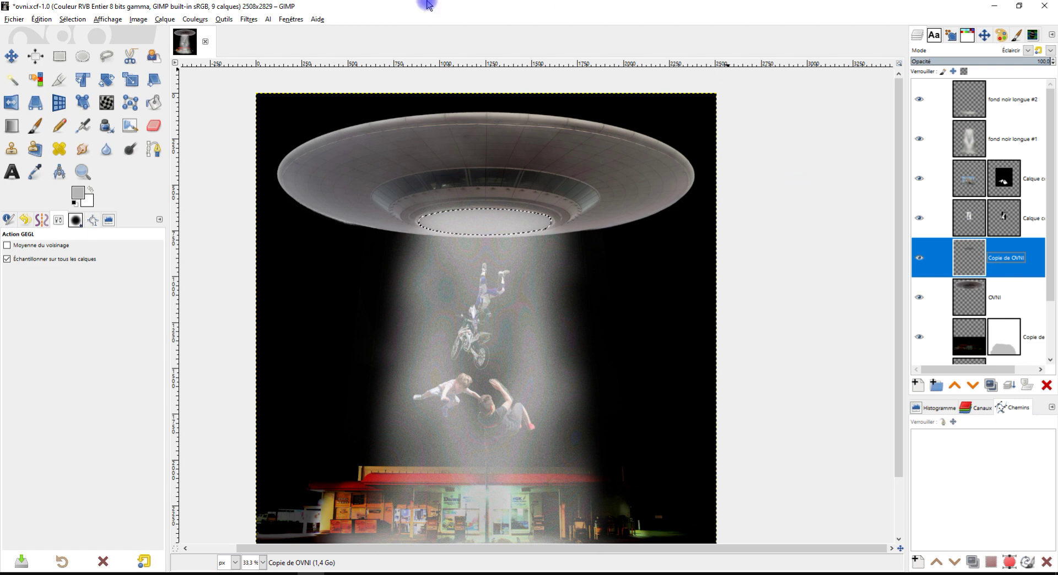
{"action": "left_click", "coordinate": [188, 20]}
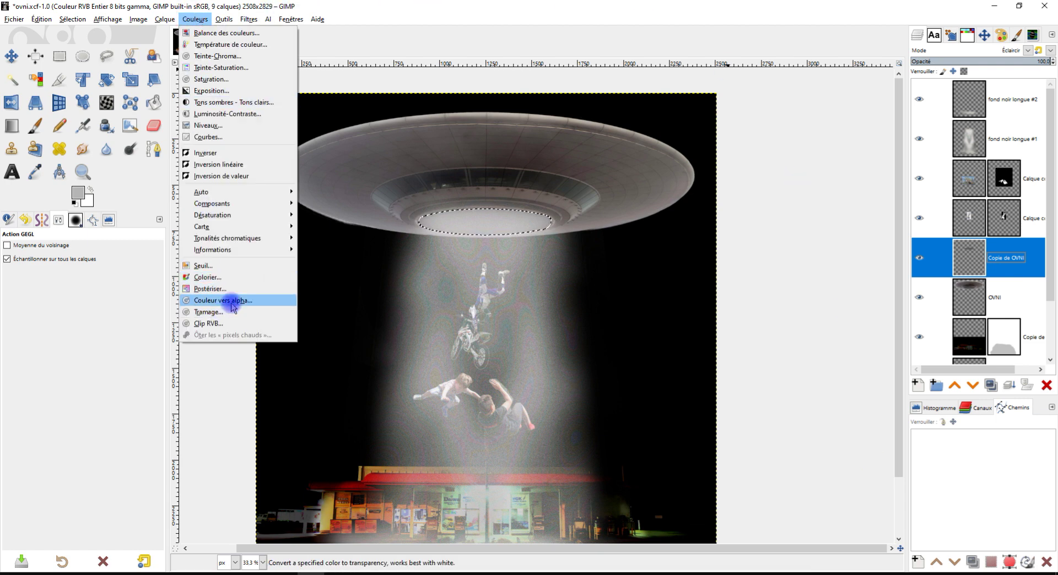
{"action": "left_click", "coordinate": [235, 278]}
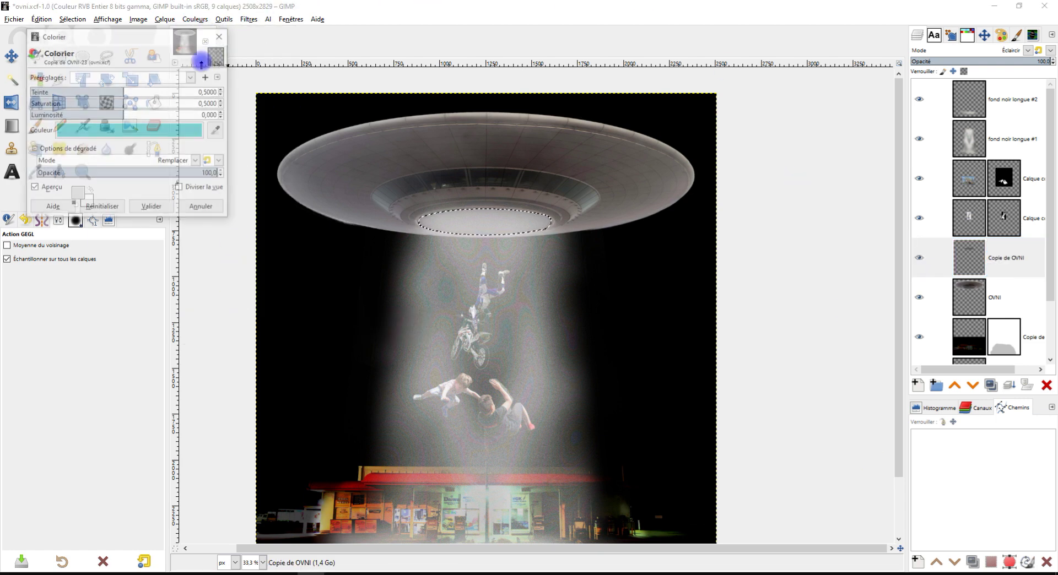
{"action": "left_click_drag", "start_coordinate": [184, 122], "coordinate": [123, 114]}
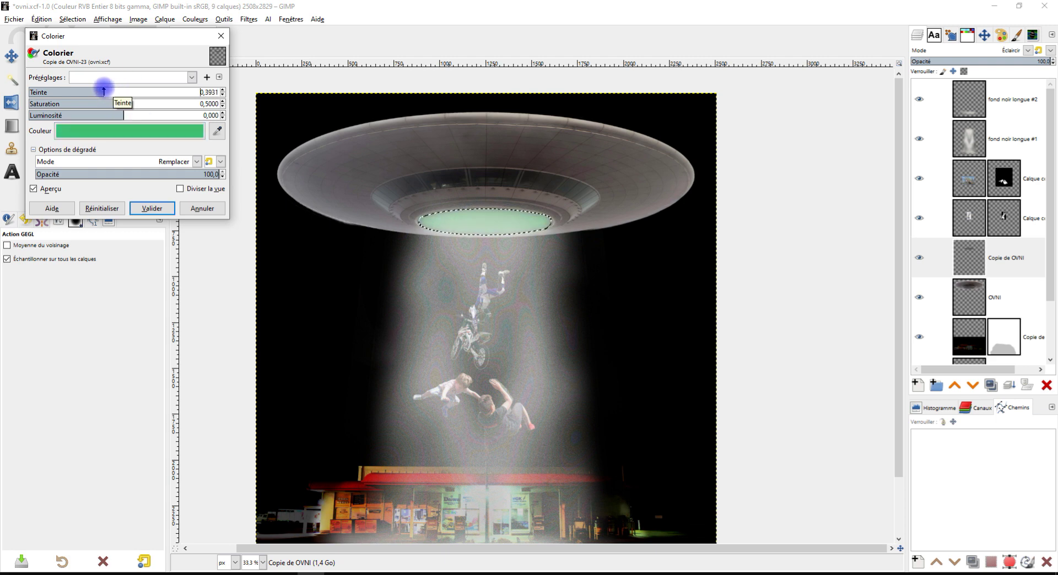
{"action": "left_click_drag", "start_coordinate": [101, 91], "coordinate": [237, 93]}
{"action": "left_click_drag", "start_coordinate": [152, 92], "coordinate": [105, 93]}
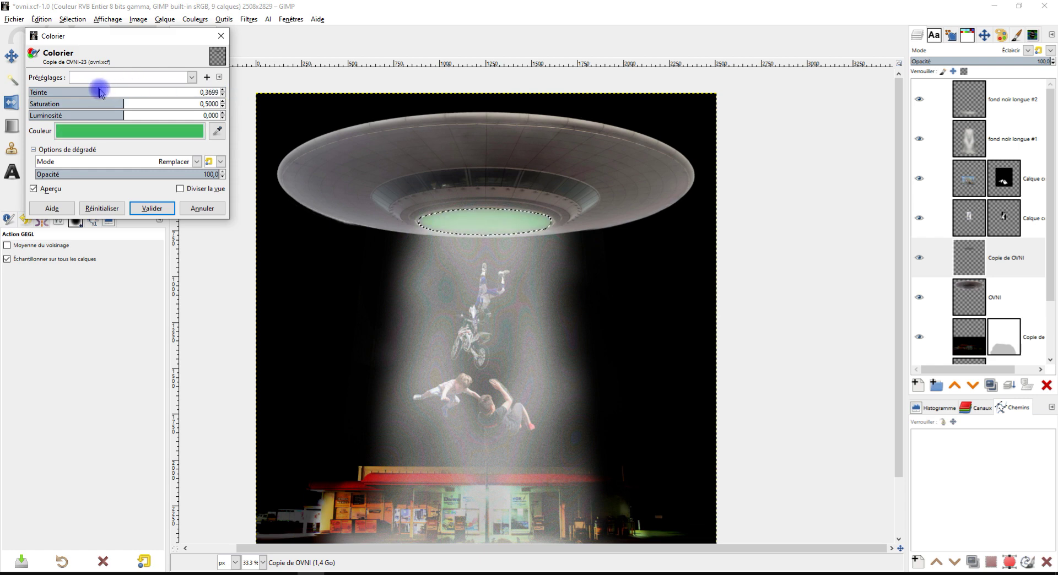
{"action": "left_click_drag", "start_coordinate": [89, 93], "coordinate": [77, 93]}
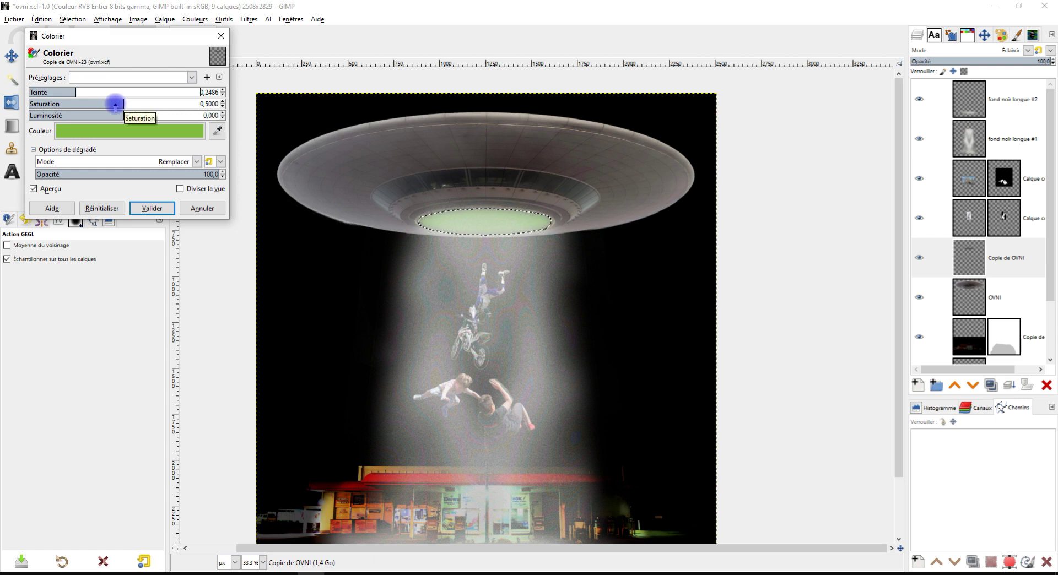
{"action": "left_click_drag", "start_coordinate": [117, 114], "coordinate": [218, 115]}
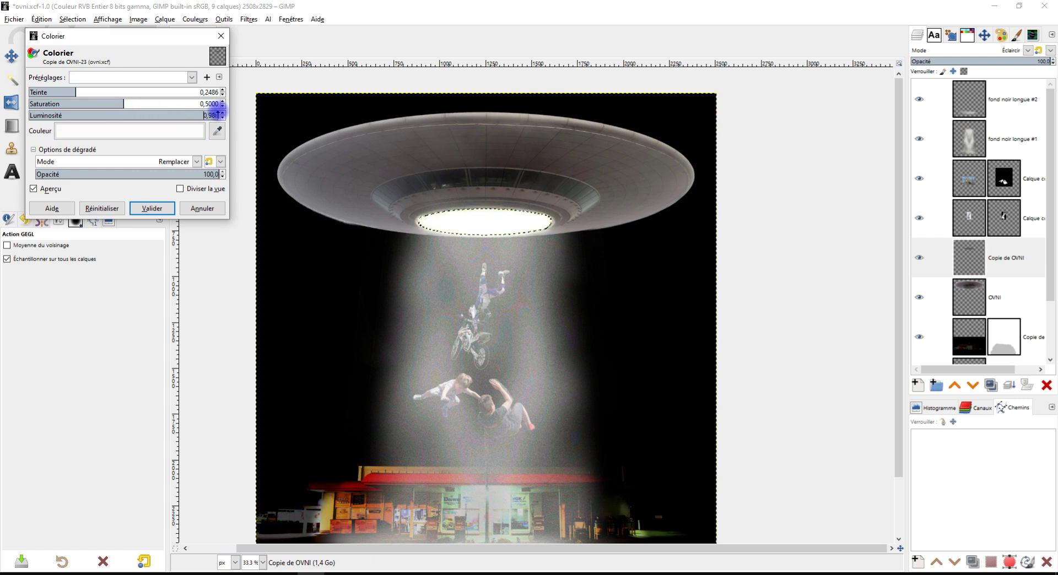
{"action": "left_click_drag", "start_coordinate": [123, 104], "coordinate": [101, 103]}
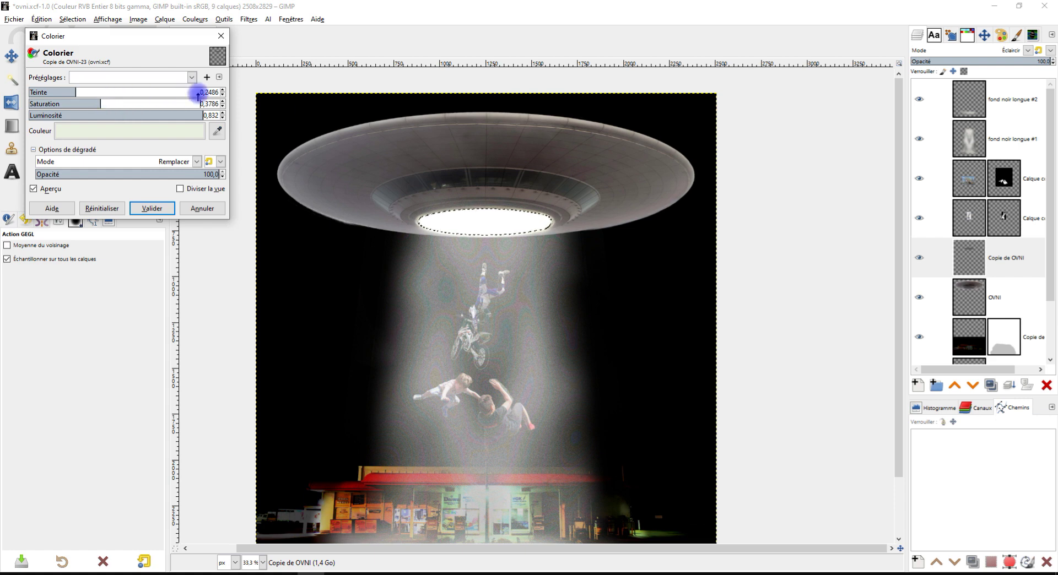
{"action": "left_click", "coordinate": [158, 209]}
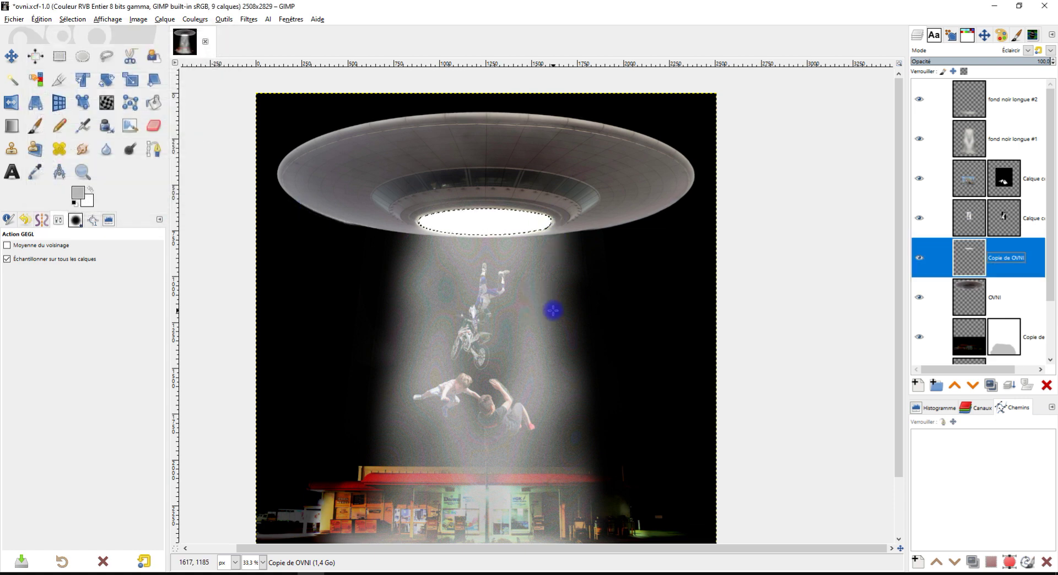
- Make fond noir longue #2 the working layer and switch to the Smudge tool
{"action": "scroll", "coordinate": [552, 310], "scroll_direction": "down", "scroll_amount": 4}
{"action": "scroll", "coordinate": [550, 314], "scroll_direction": "up", "scroll_amount": 2}
{"action": "scroll", "coordinate": [604, 332], "scroll_direction": "up", "scroll_amount": 3}
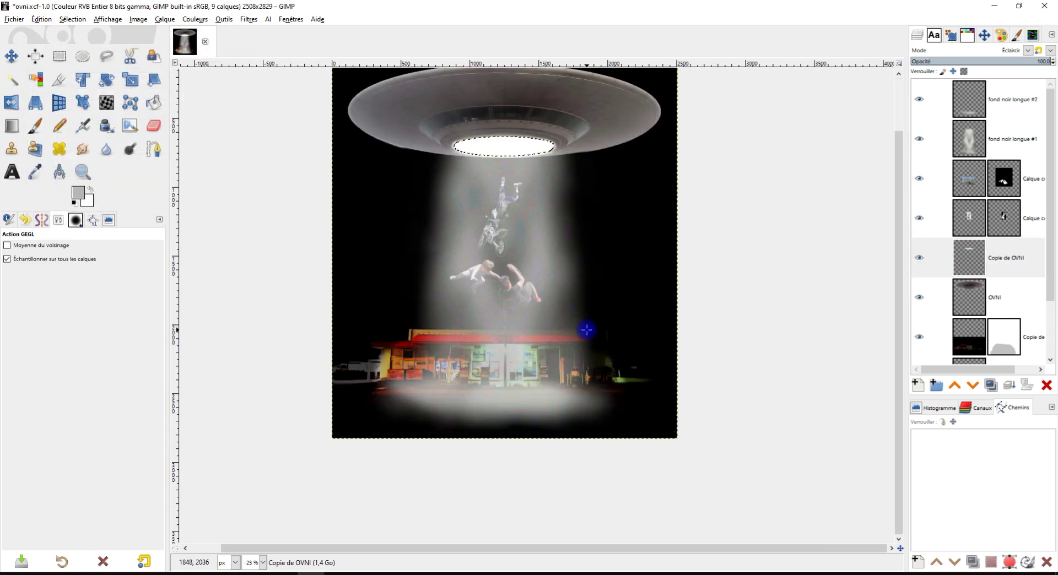
{"action": "scroll", "coordinate": [571, 380], "scroll_direction": "up", "scroll_amount": 1}
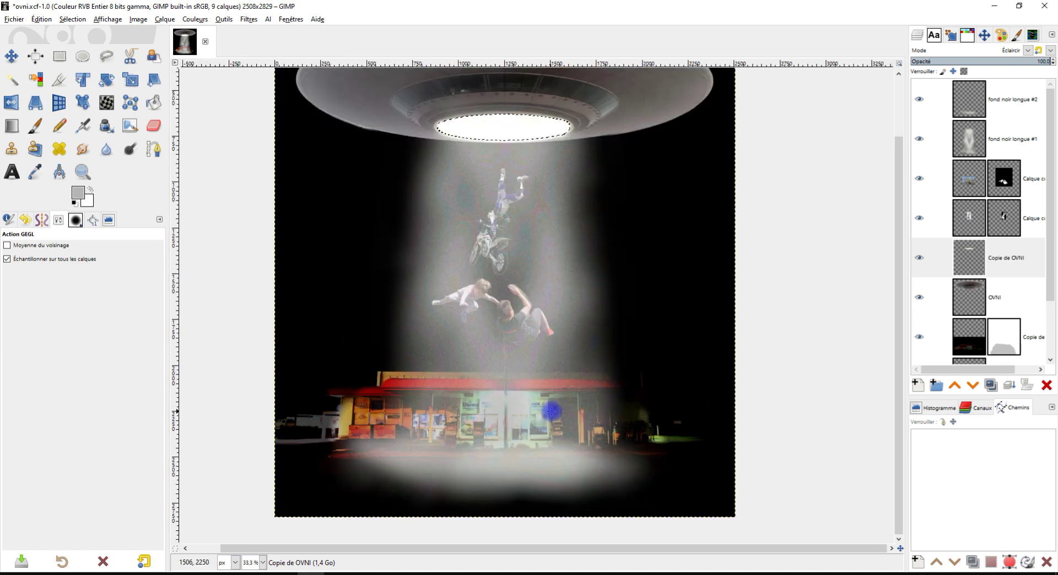
{"action": "left_click", "coordinate": [1013, 97]}
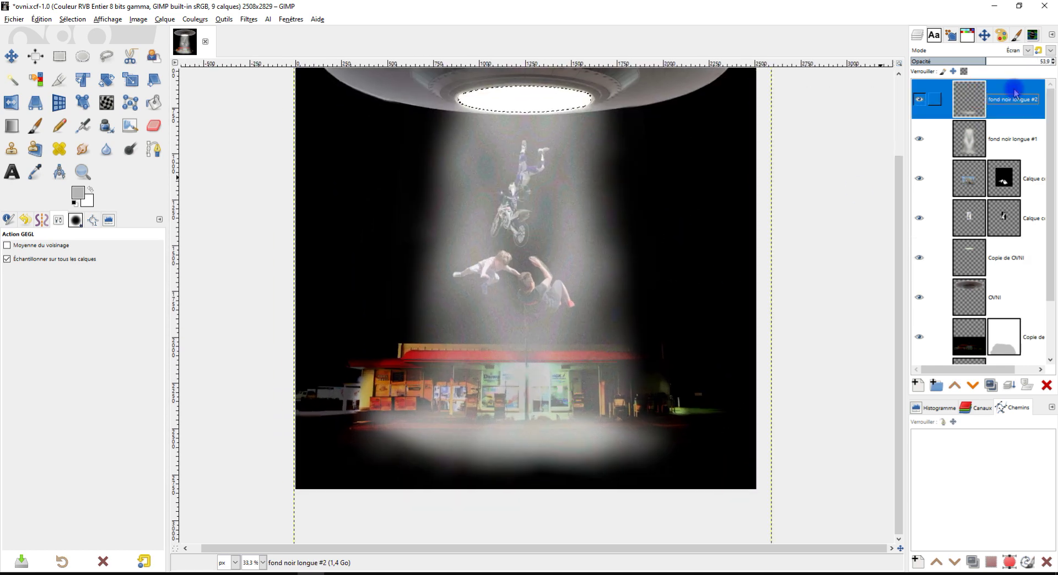
{"action": "left_click_drag", "start_coordinate": [969, 138], "coordinate": [969, 106]}
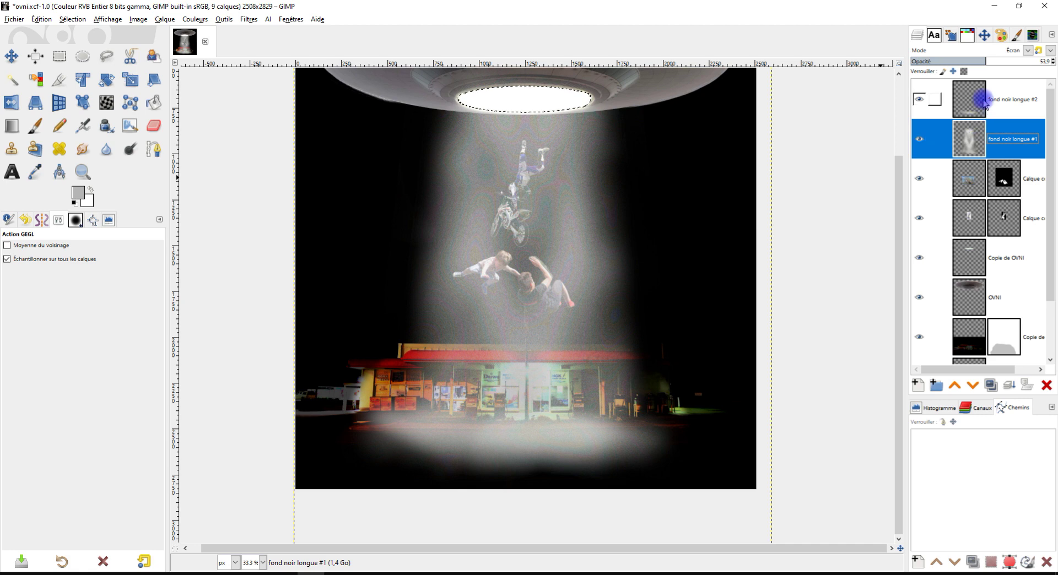
{"action": "left_click", "coordinate": [970, 107]}
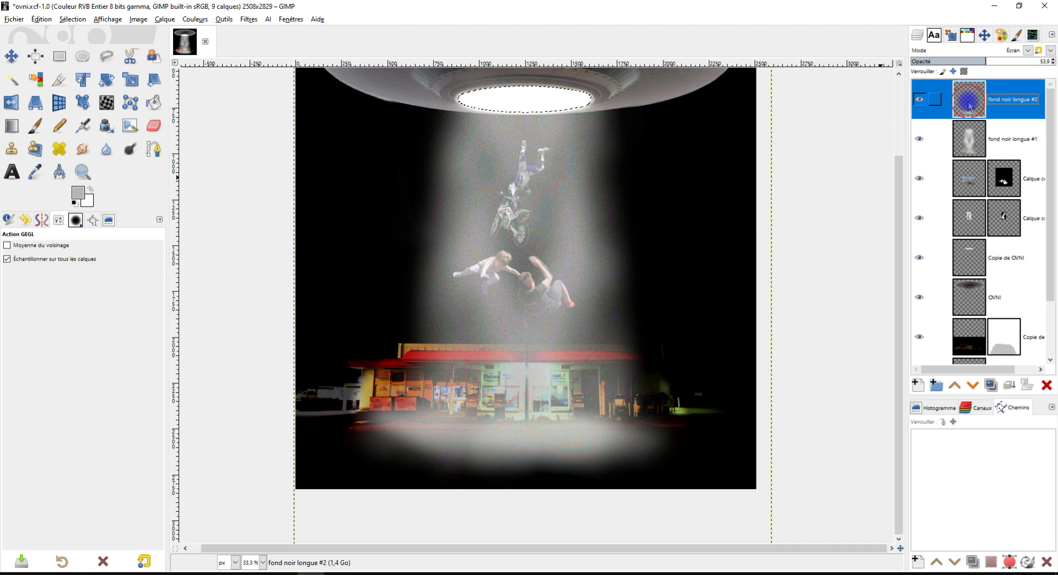
{"action": "left_click", "coordinate": [83, 149]}
- Test smudge dabs on the glow across the fond noir longue #2 and #1 layers
{"action": "left_click", "coordinate": [441, 438]}
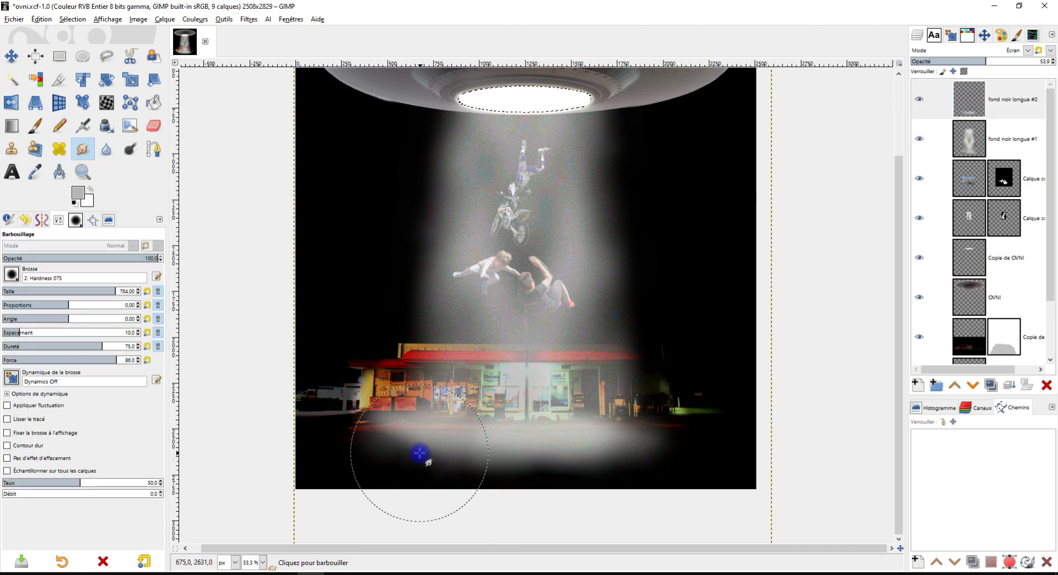
{"action": "left_click", "coordinate": [972, 102]}
{"action": "left_click", "coordinate": [463, 441]}
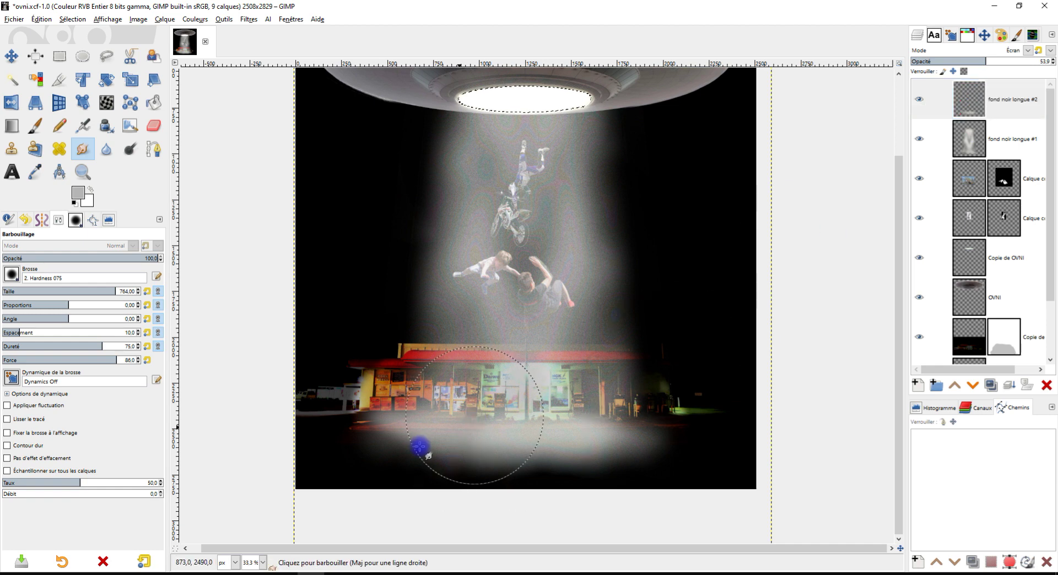
{"action": "left_click", "coordinate": [970, 137]}
{"action": "scroll", "coordinate": [380, 468], "scroll_direction": "up", "scroll_amount": 1}
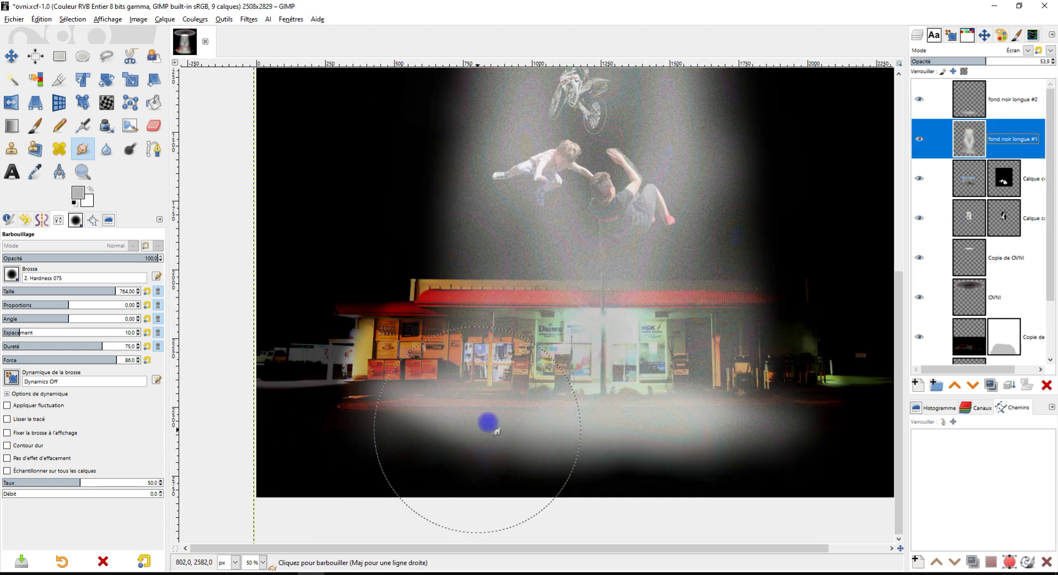
{"action": "left_click", "coordinate": [498, 405]}
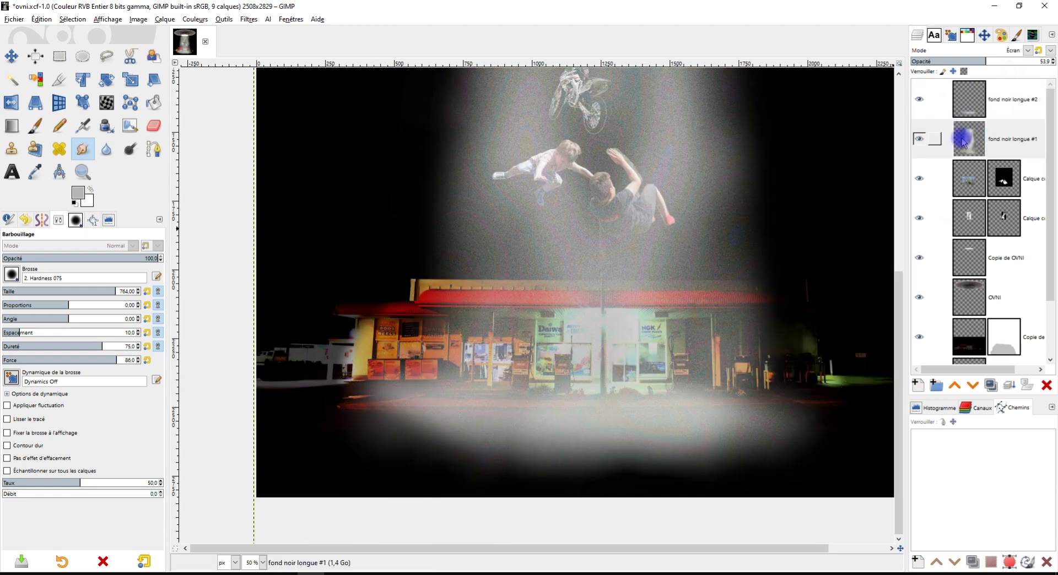
{"action": "left_click", "coordinate": [1016, 140]}
- Check the glow layers' visibility and set the smudge brush size to 251
{"action": "left_click", "coordinate": [918, 99]}
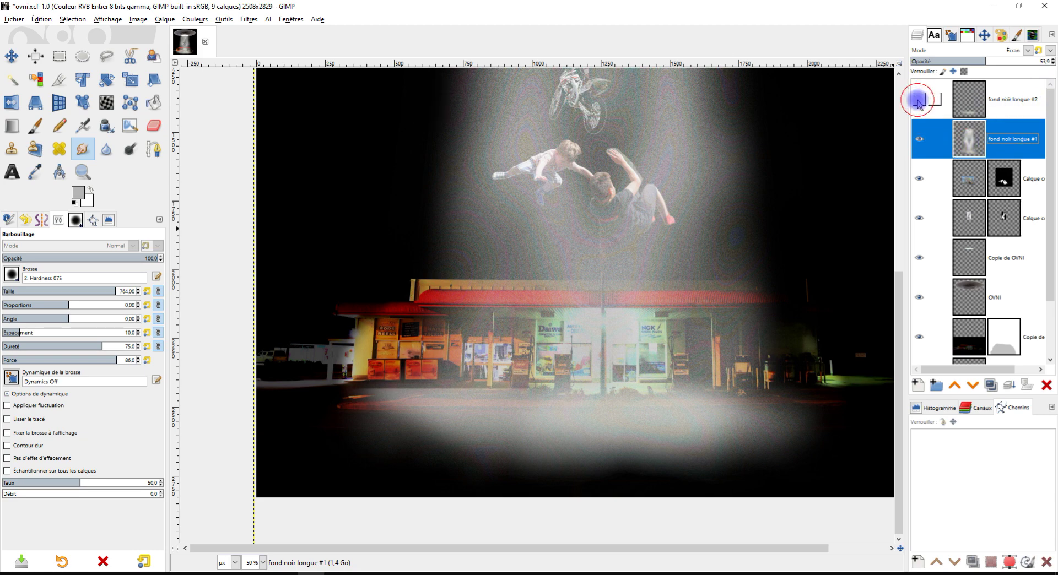
{"action": "left_click", "coordinate": [918, 100]}
{"action": "left_click", "coordinate": [969, 99]}
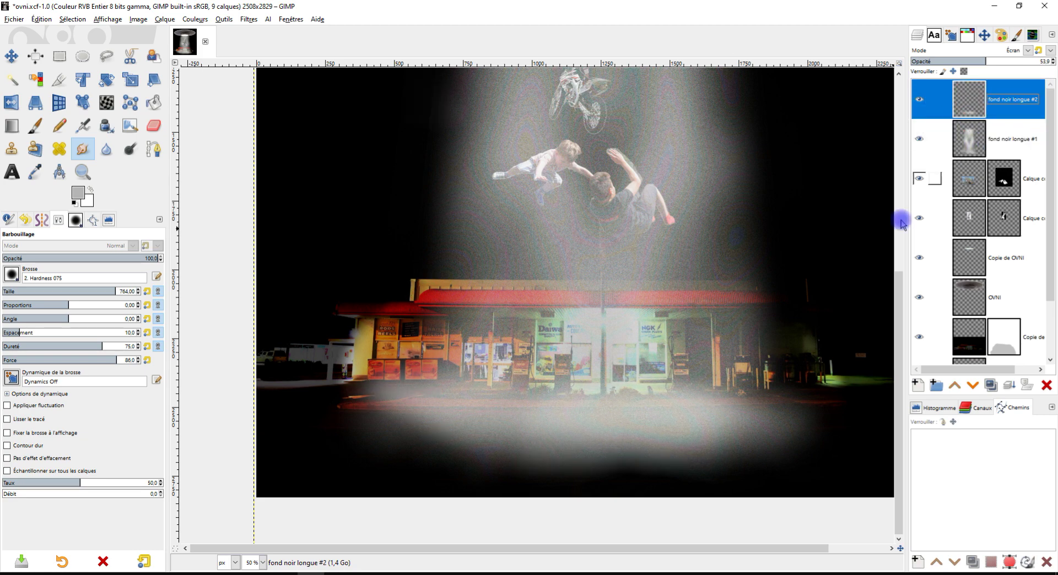
{"action": "left_click", "coordinate": [60, 295]}
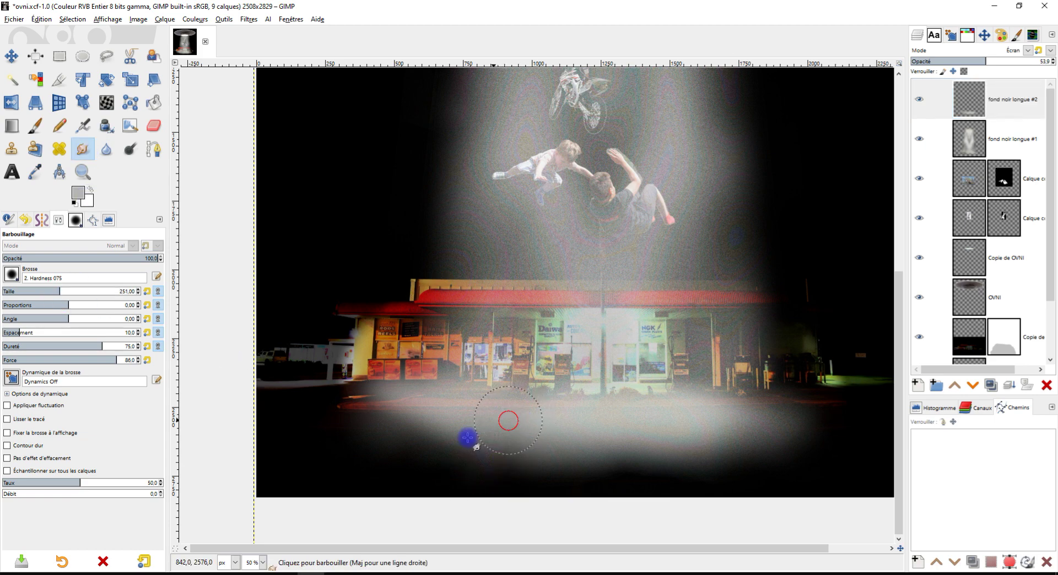
{"action": "left_click", "coordinate": [918, 99]}
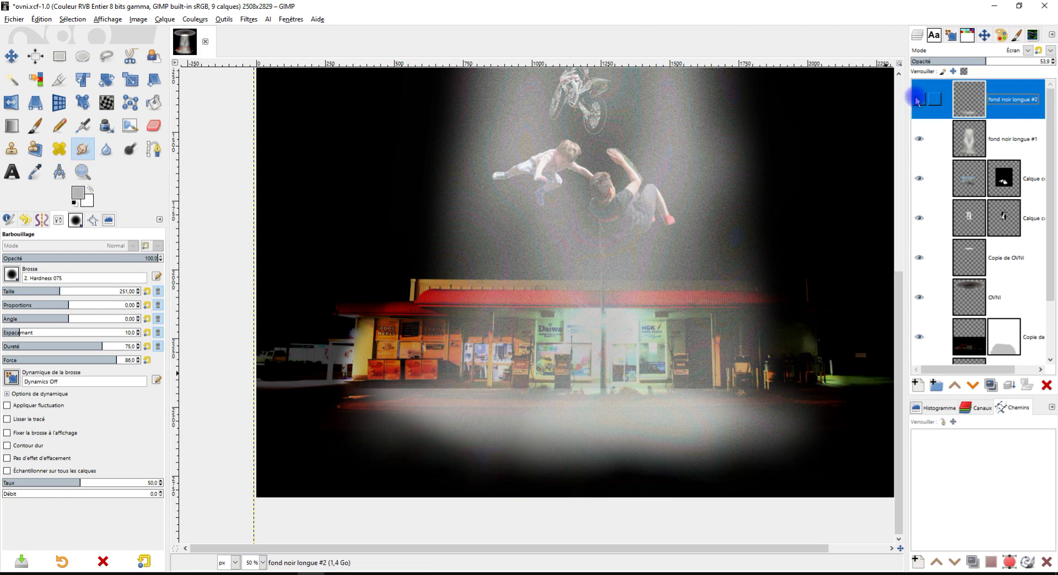
{"action": "left_click", "coordinate": [918, 139]}
{"action": "left_click", "coordinate": [918, 99]}
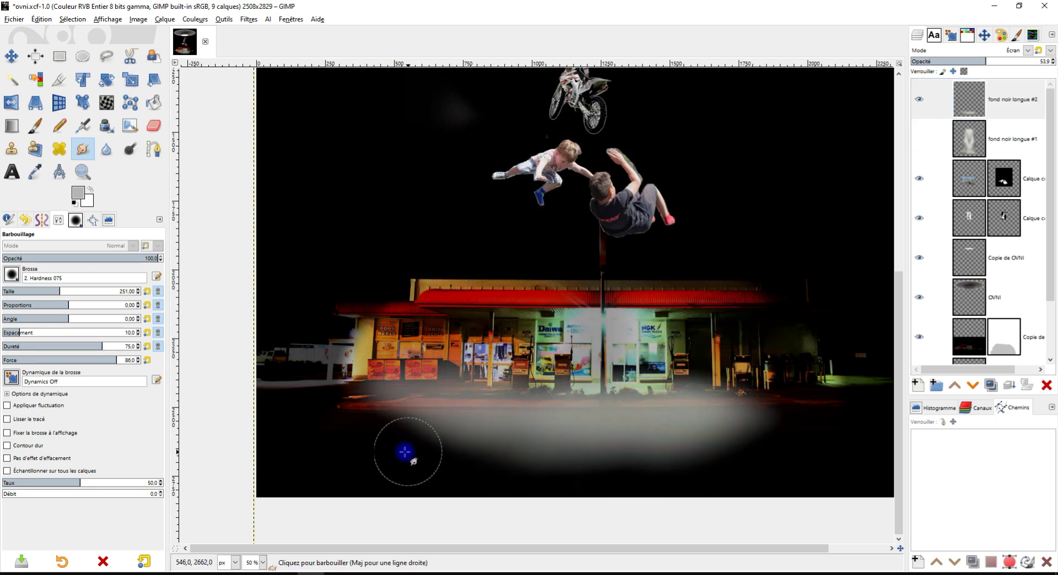
- Invert the selection, show fond noir longue #1 again, and enlarge the brush to 566
{"action": "left_click", "coordinate": [72, 19]}
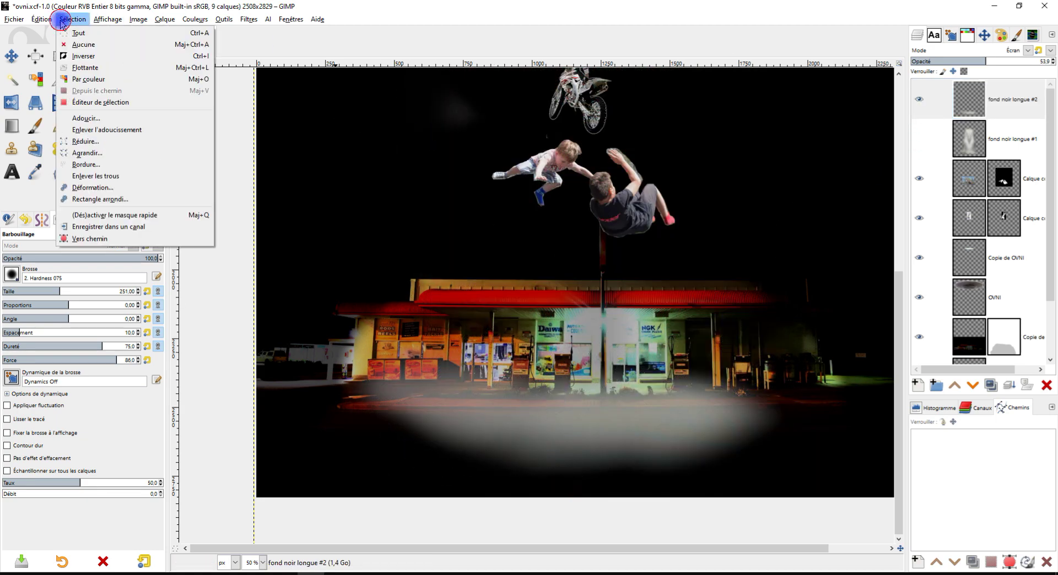
{"action": "left_click", "coordinate": [82, 55]}
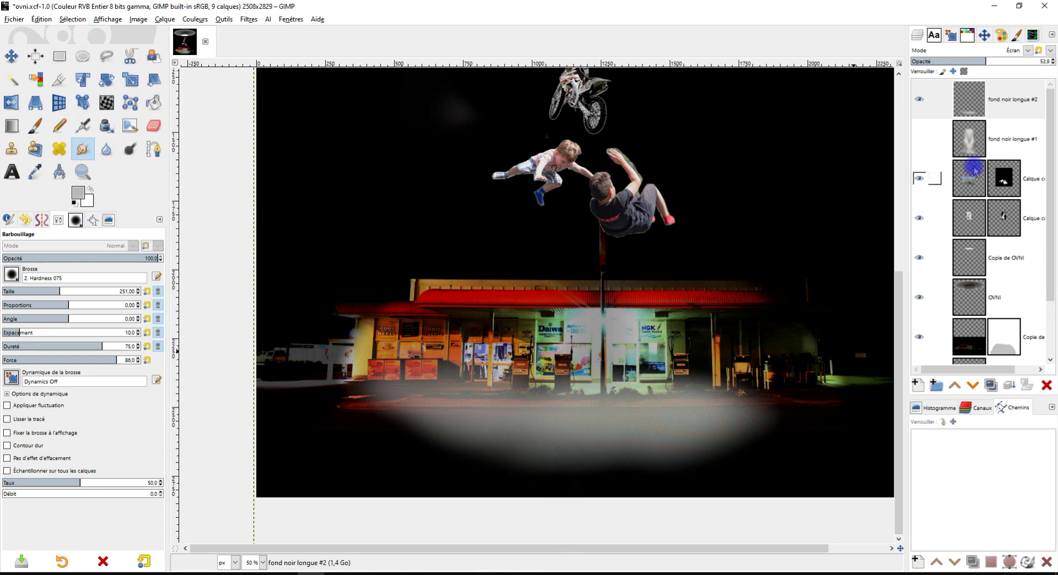
{"action": "left_click", "coordinate": [916, 148]}
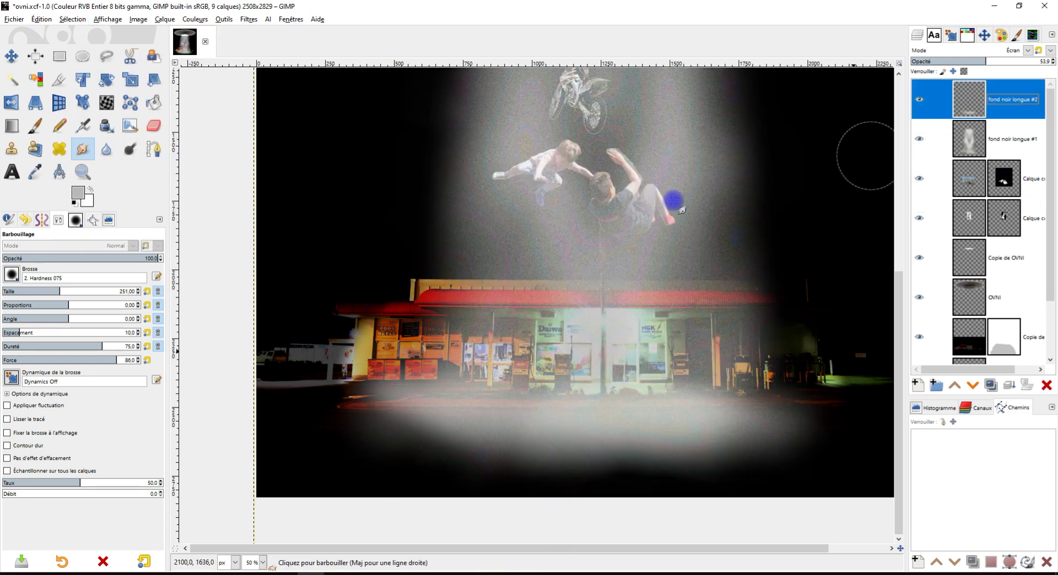
{"action": "left_click", "coordinate": [97, 291]}
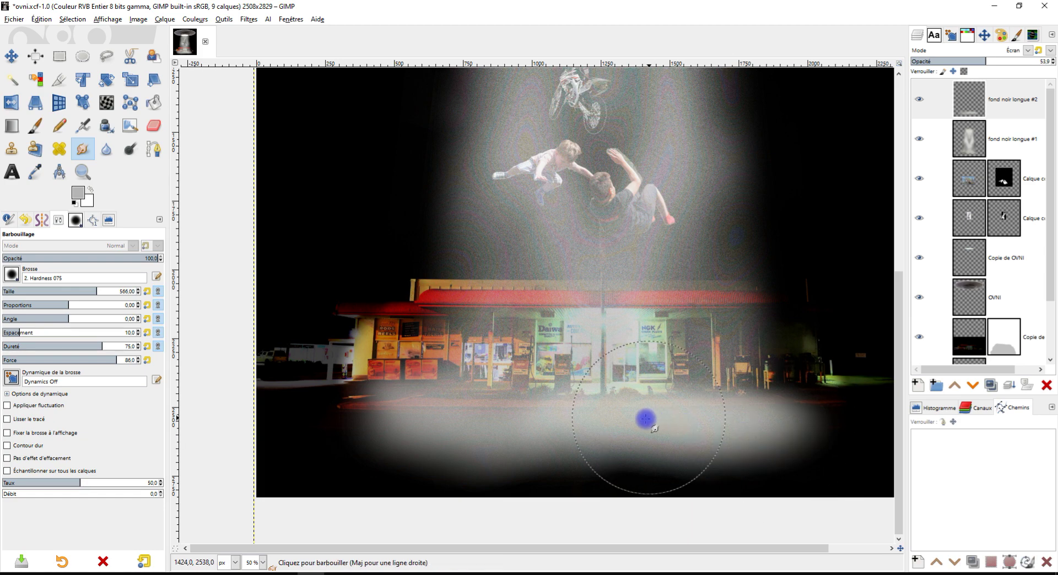
- Smear the glow pool's lower edge down-left and rightward, then save ovni.xcf
{"action": "left_click_drag", "start_coordinate": [584, 446], "coordinate": [521, 508]}
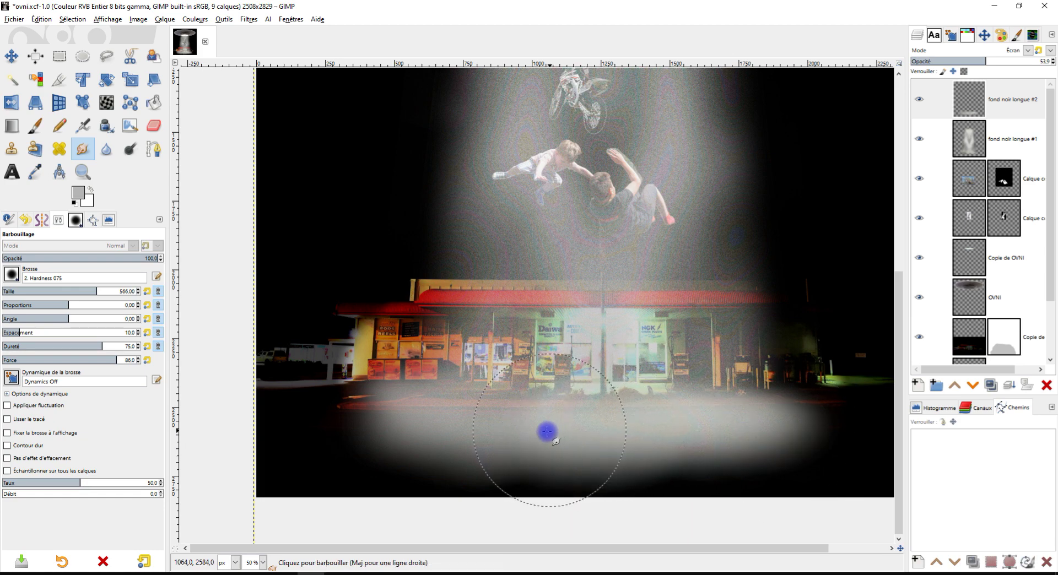
{"action": "left_click_drag", "start_coordinate": [433, 507], "coordinate": [632, 533]}
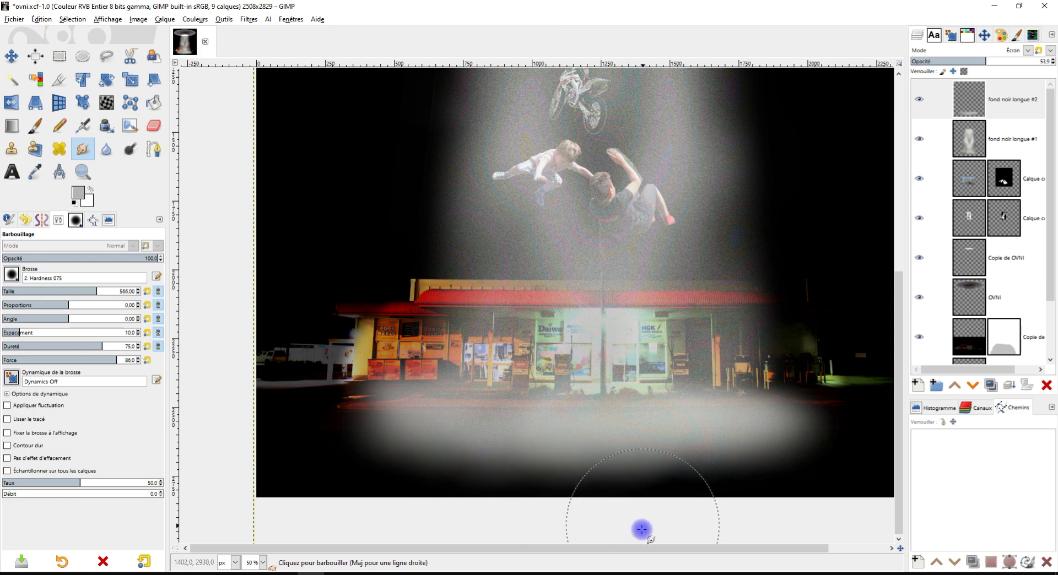
{"action": "scroll", "coordinate": [522, 494], "scroll_direction": "down", "scroll_amount": 2}
{"action": "scroll", "coordinate": [550, 463], "scroll_direction": "up", "scroll_amount": 1}
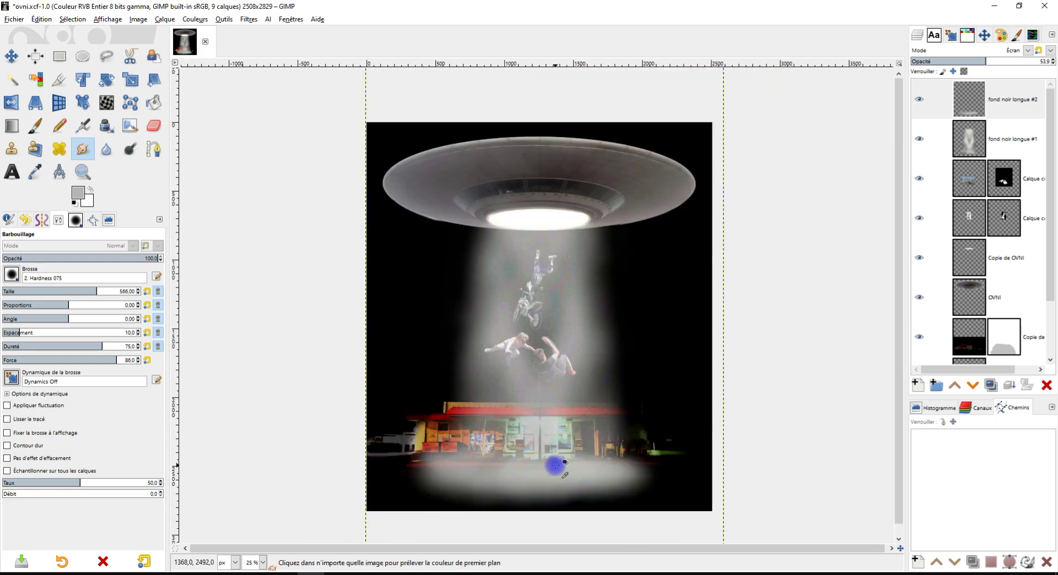
{"action": "scroll", "coordinate": [550, 462], "scroll_direction": "down", "scroll_amount": 1}
{"action": "key", "text": "ctrl+s"}
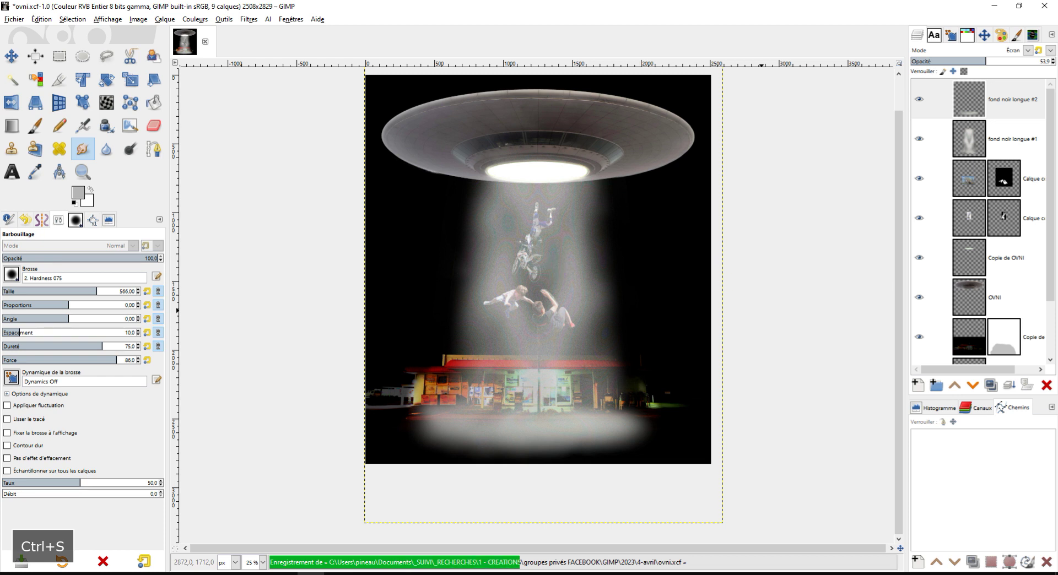
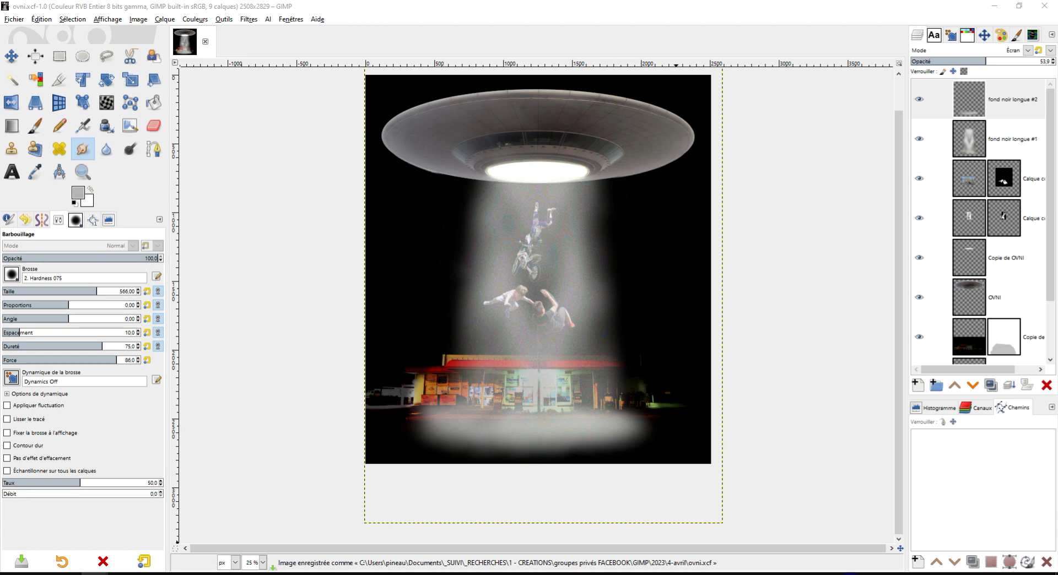
- Rename the fond noir longue #2 layer to 'renfot de faisceau'
{"action": "scroll", "coordinate": [544, 266], "scroll_direction": "up", "scroll_amount": 2}
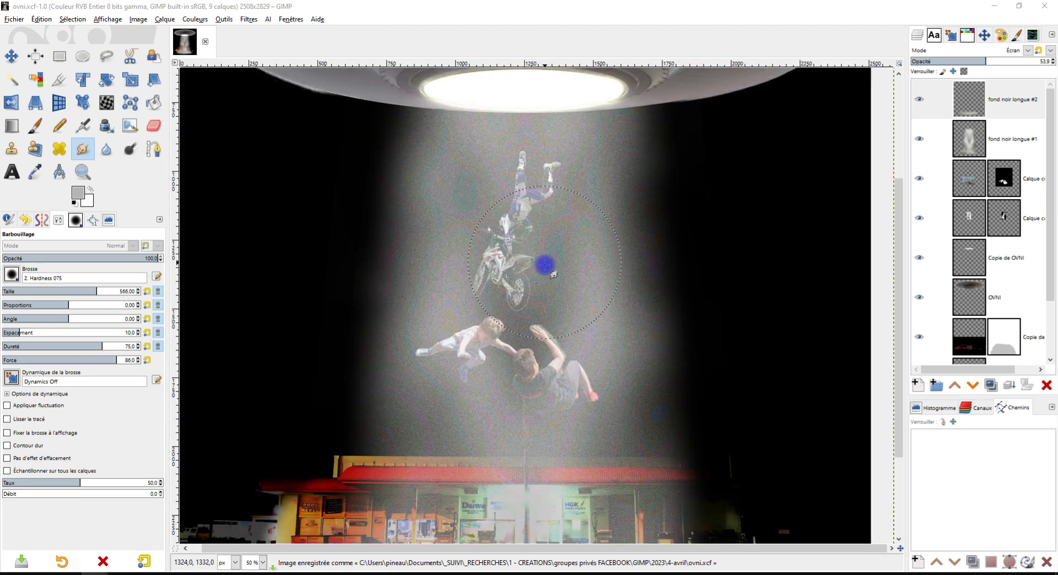
{"action": "scroll", "coordinate": [578, 337], "scroll_direction": "down", "scroll_amount": 1}
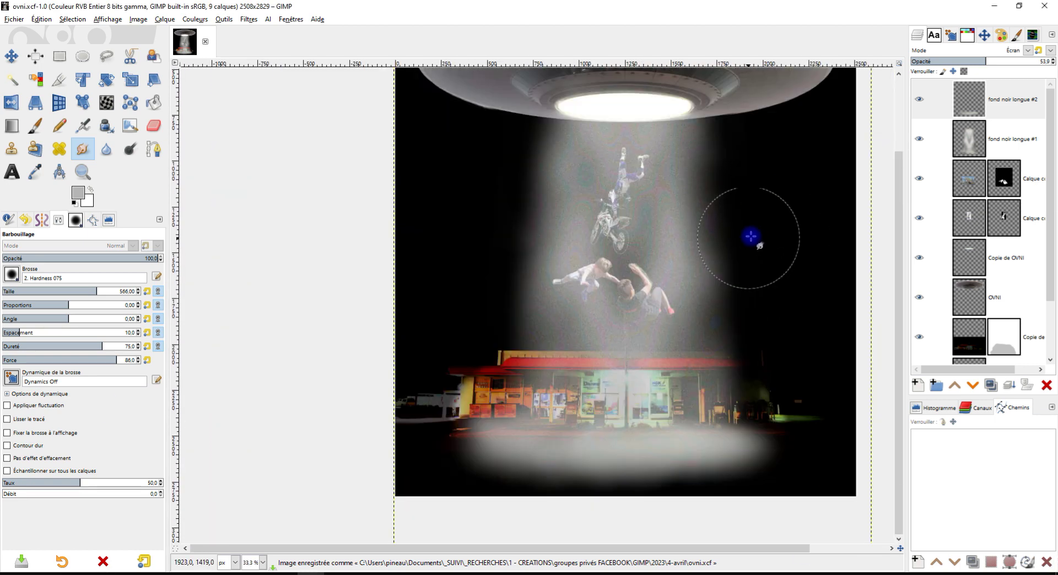
{"action": "left_click_drag", "start_coordinate": [750, 237], "coordinate": [668, 283]}
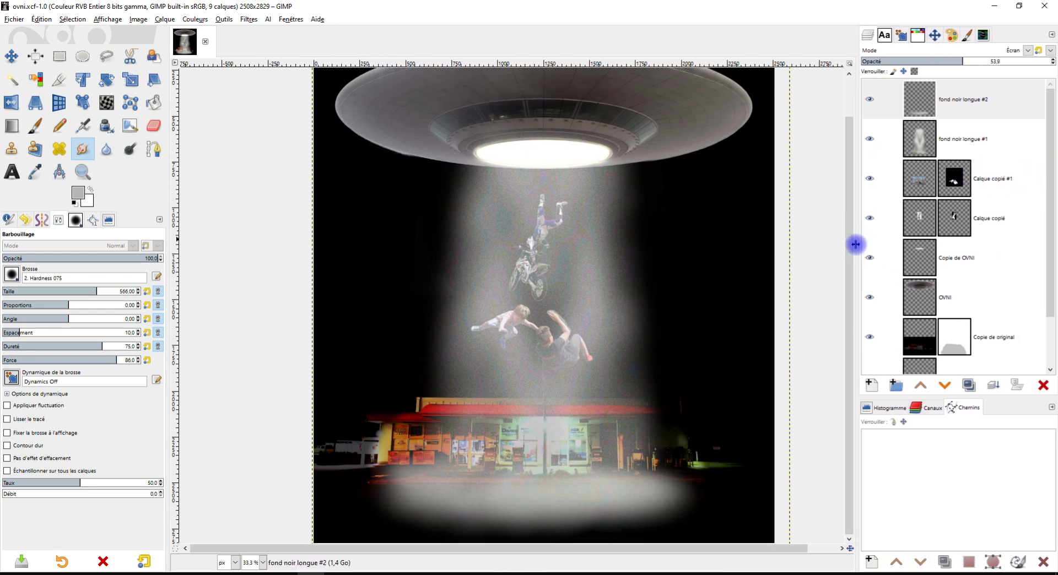
{"action": "double_click", "coordinate": [1030, 99]}
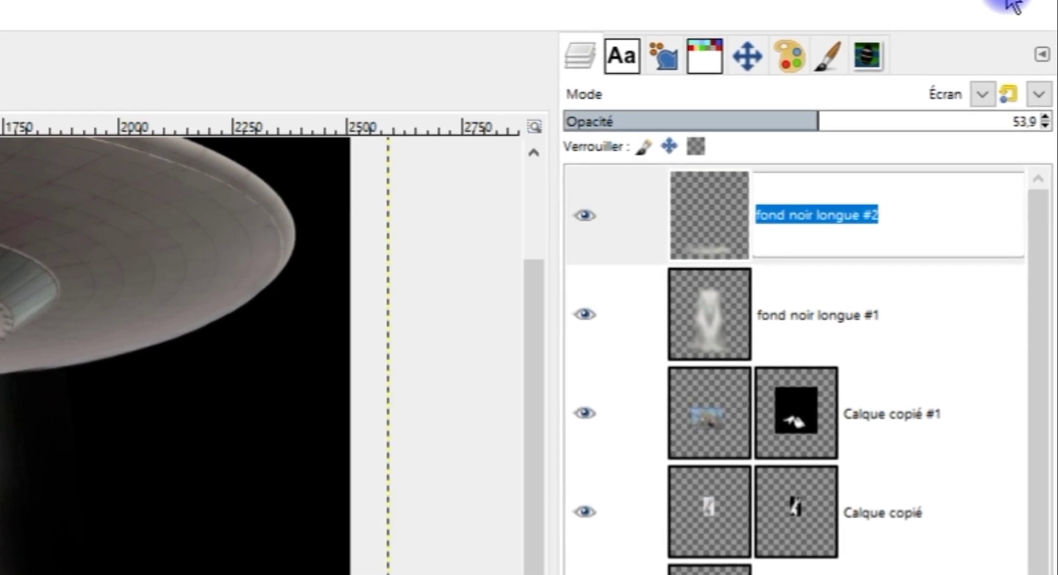
{"action": "type", "text": "R"}
{"action": "key", "text": "BackSpace"}
{"action": "type", "text": "renfot de fa"}
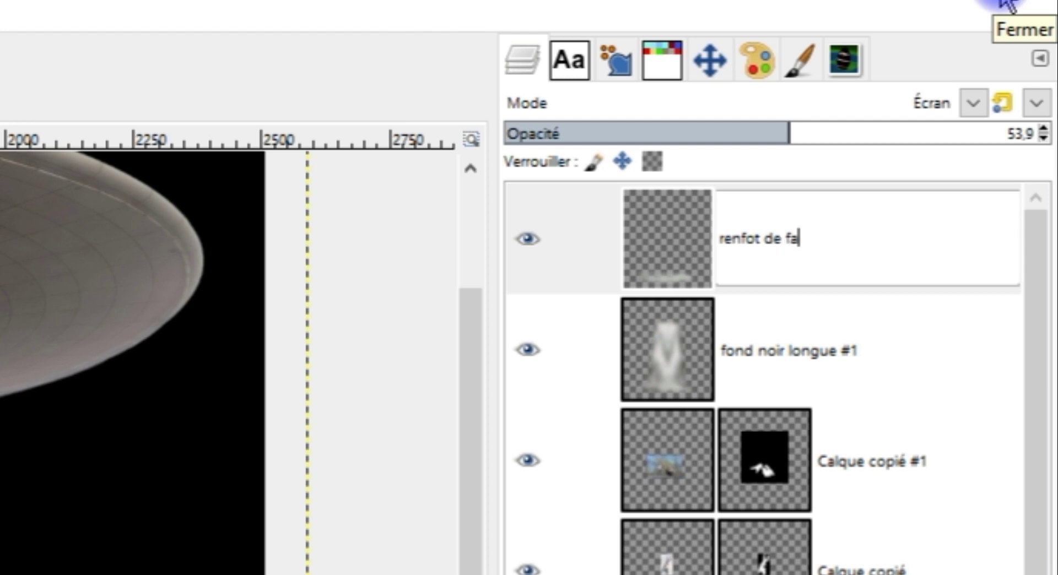
{"action": "type", "text": "isceau"}
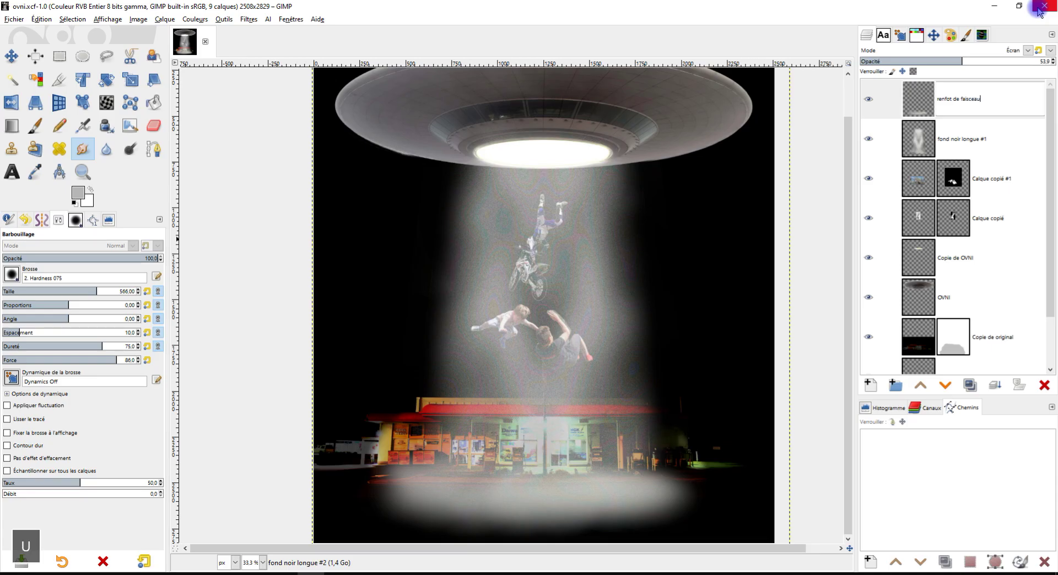
{"action": "key", "text": "Return"}
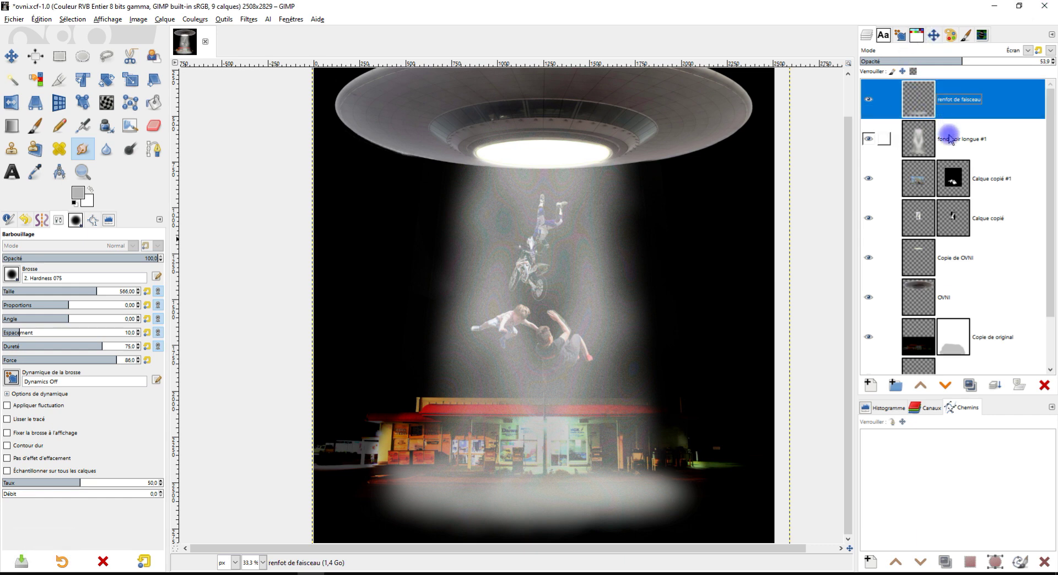
- Rename the fond noir longue #1 layer to 'faisceau'
{"action": "double_click", "coordinate": [949, 141]}
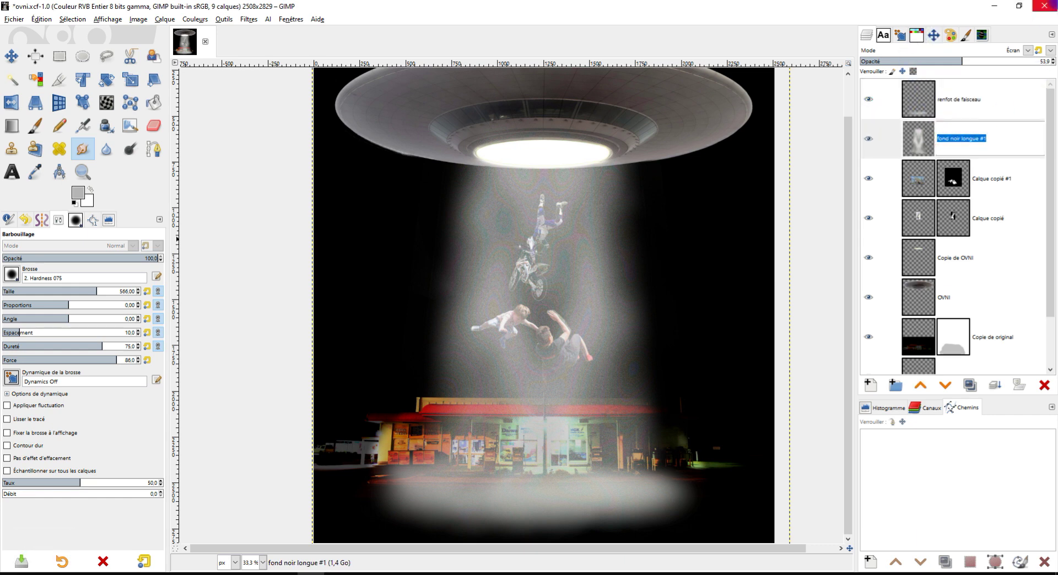
{"action": "type", "text": "faisceau"}
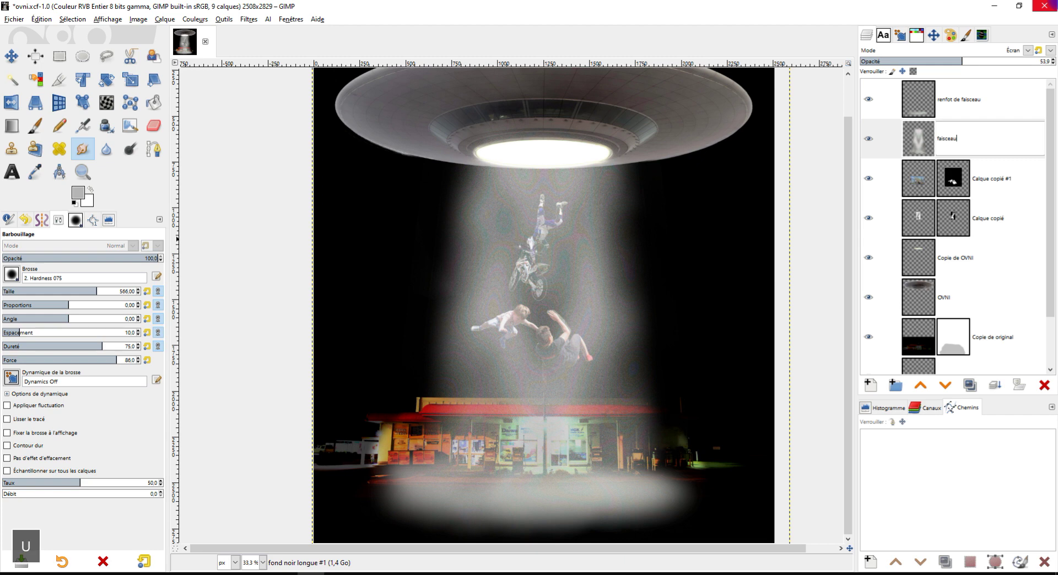
{"action": "key", "text": "Return"}
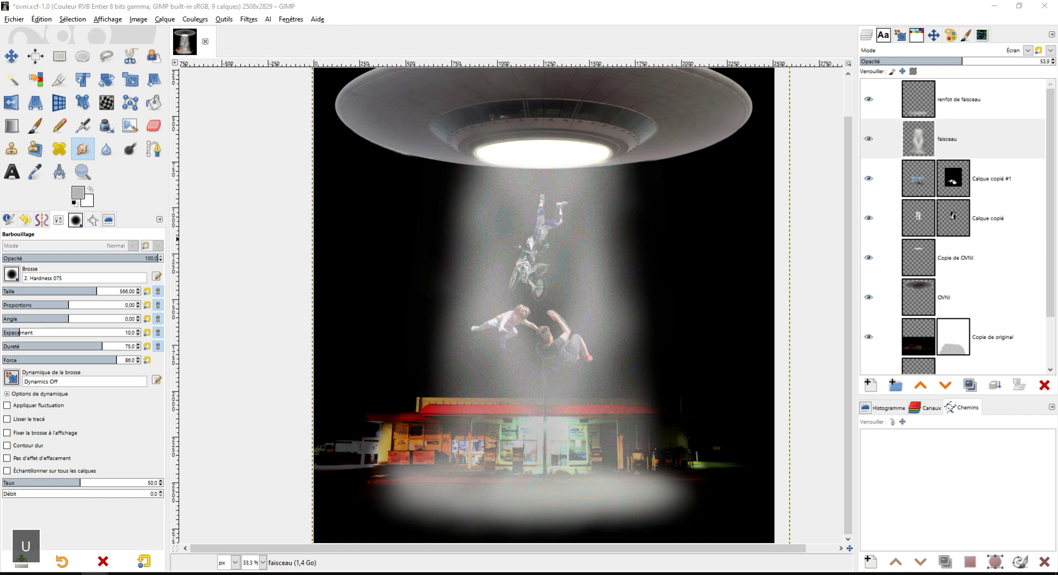
{"action": "key", "text": "Return"}
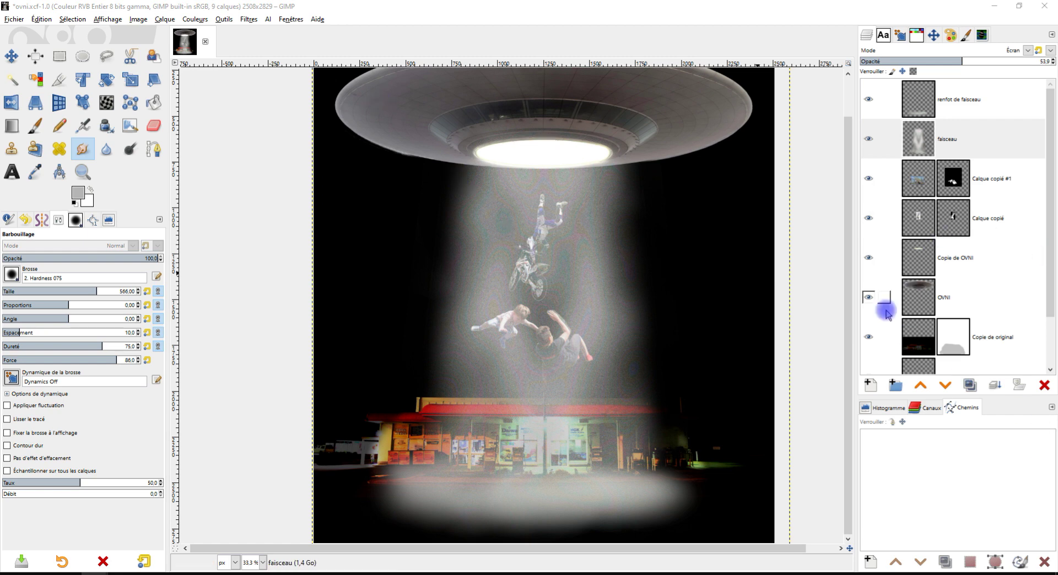
- Enlarge the faisceau layer with Layer to Image Size
{"action": "scroll", "coordinate": [648, 347], "scroll_direction": "down", "scroll_amount": 1}
{"action": "scroll", "coordinate": [648, 347], "scroll_direction": "up", "scroll_amount": 1}
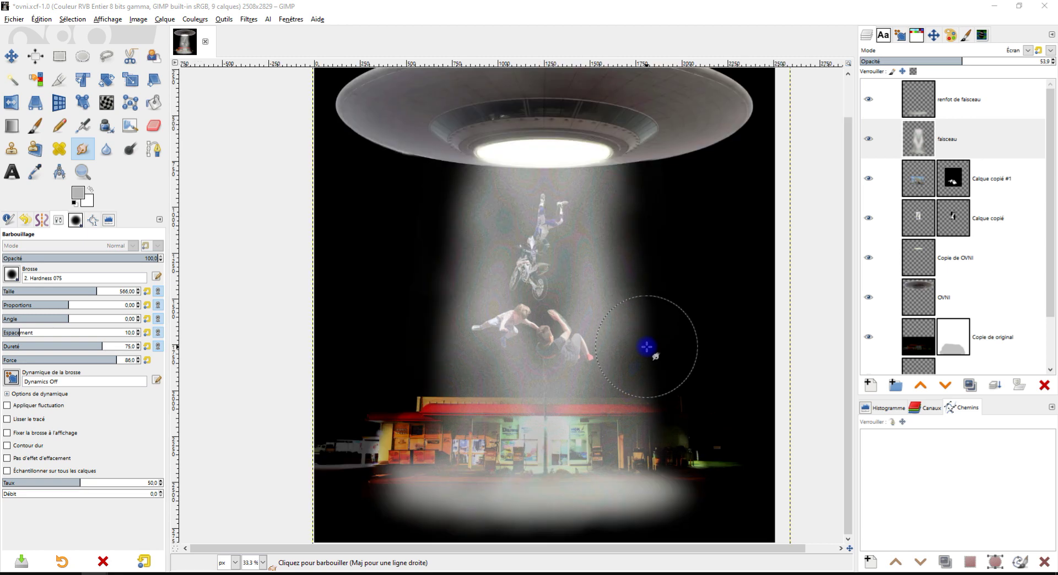
{"action": "scroll", "coordinate": [633, 355], "scroll_direction": "down", "scroll_amount": 1}
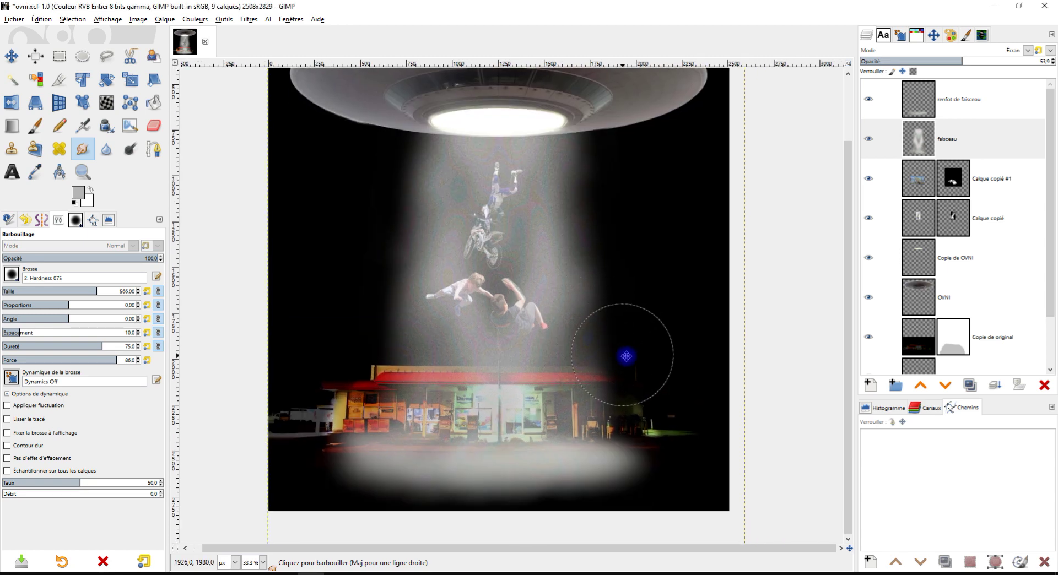
{"action": "scroll", "coordinate": [633, 355], "scroll_direction": "up", "scroll_amount": 1}
{"action": "right_click", "coordinate": [925, 138]}
{"action": "left_click", "coordinate": [1003, 296]}
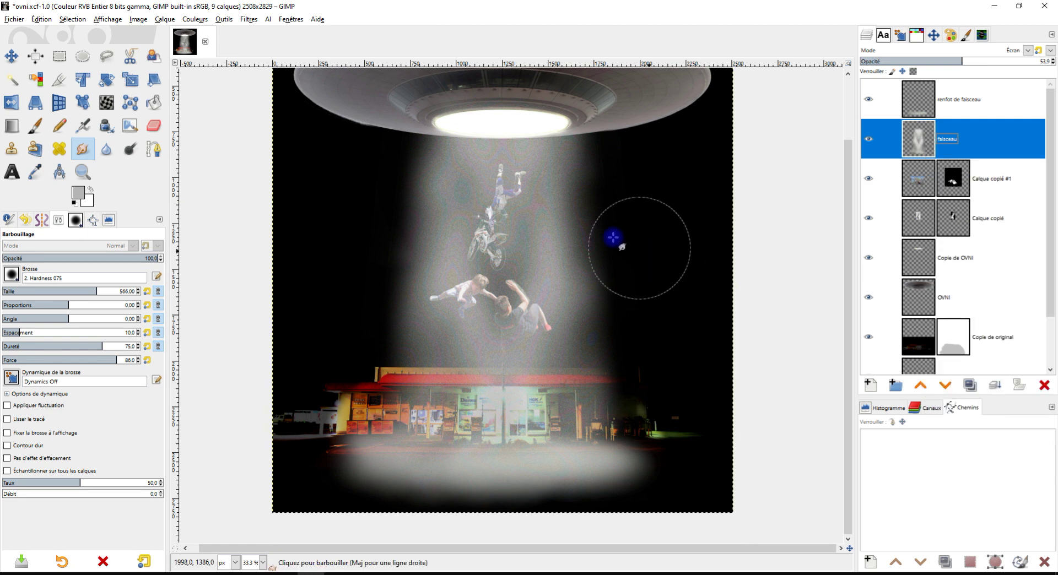
- Rename the Calque copié #1 layer to 'enfants'
{"action": "scroll", "coordinate": [623, 231], "scroll_direction": "down", "scroll_amount": 1}
{"action": "scroll", "coordinate": [586, 243], "scroll_direction": "up", "scroll_amount": 1}
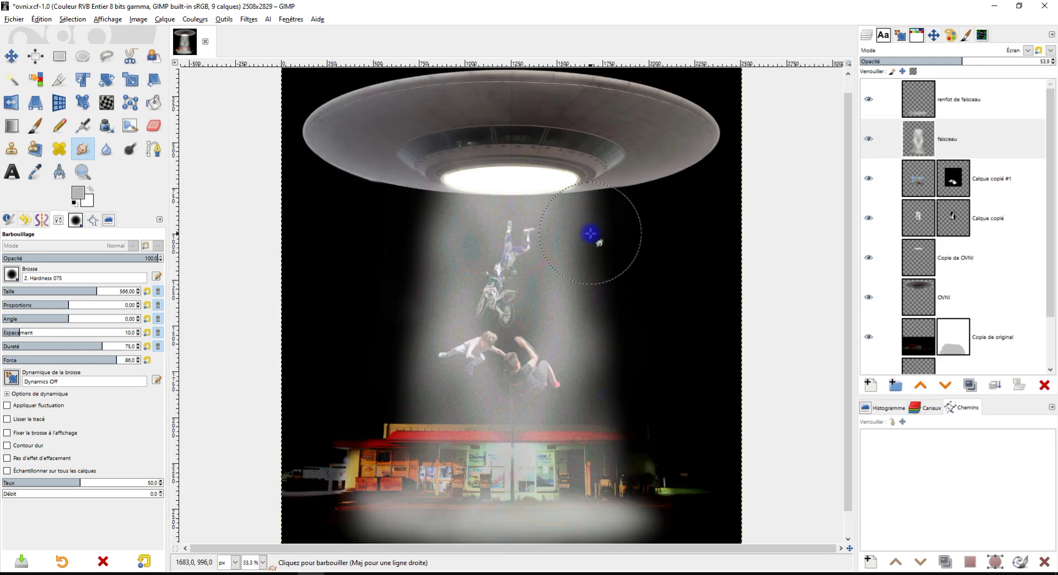
{"action": "scroll", "coordinate": [606, 241], "scroll_direction": "down", "scroll_amount": 1}
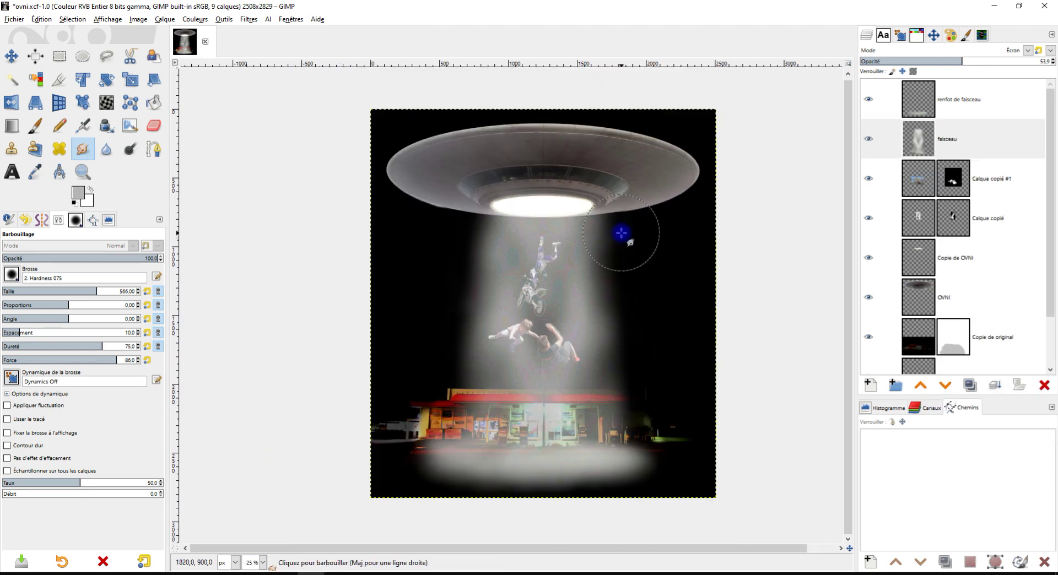
{"action": "scroll", "coordinate": [611, 238], "scroll_direction": "up", "scroll_amount": 1}
{"action": "scroll", "coordinate": [609, 238], "scroll_direction": "down", "scroll_amount": 1}
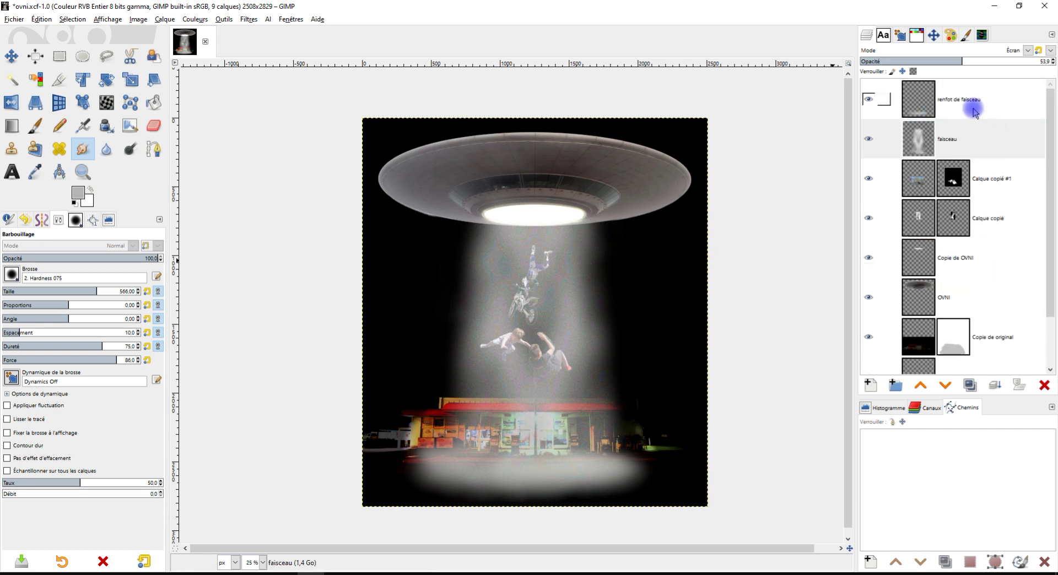
{"action": "left_click", "coordinate": [868, 179]}
{"action": "left_click", "coordinate": [868, 180]}
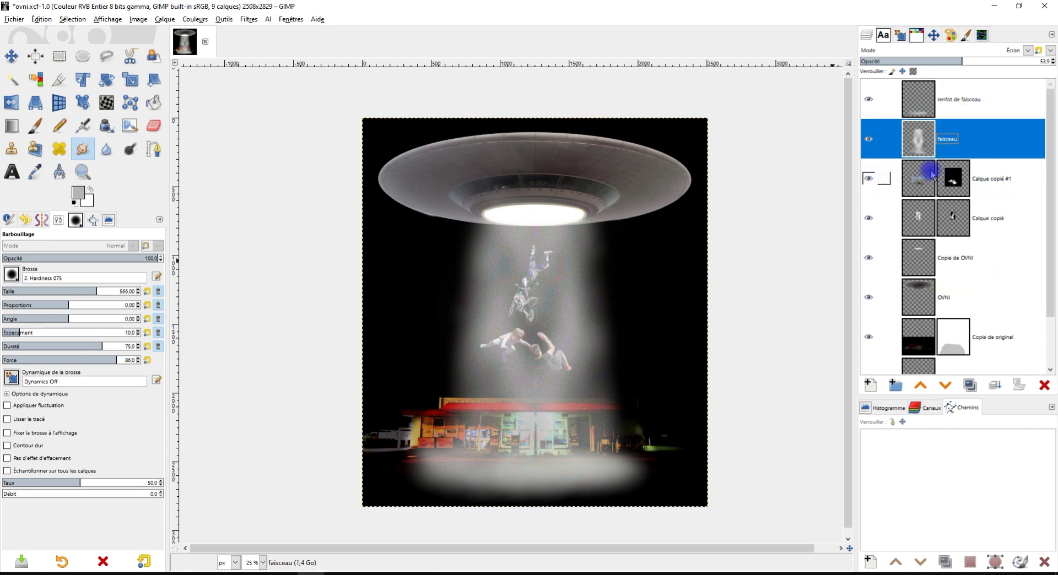
{"action": "left_click", "coordinate": [988, 185]}
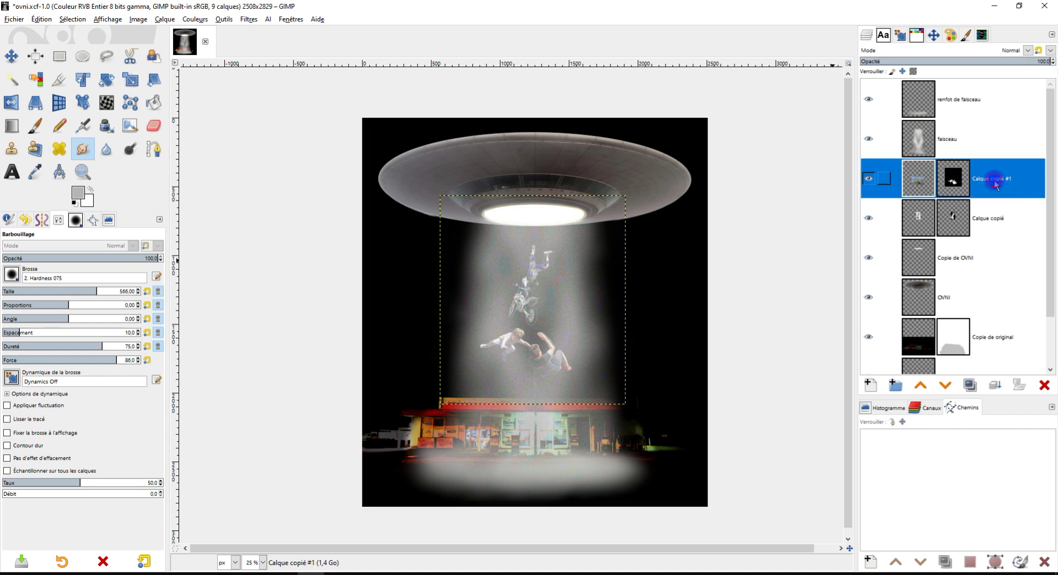
{"action": "double_click", "coordinate": [998, 179]}
{"action": "left_click", "coordinate": [998, 178]}
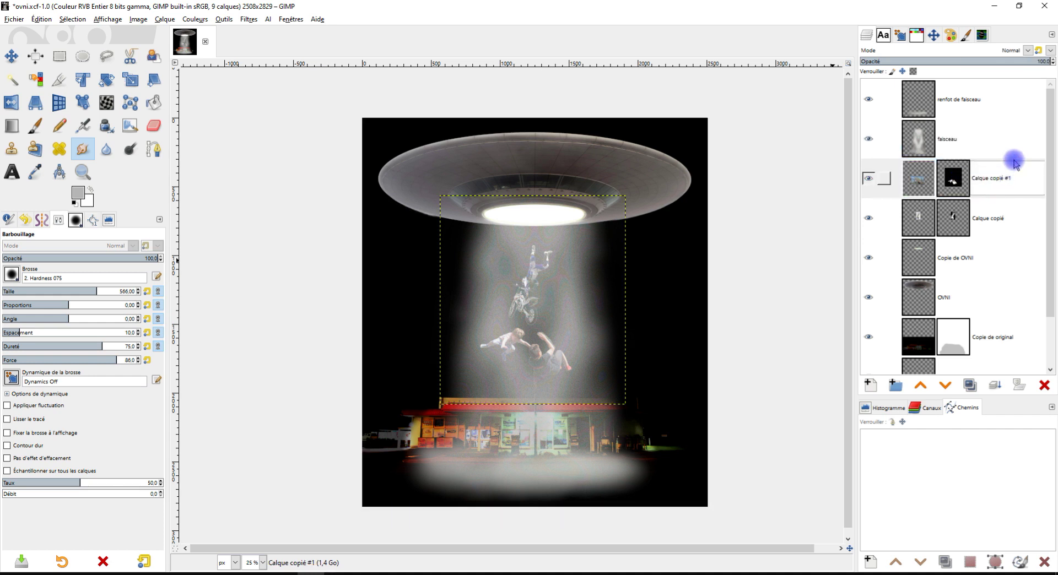
{"action": "key", "text": "ctrl+a"}
{"action": "type", "text": "enf"}
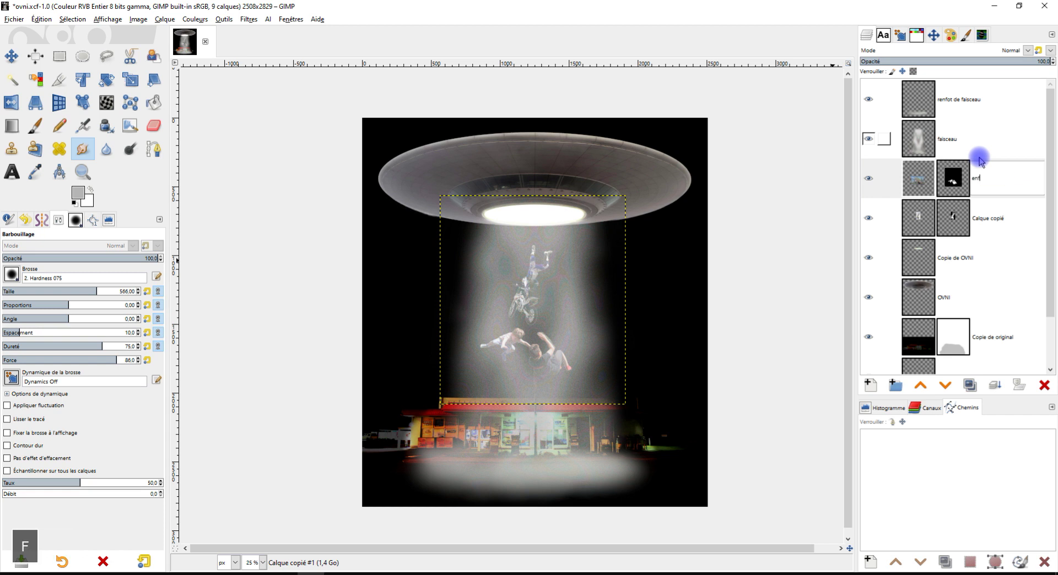
{"action": "type", "text": "ants"}
{"action": "key", "text": "Return"}
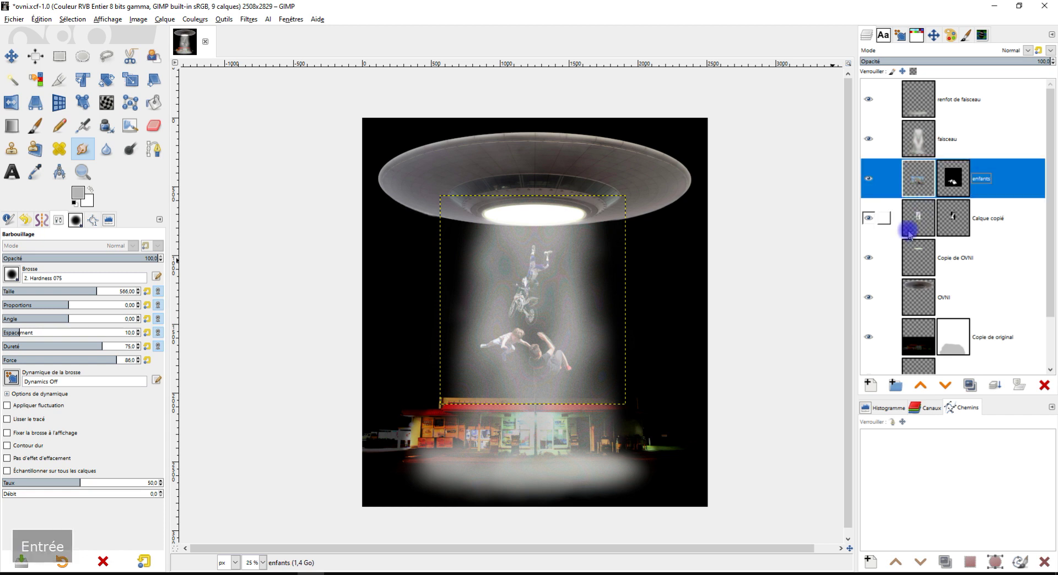
- Rename the motorcyclist layer, Calque copié, to 'motard'
{"action": "left_click", "coordinate": [870, 218]}
{"action": "left_click", "coordinate": [870, 218]}
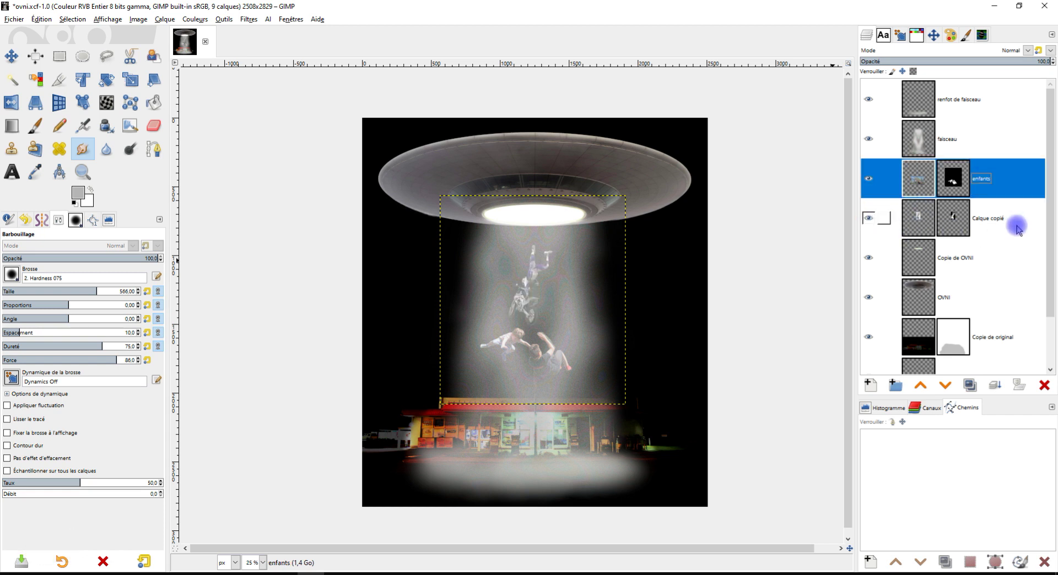
{"action": "double_click", "coordinate": [992, 220]}
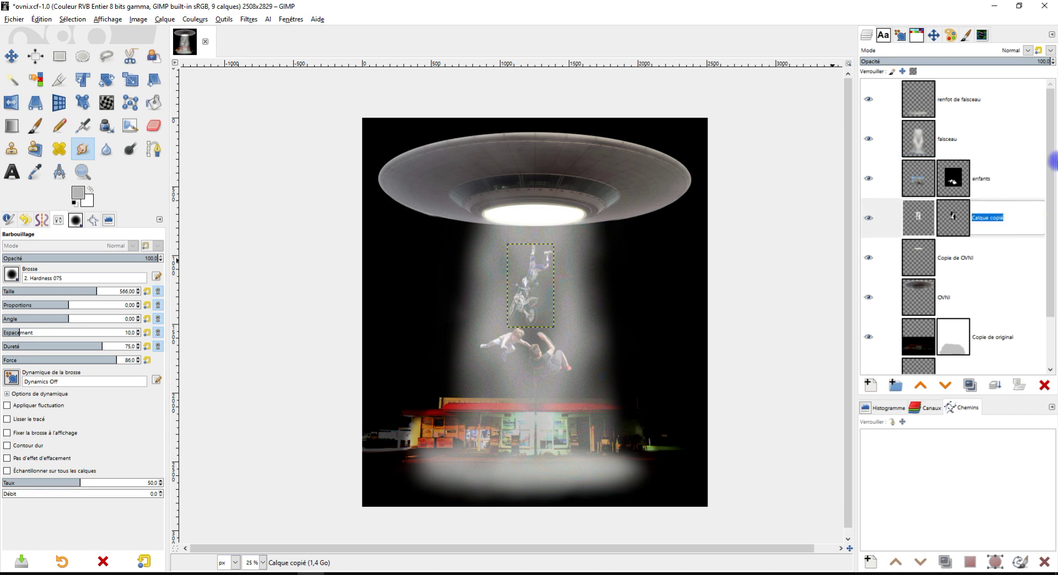
{"action": "type", "text": "motard"}
{"action": "key", "text": "Return"}
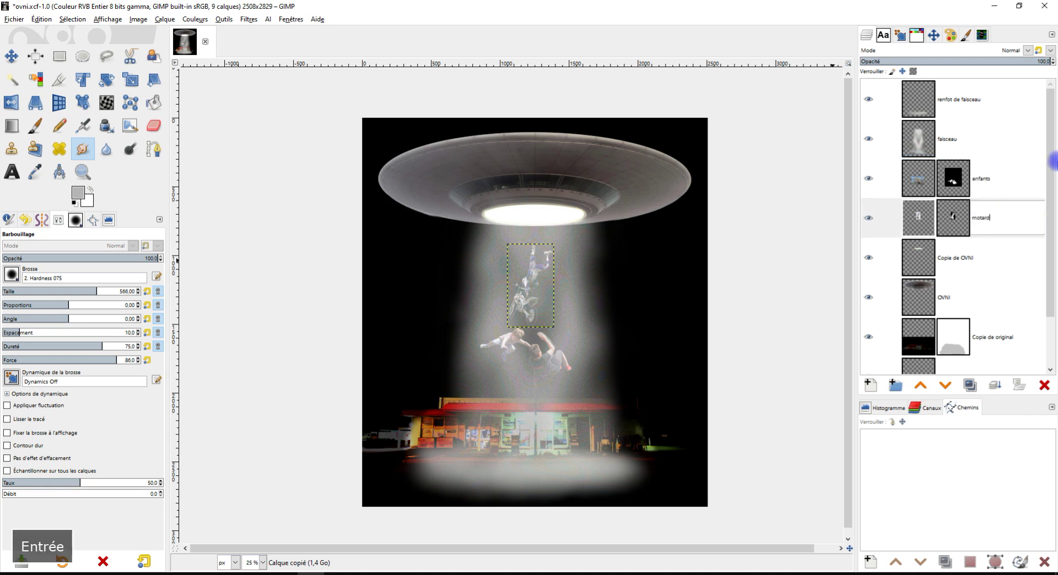
- Rename the Copie de OVNI layer to 'entrée de l'OVNI'
{"action": "left_click", "coordinate": [867, 258]}
{"action": "double_click", "coordinate": [955, 260]}
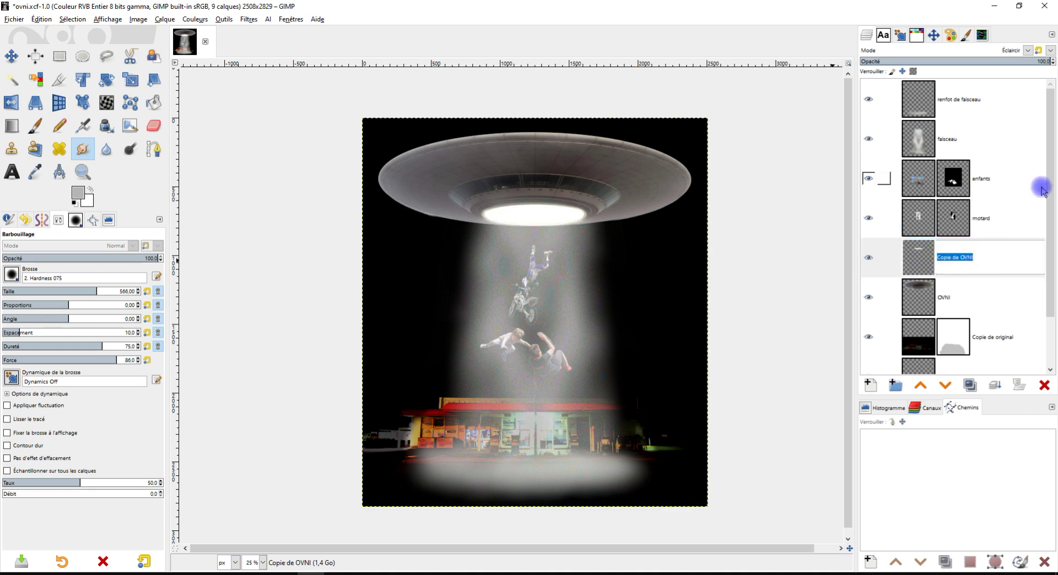
{"action": "type", "text": "entrée de"}
{"action": "key", "text": "BackSpace"}
{"action": "type", "text": "OV"}
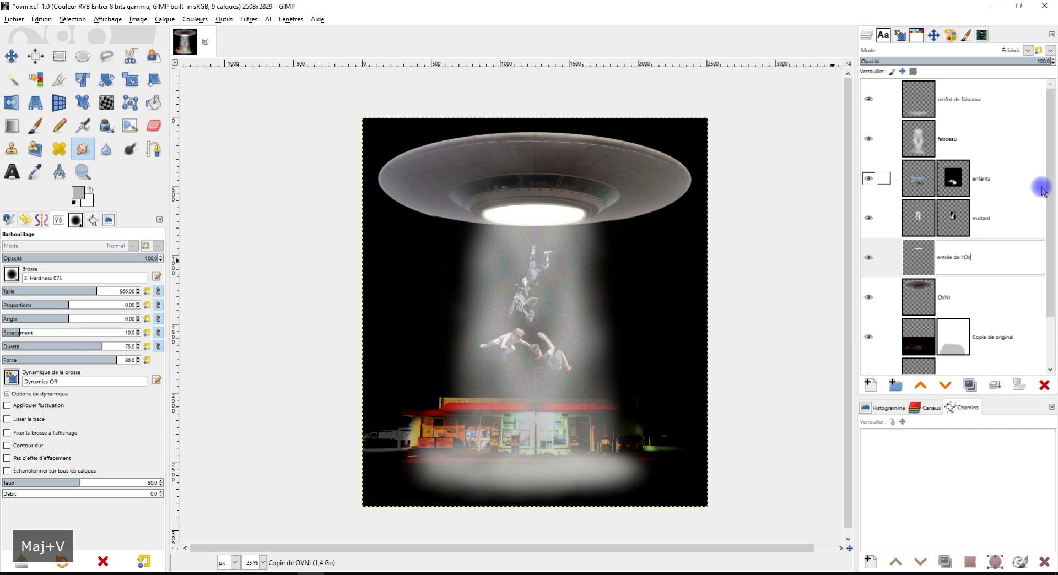
{"action": "key", "text": "Return"}
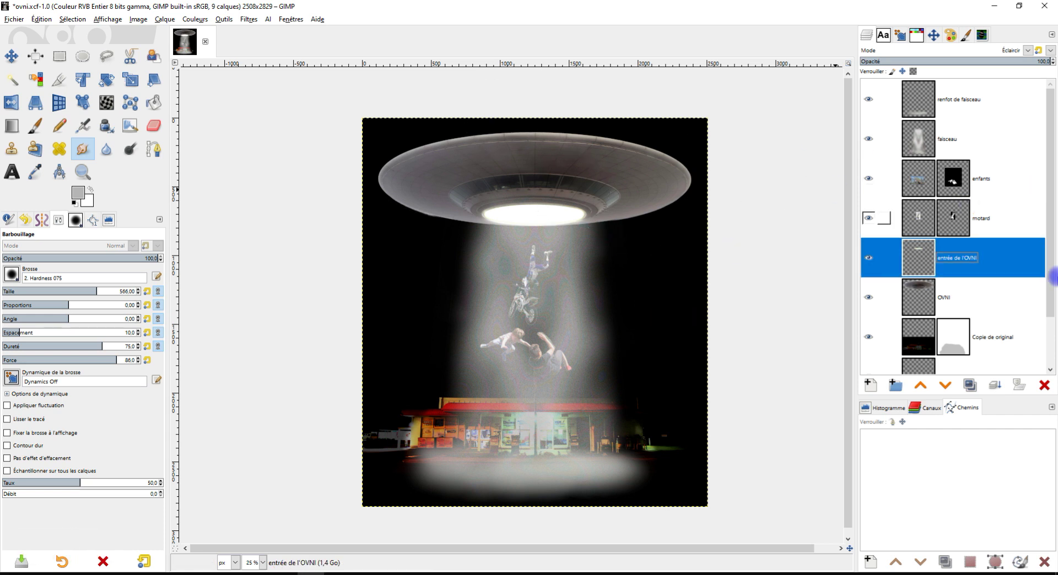
{"action": "scroll", "coordinate": [980, 308], "scroll_direction": "down", "scroll_amount": 2}
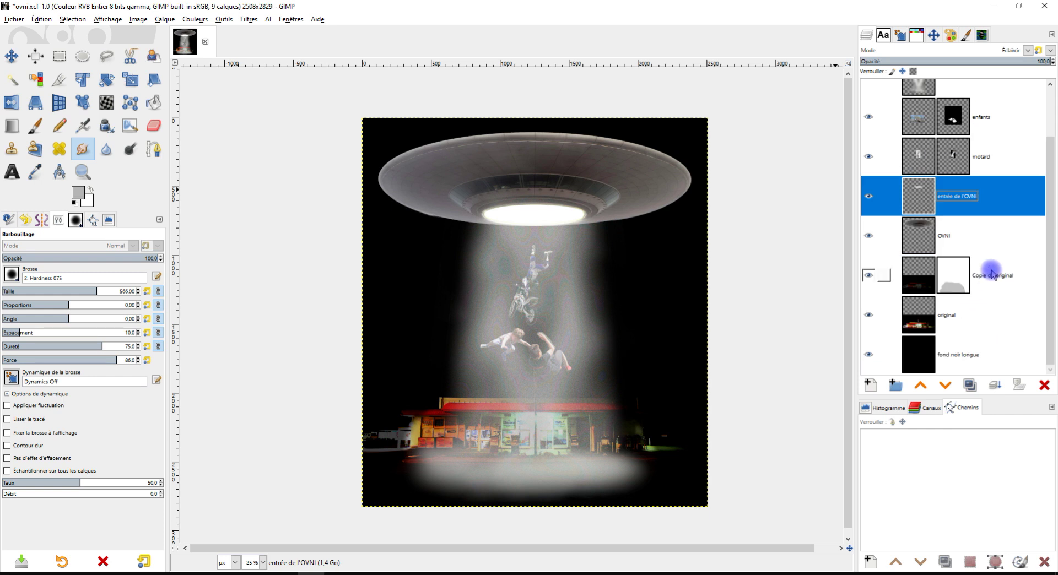
- Rename the Copie de original layer to 'station service sombre'
{"action": "left_click", "coordinate": [869, 273]}
{"action": "left_click", "coordinate": [869, 273]}
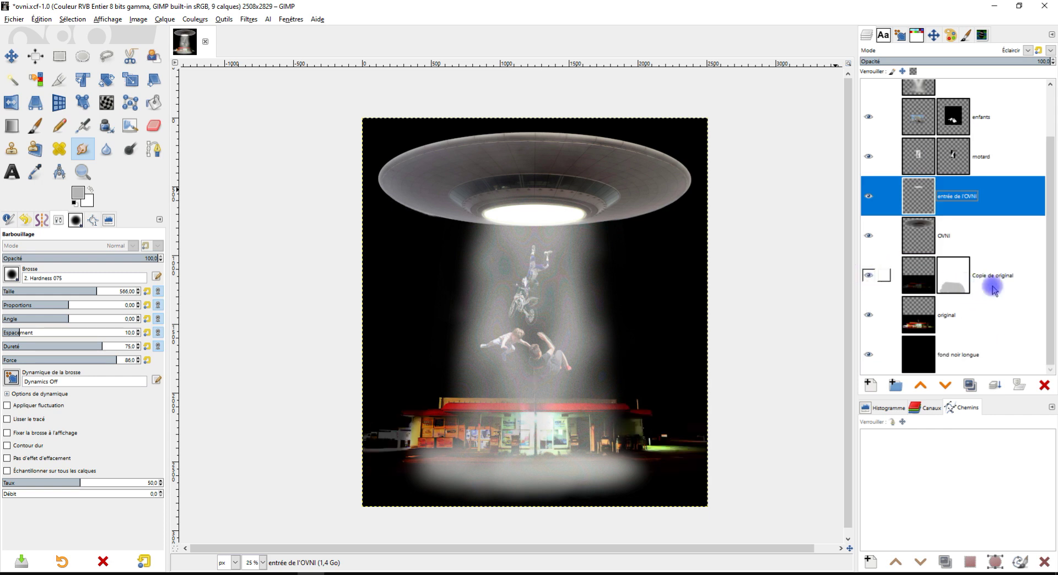
{"action": "left_click", "coordinate": [998, 278]}
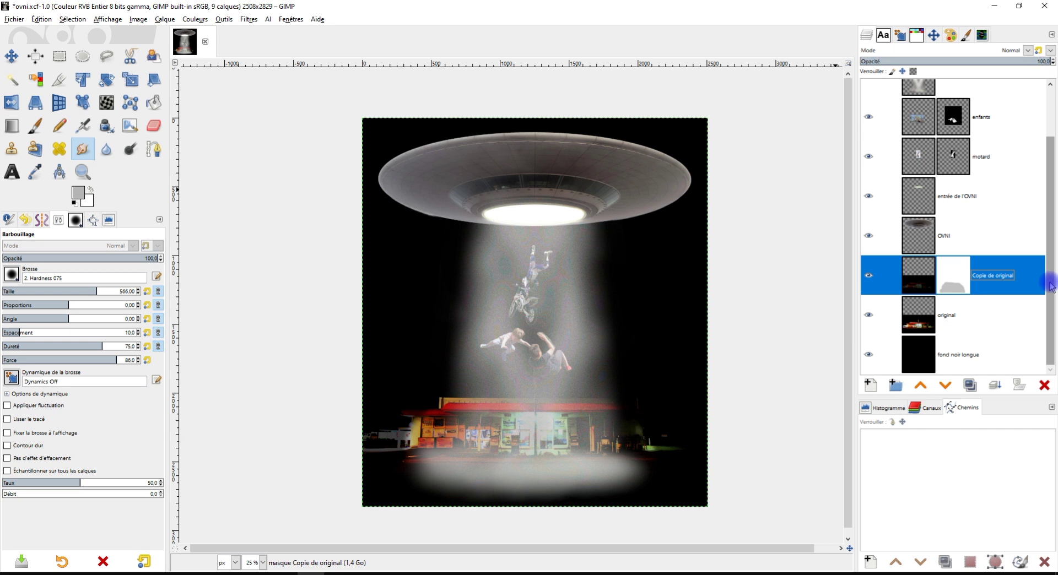
{"action": "double_click", "coordinate": [998, 278]}
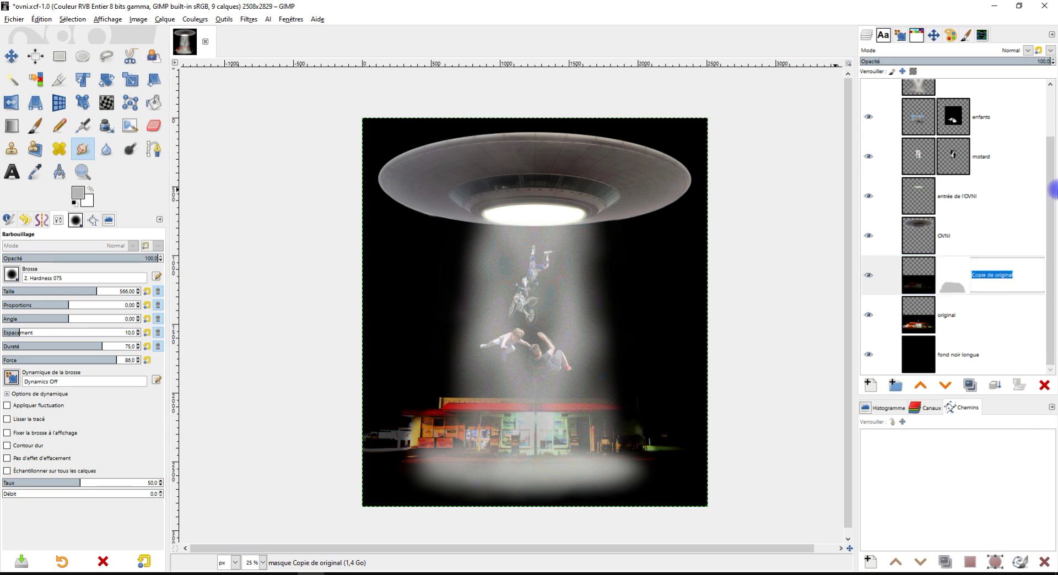
{"action": "type", "text": "sta"}
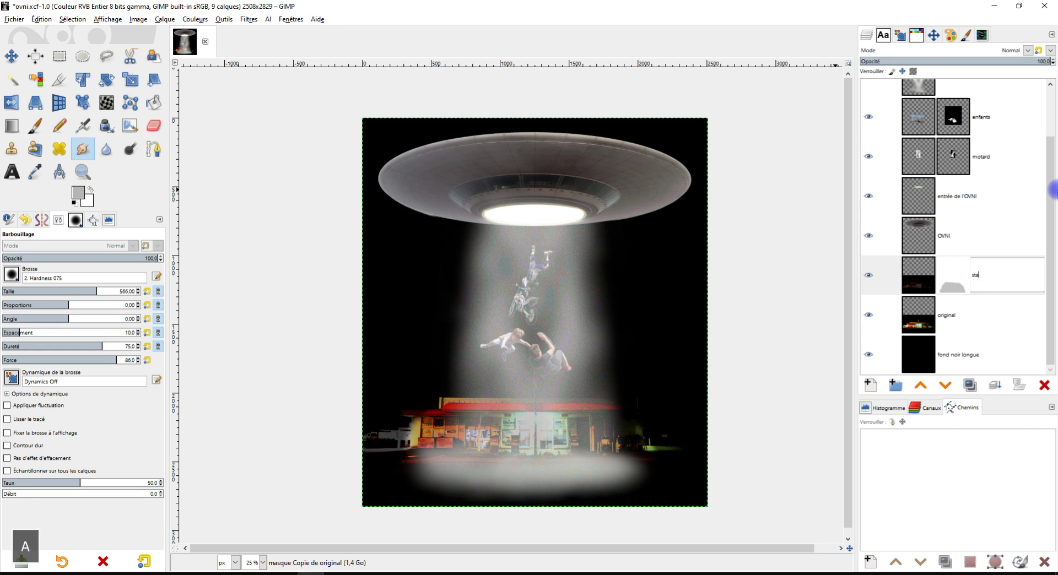
{"action": "type", "text": "tion servi"}
{"action": "type", "text": "ce sombr"}
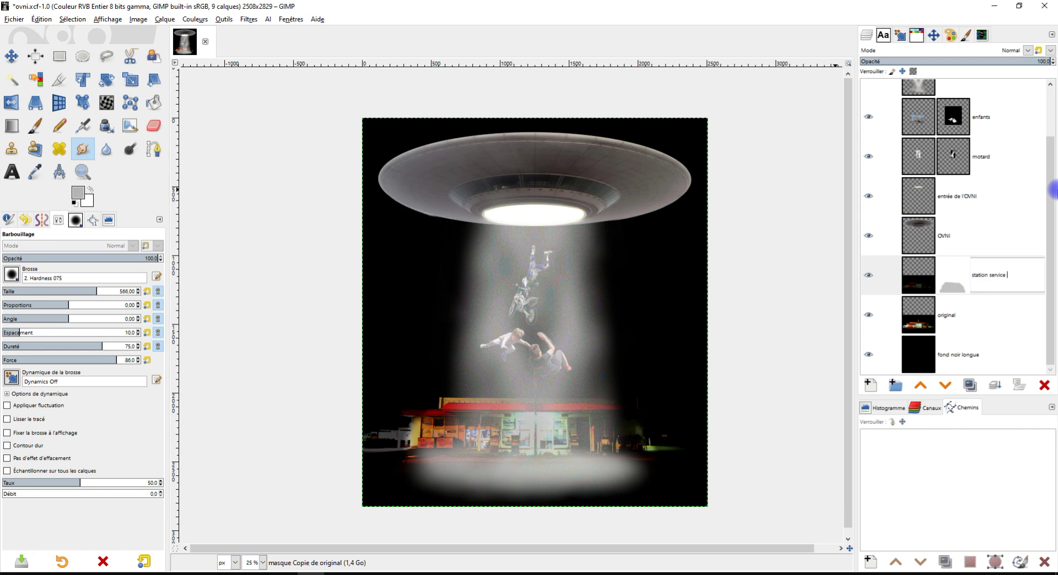
{"action": "type", "text": "e"}
{"action": "key", "text": "Return"}
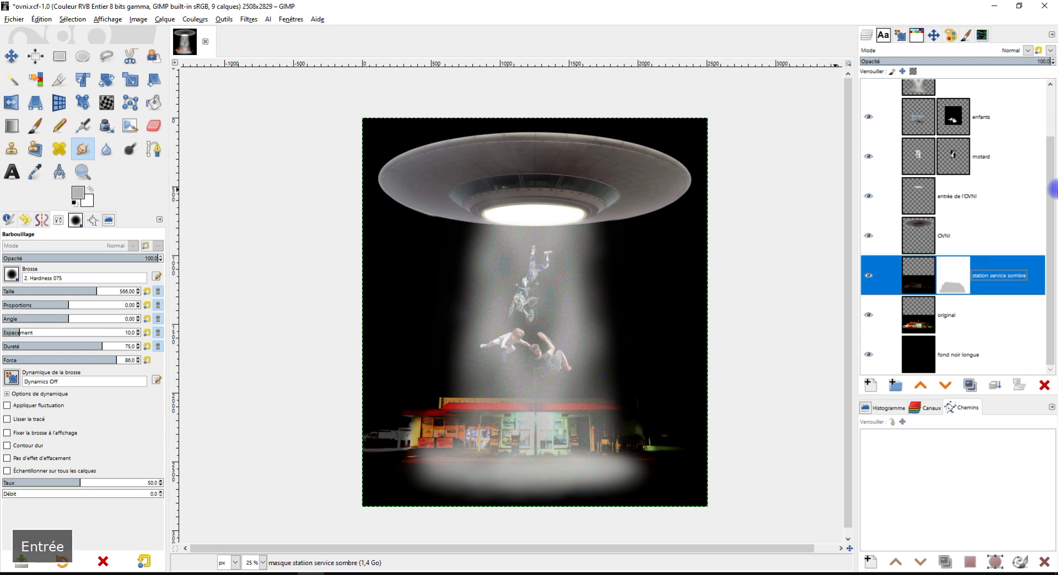
- Make the fond noir longue layer active and minimize GIMP to reach the browser
{"action": "left_click", "coordinate": [952, 325]}
{"action": "left_click", "coordinate": [953, 355]}
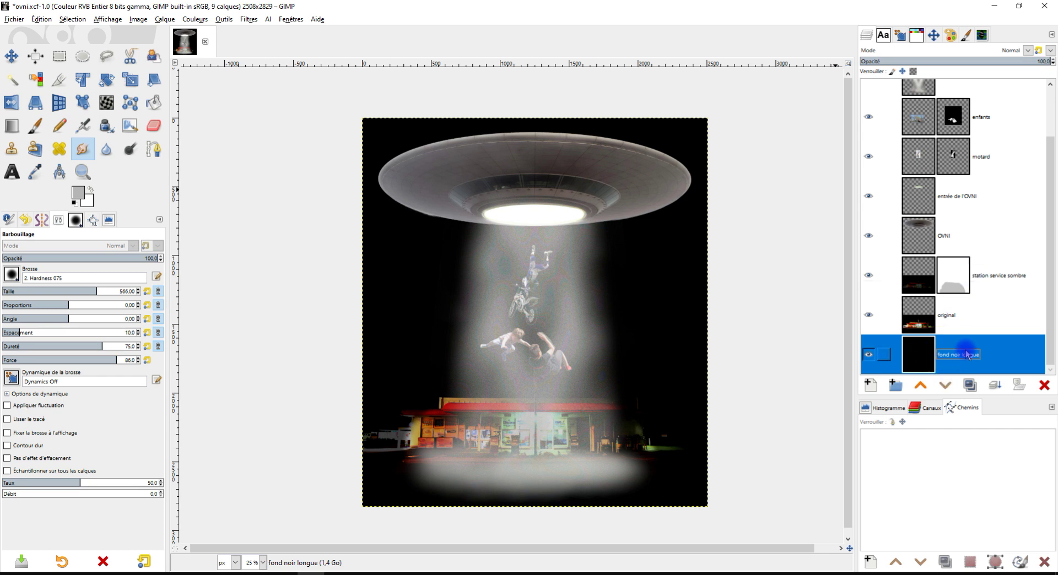
{"action": "left_click", "coordinate": [995, 6]}
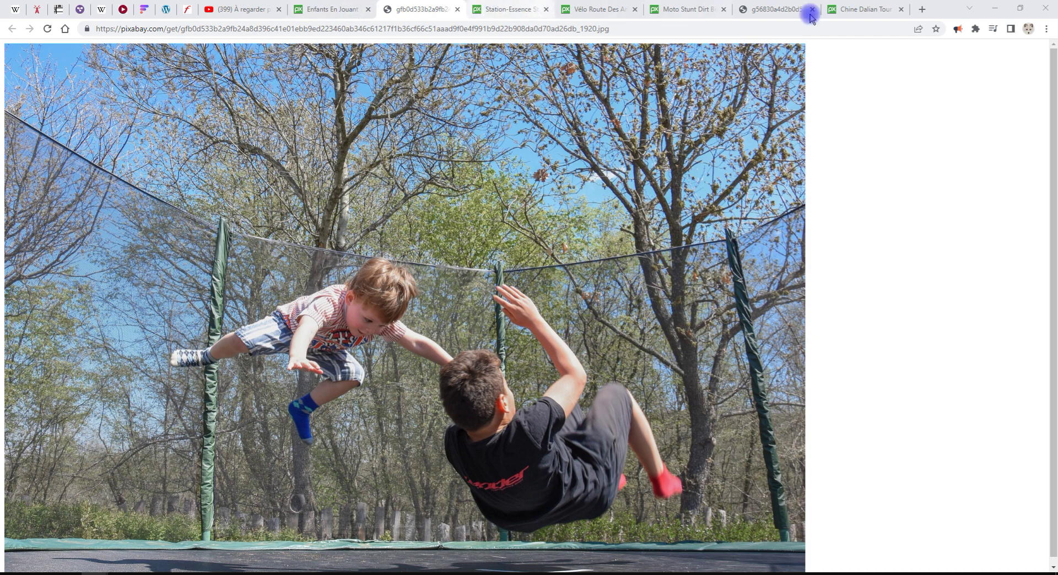
- Duplicate the UFO tower Pixabay tab and search for 'étoiles'
{"action": "left_click", "coordinate": [851, 11]}
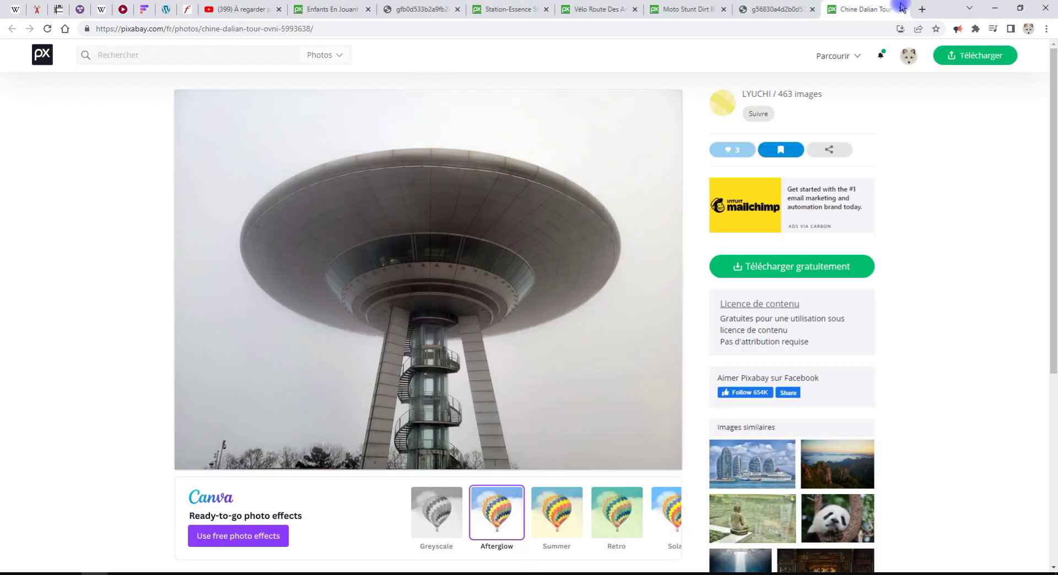
{"action": "right_click", "coordinate": [874, 7]}
{"action": "left_click", "coordinate": [899, 83]}
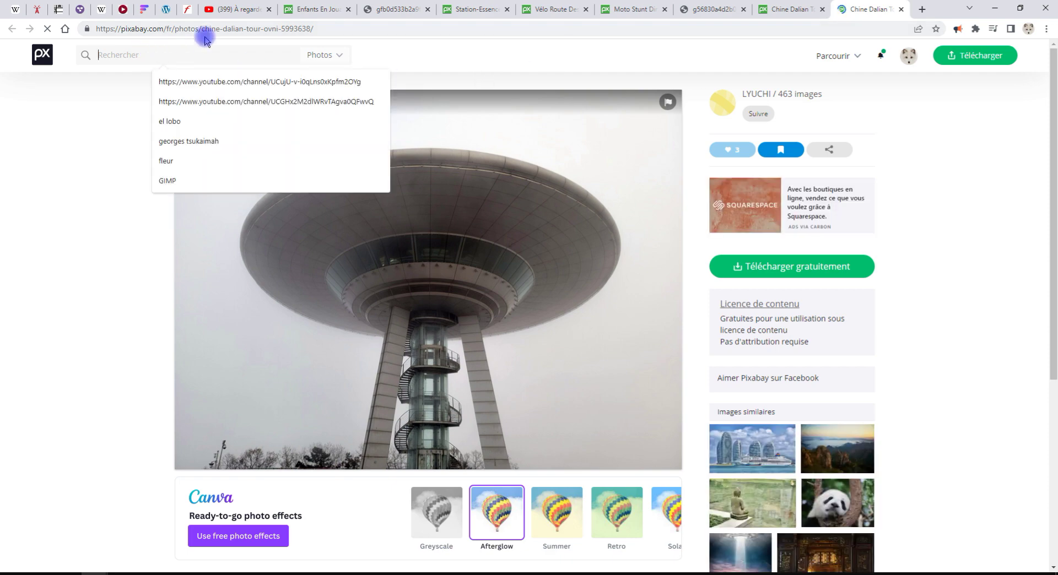
{"action": "type", "text": "étoiles"}
{"action": "key", "text": "Return"}
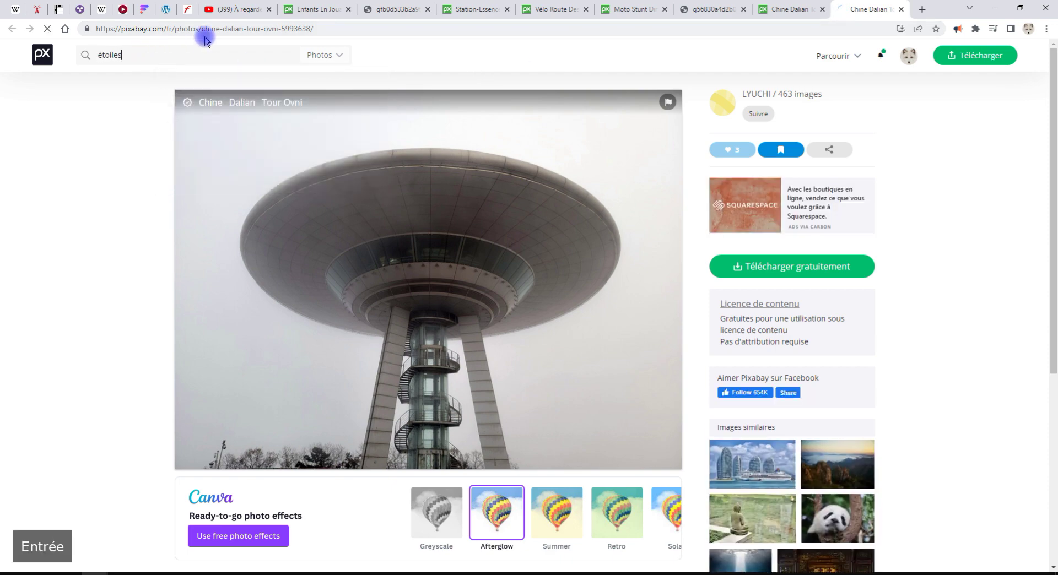
- Copy the starry night-sky photo from the results and like it
{"action": "scroll", "coordinate": [645, 236], "scroll_direction": "down", "scroll_amount": 4}
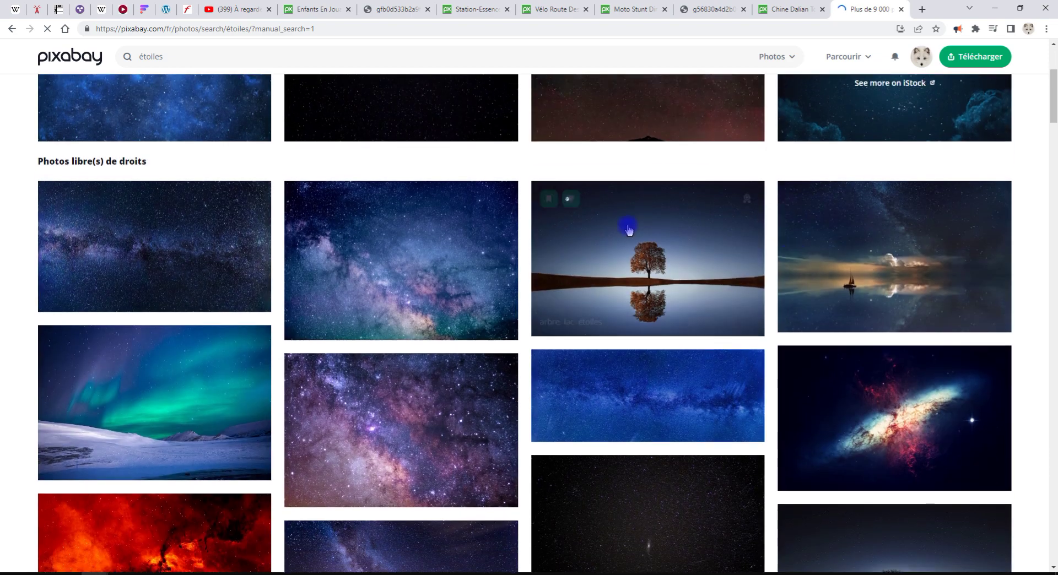
{"action": "scroll", "coordinate": [937, 264], "scroll_direction": "down", "scroll_amount": 1}
{"action": "scroll", "coordinate": [992, 283], "scroll_direction": "down", "scroll_amount": 1}
{"action": "scroll", "coordinate": [975, 278], "scroll_direction": "down", "scroll_amount": 1}
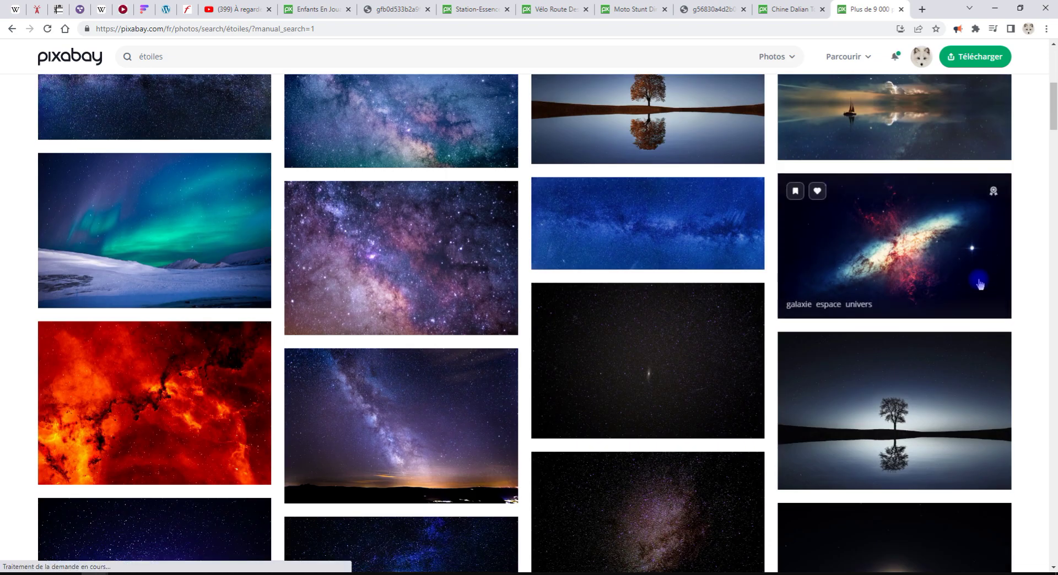
{"action": "scroll", "coordinate": [953, 276], "scroll_direction": "down", "scroll_amount": 1}
{"action": "scroll", "coordinate": [674, 299], "scroll_direction": "down", "scroll_amount": 3}
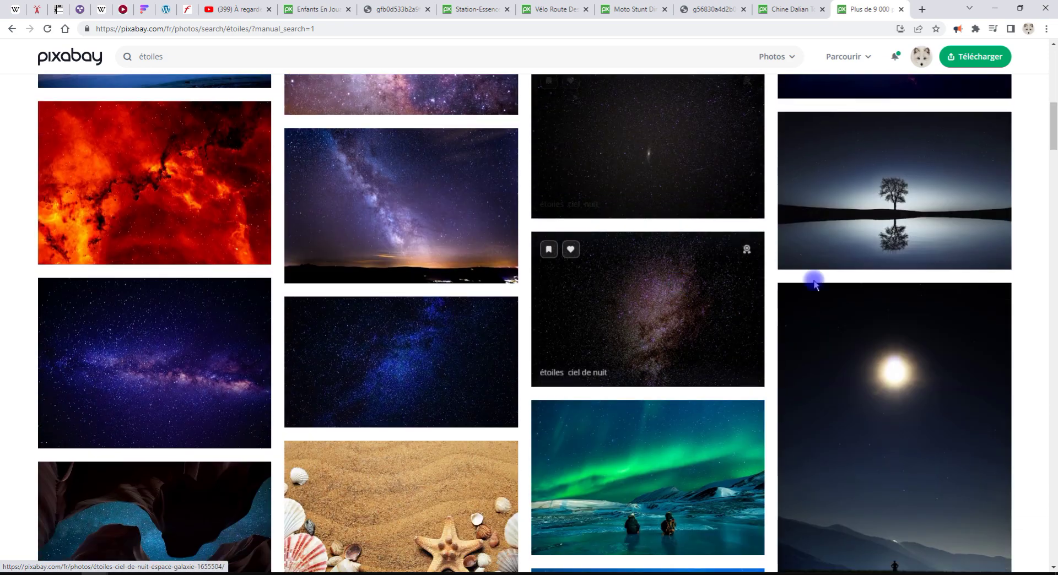
{"action": "scroll", "coordinate": [925, 238], "scroll_direction": "down", "scroll_amount": 2}
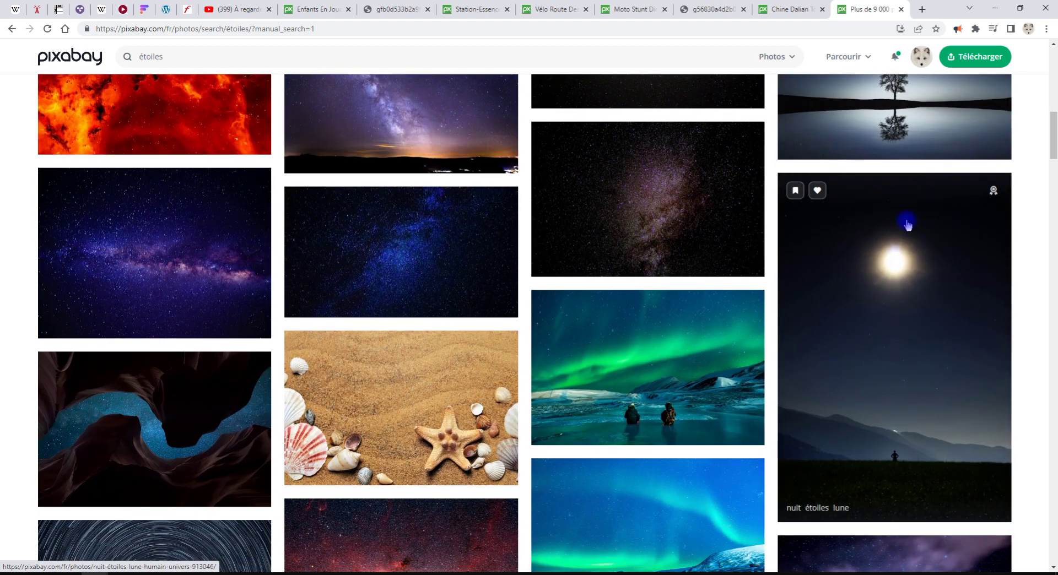
{"action": "scroll", "coordinate": [903, 223], "scroll_direction": "up", "scroll_amount": 5}
{"action": "scroll", "coordinate": [883, 218], "scroll_direction": "up", "scroll_amount": 1}
{"action": "scroll", "coordinate": [882, 218], "scroll_direction": "up", "scroll_amount": 1}
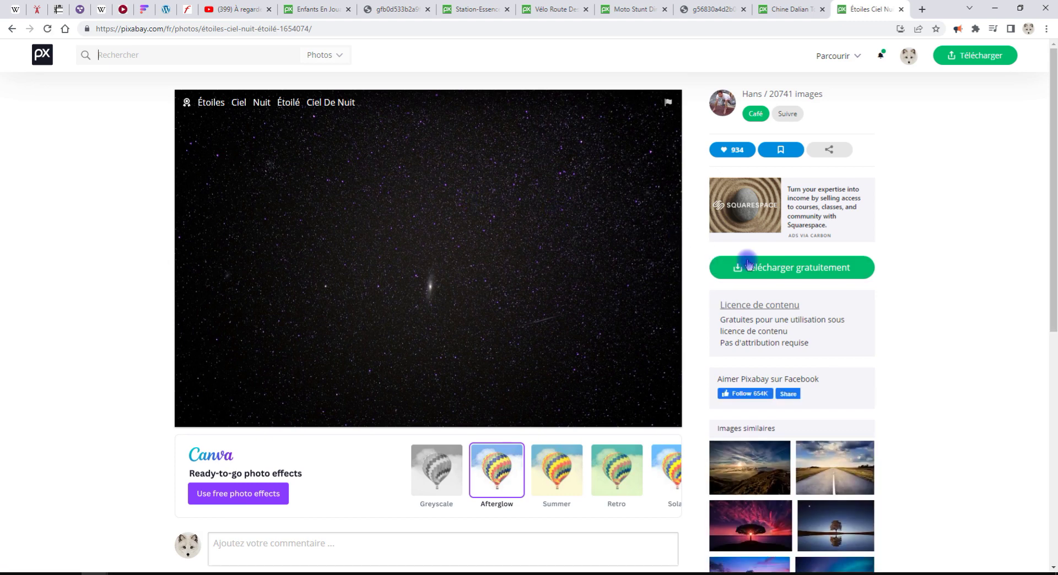
{"action": "right_click", "coordinate": [398, 200]}
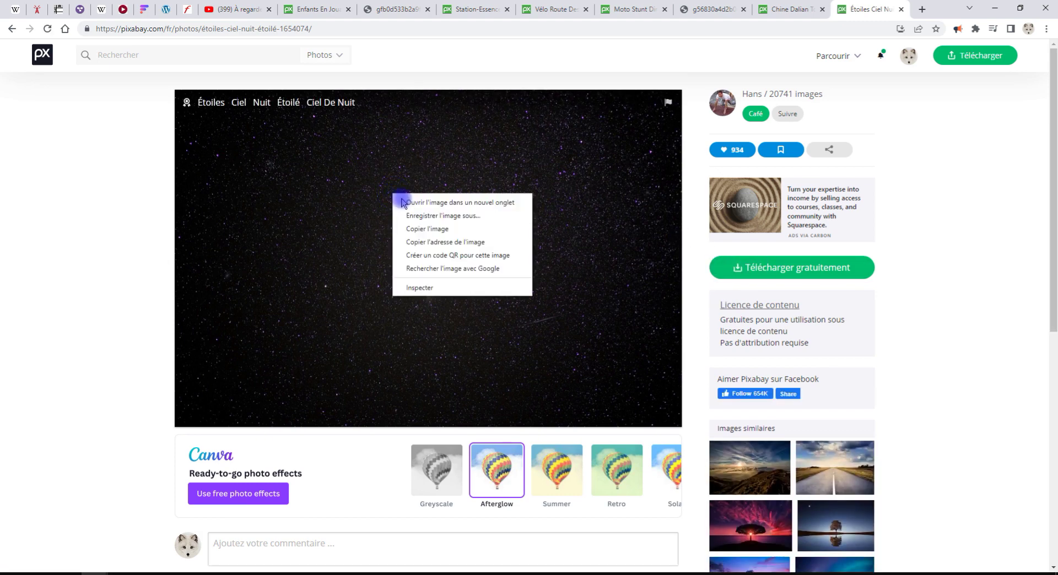
{"action": "left_click", "coordinate": [414, 229]}
{"action": "left_click", "coordinate": [738, 152]}
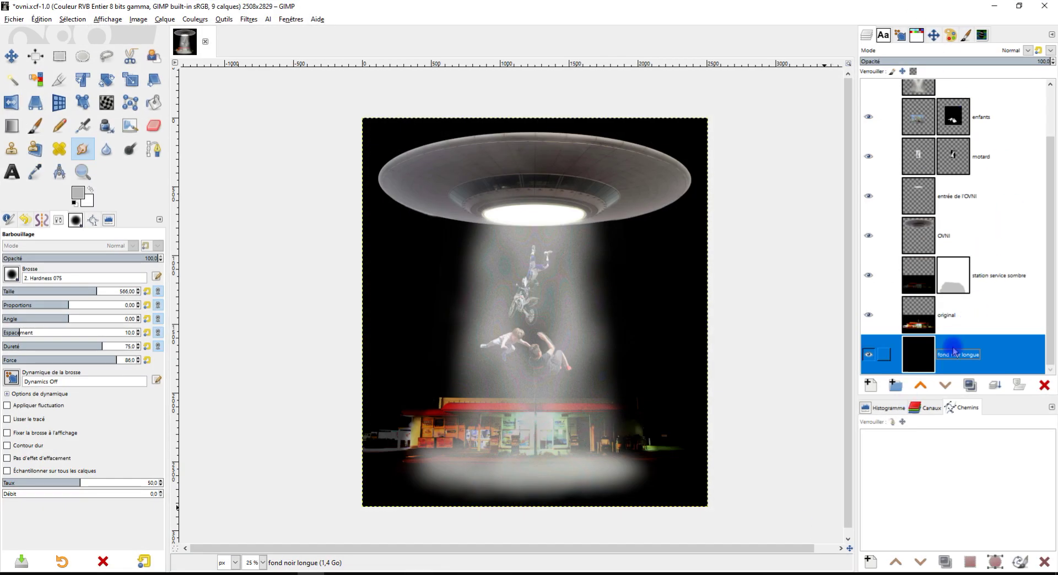
- Paste the stars as a new layer and scale it beyond the canvas over the sky
{"action": "left_click", "coordinate": [42, 19]}
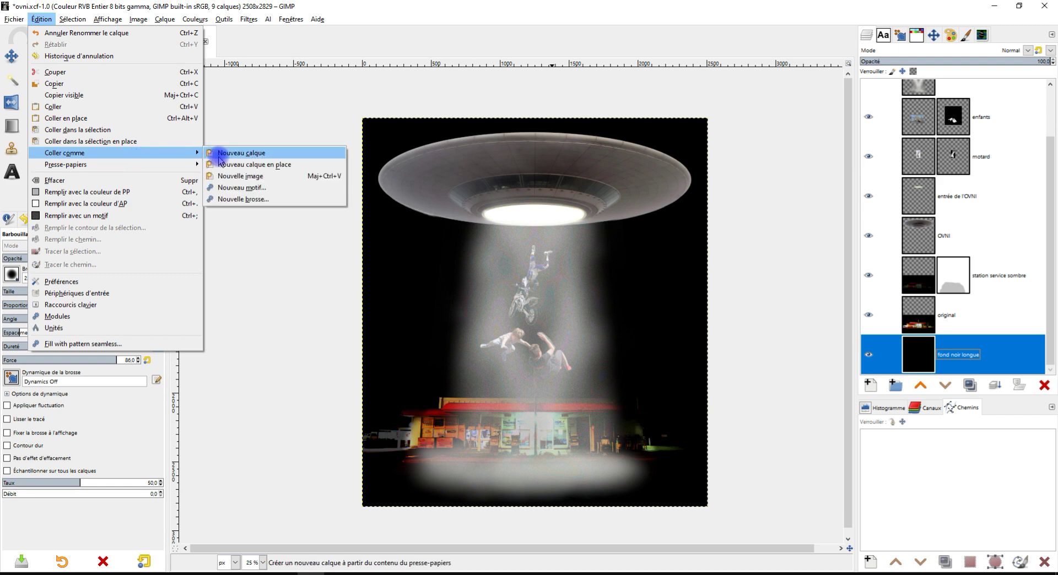
{"action": "left_click", "coordinate": [223, 152]}
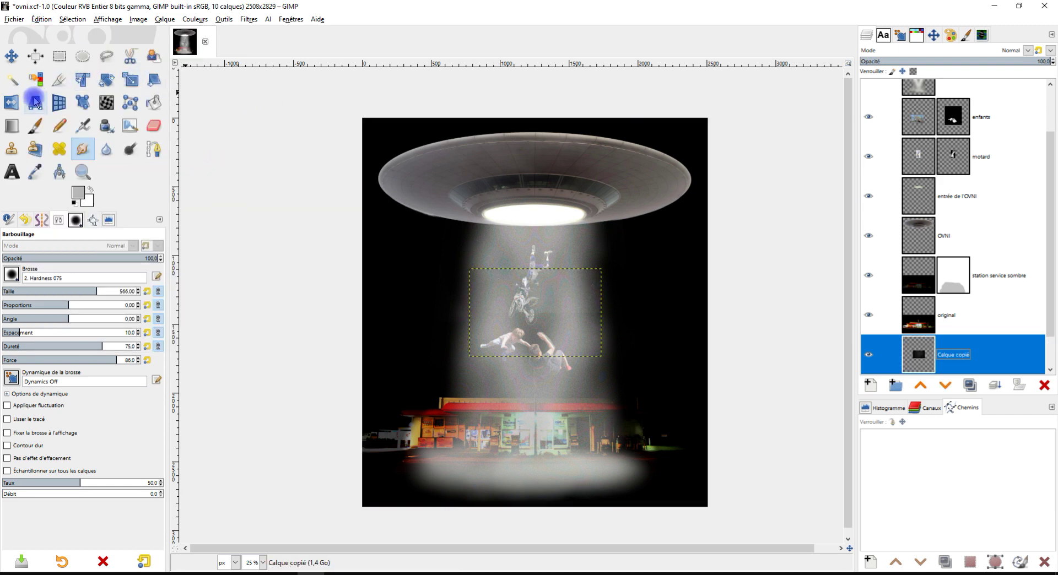
{"action": "left_click", "coordinate": [127, 81]}
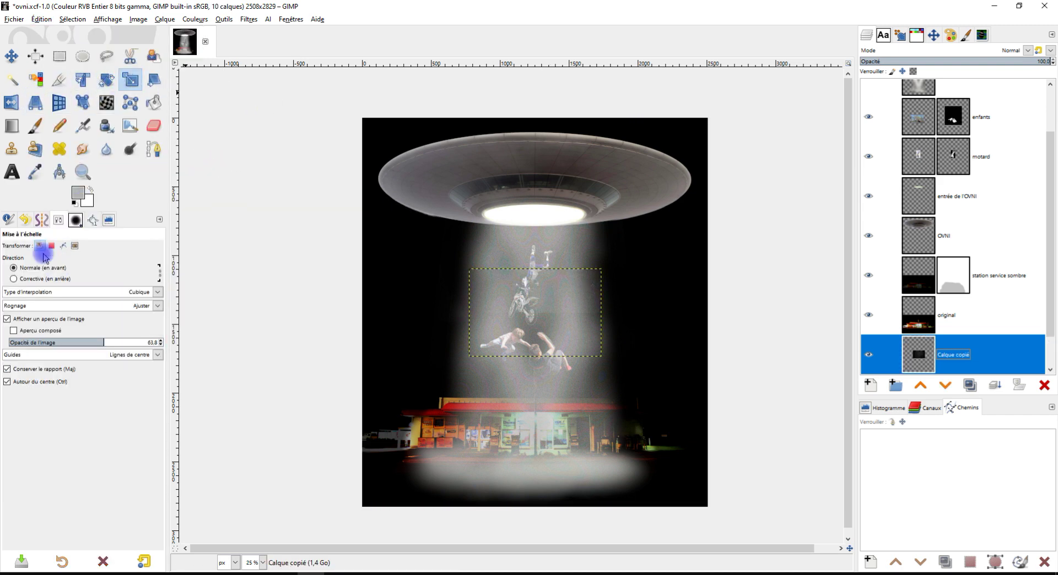
{"action": "left_click", "coordinate": [548, 313]}
{"action": "left_click_drag", "start_coordinate": [605, 269], "coordinate": [703, 199]}
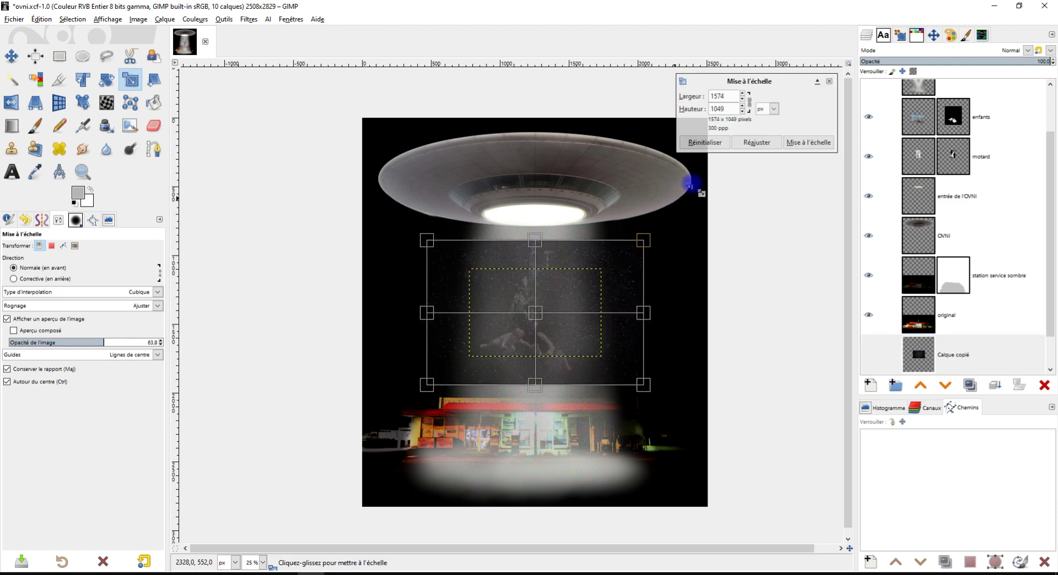
{"action": "left_click_drag", "start_coordinate": [544, 323], "coordinate": [542, 242]}
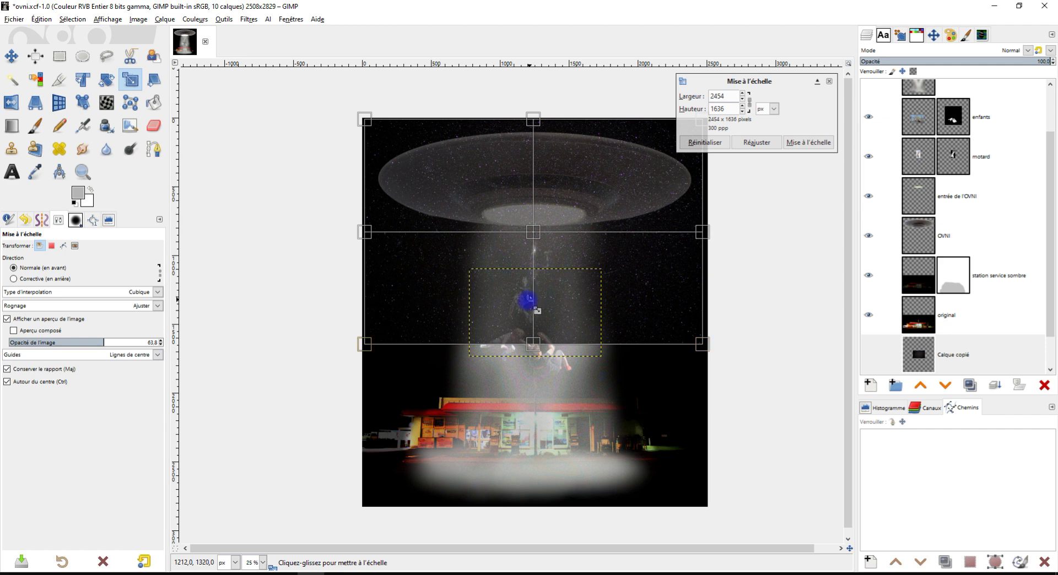
{"action": "left_click", "coordinate": [35, 330]}
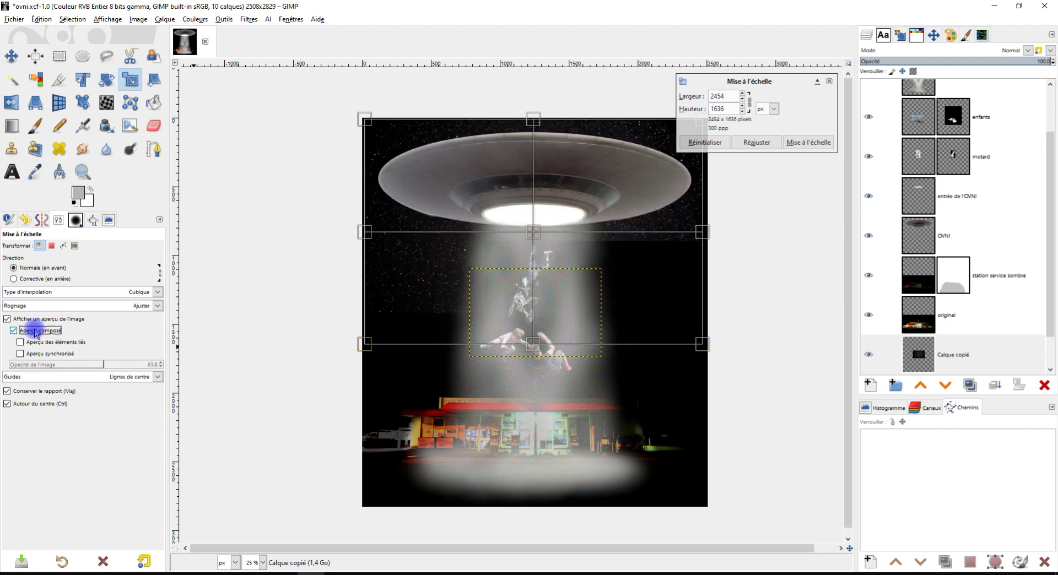
{"action": "left_click_drag", "start_coordinate": [363, 345], "coordinate": [277, 396]}
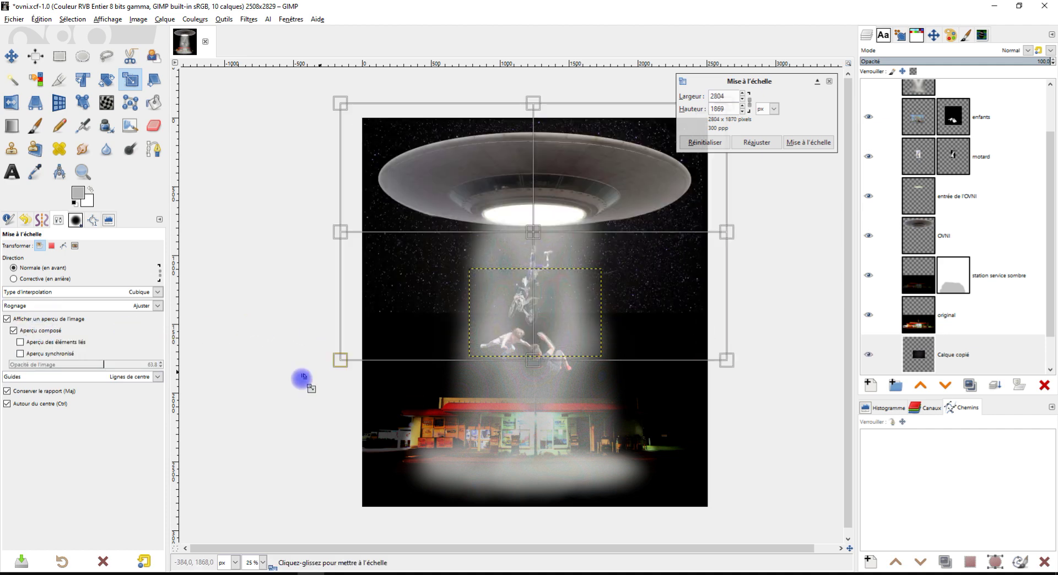
{"action": "left_click", "coordinate": [537, 234]}
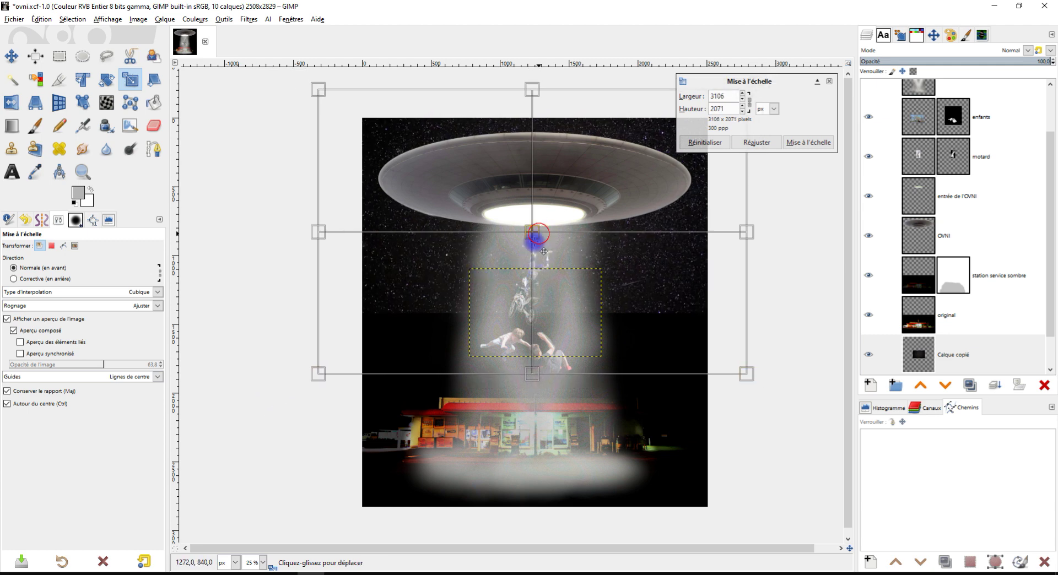
{"action": "left_click_drag", "start_coordinate": [543, 251], "coordinate": [544, 269]}
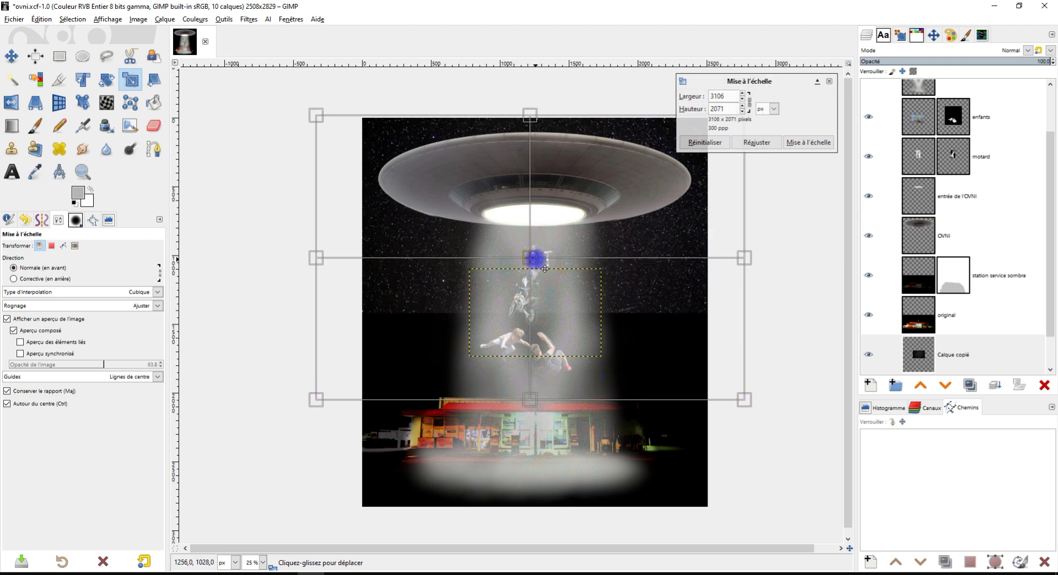
{"action": "left_click", "coordinate": [813, 142]}
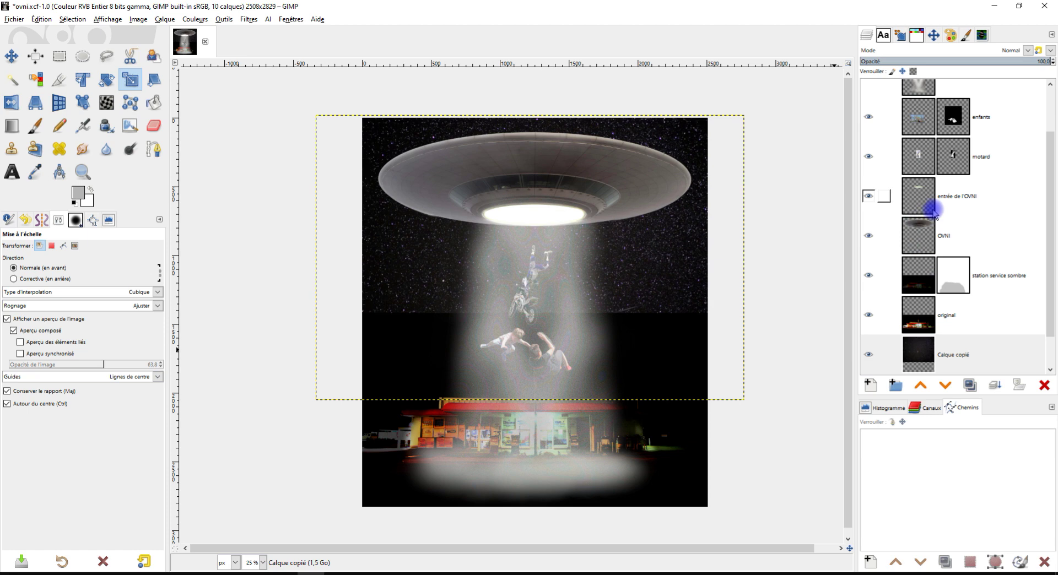
- Rename the pasted stars layer to 'étoiles'
{"action": "scroll", "coordinate": [948, 345], "scroll_direction": "down", "scroll_amount": 1}
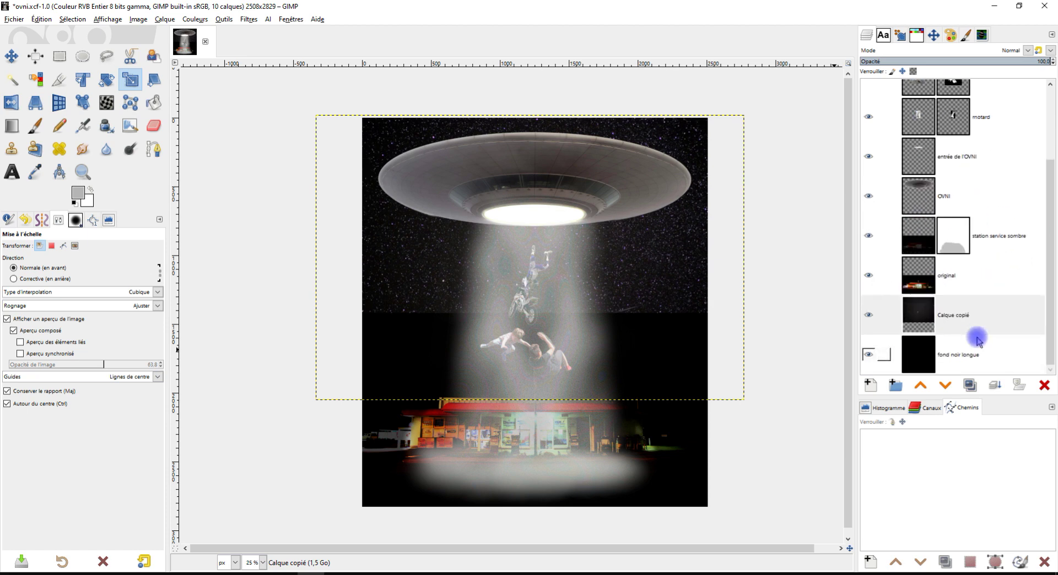
{"action": "left_click", "coordinate": [931, 318]}
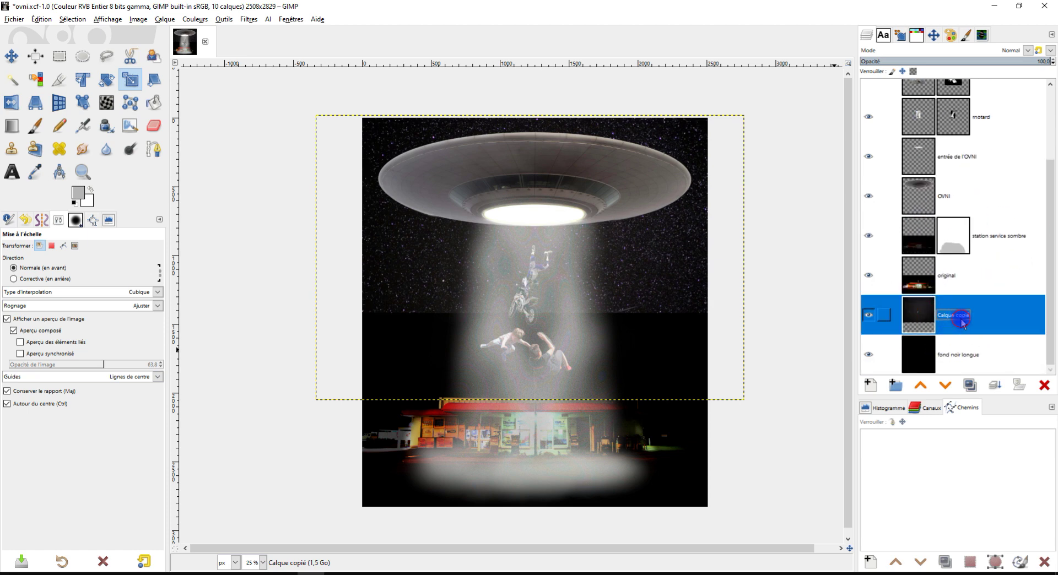
{"action": "type", "text": "étoil"}
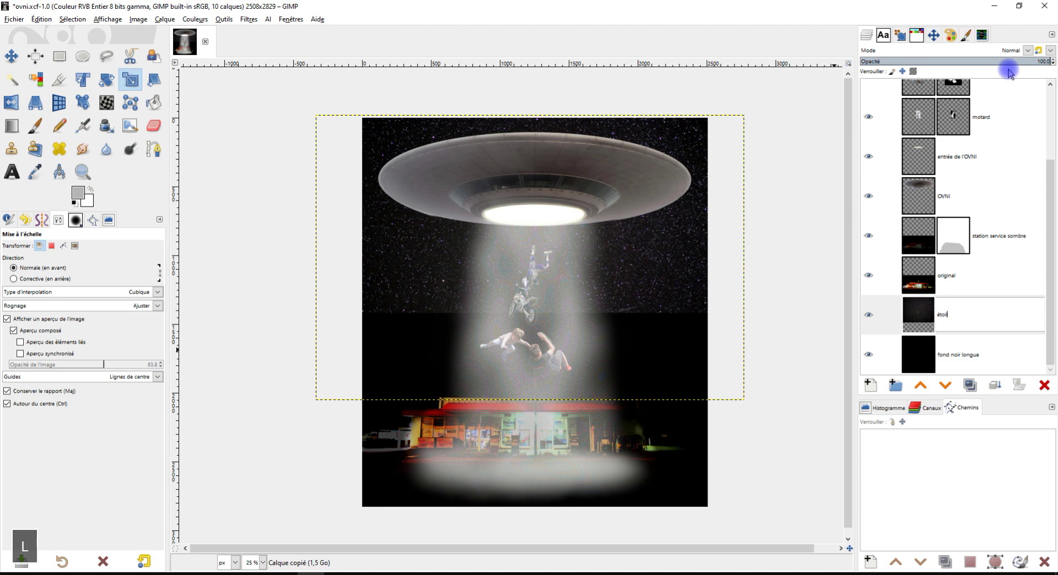
{"action": "type", "text": "es"}
{"action": "key", "text": "Return"}
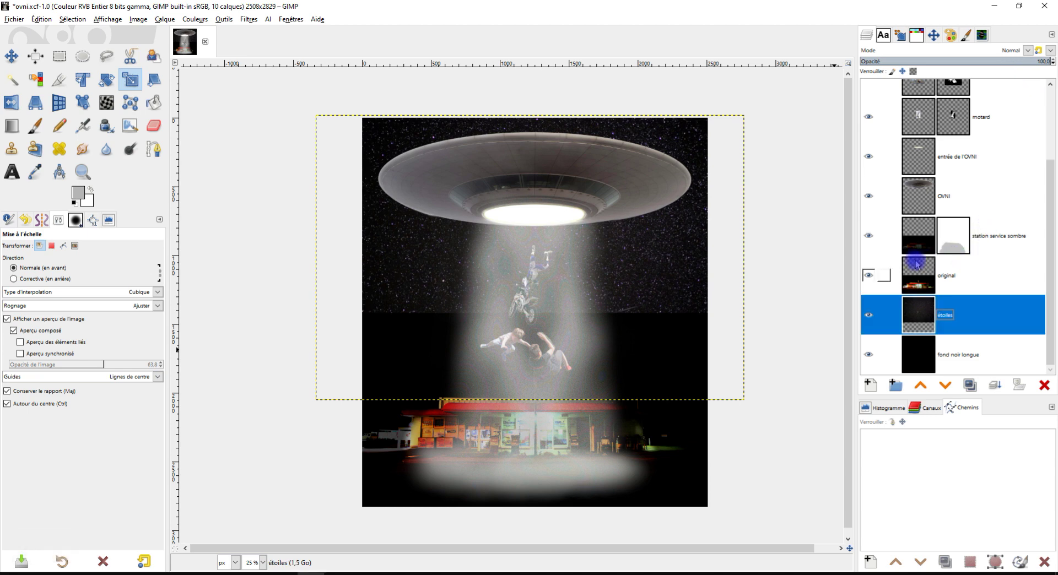
- Add a fully opaque white layer mask to the original layer
{"action": "right_click", "coordinate": [916, 282]}
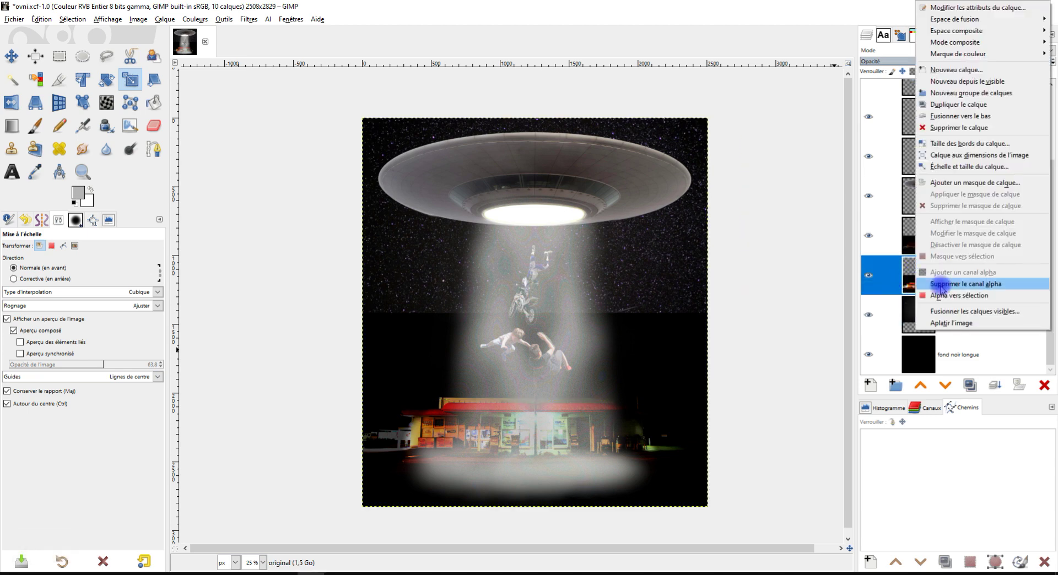
{"action": "left_click", "coordinate": [1004, 186]}
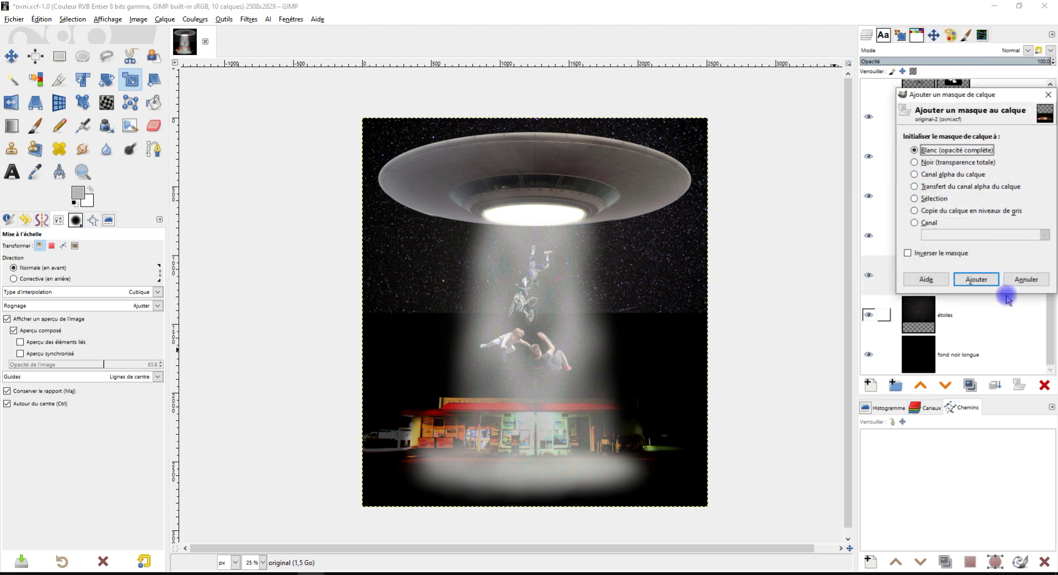
{"action": "left_click", "coordinate": [975, 280]}
- Paint a black band into the original layer's mask with the Paintbrush at 100% opacity
{"action": "left_click", "coordinate": [34, 126]}
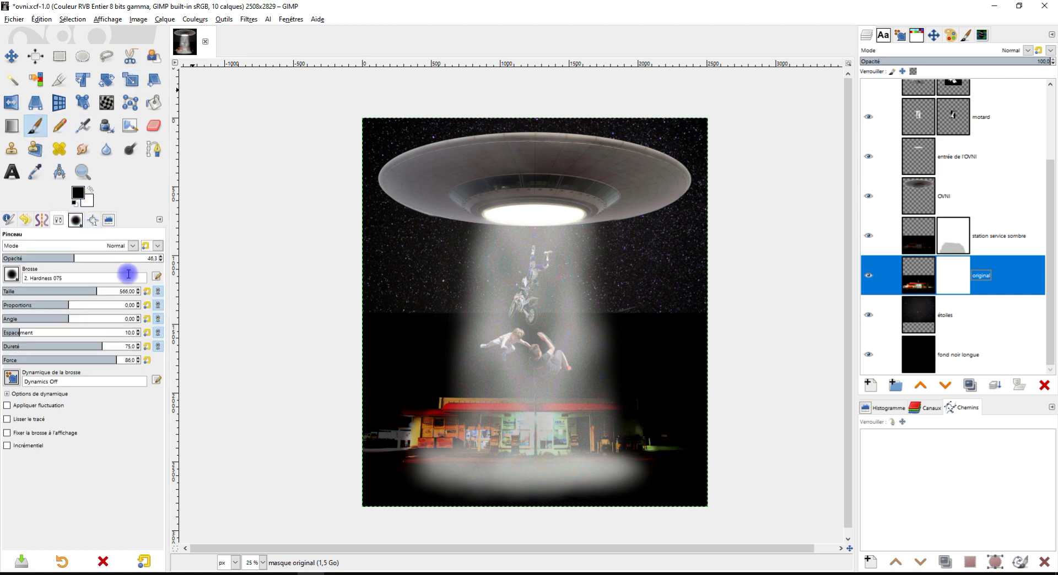
{"action": "left_click_drag", "start_coordinate": [112, 259], "coordinate": [489, 264]}
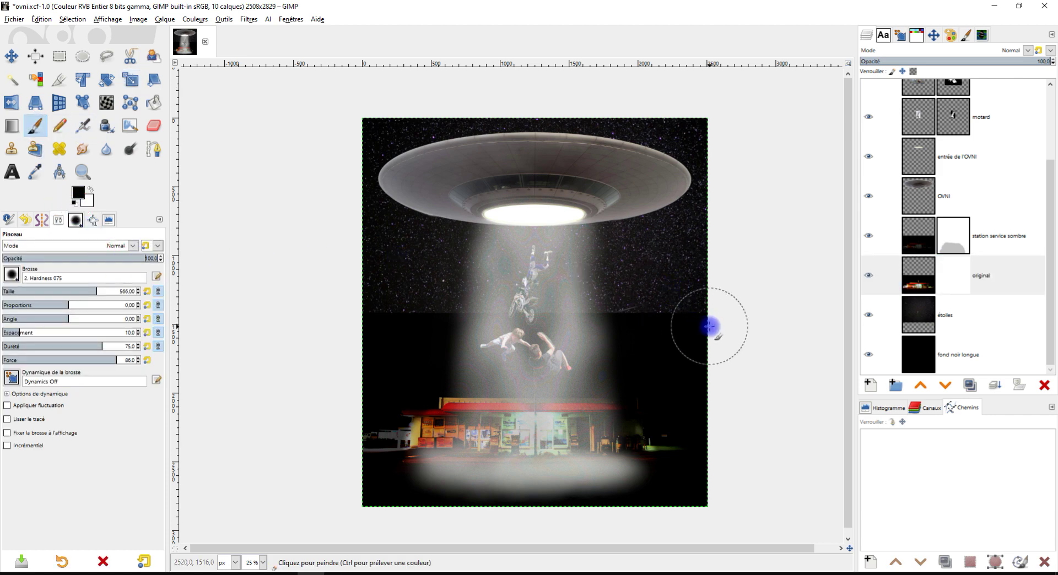
{"action": "left_click", "coordinate": [952, 288]}
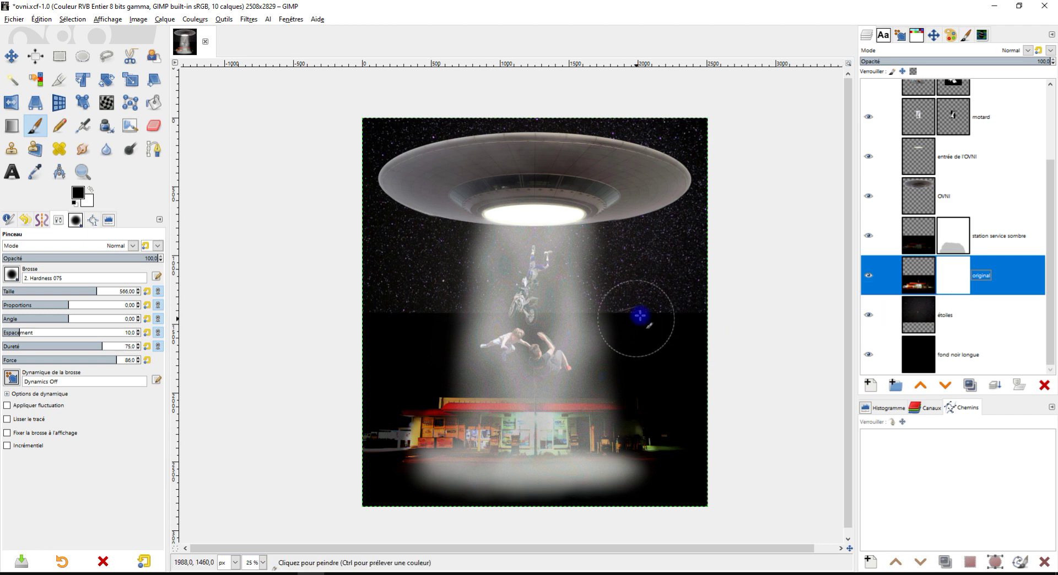
{"action": "left_click_drag", "start_coordinate": [635, 325], "coordinate": [611, 323]}
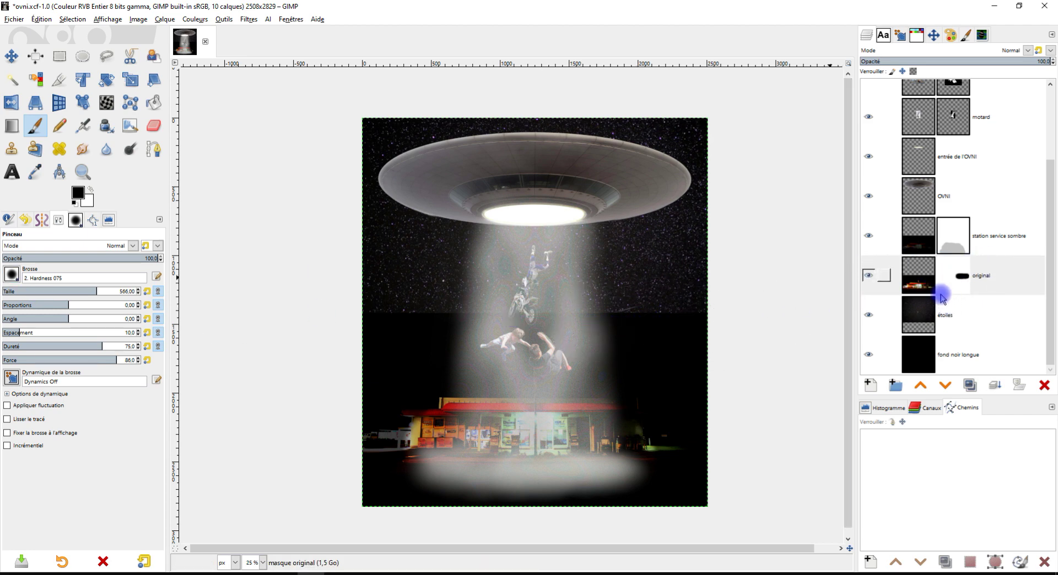
{"action": "left_click", "coordinate": [870, 236]}
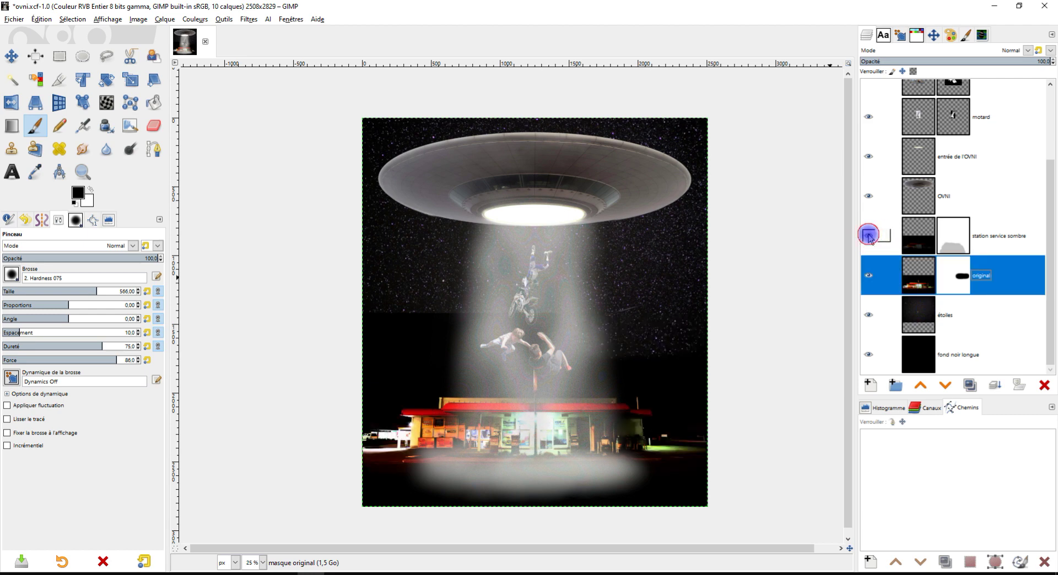
{"action": "left_click", "coordinate": [869, 236]}
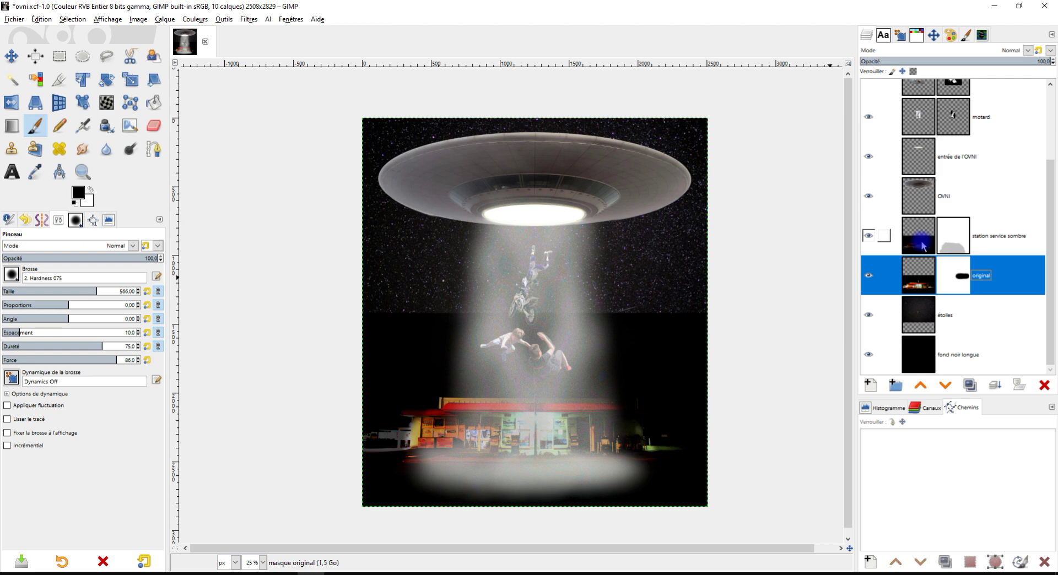
- Create a new layer group named 'station service' above station service sombre
{"action": "left_click", "coordinate": [923, 247]}
{"action": "left_click", "coordinate": [895, 385]}
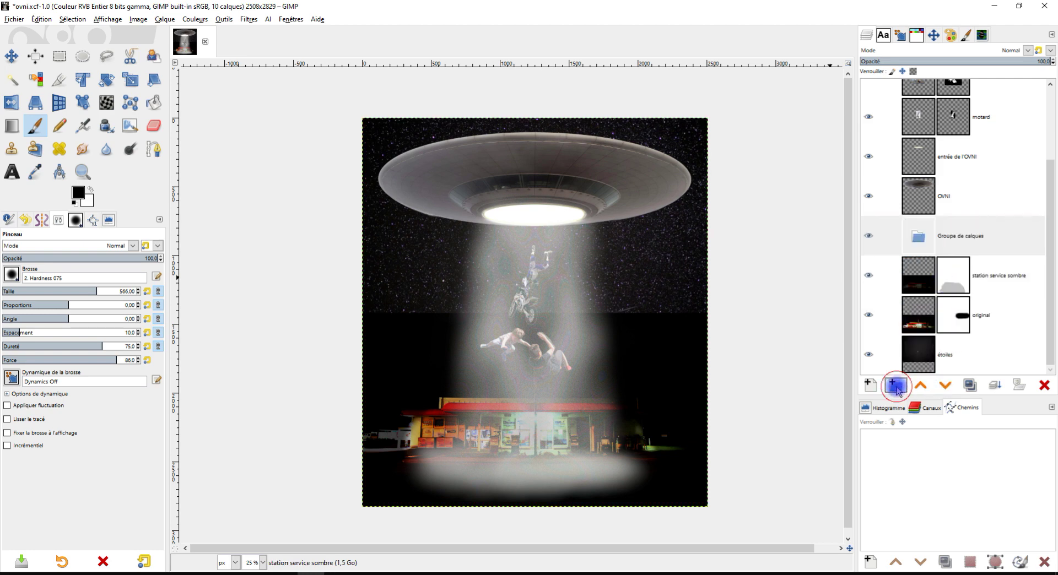
{"action": "double_click", "coordinate": [960, 236]}
{"action": "type", "text": "s"}
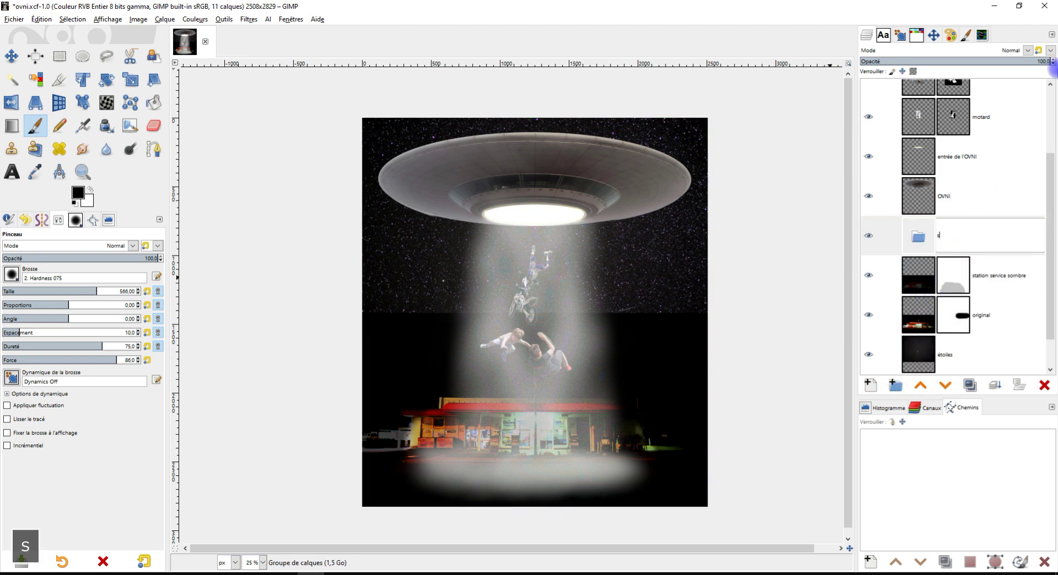
{"action": "type", "text": "n s"}
{"action": "key", "text": "Return"}
- Move station service sombre and original into the group and delete original's mask
{"action": "left_click_drag", "start_coordinate": [917, 273], "coordinate": [930, 242]}
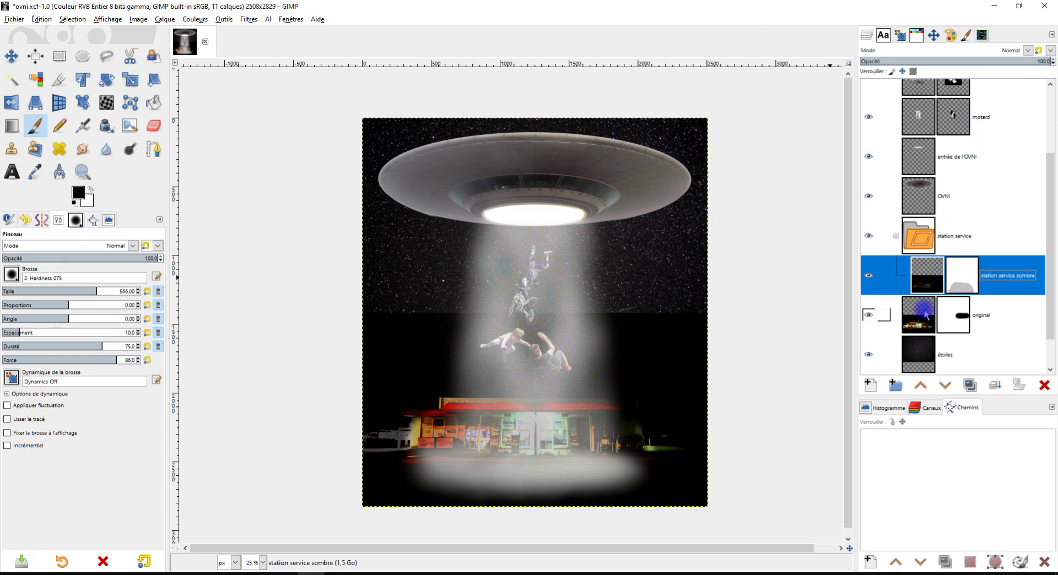
{"action": "left_click", "coordinate": [925, 315]}
{"action": "left_click_drag", "start_coordinate": [947, 285], "coordinate": [947, 286]}
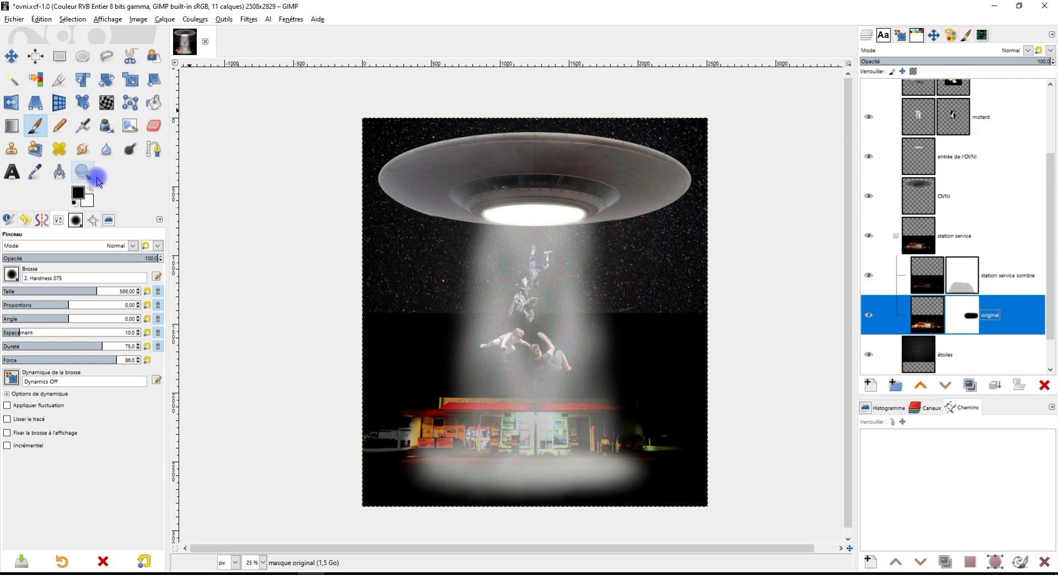
{"action": "right_click", "coordinate": [956, 317]}
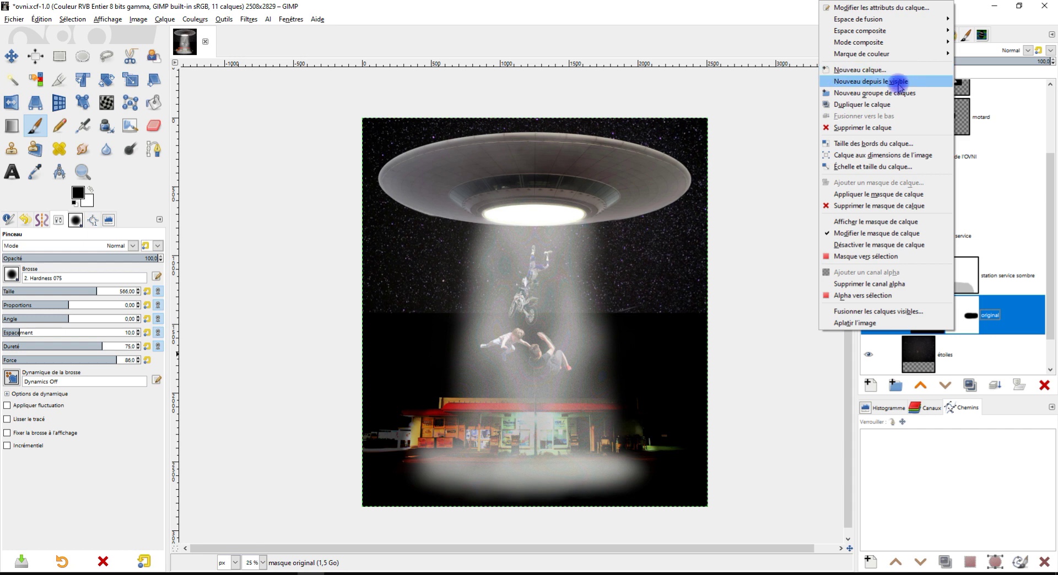
{"action": "left_click", "coordinate": [876, 206]}
- Add a white mask to the station service group and paint a black band into it
{"action": "left_click", "coordinate": [925, 238]}
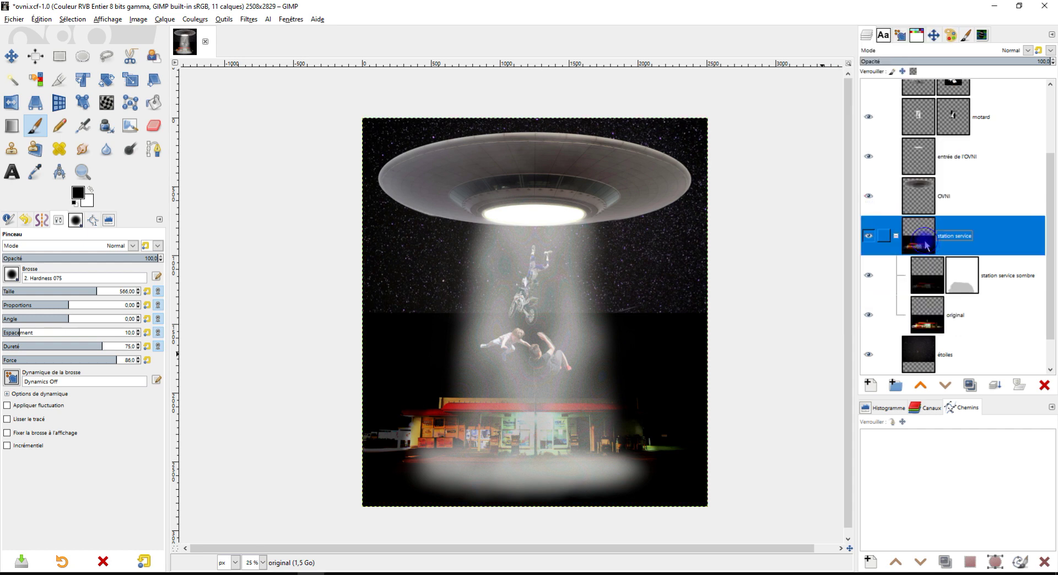
{"action": "right_click", "coordinate": [923, 242]}
{"action": "left_click", "coordinate": [872, 436]}
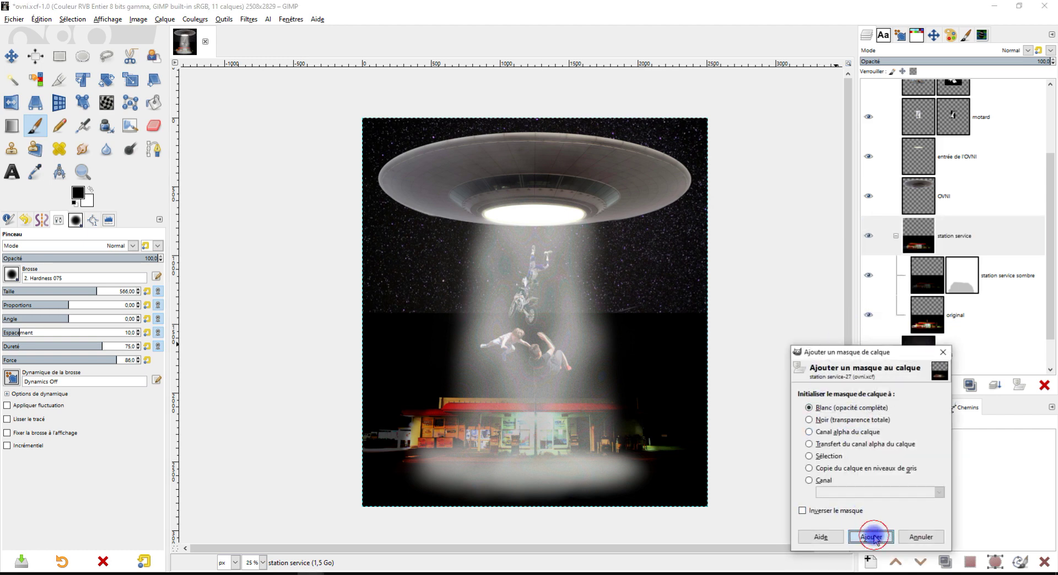
{"action": "left_click", "coordinate": [871, 535]}
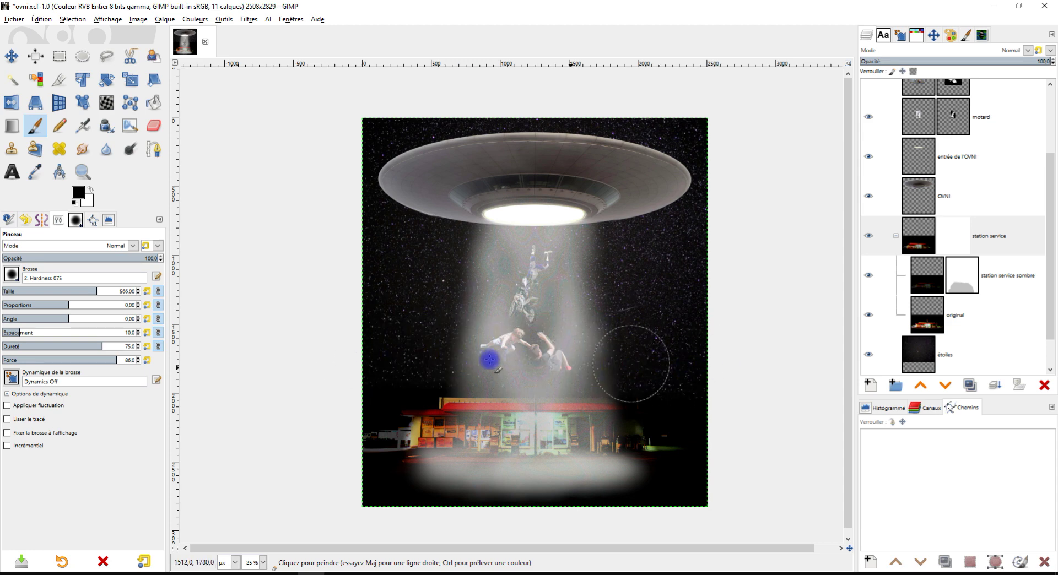
{"action": "left_click_drag", "start_coordinate": [368, 402], "coordinate": [685, 382]}
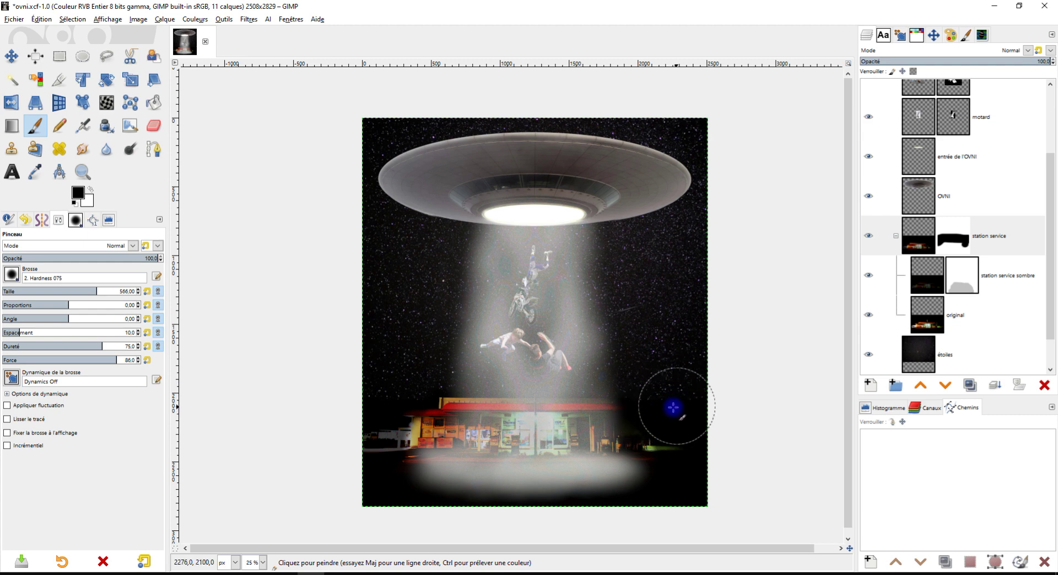
{"action": "scroll", "coordinate": [669, 409], "scroll_direction": "up", "scroll_amount": 2}
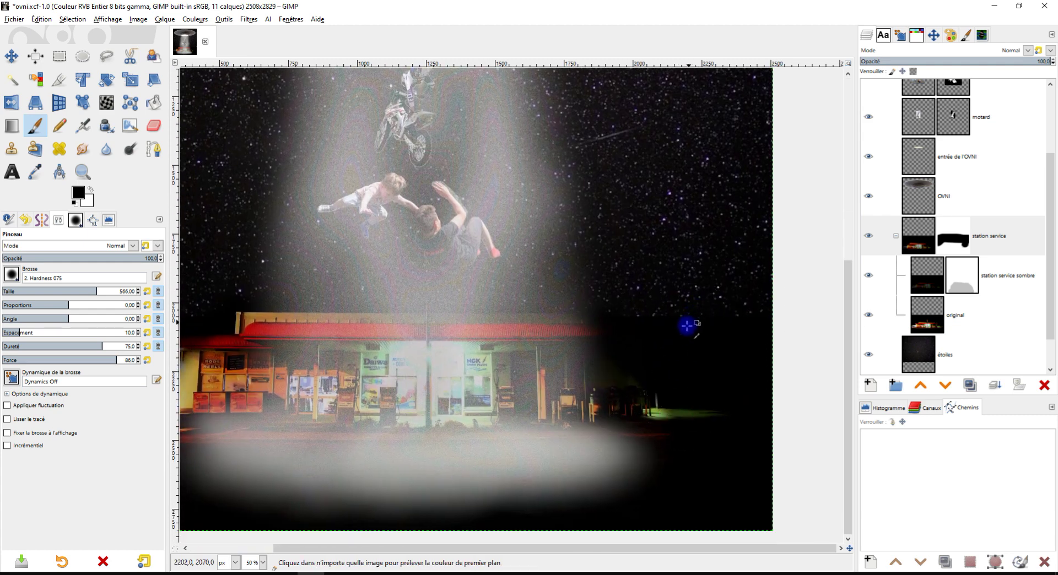
{"action": "scroll", "coordinate": [688, 336], "scroll_direction": "up", "scroll_amount": 1}
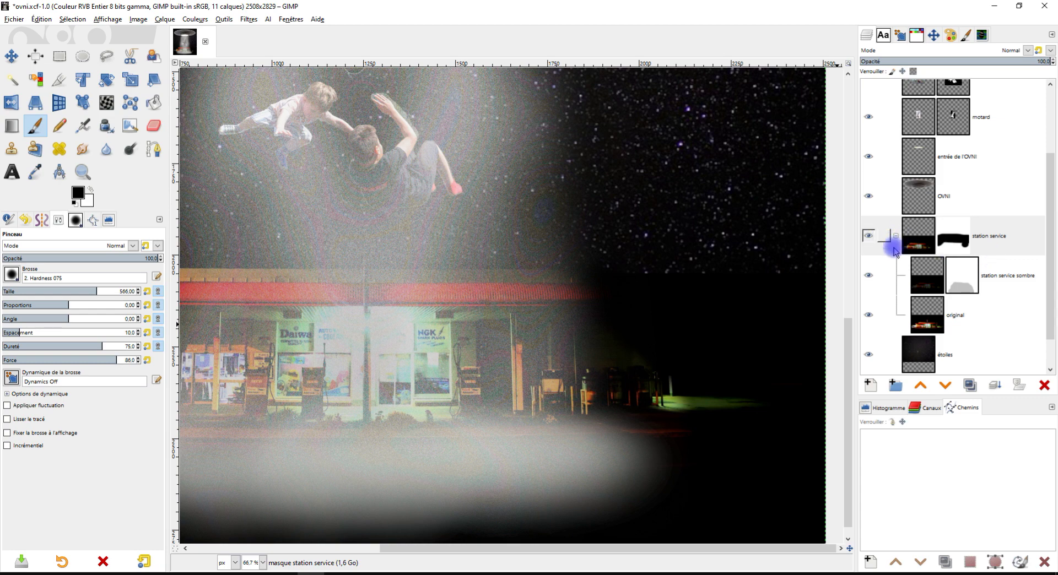
{"action": "scroll", "coordinate": [954, 311], "scroll_direction": "down", "scroll_amount": 1}
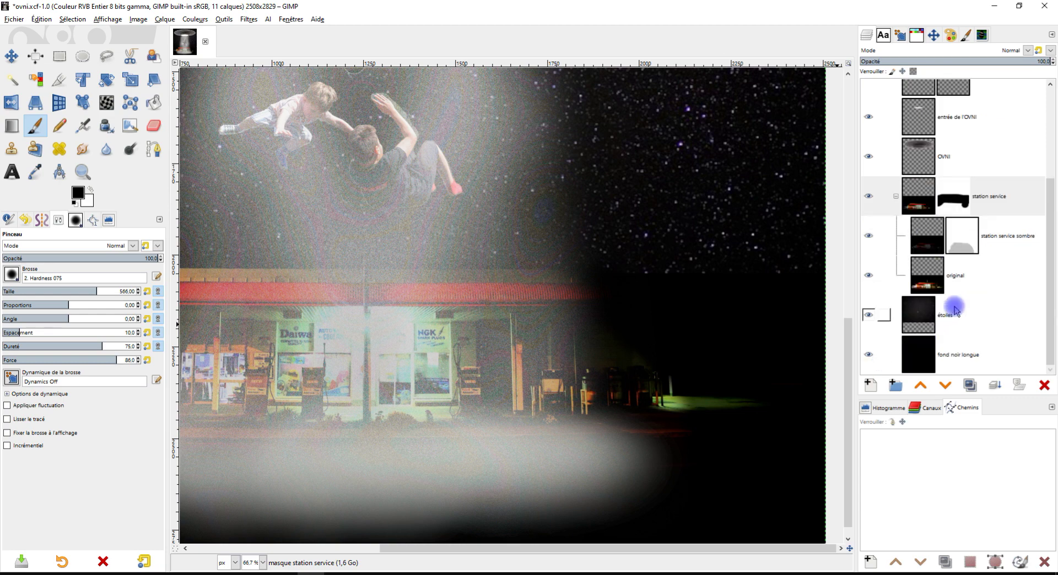
- Paint white on the group mask at the station's right after checking against fond noir longue
{"action": "left_click", "coordinate": [868, 355]}
{"action": "left_click", "coordinate": [867, 355]}
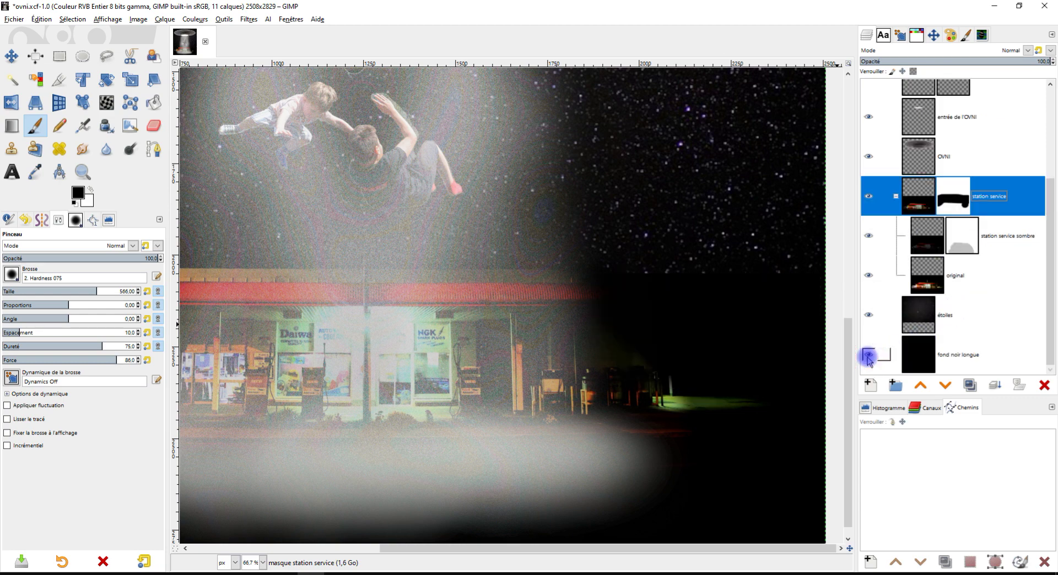
{"action": "left_click", "coordinate": [868, 357]}
{"action": "left_click", "coordinate": [869, 356]}
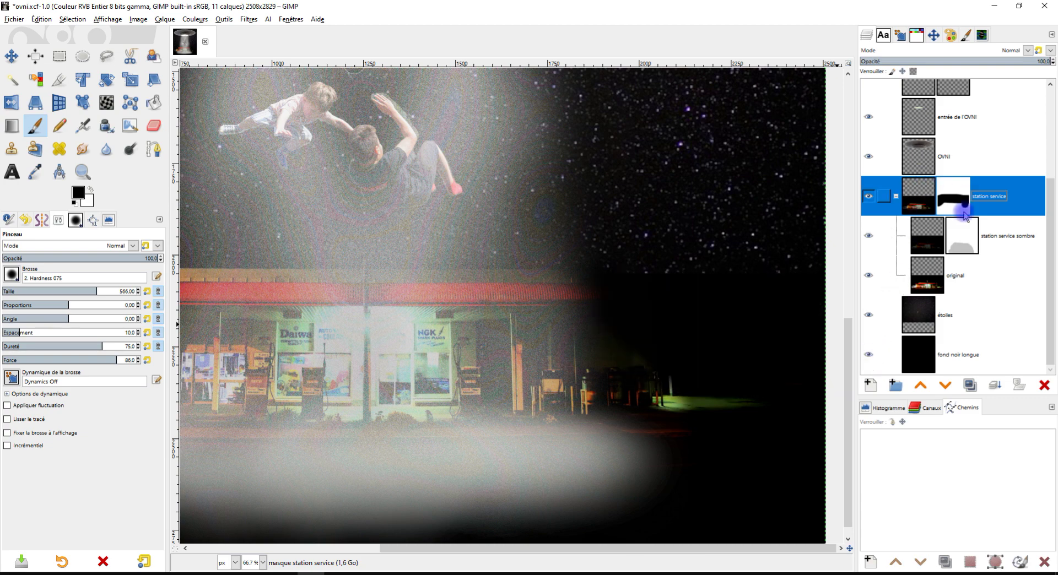
{"action": "left_click", "coordinate": [89, 191]}
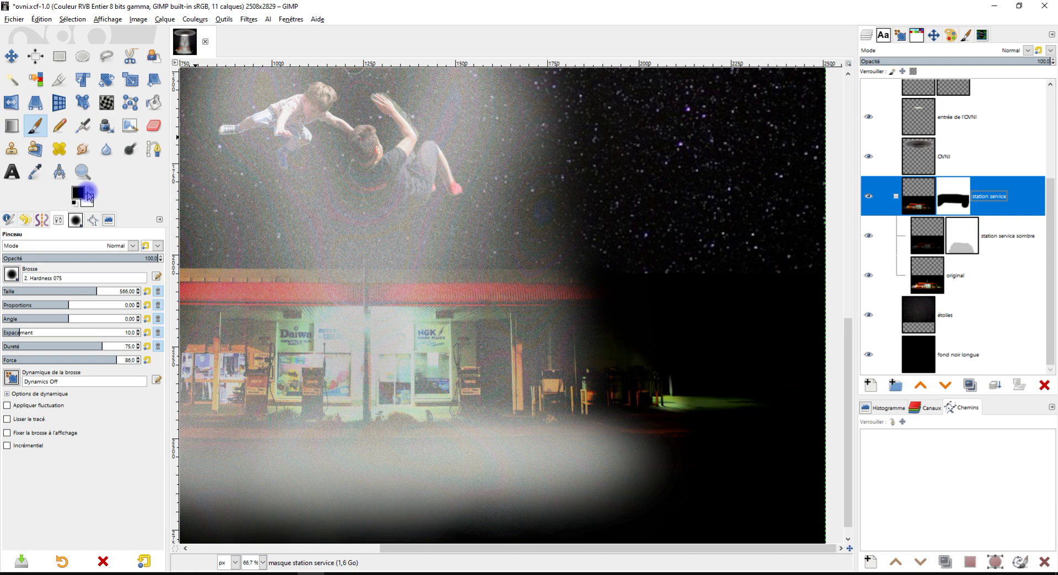
{"action": "left_click", "coordinate": [639, 356]}
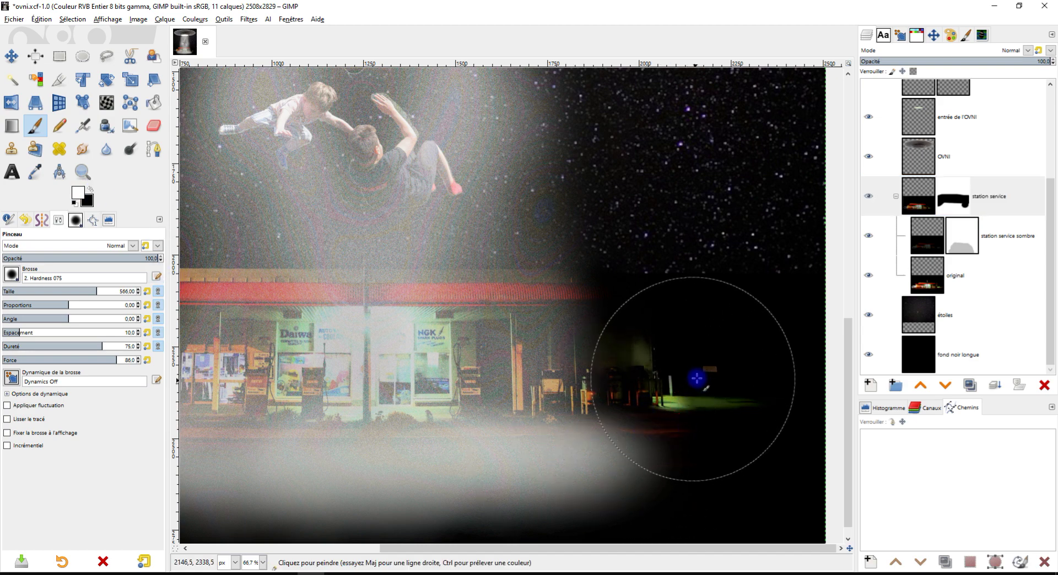
{"action": "key", "text": "minus"}
{"action": "key", "text": "minus"}
{"action": "key", "text": "minus"}
- Set the étoiles layer to Écran mode and dim the stars with a lowered Curves adjustment
{"action": "left_click", "coordinate": [945, 316]}
{"action": "left_click", "coordinate": [1028, 50]}
{"action": "left_click", "coordinate": [874, 175]}
{"action": "key", "text": "minus"}
{"action": "key", "text": "plus"}
{"action": "key", "text": "plus"}
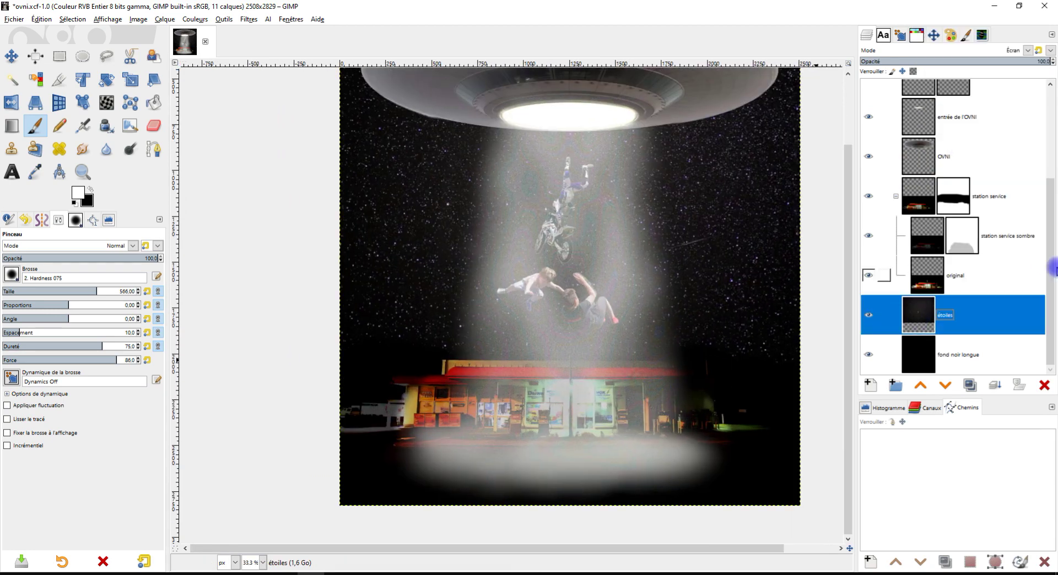
{"action": "left_click", "coordinate": [195, 19]}
{"action": "left_click", "coordinate": [209, 145]}
{"action": "left_click_drag", "start_coordinate": [155, 158], "coordinate": [139, 194]}
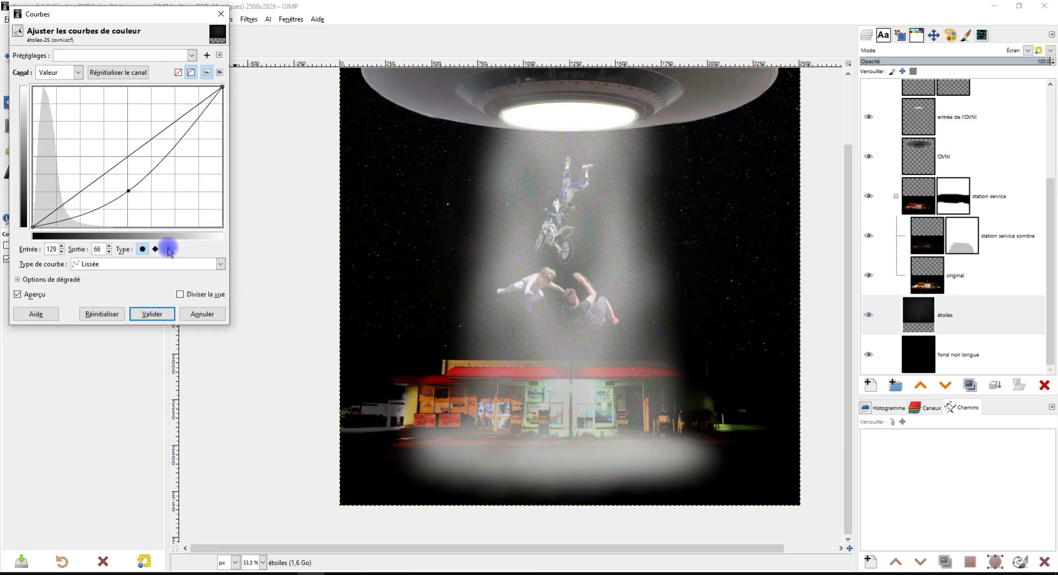
{"action": "left_click", "coordinate": [989, 196]}
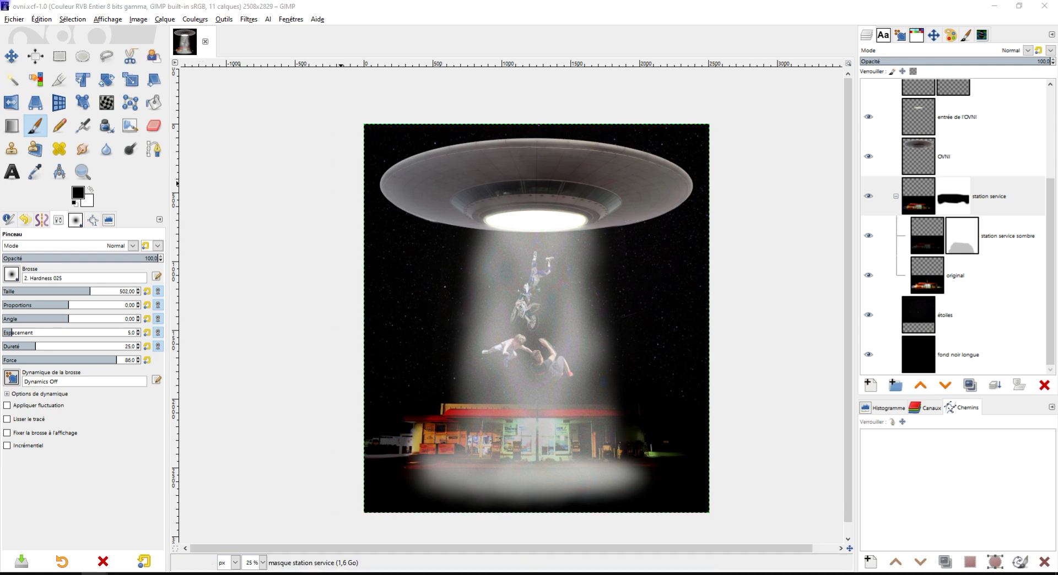
{"action": "scroll", "coordinate": [970, 220], "scroll_direction": "up", "scroll_amount": 3}
- Create a 'faisceau lumineux' layer group and move renfot de faisceau and faisceau into it
{"action": "left_click", "coordinate": [981, 101]}
{"action": "left_click", "coordinate": [896, 385]}
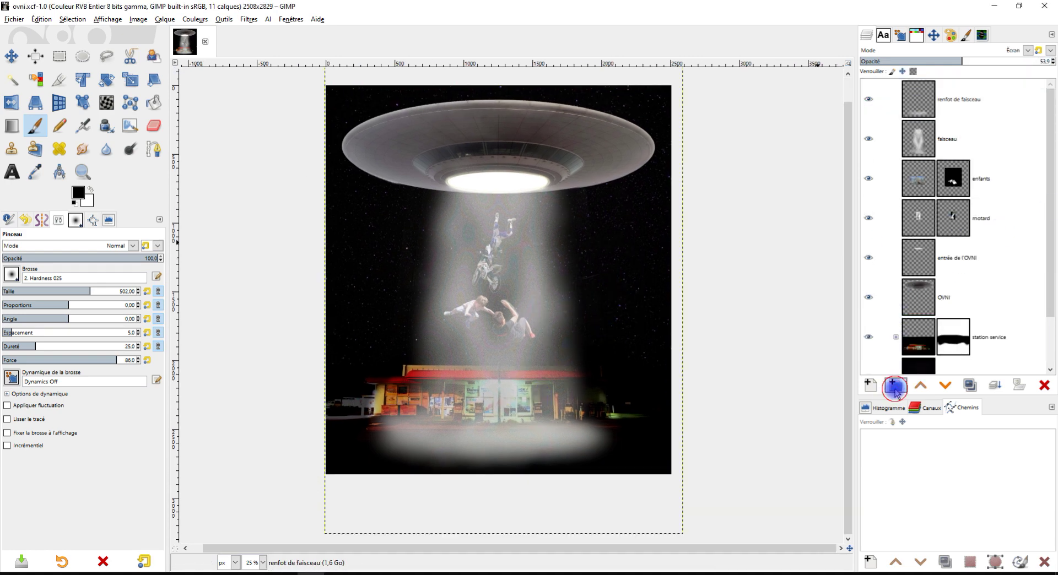
{"action": "double_click", "coordinate": [953, 100]}
{"action": "type", "text": "faisceau"}
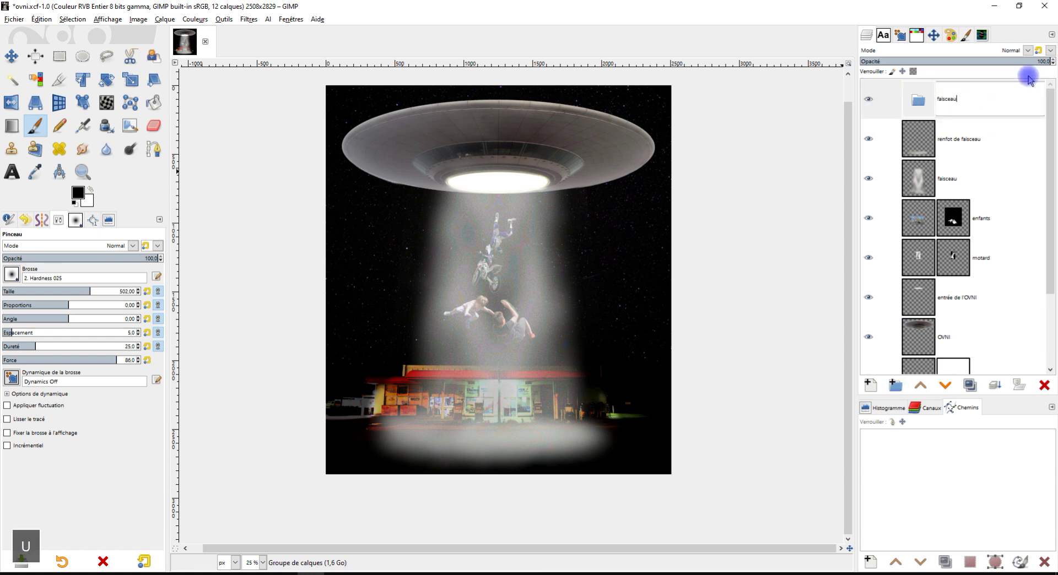
{"action": "type", "text": " lumineux"}
{"action": "key", "text": "Return"}
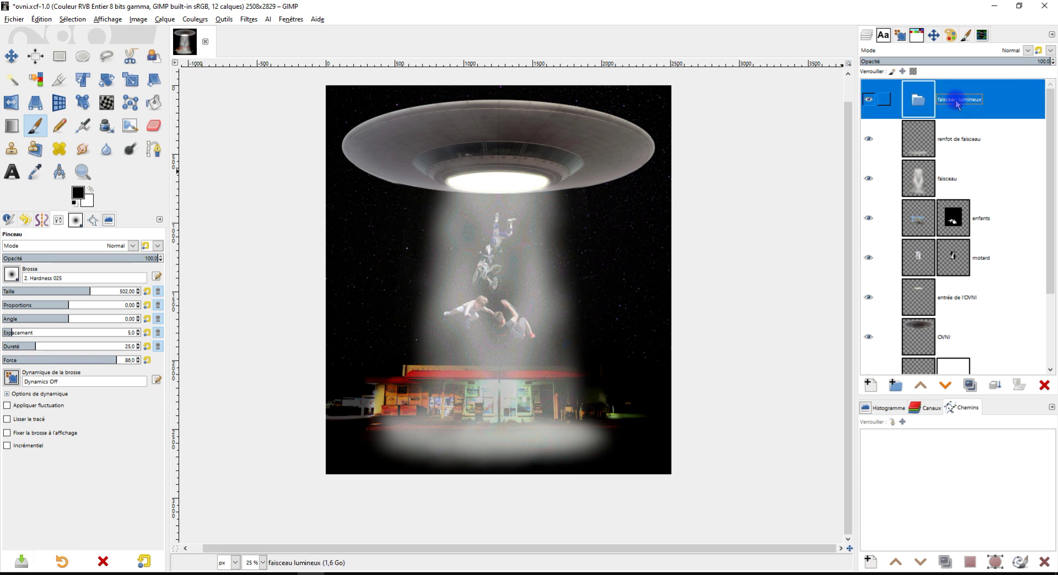
{"action": "mouse_move", "coordinate": [920, 138]}
{"action": "left_mouse_down"}
{"action": "mouse_move", "coordinate": [936, 110]}
{"action": "mouse_move", "coordinate": [935, 135]}
{"action": "left_mouse_up"}
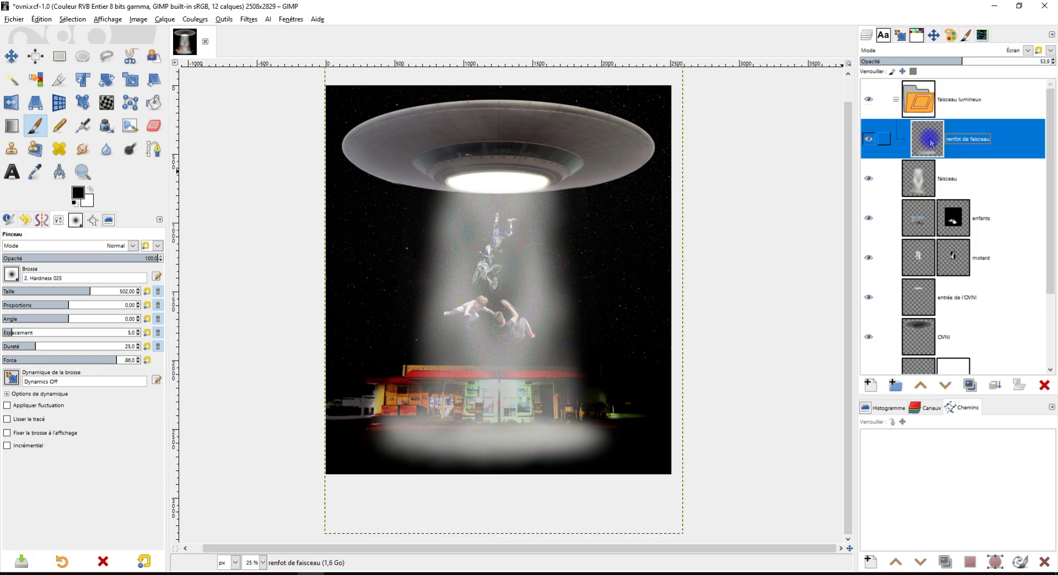
{"action": "left_click_drag", "start_coordinate": [917, 180], "coordinate": [936, 160]}
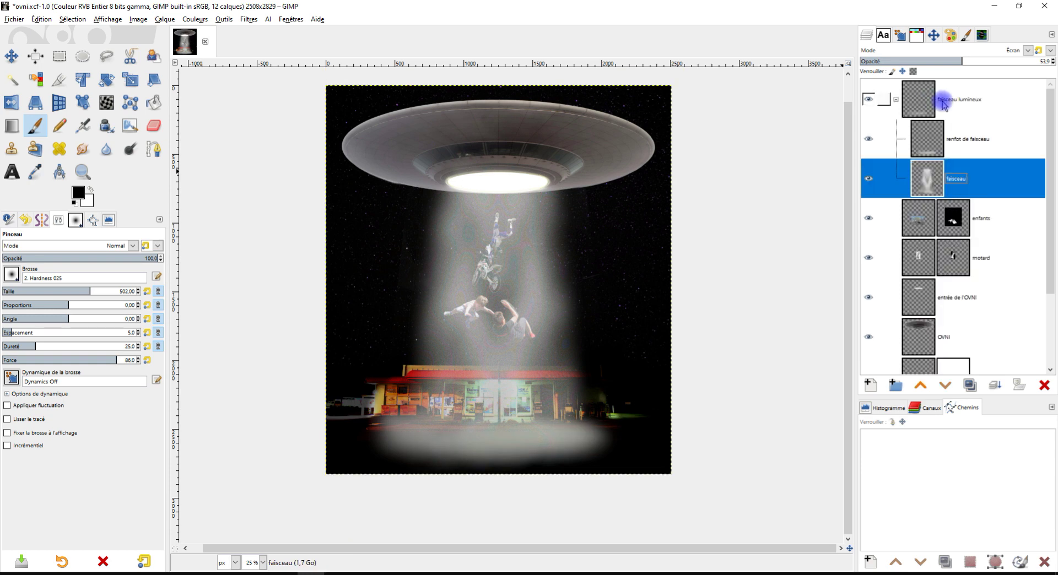
- Set the faisceau lumineux group's blend mode to Outrepasser in its layer attributes
{"action": "right_click", "coordinate": [903, 101]}
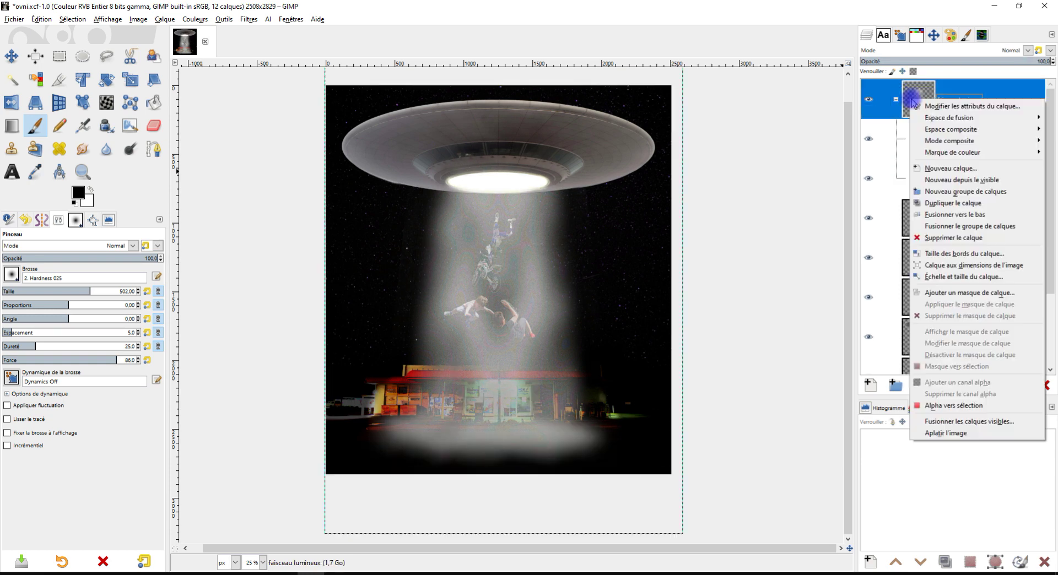
{"action": "left_click", "coordinate": [968, 106]}
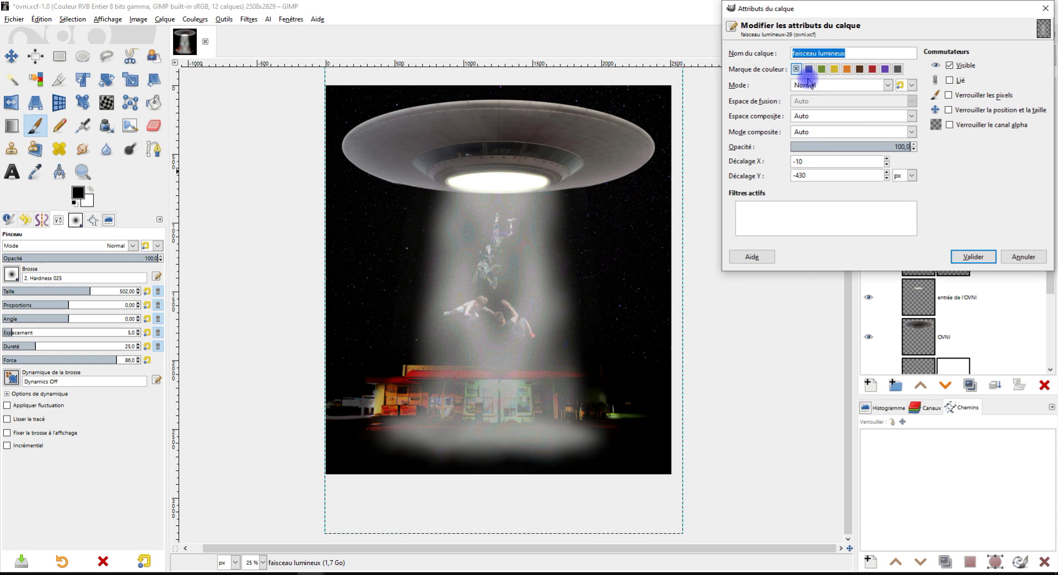
{"action": "left_click", "coordinate": [815, 84]}
{"action": "left_click", "coordinate": [823, 101]}
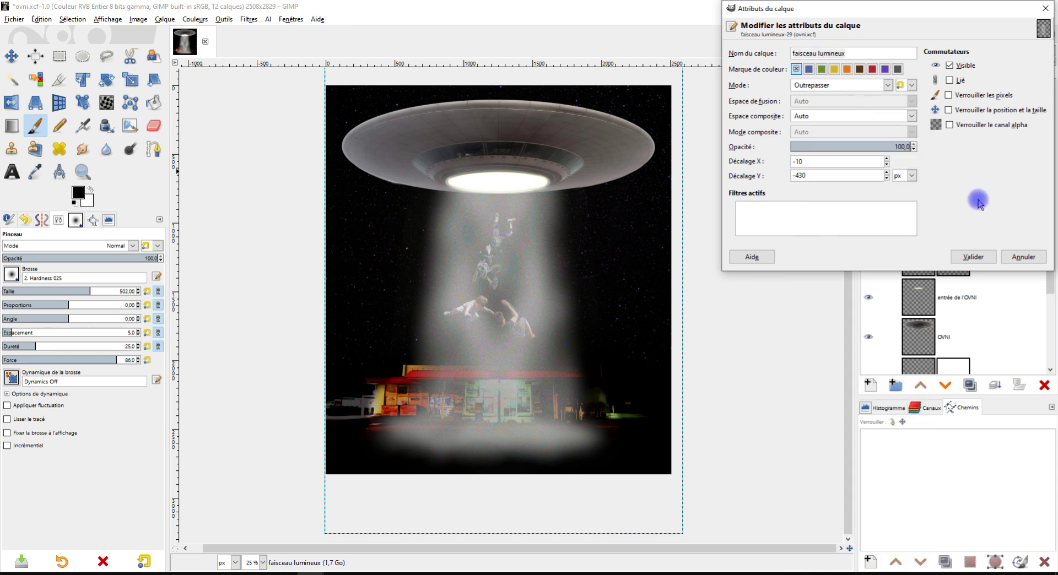
{"action": "left_click", "coordinate": [973, 257]}
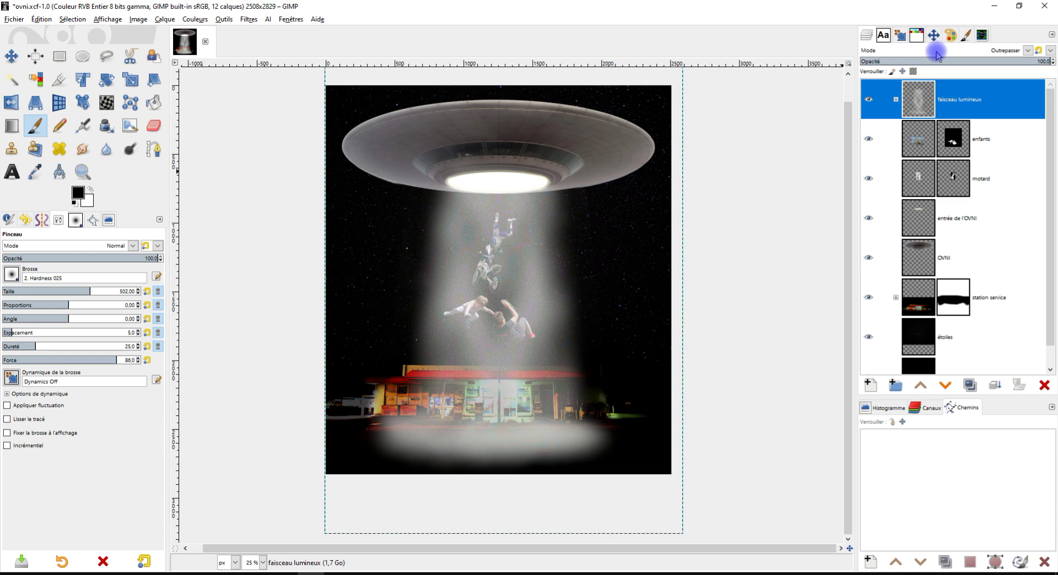
{"action": "scroll", "coordinate": [631, 310], "scroll_direction": "down", "scroll_amount": 2}
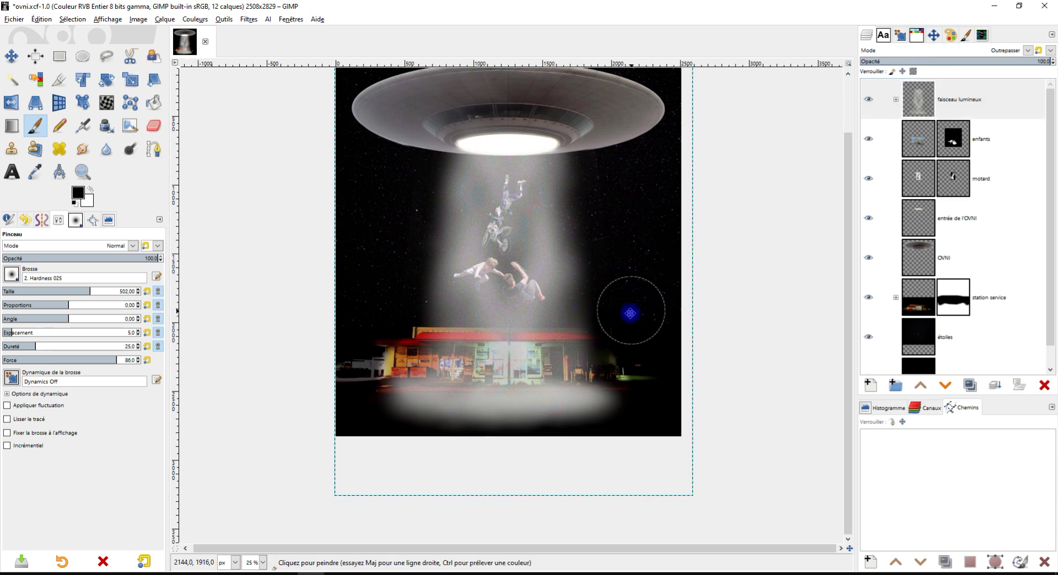
{"action": "scroll", "coordinate": [631, 310], "scroll_direction": "up", "scroll_amount": 1}
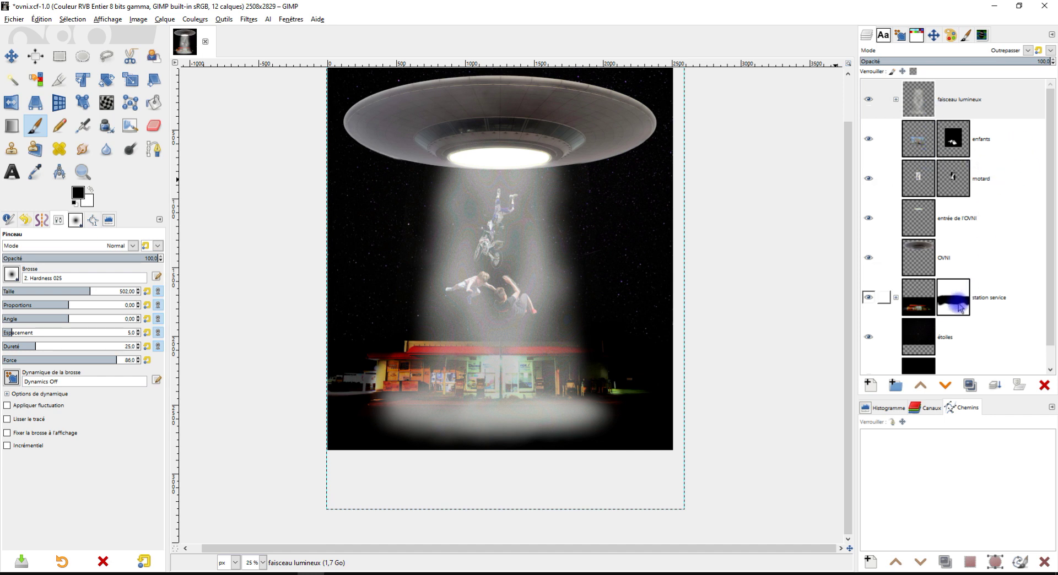
{"action": "scroll", "coordinate": [961, 308], "scroll_direction": "down", "scroll_amount": 1}
{"action": "left_click", "coordinate": [1000, 317]}
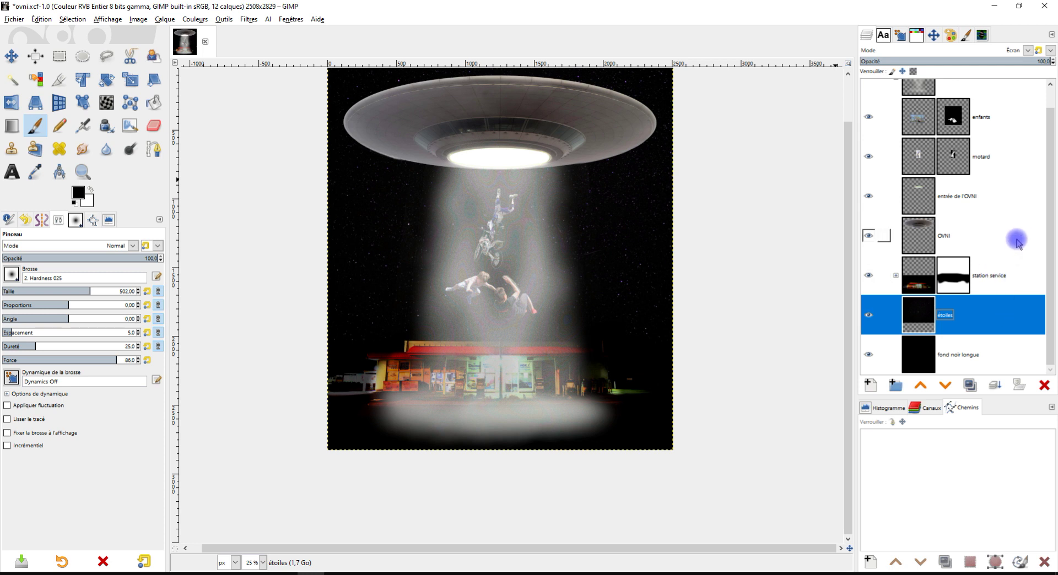
- Create an 'OVNI #1' layer group and move the OVNI layer into it
{"action": "left_click", "coordinate": [998, 238]}
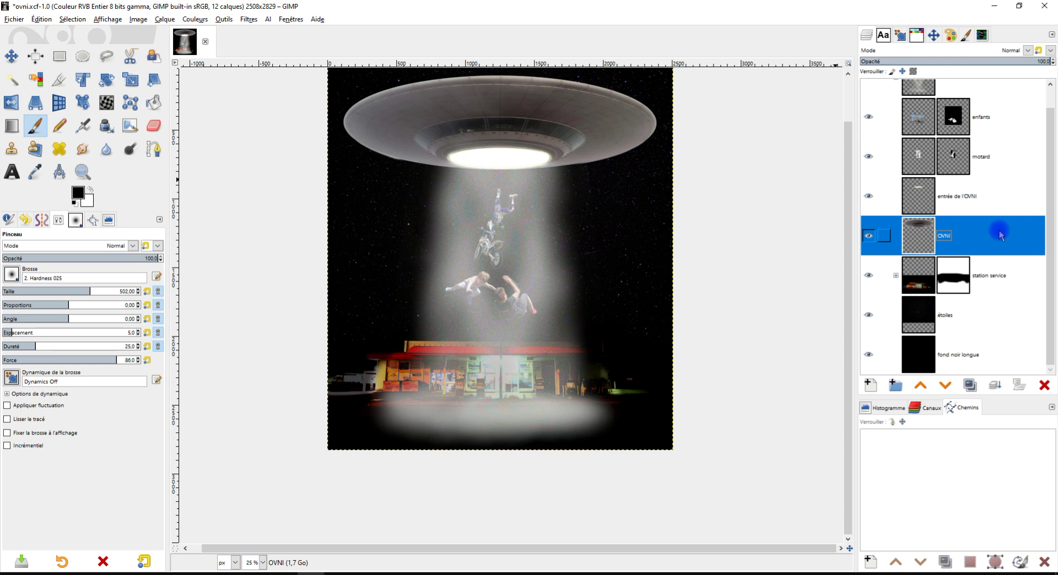
{"action": "left_click_drag", "start_coordinate": [713, 162], "coordinate": [689, 193]}
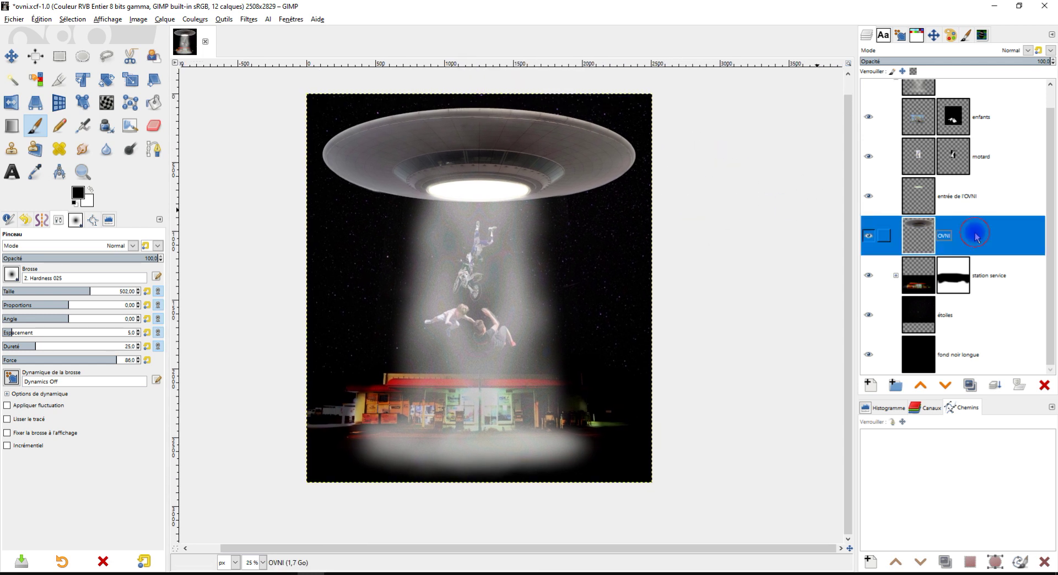
{"action": "left_click", "coordinate": [894, 385]}
{"action": "double_click", "coordinate": [958, 236]}
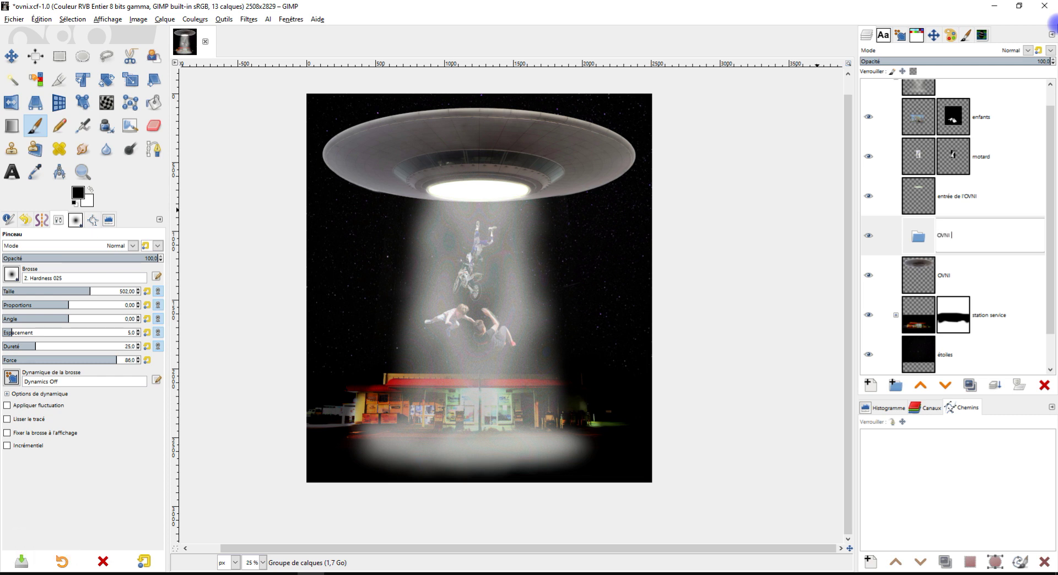
{"action": "key", "text": "Return"}
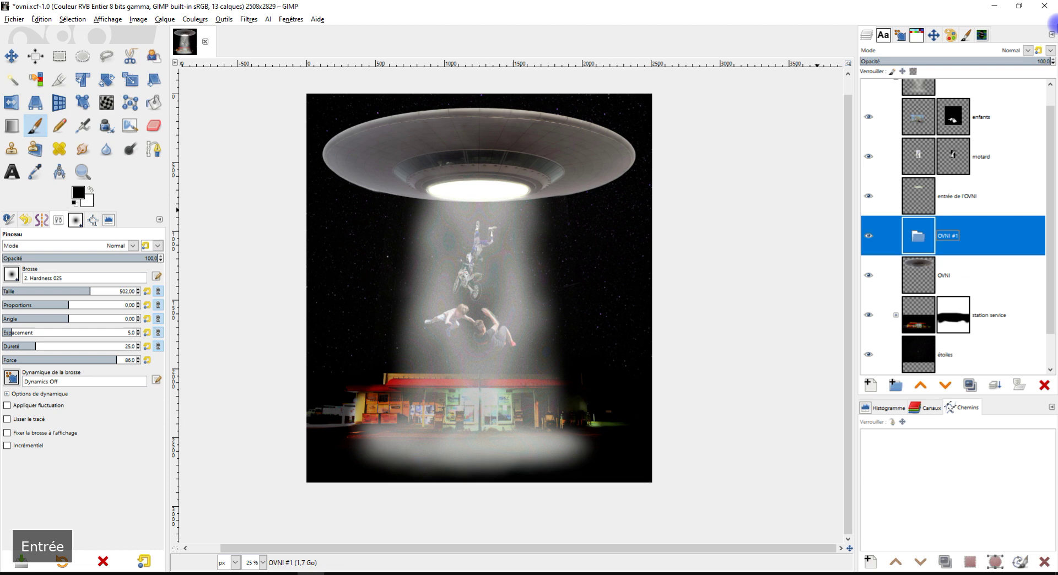
{"action": "left_click_drag", "start_coordinate": [908, 273], "coordinate": [933, 236]}
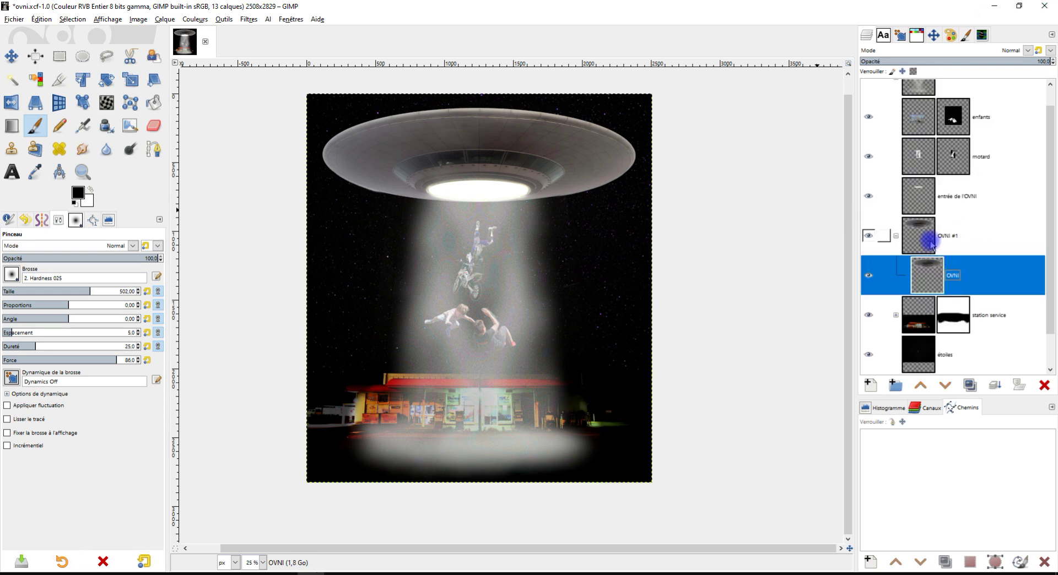
- Duplicate the OVNI layer and lower the copy's Exposure to darken the saucer
{"action": "key", "text": "shift+ctrl+d"}
{"action": "left_click", "coordinate": [195, 18]}
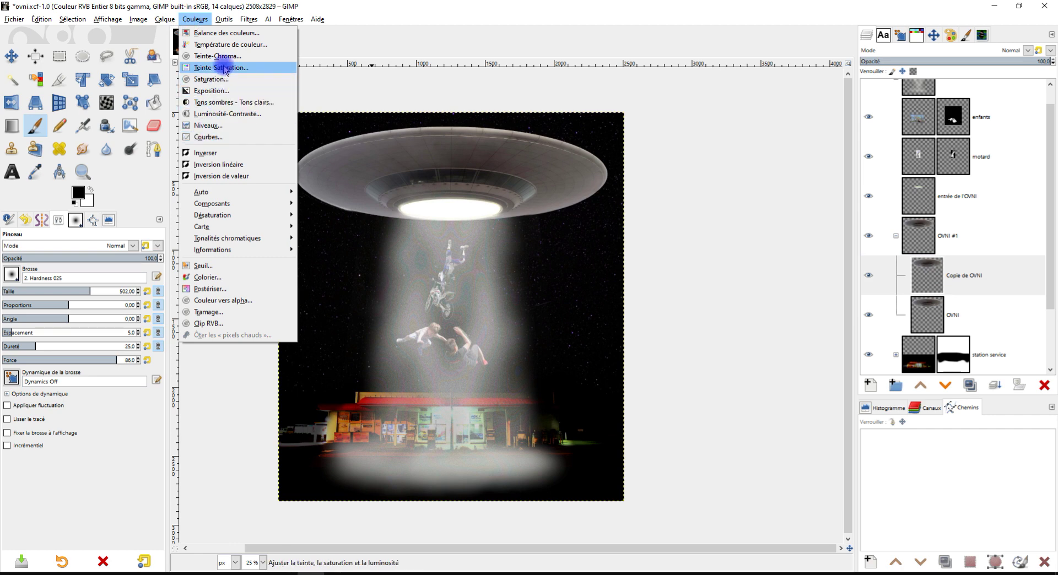
{"action": "left_click", "coordinate": [209, 90]}
{"action": "mouse_move", "coordinate": [146, 102]}
{"action": "left_mouse_down"}
{"action": "mouse_move", "coordinate": [75, 101]}
{"action": "mouse_move", "coordinate": [92, 102]}
{"action": "left_mouse_up"}
{"action": "scroll", "coordinate": [531, 206], "scroll_direction": "up", "scroll_amount": 1}
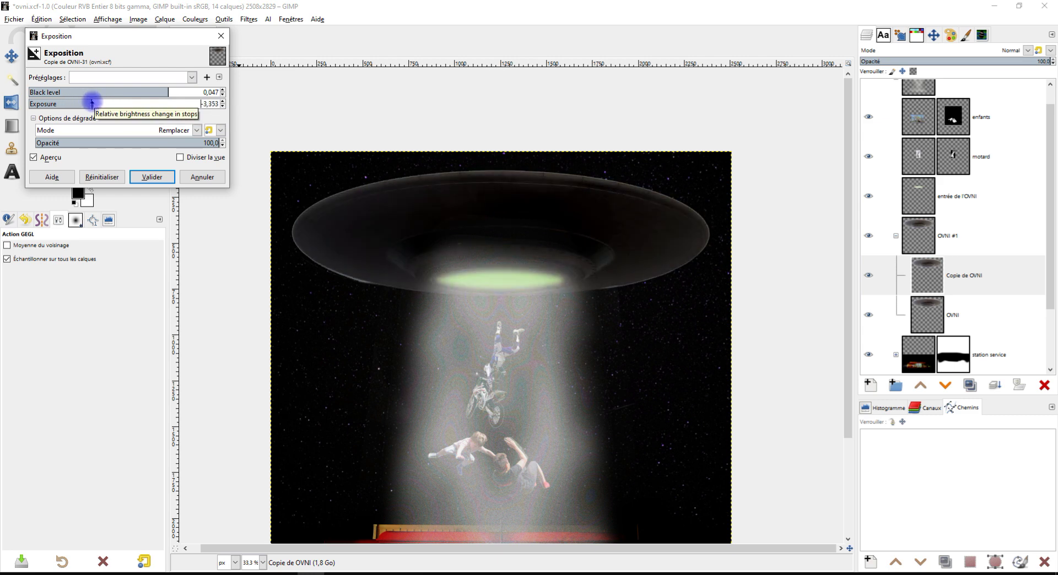
{"action": "key", "text": "Return"}
{"action": "left_click", "coordinate": [879, 196]}
- Sample the saucer's green glow as foreground colour and set OVNI #1 to Outrepasser mode
{"action": "left_click", "coordinate": [35, 172]}
{"action": "left_click", "coordinate": [544, 268]}
{"action": "key", "text": "minus"}
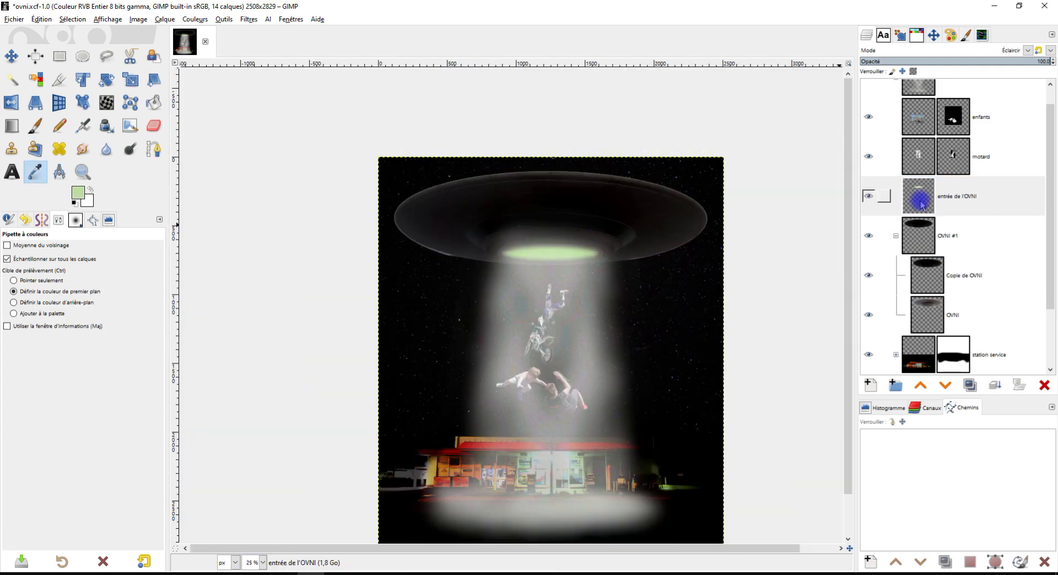
{"action": "right_click", "coordinate": [927, 236]}
{"action": "left_click", "coordinate": [953, 232]}
{"action": "left_click", "coordinate": [810, 187]}
{"action": "left_click", "coordinate": [808, 342]}
{"action": "left_click", "coordinate": [972, 358]}
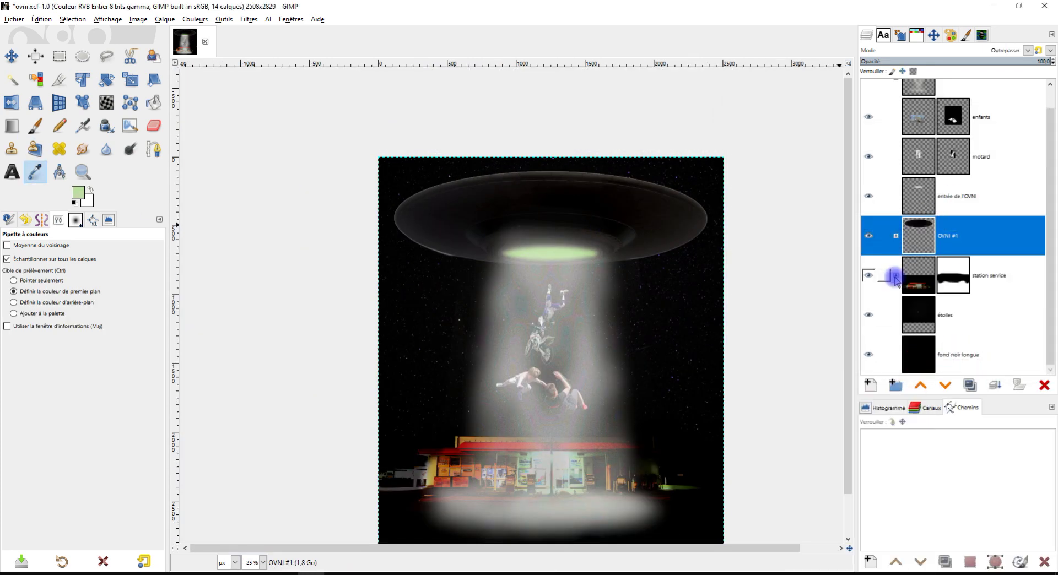
- Toggle the entrée de l'OVNI glow and faisceau lumineux group to compare, then expand the beam group
{"action": "left_click", "coordinate": [958, 196]}
{"action": "left_click", "coordinate": [869, 196]}
{"action": "left_click", "coordinate": [869, 197]}
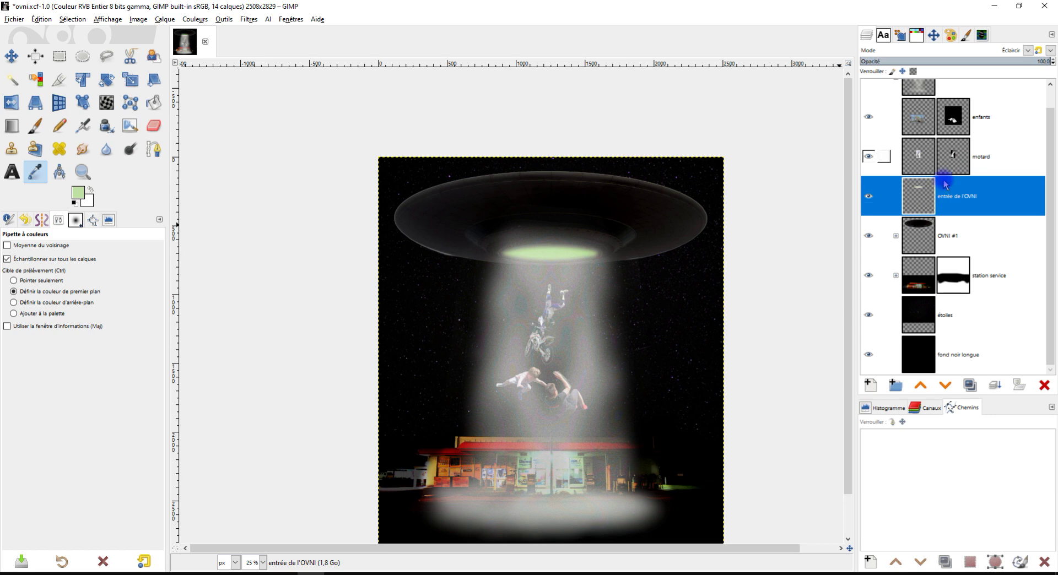
{"action": "scroll", "coordinate": [936, 166], "scroll_direction": "up", "scroll_amount": 1}
{"action": "left_click", "coordinate": [868, 99]}
{"action": "left_click", "coordinate": [868, 99]}
{"action": "left_click", "coordinate": [868, 138]}
{"action": "left_click", "coordinate": [868, 138]}
{"action": "left_click", "coordinate": [894, 108]}
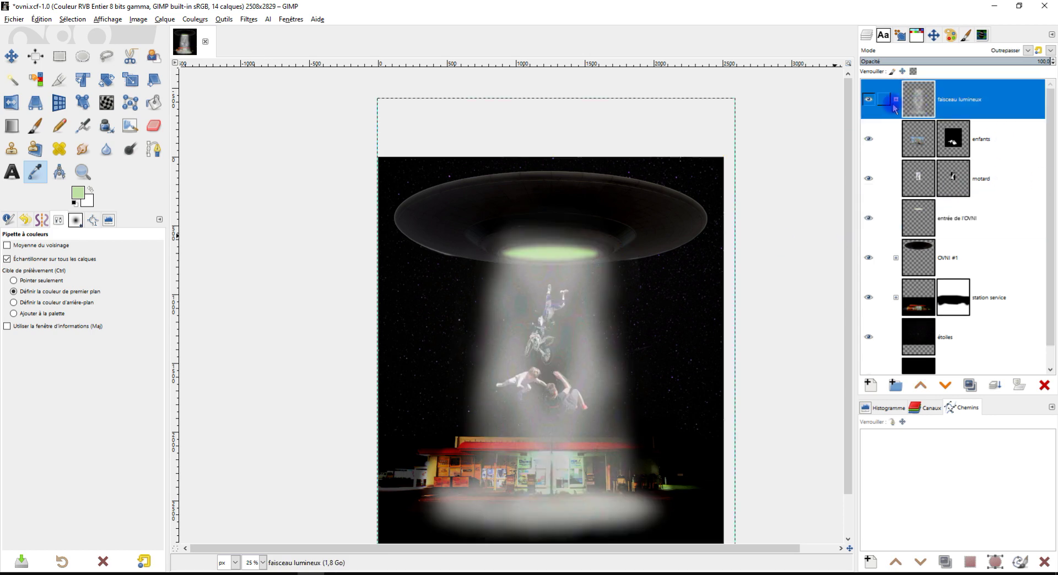
{"action": "scroll", "coordinate": [600, 331], "scroll_direction": "up", "scroll_amount": 1, "text": "ctrl"}
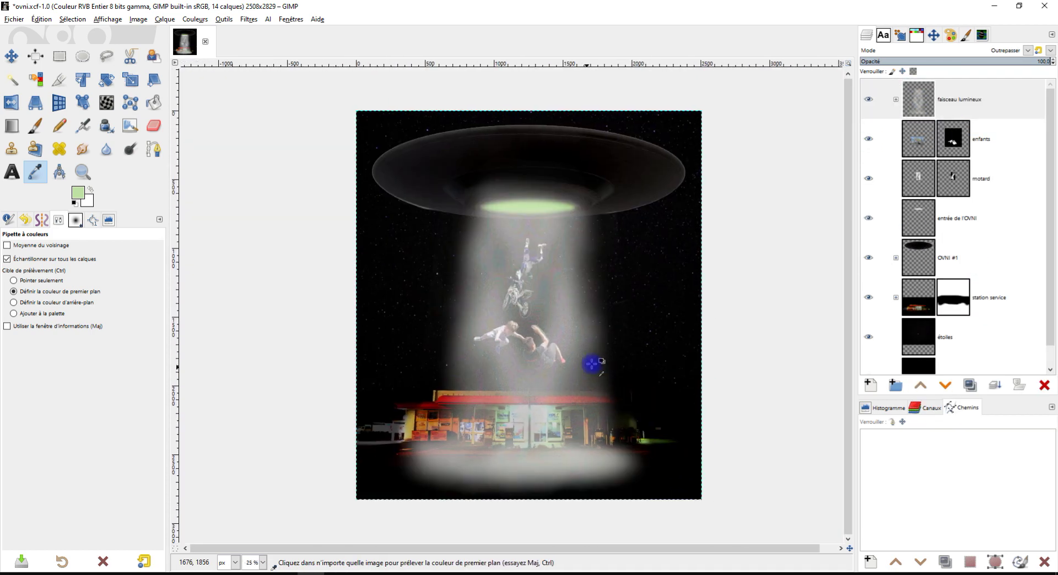
{"action": "left_click", "coordinate": [944, 116]}
{"action": "left_click", "coordinate": [895, 100]}
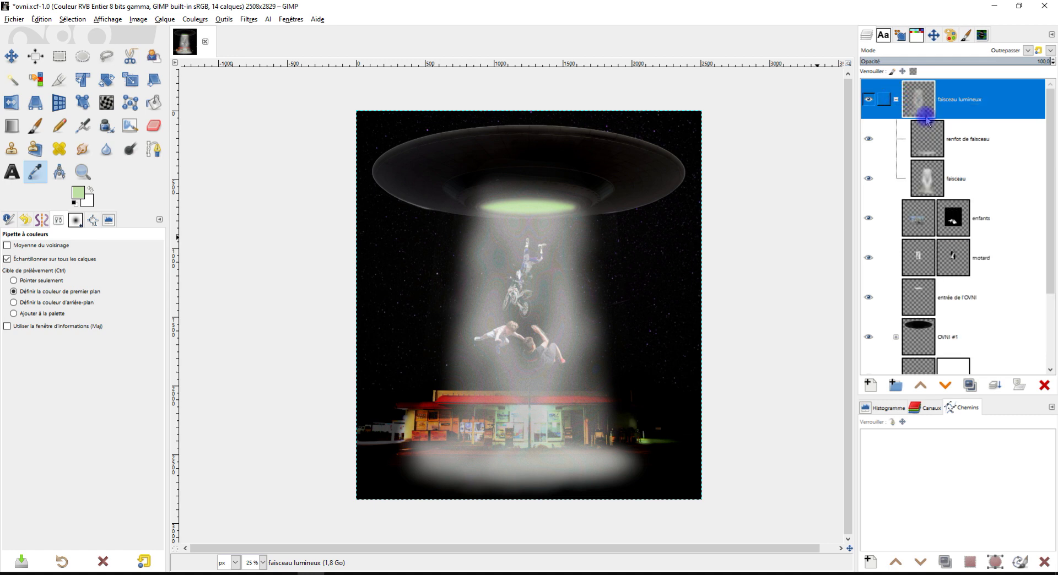
- Add a new 'force lumineux' layer above renfot de faisceau
{"action": "left_click", "coordinate": [929, 132]}
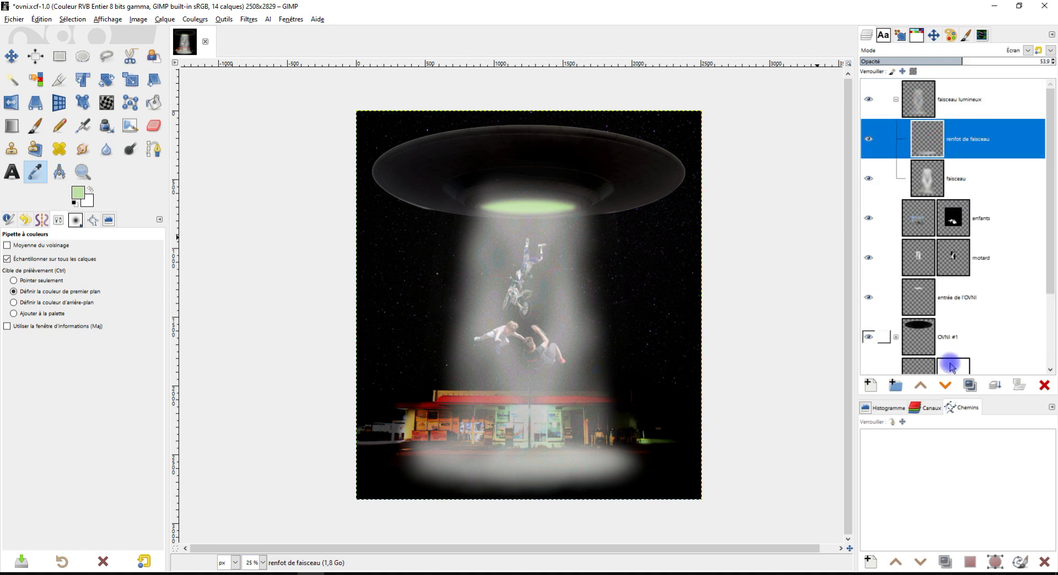
{"action": "left_click", "coordinate": [871, 383]}
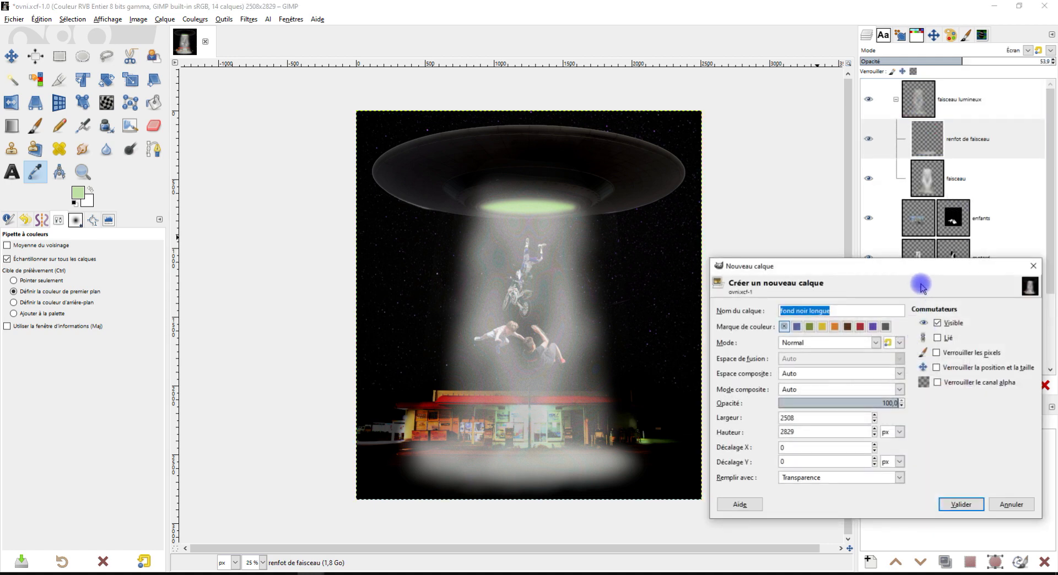
{"action": "key", "text": "Caps_Lock"}
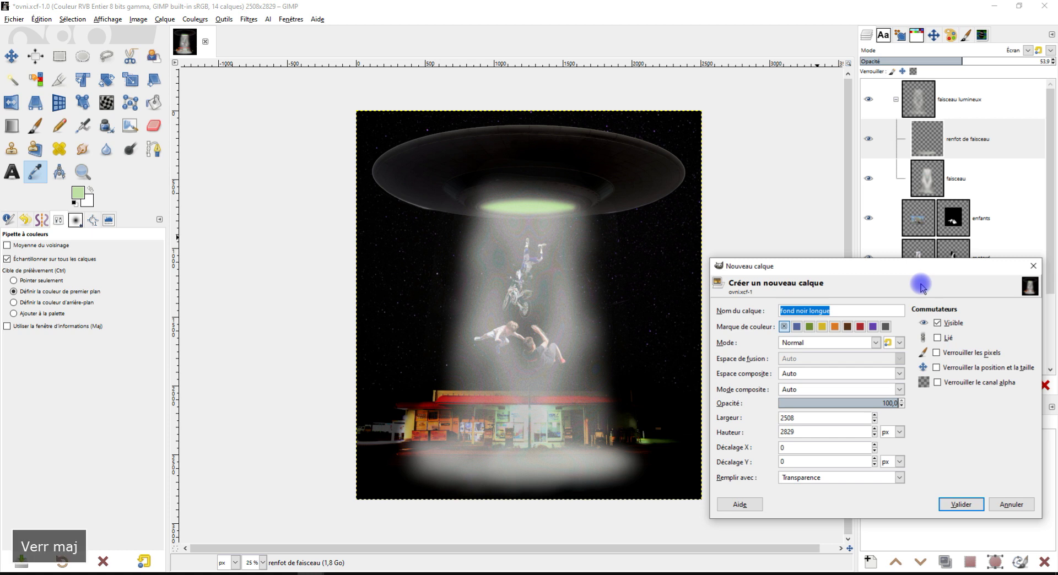
{"action": "type", "text": "force lumi"}
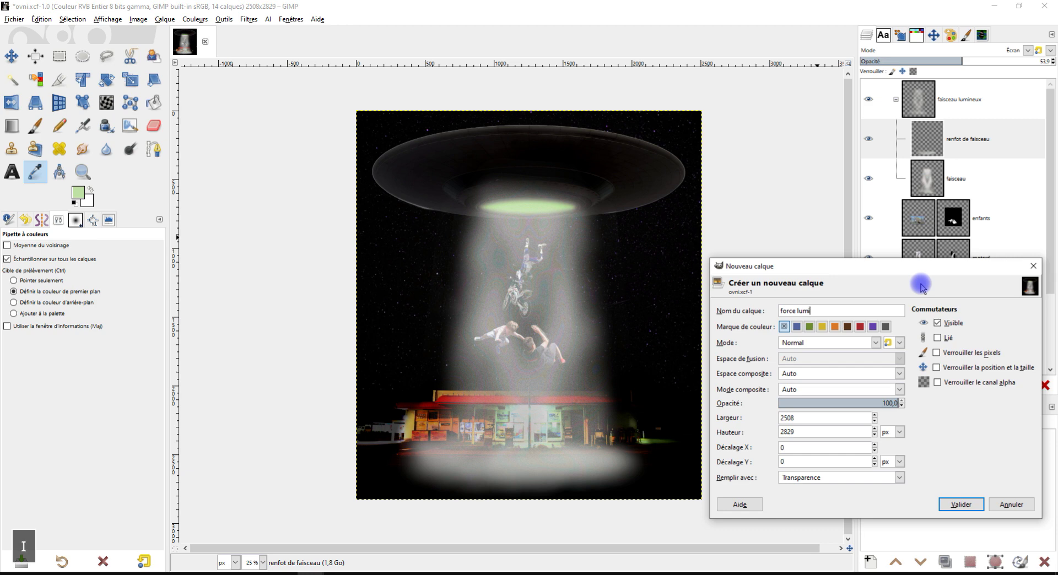
{"action": "type", "text": "x"}
{"action": "key", "text": "Return"}
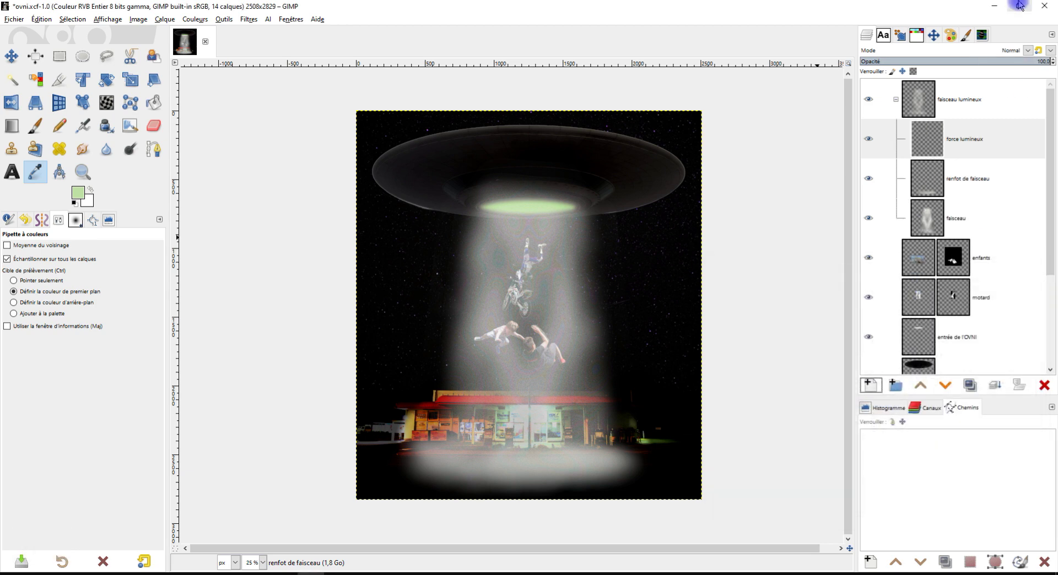
- Paint a straight mid-grey brush line from the saucer's light down to the ground
{"action": "left_click", "coordinate": [35, 126]}
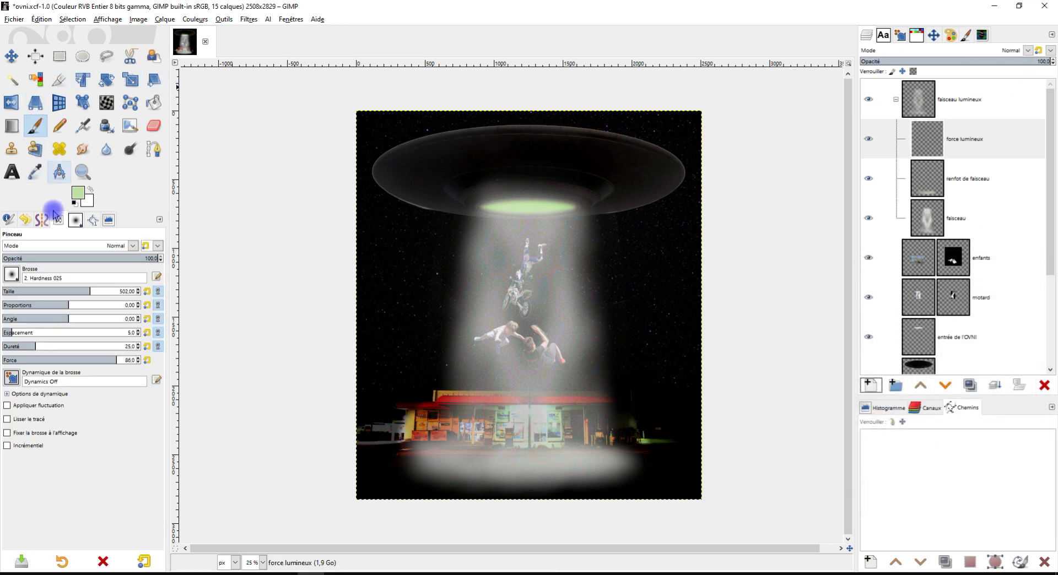
{"action": "left_click", "coordinate": [82, 200]}
{"action": "left_click_drag", "start_coordinate": [168, 157], "coordinate": [127, 144]}
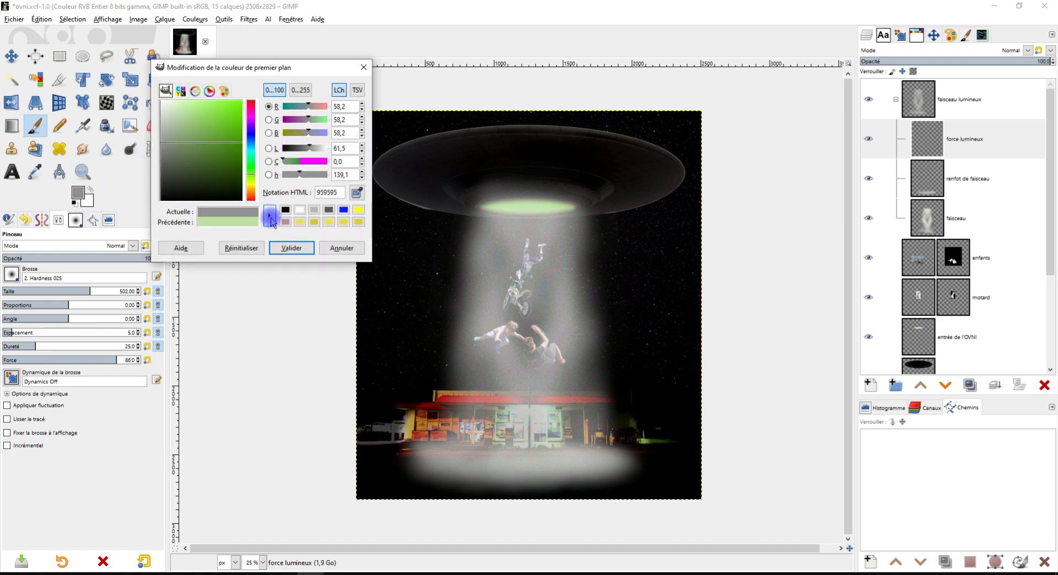
{"action": "left_click", "coordinate": [292, 249]}
{"action": "scroll", "coordinate": [543, 349], "scroll_direction": "up", "scroll_amount": 3}
{"action": "scroll", "coordinate": [538, 165], "scroll_direction": "down", "scroll_amount": 3}
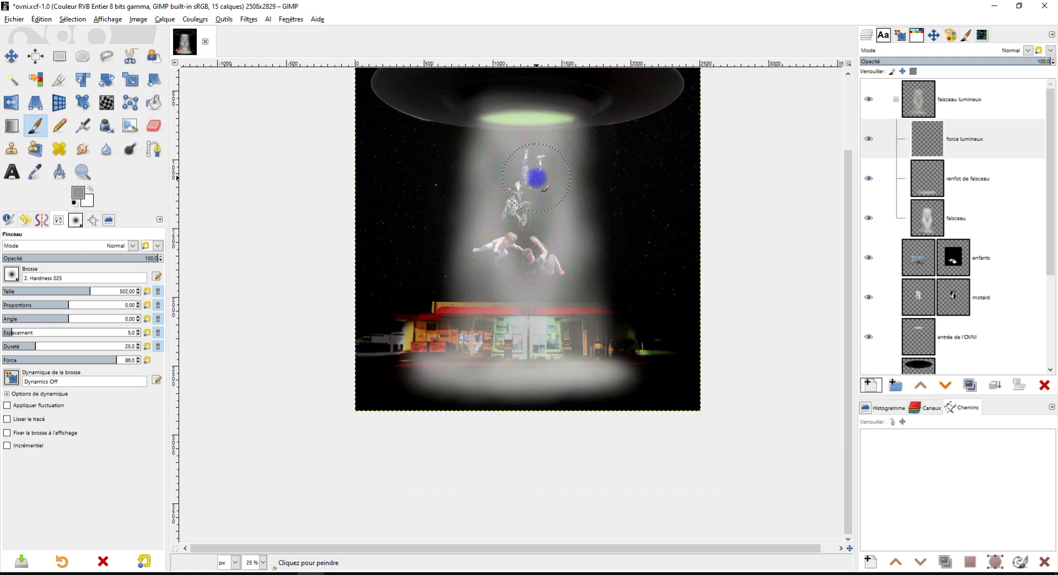
{"action": "scroll", "coordinate": [536, 178], "scroll_direction": "up", "scroll_amount": 1}
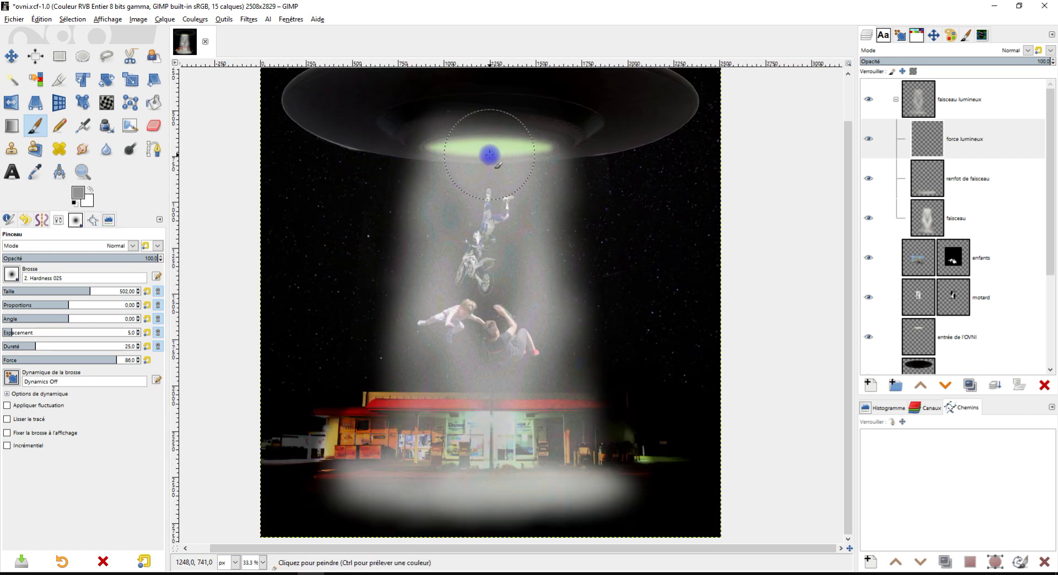
{"action": "left_click", "coordinate": [490, 147]}
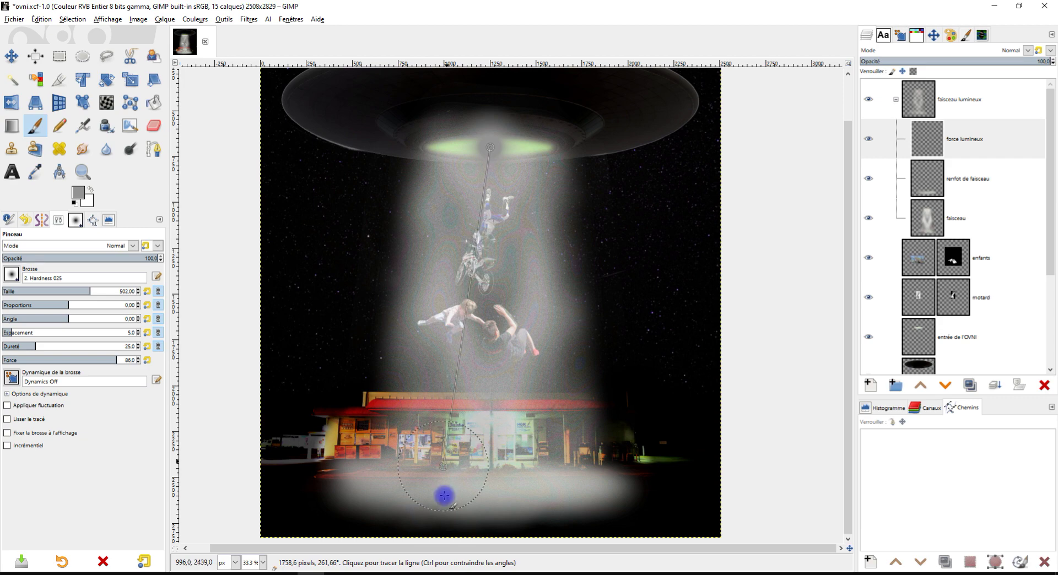
{"action": "left_click", "coordinate": [482, 487], "text": "shift"}
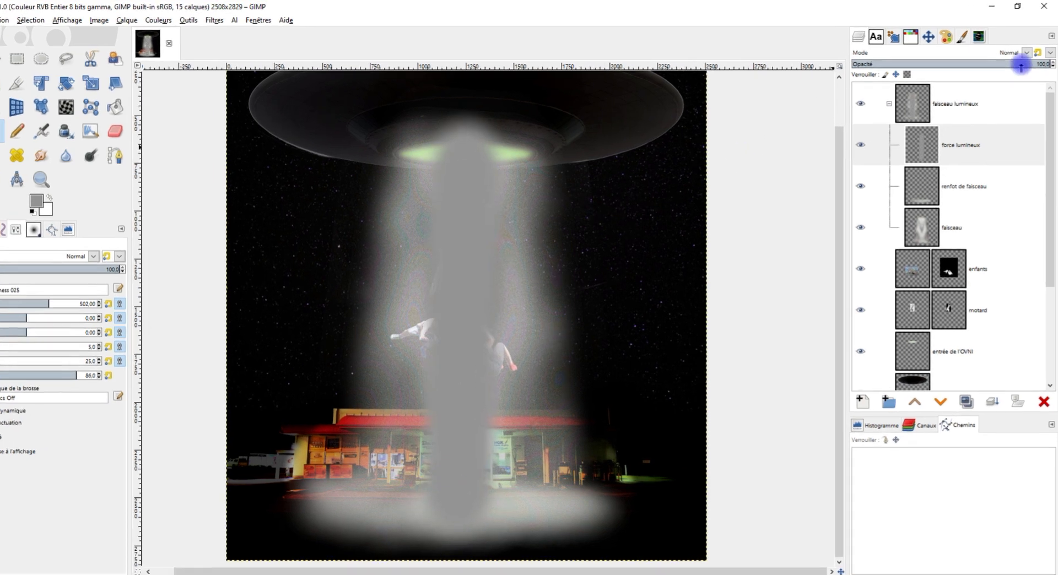
- Set the force lumineux layer's blend mode to Éclaircir
{"action": "left_click", "coordinate": [1026, 52]}
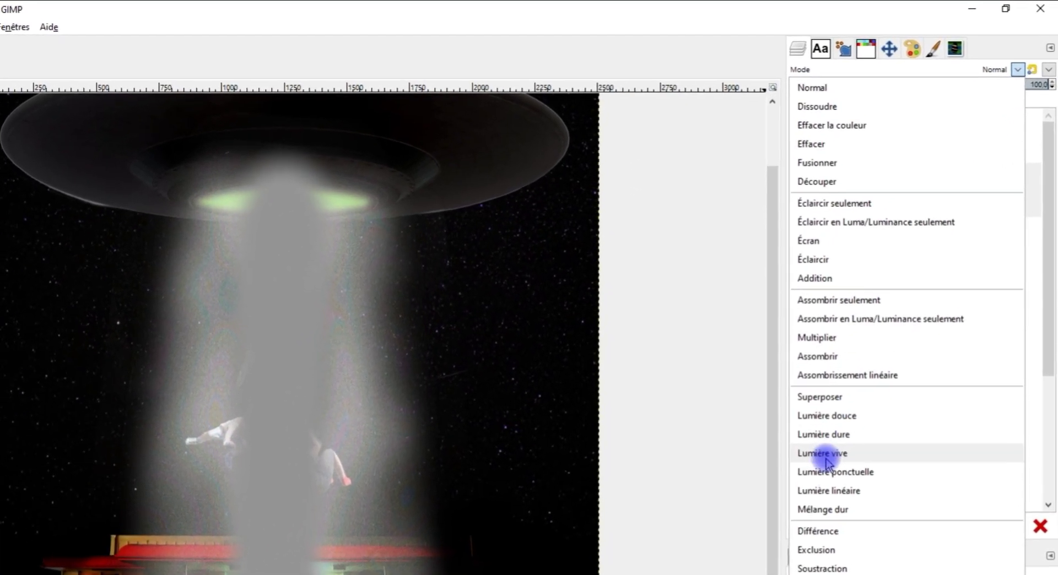
{"action": "left_click", "coordinate": [841, 270]}
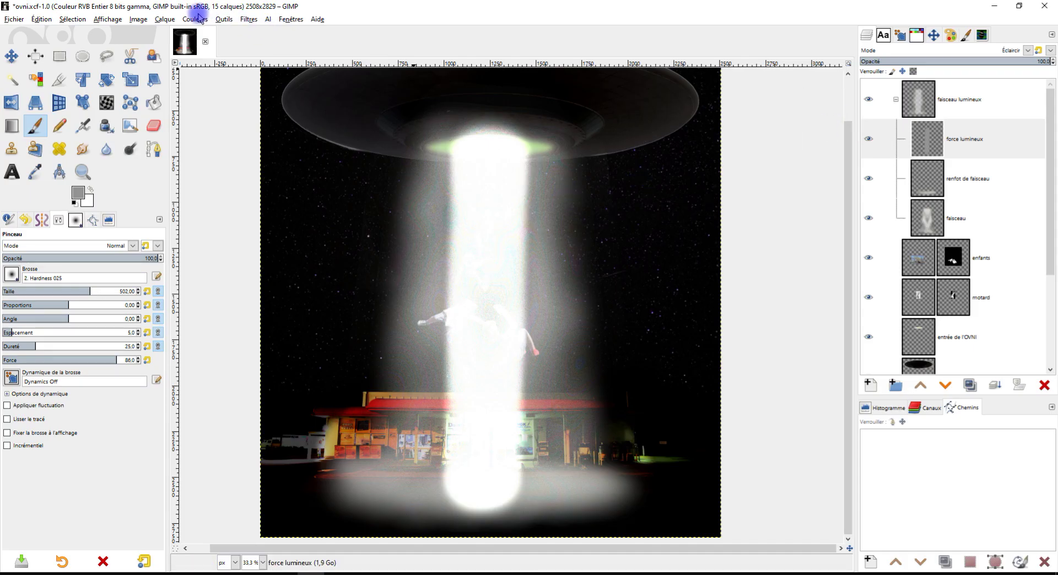
{"action": "left_click", "coordinate": [251, 20]}
{"action": "mouse_move", "coordinate": [259, 83]}
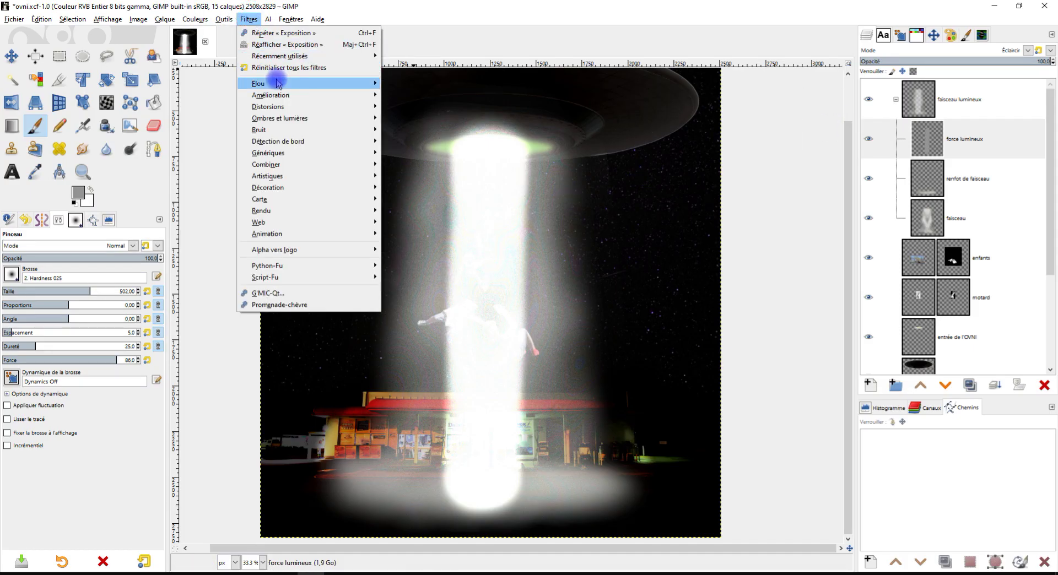
- Gaussian-blur the beam core and smudge its glow near the ground and below the saucer
{"action": "left_click", "coordinate": [397, 97]}
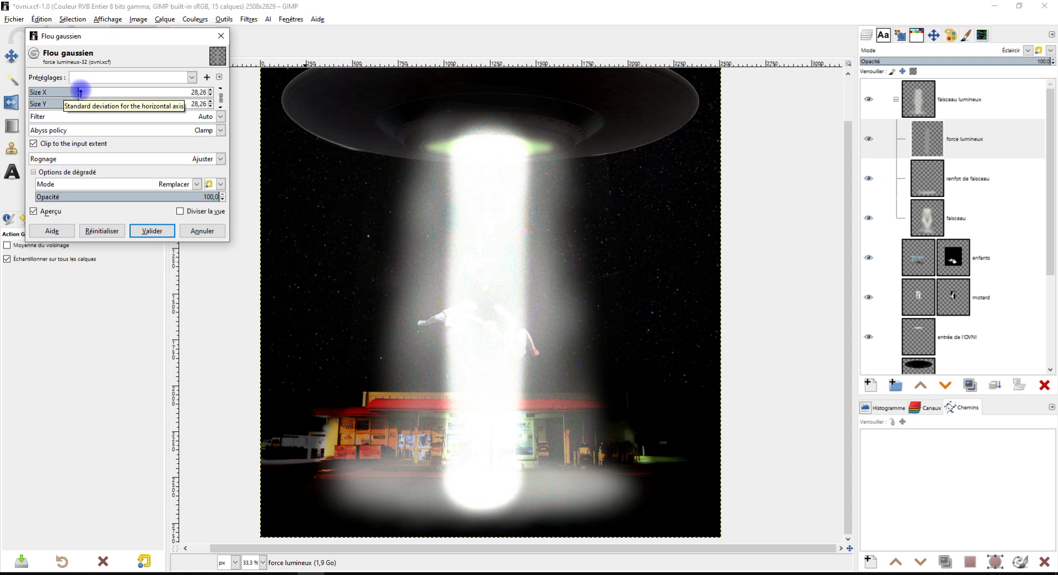
{"action": "left_click", "coordinate": [151, 231]}
{"action": "left_click", "coordinate": [84, 150]}
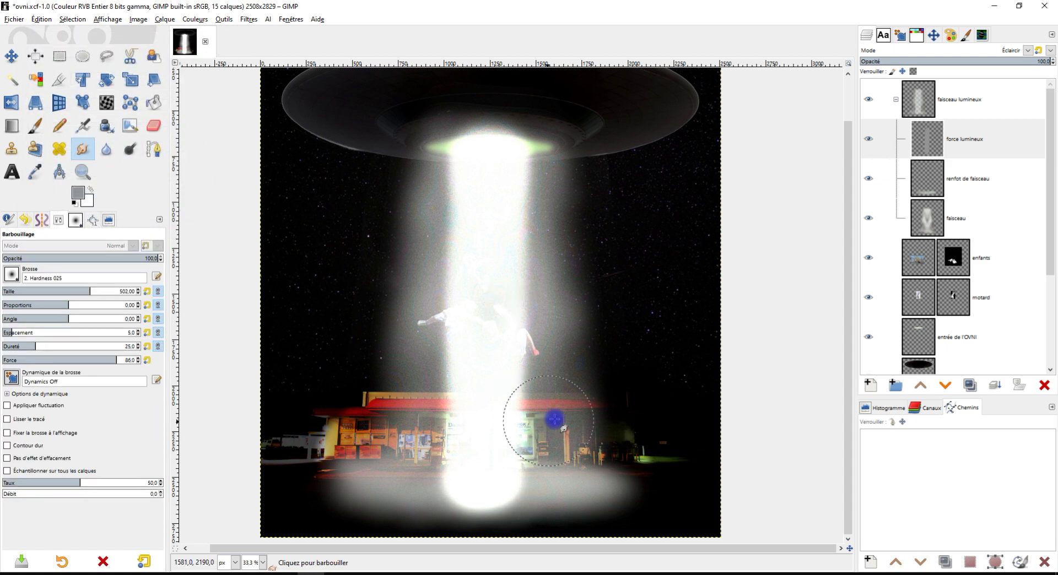
{"action": "scroll", "coordinate": [551, 358], "scroll_direction": "down", "scroll_amount": 3}
{"action": "mouse_move", "coordinate": [435, 406]}
{"action": "left_mouse_down"}
{"action": "mouse_move", "coordinate": [389, 405]}
{"action": "mouse_move", "coordinate": [371, 419]}
{"action": "mouse_move", "coordinate": [590, 416]}
{"action": "mouse_move", "coordinate": [524, 417]}
{"action": "mouse_move", "coordinate": [600, 425]}
{"action": "mouse_move", "coordinate": [378, 413]}
{"action": "mouse_move", "coordinate": [530, 331]}
{"action": "mouse_move", "coordinate": [517, 414]}
{"action": "left_mouse_up"}
{"action": "mouse_move", "coordinate": [503, 152]}
{"action": "left_mouse_down"}
{"action": "mouse_move", "coordinate": [465, 156]}
{"action": "mouse_move", "coordinate": [533, 165]}
{"action": "mouse_move", "coordinate": [420, 163]}
{"action": "left_mouse_up"}
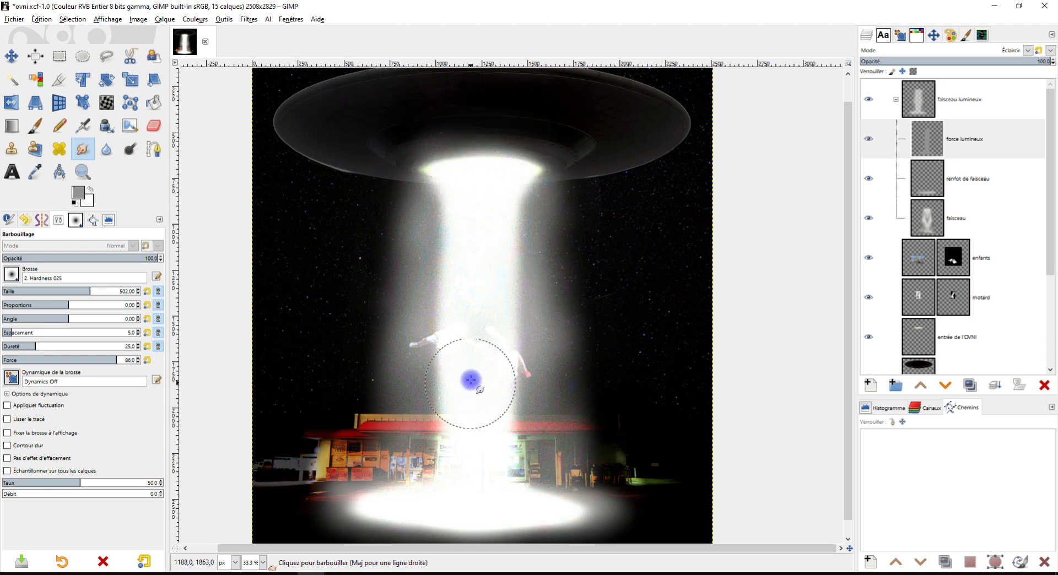
- Keep the beam layer in Éclaircir mode while trying opacities 42.5, 33.8 and 15.0
{"action": "left_click", "coordinate": [976, 61]}
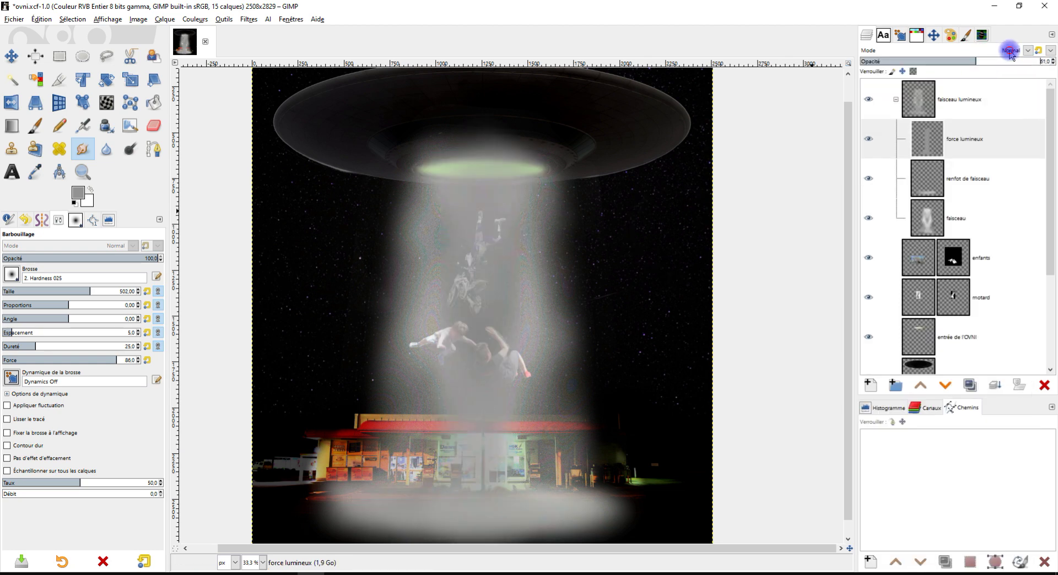
{"action": "left_click", "coordinate": [976, 50]}
{"action": "left_click", "coordinate": [921, 190]}
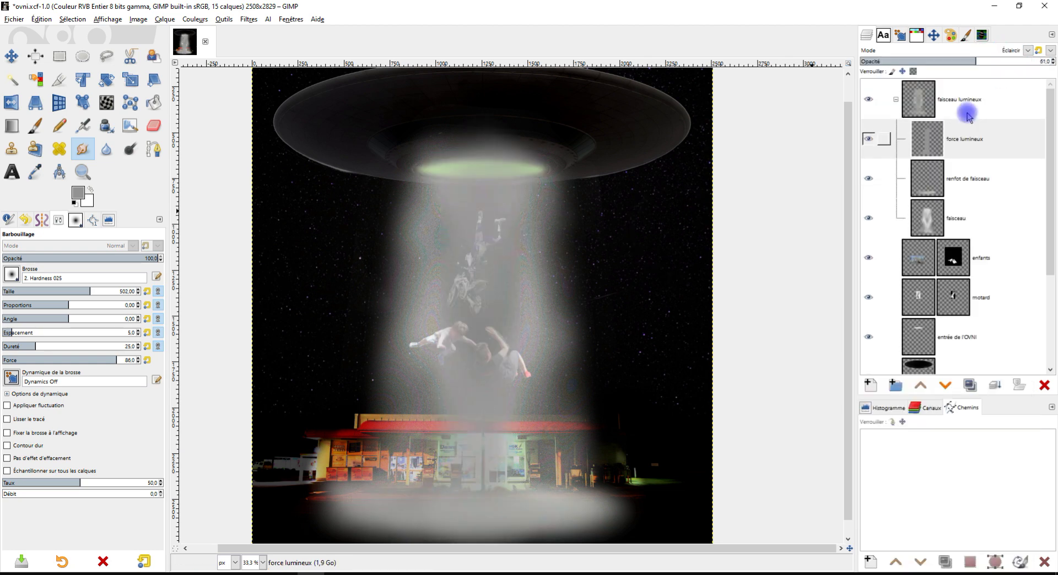
{"action": "left_click", "coordinate": [941, 60]}
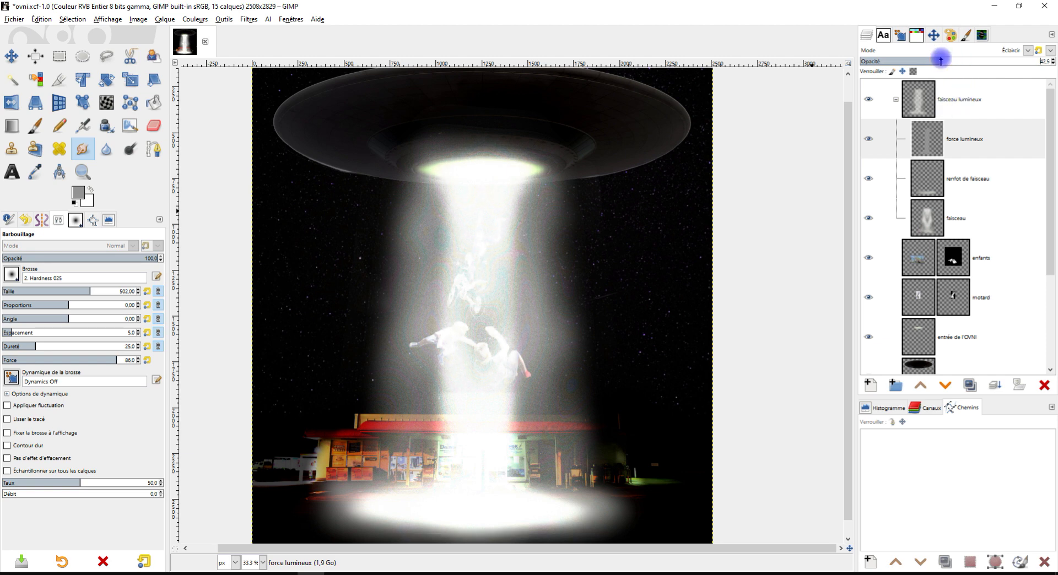
{"action": "left_click", "coordinate": [923, 60]}
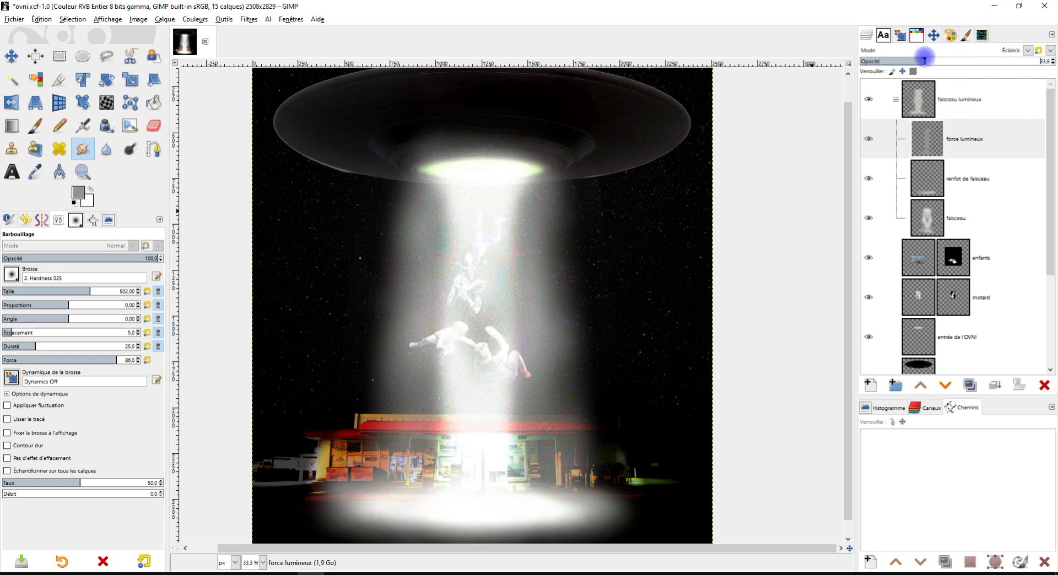
{"action": "left_click", "coordinate": [889, 59]}
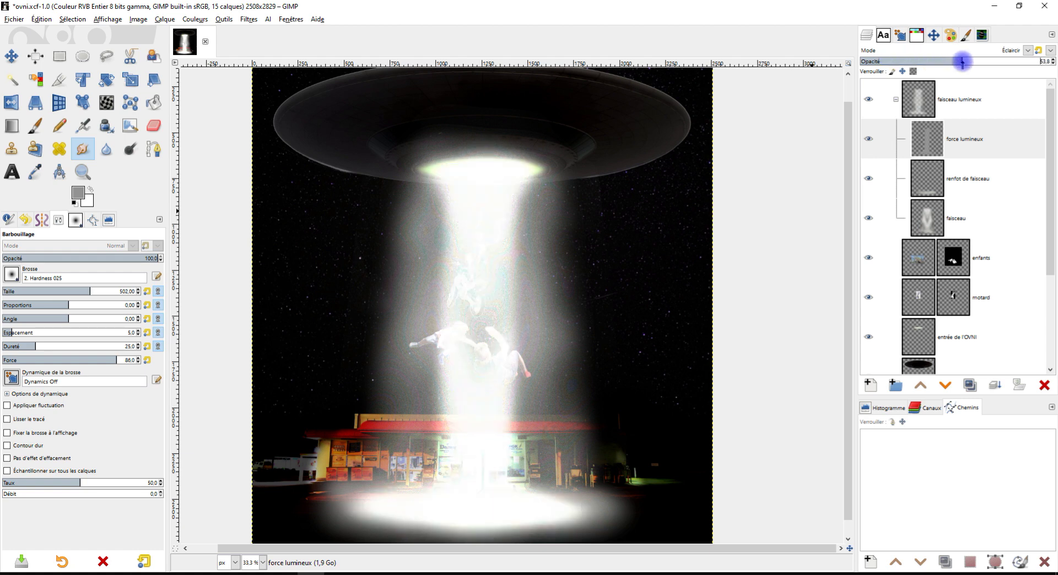
{"action": "right_click", "coordinate": [927, 138]}
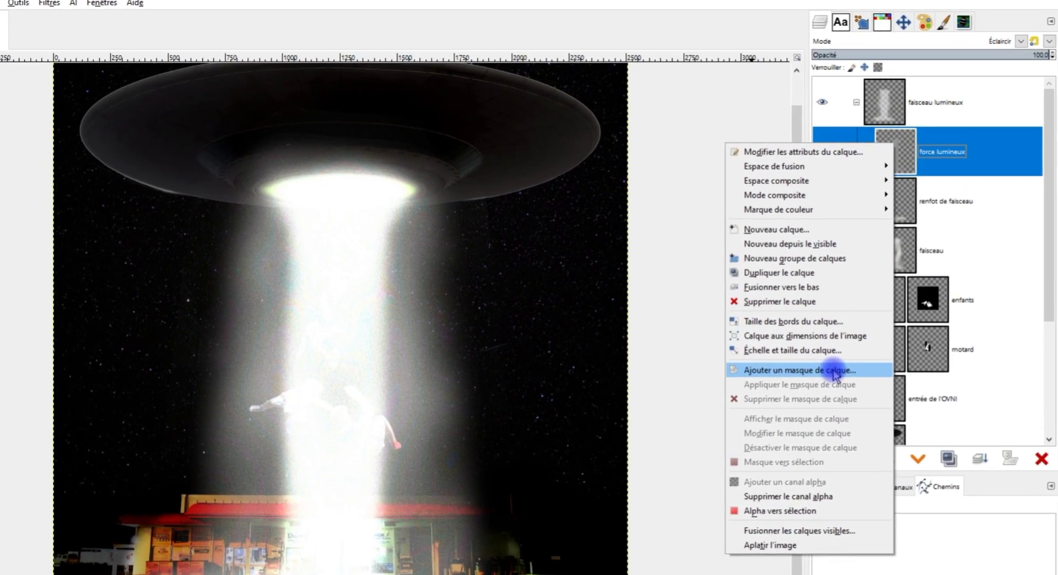
- Add a white layer mask to force lumineux and paint black around the figures at 22.6% opacity
{"action": "left_click", "coordinate": [873, 326]}
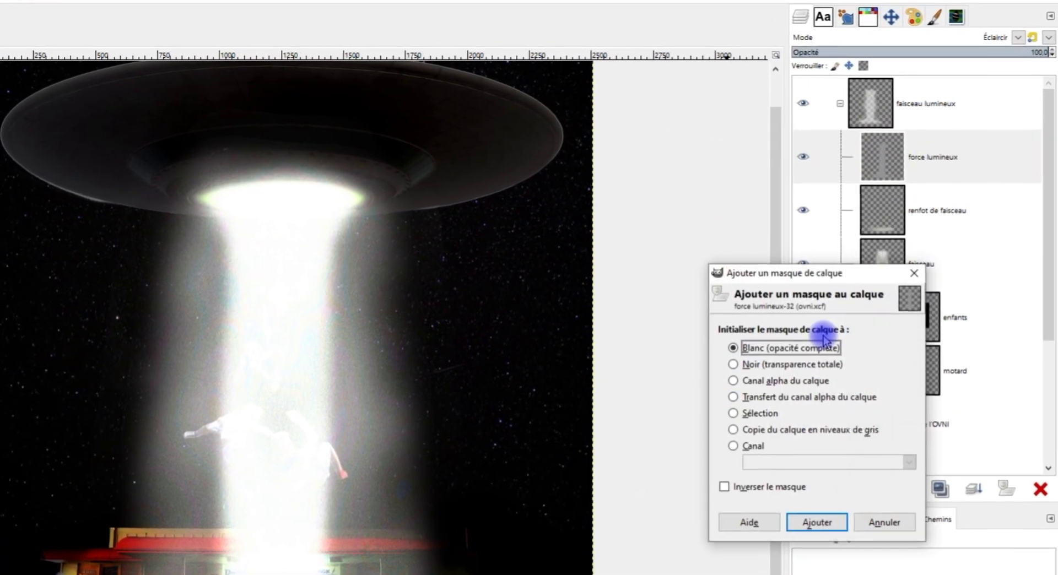
{"action": "left_click", "coordinate": [809, 532]}
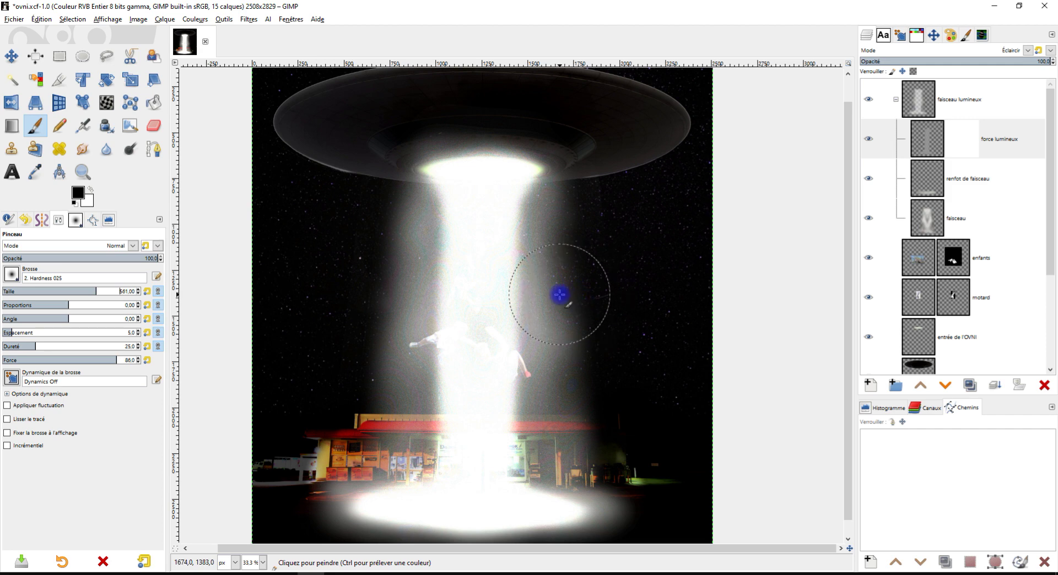
{"action": "left_click_drag", "start_coordinate": [71, 258], "coordinate": [36, 258]}
{"action": "mouse_move", "coordinate": [543, 302]}
{"action": "left_mouse_down"}
{"action": "mouse_move", "coordinate": [529, 373]}
{"action": "mouse_move", "coordinate": [524, 318]}
{"action": "mouse_move", "coordinate": [485, 367]}
{"action": "left_mouse_up"}
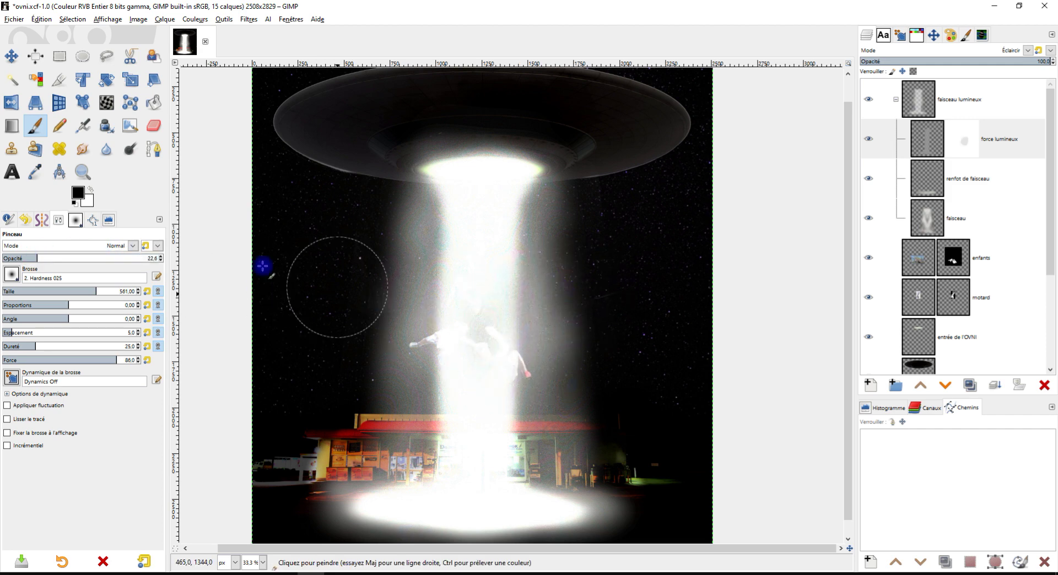
- Mask more glow at 37.8% and 70% to reveal the motorcyclist, restoring glow around the falling boy
{"action": "left_click", "coordinate": [61, 258]}
{"action": "mouse_move", "coordinate": [466, 329]}
{"action": "left_mouse_down"}
{"action": "mouse_move", "coordinate": [433, 348]}
{"action": "mouse_move", "coordinate": [430, 392]}
{"action": "mouse_move", "coordinate": [455, 342]}
{"action": "mouse_move", "coordinate": [472, 397]}
{"action": "mouse_move", "coordinate": [510, 372]}
{"action": "mouse_move", "coordinate": [470, 331]}
{"action": "mouse_move", "coordinate": [444, 345]}
{"action": "mouse_move", "coordinate": [484, 408]}
{"action": "mouse_move", "coordinate": [529, 416]}
{"action": "mouse_move", "coordinate": [472, 278]}
{"action": "mouse_move", "coordinate": [471, 298]}
{"action": "left_mouse_up"}
{"action": "left_click", "coordinate": [111, 258]}
{"action": "mouse_move", "coordinate": [475, 215]}
{"action": "left_mouse_down"}
{"action": "mouse_move", "coordinate": [481, 177]}
{"action": "mouse_move", "coordinate": [496, 240]}
{"action": "mouse_move", "coordinate": [481, 224]}
{"action": "mouse_move", "coordinate": [449, 242]}
{"action": "mouse_move", "coordinate": [460, 333]}
{"action": "mouse_move", "coordinate": [451, 400]}
{"action": "mouse_move", "coordinate": [507, 354]}
{"action": "mouse_move", "coordinate": [517, 319]}
{"action": "left_mouse_up"}
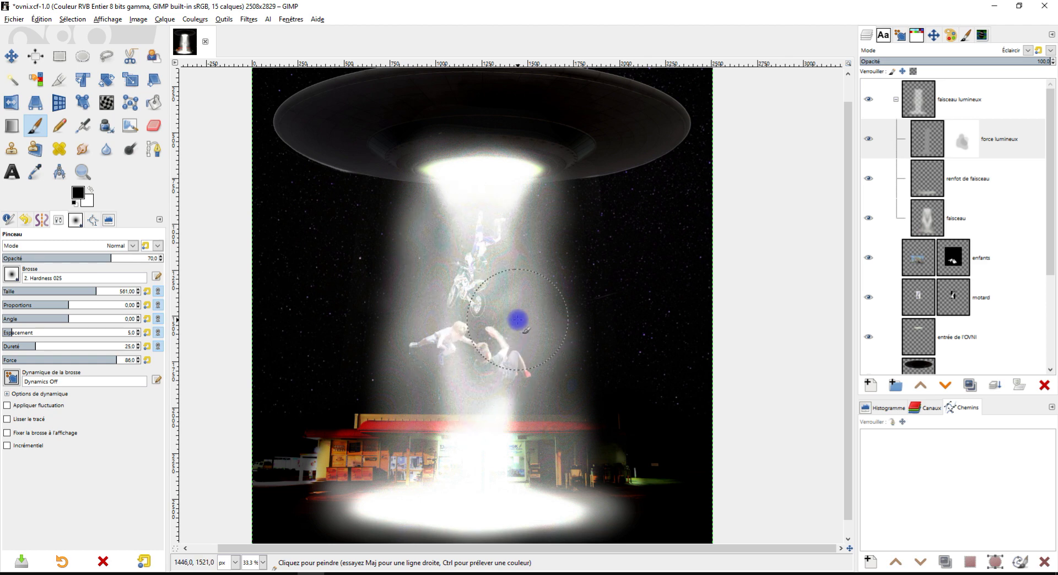
{"action": "mouse_move", "coordinate": [552, 382]}
{"action": "left_mouse_down"}
{"action": "mouse_move", "coordinate": [518, 411]}
{"action": "mouse_move", "coordinate": [500, 384]}
{"action": "left_mouse_up"}
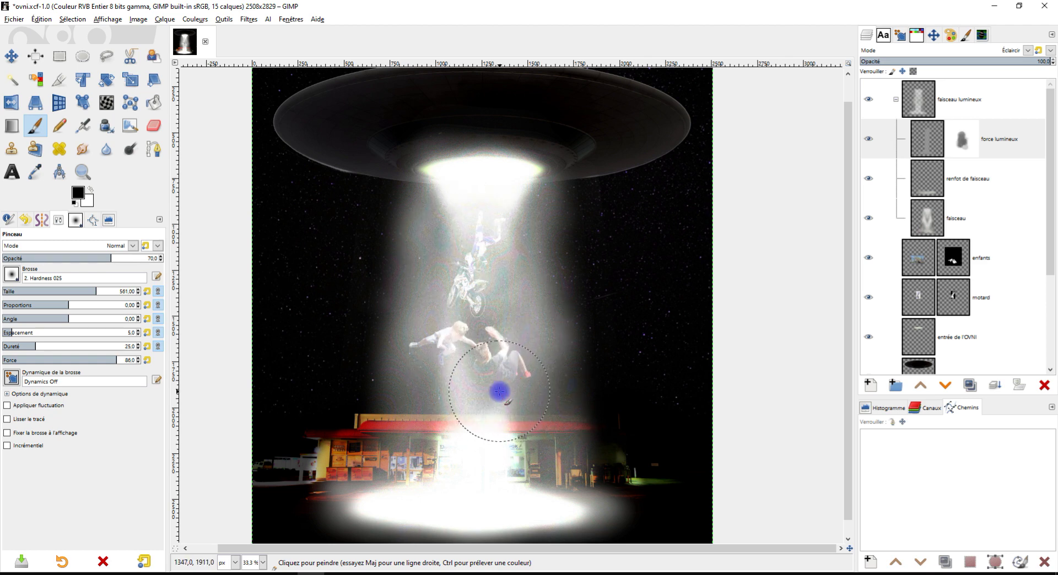
{"action": "left_click", "coordinate": [91, 190]}
{"action": "mouse_move", "coordinate": [472, 437]}
{"action": "left_mouse_down"}
{"action": "mouse_move", "coordinate": [472, 397]}
{"action": "mouse_move", "coordinate": [464, 412]}
{"action": "left_mouse_up"}
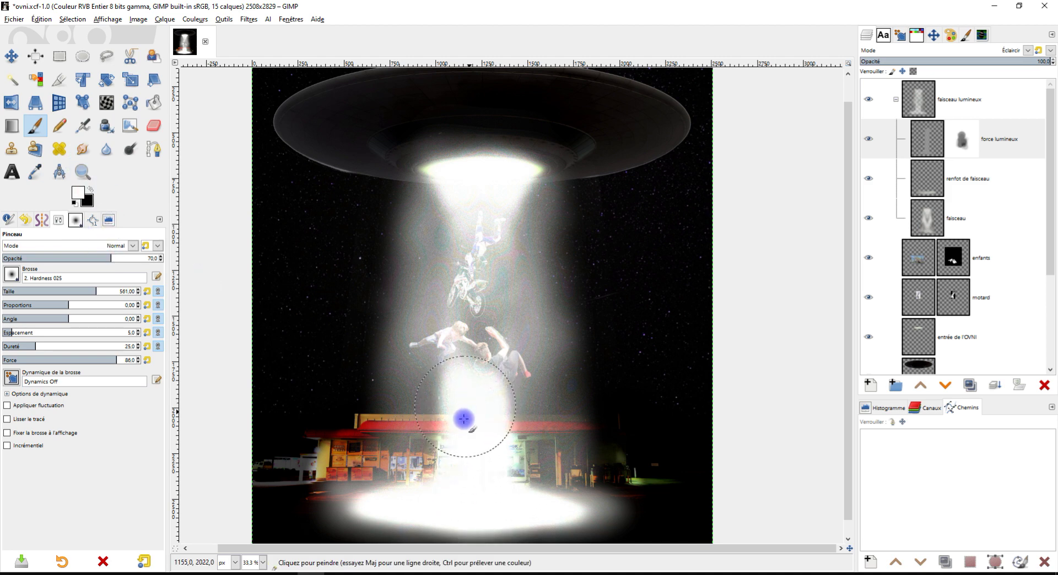
- At 21.9% brush opacity, dim glow around the children and roof, then reveal the motorcyclist and children
{"action": "left_click", "coordinate": [37, 256]}
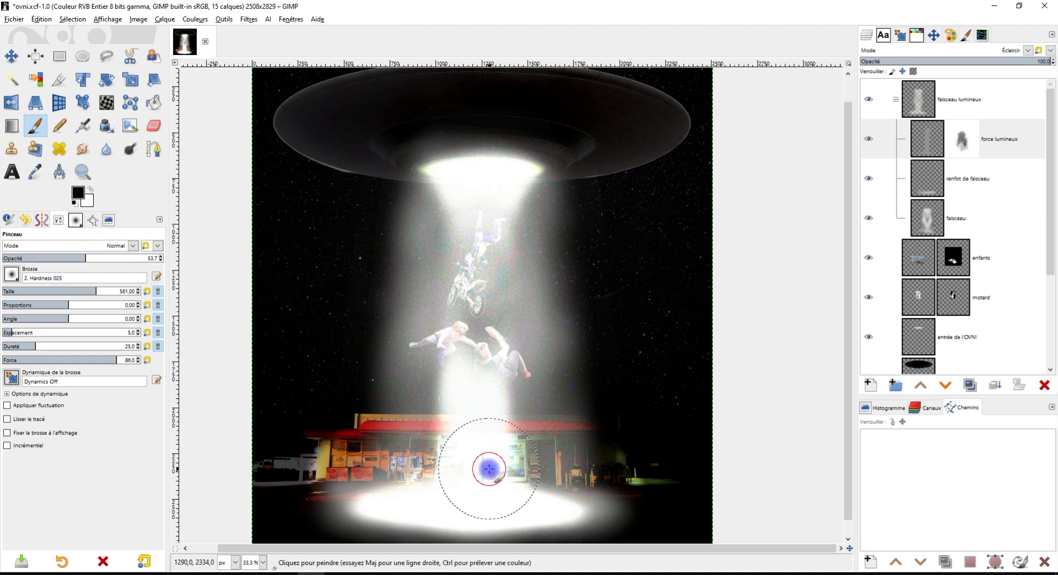
{"action": "left_click", "coordinate": [471, 415]}
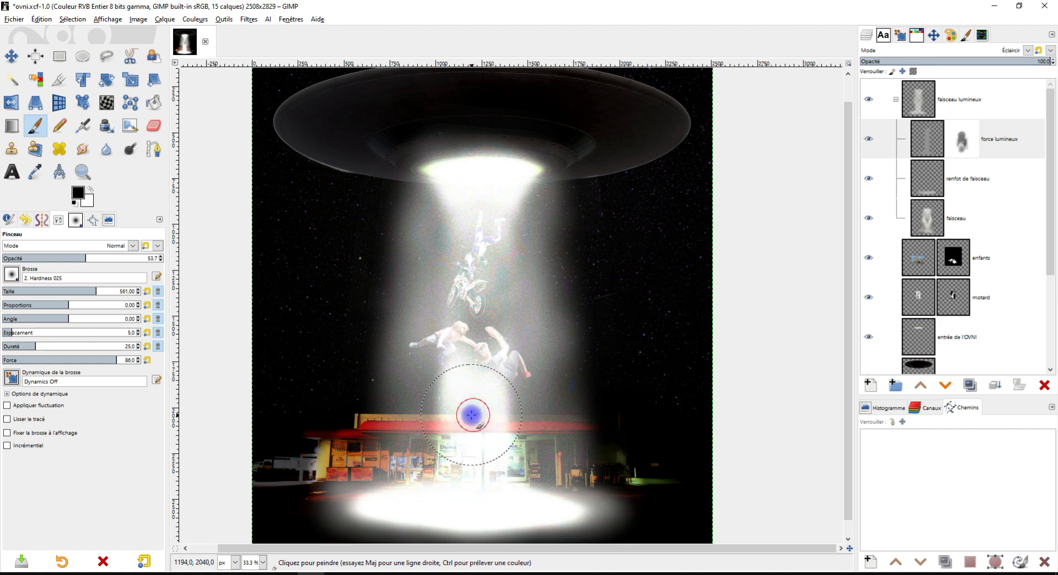
{"action": "left_click_drag", "start_coordinate": [455, 379], "coordinate": [448, 412]}
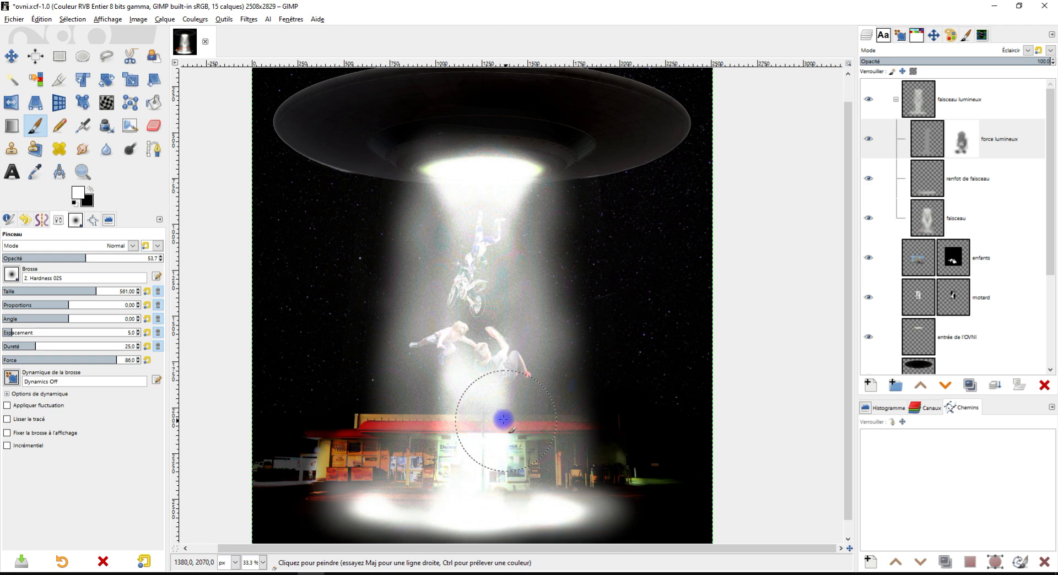
{"action": "left_click", "coordinate": [91, 190]}
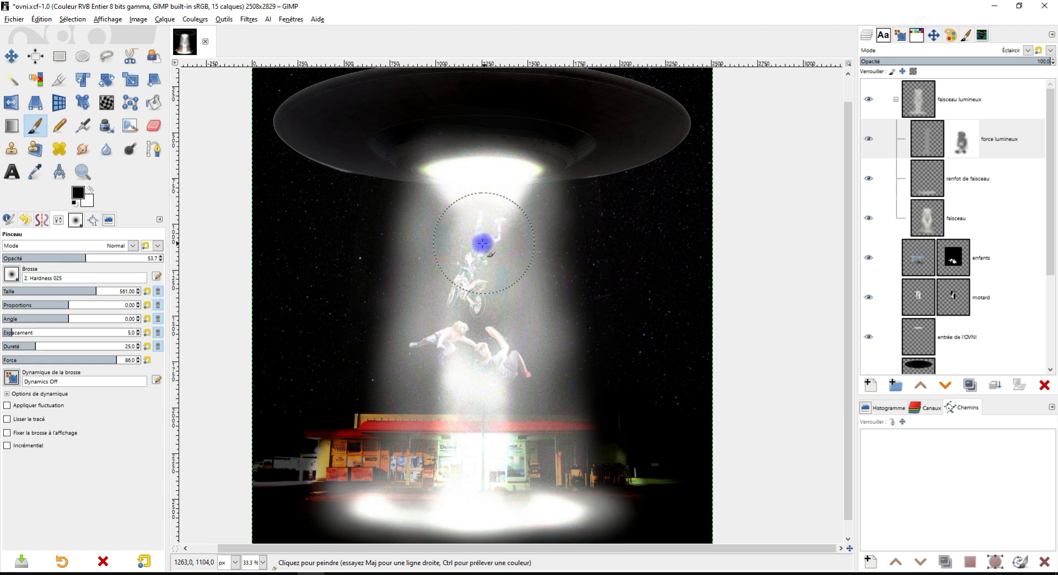
{"action": "left_click", "coordinate": [482, 242]}
{"action": "left_click_drag", "start_coordinate": [455, 388], "coordinate": [474, 404]}
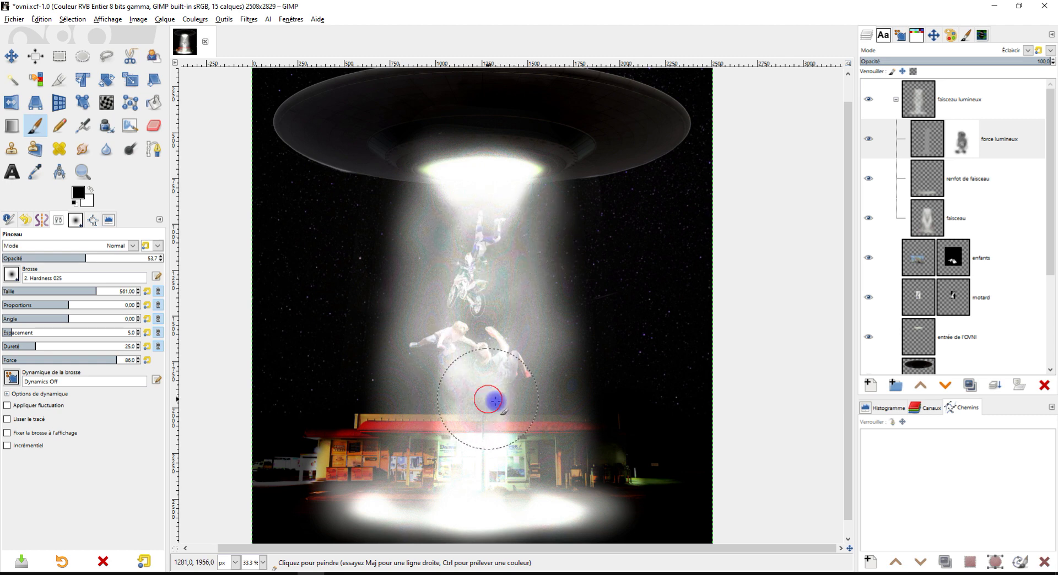
{"action": "left_click", "coordinate": [70, 63]}
{"action": "left_click", "coordinate": [85, 150]}
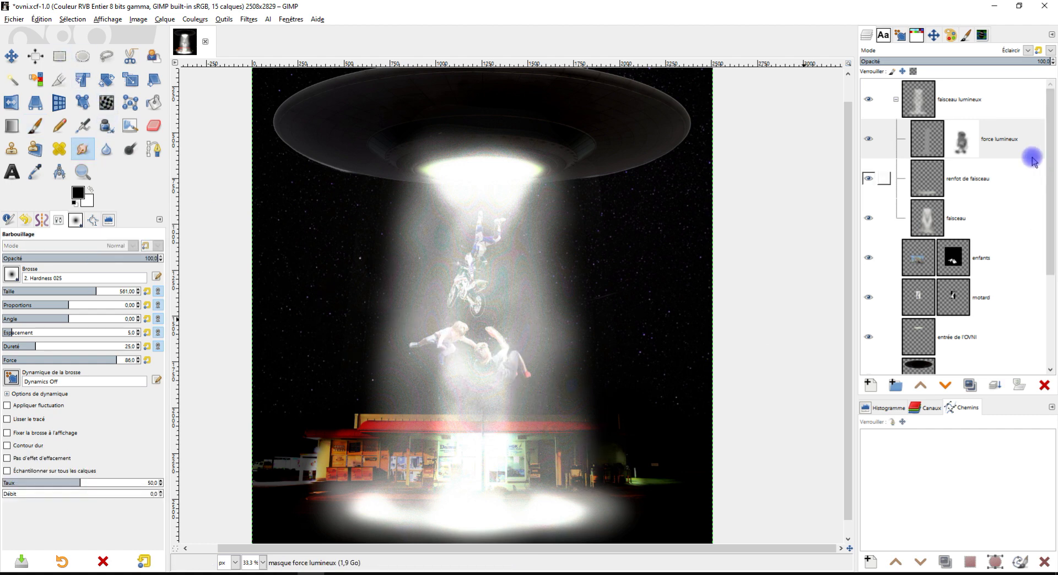
- Smudge the force lumineux glow from the storefront up over the children and motorcycle
{"action": "left_click", "coordinate": [964, 140]}
{"action": "left_click", "coordinate": [467, 390]}
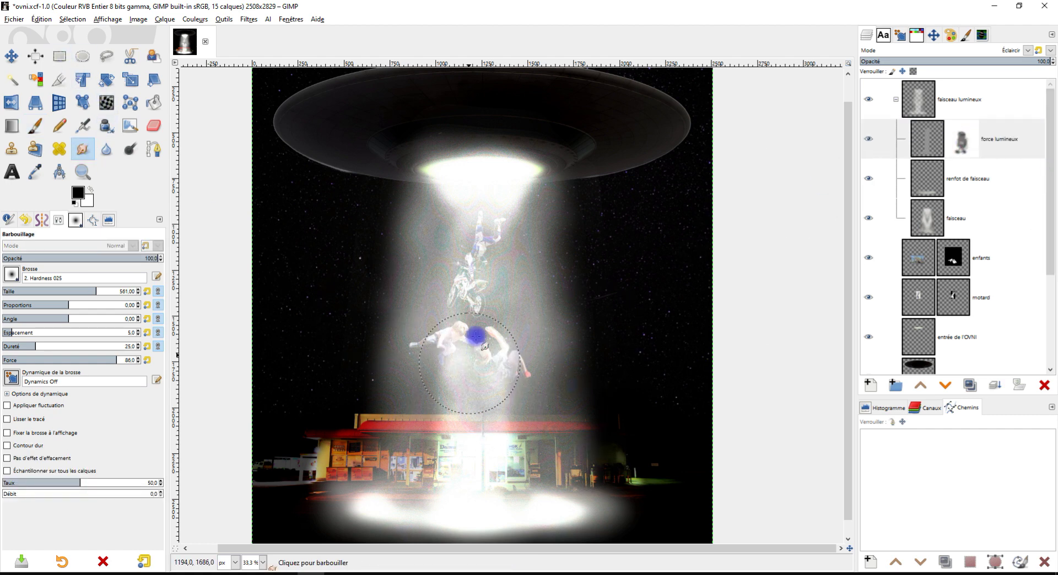
{"action": "left_click_drag", "start_coordinate": [497, 469], "coordinate": [485, 372]}
{"action": "mouse_move", "coordinate": [476, 301]}
{"action": "left_mouse_down"}
{"action": "mouse_move", "coordinate": [480, 206]}
{"action": "mouse_move", "coordinate": [472, 224]}
{"action": "mouse_move", "coordinate": [494, 208]}
{"action": "left_mouse_up"}
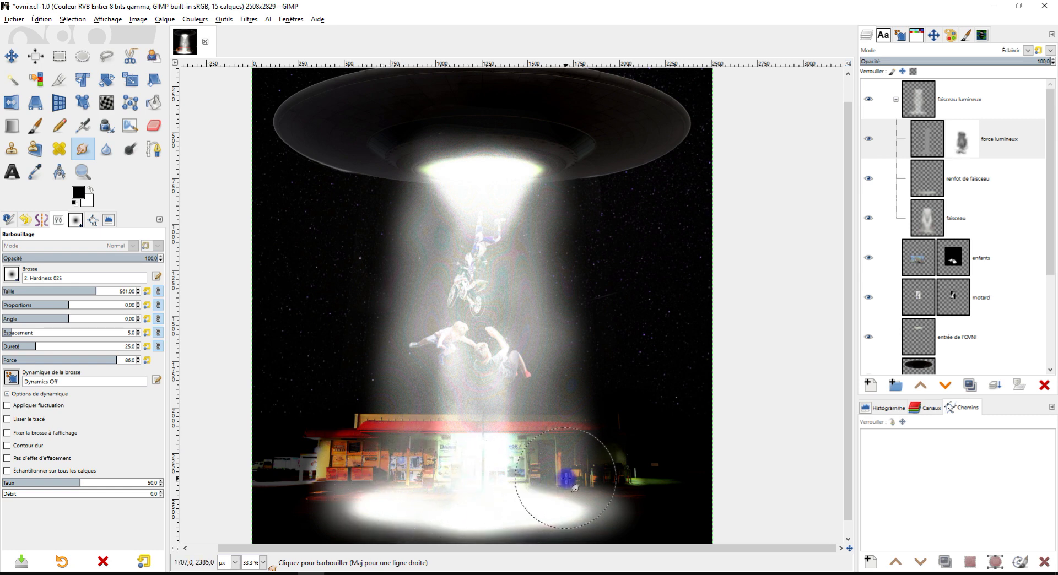
- Paint a brush stroke over the ground glow below the gas station
{"action": "left_click", "coordinate": [41, 127]}
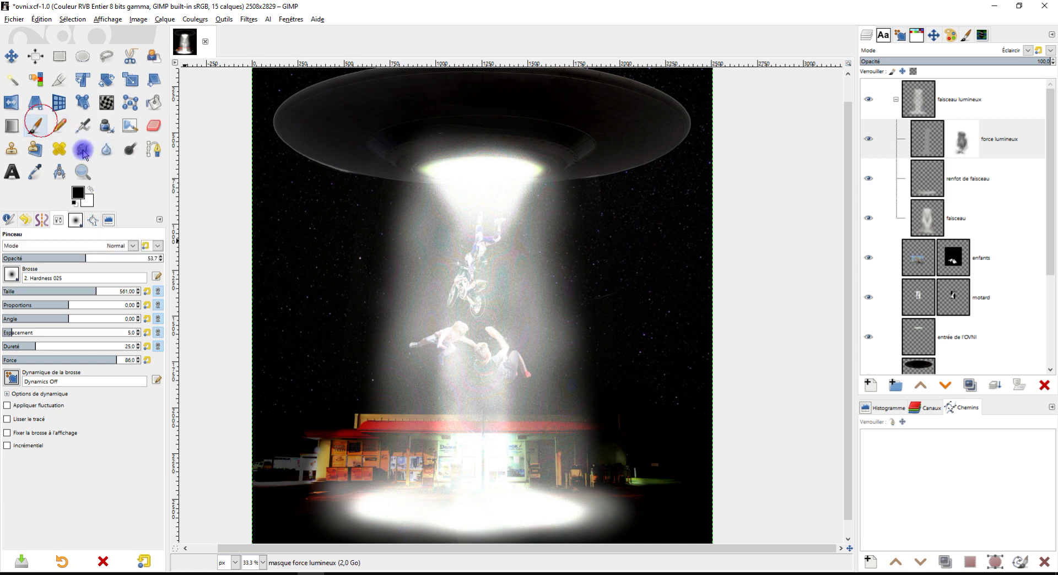
{"action": "left_click", "coordinate": [517, 494]}
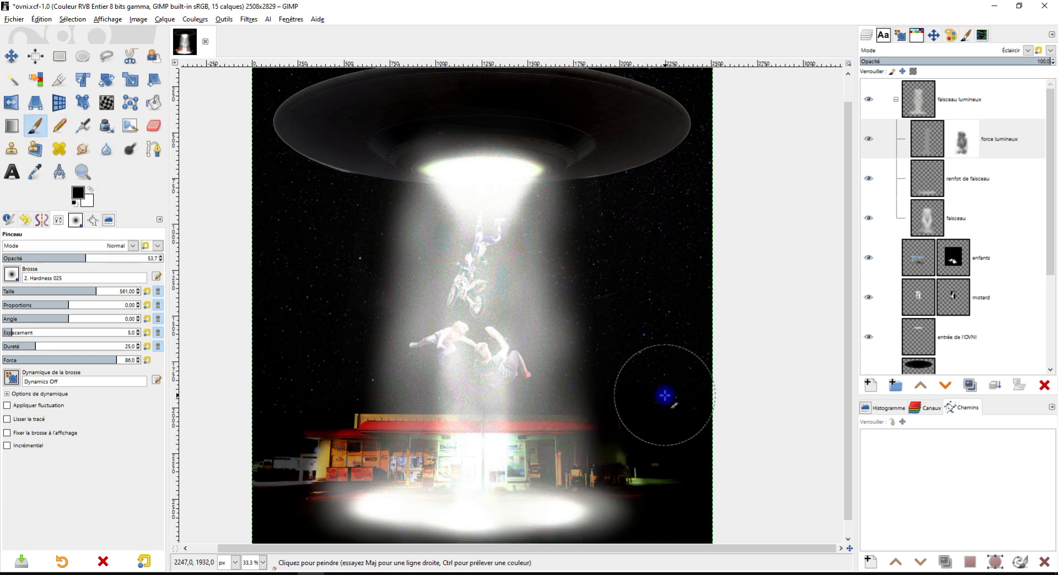
{"action": "scroll", "coordinate": [605, 419], "scroll_direction": "down", "scroll_amount": 2}
{"action": "scroll", "coordinate": [643, 428], "scroll_direction": "up", "scroll_amount": 1}
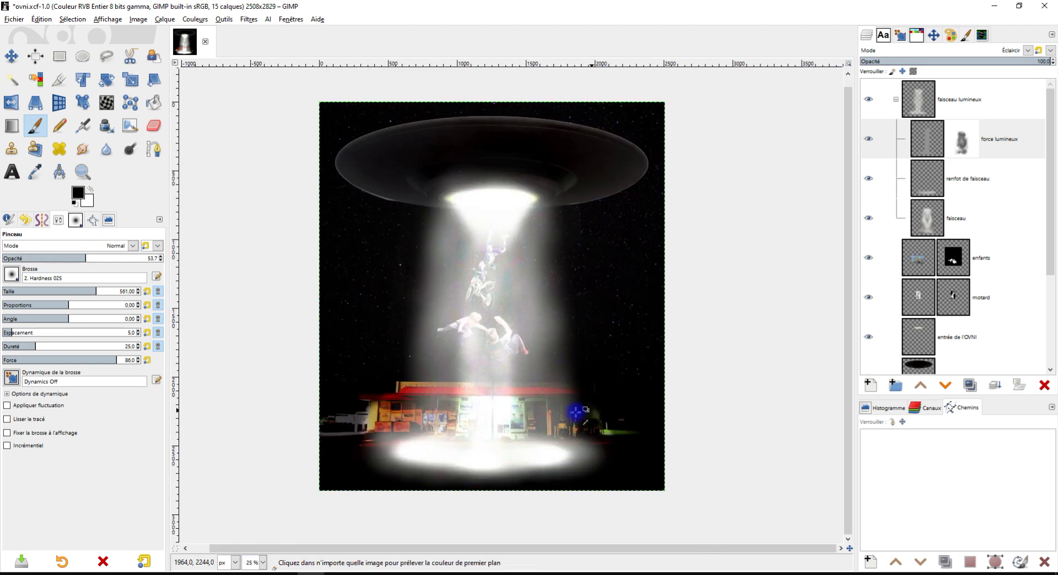
- Save the composite and paint over part of the lower beam glow to darken it
{"action": "scroll", "coordinate": [510, 361], "scroll_direction": "up", "scroll_amount": 1}
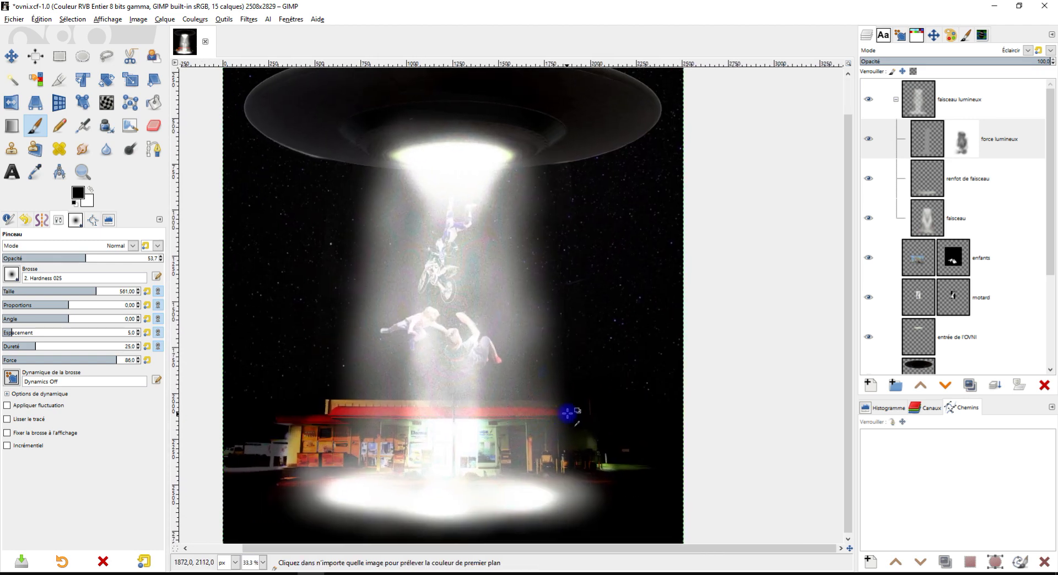
{"action": "scroll", "coordinate": [588, 389], "scroll_direction": "down", "scroll_amount": 1}
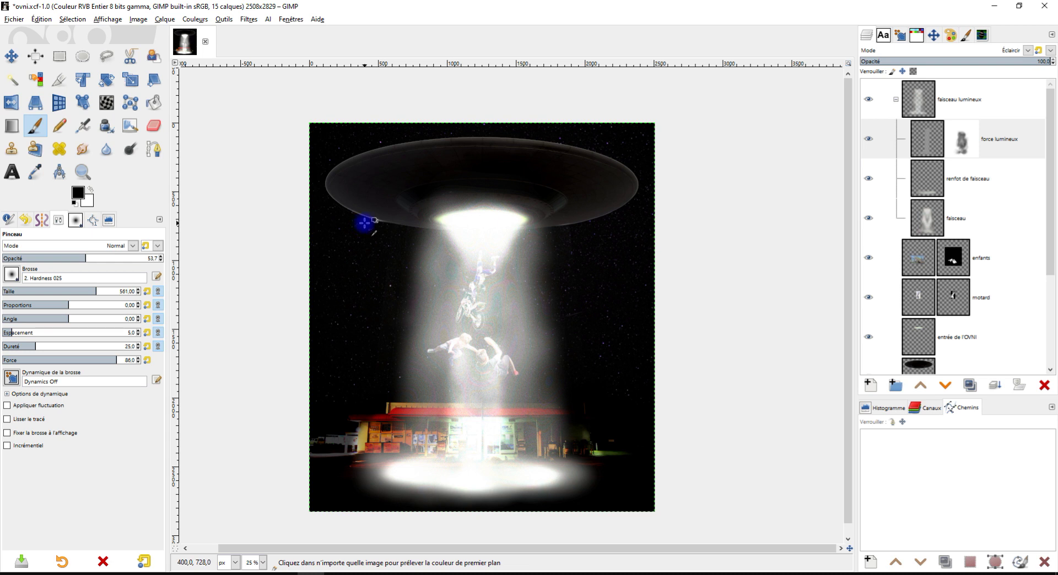
{"action": "key", "text": "ctrl+s"}
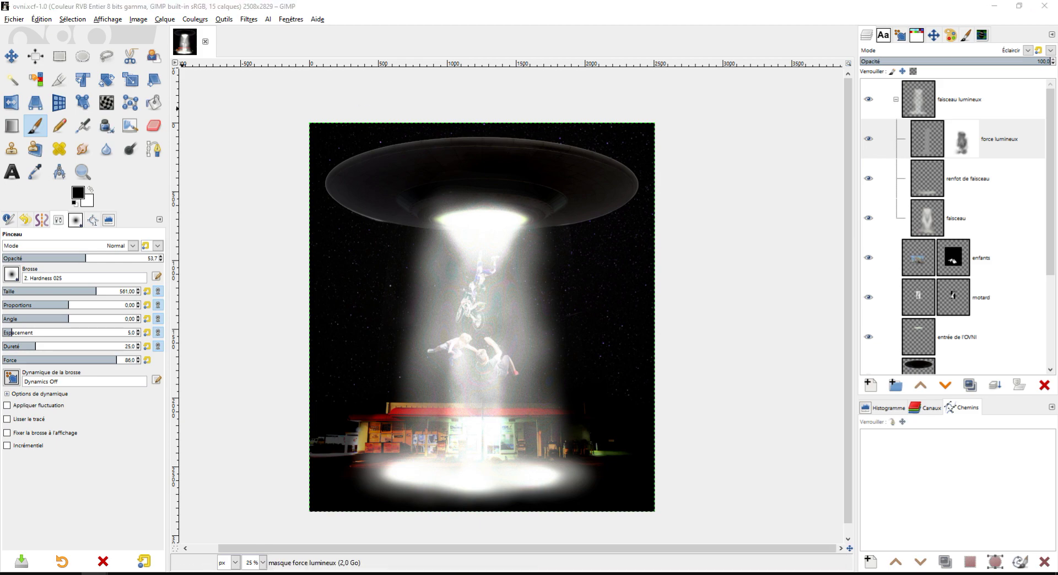
{"action": "scroll", "coordinate": [457, 363], "scroll_direction": "up", "scroll_amount": 2}
{"action": "scroll", "coordinate": [557, 374], "scroll_direction": "down", "scroll_amount": 2}
{"action": "scroll", "coordinate": [558, 373], "scroll_direction": "up", "scroll_amount": 1}
{"action": "left_click_drag", "start_coordinate": [444, 439], "coordinate": [597, 428]}
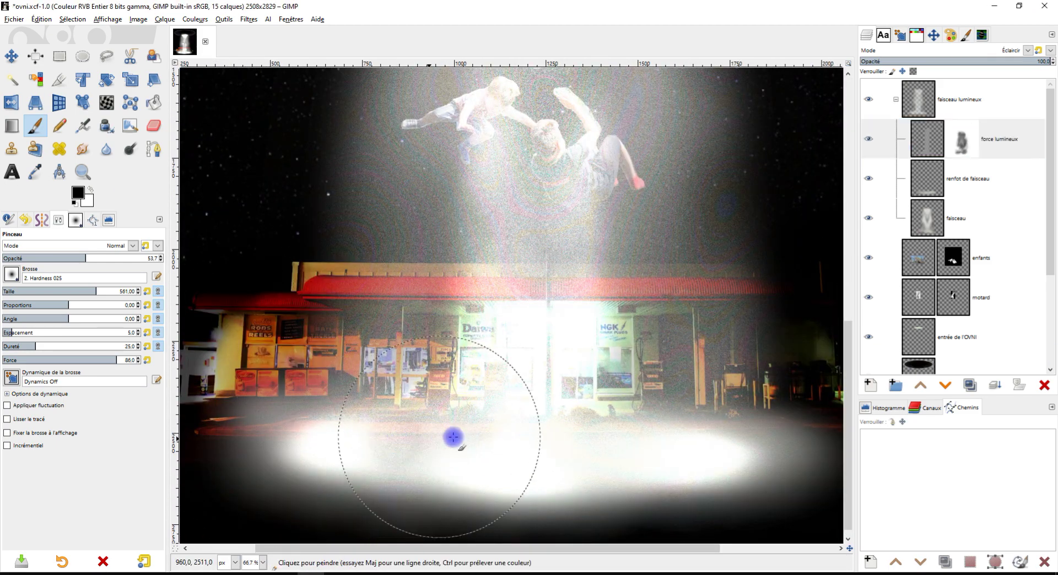
- Smudge the beam light upward from the store front around the kids
{"action": "key", "text": "x"}
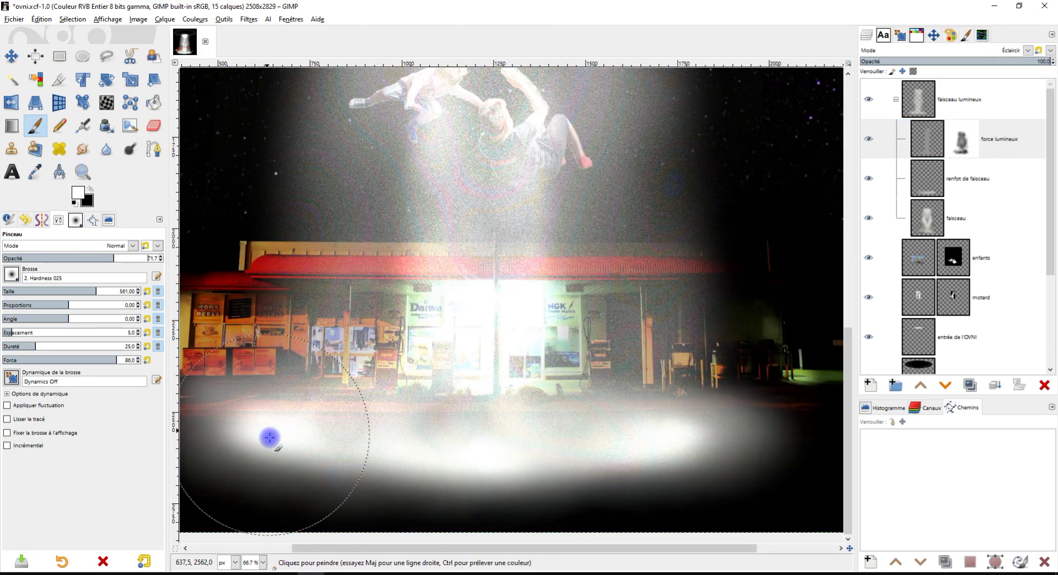
{"action": "key", "text": "s"}
{"action": "scroll", "coordinate": [492, 301], "scroll_direction": "up", "scroll_amount": 5}
{"action": "scroll", "coordinate": [538, 406], "scroll_direction": "down", "scroll_amount": 3}
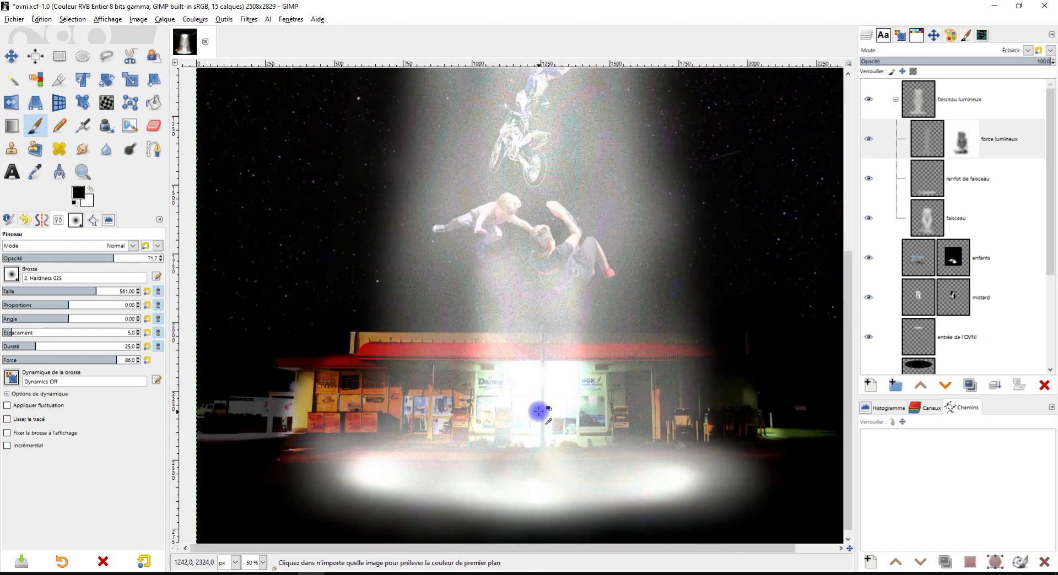
{"action": "scroll", "coordinate": [538, 406], "scroll_direction": "up", "scroll_amount": 8}
{"action": "key", "text": "s"}
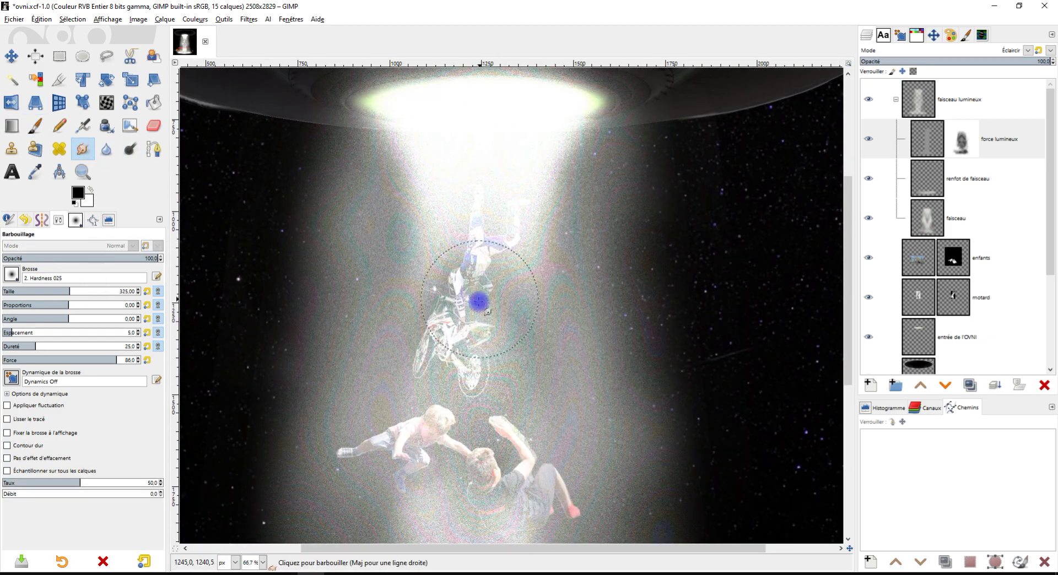
{"action": "key", "text": "minus"}
{"action": "scroll", "coordinate": [557, 255], "scroll_direction": "down", "scroll_amount": 3}
{"action": "key", "text": "x"}
{"action": "left_click_drag", "start_coordinate": [467, 349], "coordinate": [507, 256]}
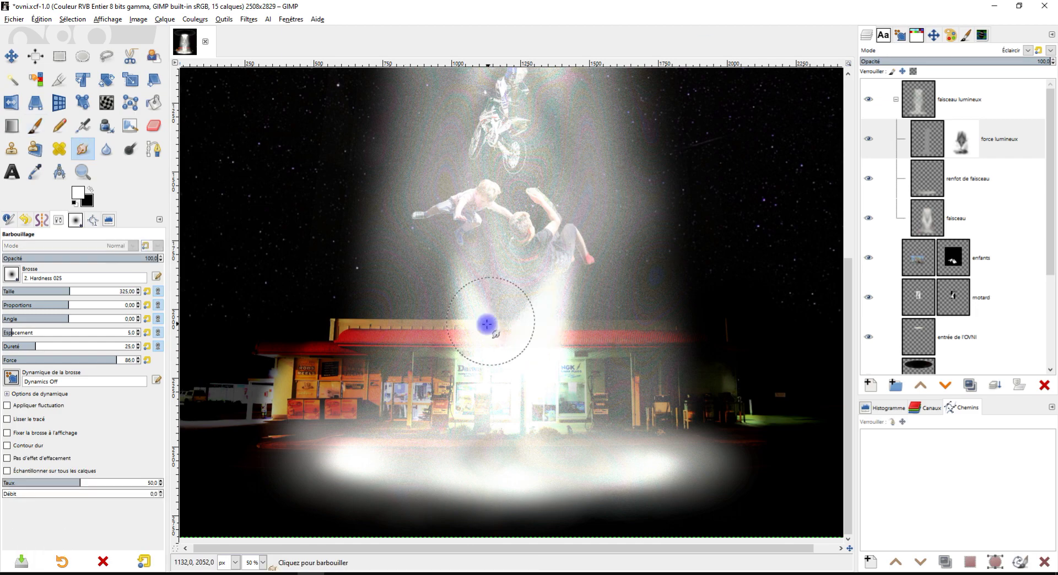
- Undo the unwanted smudge and paint strokes, then recheck the lit store front
{"action": "key", "text": "minus"}
{"action": "key", "text": "plus"}
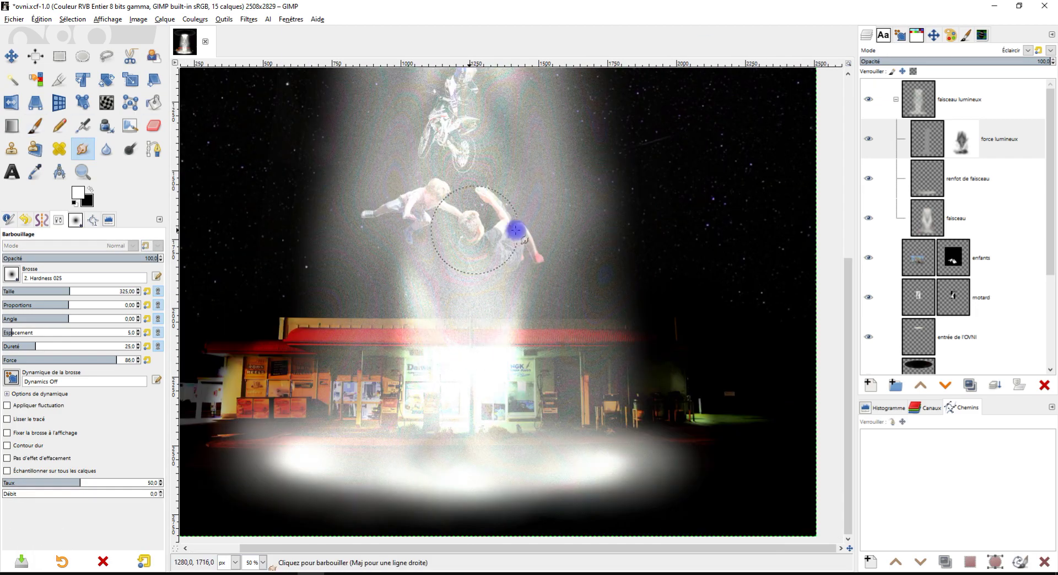
{"action": "key", "text": "plus"}
{"action": "key", "text": "ctrl+z"}
{"action": "key", "text": "minus"}
{"action": "key", "text": "minus"}
{"action": "key", "text": "minus"}
{"action": "key", "text": "p"}
{"action": "key", "text": "x"}
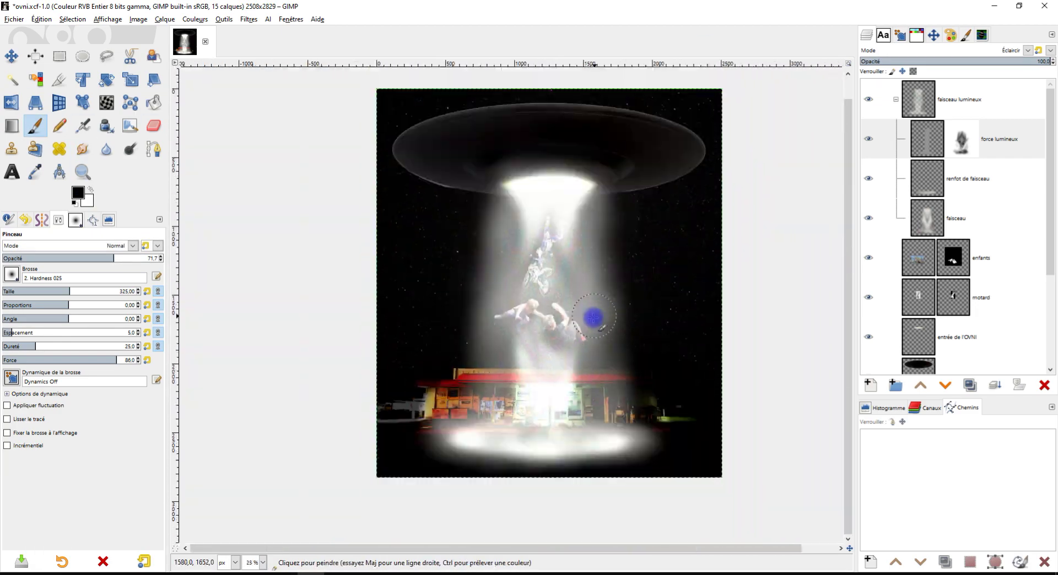
{"action": "key", "text": "plus"}
{"action": "key", "text": "ctrl+z"}
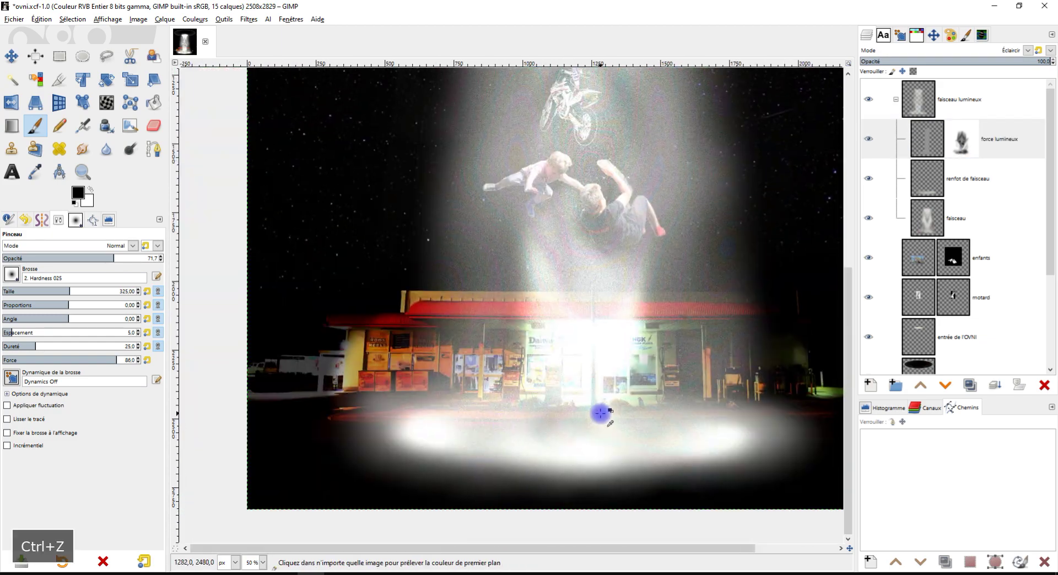
{"action": "key", "text": "s"}
{"action": "key", "text": "plus"}
{"action": "key", "text": "plus"}
{"action": "key", "text": "minus"}
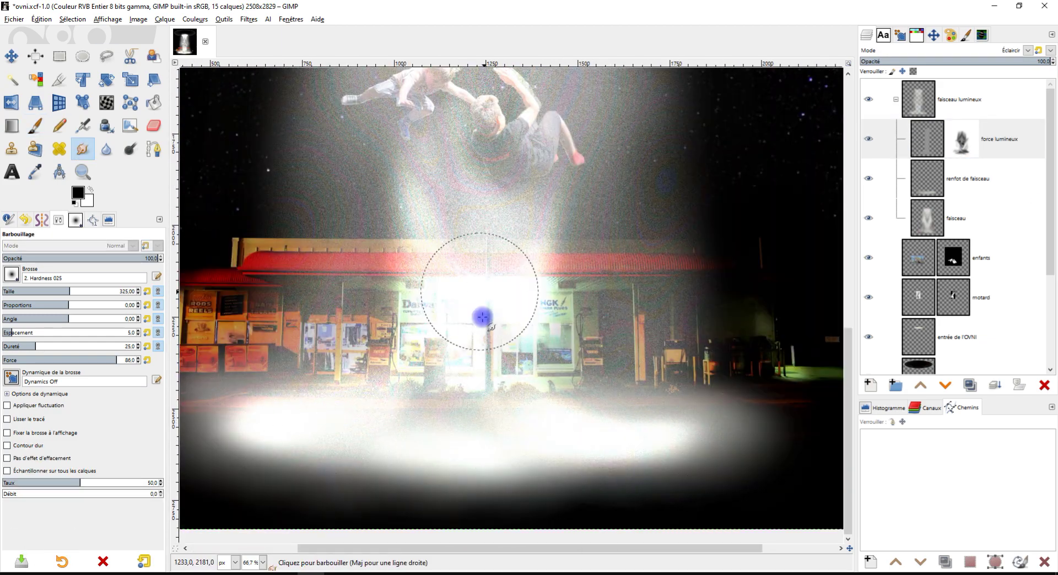
{"action": "key", "text": "minus"}
{"action": "key", "text": "minus"}
{"action": "scroll", "coordinate": [953, 232], "scroll_direction": "down", "scroll_amount": 5}
- Duplicate the original station layer and name the copy 'station claire au sol'
{"action": "left_click", "coordinate": [992, 236]}
{"action": "key", "text": "plus"}
{"action": "key", "text": "p"}
{"action": "key", "text": "shift+ctrl+d"}
{"action": "type", "text": "e au sol"}
{"action": "key", "text": "Return"}
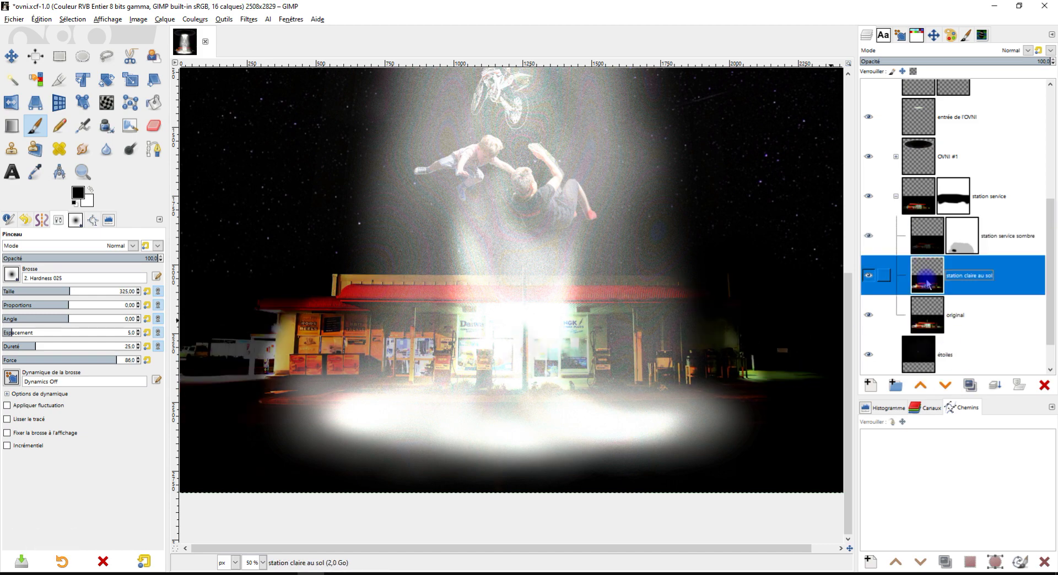
- Brighten the station copy by bowing the Curves value line upward
{"action": "key", "text": "ctrl+m"}
{"action": "left_click_drag", "start_coordinate": [128, 156], "coordinate": [75, 108]}
{"action": "key", "text": "Return"}
- Give the station claire au sol layer a fully white layer mask
{"action": "right_click", "coordinate": [928, 273]}
{"action": "left_click", "coordinate": [859, 182]}
{"action": "left_click", "coordinate": [815, 151]}
{"action": "left_click", "coordinate": [864, 345]}
{"action": "key", "text": "ctrl+z"}
{"action": "right_click", "coordinate": [928, 272]}
{"action": "left_click", "coordinate": [859, 182]}
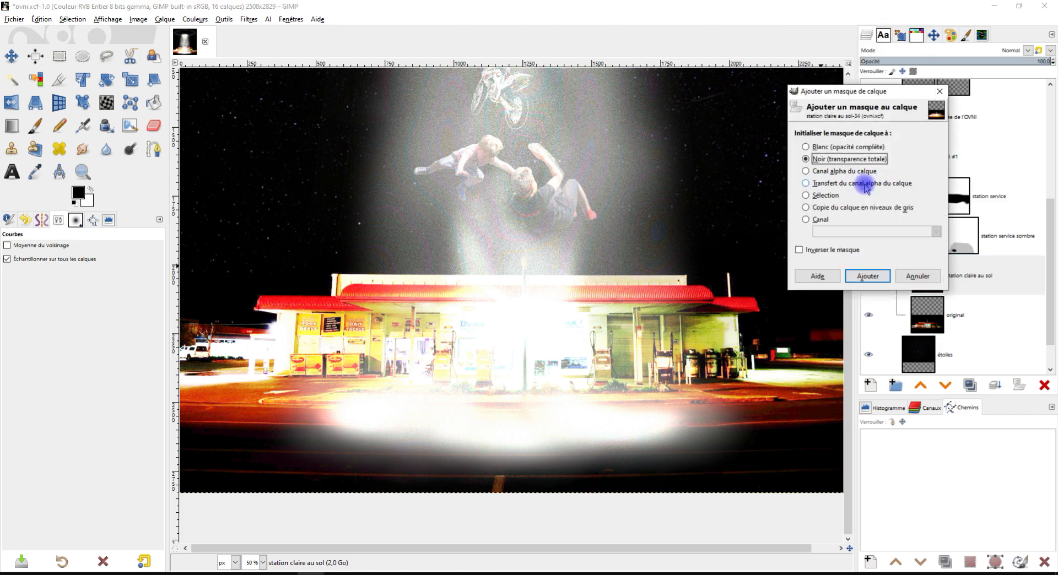
{"action": "left_click", "coordinate": [866, 276]}
{"action": "left_click", "coordinate": [868, 235]}
{"action": "left_click", "coordinate": [992, 236]}
- Disable the dark station mask, reveal the lit red road, and softly brighten the building at ~10 opacity
{"action": "left_click", "coordinate": [36, 125]}
{"action": "right_click", "coordinate": [962, 236]}
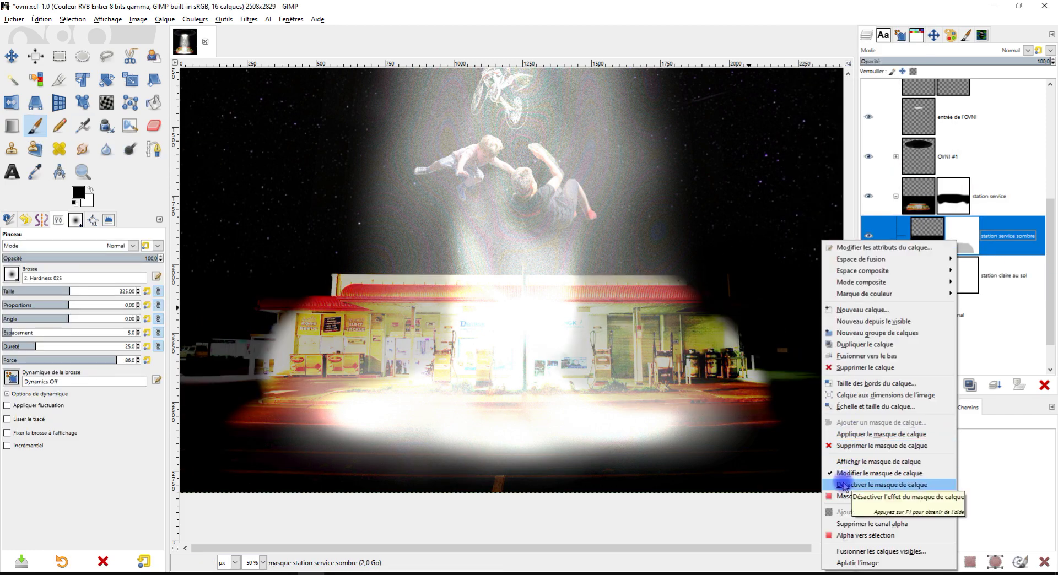
{"action": "left_click", "coordinate": [882, 483]}
{"action": "mouse_move", "coordinate": [323, 492]}
{"action": "left_mouse_down"}
{"action": "mouse_move", "coordinate": [397, 441]}
{"action": "mouse_move", "coordinate": [578, 464]}
{"action": "mouse_move", "coordinate": [740, 445]}
{"action": "left_mouse_up"}
{"action": "left_click_drag", "start_coordinate": [70, 257], "coordinate": [21, 258]}
{"action": "mouse_move", "coordinate": [386, 331]}
{"action": "left_mouse_down"}
{"action": "mouse_move", "coordinate": [444, 335]}
{"action": "mouse_move", "coordinate": [750, 453]}
{"action": "left_mouse_up"}
- Smudge white light into the dark road and save the composite
{"action": "left_click", "coordinate": [82, 148]}
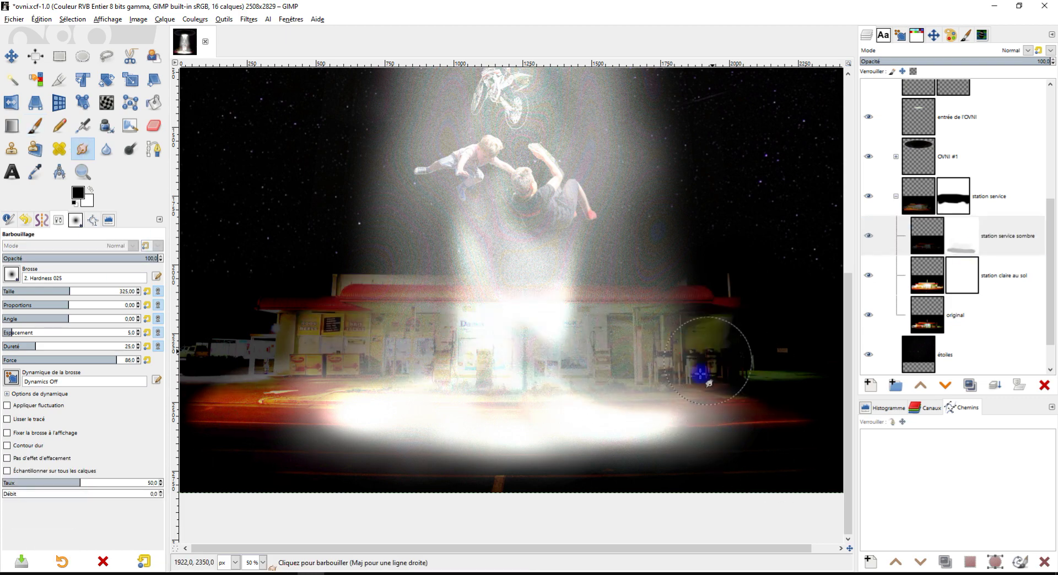
{"action": "scroll", "coordinate": [316, 344], "scroll_direction": "left", "scroll_amount": 2}
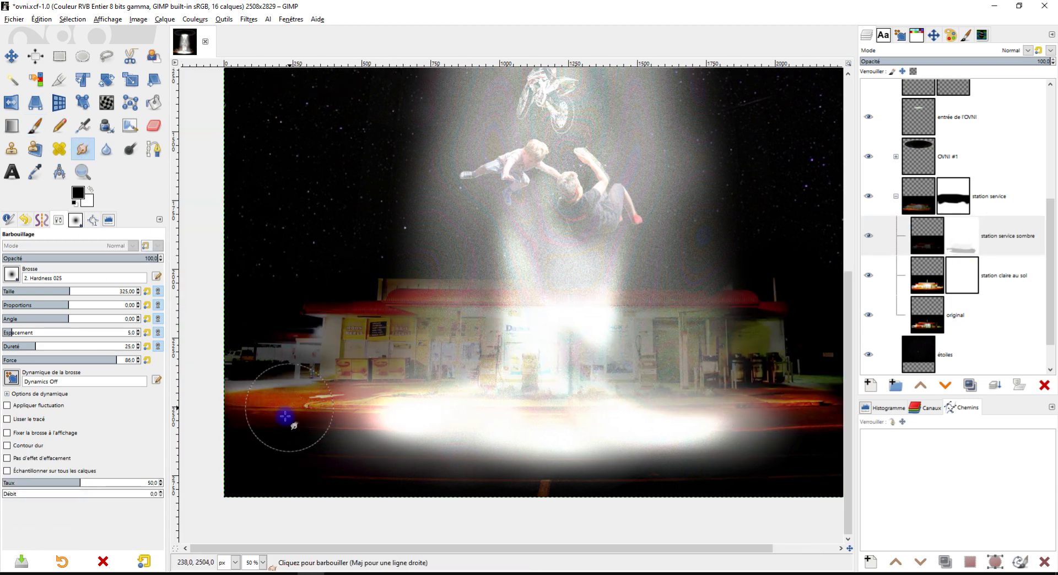
{"action": "left_click_drag", "start_coordinate": [634, 386], "coordinate": [797, 385]}
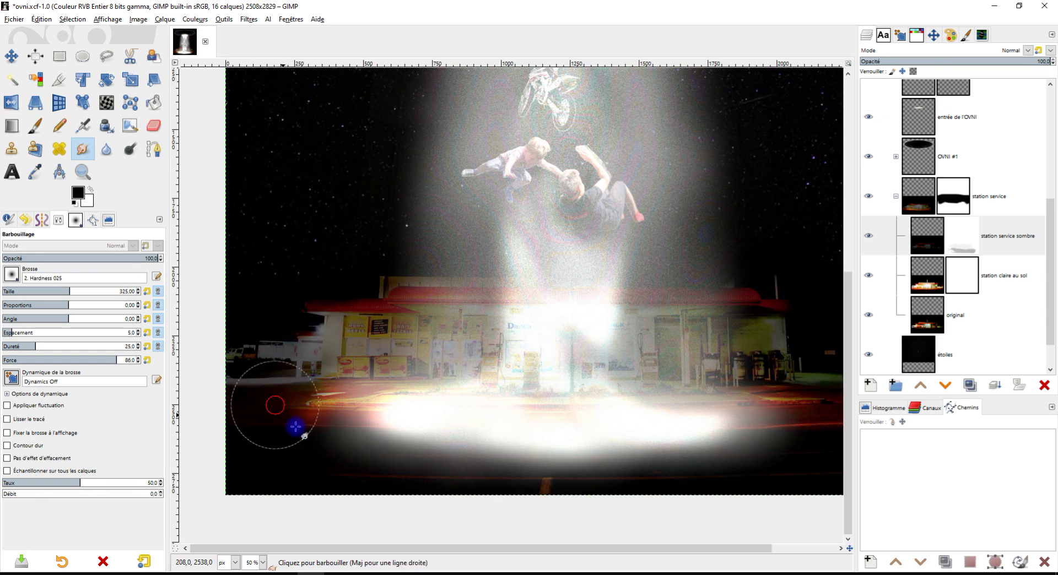
{"action": "key", "text": "minus"}
{"action": "key", "text": "ctrl+s"}
- Dim the force lumineux layer to 66.2 opacity, save, and add a new points lumineux layer
{"action": "scroll", "coordinate": [931, 206], "scroll_direction": "up", "scroll_amount": 5}
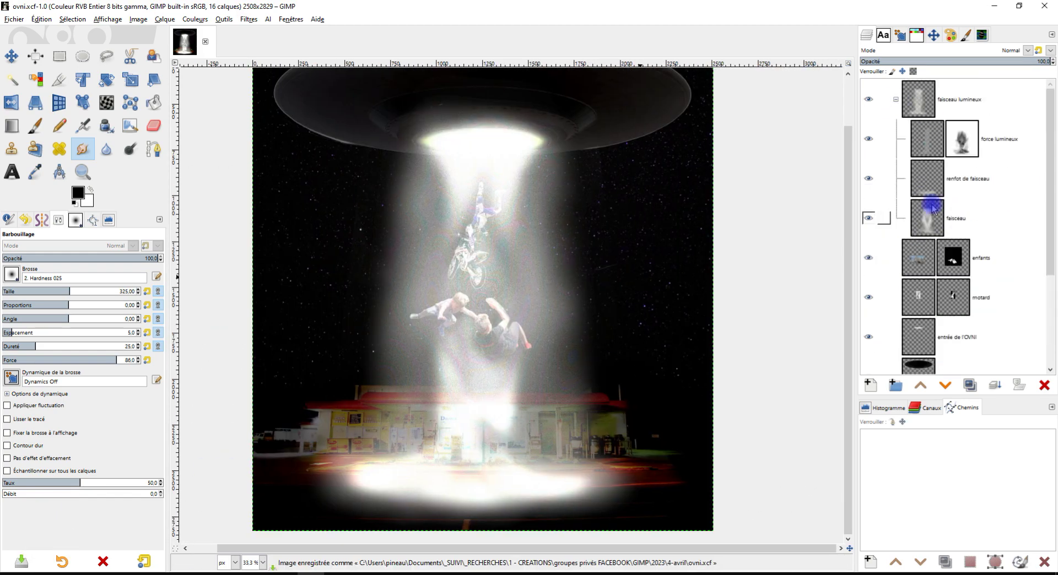
{"action": "left_click", "coordinate": [936, 139]}
{"action": "left_click_drag", "start_coordinate": [1017, 61], "coordinate": [987, 61]}
{"action": "key", "text": "ctrl+s"}
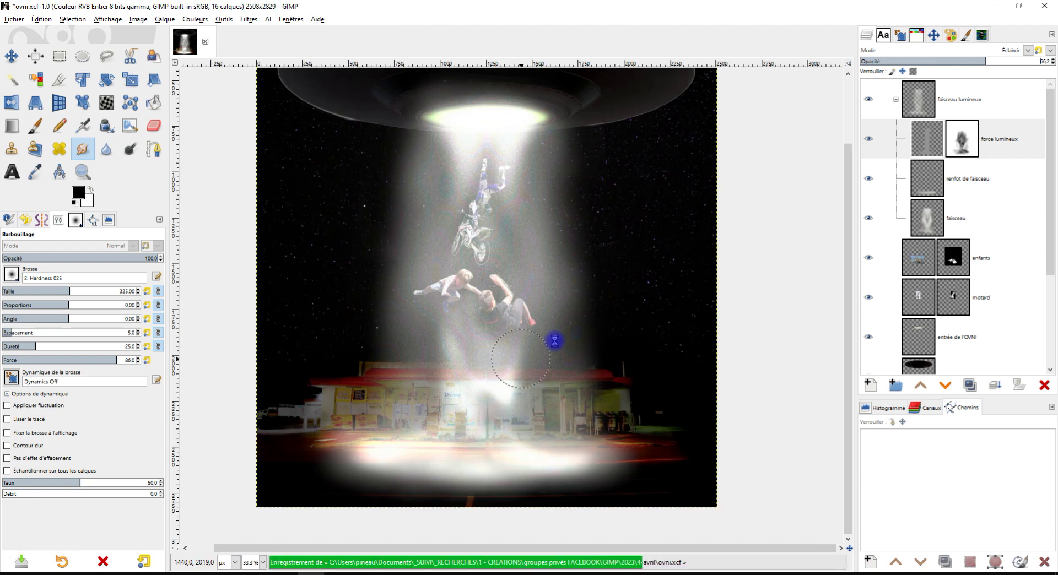
{"action": "key", "text": "p"}
{"action": "key", "text": "shift+ctrl+n"}
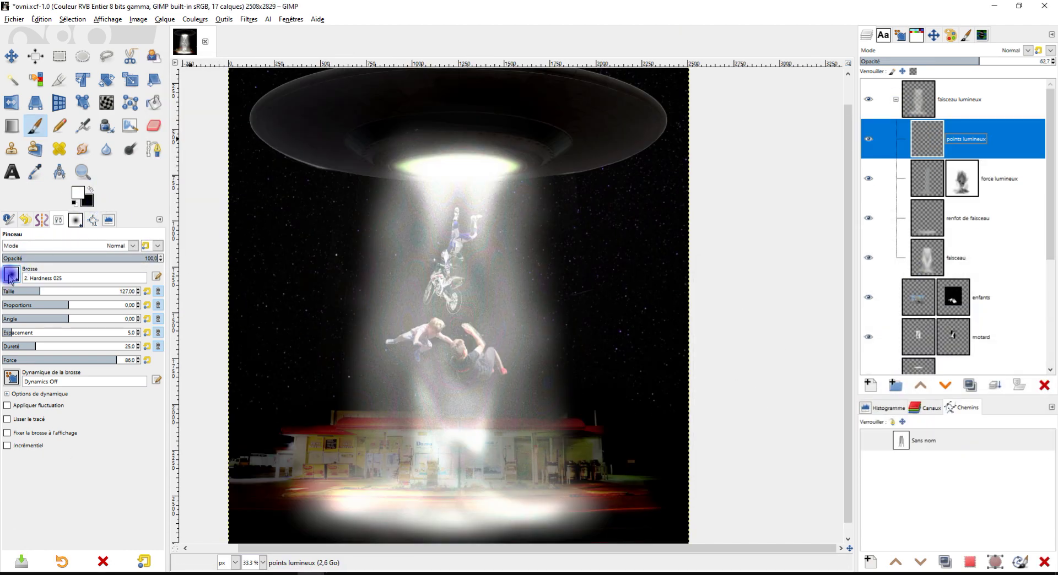
- Paint straight white light lines on points lumineux with the single-pixel brush
{"action": "left_click", "coordinate": [12, 274]}
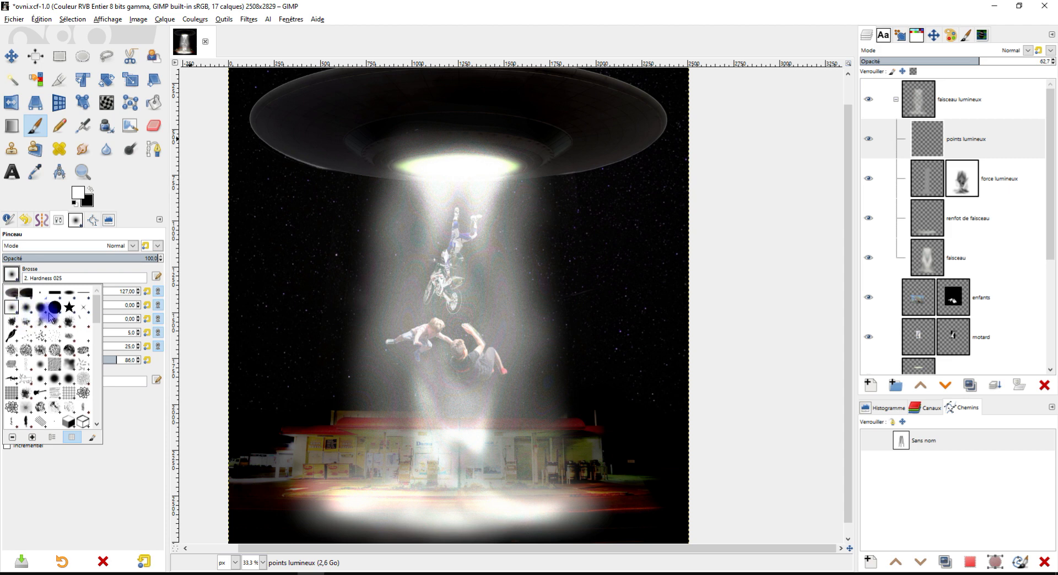
{"action": "left_click", "coordinate": [44, 314]}
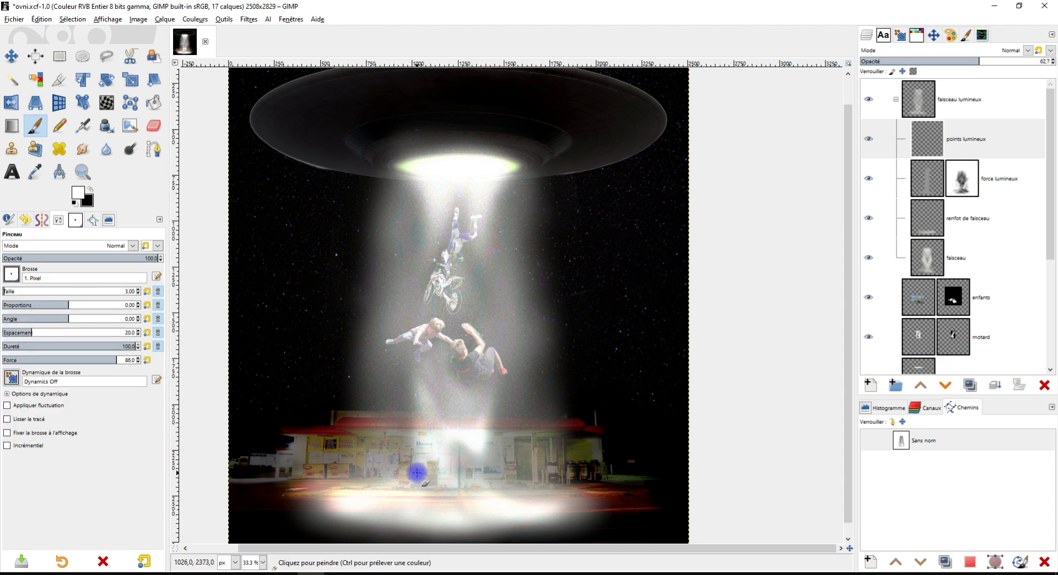
{"action": "left_click", "coordinate": [936, 135]}
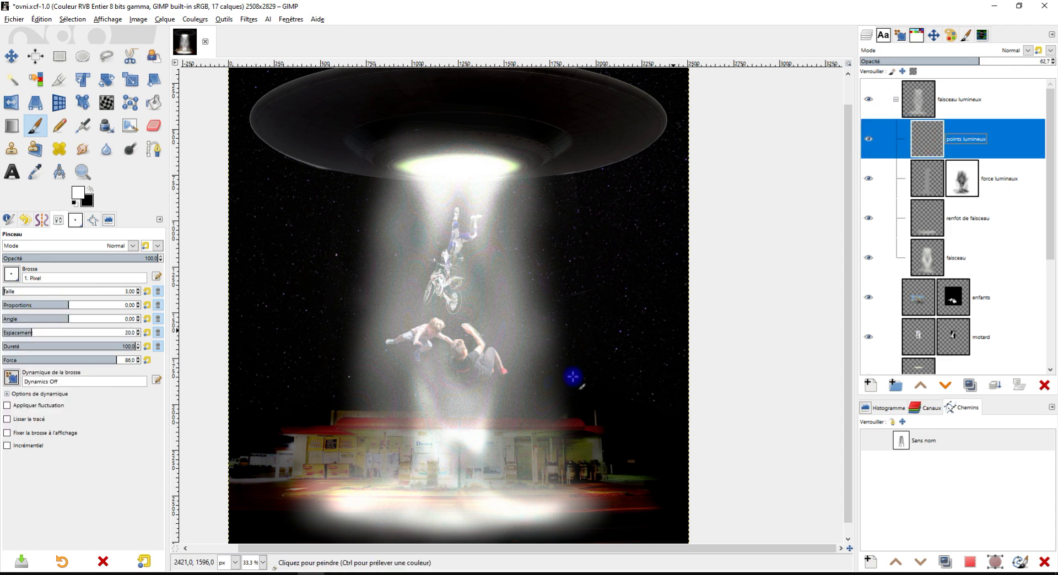
{"action": "scroll", "coordinate": [376, 429], "scroll_direction": "up", "scroll_amount": 1}
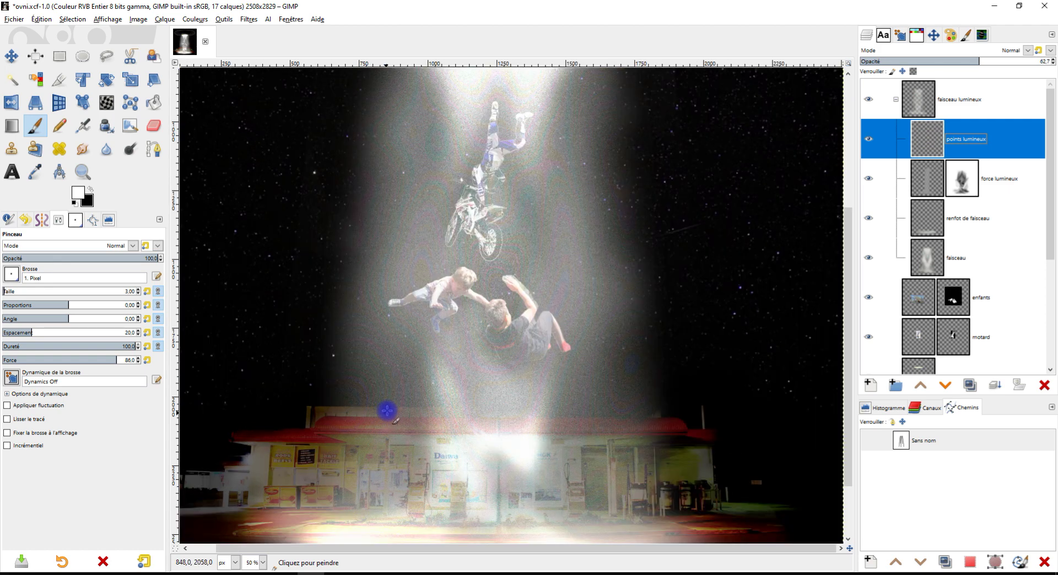
{"action": "left_click", "coordinate": [396, 495]}
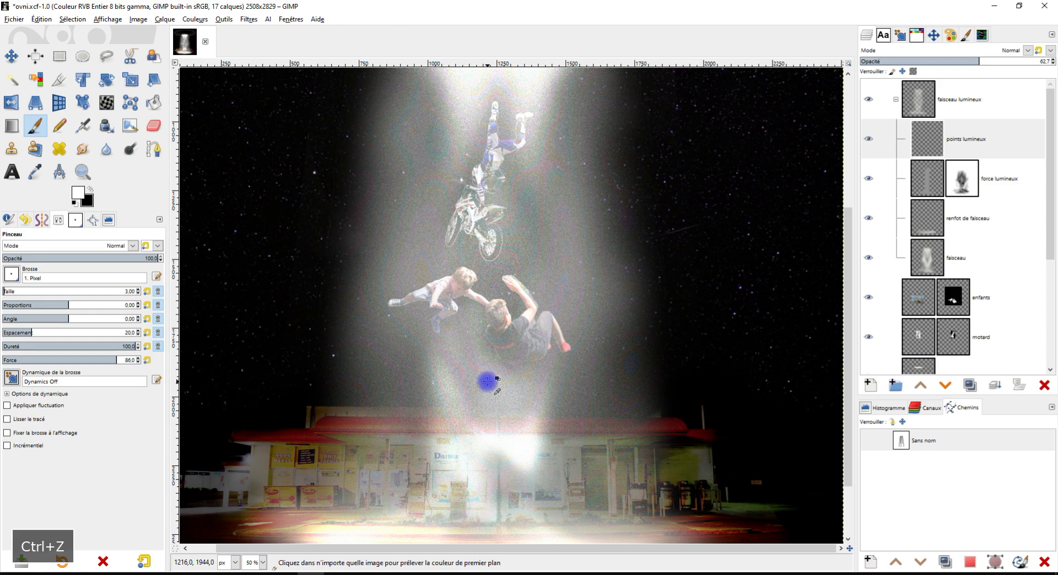
{"action": "scroll", "coordinate": [488, 379], "scroll_direction": "down", "scroll_amount": 1}
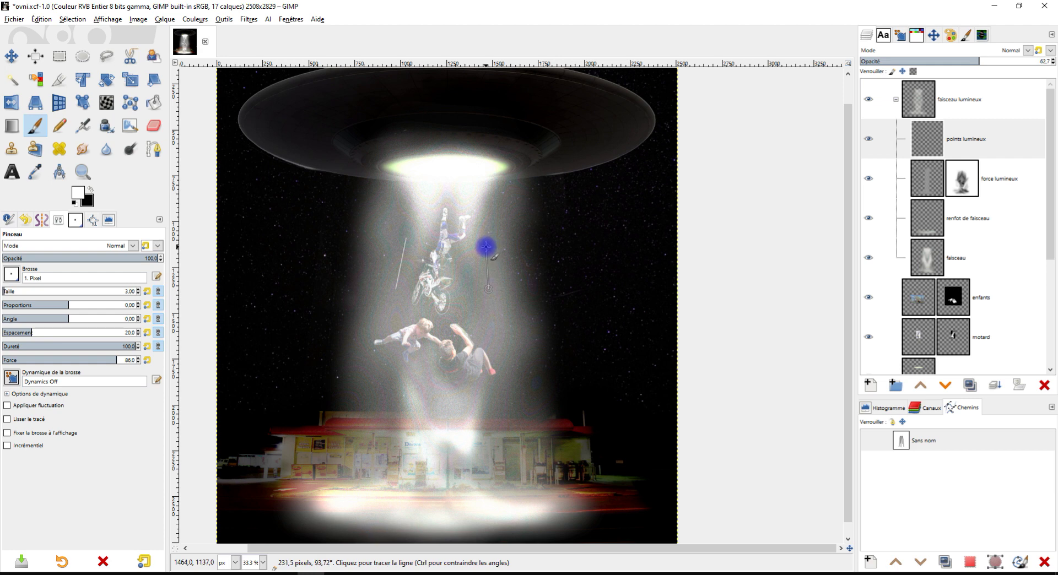
{"action": "scroll", "coordinate": [380, 206], "scroll_direction": "down", "scroll_amount": 2}
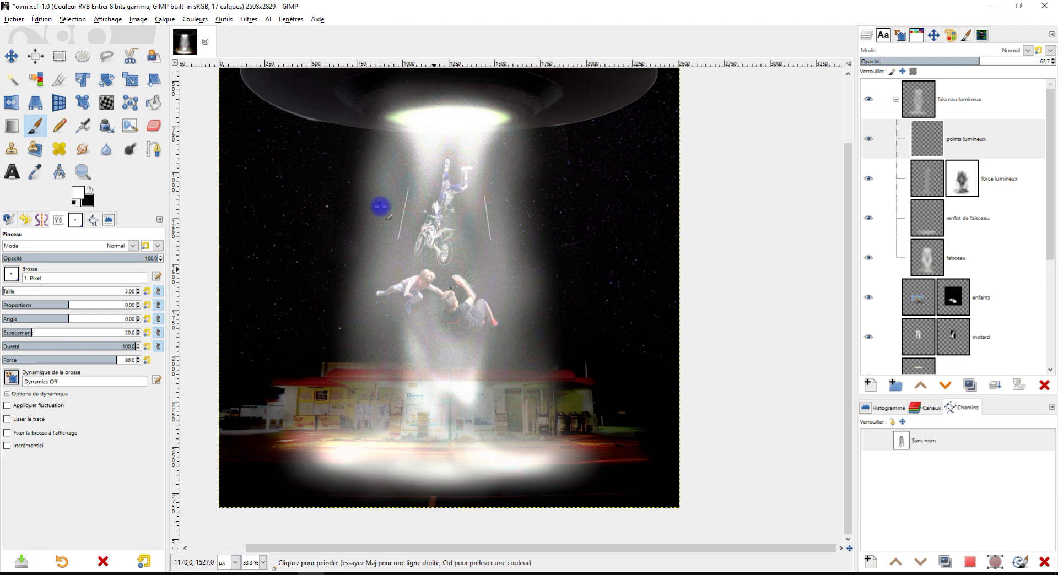
- Smudge the streaks and paint more light streaks around the falling figures
{"action": "left_click", "coordinate": [83, 151]}
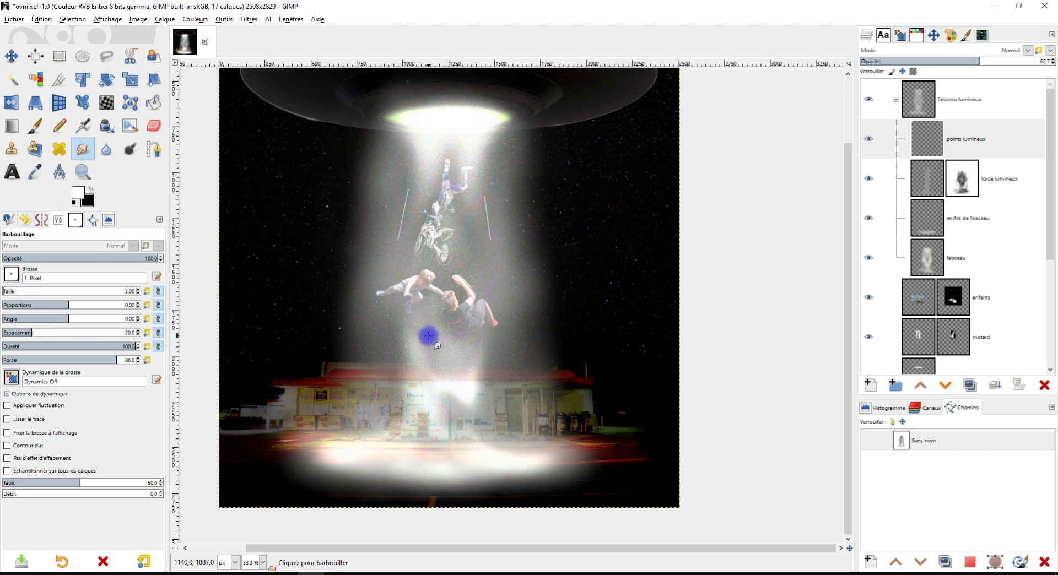
{"action": "left_click", "coordinate": [41, 128]}
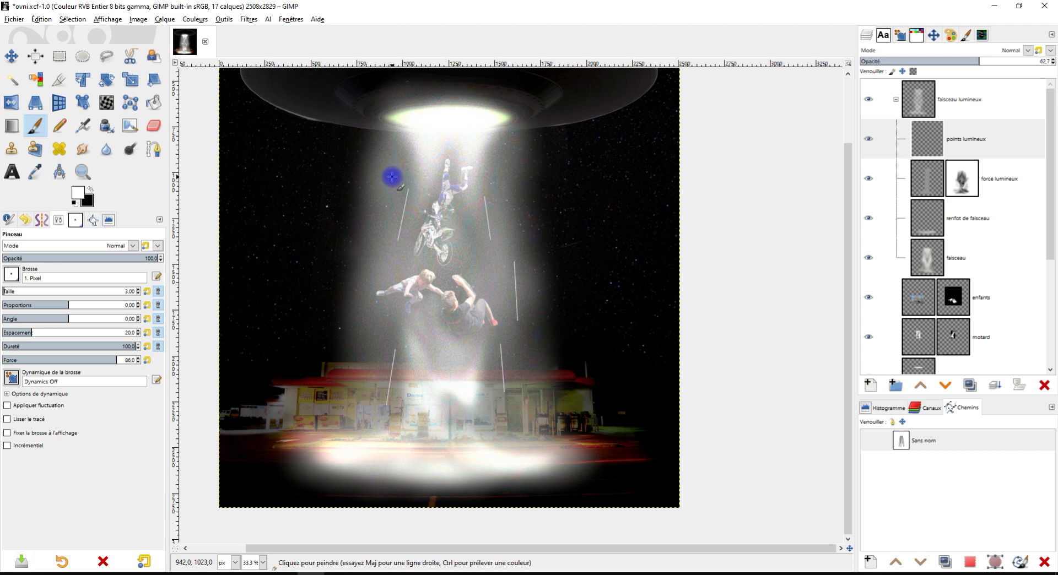
{"action": "scroll", "coordinate": [457, 160], "scroll_direction": "down", "scroll_amount": 1}
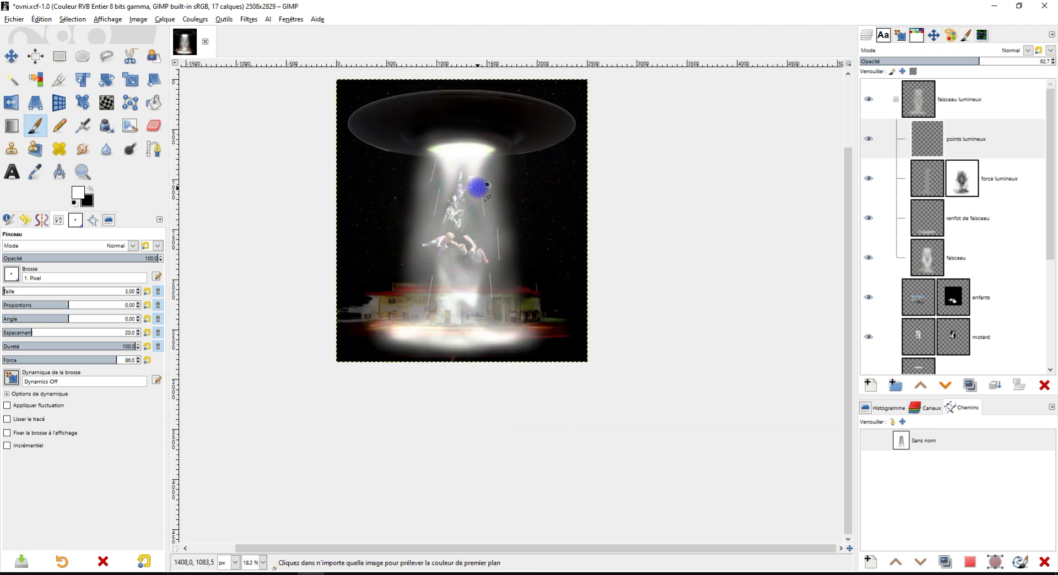
{"action": "scroll", "coordinate": [471, 185], "scroll_direction": "up", "scroll_amount": 1}
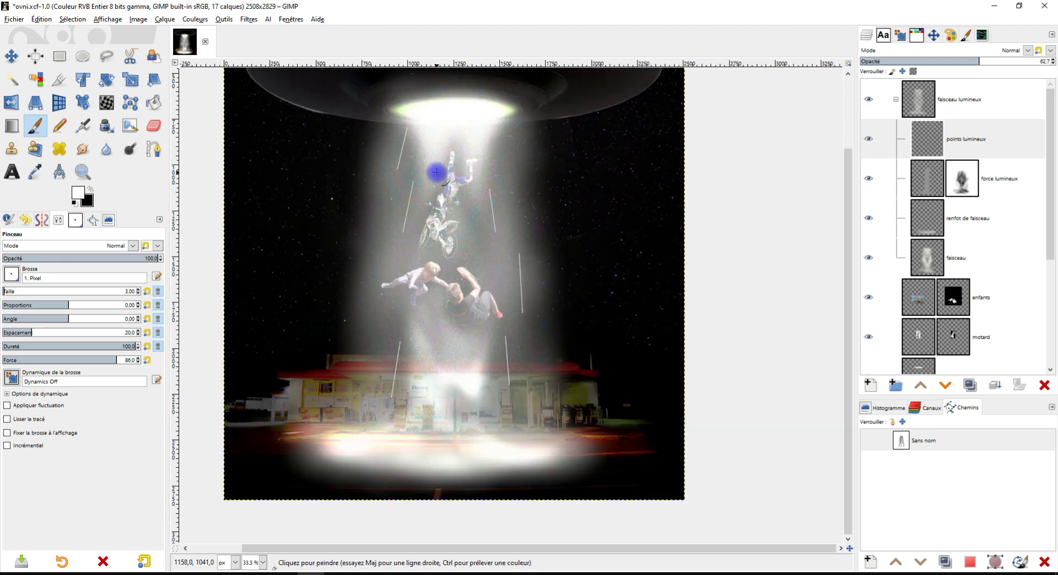
{"action": "scroll", "coordinate": [472, 330], "scroll_direction": "up", "scroll_amount": 1}
{"action": "scroll", "coordinate": [484, 290], "scroll_direction": "up", "scroll_amount": 2}
{"action": "scroll", "coordinate": [345, 304], "scroll_direction": "down", "scroll_amount": 3}
{"action": "scroll", "coordinate": [363, 260], "scroll_direction": "down", "scroll_amount": 1}
{"action": "scroll", "coordinate": [548, 240], "scroll_direction": "up", "scroll_amount": 1}
{"action": "scroll", "coordinate": [420, 326], "scroll_direction": "down", "scroll_amount": 3}
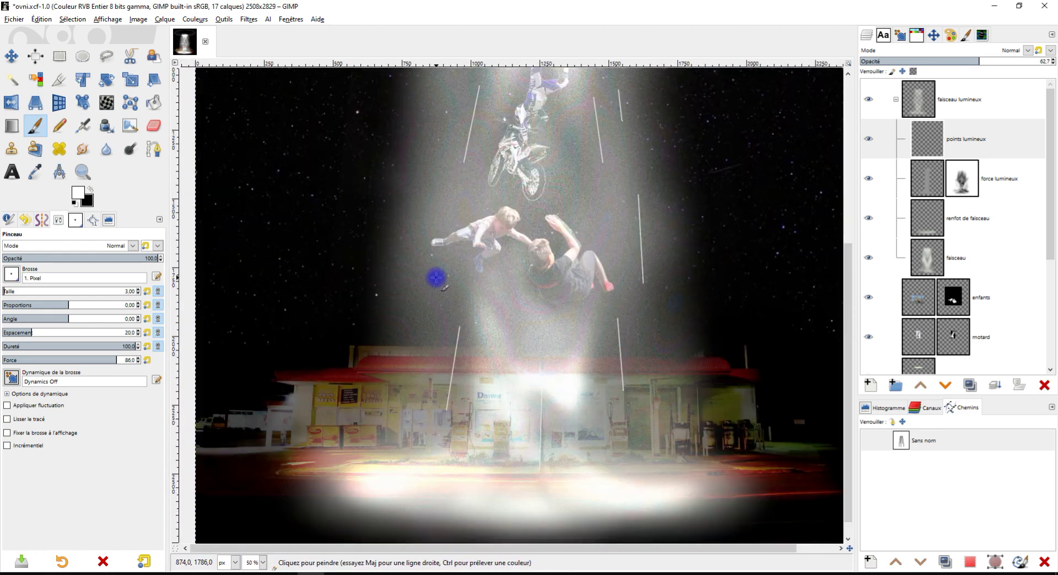
{"action": "scroll", "coordinate": [472, 354], "scroll_direction": "down", "scroll_amount": 1}
- Erase stray streak parts with the 2. Hardness 075 brush and soften them with Blur
{"action": "key", "text": "shift+e"}
{"action": "left_click", "coordinate": [11, 273]}
{"action": "left_click", "coordinate": [36, 293]}
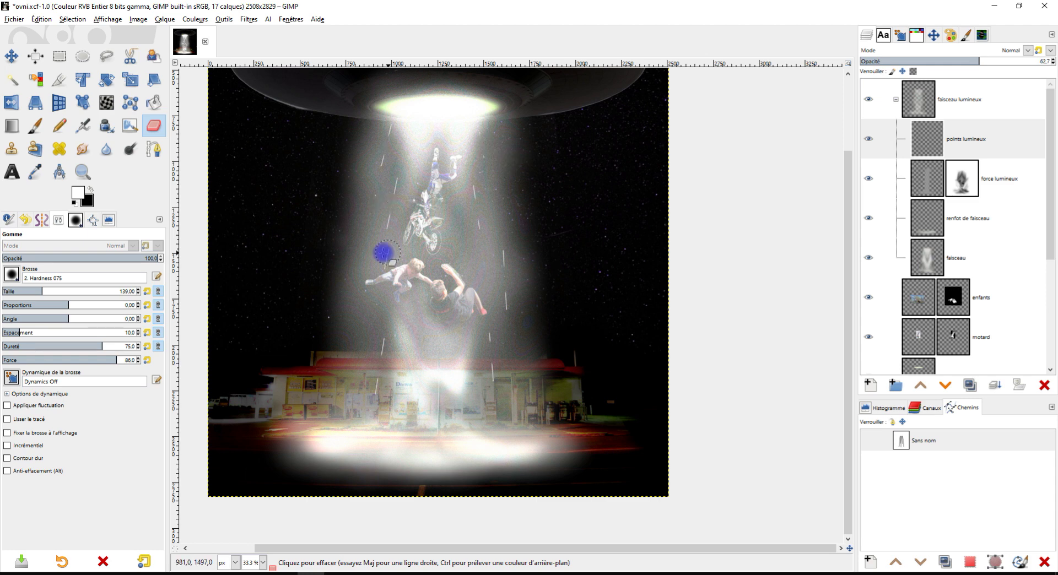
{"action": "key", "text": "p"}
{"action": "key", "text": "shift+e"}
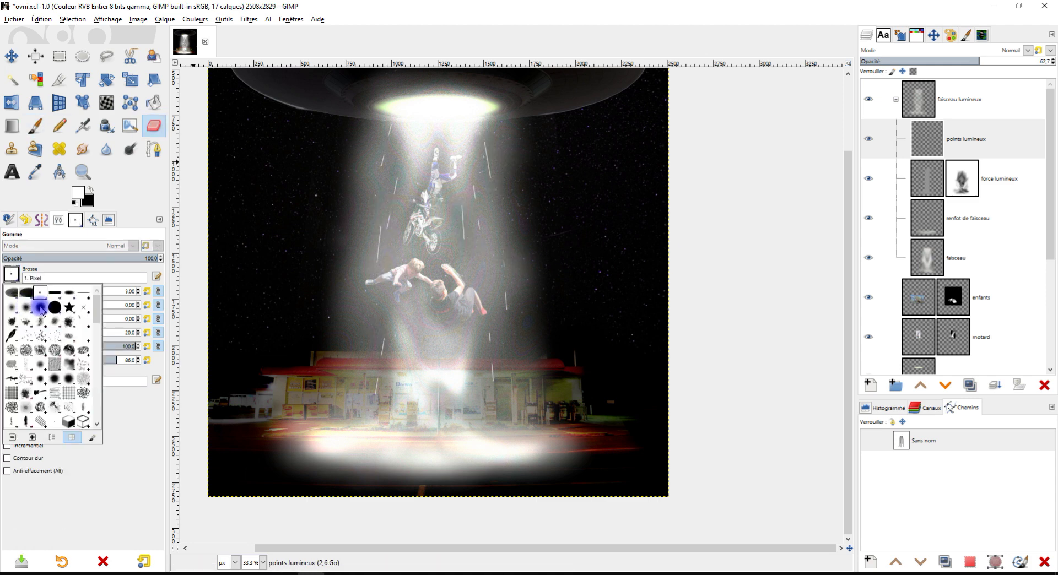
{"action": "key", "text": "shift+u"}
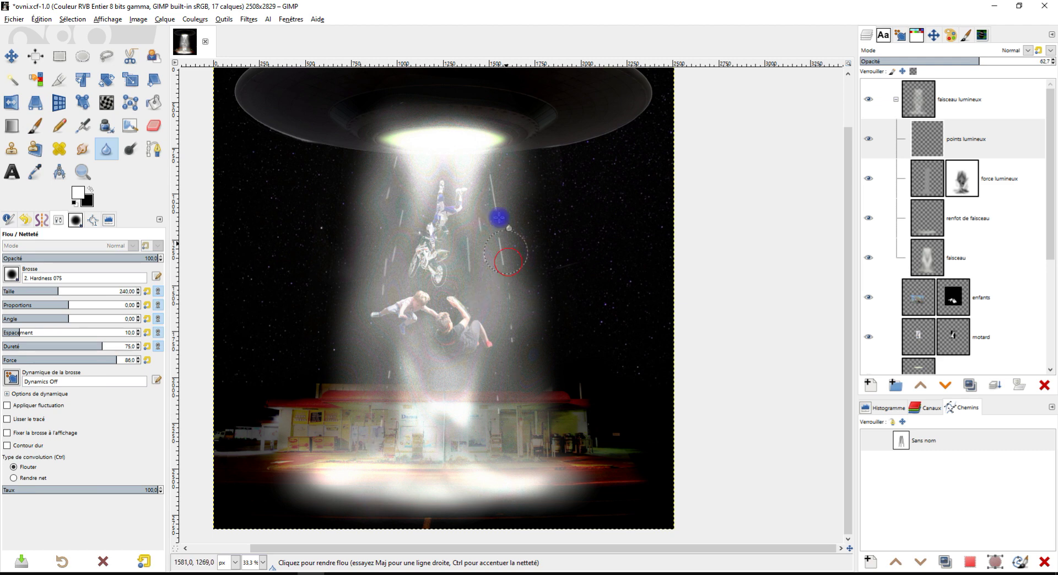
{"action": "key", "text": "ctrl+shift+f"}
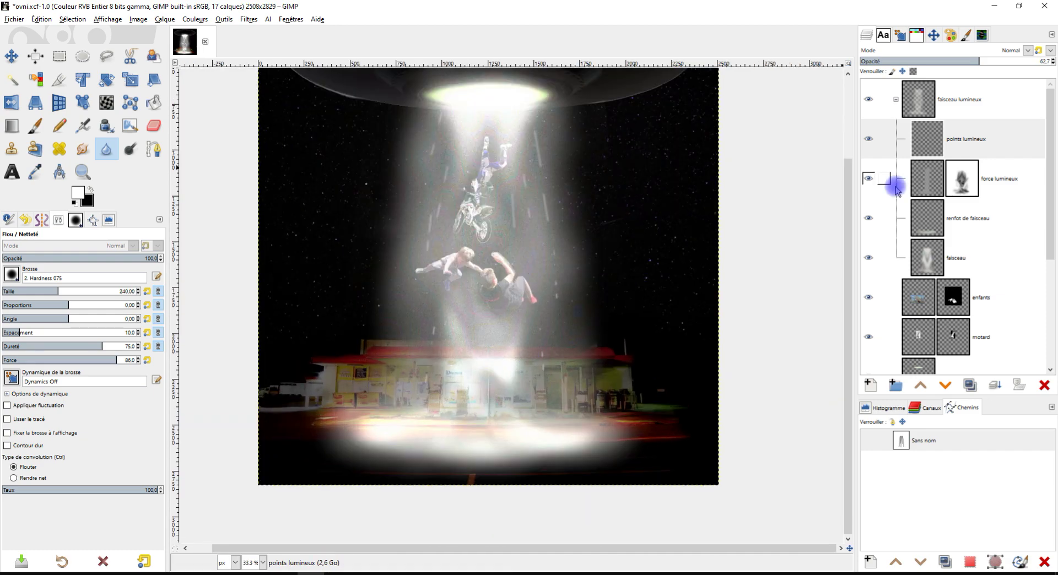
- Smudge the force lumineux mask to rework the glow over the gas station
{"action": "left_click", "coordinate": [896, 182]}
{"action": "key", "text": "s"}
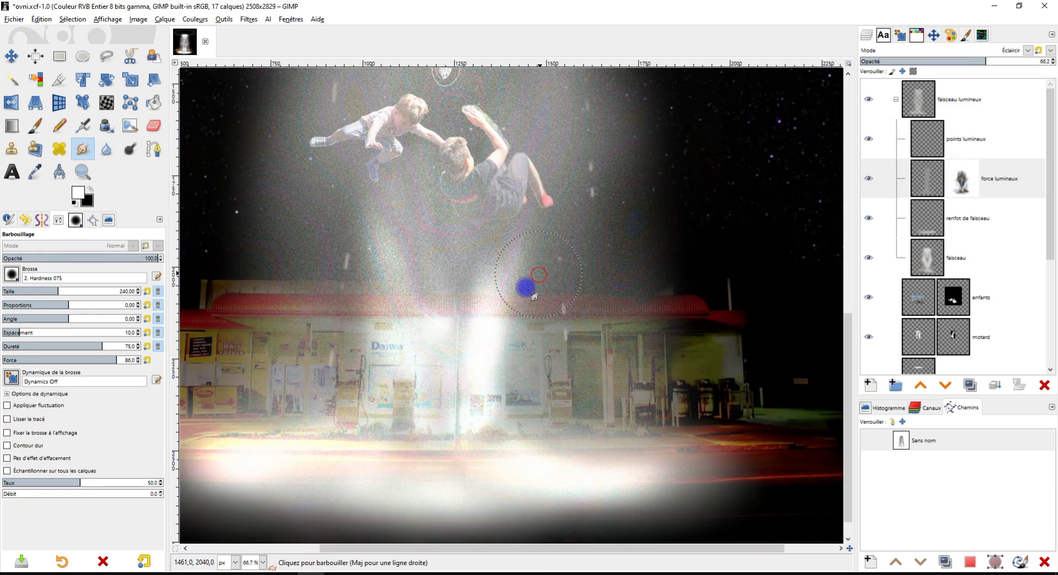
{"action": "scroll", "coordinate": [536, 295], "scroll_direction": "down", "scroll_amount": 3}
{"action": "scroll", "coordinate": [468, 441], "scroll_direction": "up", "scroll_amount": 2}
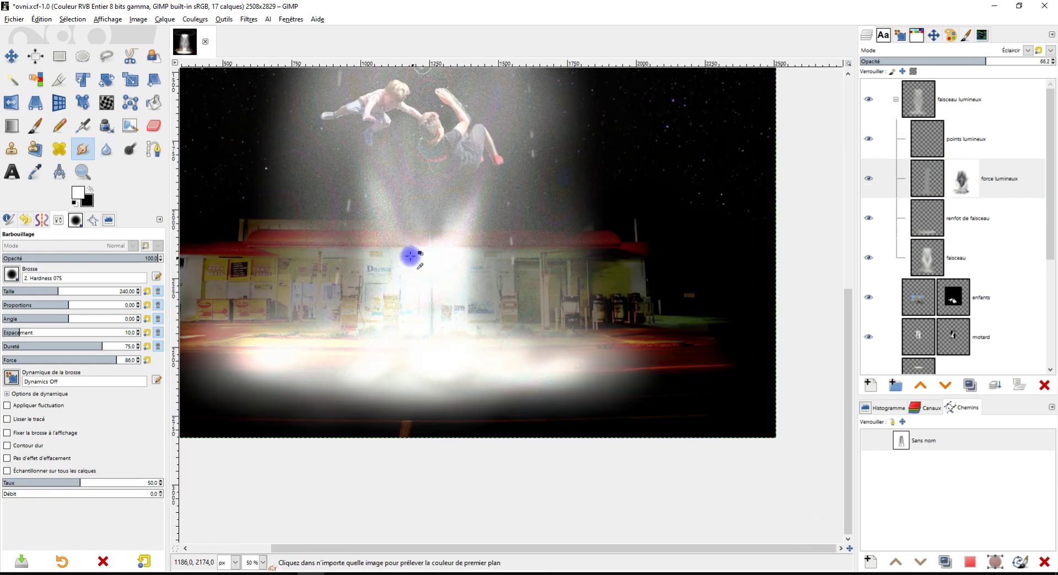
{"action": "left_click", "coordinate": [949, 177]}
{"action": "scroll", "coordinate": [512, 248], "scroll_direction": "up", "scroll_amount": 3}
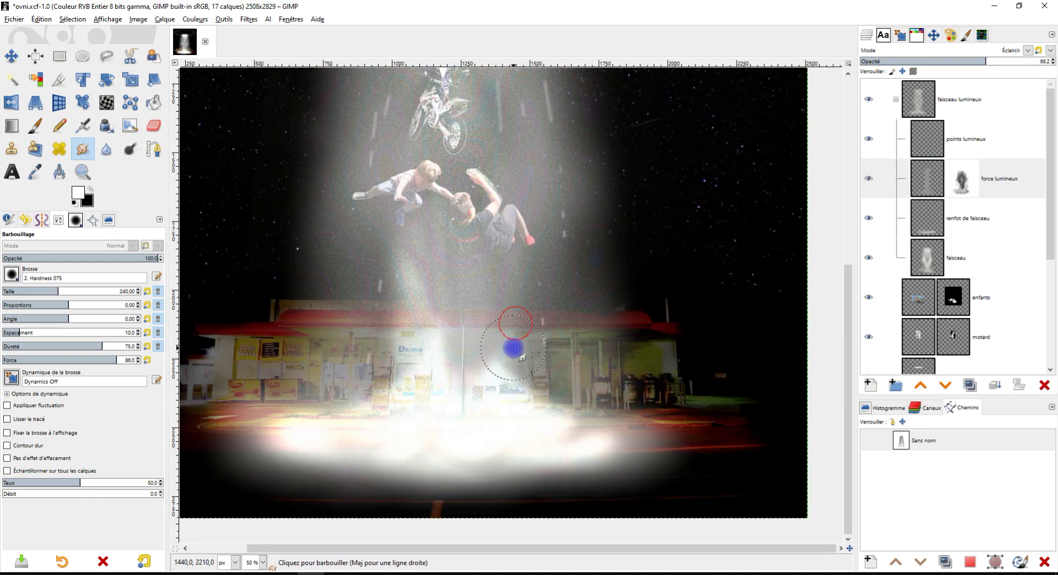
{"action": "scroll", "coordinate": [402, 383], "scroll_direction": "down", "scroll_amount": 1}
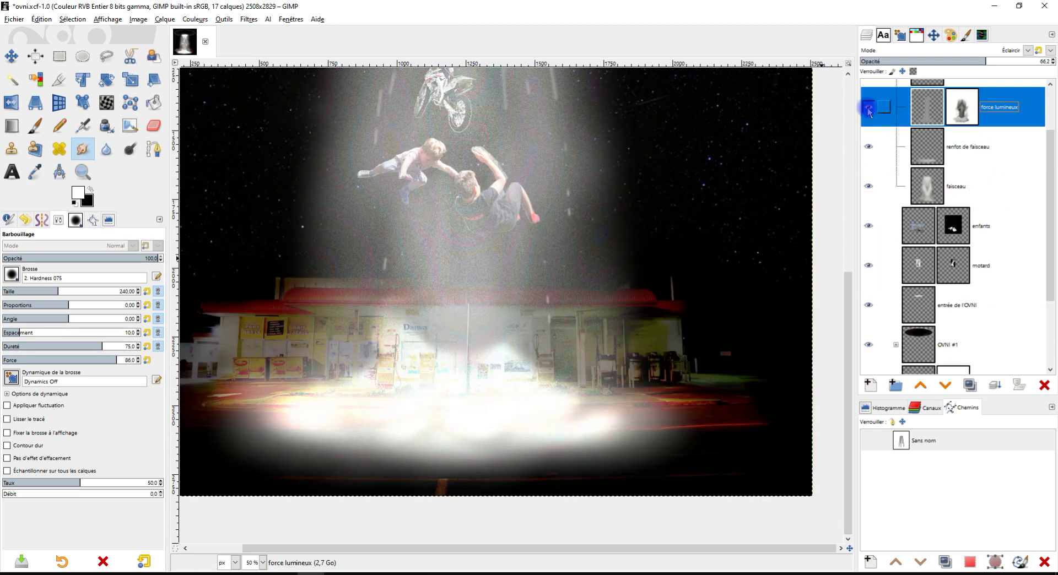
{"action": "key", "text": "shift+ctrl+j"}
{"action": "scroll", "coordinate": [507, 413], "scroll_direction": "up", "scroll_amount": 1}
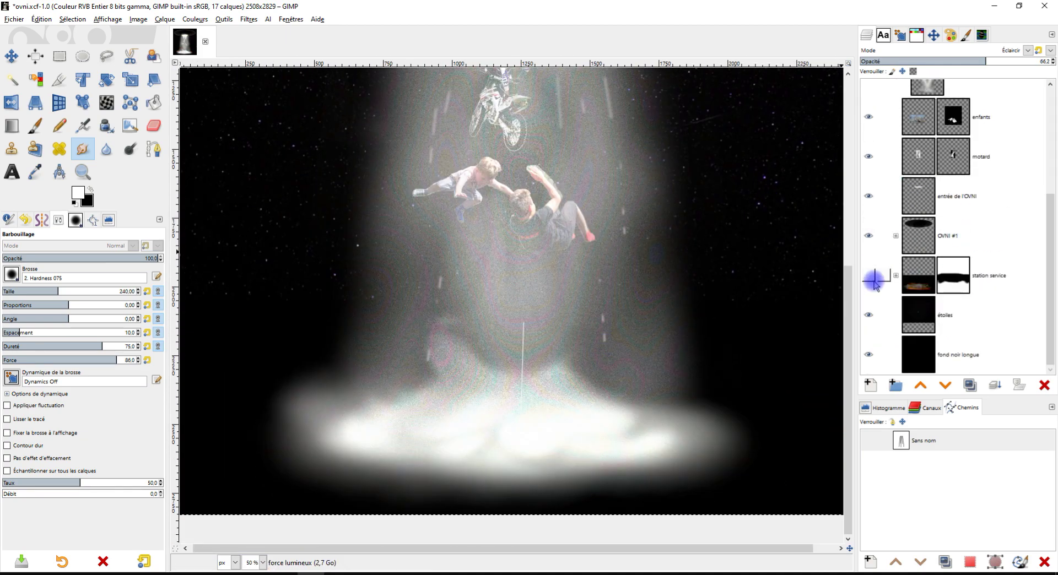
{"action": "left_click", "coordinate": [869, 178]}
- Add a layer mask to faisceau and paint it black over the figures
{"action": "left_click", "coordinate": [969, 258]}
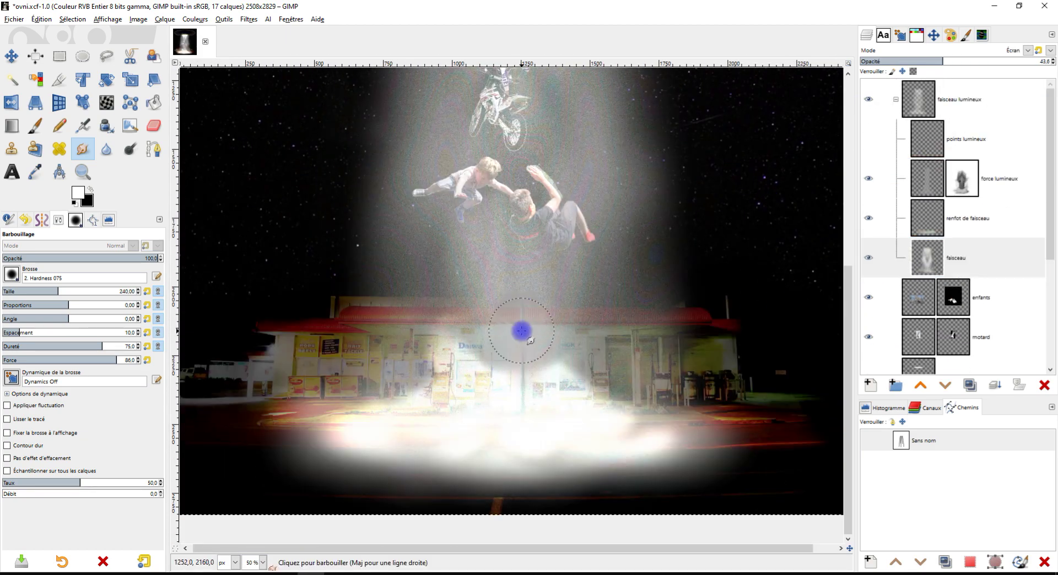
{"action": "key", "text": "ctrl+z"}
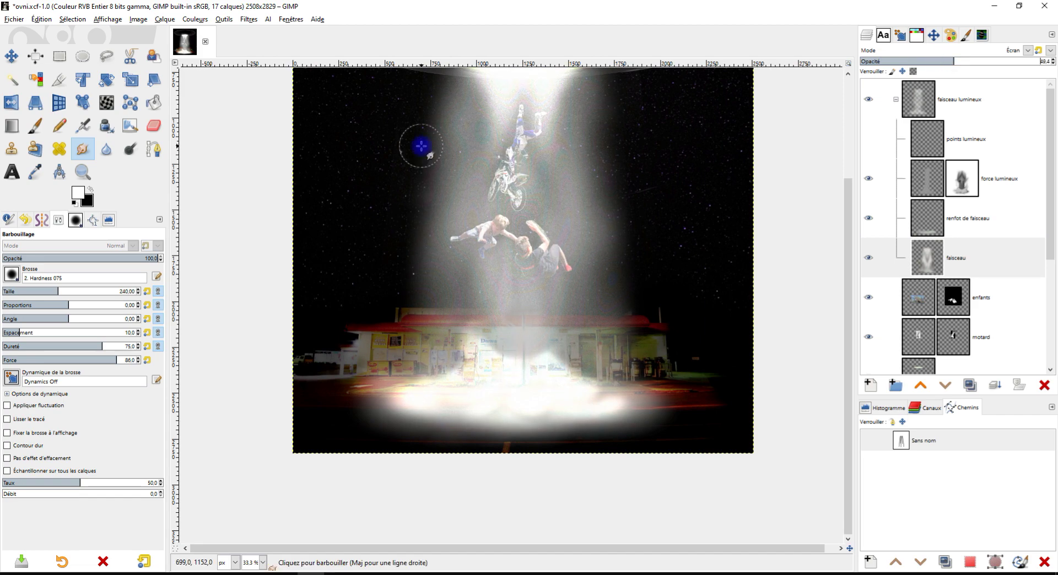
{"action": "key", "text": "Return"}
{"action": "key", "text": "p"}
{"action": "key", "text": "x"}
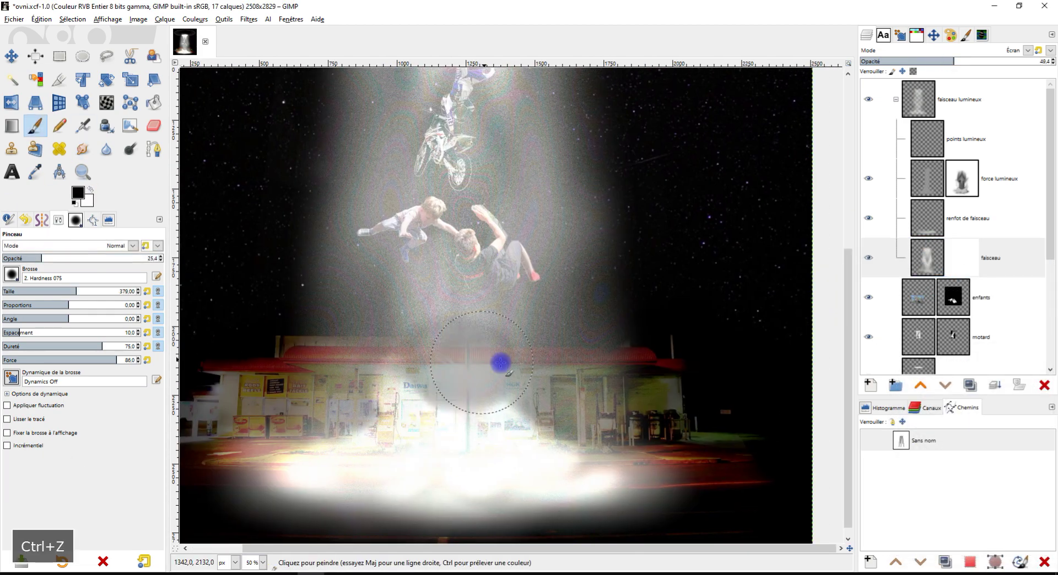
{"action": "key", "text": "minus"}
{"action": "key", "text": "plus"}
{"action": "key", "text": "s"}
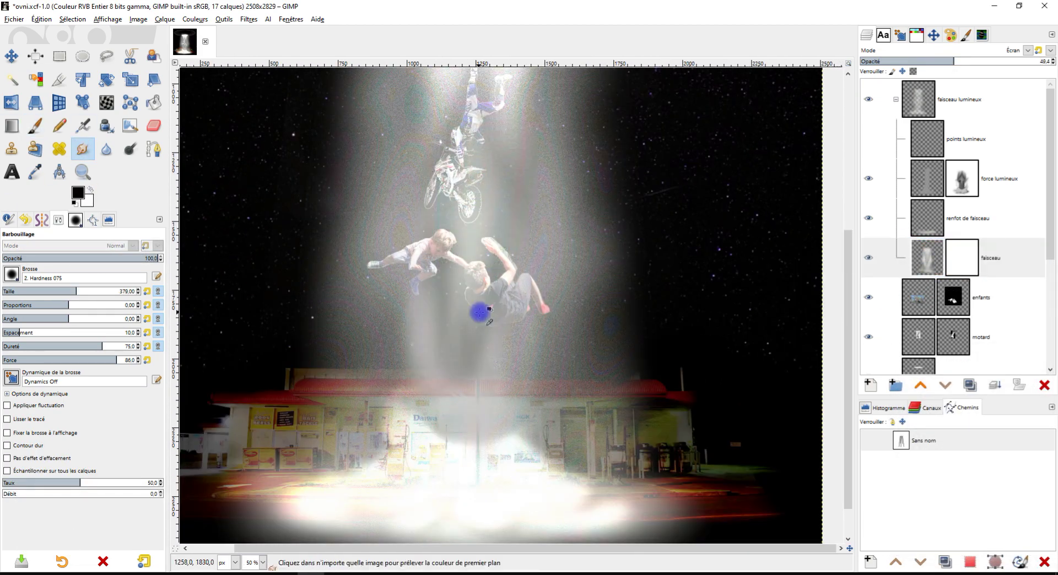
{"action": "key", "text": "p"}
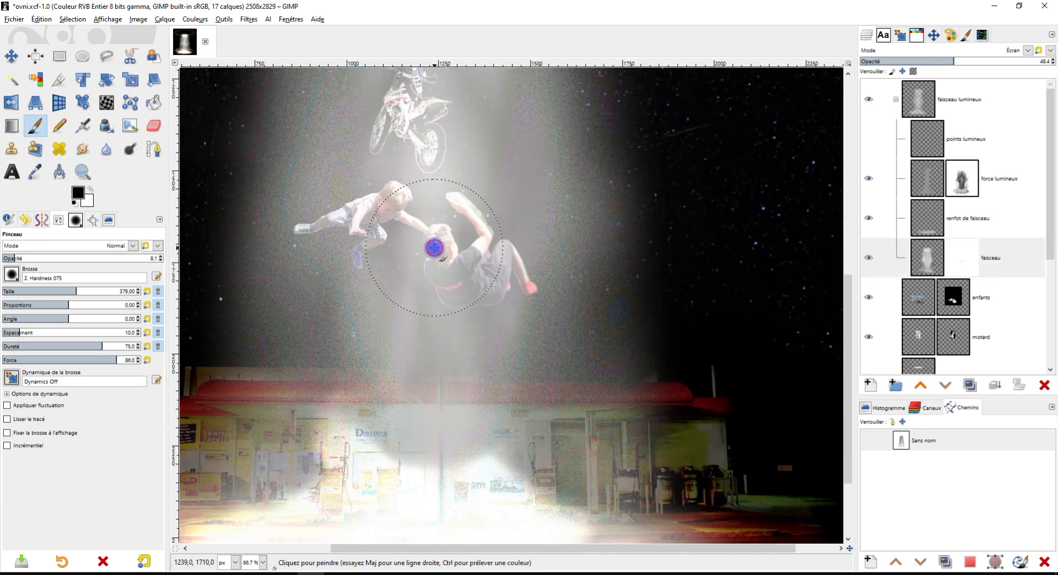
{"action": "left_click", "coordinate": [436, 245]}
- Smudge the force lumineux glow further and save the work to ovni.xcf
{"action": "left_click", "coordinate": [1015, 180]}
{"action": "key", "text": "s"}
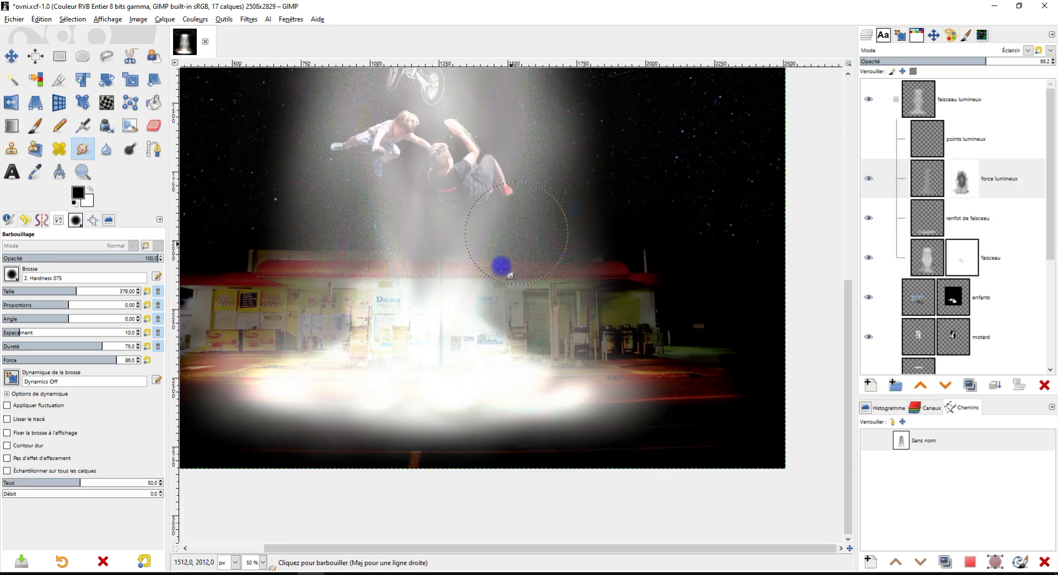
{"action": "key", "text": "minus"}
{"action": "key", "text": "Page_Down"}
{"action": "key", "text": "Page_Down"}
{"action": "key", "text": "minus"}
{"action": "key", "text": "ctrl+s"}
- Duplicate the points lumineux streaks layer as 'Copie de points lumineux'
{"action": "key", "text": "plus"}
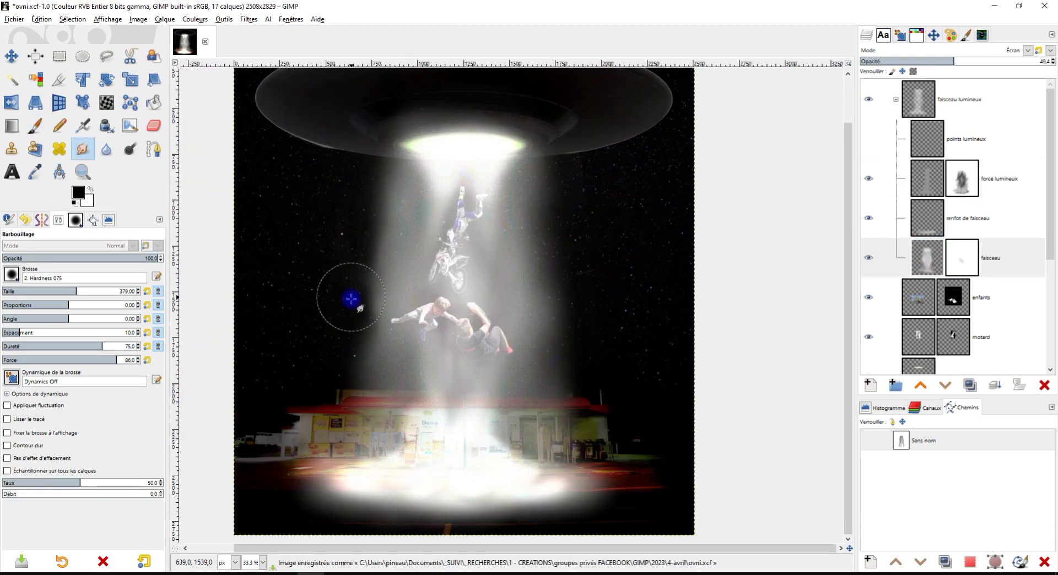
{"action": "key", "text": "plus"}
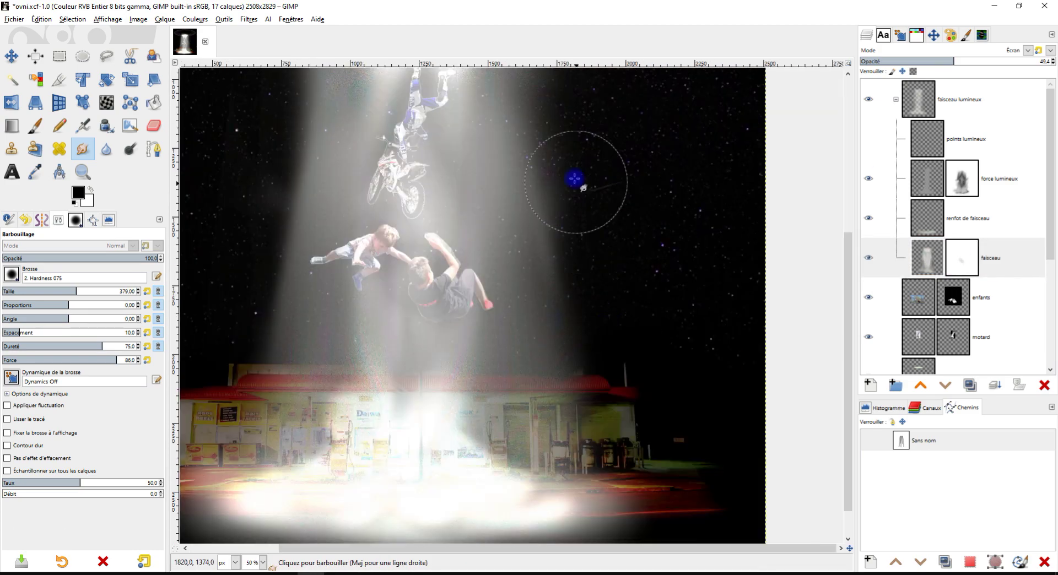
{"action": "key", "text": "minus"}
{"action": "left_click", "coordinate": [883, 138]}
{"action": "left_click", "coordinate": [1015, 50]}
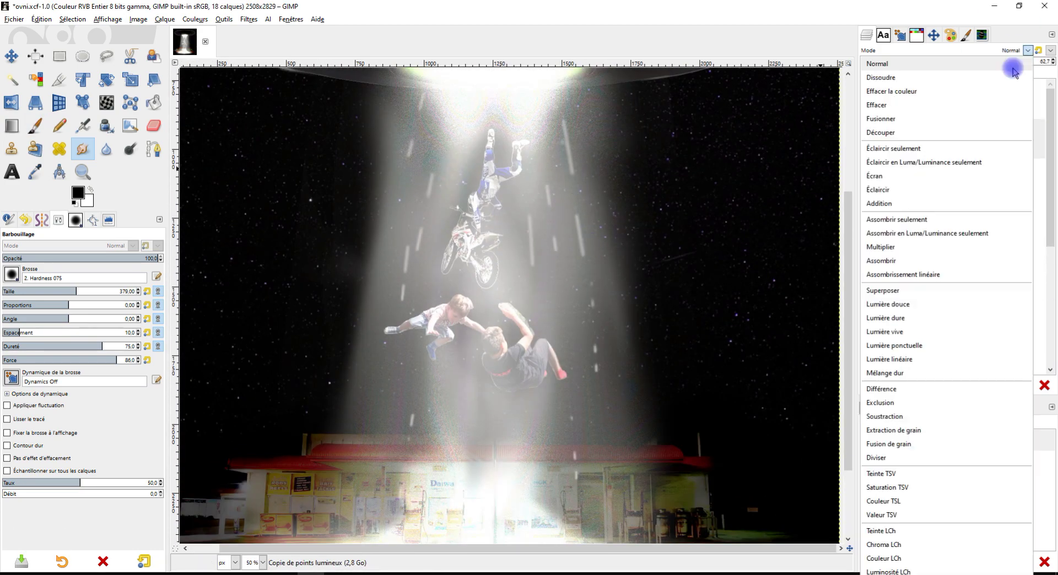
- Set the streak copy to Éclaircir mode, raise its contrast and apply a Gaussian blur
{"action": "key", "text": "shift+ctrl+d"}
{"action": "left_click", "coordinate": [223, 20]}
{"action": "left_click_drag", "start_coordinate": [149, 195], "coordinate": [69, 194]}
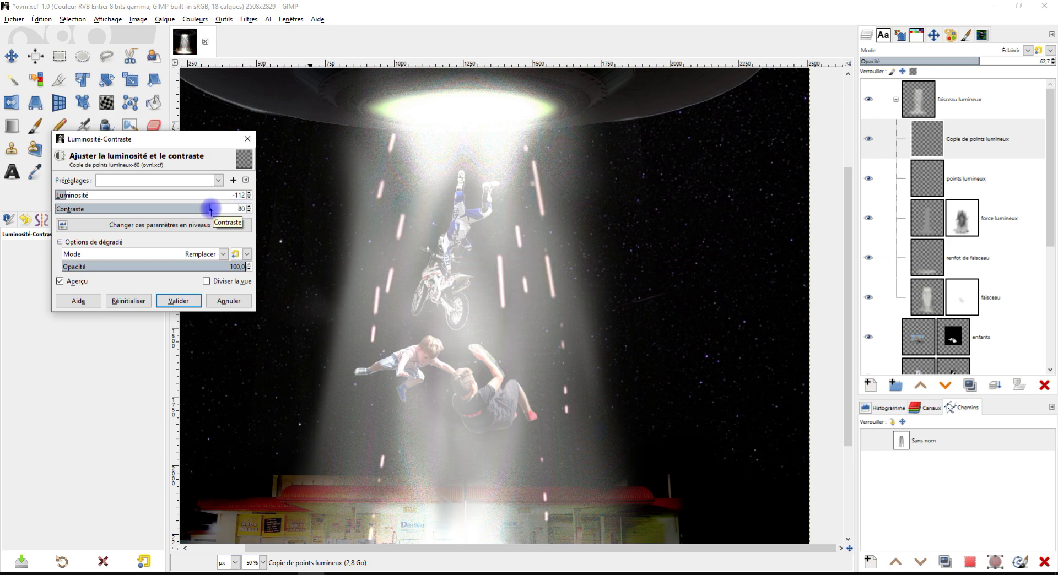
{"action": "key", "text": "Return"}
{"action": "left_click", "coordinate": [248, 19]}
{"action": "left_click", "coordinate": [276, 43]}
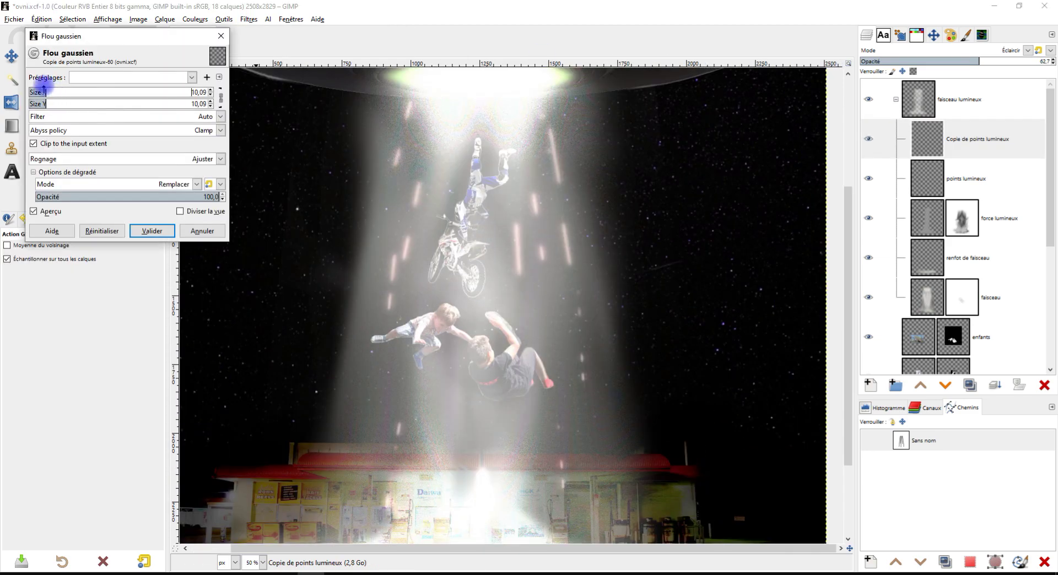
{"action": "key", "text": "Return"}
- Tint two groups of streaks on the points lumineux layer warm orange with Colorize
{"action": "left_click", "coordinate": [970, 179]}
{"action": "left_click_drag", "start_coordinate": [531, 127], "coordinate": [570, 123]}
{"action": "left_click", "coordinate": [195, 19]}
{"action": "left_click", "coordinate": [209, 258]}
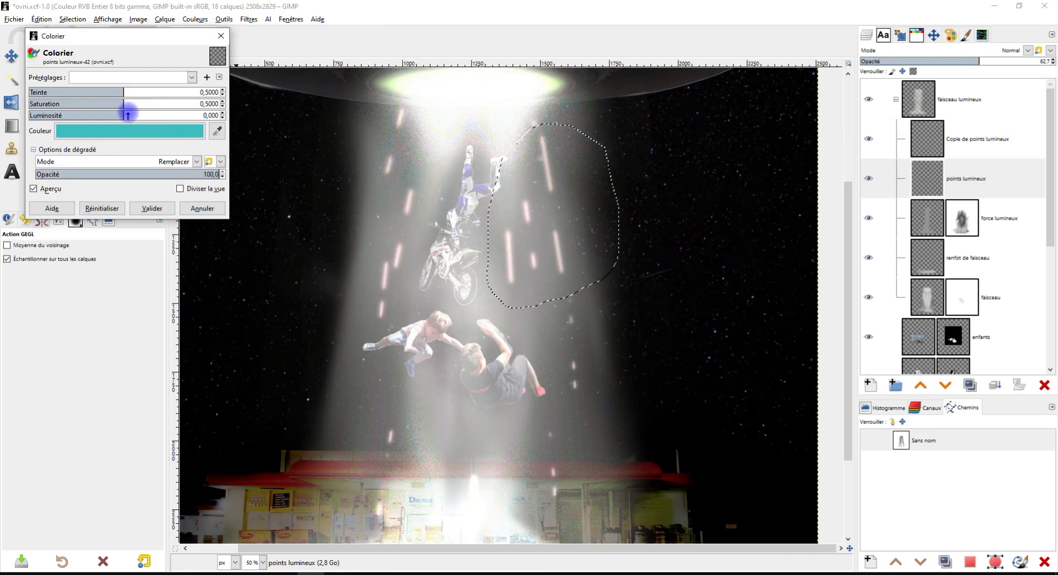
{"action": "left_click_drag", "start_coordinate": [90, 92], "coordinate": [61, 92]}
{"action": "left_click_drag", "start_coordinate": [123, 115], "coordinate": [50, 115]}
{"action": "left_click_drag", "start_coordinate": [123, 104], "coordinate": [66, 105]}
{"action": "key", "text": "Return"}
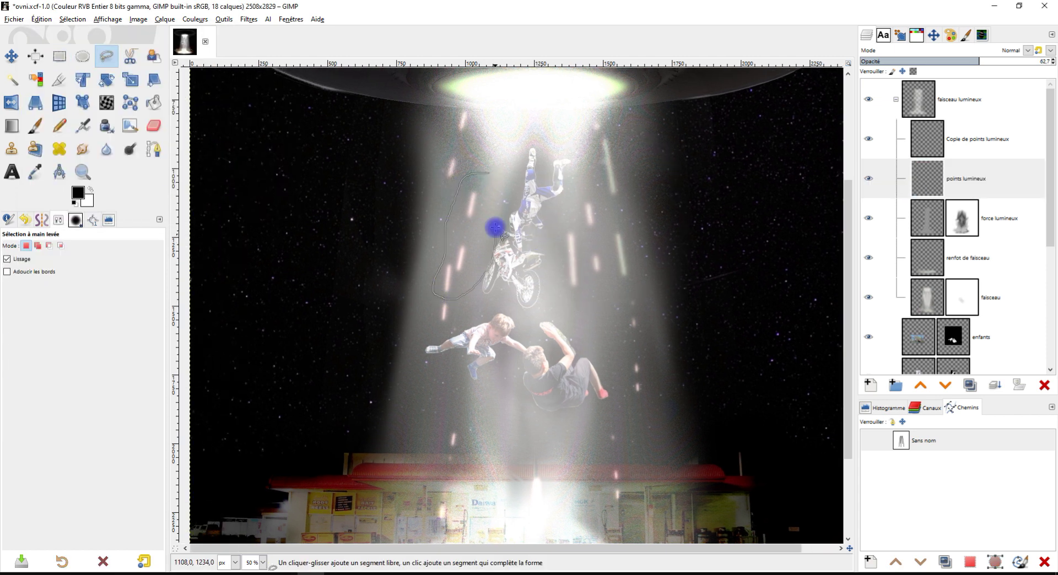
{"action": "left_click", "coordinate": [195, 19]}
{"action": "left_click", "coordinate": [209, 259]}
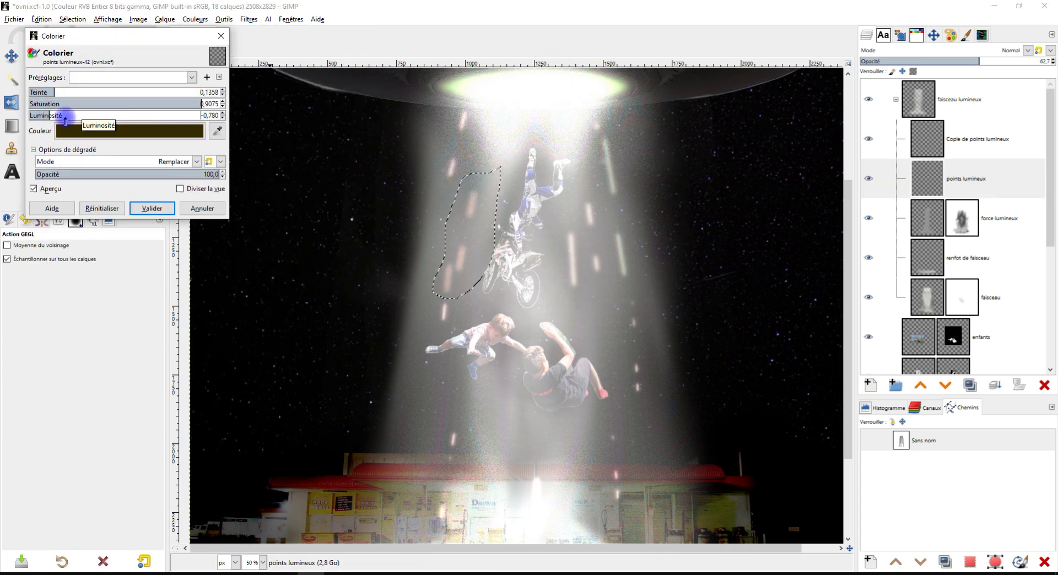
{"action": "key", "text": "Return"}
- Sharpen the light points with a smaller radius and amount 0.500
{"action": "left_click", "coordinate": [876, 140]}
{"action": "key", "text": "shift+3"}
{"action": "key", "text": "shift+2"}
{"action": "left_click", "coordinate": [249, 19]}
{"action": "left_click", "coordinate": [418, 167]}
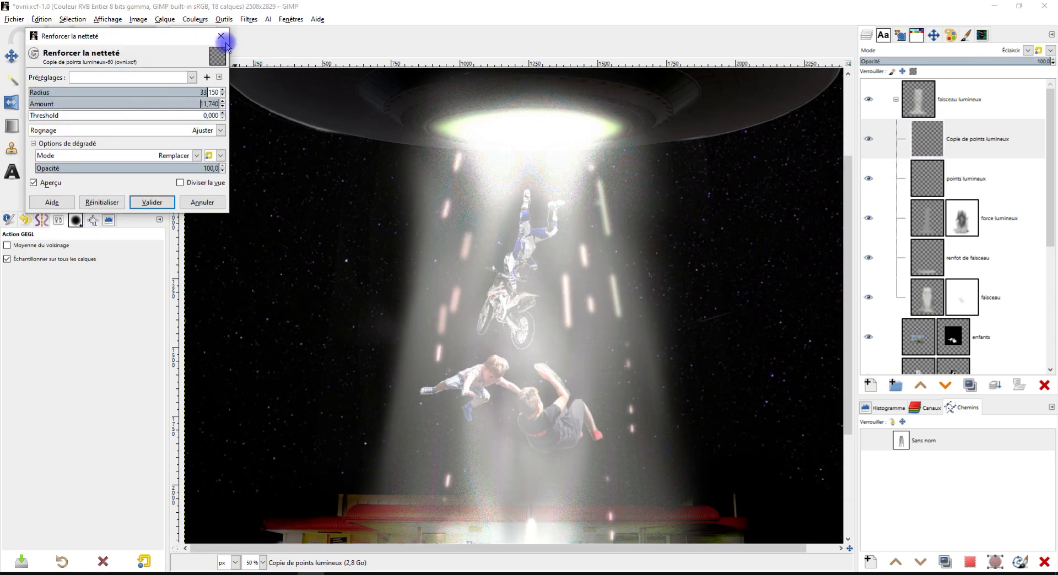
{"action": "key", "text": "Escape"}
{"action": "left_click", "coordinate": [876, 177]}
{"action": "left_click", "coordinate": [248, 19]}
{"action": "left_click", "coordinate": [418, 167]}
{"action": "left_click", "coordinate": [136, 92]}
{"action": "key", "text": "Return"}
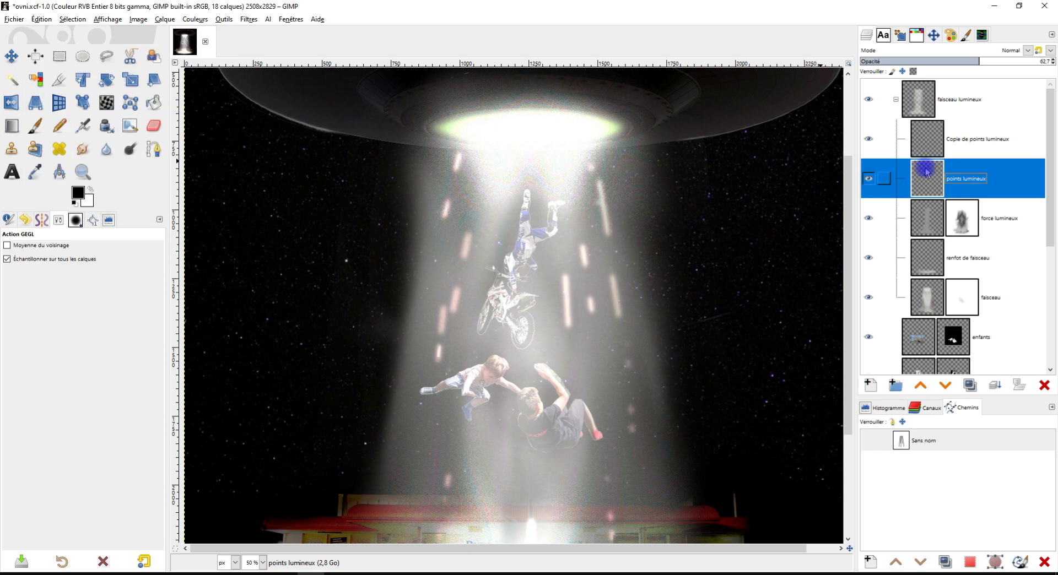
- Lower the light points opacity to 10.4 and select Copie de points lumineux with the eraser
{"action": "key", "text": "shift+3"}
{"action": "left_click", "coordinate": [902, 62]}
{"action": "key", "text": "plus"}
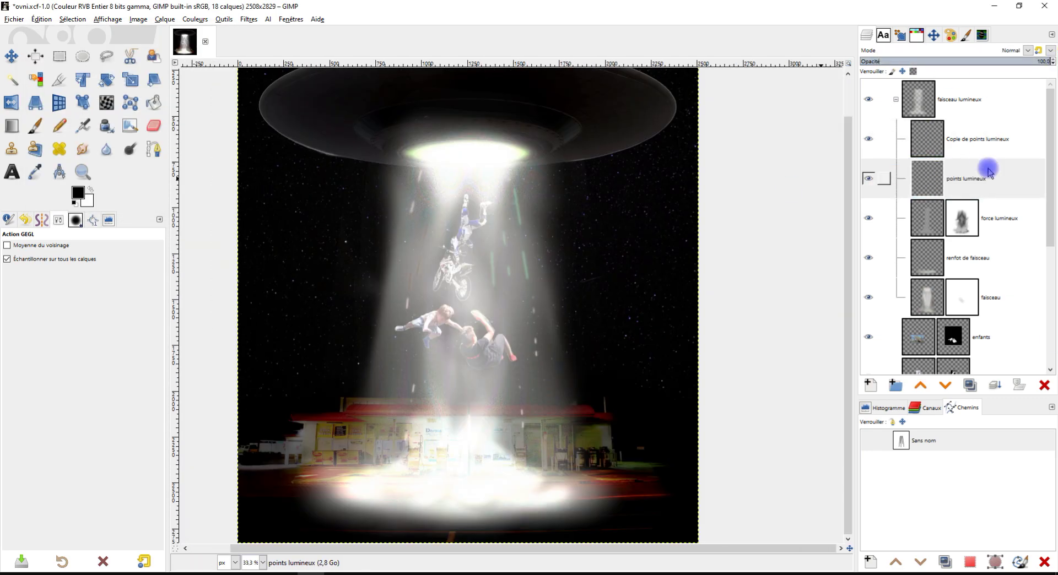
{"action": "left_click", "coordinate": [974, 141]}
{"action": "key", "text": "shift+e"}
{"action": "key", "text": "plus"}
{"action": "key", "text": "minus"}
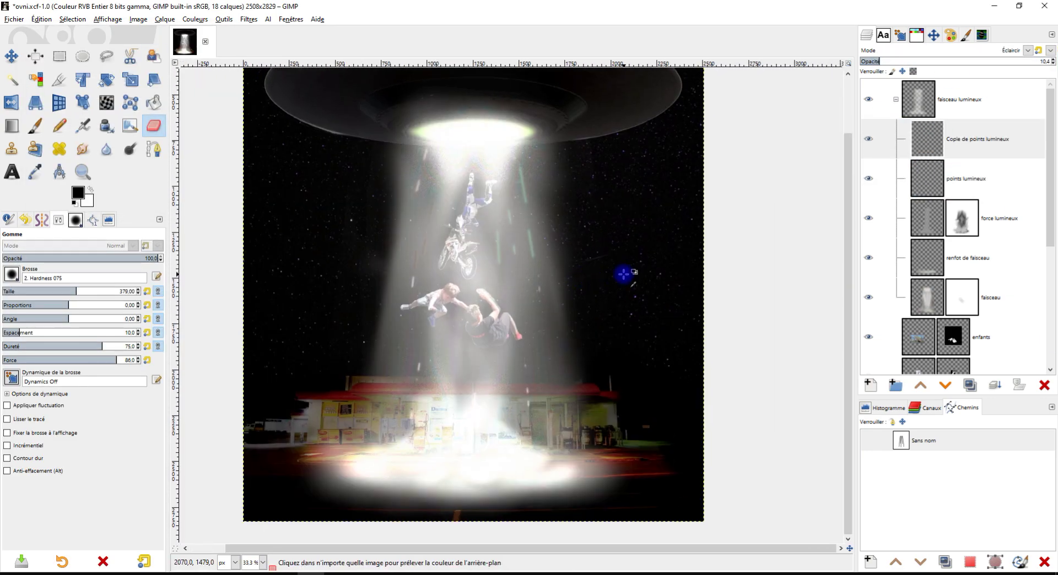
{"action": "key", "text": "minus"}
{"action": "scroll", "coordinate": [936, 247], "scroll_direction": "down", "scroll_amount": 5}
- Add a white layer mask to the Copie de OVNI layer
{"action": "right_click", "coordinate": [933, 278]}
{"action": "left_click", "coordinate": [881, 194]}
{"action": "left_click", "coordinate": [887, 281]}
{"action": "key", "text": "plus"}
{"action": "key", "text": "plus"}
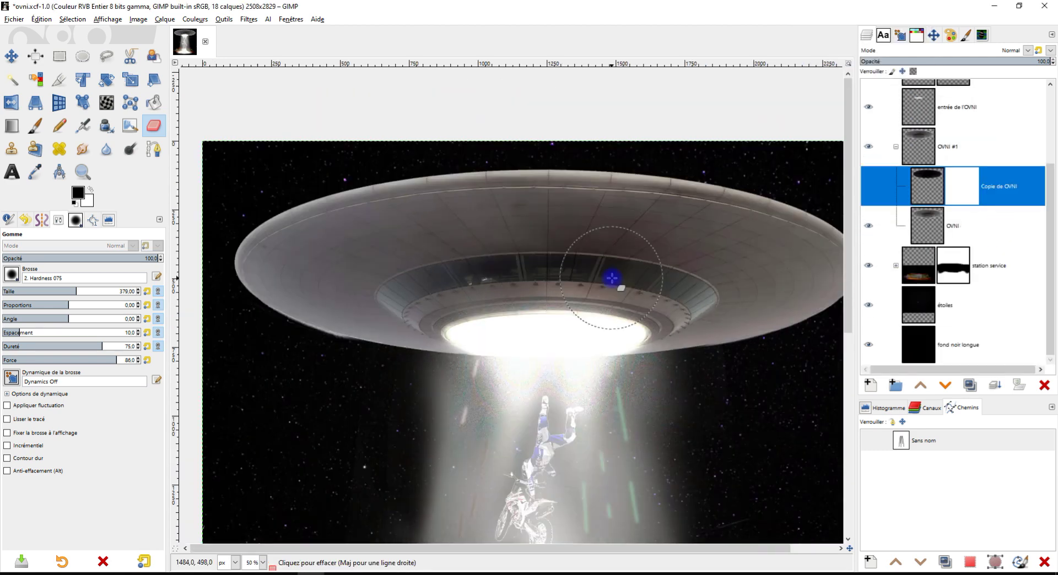
- Ellipse-select the saucer's ring, invert, and fill the mask black outside it
{"action": "key", "text": "plus"}
{"action": "key", "text": "e"}
{"action": "left_click_drag", "start_coordinate": [190, 242], "coordinate": [724, 450]}
{"action": "left_click_drag", "start_coordinate": [705, 344], "coordinate": [739, 298]}
{"action": "mouse_move", "coordinate": [193, 308]}
{"action": "left_mouse_down"}
{"action": "mouse_move", "coordinate": [248, 303]}
{"action": "mouse_move", "coordinate": [657, 375]}
{"action": "left_mouse_up"}
{"action": "key", "text": "ctrl+i"}
{"action": "key", "text": "ctrl+comma"}
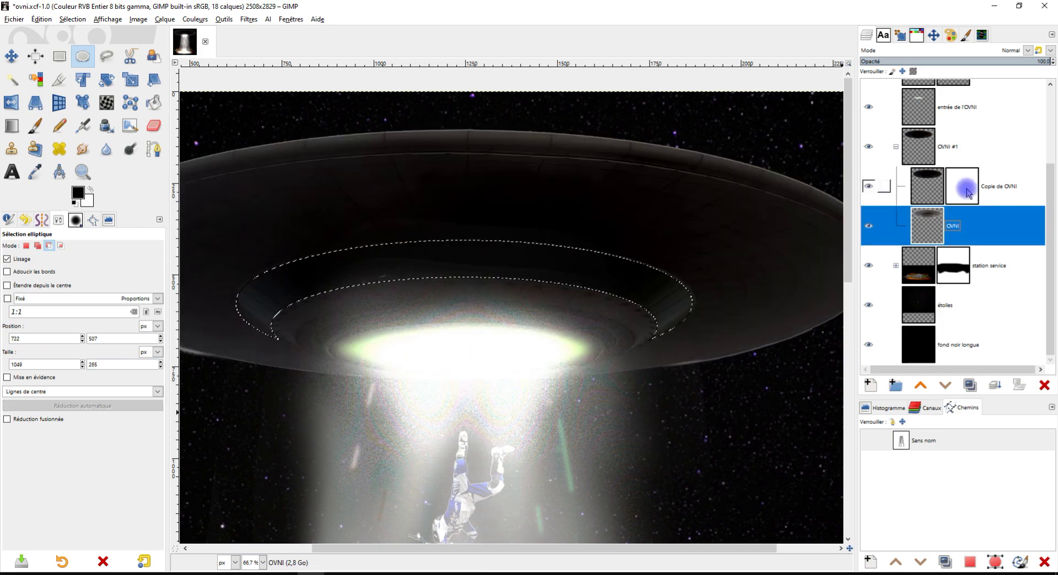
{"action": "key", "text": "shift+ctrl+a"}
{"action": "key", "text": "shift+ctrl+j"}
- Turn the Copie de OVNI mask into a selection and create the observatoire lumineux layer
{"action": "key", "text": "1"}
{"action": "key", "text": "r"}
{"action": "right_click", "coordinate": [948, 198]}
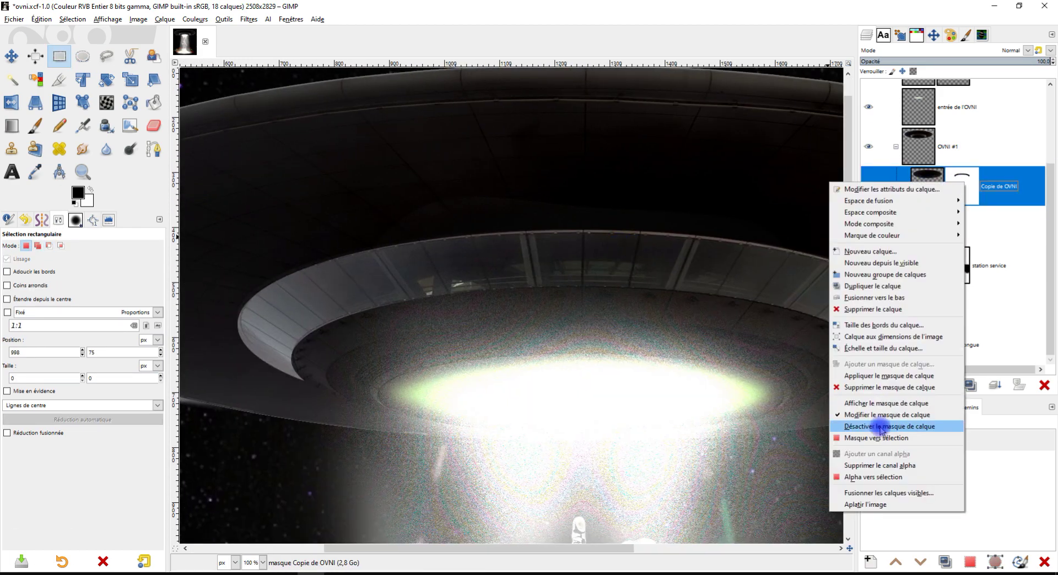
{"action": "left_click", "coordinate": [881, 427]}
{"action": "key", "text": "shift+ctrl+n"}
{"action": "key", "text": "Return"}
{"action": "left_click", "coordinate": [78, 193]}
{"action": "key", "text": "ctrl+z"}
- Fill the ring selection with grey and set the new layer to Éclaircir blending
{"action": "left_click", "coordinate": [72, 18]}
{"action": "left_click", "coordinate": [99, 57]}
{"action": "left_click", "coordinate": [77, 193]}
{"action": "left_click_drag", "start_coordinate": [228, 212], "coordinate": [496, 259]}
{"action": "left_click", "coordinate": [342, 248]}
{"action": "left_click", "coordinate": [1028, 50]}
{"action": "left_click", "coordinate": [916, 306]}
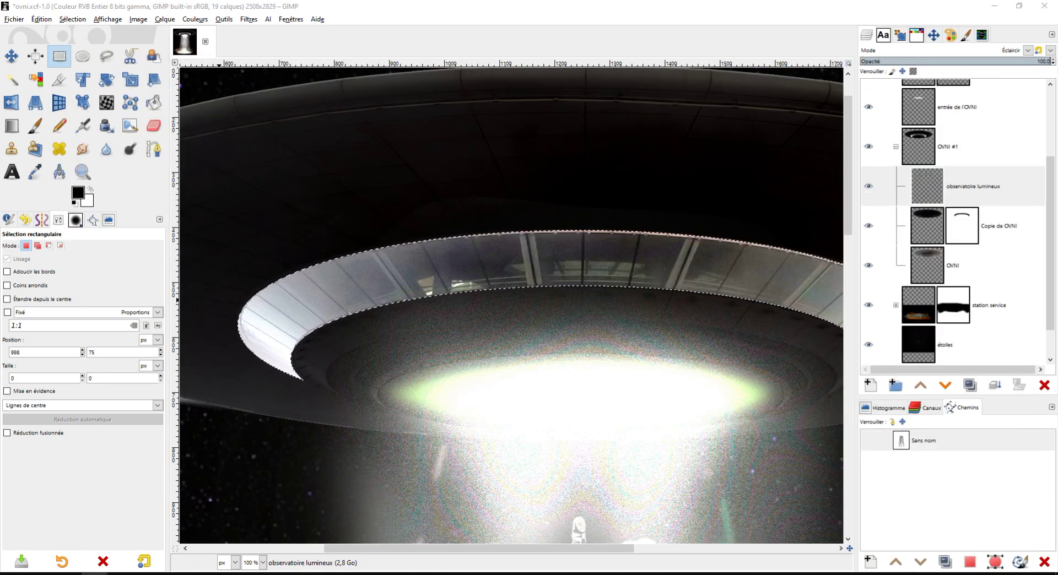
{"action": "key", "text": "minus"}
- Colorize the ring layer almost white with a slight blue tint so it glows
{"action": "left_click", "coordinate": [72, 19]}
{"action": "left_click", "coordinate": [82, 45]}
{"action": "left_click", "coordinate": [223, 18]}
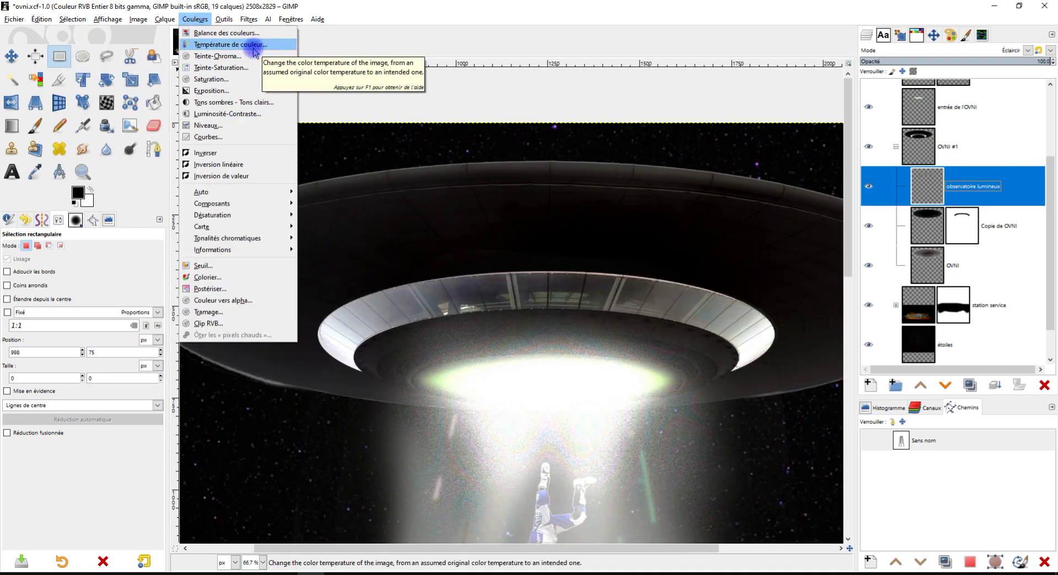
{"action": "left_click", "coordinate": [248, 279]}
{"action": "left_click", "coordinate": [49, 92]}
{"action": "left_click_drag", "start_coordinate": [49, 92], "coordinate": [188, 92]}
{"action": "left_click", "coordinate": [55, 104]}
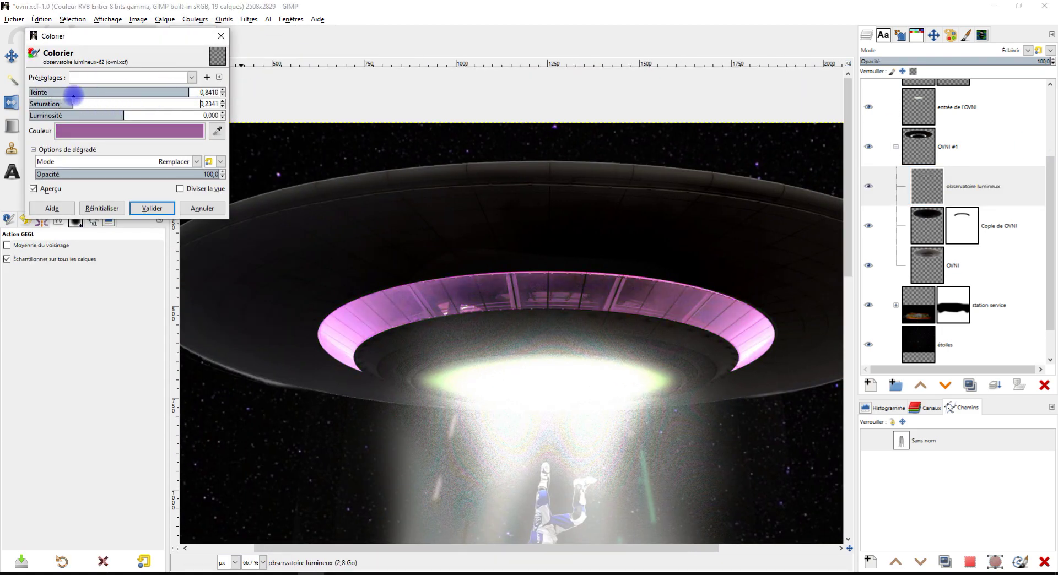
{"action": "left_click", "coordinate": [205, 115]}
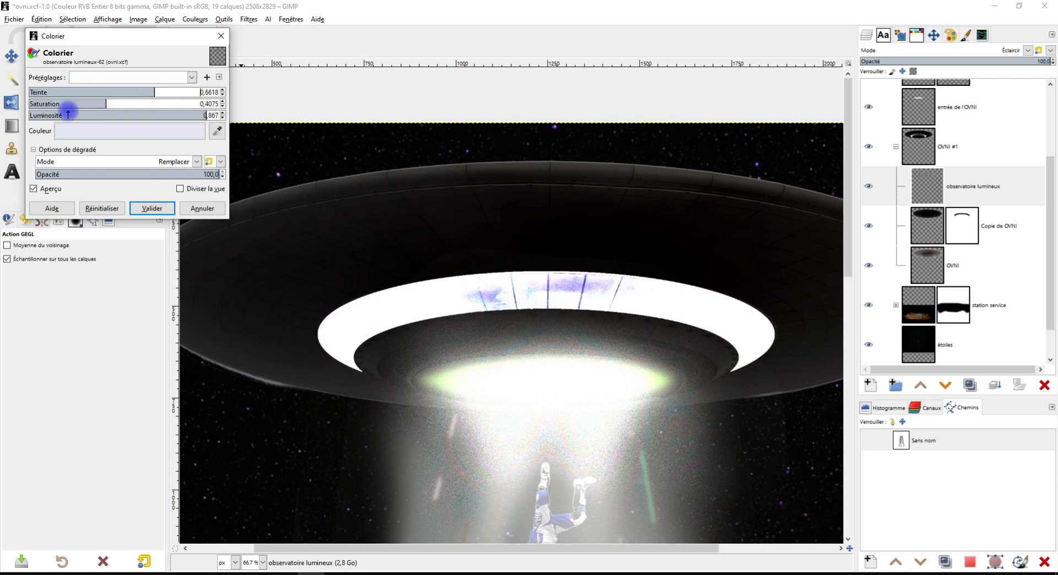
{"action": "left_click_drag", "start_coordinate": [193, 103], "coordinate": [211, 117]}
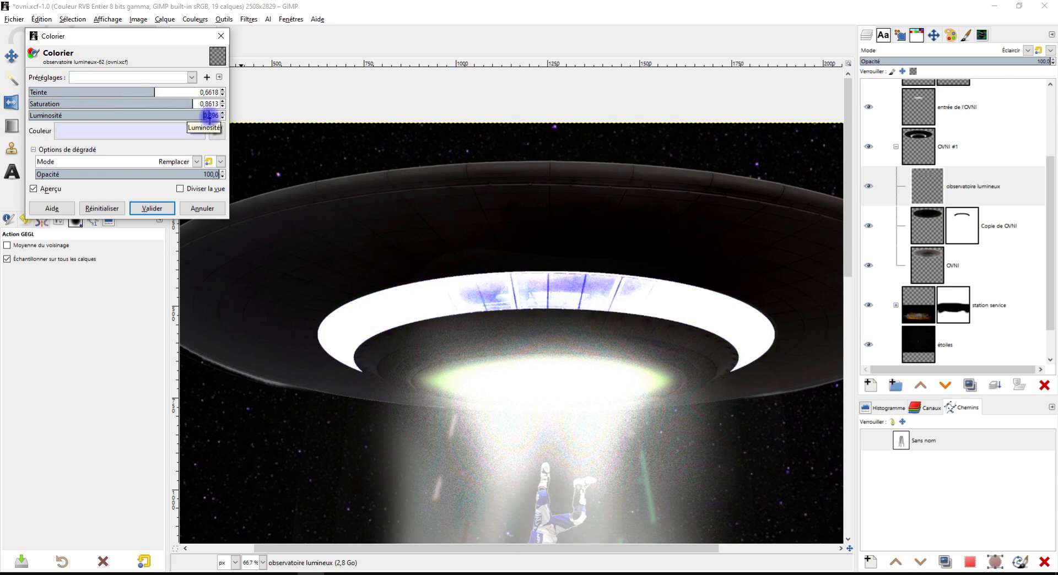
{"action": "left_click", "coordinate": [152, 209]}
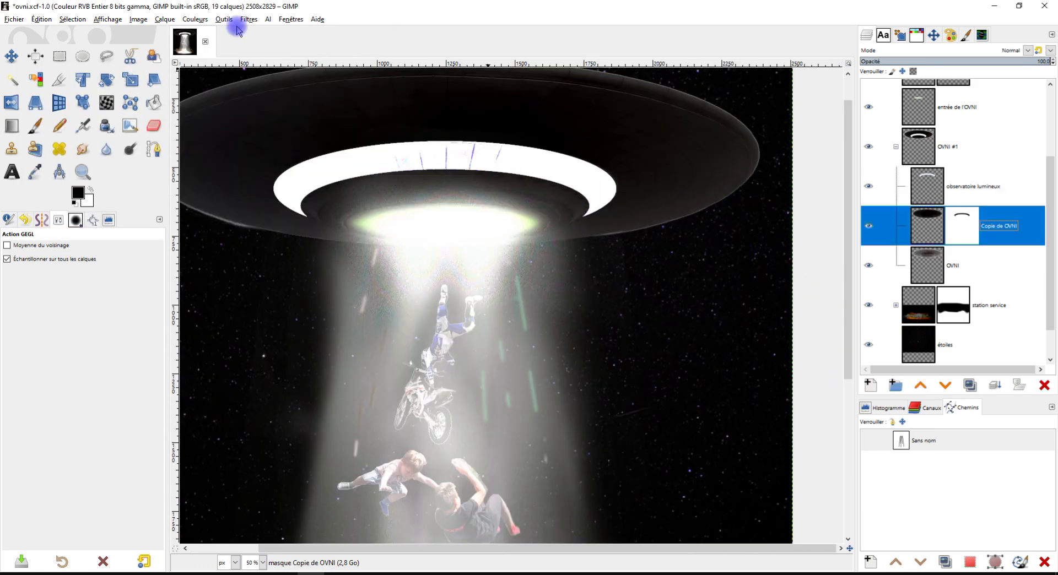
- Undo recent strokes and lower the brush opacity to about 25
{"action": "key", "text": "ctrl+z"}
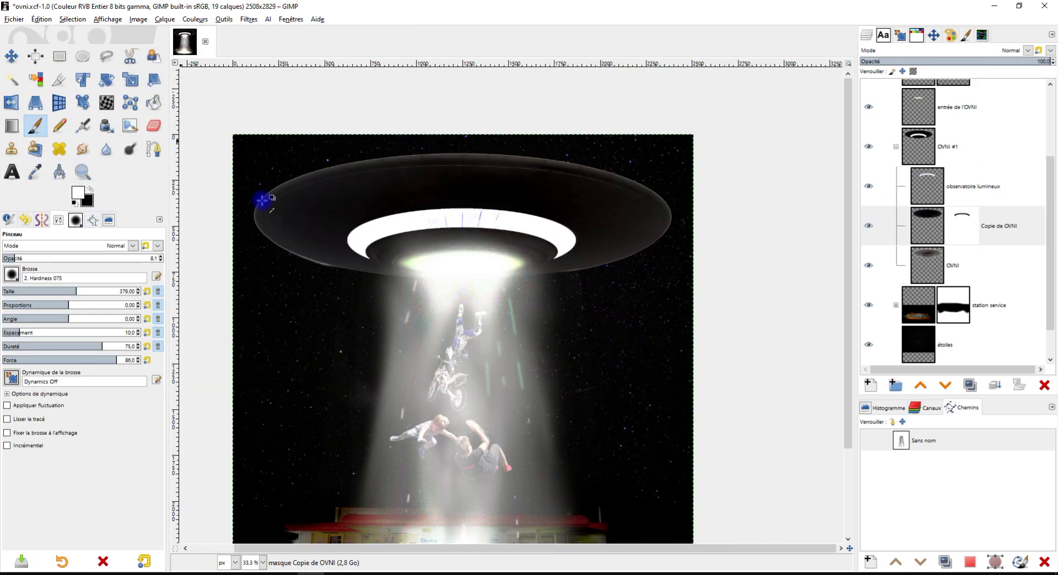
{"action": "key", "text": "1"}
{"action": "left_click", "coordinate": [57, 260]}
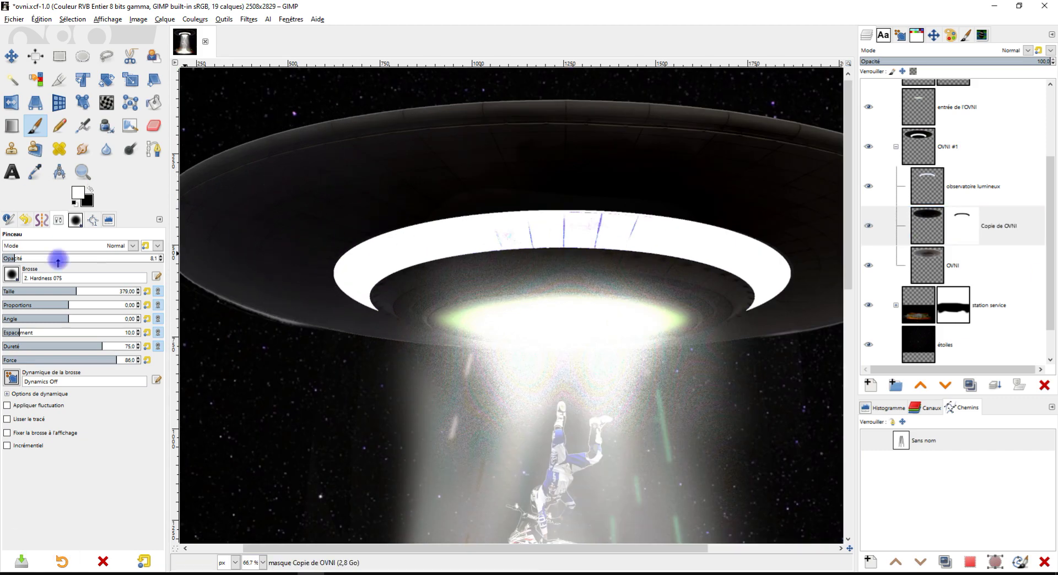
{"action": "key", "text": "ctrl+z"}
{"action": "left_click_drag", "start_coordinate": [77, 259], "coordinate": [41, 259]}
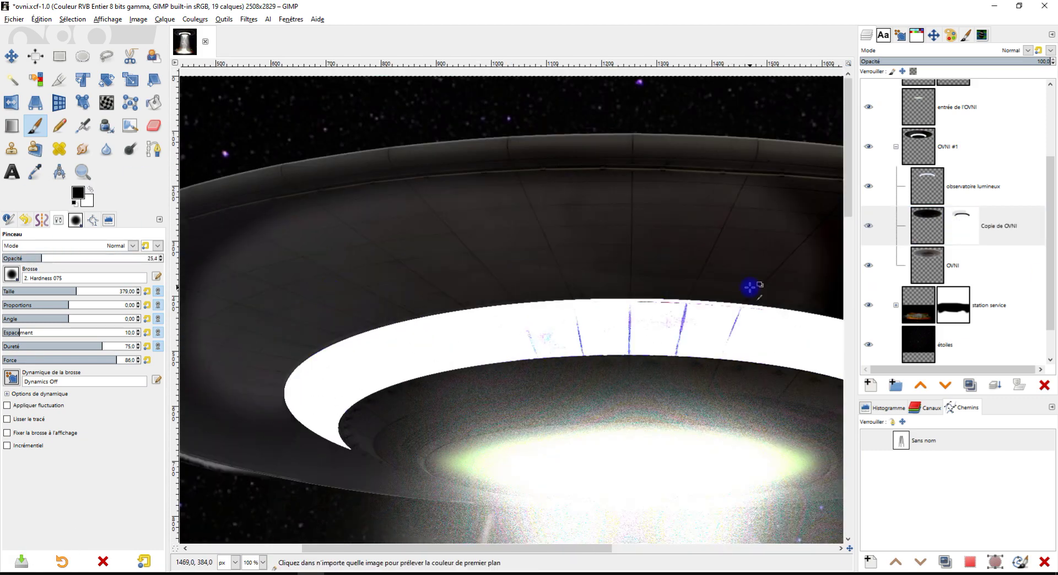
{"action": "scroll", "coordinate": [472, 354], "scroll_direction": "down", "scroll_amount": 2, "text": "ctrl"}
{"action": "key", "text": "s"}
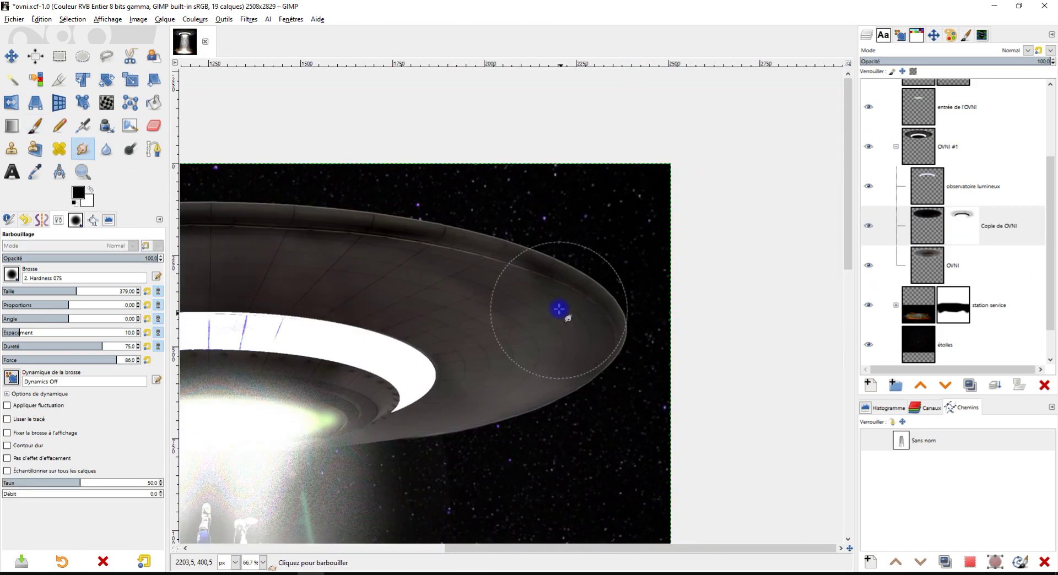
{"action": "key", "text": "ctrl+z"}
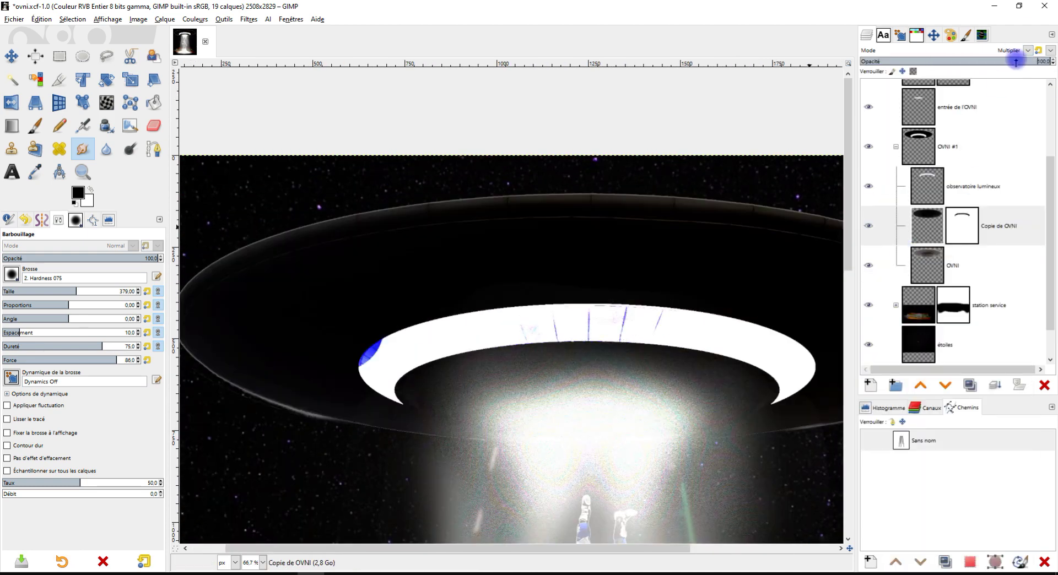
{"action": "scroll", "coordinate": [696, 302], "scroll_direction": "down", "scroll_amount": 1, "text": "ctrl"}
- Erase the OVNI layer's edge fringes and copy the slightly shrunk saucer selection
{"action": "left_click", "coordinate": [931, 259]}
{"action": "key", "text": "2"}
{"action": "key", "text": "shift+e"}
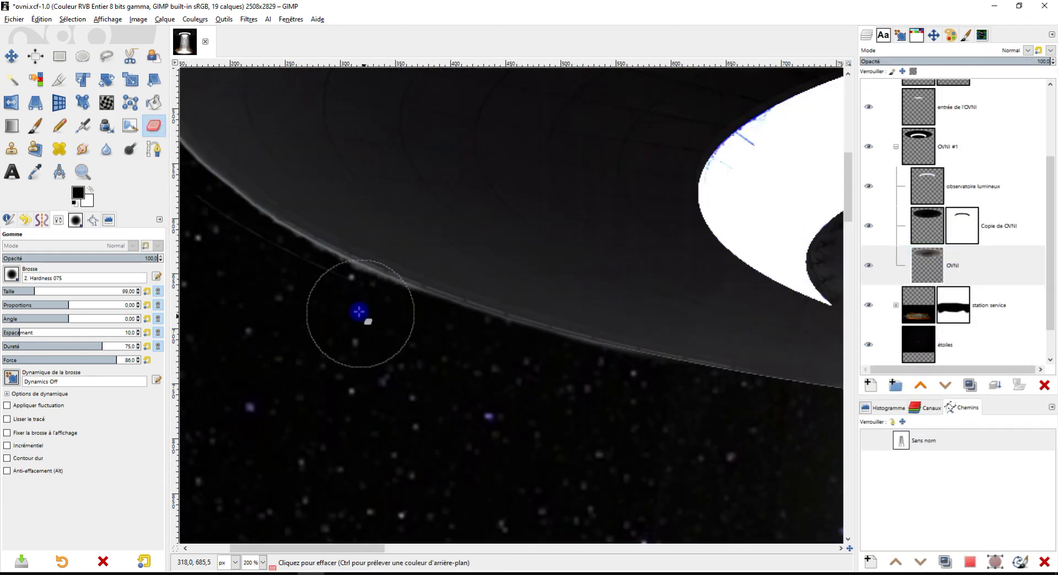
{"action": "scroll", "coordinate": [400, 238], "scroll_direction": "right", "scroll_amount": 5}
{"action": "scroll", "coordinate": [430, 233], "scroll_direction": "up", "scroll_amount": 3}
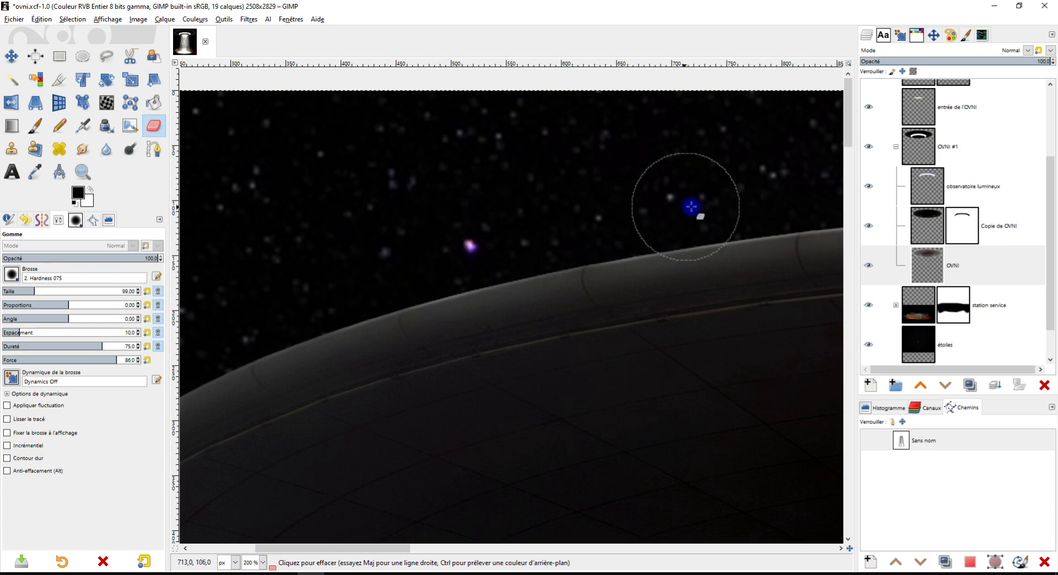
{"action": "scroll", "coordinate": [691, 207], "scroll_direction": "right", "scroll_amount": 15}
{"action": "right_click", "coordinate": [947, 265]}
{"action": "left_click", "coordinate": [826, 308]}
{"action": "left_click", "coordinate": [137, 173]}
{"action": "left_click", "coordinate": [42, 19]}
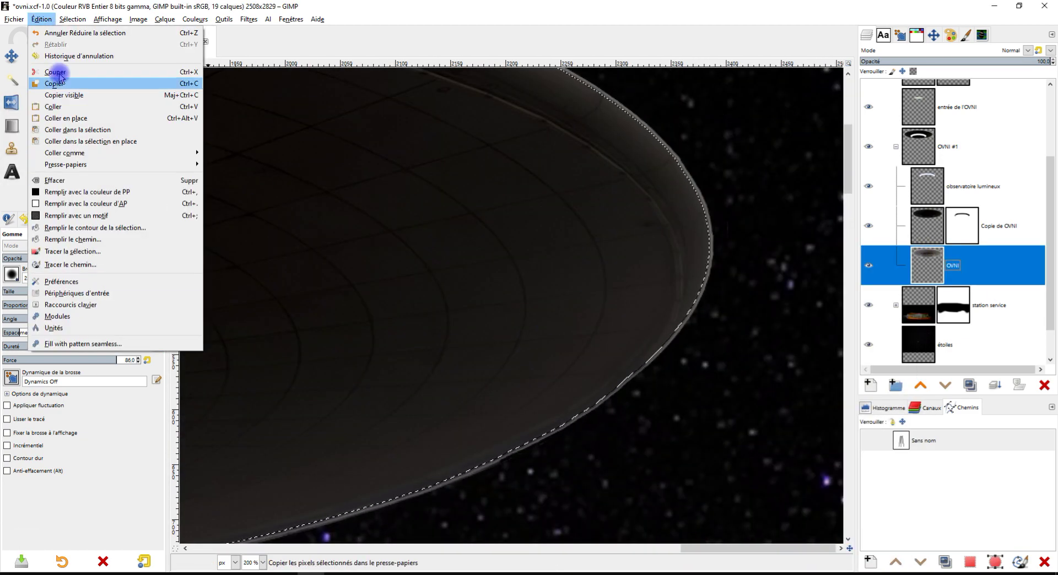
{"action": "left_click", "coordinate": [61, 79]}
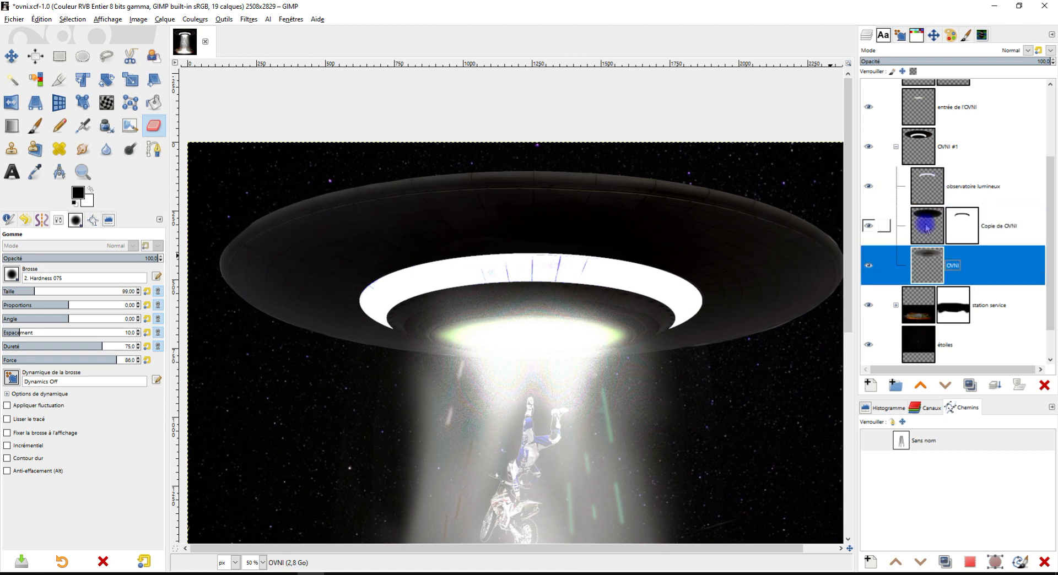
- Set Copie de OVNI to Normal mode at about 84 opacity, then select the étoiles layer
{"action": "left_click", "coordinate": [926, 228]}
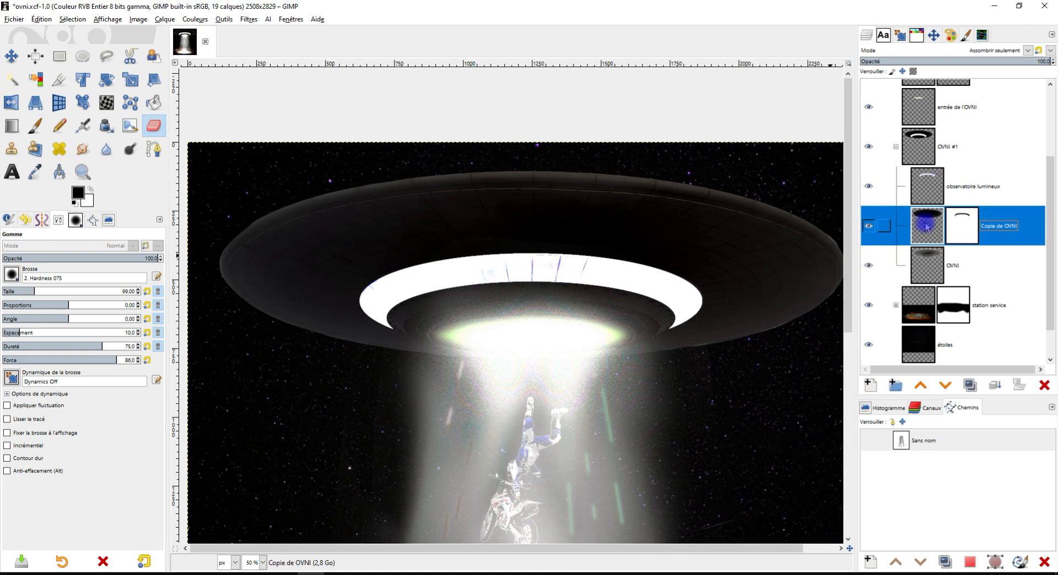
{"action": "left_click", "coordinate": [990, 51]}
{"action": "left_click", "coordinate": [968, 66]}
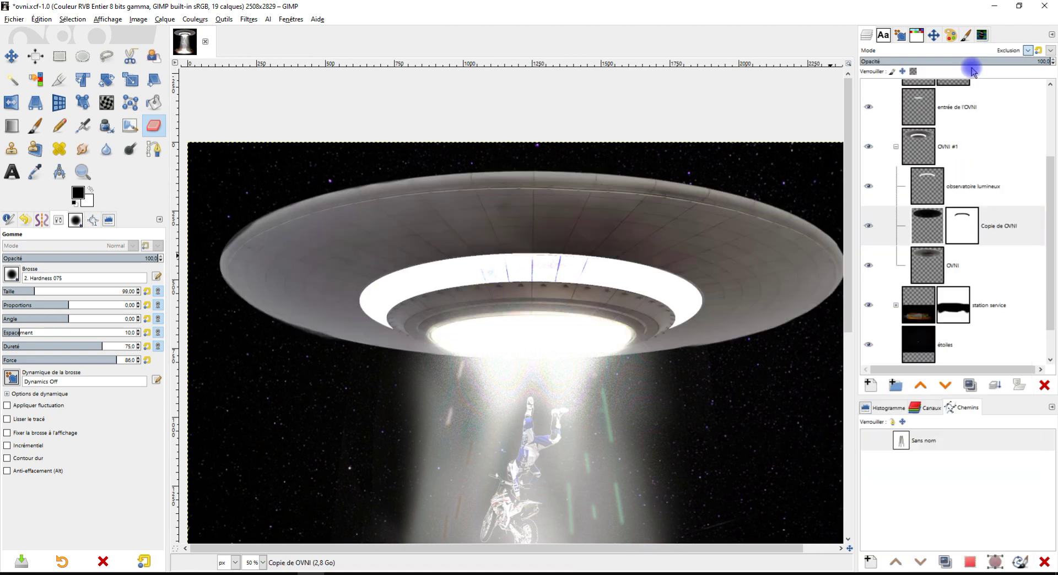
{"action": "left_click", "coordinate": [975, 226]}
{"action": "left_click_drag", "start_coordinate": [1049, 62], "coordinate": [1037, 61]}
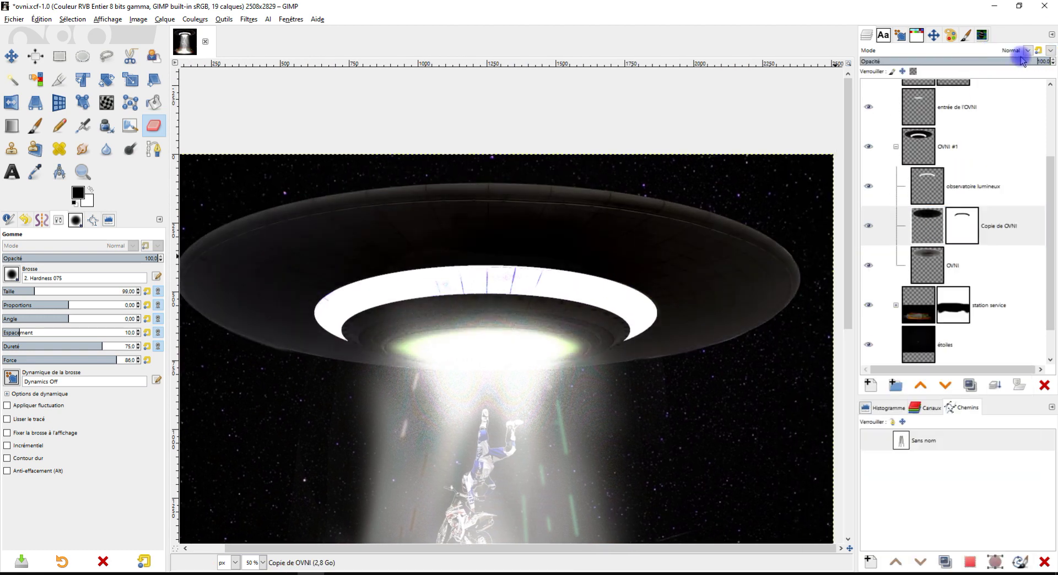
{"action": "scroll", "coordinate": [544, 383], "scroll_direction": "down", "scroll_amount": 3}
{"action": "scroll", "coordinate": [544, 382], "scroll_direction": "up", "scroll_amount": 2}
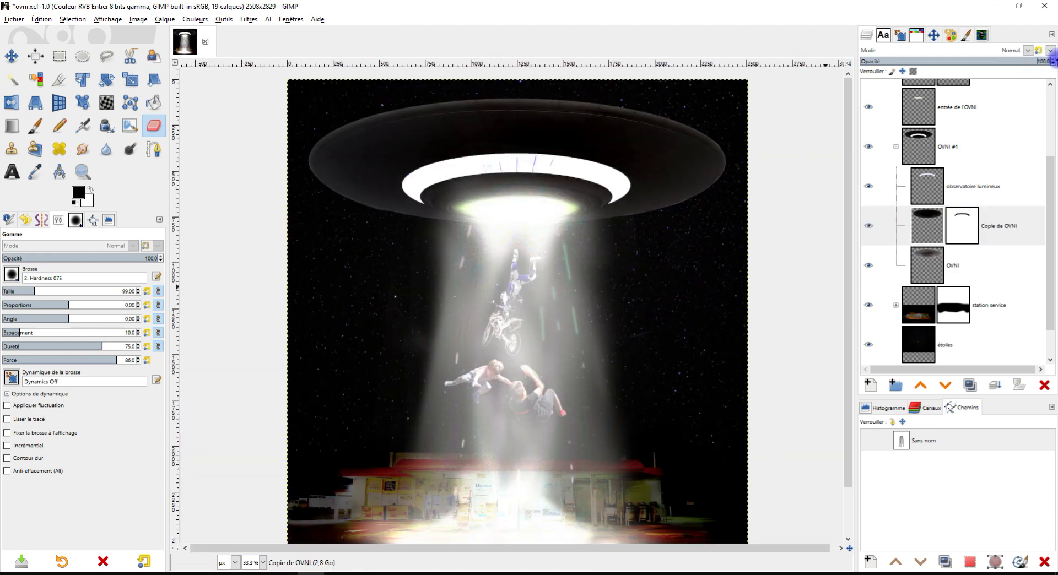
{"action": "left_click_drag", "start_coordinate": [1037, 61], "coordinate": [1020, 61]}
{"action": "scroll", "coordinate": [650, 283], "scroll_direction": "down", "scroll_amount": 1}
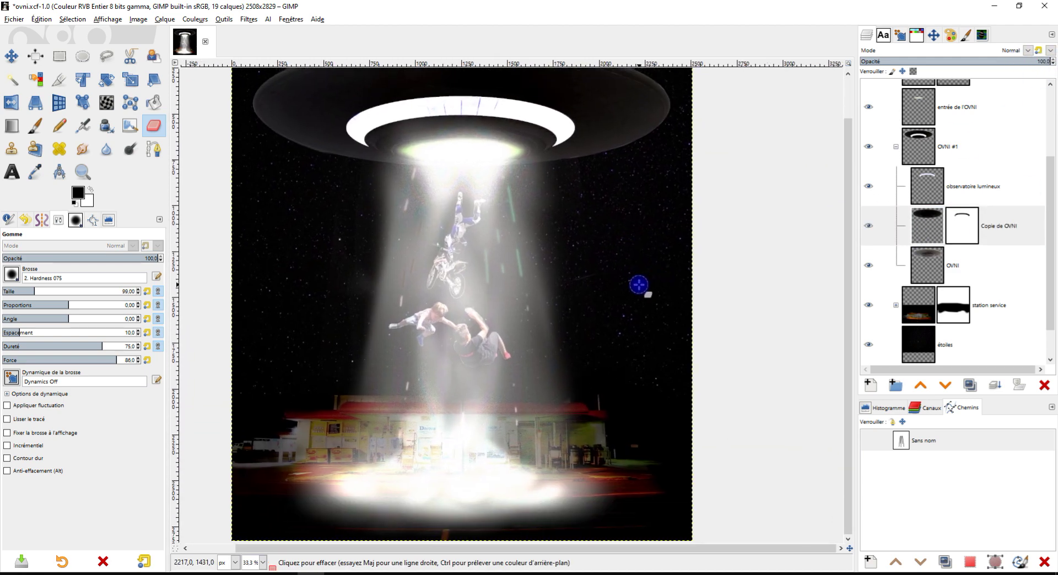
{"action": "left_click", "coordinate": [895, 146]}
{"action": "left_click", "coordinate": [947, 305]}
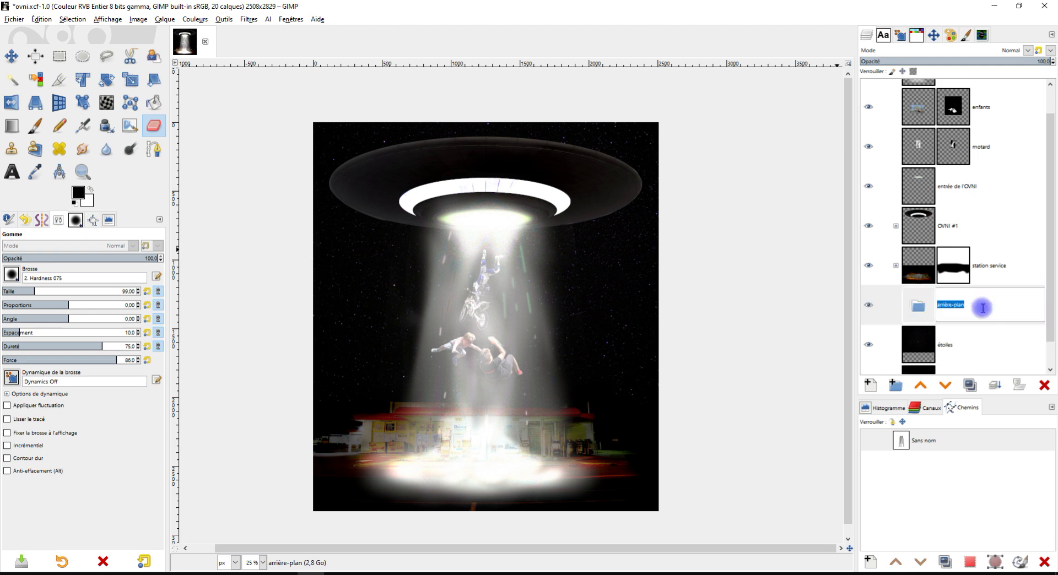
- Move the entrée de l'OVNI layer into the OVNI #1 group and select the arrière-plan étoile et fond noir group
{"action": "left_click", "coordinate": [896, 266]}
{"action": "left_click", "coordinate": [936, 219]}
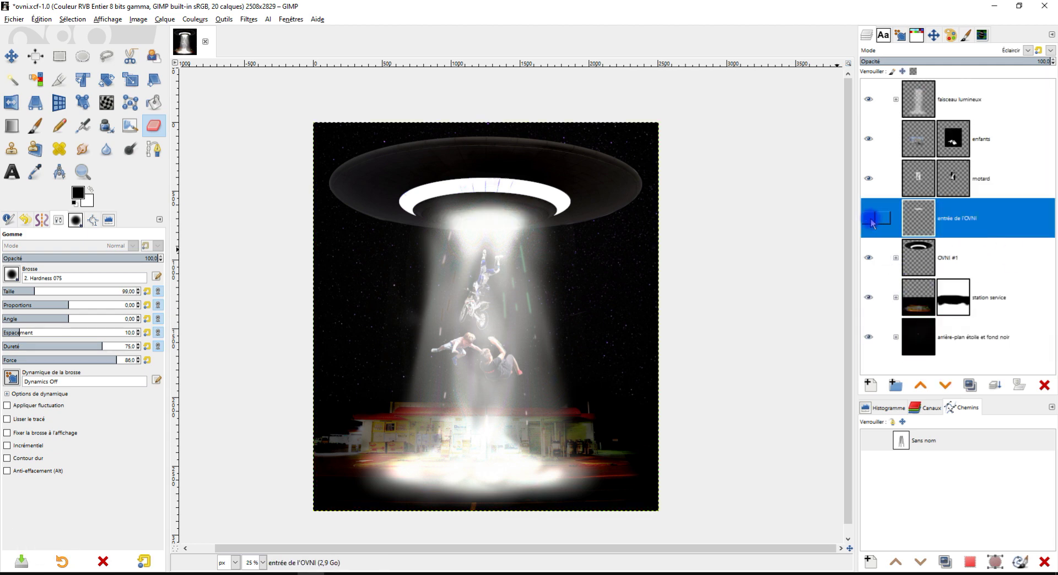
{"action": "left_click_drag", "start_coordinate": [898, 259], "coordinate": [898, 258]}
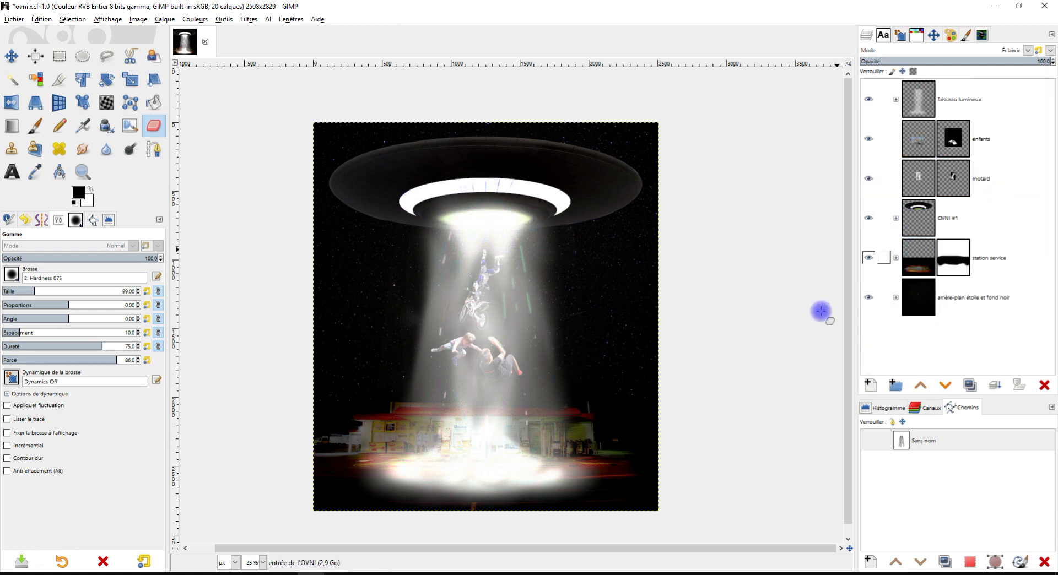
{"action": "key", "text": "plus"}
{"action": "left_click", "coordinate": [871, 179]}
{"action": "left_click", "coordinate": [980, 297]}
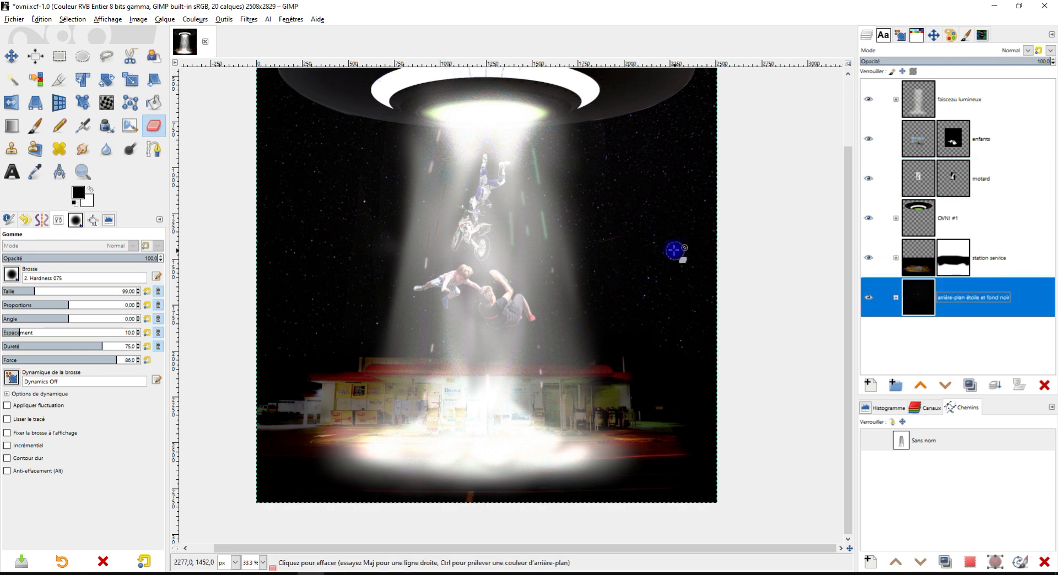
{"action": "key", "text": "minus"}
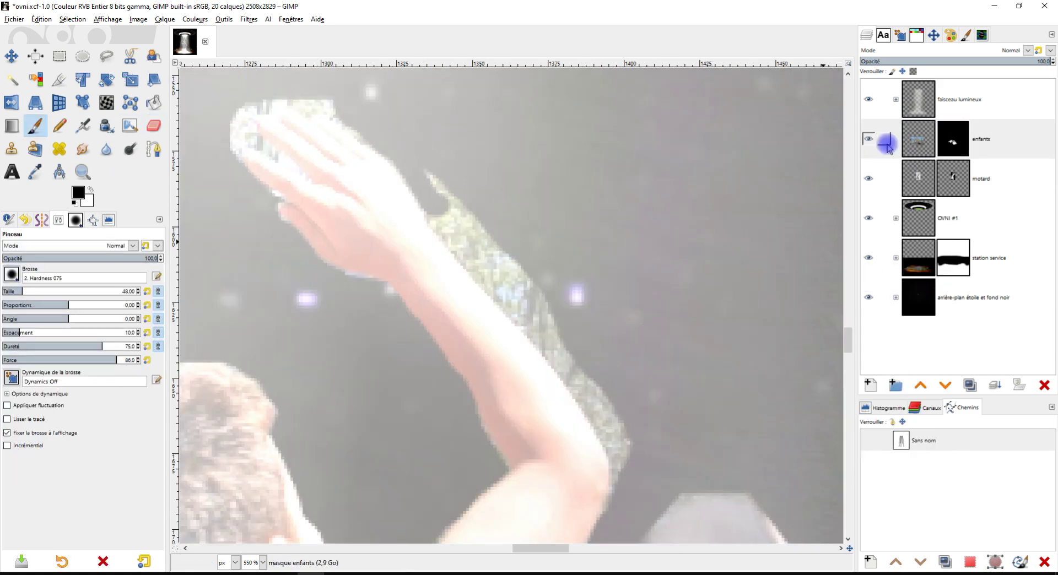
- Show only the enfants layer and zoom around the fingers to inspect its mask edges
{"action": "left_click", "coordinate": [869, 138], "text": "shift"}
{"action": "key", "text": "plus"}
{"action": "key", "text": "plus"}
{"action": "key", "text": "plus"}
{"action": "key", "text": "minus"}
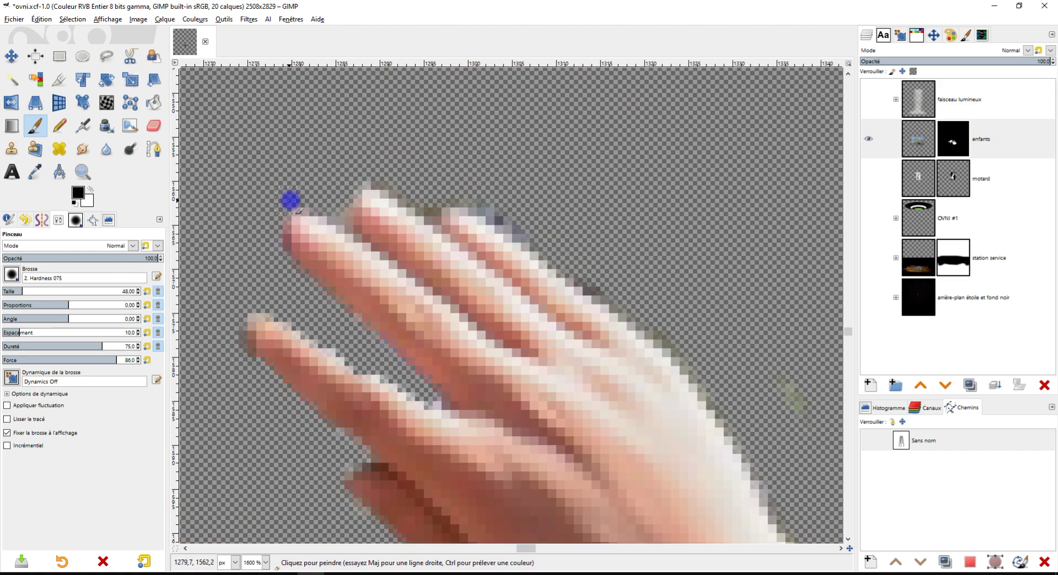
{"action": "scroll", "coordinate": [324, 344], "scroll_direction": "down", "scroll_amount": 4, "text": "ctrl"}
{"action": "scroll", "coordinate": [237, 295], "scroll_direction": "up", "scroll_amount": 2, "text": "ctrl"}
{"action": "scroll", "coordinate": [428, 275], "scroll_direction": "up", "scroll_amount": 1, "text": "ctrl"}
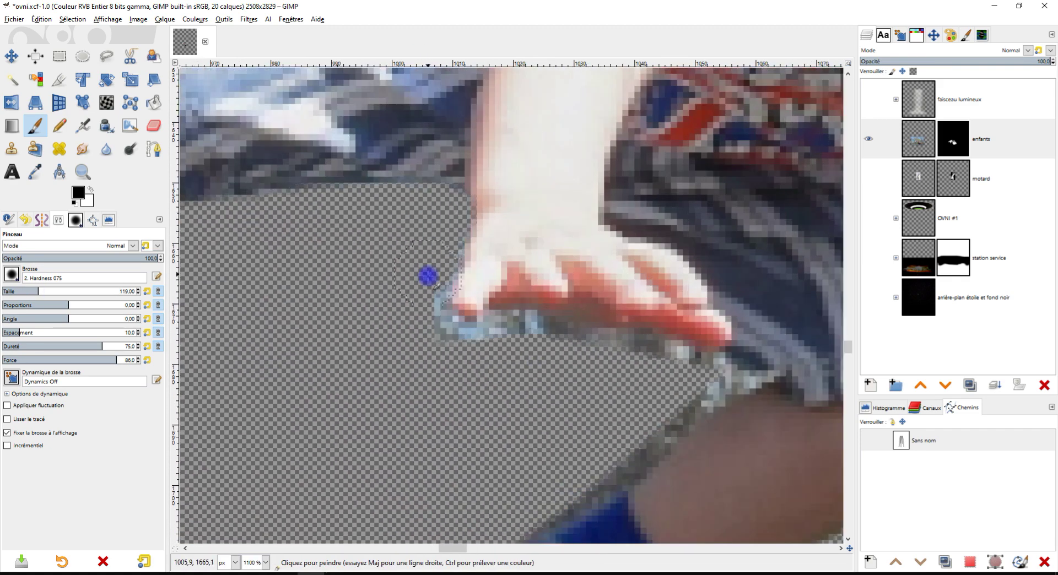
{"action": "scroll", "coordinate": [765, 373], "scroll_direction": "up", "scroll_amount": 1, "text": "ctrl"}
{"action": "scroll", "coordinate": [613, 338], "scroll_direction": "down", "scroll_amount": 2, "text": "ctrl"}
{"action": "scroll", "coordinate": [373, 184], "scroll_direction": "up", "scroll_amount": 2, "text": "ctrl"}
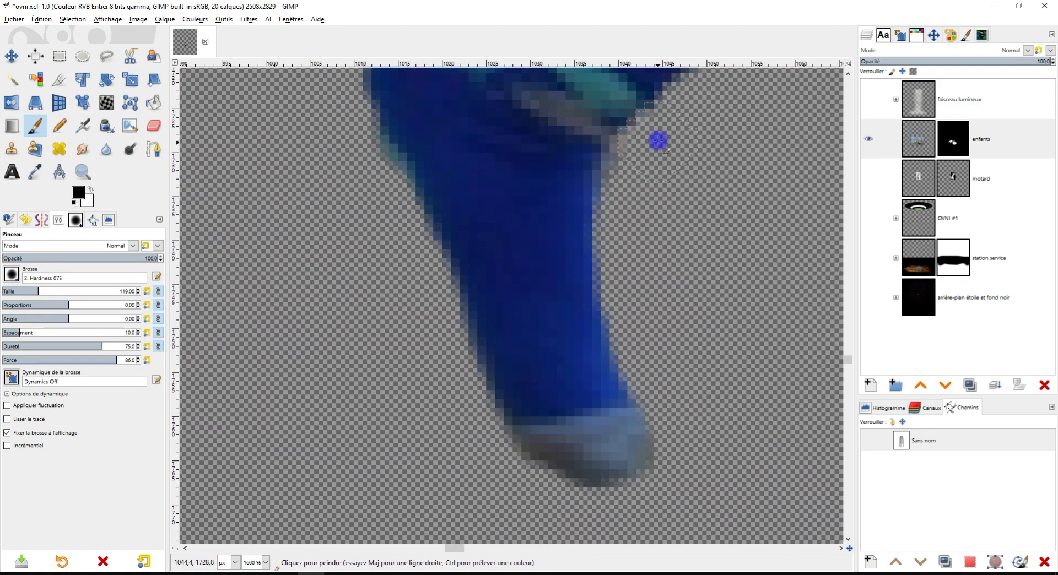
{"action": "scroll", "coordinate": [494, 392], "scroll_direction": "down", "scroll_amount": 3, "text": "ctrl"}
{"action": "scroll", "coordinate": [510, 260], "scroll_direction": "up", "scroll_amount": 3}
{"action": "scroll", "coordinate": [496, 232], "scroll_direction": "up", "scroll_amount": 2, "text": "ctrl"}
{"action": "scroll", "coordinate": [444, 243], "scroll_direction": "up", "scroll_amount": 1, "text": "ctrl"}
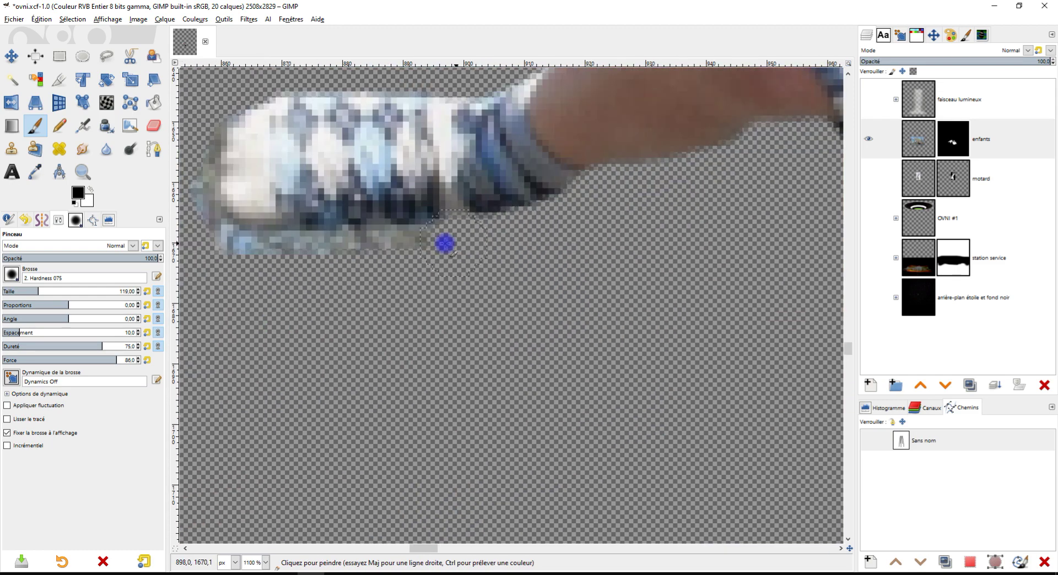
{"action": "scroll", "coordinate": [444, 243], "scroll_direction": "down", "scroll_amount": 4, "text": "ctrl"}
{"action": "scroll", "coordinate": [642, 354], "scroll_direction": "up", "scroll_amount": 4, "text": "ctrl"}
{"action": "scroll", "coordinate": [506, 384], "scroll_direction": "down", "scroll_amount": 1, "text": "ctrl"}
{"action": "scroll", "coordinate": [333, 325], "scroll_direction": "down", "scroll_amount": 1, "text": "ctrl"}
{"action": "scroll", "coordinate": [460, 271], "scroll_direction": "down", "scroll_amount": 3}
{"action": "scroll", "coordinate": [546, 279], "scroll_direction": "up", "scroll_amount": 3}
{"action": "scroll", "coordinate": [439, 212], "scroll_direction": "down", "scroll_amount": 2, "text": "ctrl"}
{"action": "scroll", "coordinate": [439, 213], "scroll_direction": "up", "scroll_amount": 3, "text": "ctrl"}
{"action": "scroll", "coordinate": [496, 248], "scroll_direction": "down", "scroll_amount": 2}
{"action": "scroll", "coordinate": [557, 281], "scroll_direction": "up", "scroll_amount": 1, "text": "ctrl"}
{"action": "scroll", "coordinate": [518, 252], "scroll_direction": "up", "scroll_amount": 1, "text": "ctrl"}
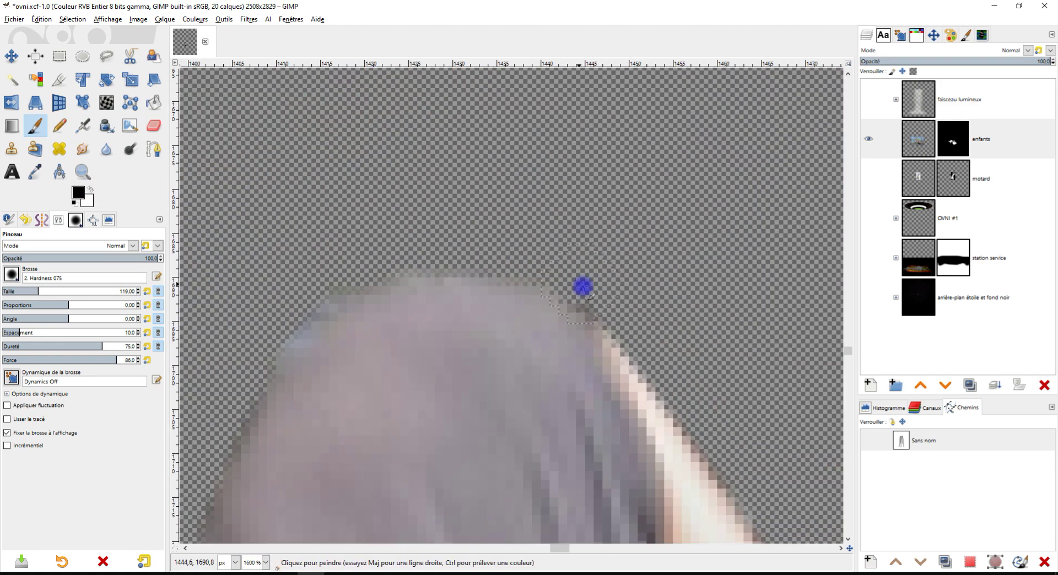
{"action": "scroll", "coordinate": [518, 253], "scroll_direction": "down", "scroll_amount": 4, "text": "ctrl"}
{"action": "scroll", "coordinate": [496, 276], "scroll_direction": "up", "scroll_amount": 2}
{"action": "scroll", "coordinate": [545, 221], "scroll_direction": "up", "scroll_amount": 3, "text": "ctrl"}
{"action": "scroll", "coordinate": [547, 176], "scroll_direction": "up", "scroll_amount": 2, "text": "ctrl"}
{"action": "scroll", "coordinate": [547, 176], "scroll_direction": "down", "scroll_amount": 3, "text": "ctrl"}
- Duplicate the enfants layer and begin renaming the copy
{"action": "left_click", "coordinate": [868, 138], "text": "shift"}
{"action": "key", "text": "ctrl+shift+d"}
{"action": "double_click", "coordinate": [981, 138]}
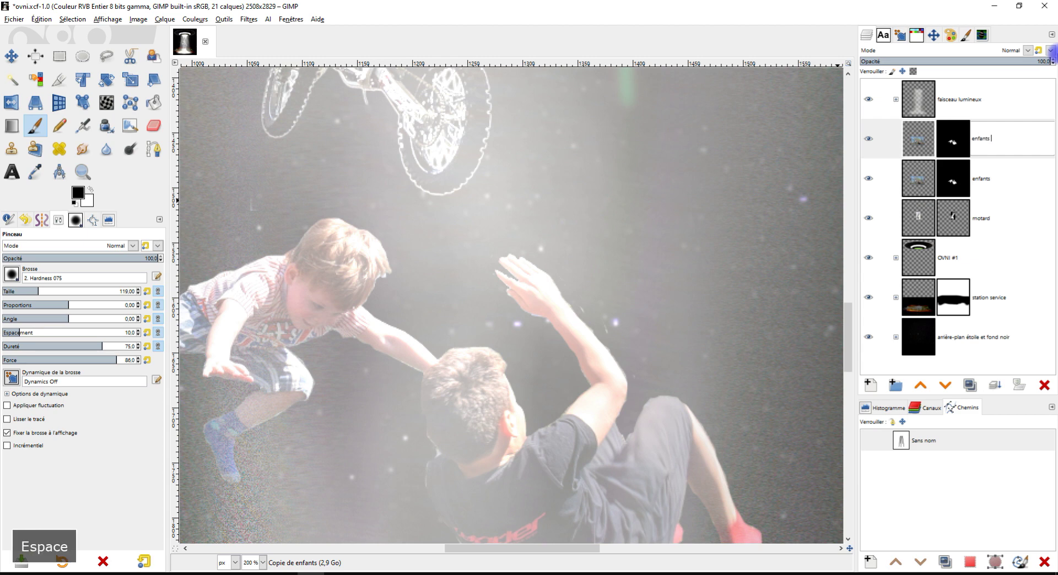
- Name the copy 'enfants sombre' and darken its midtones on the Value curve
{"action": "type", "text": "sombre"}
{"action": "key", "text": "Return"}
{"action": "scroll", "coordinate": [449, 248], "scroll_direction": "down", "scroll_amount": 1, "text": "ctrl"}
{"action": "left_click_drag", "start_coordinate": [123, 154], "coordinate": [134, 173]}
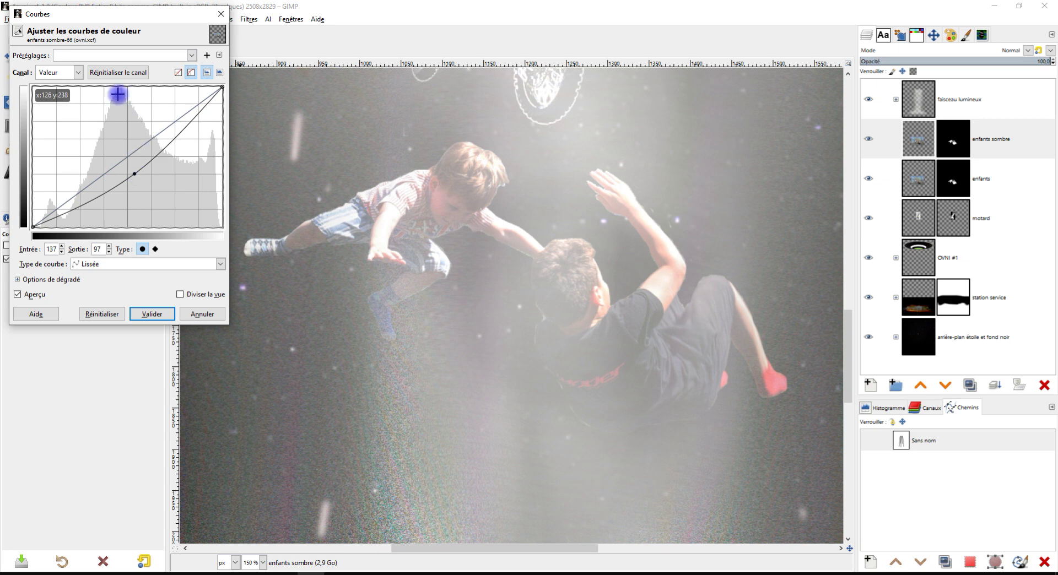
- Pull down the Red and Green curves to reduce red and green
{"action": "left_click", "coordinate": [58, 72]}
{"action": "left_click", "coordinate": [65, 94]}
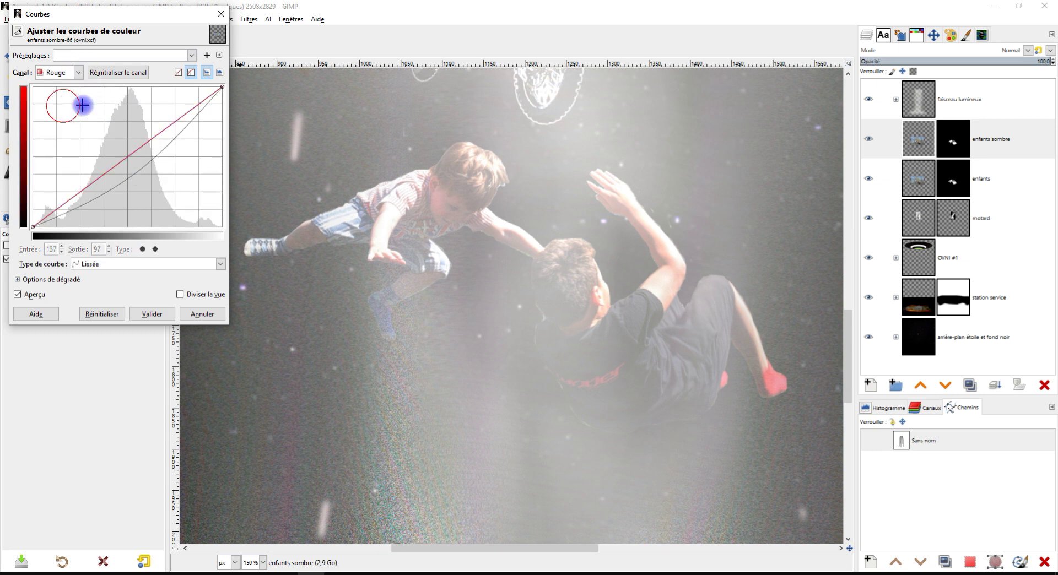
{"action": "left_click_drag", "start_coordinate": [130, 159], "coordinate": [112, 175]}
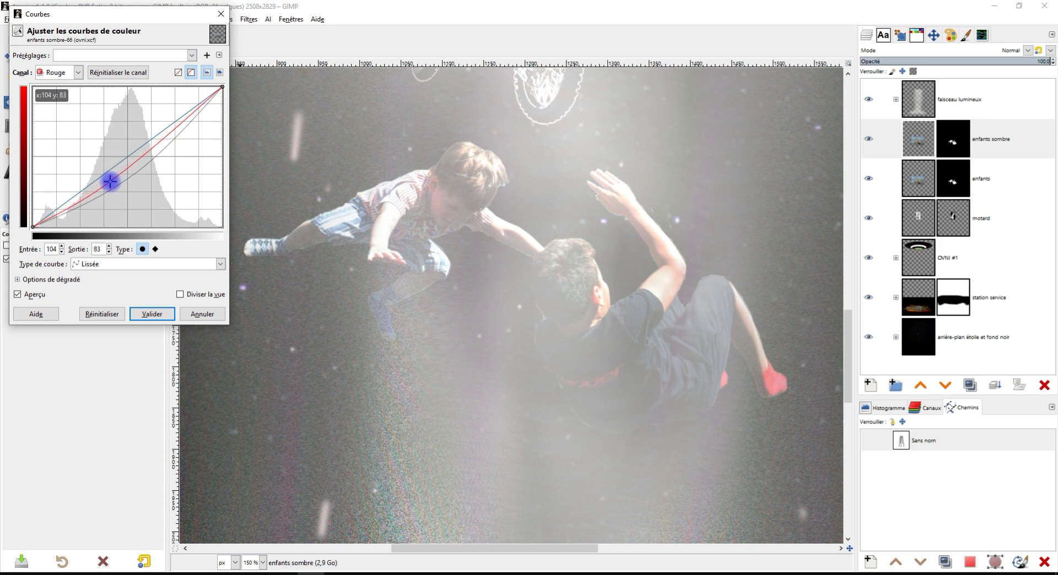
{"action": "left_click", "coordinate": [73, 73]}
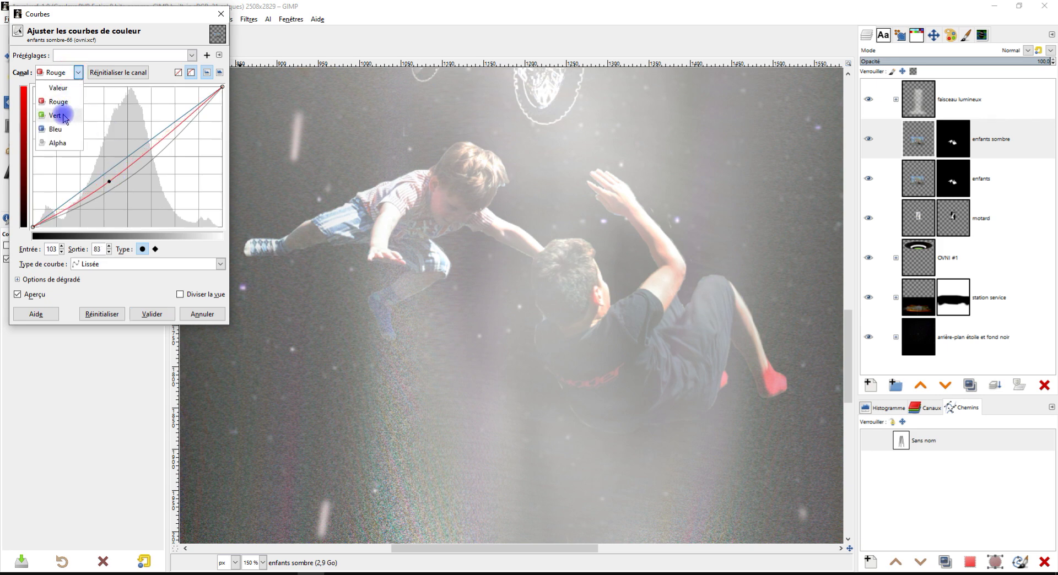
{"action": "left_click", "coordinate": [64, 108]}
{"action": "left_click_drag", "start_coordinate": [125, 155], "coordinate": [130, 166]}
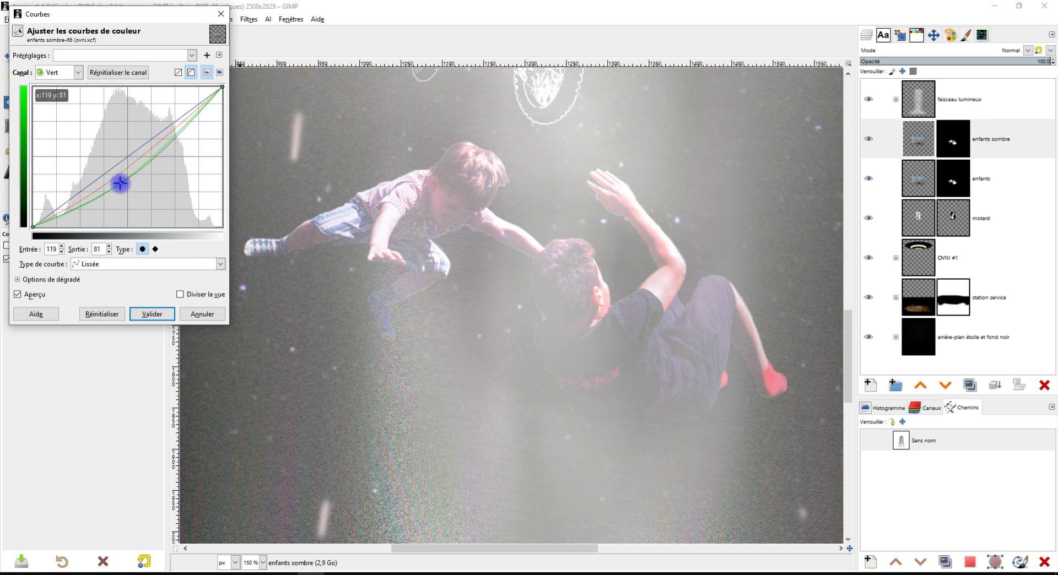
{"action": "left_click_drag", "start_coordinate": [104, 174], "coordinate": [105, 170]}
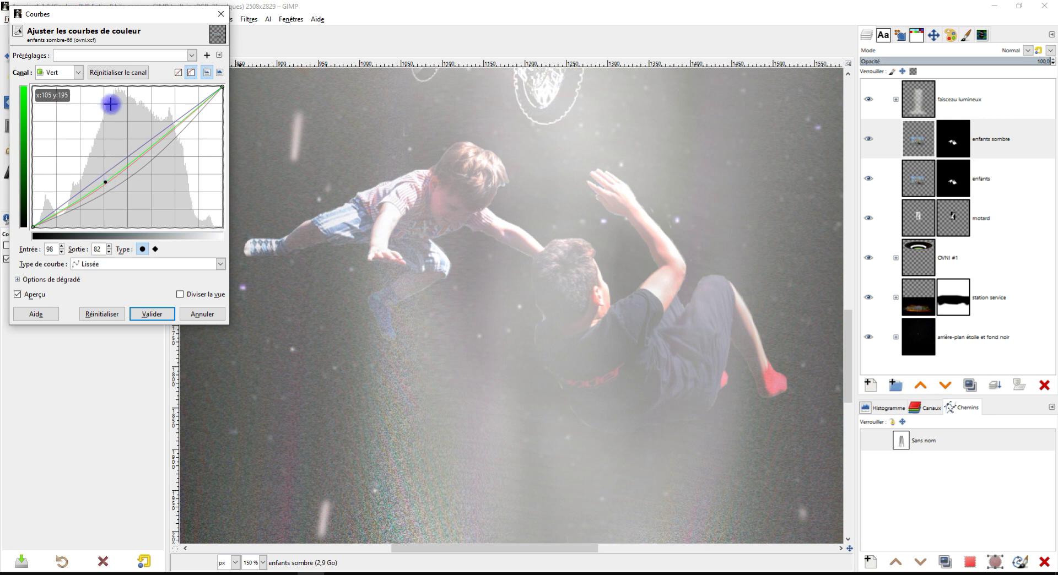
- Bend the Blue curve, fine-tune its midpoint and apply the Curves adjustment
{"action": "left_click", "coordinate": [77, 72]}
{"action": "left_click", "coordinate": [62, 134]}
{"action": "mouse_move", "coordinate": [113, 160]}
{"action": "left_mouse_down"}
{"action": "mouse_move", "coordinate": [124, 138]}
{"action": "mouse_move", "coordinate": [135, 164]}
{"action": "left_mouse_up"}
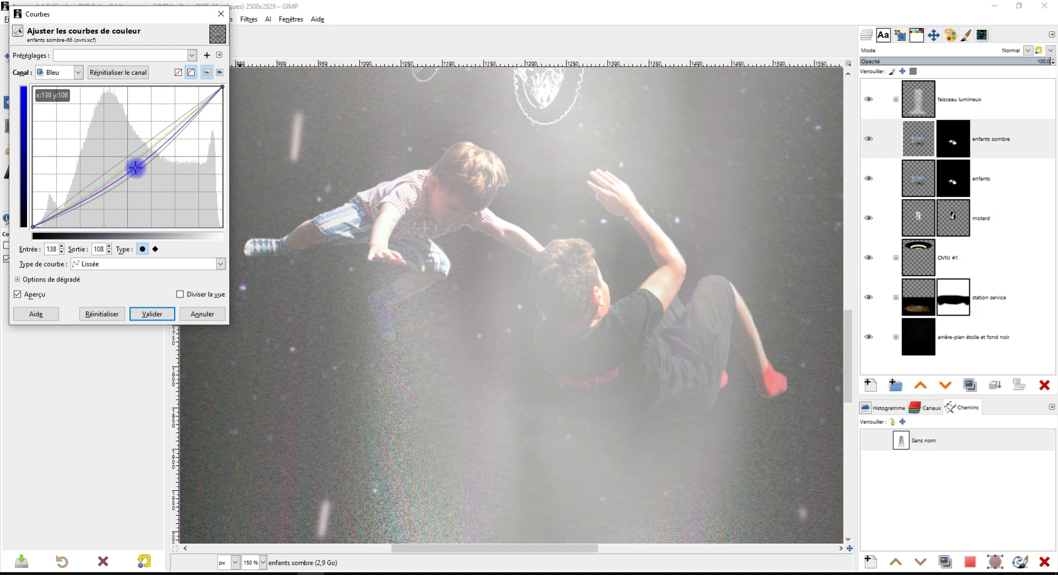
{"action": "scroll", "coordinate": [465, 237], "scroll_direction": "down", "scroll_amount": 3}
{"action": "scroll", "coordinate": [469, 272], "scroll_direction": "up", "scroll_amount": 2}
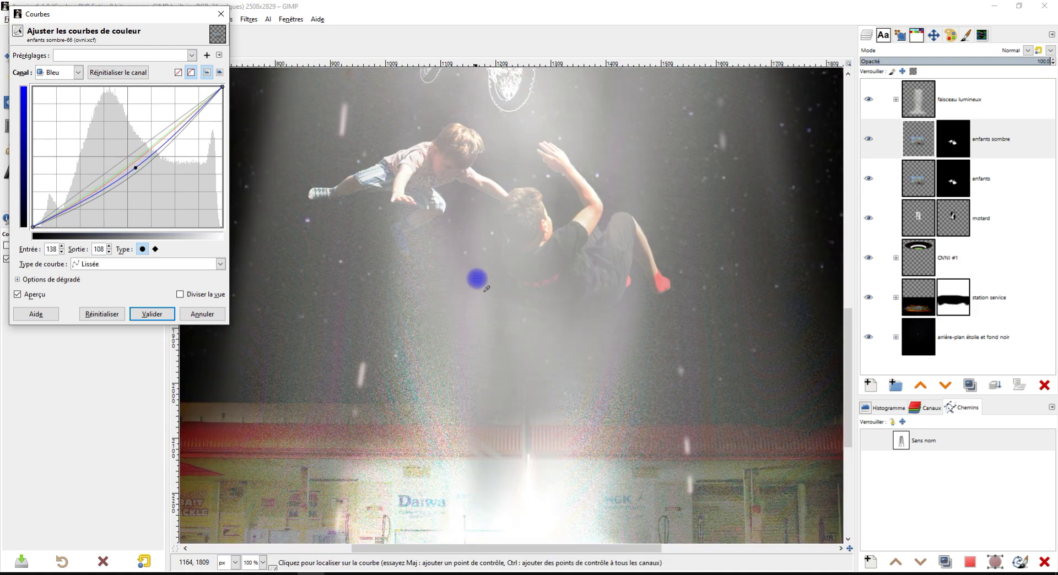
{"action": "scroll", "coordinate": [472, 276], "scroll_direction": "down", "scroll_amount": 1}
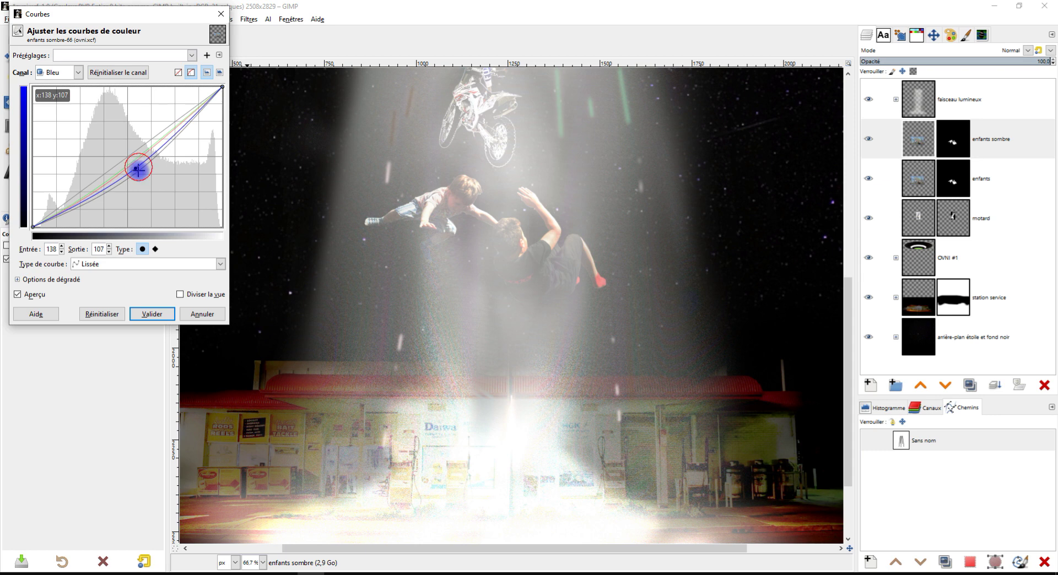
{"action": "mouse_move", "coordinate": [136, 169]}
{"action": "left_mouse_down"}
{"action": "mouse_move", "coordinate": [126, 135]}
{"action": "mouse_move", "coordinate": [126, 165]}
{"action": "left_mouse_up"}
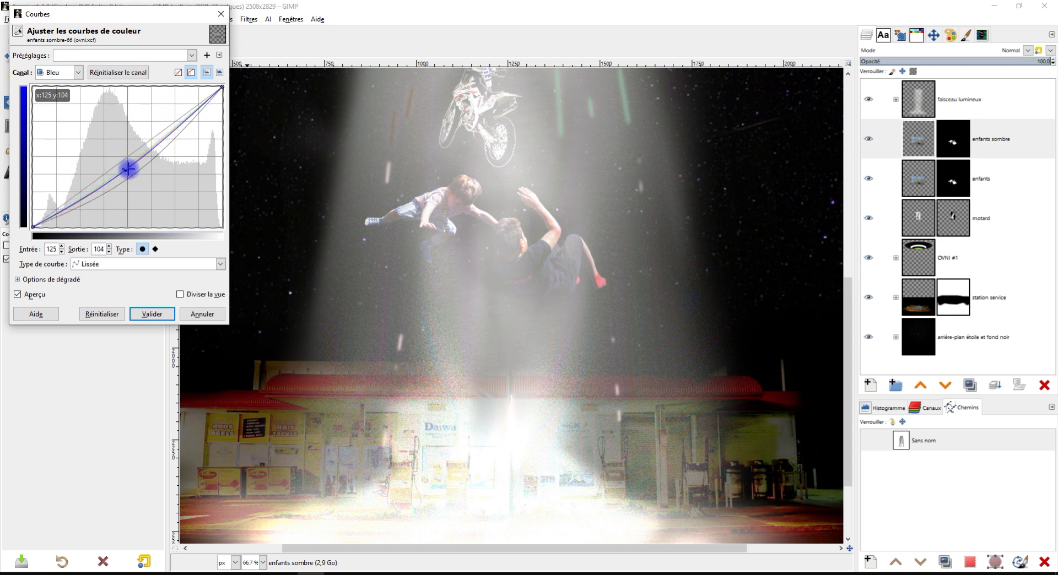
{"action": "left_click", "coordinate": [139, 316]}
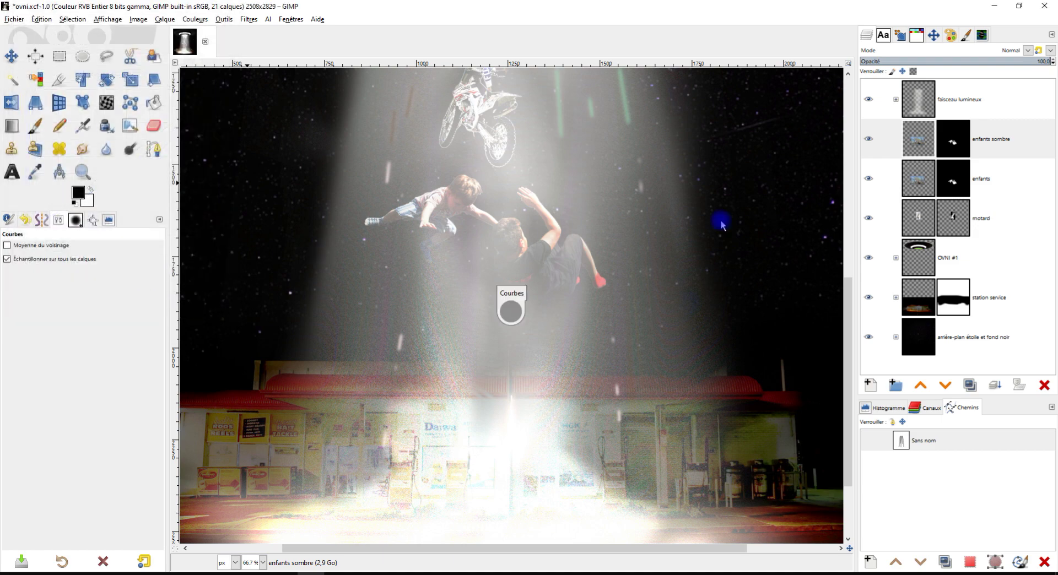
- Duplicate the motard layer and darken the copy with a lowered Curves midpoint
{"action": "left_click", "coordinate": [967, 156]}
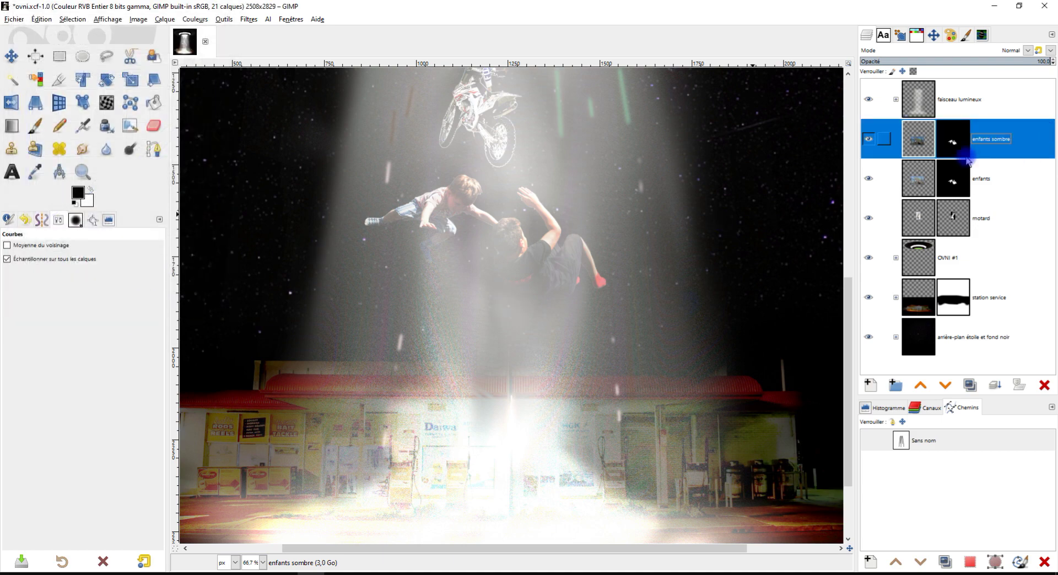
{"action": "left_click", "coordinate": [922, 221]}
{"action": "scroll", "coordinate": [455, 66], "scroll_direction": "up", "scroll_amount": 1, "text": "ctrl"}
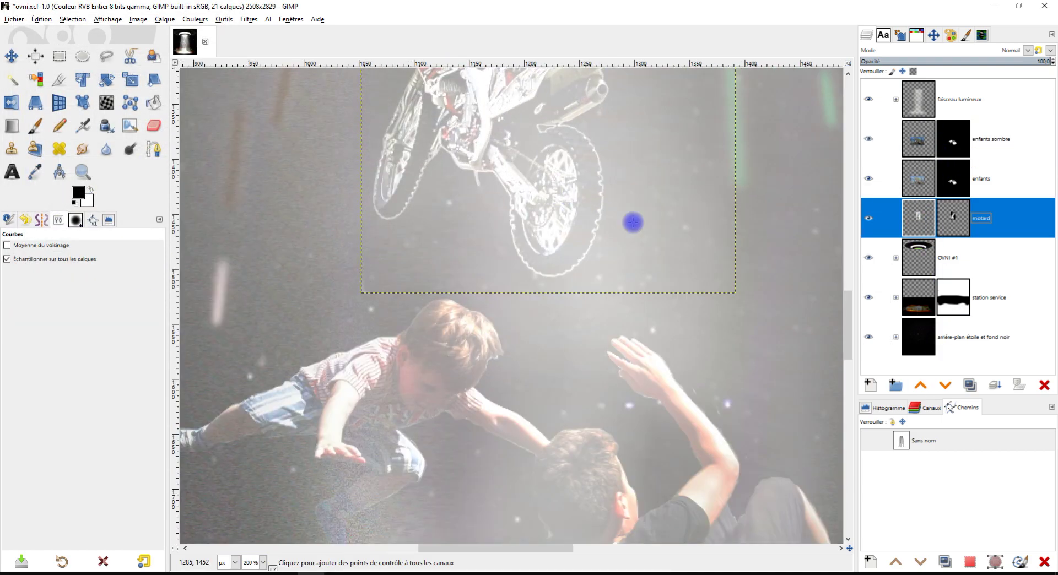
{"action": "scroll", "coordinate": [619, 265], "scroll_direction": "up", "scroll_amount": 1, "text": "ctrl"}
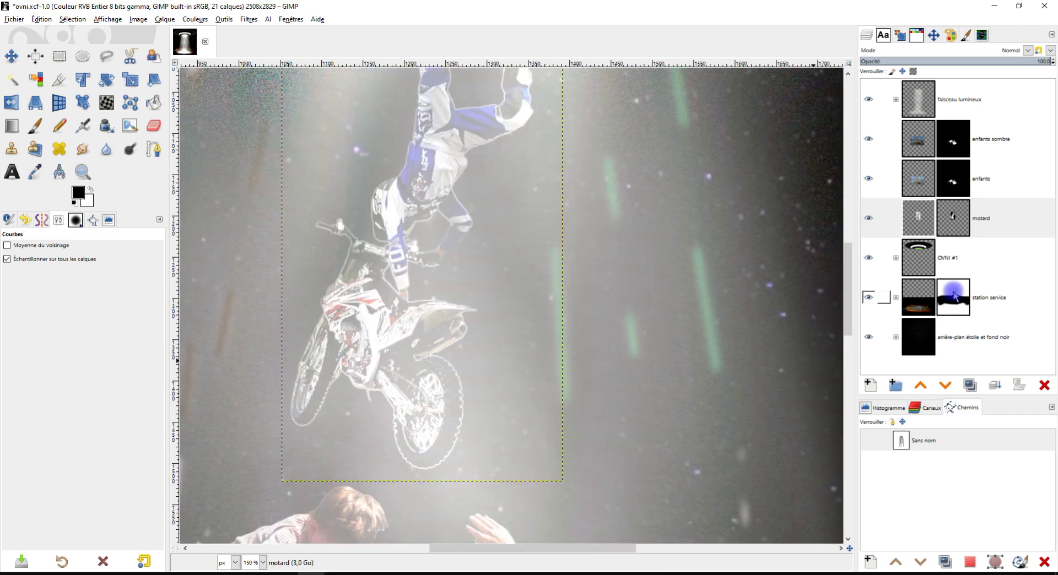
{"action": "left_click", "coordinate": [931, 217]}
{"action": "key", "text": "shift+ctrl+d"}
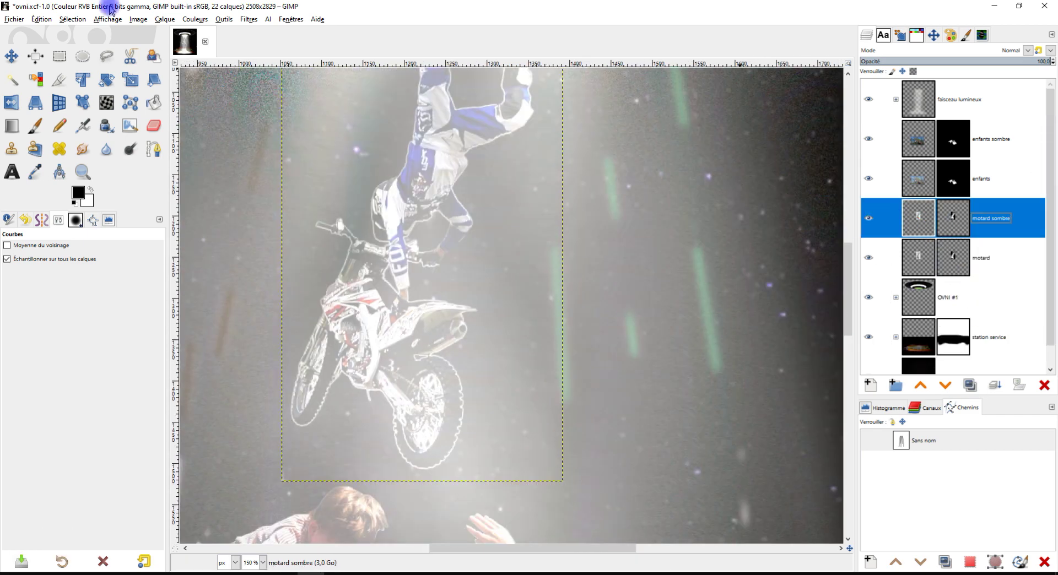
{"action": "left_click_drag", "start_coordinate": [138, 149], "coordinate": [138, 180]}
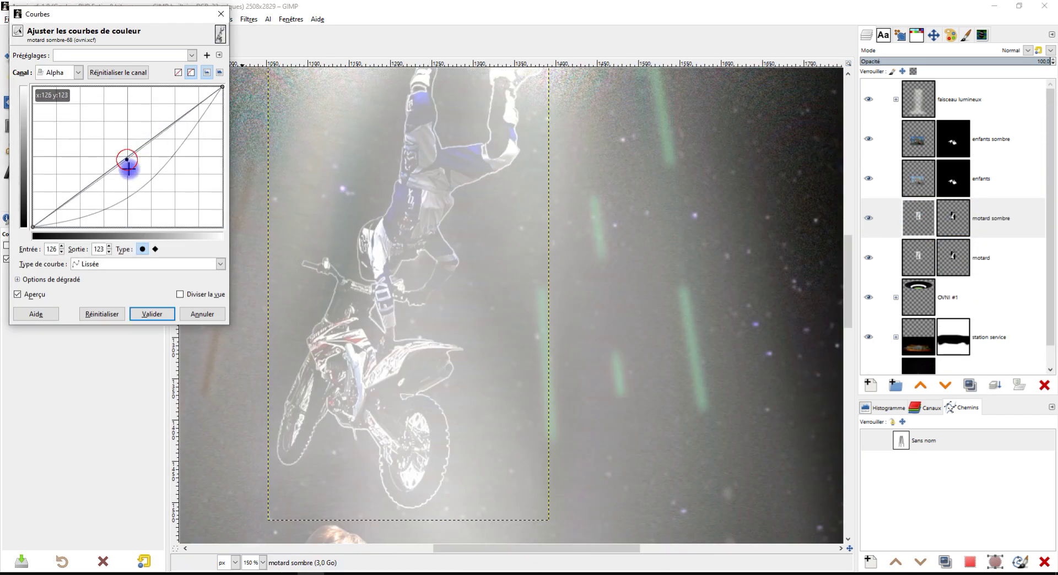
{"action": "left_click", "coordinate": [152, 314]}
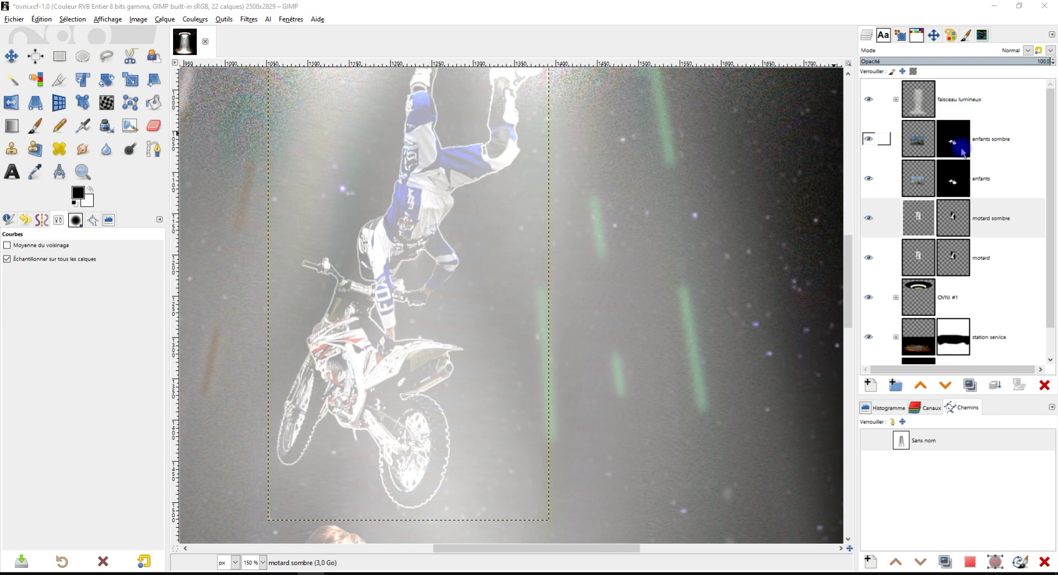
- Blur the motard sombre mask with Flou médiane and Flou courbure moyenne
{"action": "left_click", "coordinate": [952, 186]}
{"action": "left_click", "coordinate": [249, 19]}
{"action": "left_click", "coordinate": [419, 118]}
{"action": "left_click", "coordinate": [54, 106]}
{"action": "left_click", "coordinate": [102, 228]}
{"action": "left_click", "coordinate": [249, 18]}
{"action": "left_click", "coordinate": [484, 158]}
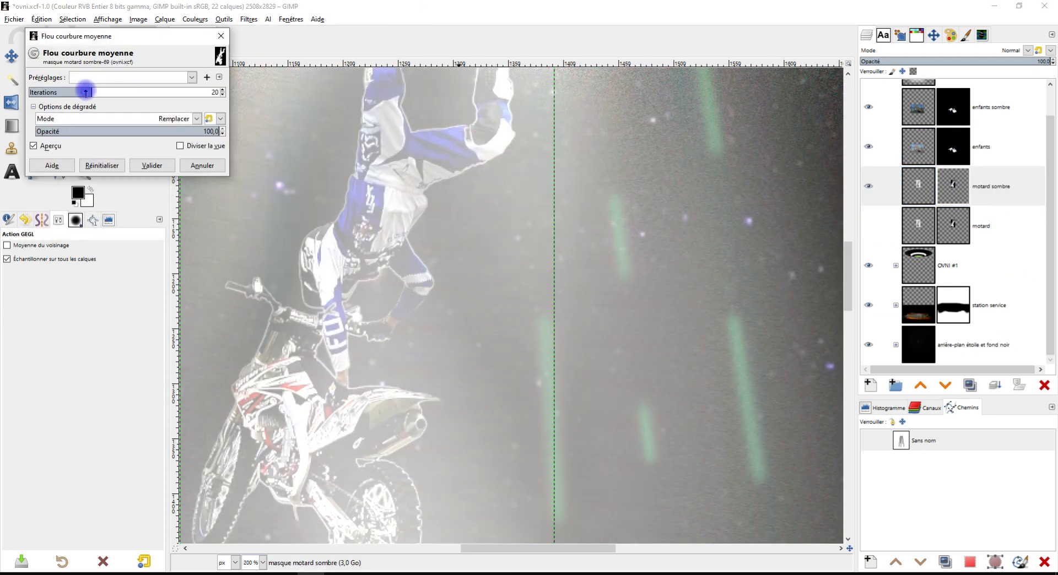
{"action": "left_click", "coordinate": [152, 166]}
- Convert the mask to a selection and shrink it around the rider
{"action": "right_click", "coordinate": [952, 187]}
{"action": "left_click", "coordinate": [898, 353]}
{"action": "left_click", "coordinate": [73, 19]}
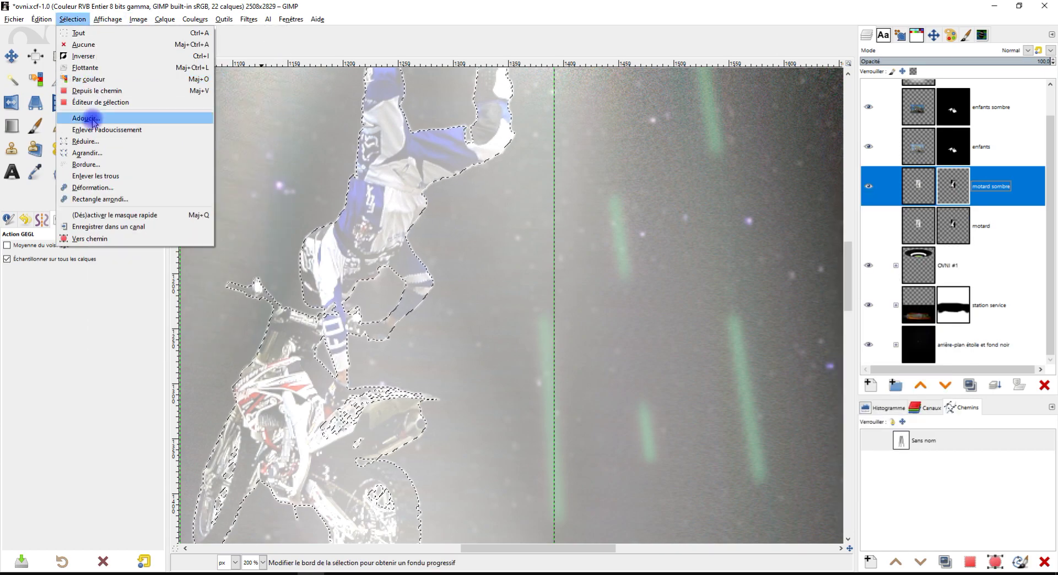
{"action": "left_click", "coordinate": [105, 111]}
{"action": "left_click", "coordinate": [146, 192]}
{"action": "scroll", "coordinate": [427, 142], "scroll_direction": "up", "scroll_amount": 3}
{"action": "scroll", "coordinate": [435, 221], "scroll_direction": "up", "scroll_amount": 2}
- Paint the mask edges with the brush, then clear the selection
{"action": "key", "text": "p"}
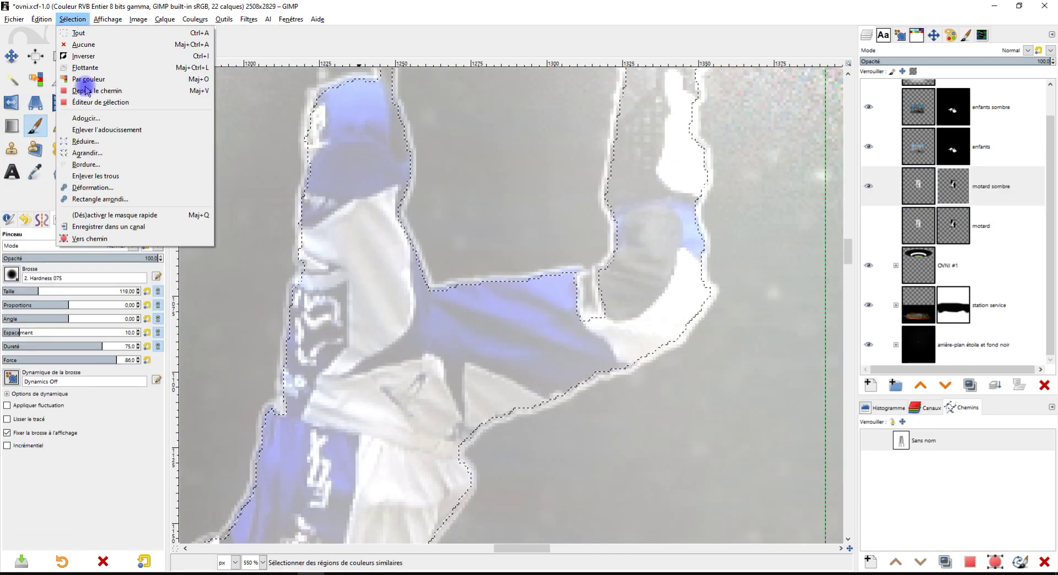
{"action": "scroll", "coordinate": [441, 290], "scroll_direction": "down", "scroll_amount": 2}
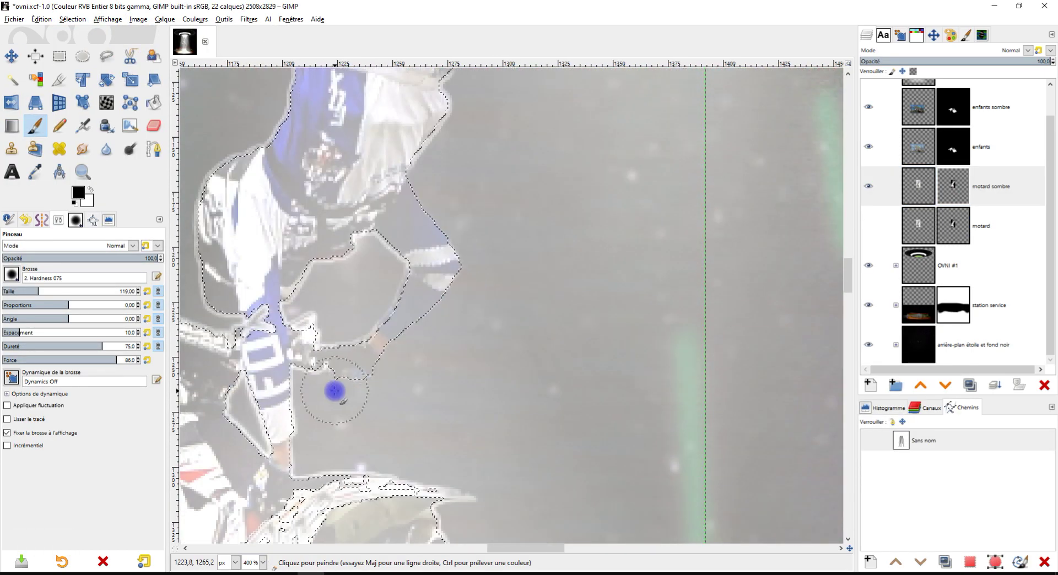
{"action": "scroll", "coordinate": [337, 393], "scroll_direction": "down", "scroll_amount": 2}
{"action": "scroll", "coordinate": [403, 280], "scroll_direction": "up", "scroll_amount": 2}
{"action": "scroll", "coordinate": [425, 437], "scroll_direction": "down", "scroll_amount": 3}
{"action": "scroll", "coordinate": [437, 134], "scroll_direction": "up", "scroll_amount": 3}
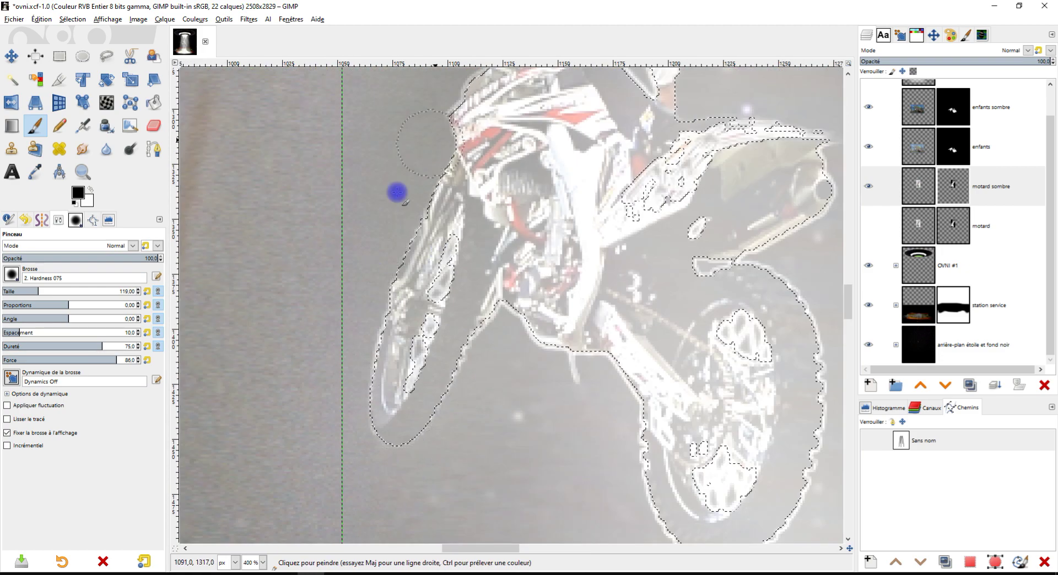
{"action": "scroll", "coordinate": [662, 410], "scroll_direction": "up", "scroll_amount": 1}
{"action": "scroll", "coordinate": [630, 184], "scroll_direction": "up", "scroll_amount": 5}
{"action": "scroll", "coordinate": [406, 271], "scroll_direction": "up", "scroll_amount": 5}
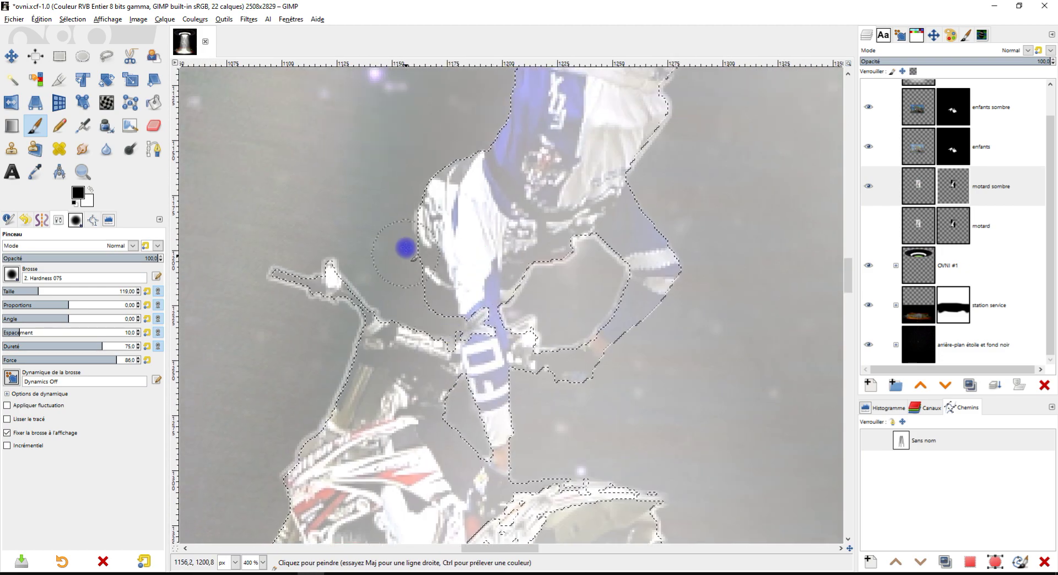
{"action": "scroll", "coordinate": [341, 323], "scroll_direction": "down", "scroll_amount": 3}
{"action": "left_click", "coordinate": [72, 18]}
{"action": "left_click", "coordinate": [83, 44]}
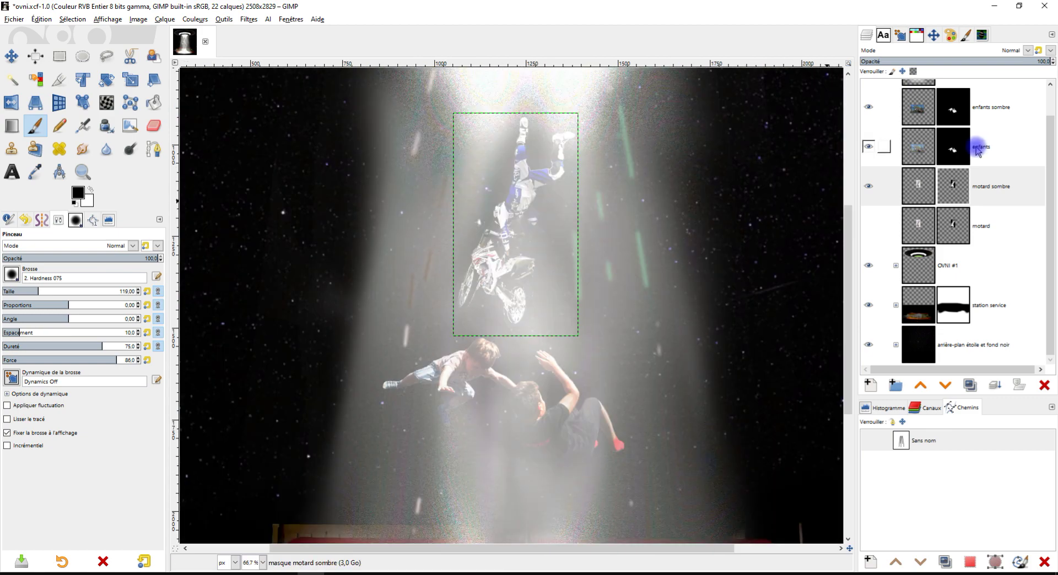
- Try a red-channel Curves adjustment, then reset and cancel it
{"action": "left_click", "coordinate": [108, 19]}
{"action": "left_click", "coordinate": [260, 106]}
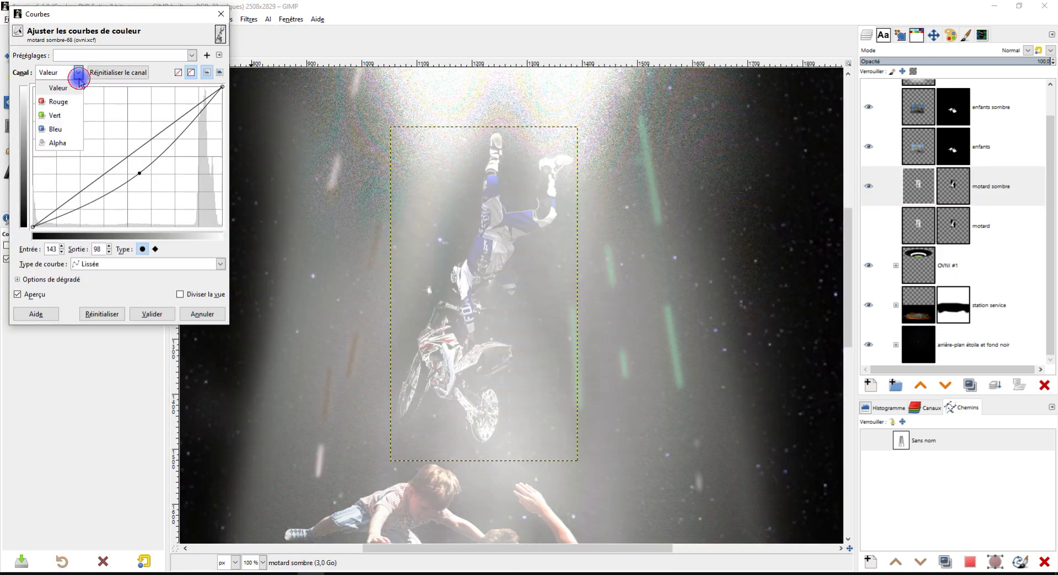
{"action": "left_click_drag", "start_coordinate": [137, 171], "coordinate": [114, 177]}
{"action": "scroll", "coordinate": [533, 233], "scroll_direction": "down", "scroll_amount": 2}
{"action": "left_click", "coordinate": [102, 314]}
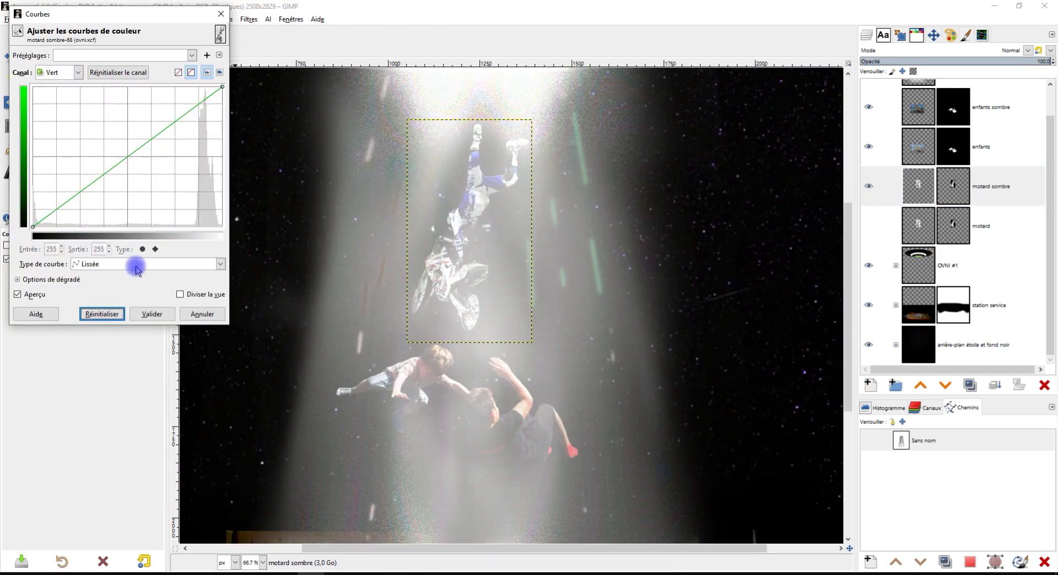
{"action": "left_click", "coordinate": [152, 314]}
- Delete the extra motard layer, select enfants sombre, zoom out and save ovni.xcf
{"action": "left_click", "coordinate": [974, 241]}
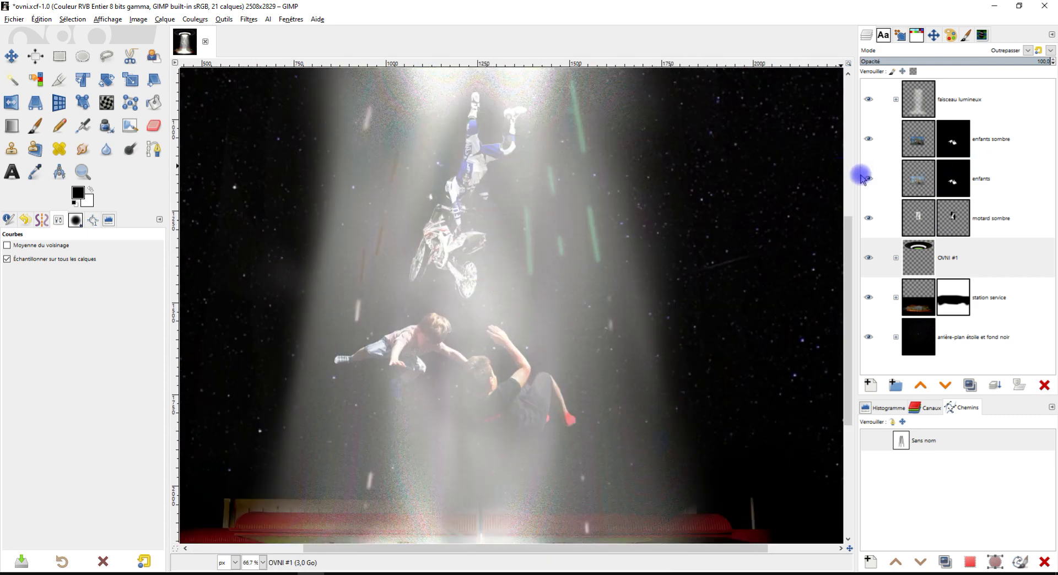
{"action": "left_click", "coordinate": [865, 177]}
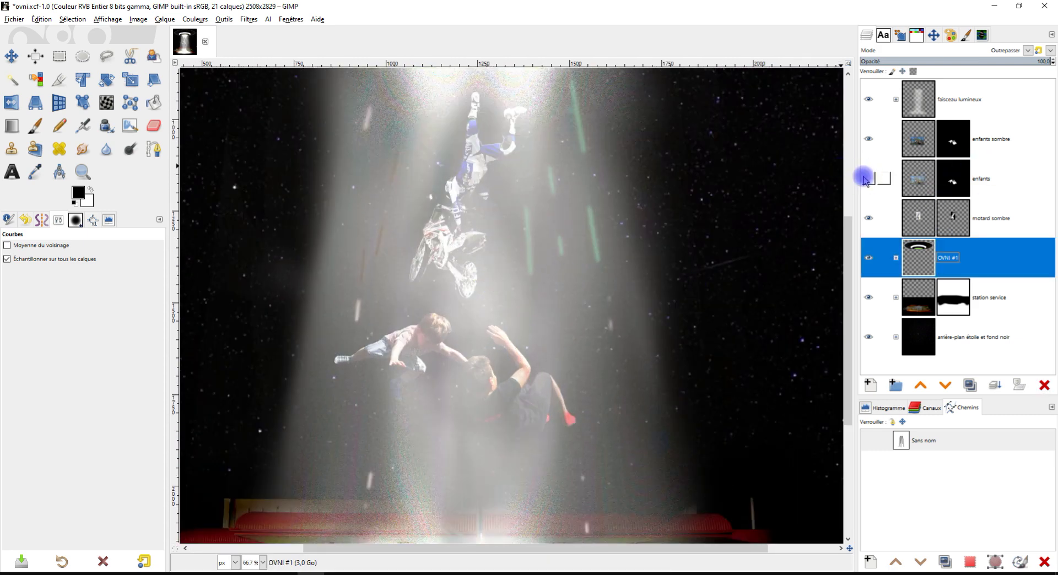
{"action": "left_click", "coordinate": [917, 145]}
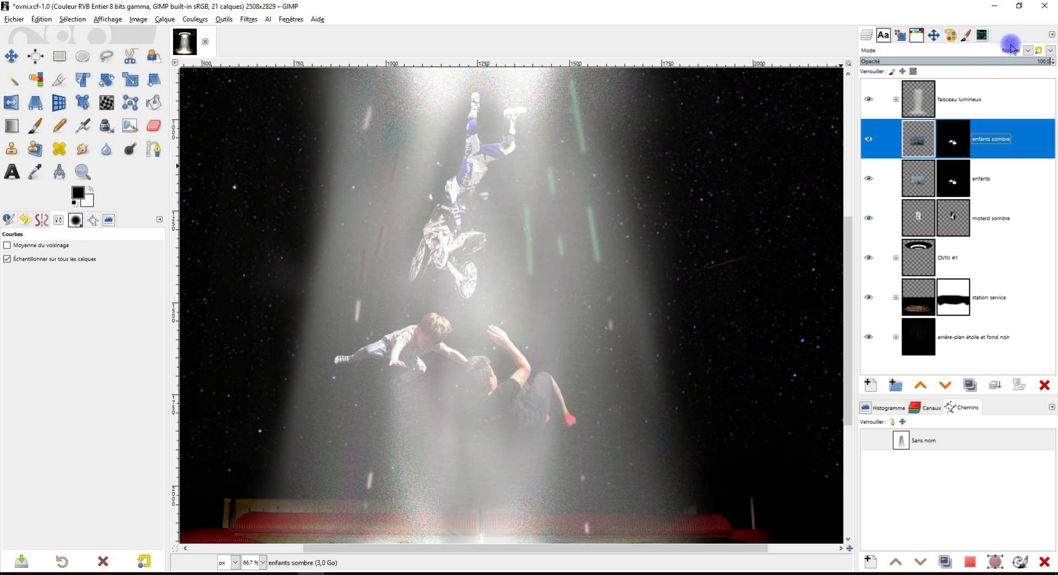
{"action": "key", "text": "minus"}
{"action": "key", "text": "minus"}
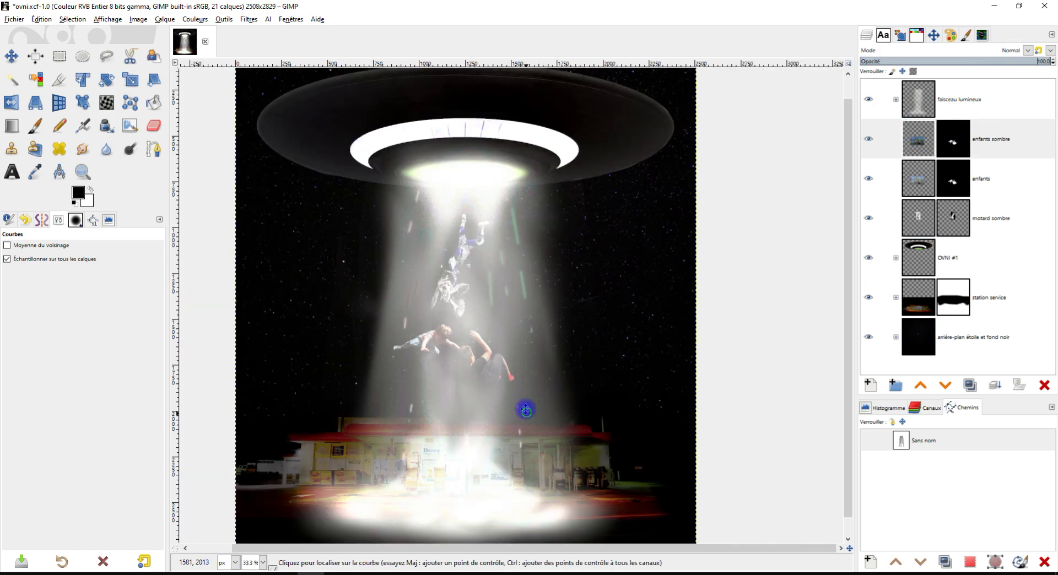
{"action": "key", "text": "minus"}
{"action": "key", "text": "ctrl+s"}
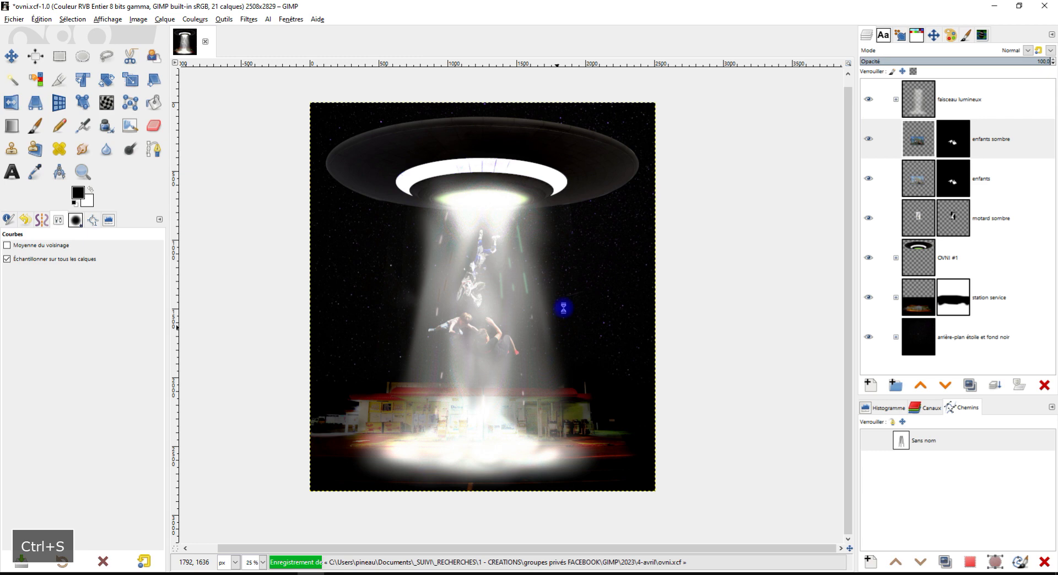
{"action": "right_click", "coordinate": [915, 101]}
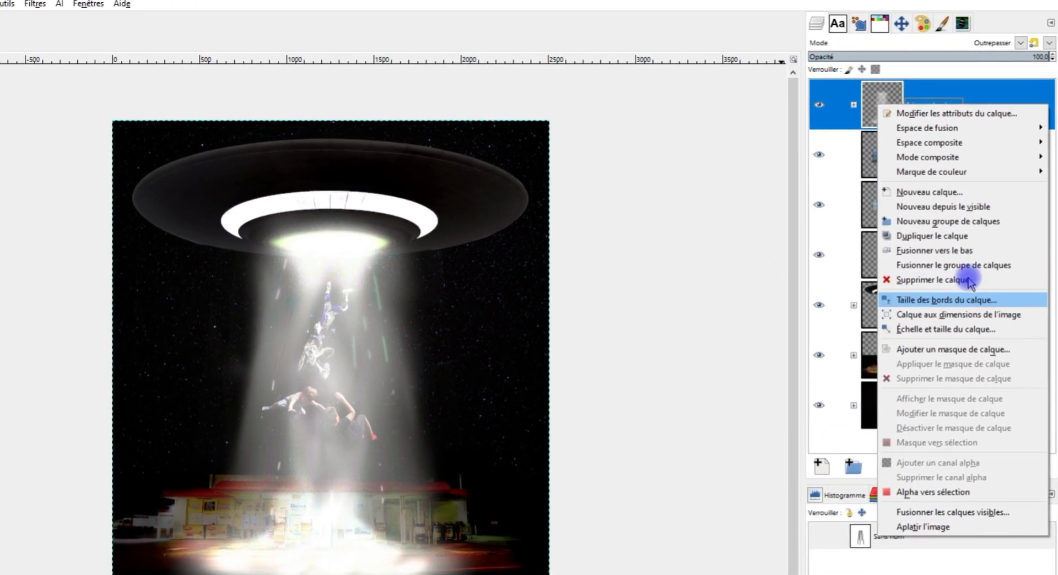
- Create a new Visible layer from the whole composite and move it to the top of the stack
{"action": "left_click", "coordinate": [971, 208]}
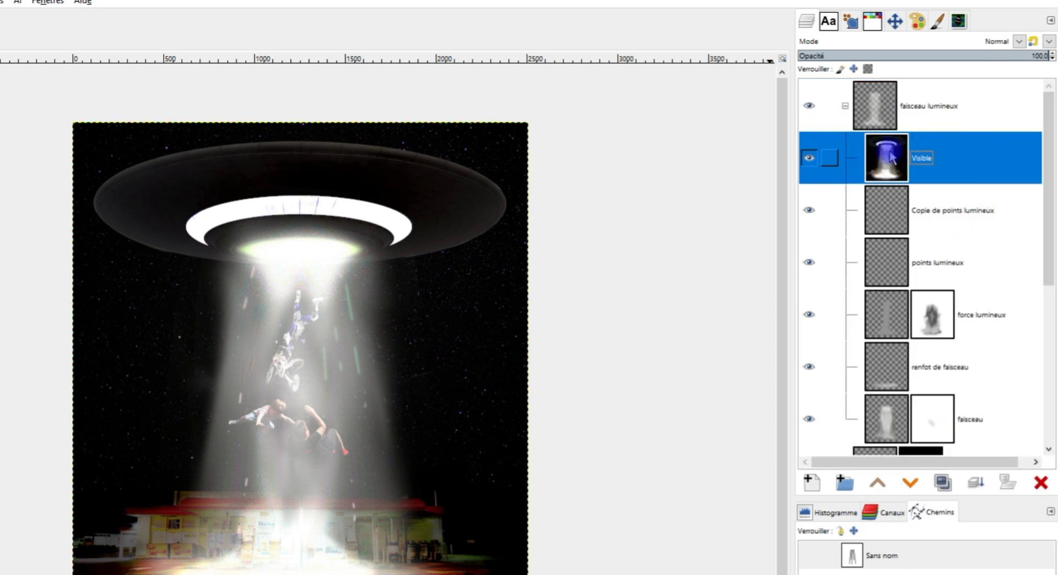
{"action": "left_click_drag", "start_coordinate": [892, 158], "coordinate": [885, 96]}
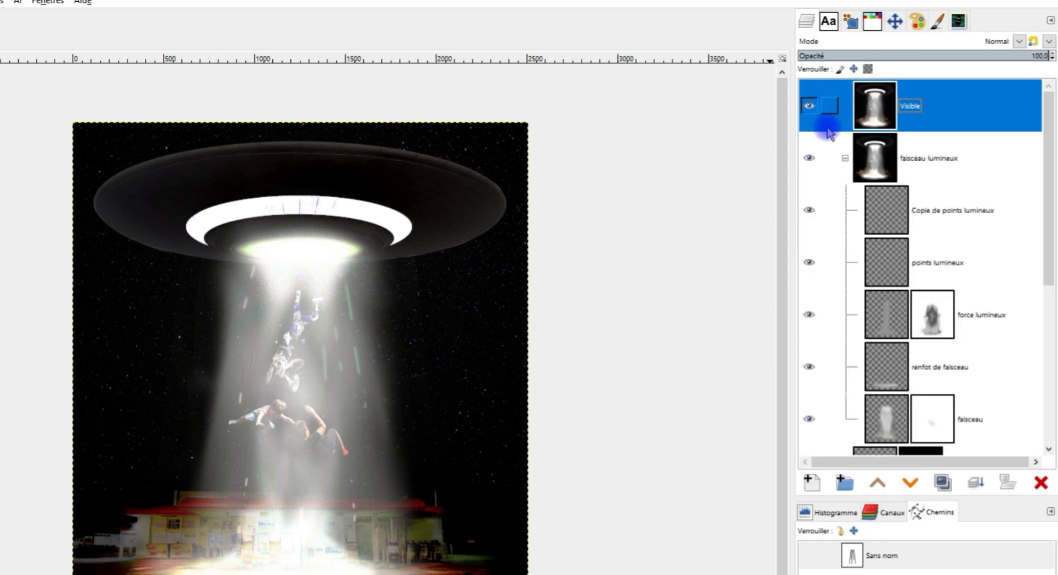
{"action": "left_click", "coordinate": [844, 158]}
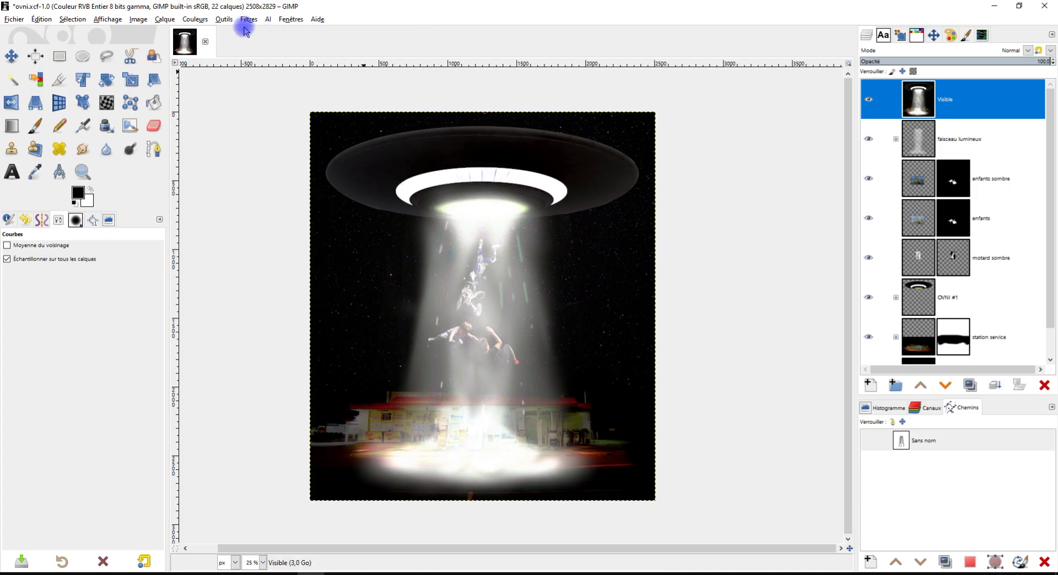
{"action": "left_click", "coordinate": [195, 19]}
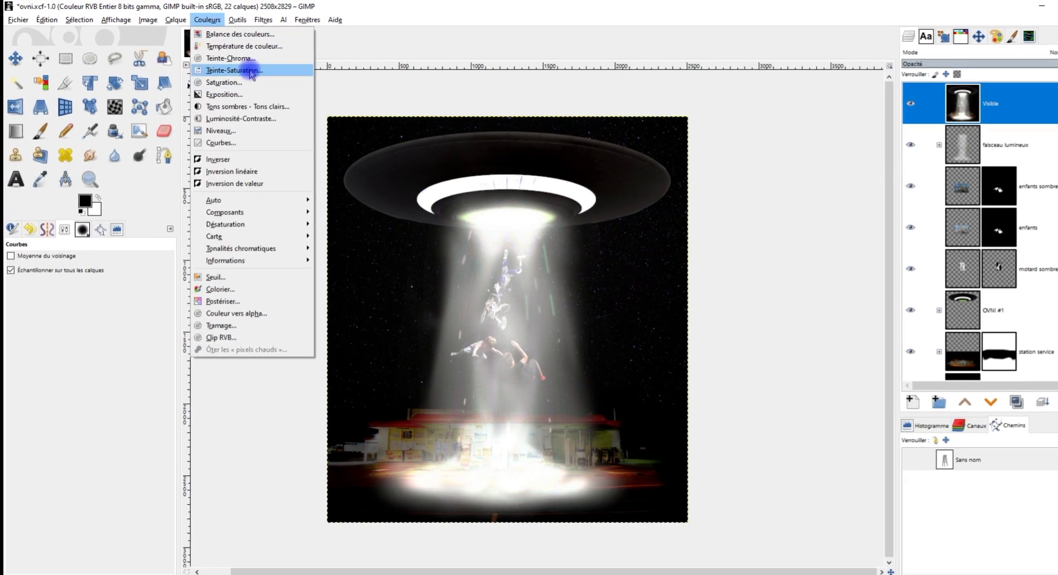
- Open Balance des couleurs and shift the shadows toward cyan and blue
{"action": "left_click", "coordinate": [278, 35]}
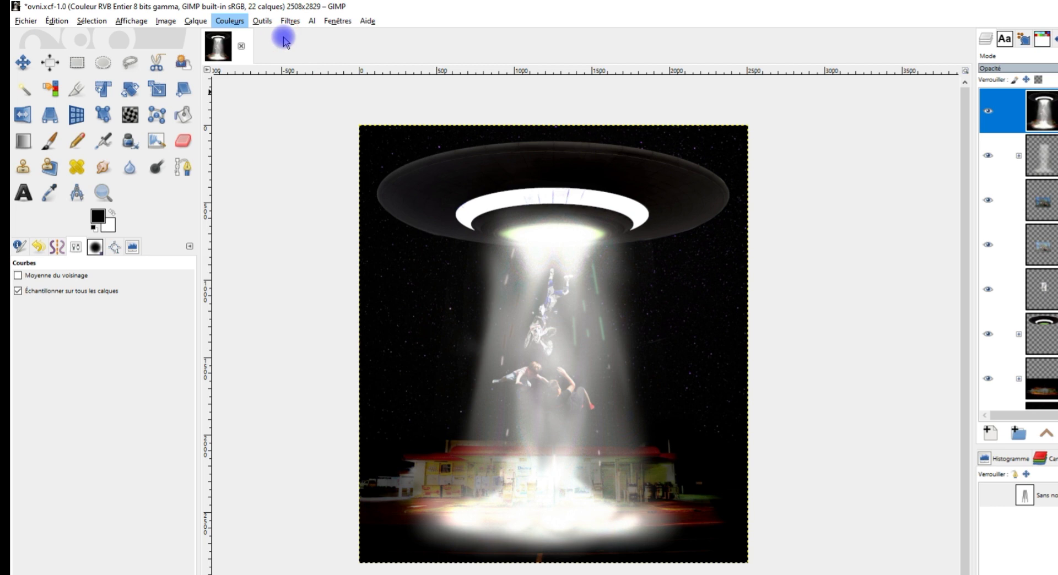
{"action": "left_click", "coordinate": [83, 120]}
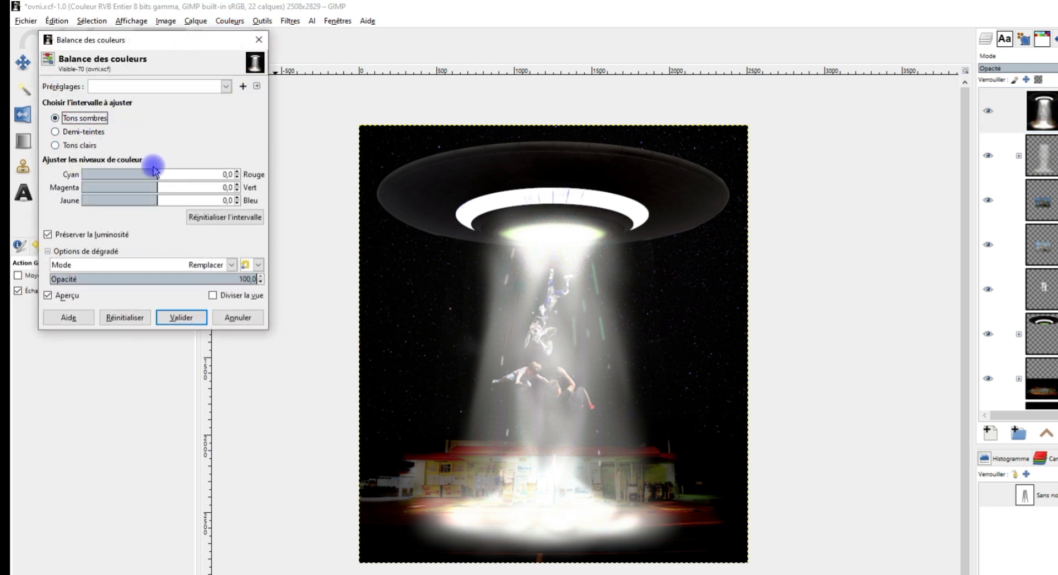
{"action": "left_click_drag", "start_coordinate": [154, 174], "coordinate": [149, 174]}
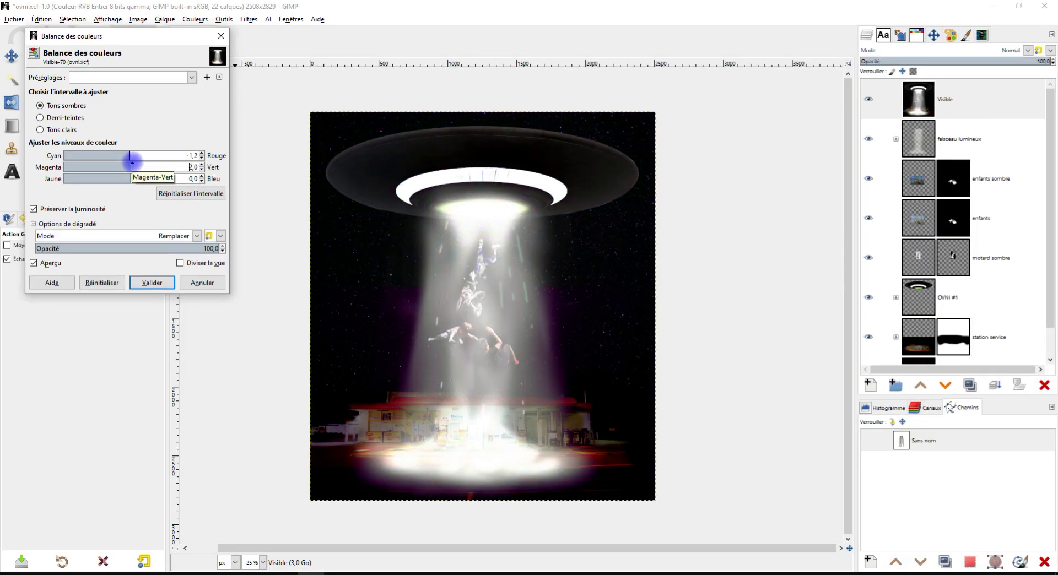
{"action": "left_click_drag", "start_coordinate": [131, 177], "coordinate": [139, 176]}
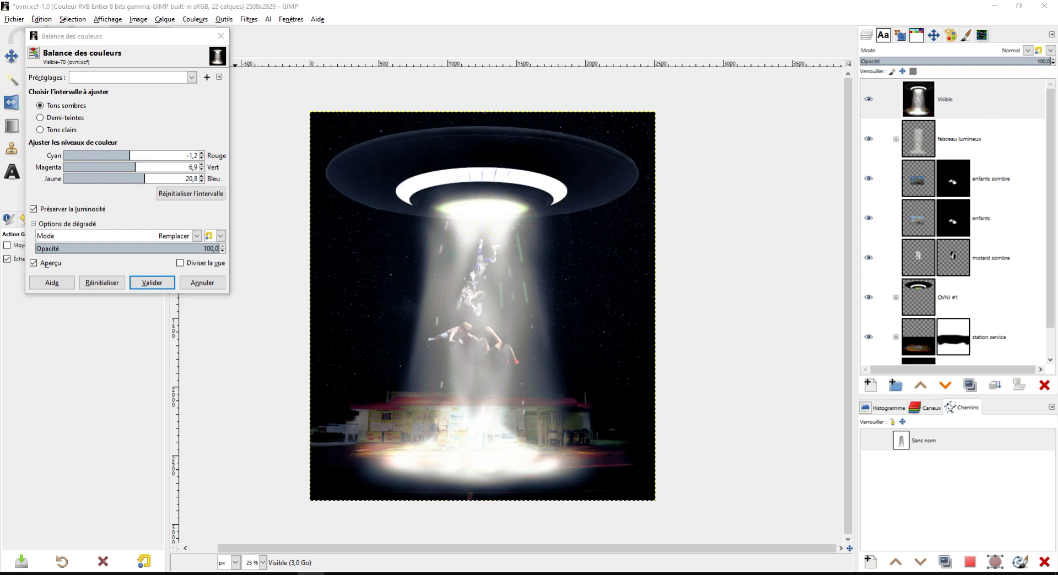
- Set midtones to -22.4/-18.4/18.4 and highlights to -16.7/-2.9/8.6
{"action": "left_click", "coordinate": [65, 118]}
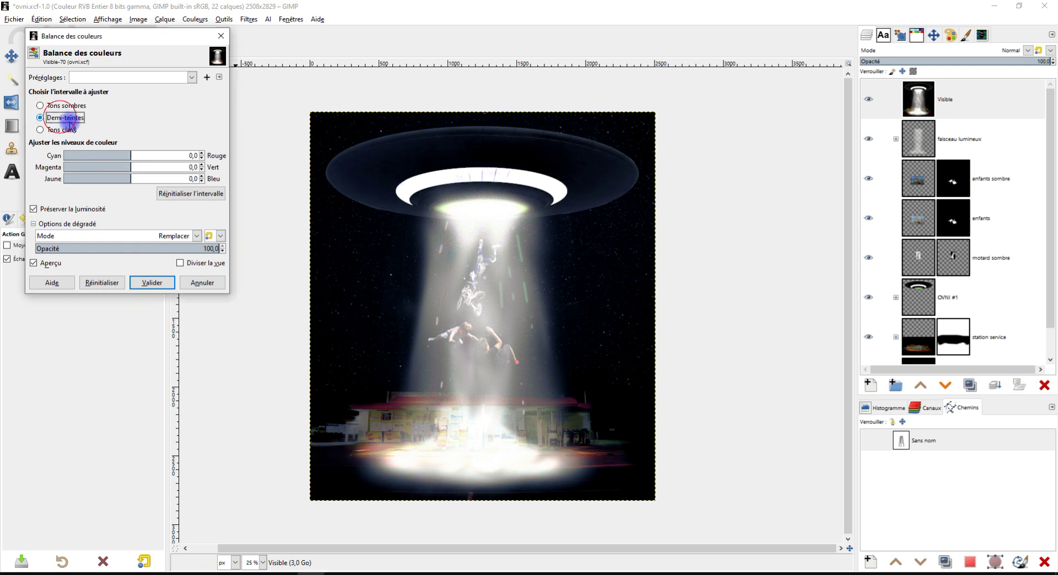
{"action": "left_click", "coordinate": [120, 167]}
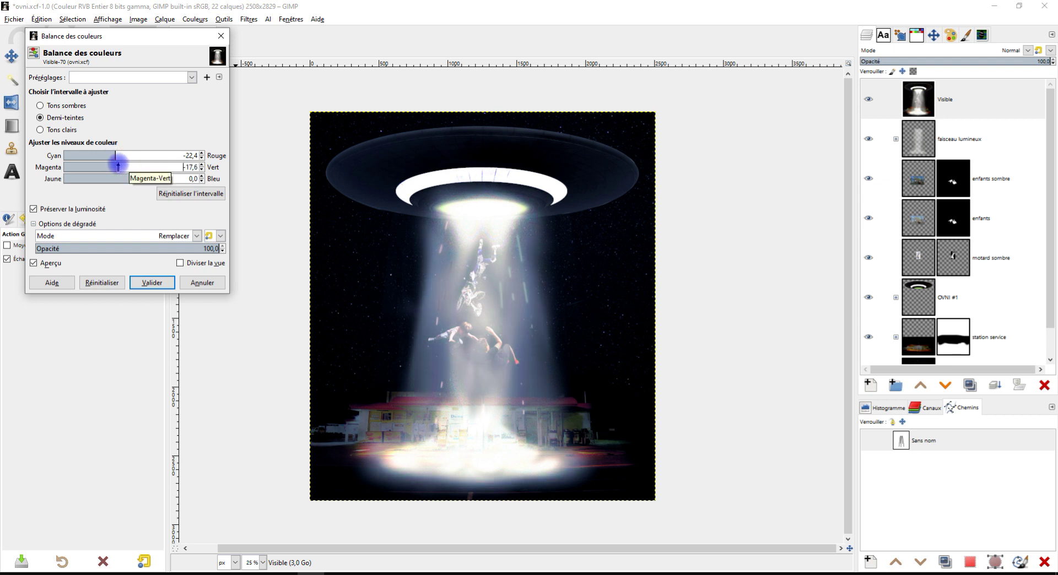
{"action": "left_click_drag", "start_coordinate": [112, 167], "coordinate": [117, 177]}
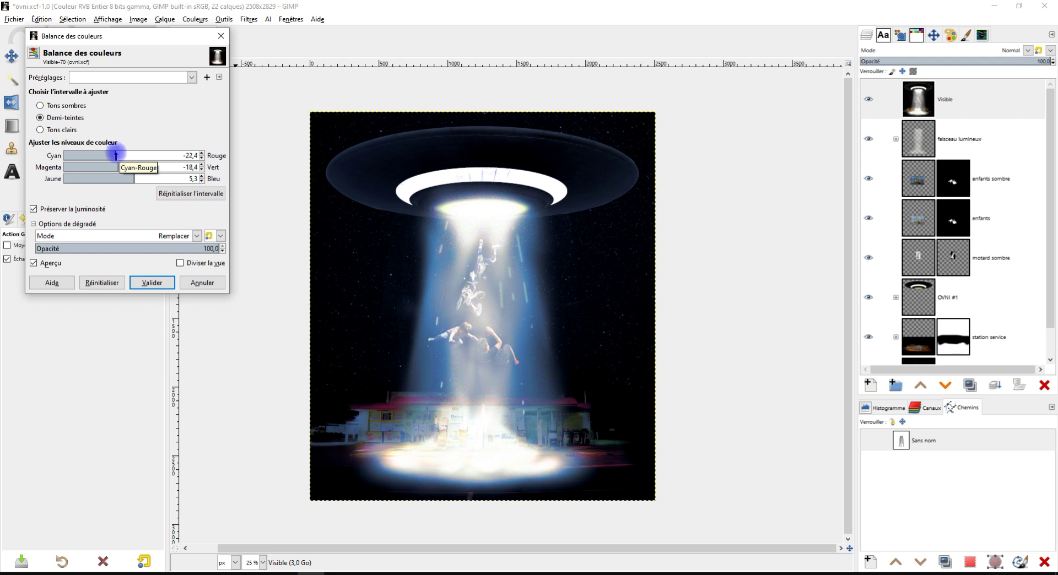
{"action": "left_click", "coordinate": [62, 129]}
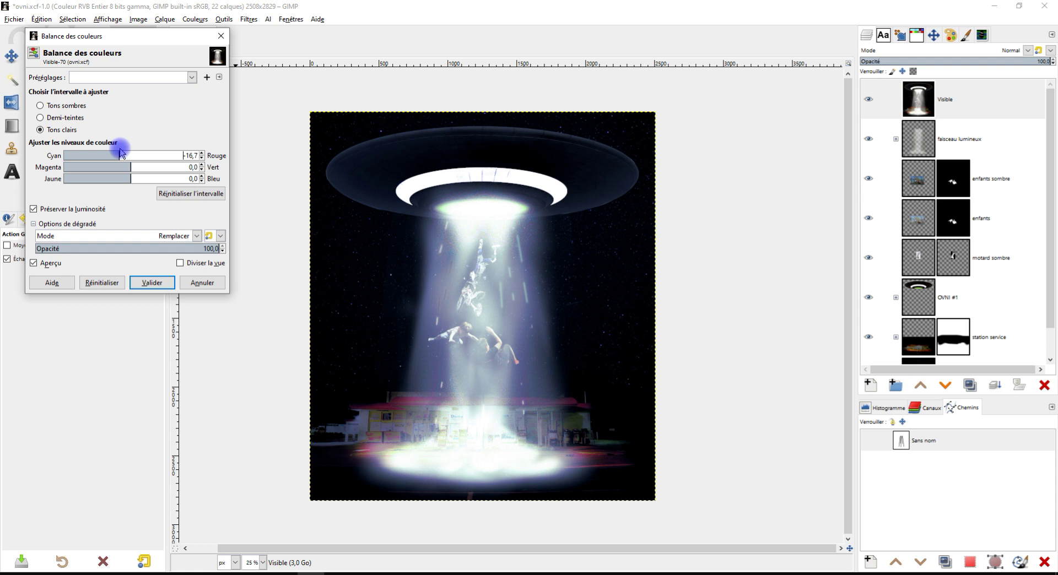
{"action": "left_click_drag", "start_coordinate": [111, 167], "coordinate": [112, 167]}
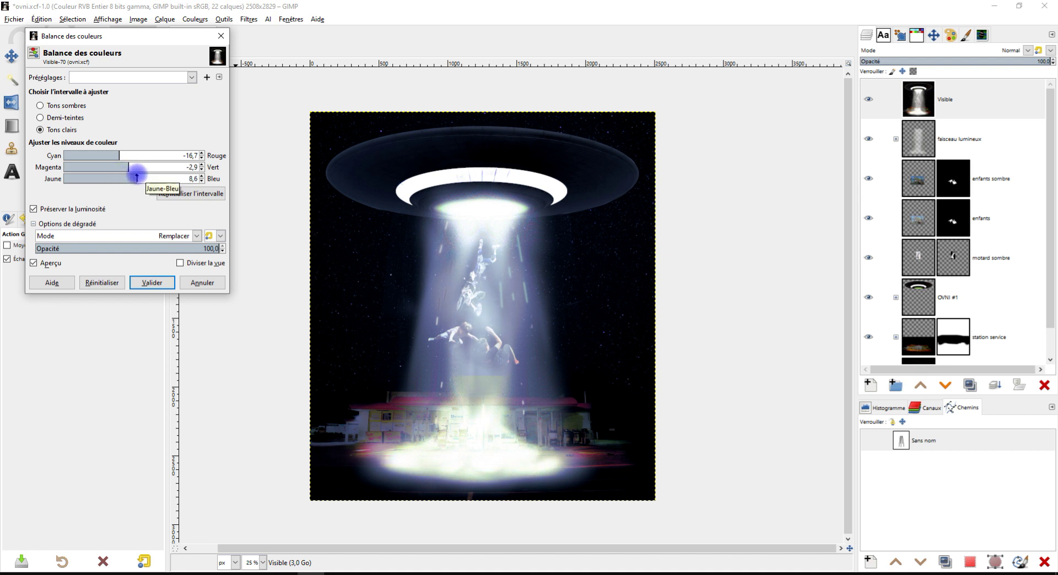
{"action": "left_click", "coordinate": [65, 118]}
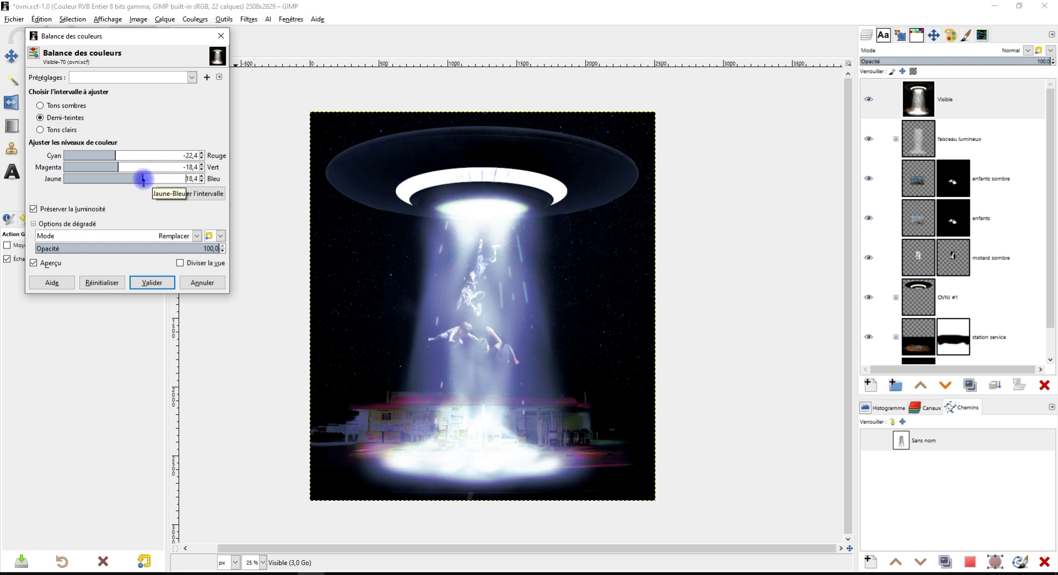
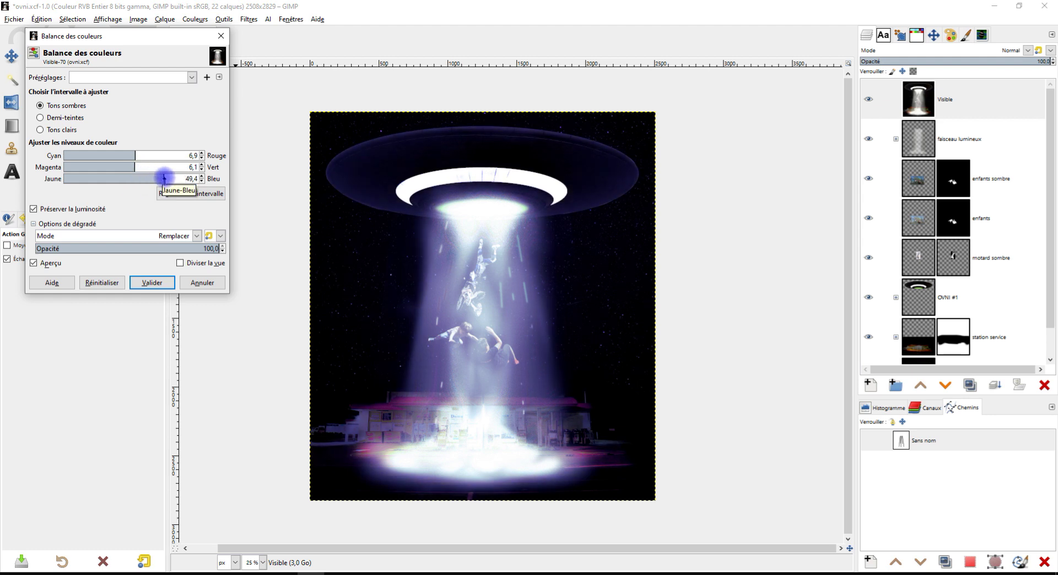
- Apply the colour balance and add a white layer mask to the Visible layer
{"action": "left_click", "coordinate": [150, 283]}
{"action": "right_click", "coordinate": [927, 101]}
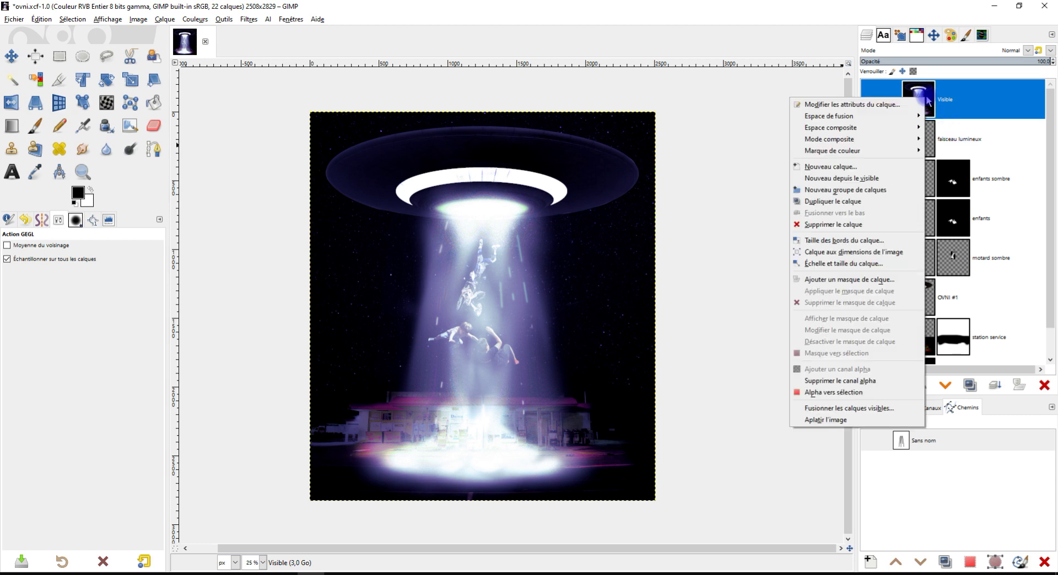
{"action": "left_click", "coordinate": [881, 281]}
- Paint black over the lower area of the Visible layer's mask with the Paintbrush
{"action": "key", "text": "Return"}
{"action": "key", "text": "p"}
{"action": "scroll", "coordinate": [515, 435], "scroll_direction": "up", "scroll_amount": 2}
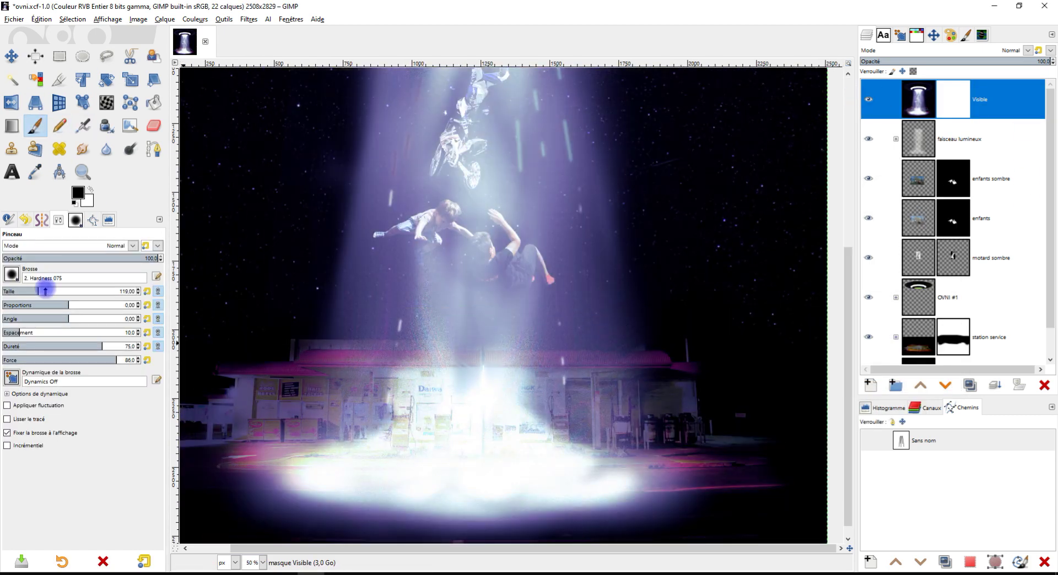
{"action": "scroll", "coordinate": [413, 468], "scroll_direction": "down", "scroll_amount": 3}
{"action": "key", "text": "minus"}
{"action": "key", "text": "x"}
{"action": "mouse_move", "coordinate": [649, 497]}
{"action": "left_mouse_down"}
{"action": "mouse_move", "coordinate": [591, 462]}
{"action": "mouse_move", "coordinate": [324, 413]}
{"action": "left_mouse_up"}
{"action": "key", "text": "minus"}
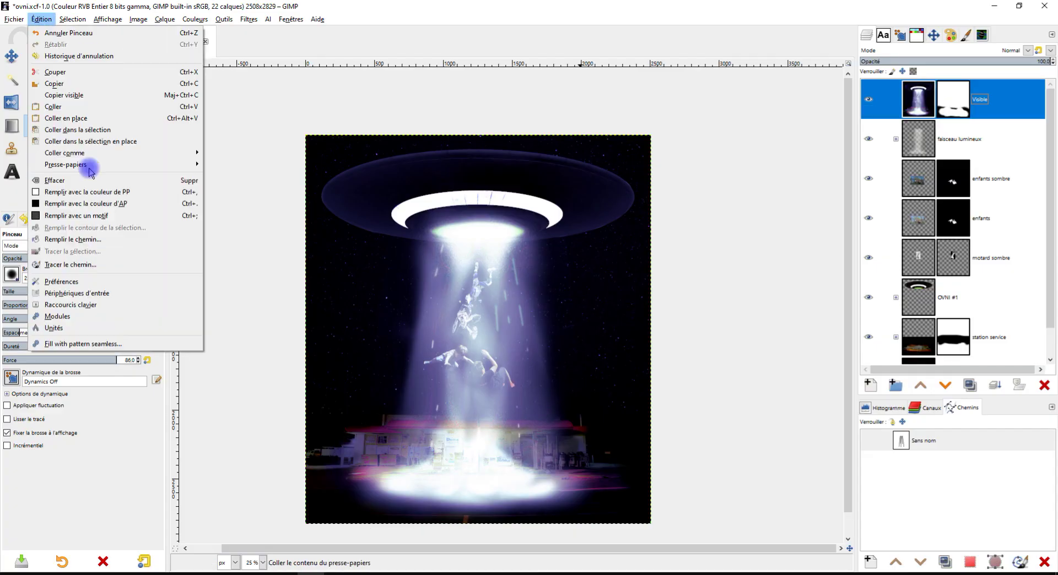
- Paste the snowy road photo, lasso the bike and paste it as its own layer
{"action": "left_click", "coordinate": [85, 165]}
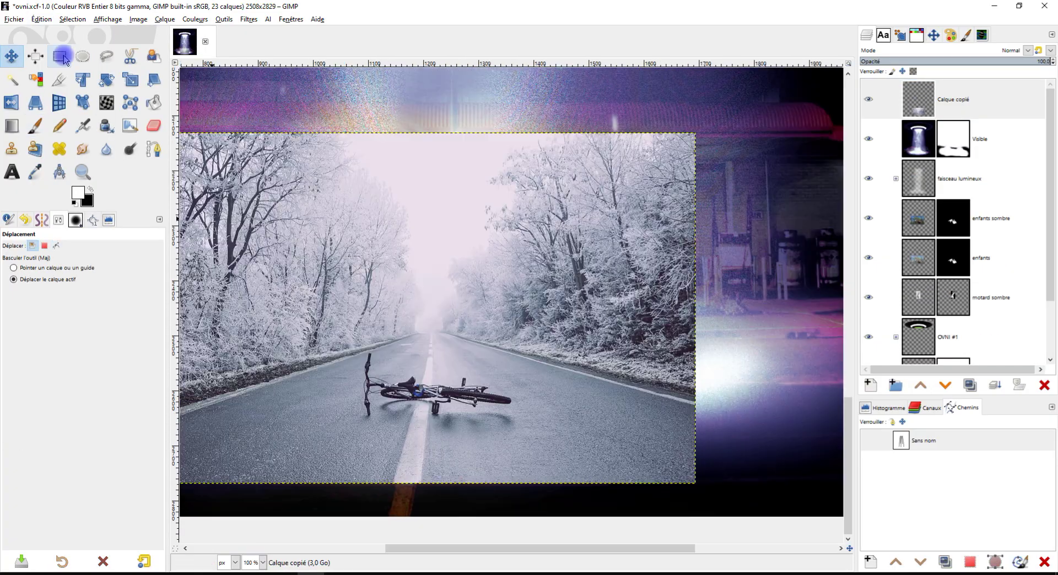
{"action": "key", "text": "f"}
{"action": "mouse_move", "coordinate": [375, 346]}
{"action": "left_mouse_down"}
{"action": "mouse_move", "coordinate": [440, 429]}
{"action": "mouse_move", "coordinate": [452, 410]}
{"action": "left_mouse_up"}
{"action": "key", "text": "Return"}
{"action": "key", "text": "m"}
- Zoom in and select the pale background around the bike by colour
{"action": "key", "text": "plus"}
{"action": "key", "text": "shift+e"}
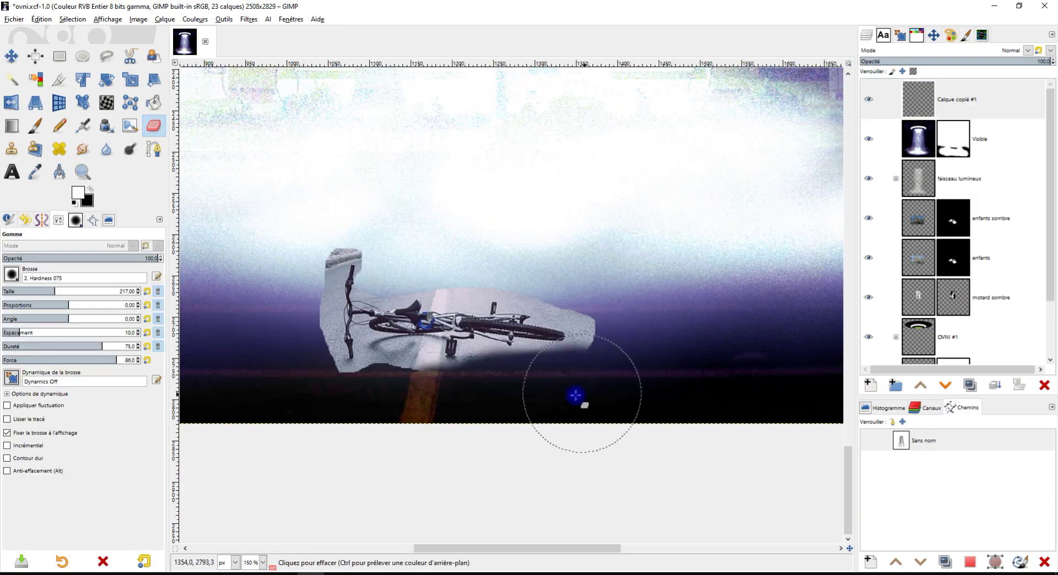
{"action": "key", "text": "3"}
{"action": "key", "text": "u"}
{"action": "left_click_drag", "start_coordinate": [661, 198], "coordinate": [683, 181]}
{"action": "scroll", "coordinate": [496, 275], "scroll_direction": "up", "scroll_amount": 3}
{"action": "mouse_move", "coordinate": [308, 253]}
{"action": "left_mouse_down"}
{"action": "mouse_move", "coordinate": [378, 318]}
{"action": "mouse_move", "coordinate": [733, 402]}
{"action": "left_mouse_up"}
- Scale the bike layer down to fit the scene
{"action": "key", "text": "shift+e"}
{"action": "key", "text": "r"}
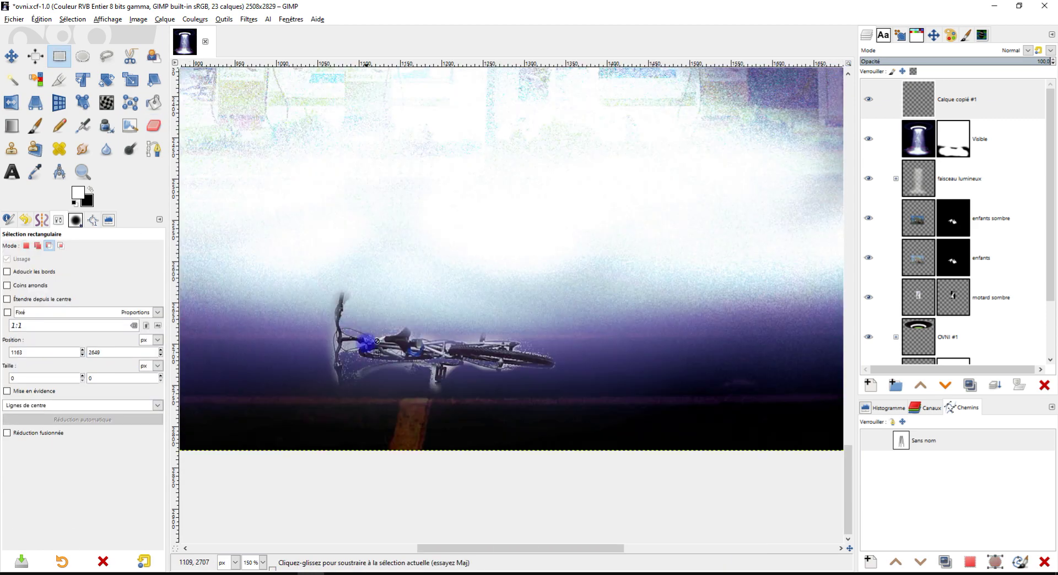
{"action": "key", "text": "Return"}
{"action": "key", "text": "shift+s"}
{"action": "left_click_drag", "start_coordinate": [307, 259], "coordinate": [271, 230]}
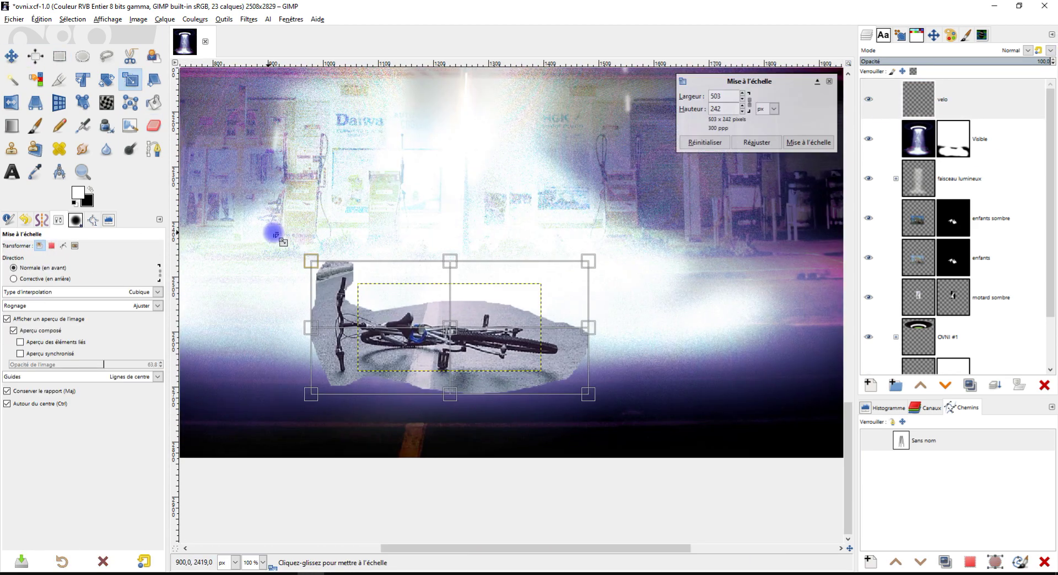
{"action": "key", "text": "Return"}
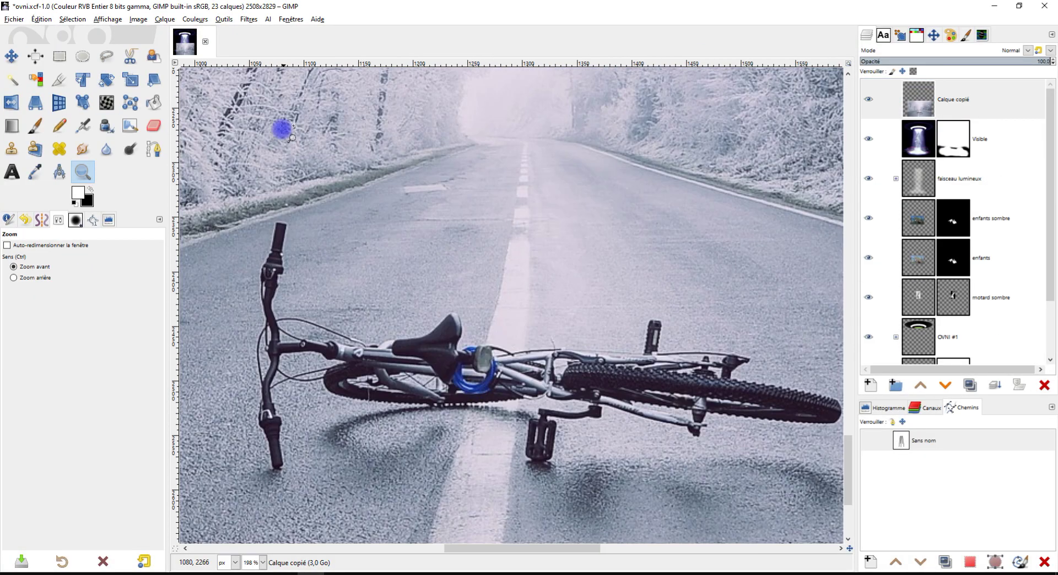
- Trace a freehand outline around the bike and paste it as a new layer
{"action": "key", "text": "f"}
{"action": "left_click_drag", "start_coordinate": [270, 217], "coordinate": [250, 441]}
{"action": "left_click_drag", "start_coordinate": [518, 438], "coordinate": [807, 425]}
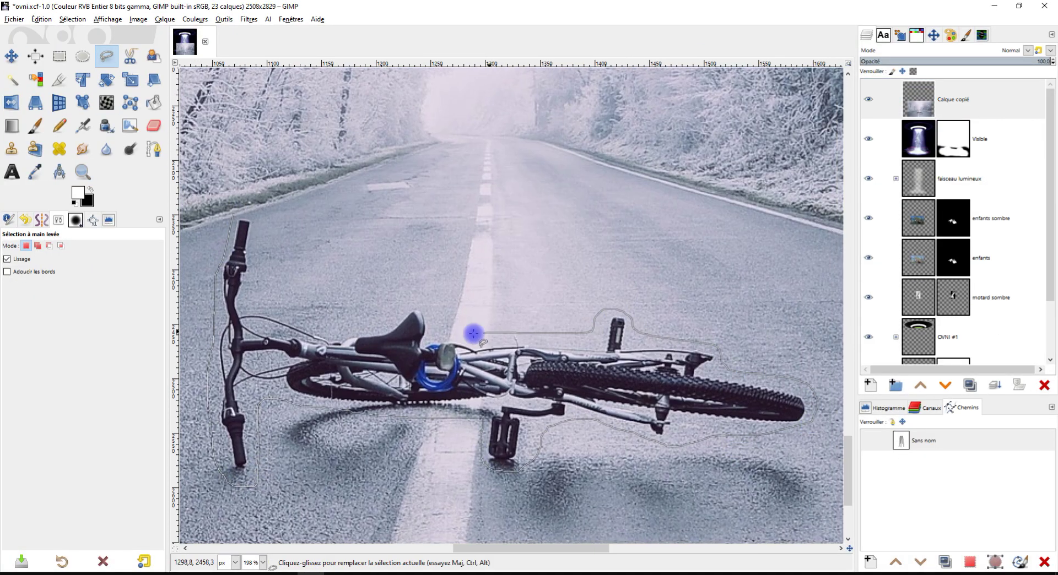
{"action": "key", "text": "ctrl+v"}
{"action": "left_click", "coordinate": [870, 385]}
{"action": "key", "text": "shift+ctrl+j"}
- Rename the bike layer 'velo', move it onto the forecourt, and select its pale background
{"action": "double_click", "coordinate": [947, 99]}
{"action": "type", "text": "velo"}
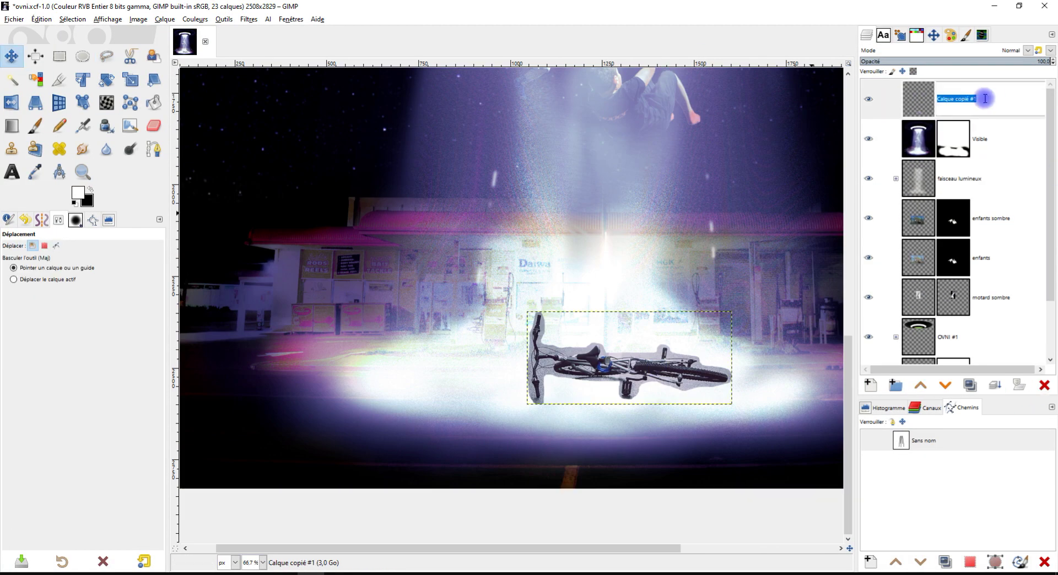
{"action": "left_click_drag", "start_coordinate": [679, 382], "coordinate": [621, 429]}
{"action": "scroll", "coordinate": [621, 429], "scroll_direction": "up", "scroll_amount": 2}
{"action": "key", "text": "u"}
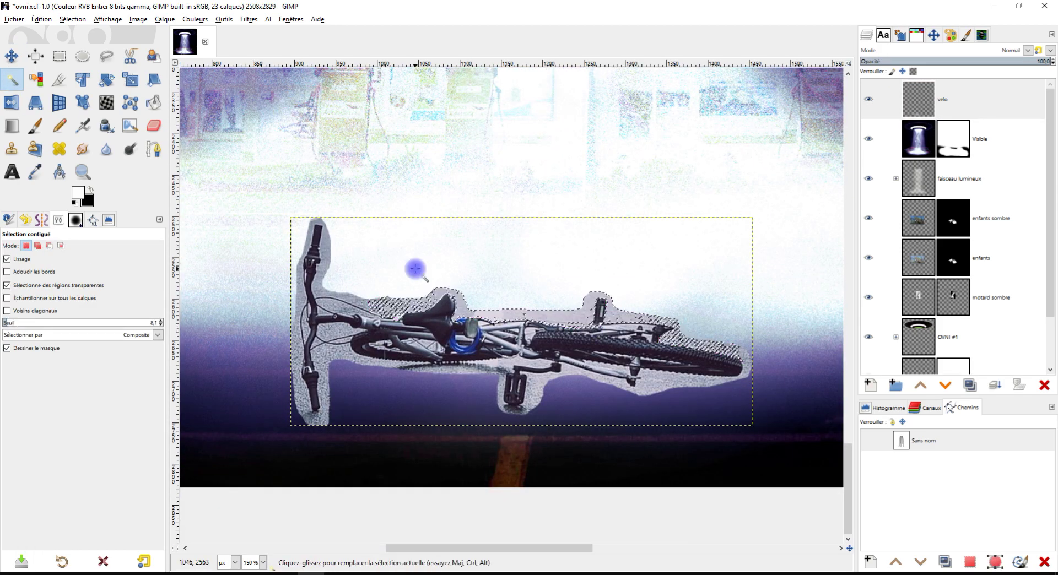
{"action": "left_click_drag", "start_coordinate": [374, 356], "coordinate": [474, 364]}
- Add a layer mask to velo and select the pale background around the bike by colour
{"action": "left_click", "coordinate": [1019, 384]}
{"action": "left_click", "coordinate": [914, 382]}
{"action": "key", "text": "p"}
{"action": "left_click", "coordinate": [91, 192]}
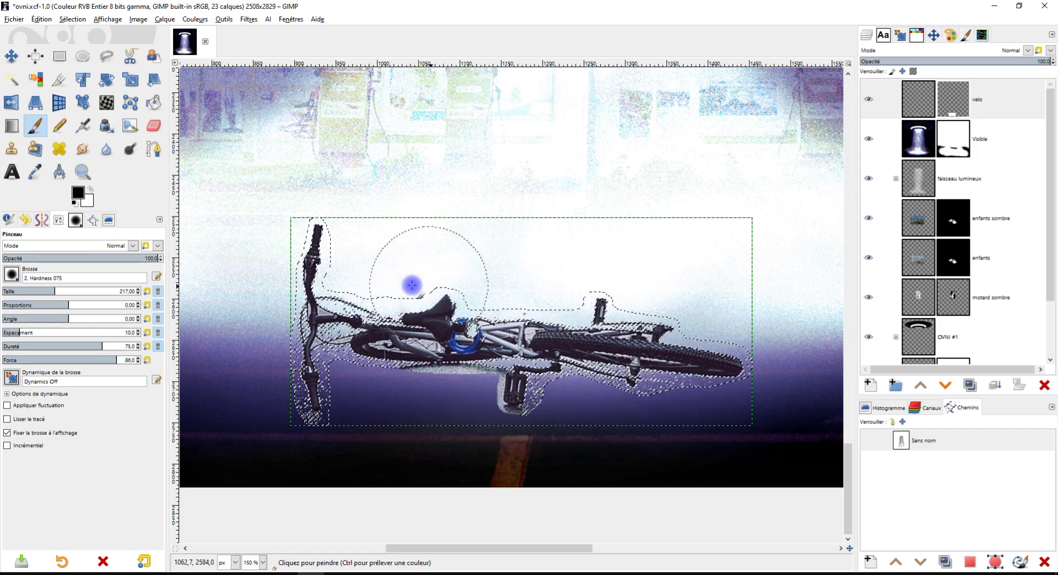
{"action": "key", "text": "u"}
{"action": "scroll", "coordinate": [489, 370], "scroll_direction": "up", "scroll_amount": 3}
{"action": "left_click_drag", "start_coordinate": [584, 432], "coordinate": [587, 432]}
- Clear the selection and pick a fully hard-edged brush for mask painting
{"action": "key", "text": "p"}
{"action": "key", "text": "x"}
{"action": "scroll", "coordinate": [587, 432], "scroll_direction": "up", "scroll_amount": 1}
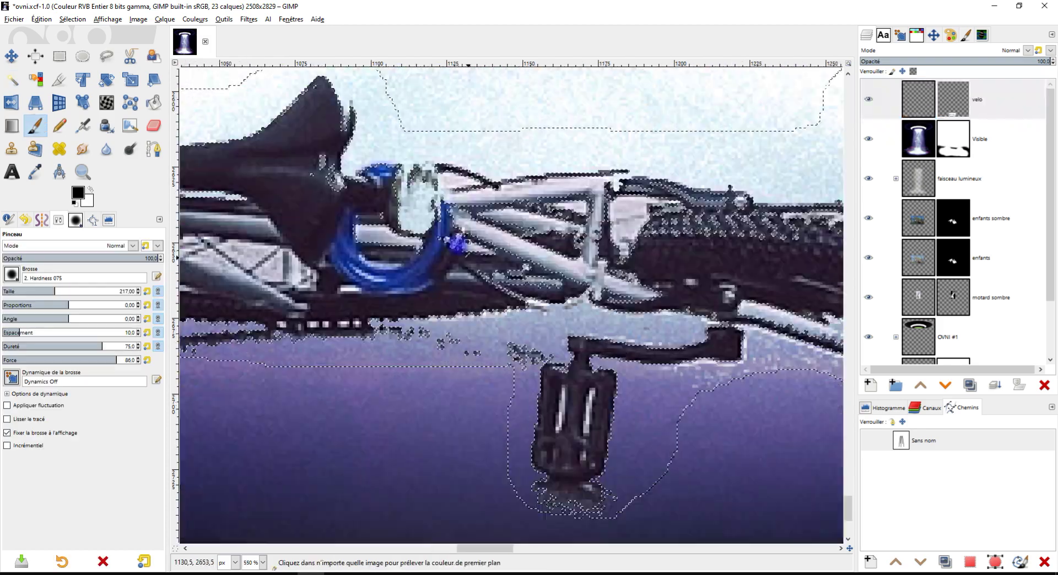
{"action": "scroll", "coordinate": [383, 210], "scroll_direction": "up", "scroll_amount": 4}
{"action": "scroll", "coordinate": [383, 209], "scroll_direction": "down", "scroll_amount": 4}
{"action": "left_click", "coordinate": [73, 18]}
{"action": "left_click", "coordinate": [77, 53]}
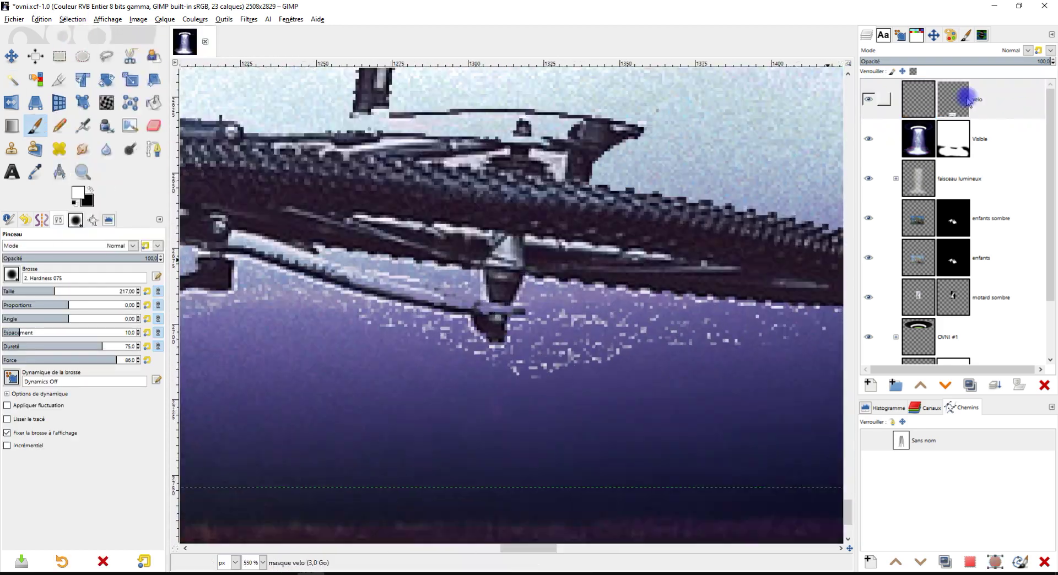
{"action": "scroll", "coordinate": [626, 296], "scroll_direction": "up", "scroll_amount": 2}
{"action": "key", "text": "x"}
{"action": "left_click", "coordinate": [11, 274]}
{"action": "left_click", "coordinate": [38, 337]}
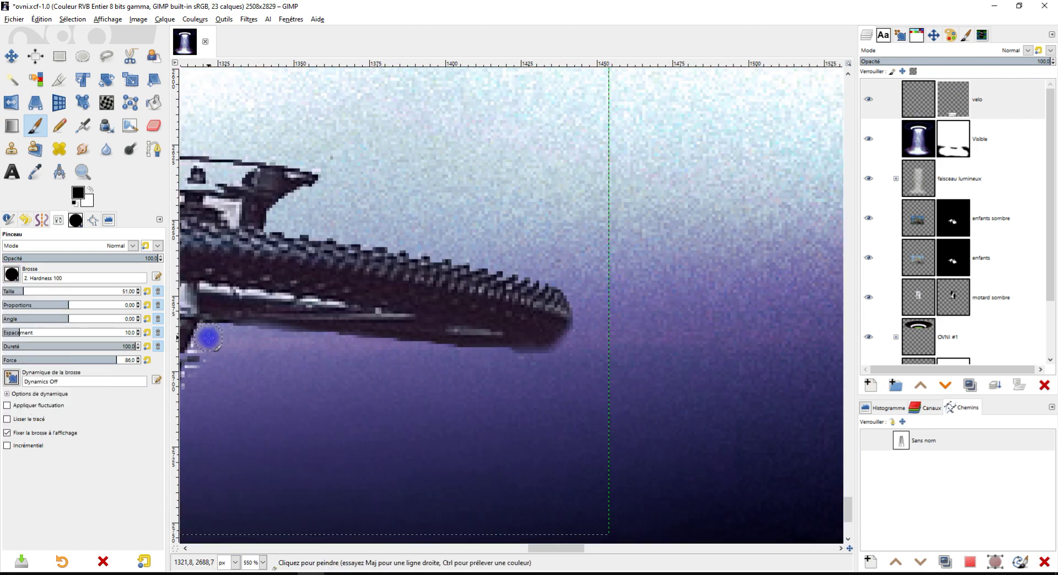
- Paint the road around the bike out of velo's mask in black with the hard brush
{"action": "scroll", "coordinate": [423, 329], "scroll_direction": "left", "scroll_amount": 5}
{"action": "scroll", "coordinate": [601, 324], "scroll_direction": "up", "scroll_amount": 3}
{"action": "scroll", "coordinate": [507, 307], "scroll_direction": "up", "scroll_amount": 2}
{"action": "key", "text": "x"}
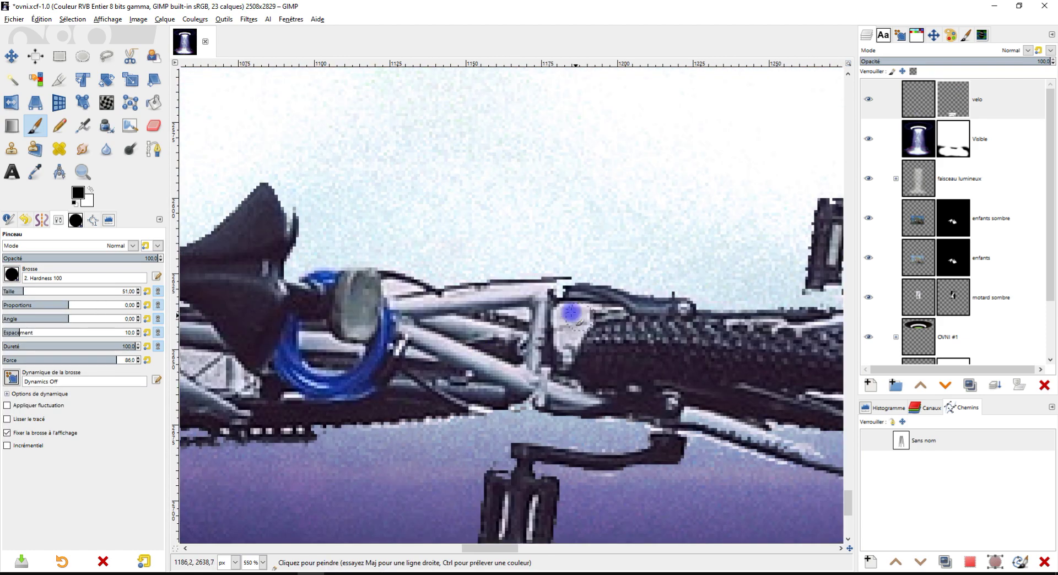
{"action": "scroll", "coordinate": [441, 358], "scroll_direction": "left", "scroll_amount": 2}
{"action": "scroll", "coordinate": [402, 452], "scroll_direction": "up", "scroll_amount": 2}
{"action": "scroll", "coordinate": [402, 452], "scroll_direction": "down", "scroll_amount": 3}
{"action": "key", "text": "ctrl+z"}
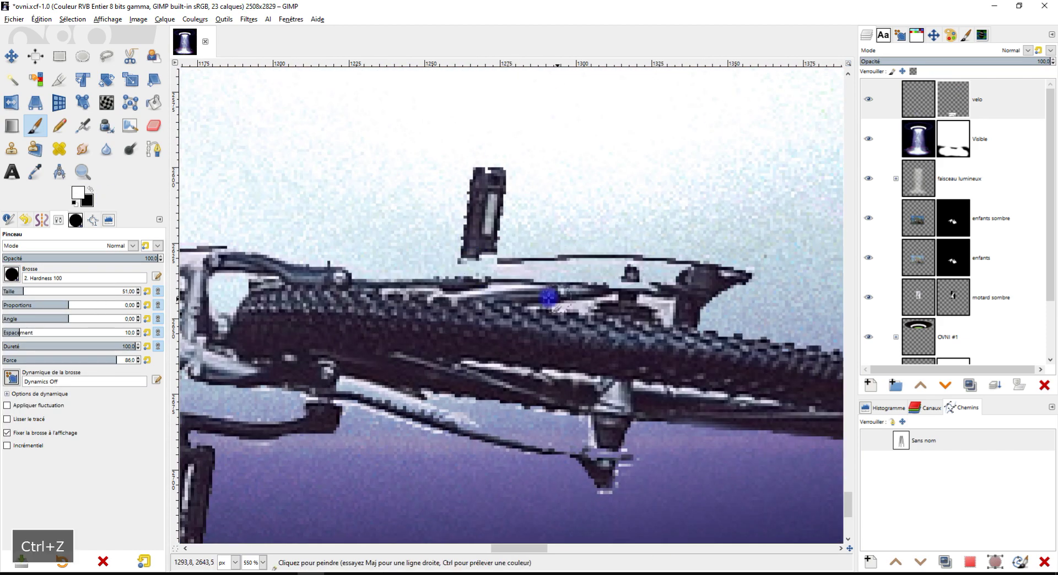
{"action": "scroll", "coordinate": [548, 298], "scroll_direction": "right", "scroll_amount": 2}
{"action": "scroll", "coordinate": [548, 438], "scroll_direction": "down", "scroll_amount": 5}
{"action": "key", "text": "x"}
{"action": "scroll", "coordinate": [405, 415], "scroll_direction": "up", "scroll_amount": 5}
{"action": "scroll", "coordinate": [390, 451], "scroll_direction": "down", "scroll_amount": 2}
{"action": "scroll", "coordinate": [408, 373], "scroll_direction": "up", "scroll_amount": 1}
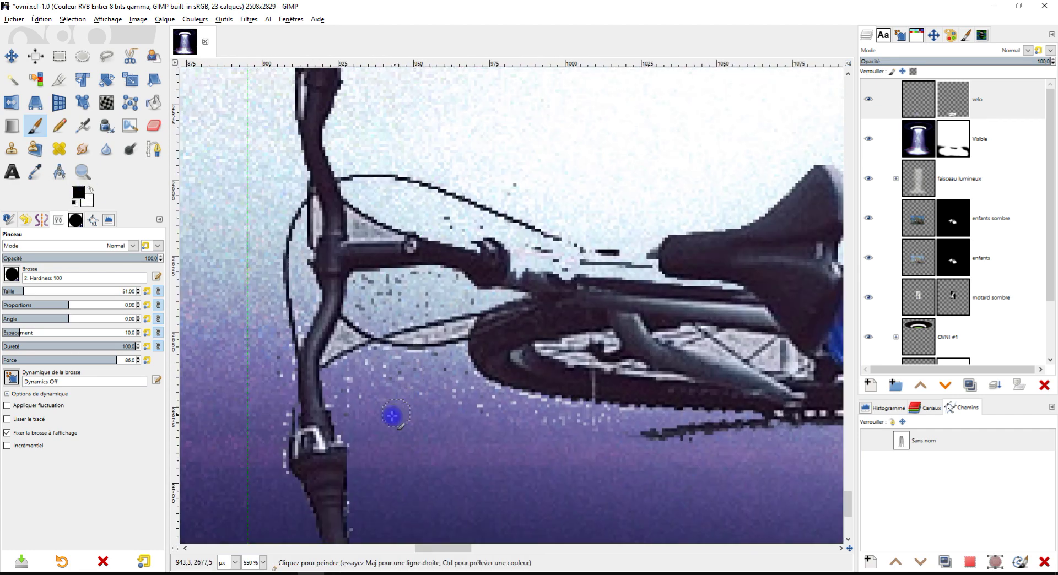
{"action": "scroll", "coordinate": [353, 342], "scroll_direction": "up", "scroll_amount": 3}
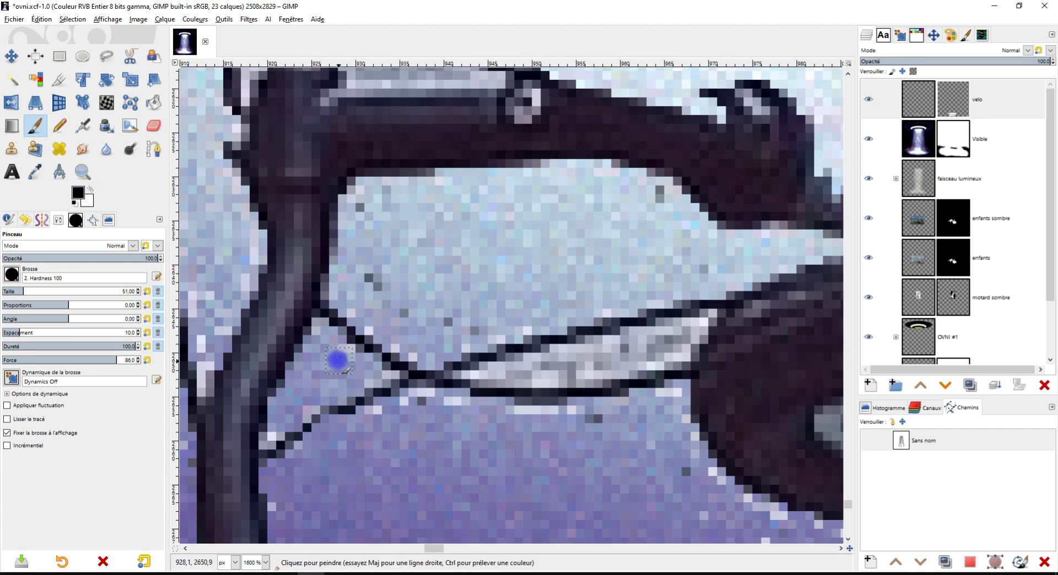
{"action": "key", "text": "x"}
{"action": "scroll", "coordinate": [413, 244], "scroll_direction": "down", "scroll_amount": 2}
{"action": "scroll", "coordinate": [220, 248], "scroll_direction": "right", "scroll_amount": 5}
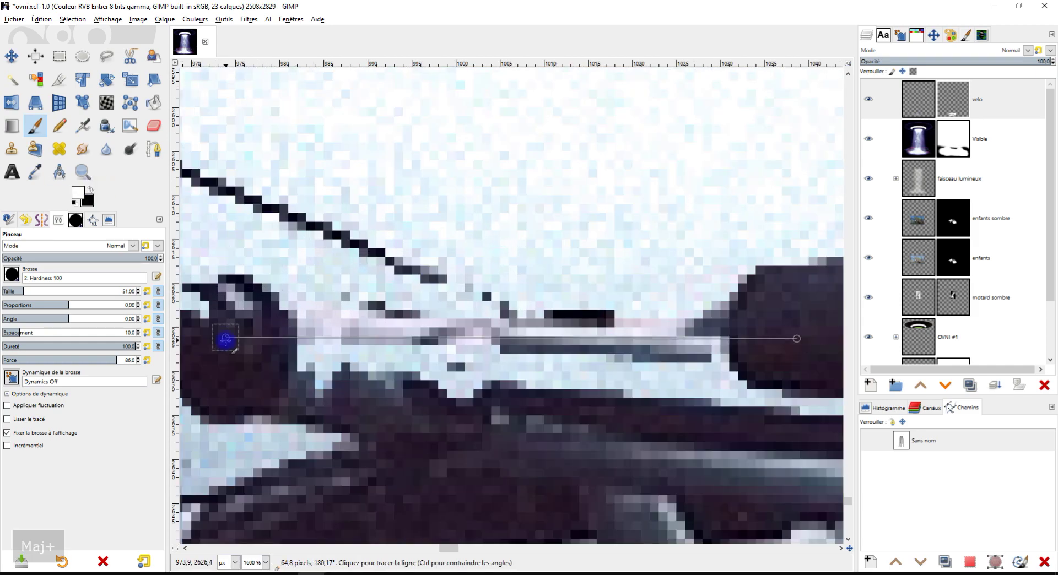
{"action": "scroll", "coordinate": [496, 358], "scroll_direction": "right", "scroll_amount": 3}
{"action": "key", "text": "x"}
{"action": "scroll", "coordinate": [468, 266], "scroll_direction": "up", "scroll_amount": 2}
{"action": "scroll", "coordinate": [453, 298], "scroll_direction": "down", "scroll_amount": 3}
{"action": "scroll", "coordinate": [614, 396], "scroll_direction": "down", "scroll_amount": 3}
{"action": "scroll", "coordinate": [553, 383], "scroll_direction": "down", "scroll_amount": 3}
{"action": "scroll", "coordinate": [637, 295], "scroll_direction": "up", "scroll_amount": 2}
- Duplicate velo, set the copy to Grain merge, and put velo above it at about 68% opacity
{"action": "left_click", "coordinate": [970, 385]}
{"action": "left_click", "coordinate": [1028, 50]}
{"action": "left_click", "coordinate": [914, 455]}
{"action": "left_click", "coordinate": [1017, 61]}
{"action": "left_click_drag", "start_coordinate": [932, 86], "coordinate": [932, 138]}
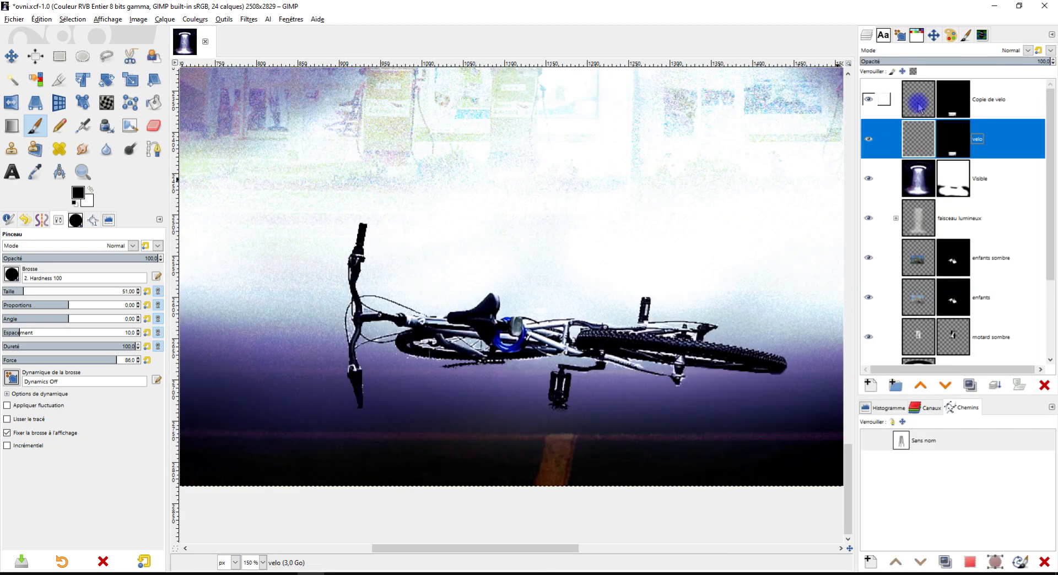
{"action": "left_click_drag", "start_coordinate": [1018, 61], "coordinate": [990, 62]}
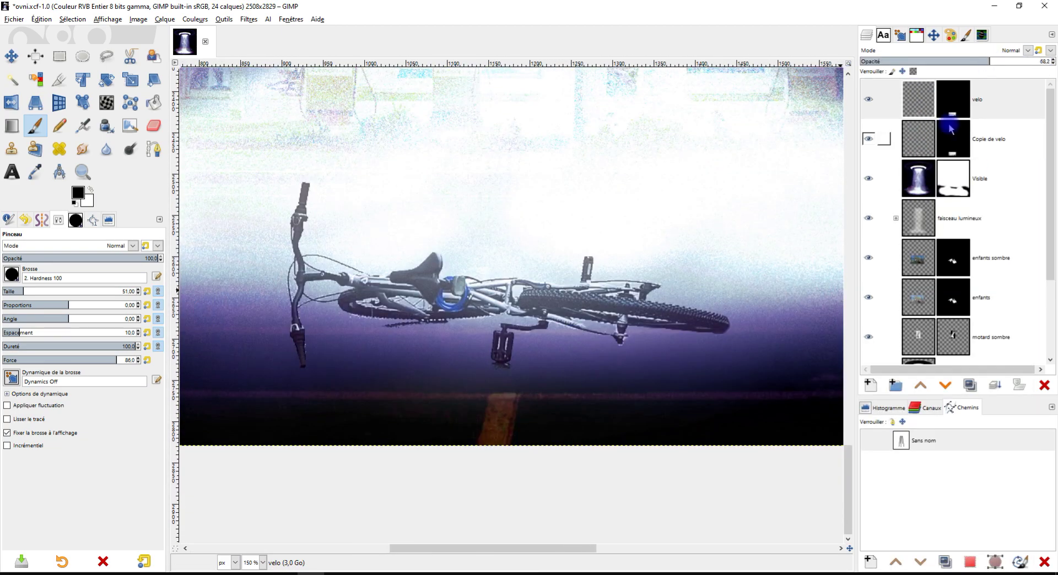
- Lower the velo layer's opacity to about half after loading and clearing its mask selection
{"action": "right_click", "coordinate": [914, 104]}
{"action": "left_click", "coordinate": [960, 358]}
{"action": "right_click", "coordinate": [915, 104]}
{"action": "left_click", "coordinate": [949, 348]}
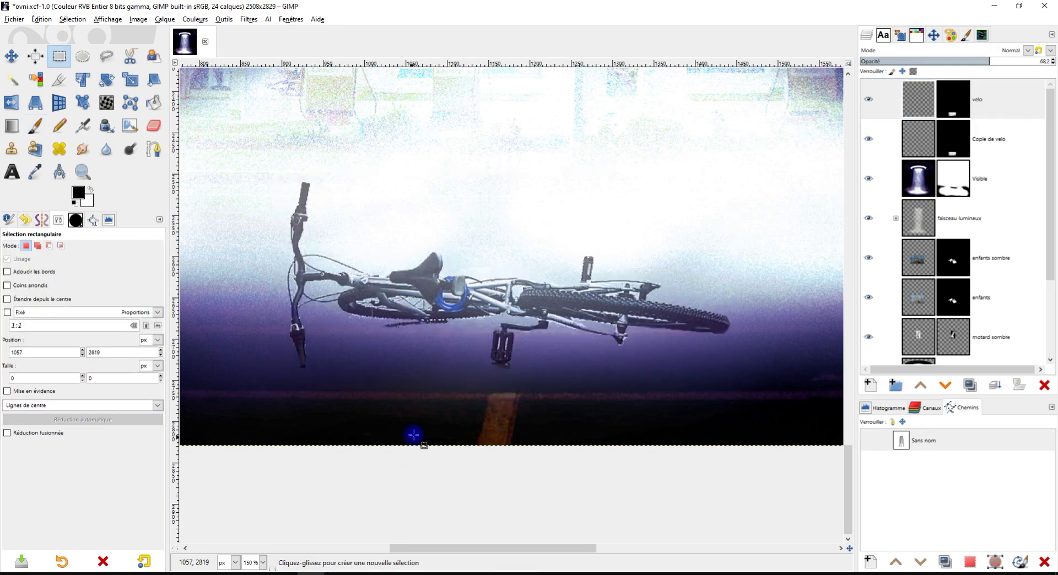
{"action": "left_click", "coordinate": [917, 178]}
{"action": "key", "text": "1"}
{"action": "key", "text": "m"}
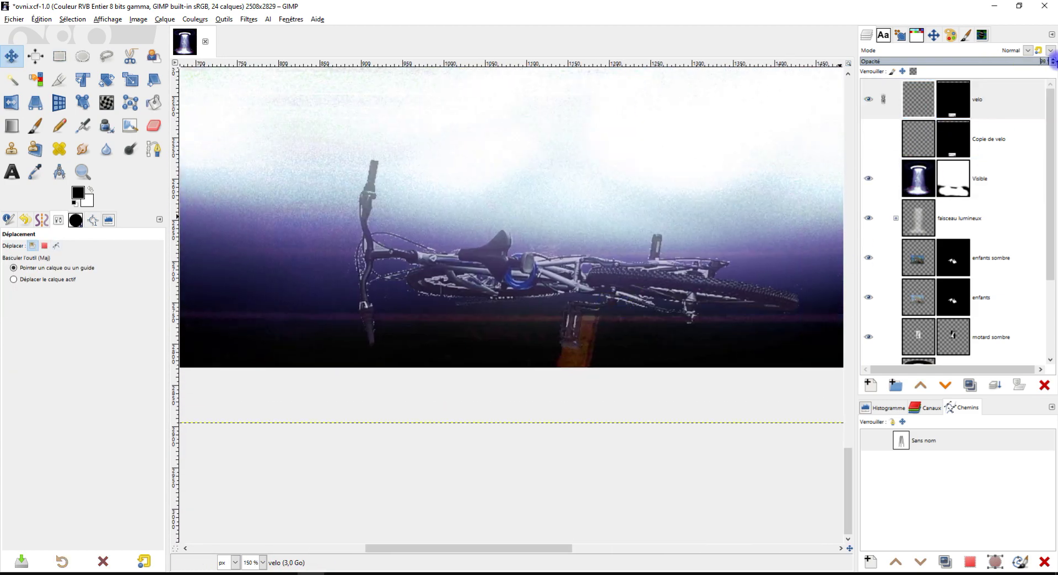
{"action": "left_click", "coordinate": [1041, 175]}
{"action": "key", "text": "Down"}
{"action": "left_click", "coordinate": [961, 101]}
{"action": "left_click", "coordinate": [953, 60]}
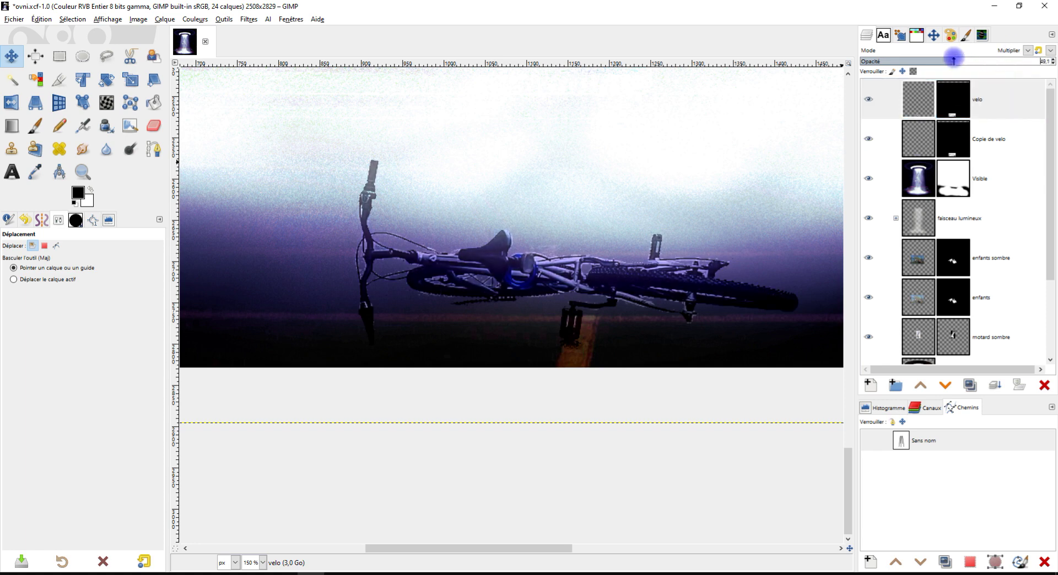
{"action": "left_click", "coordinate": [958, 182]}
- Add an 'ombre vélo' layer, smudge and blur a bike shadow, opacity 78.3
{"action": "key", "text": "ctrl+shift+n"}
{"action": "key", "text": "Return"}
{"action": "key", "text": "p"}
{"action": "key", "text": "s"}
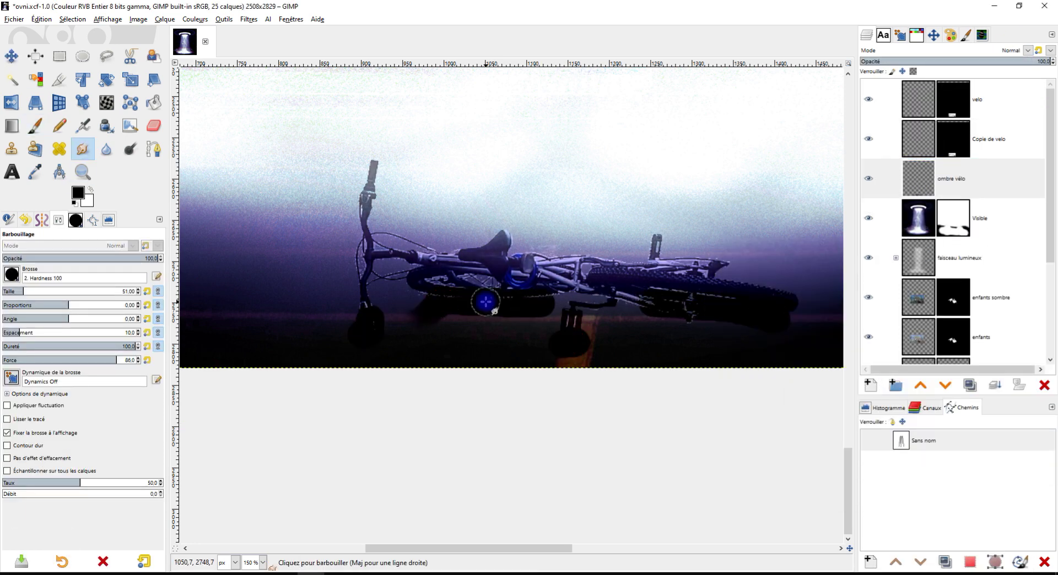
{"action": "left_click", "coordinate": [248, 19]}
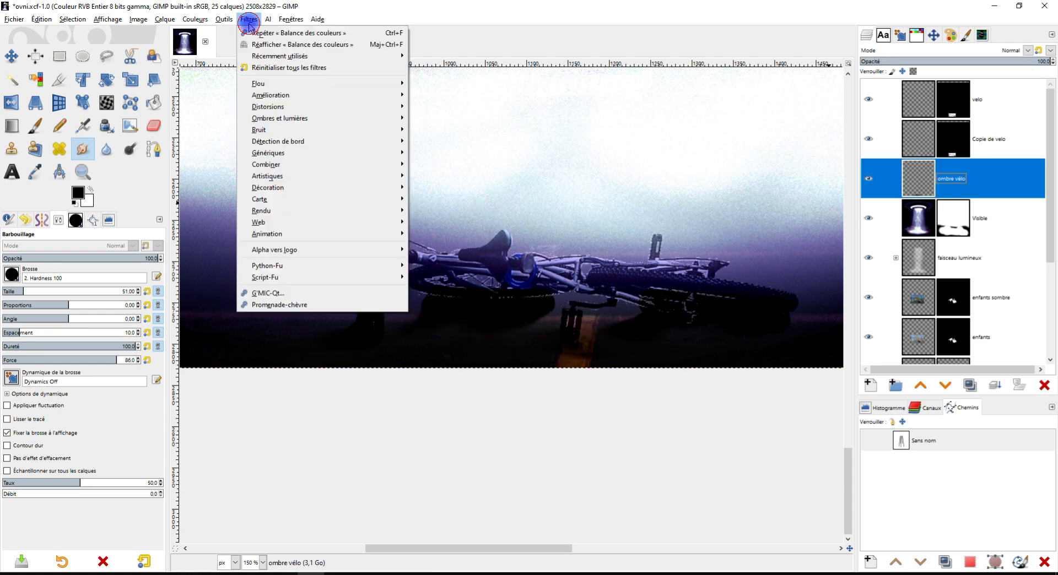
{"action": "left_click", "coordinate": [286, 48]}
{"action": "left_click", "coordinate": [152, 227]}
{"action": "left_click", "coordinate": [1012, 61]}
{"action": "left_click", "coordinate": [105, 147]}
{"action": "key", "text": "s"}
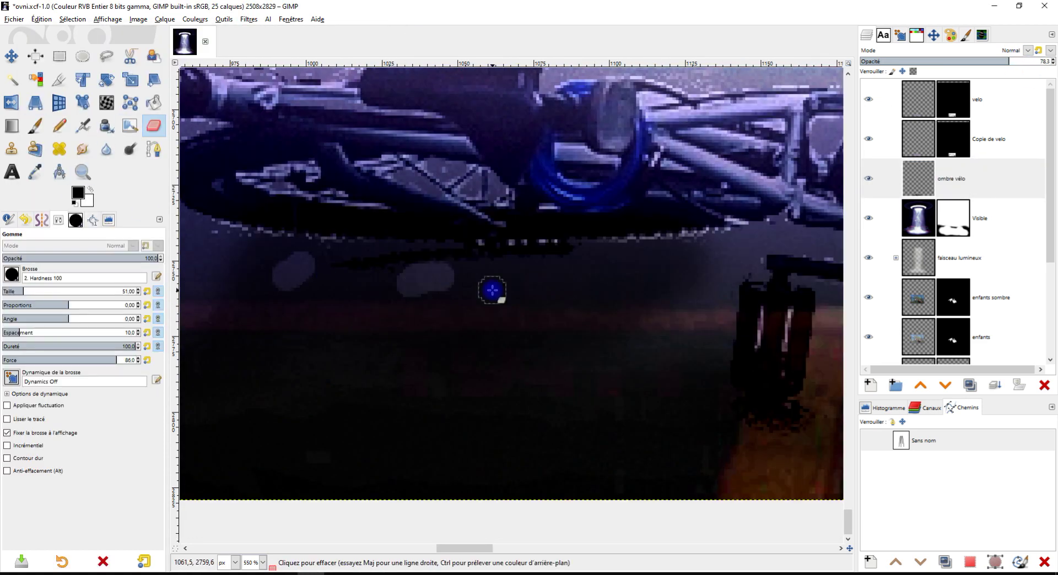
{"action": "key", "text": "2"}
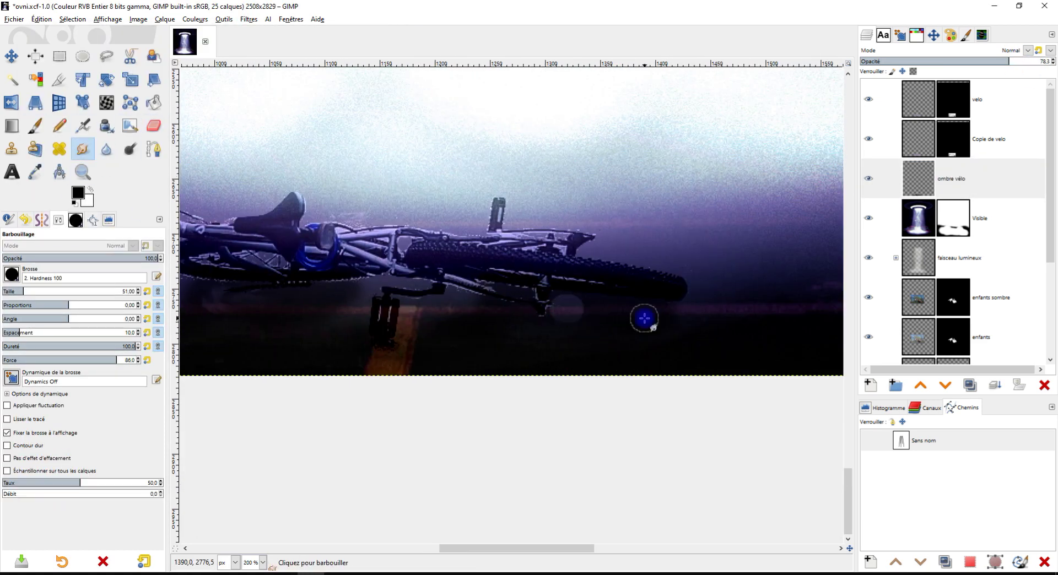
{"action": "key", "text": "3"}
- Select the outline of the Copie de velo bike and zoom in on its frame
{"action": "right_click", "coordinate": [953, 139]}
{"action": "left_click", "coordinate": [906, 428]}
{"action": "key", "text": "4"}
{"action": "key", "text": "p"}
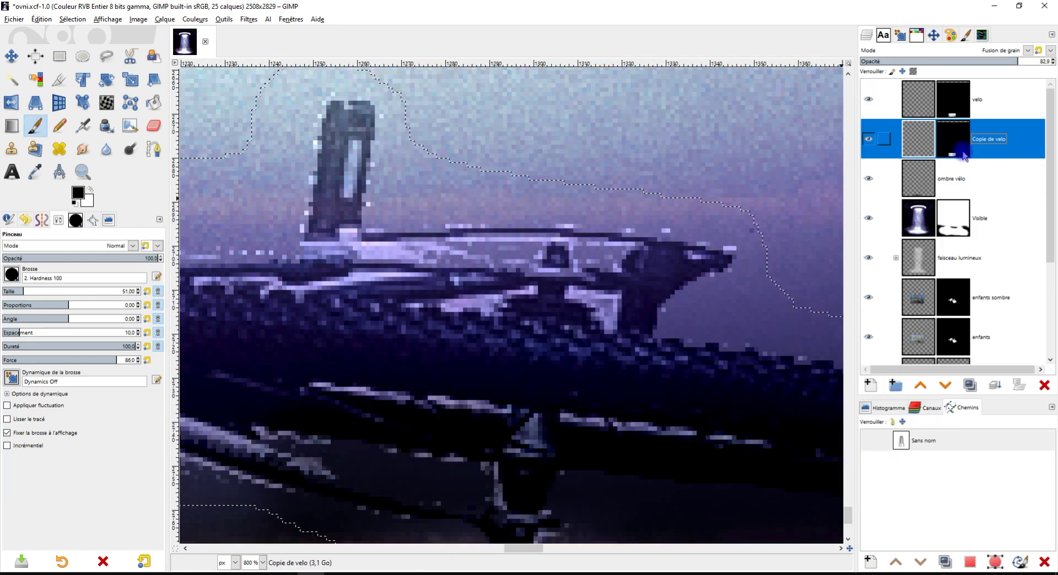
{"action": "scroll", "coordinate": [287, 244], "scroll_direction": "down", "scroll_amount": 4}
{"action": "scroll", "coordinate": [413, 229], "scroll_direction": "up", "scroll_amount": 3}
{"action": "scroll", "coordinate": [429, 273], "scroll_direction": "up", "scroll_amount": 1}
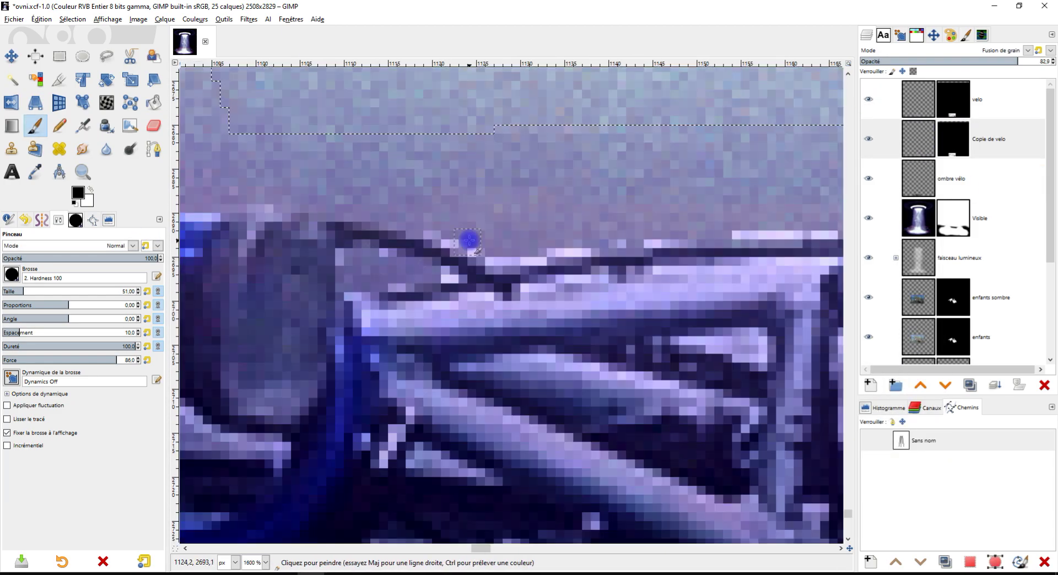
{"action": "scroll", "coordinate": [449, 308], "scroll_direction": "down", "scroll_amount": 1}
{"action": "scroll", "coordinate": [450, 308], "scroll_direction": "up", "scroll_amount": 1}
{"action": "scroll", "coordinate": [619, 262], "scroll_direction": "up", "scroll_amount": 1}
{"action": "scroll", "coordinate": [217, 255], "scroll_direction": "up", "scroll_amount": 1}
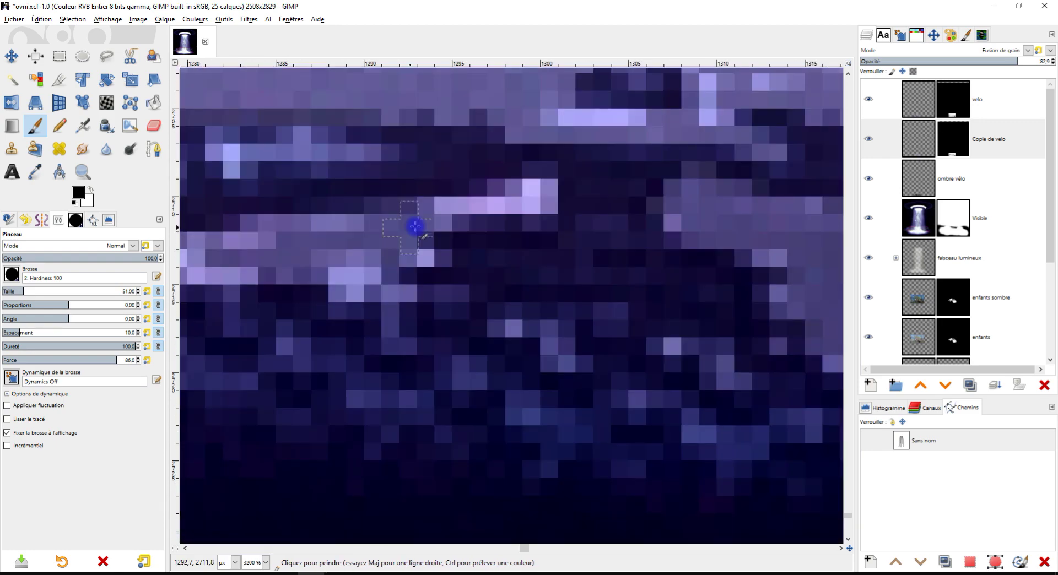
{"action": "scroll", "coordinate": [620, 331], "scroll_direction": "up", "scroll_amount": 1}
{"action": "scroll", "coordinate": [620, 331], "scroll_direction": "down", "scroll_amount": 1}
{"action": "scroll", "coordinate": [498, 125], "scroll_direction": "down", "scroll_amount": 1}
{"action": "scroll", "coordinate": [253, 181], "scroll_direction": "down", "scroll_amount": 1}
- Darken the Copie de velo bike by lowering its Curves, keeping opacity at 100
{"action": "left_click", "coordinate": [195, 19]}
{"action": "left_click", "coordinate": [208, 137]}
{"action": "mouse_move", "coordinate": [153, 134]}
{"action": "left_mouse_down"}
{"action": "mouse_move", "coordinate": [161, 158]}
{"action": "mouse_move", "coordinate": [107, 149]}
{"action": "mouse_move", "coordinate": [159, 146]}
{"action": "left_mouse_up"}
{"action": "scroll", "coordinate": [79, 72], "scroll_direction": "down", "scroll_amount": 1}
{"action": "scroll", "coordinate": [83, 73], "scroll_direction": "down", "scroll_amount": 1}
{"action": "scroll", "coordinate": [82, 73], "scroll_direction": "down", "scroll_amount": 1}
{"action": "scroll", "coordinate": [550, 330], "scroll_direction": "down", "scroll_amount": 3}
{"action": "scroll", "coordinate": [633, 349], "scroll_direction": "down", "scroll_amount": 1}
{"action": "key", "text": "Return"}
{"action": "scroll", "coordinate": [661, 331], "scroll_direction": "down", "scroll_amount": 1}
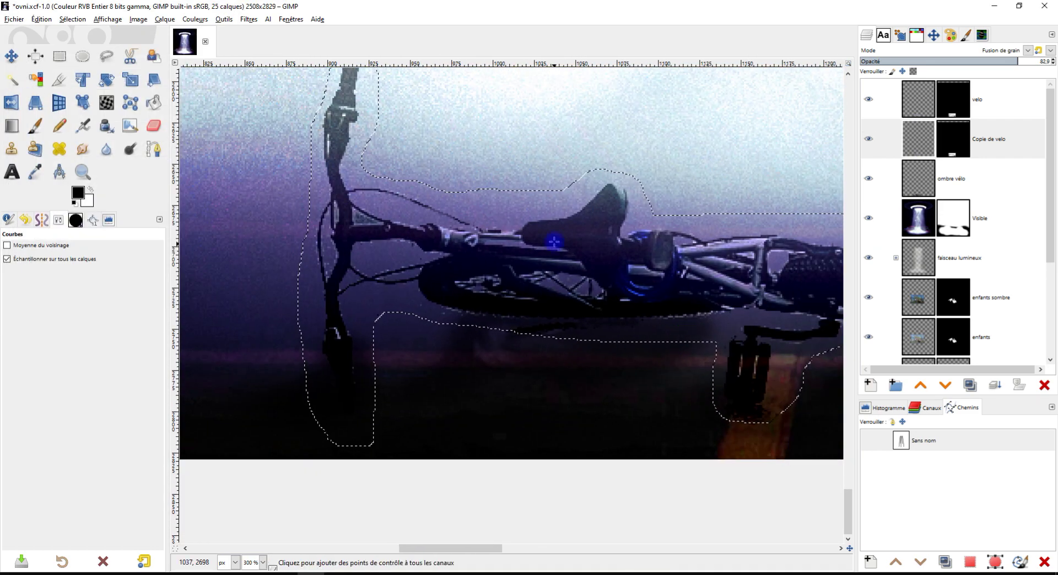
{"action": "scroll", "coordinate": [690, 305], "scroll_direction": "down", "scroll_amount": 1}
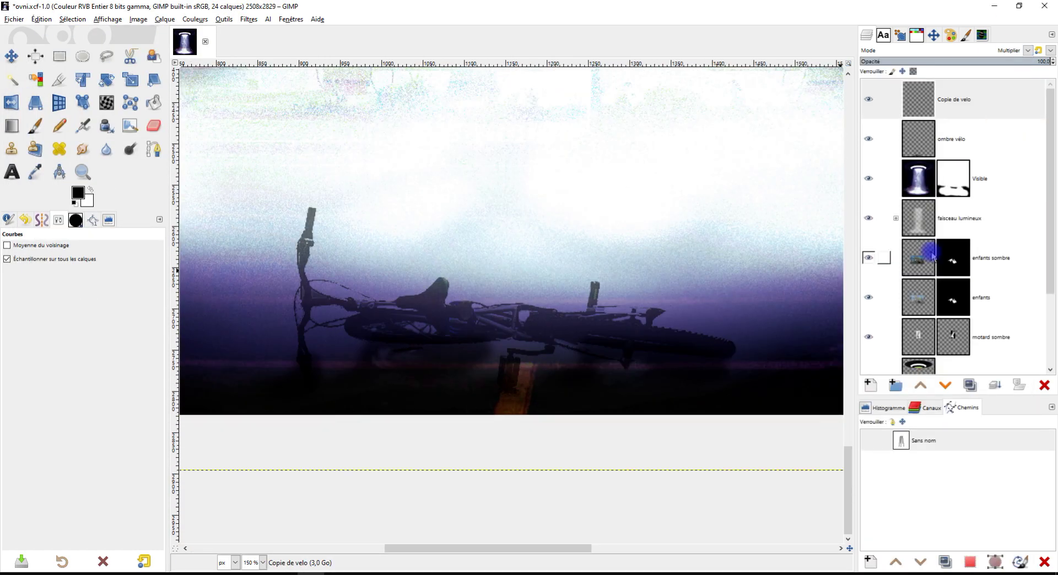
{"action": "key", "text": "Up"}
{"action": "key", "text": "Down"}
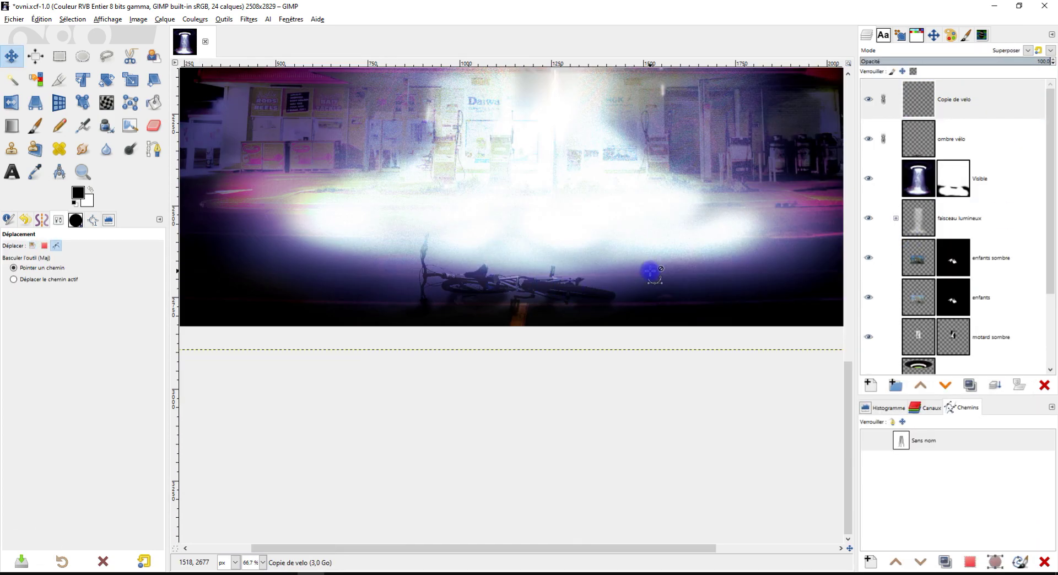
- Zoom out to review the whole composition and save ovni.xcf
{"action": "key", "text": "minus"}
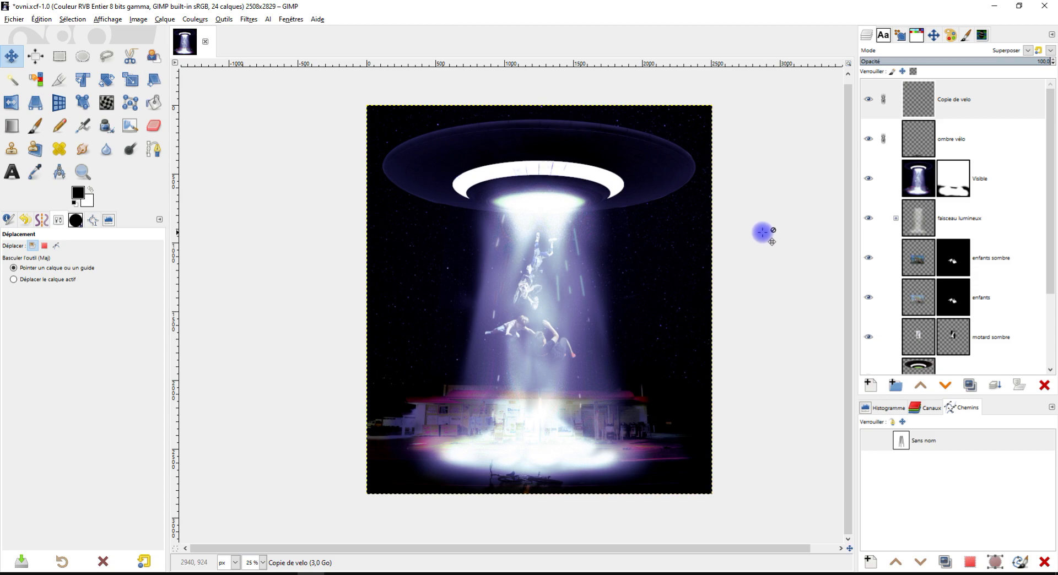
{"action": "scroll", "coordinate": [469, 298], "scroll_direction": "up", "scroll_amount": 5}
{"action": "scroll", "coordinate": [503, 358], "scroll_direction": "up", "scroll_amount": 4}
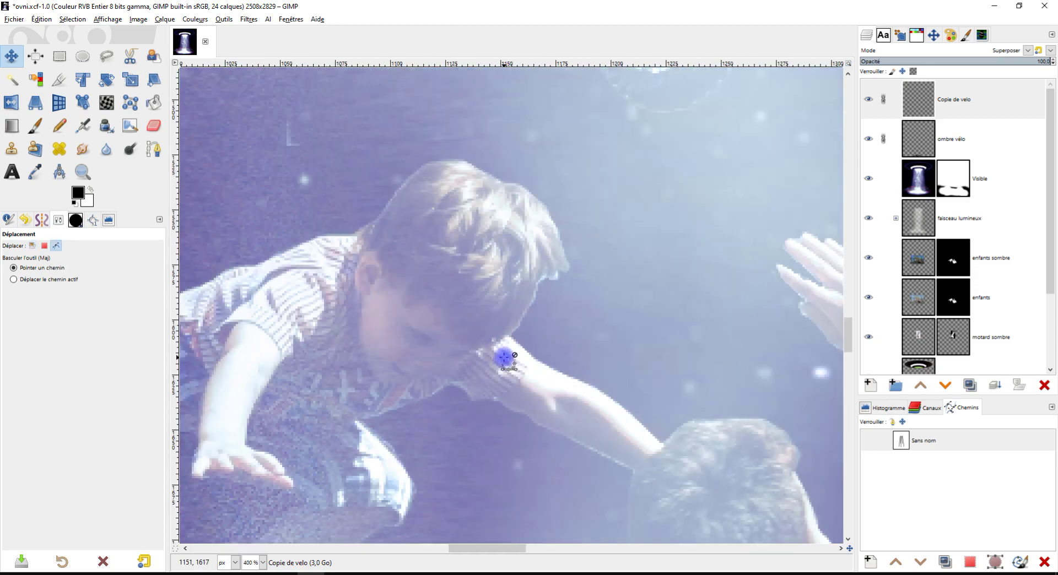
{"action": "scroll", "coordinate": [531, 389], "scroll_direction": "down", "scroll_amount": 6}
{"action": "scroll", "coordinate": [580, 364], "scroll_direction": "up", "scroll_amount": 2}
{"action": "scroll", "coordinate": [580, 364], "scroll_direction": "down", "scroll_amount": 5}
{"action": "key", "text": "ctrl+s"}
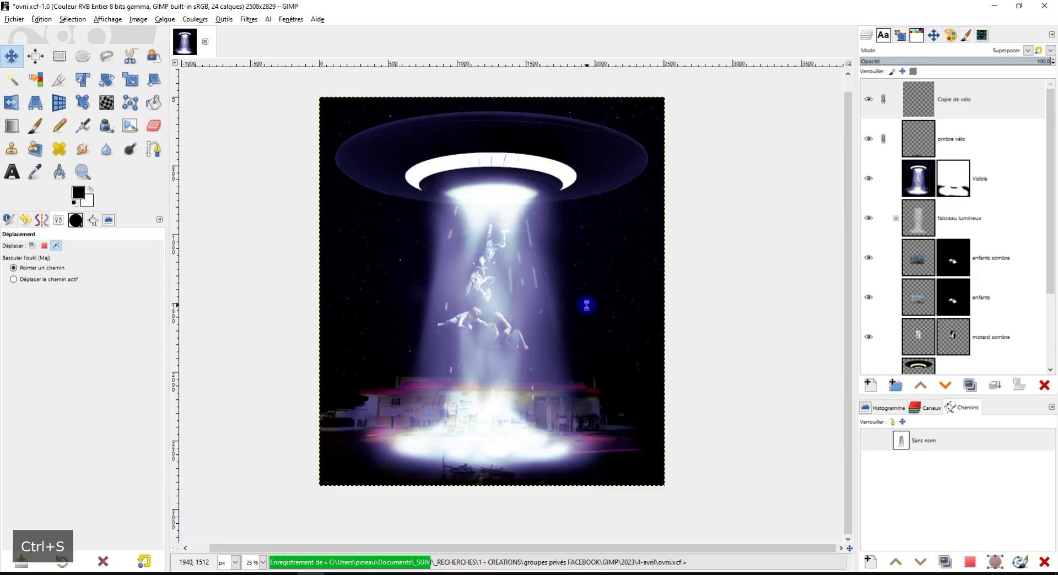
{"action": "scroll", "coordinate": [586, 304], "scroll_direction": "up", "scroll_amount": 3}
{"action": "key", "text": "e"}
{"action": "scroll", "coordinate": [339, 233], "scroll_direction": "down", "scroll_amount": 1}
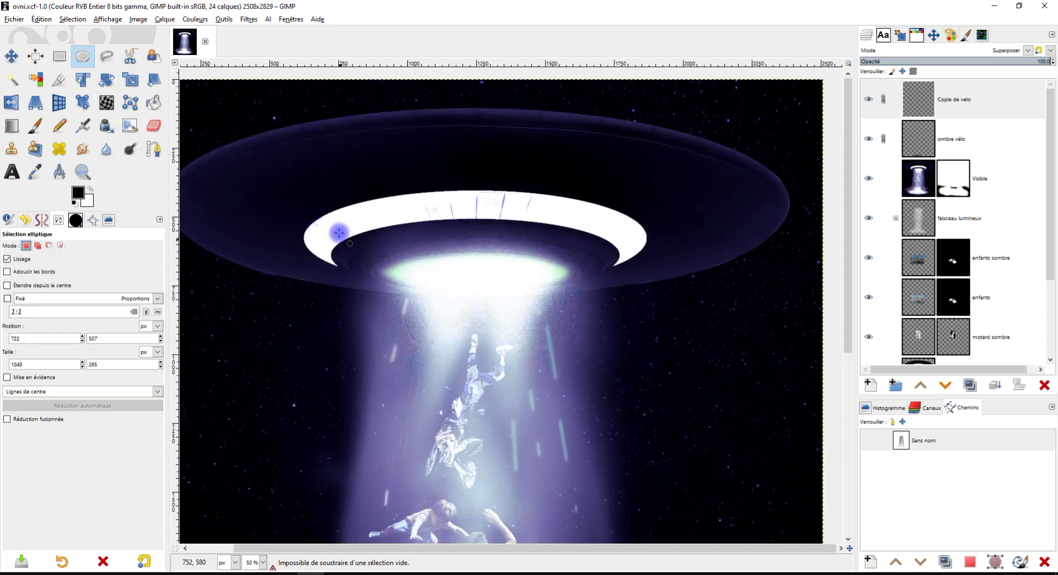
- Draw an ellipse over the saucer and stretch it to the rim's left, top, bottom and right edges
{"action": "left_click_drag", "start_coordinate": [259, 139], "coordinate": [778, 282]}
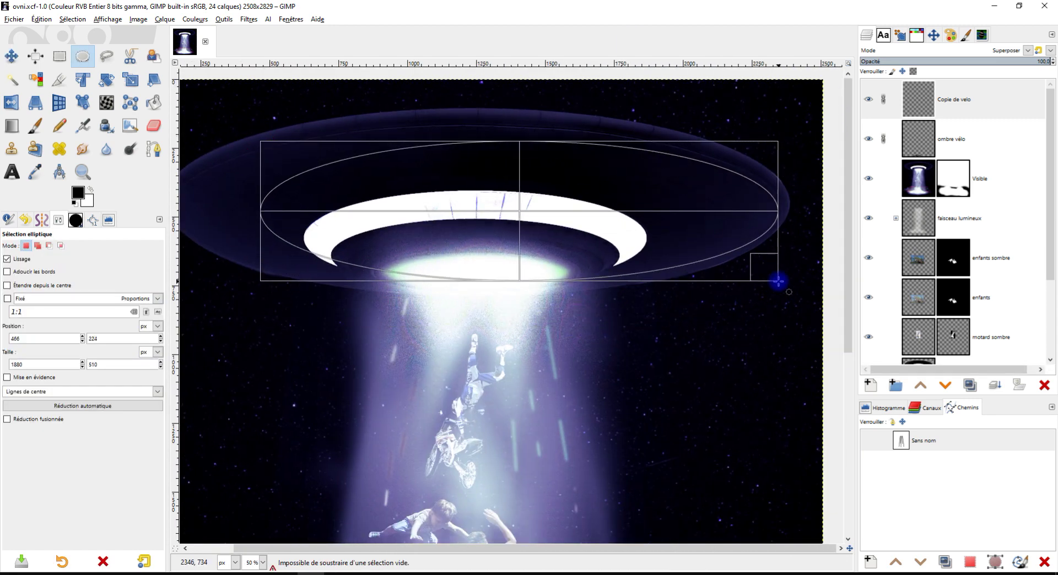
{"action": "scroll", "coordinate": [376, 258], "scroll_direction": "up", "scroll_amount": 2}
{"action": "scroll", "coordinate": [376, 259], "scroll_direction": "left", "scroll_amount": 2}
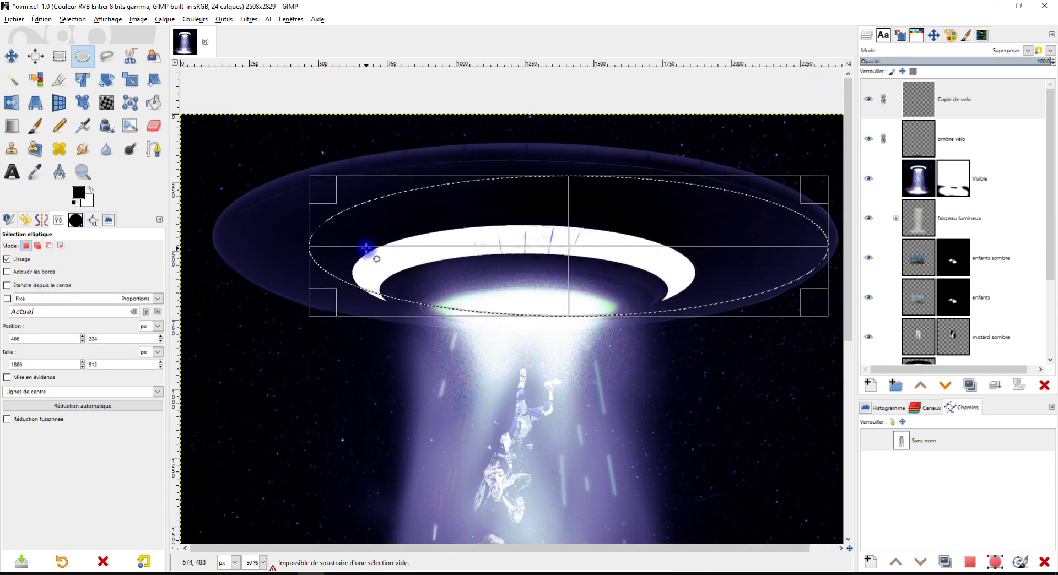
{"action": "left_click_drag", "start_coordinate": [320, 248], "coordinate": [226, 239]}
{"action": "left_click_drag", "start_coordinate": [530, 188], "coordinate": [532, 173]}
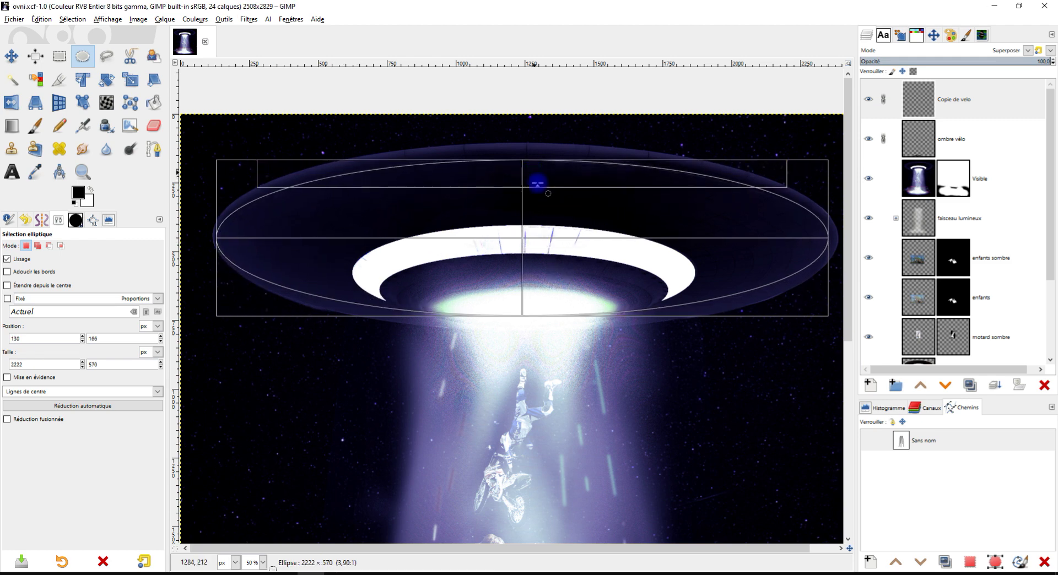
{"action": "left_click_drag", "start_coordinate": [565, 319], "coordinate": [565, 325]}
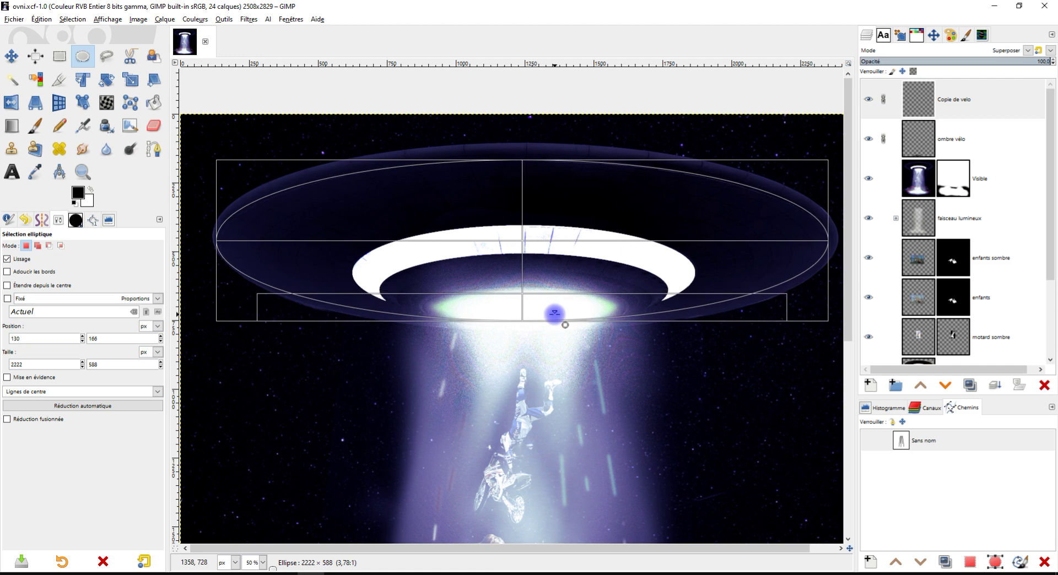
{"action": "scroll", "coordinate": [730, 264], "scroll_direction": "right", "scroll_amount": 5}
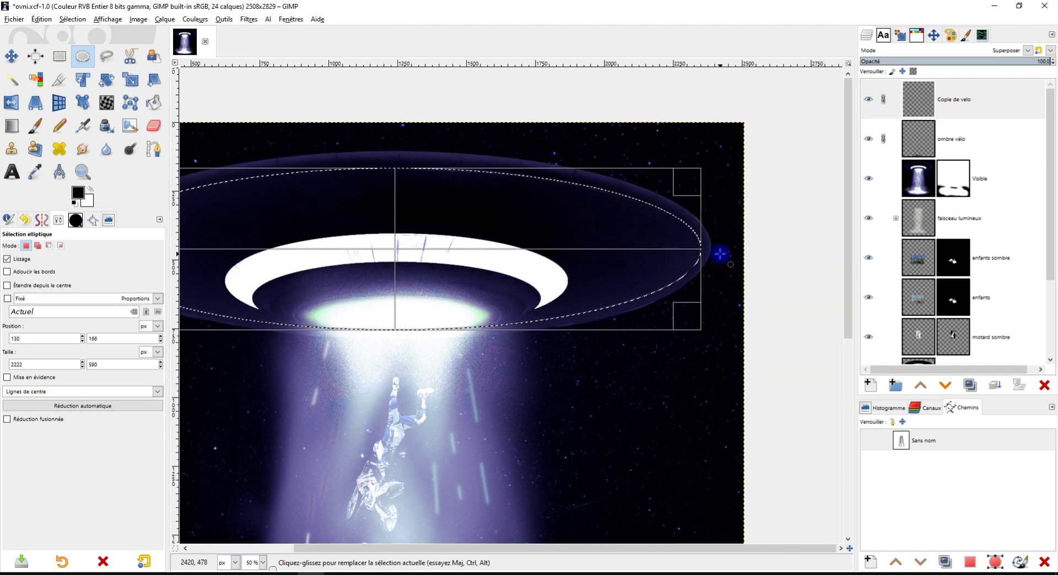
{"action": "left_click_drag", "start_coordinate": [694, 251], "coordinate": [701, 254]}
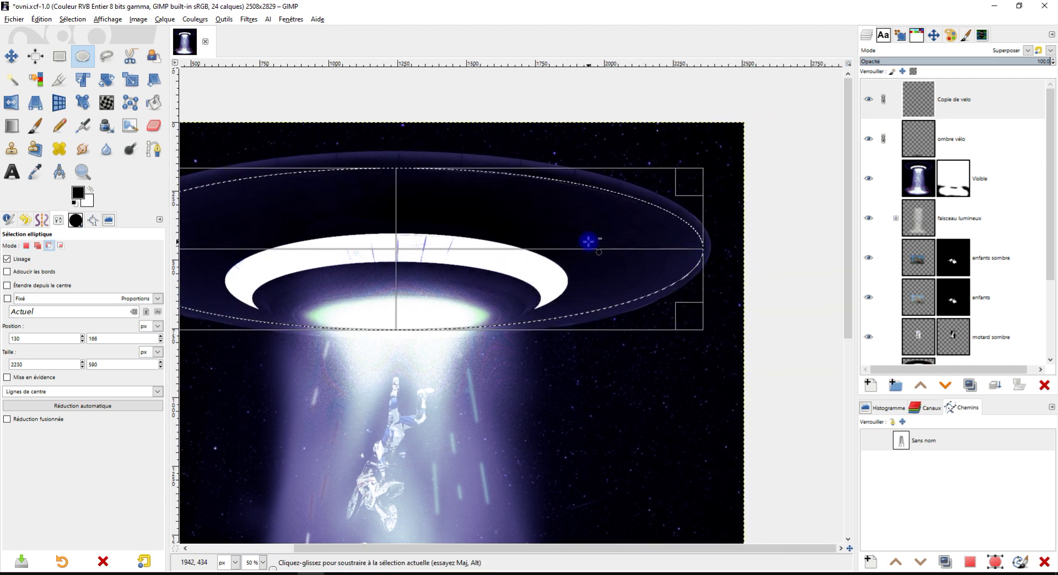
- Fine-tune the ellipse's left and top edges, then start a new layer above Copie de velo
{"action": "scroll", "coordinate": [600, 243], "scroll_direction": "down", "scroll_amount": 3, "text": "ctrl"}
{"action": "scroll", "coordinate": [371, 236], "scroll_direction": "up", "scroll_amount": 4, "text": "ctrl"}
{"action": "left_click_drag", "start_coordinate": [329, 261], "coordinate": [348, 257]}
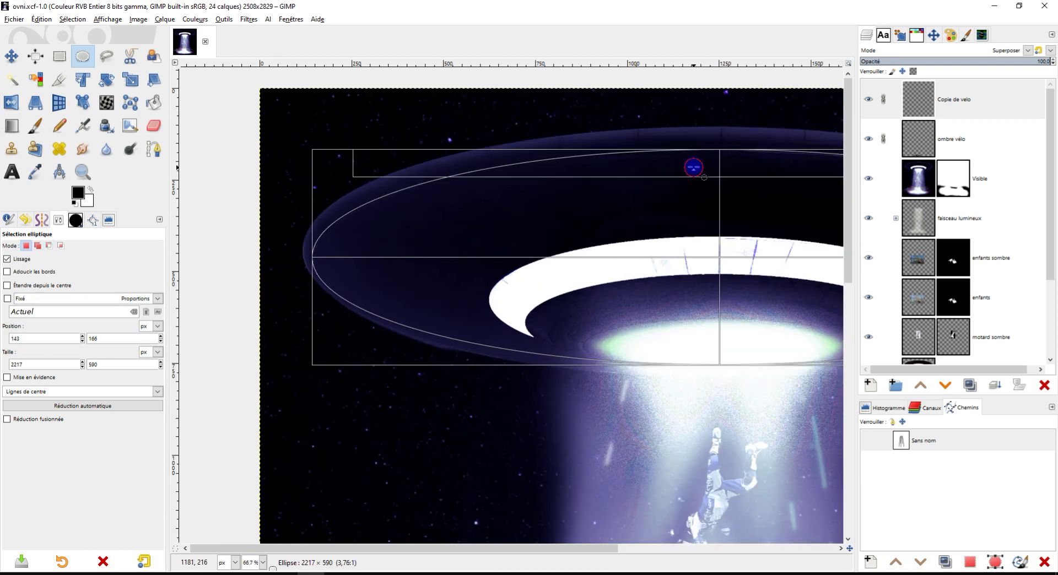
{"action": "left_click_drag", "start_coordinate": [693, 168], "coordinate": [694, 163]}
{"action": "scroll", "coordinate": [693, 163], "scroll_direction": "down", "scroll_amount": 2}
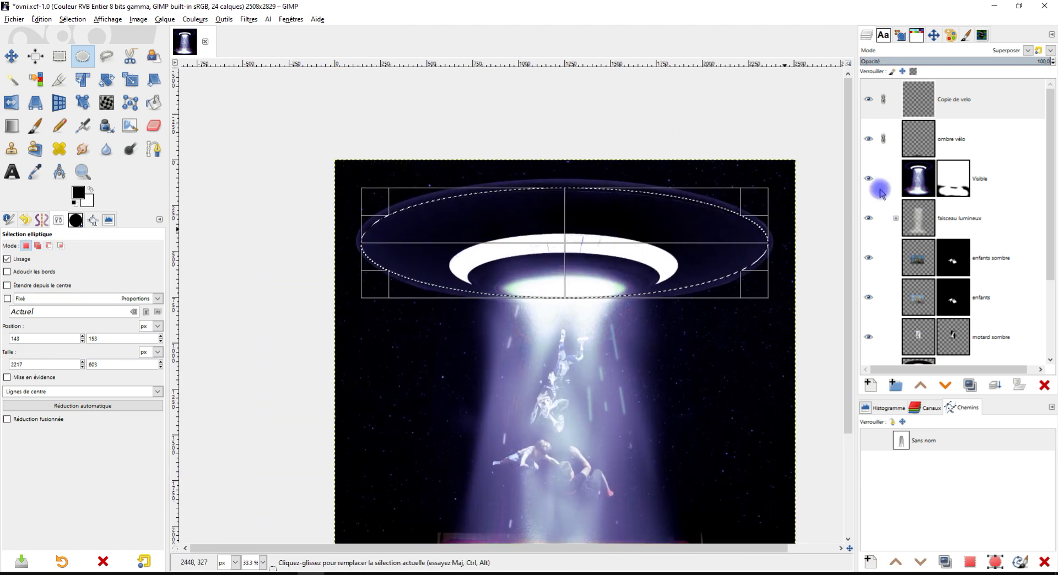
{"action": "left_click", "coordinate": [924, 105]}
{"action": "left_click", "coordinate": [873, 389]}
{"action": "type", "text": "ligne"}
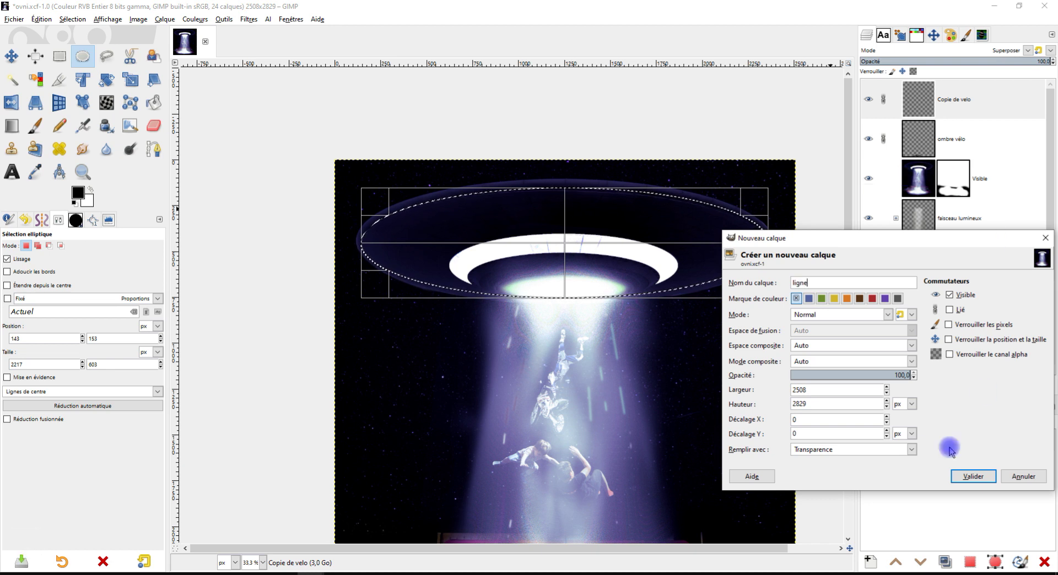
- Create the ligne layer and stroke the rim selection with the default stroke settings
{"action": "left_click", "coordinate": [973, 476]}
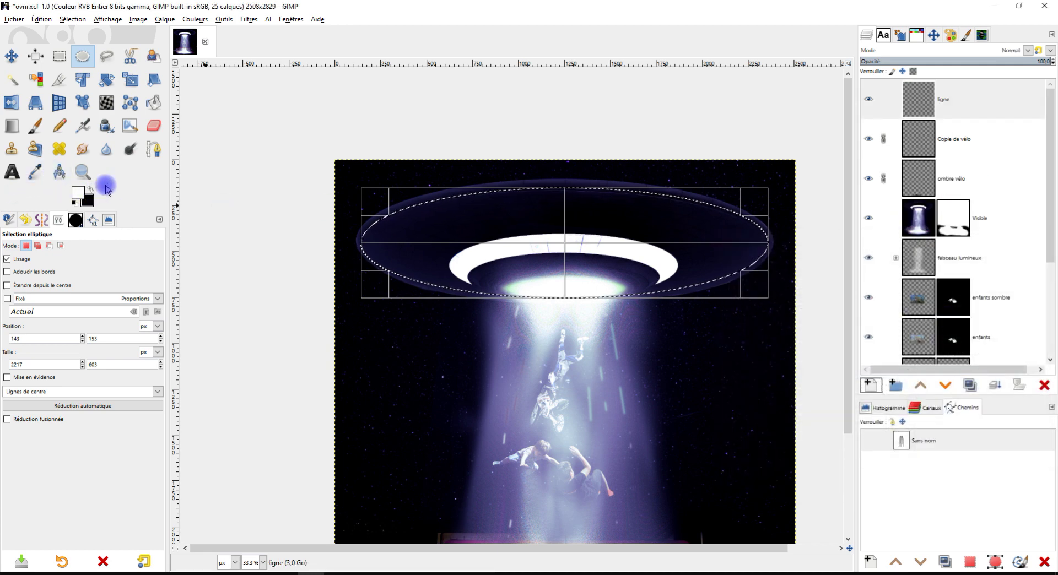
{"action": "left_click", "coordinate": [930, 102]}
{"action": "scroll", "coordinate": [553, 131], "scroll_direction": "up", "scroll_amount": 2}
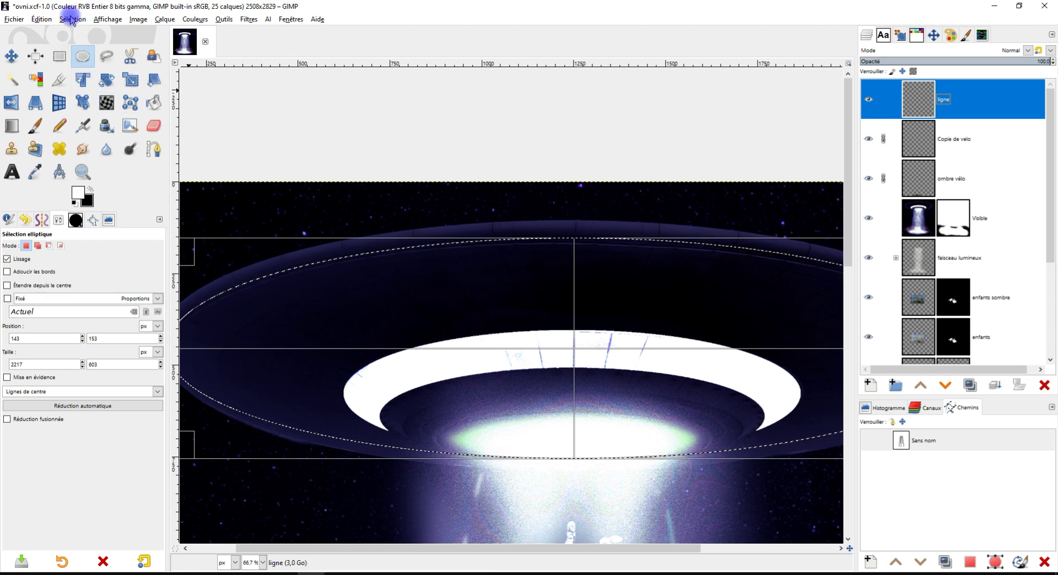
{"action": "left_click", "coordinate": [41, 19]}
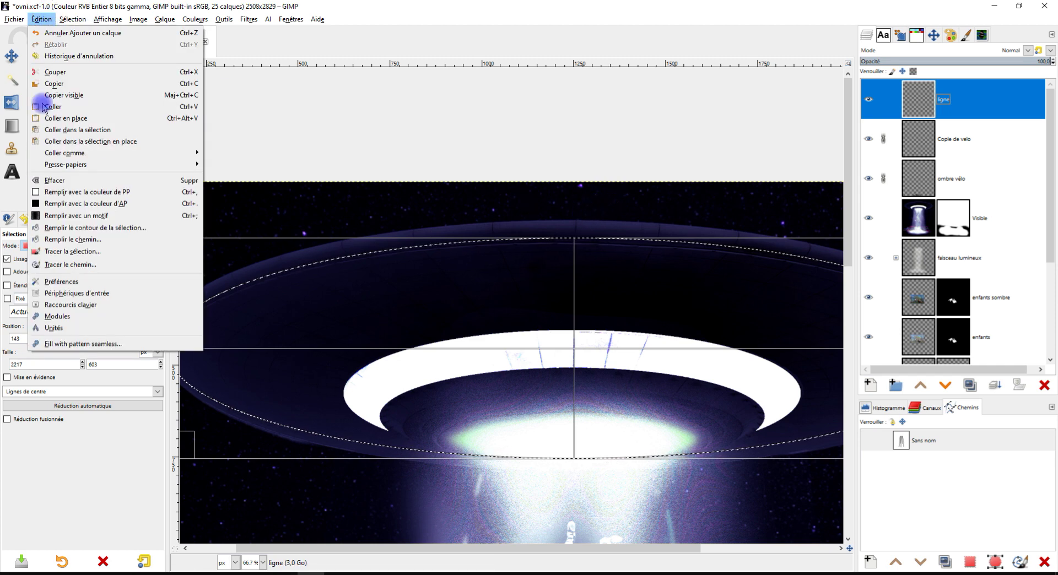
{"action": "left_click", "coordinate": [90, 252]}
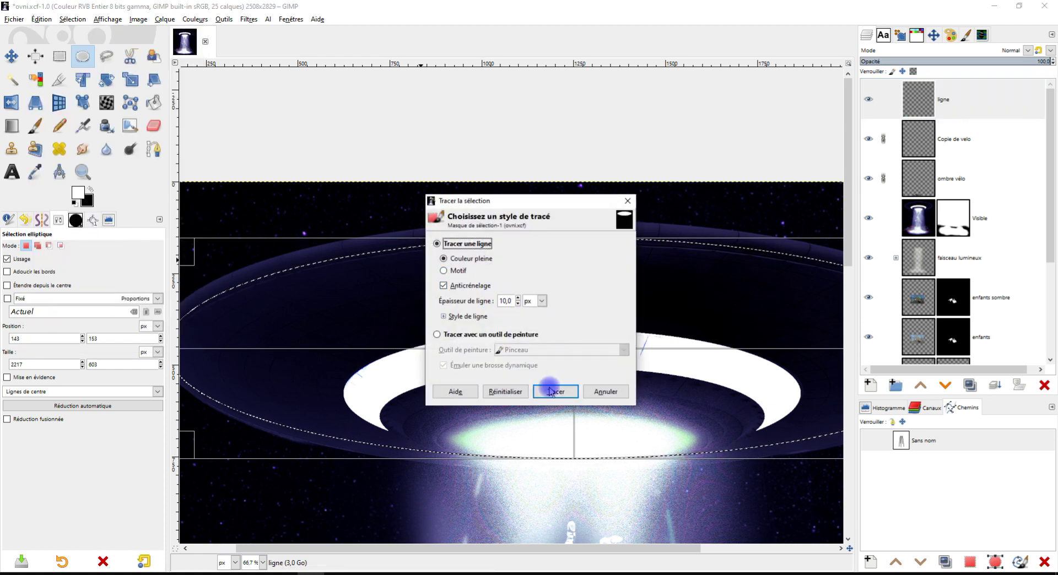
{"action": "key", "text": "Return"}
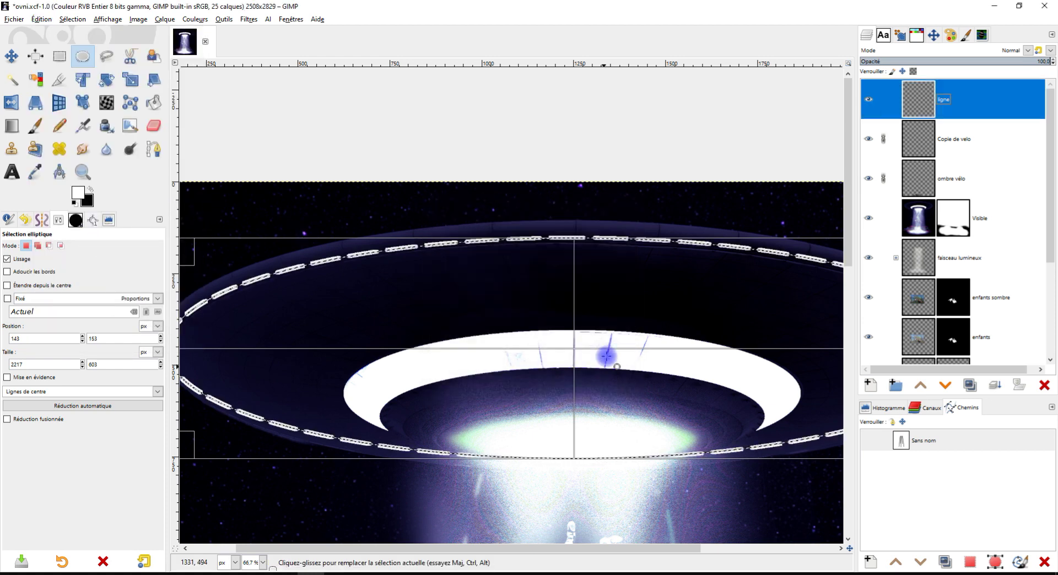
- Re-stroke the rim selection as a solid 10 px Ligne instead of dashes
{"action": "left_click", "coordinate": [42, 20]}
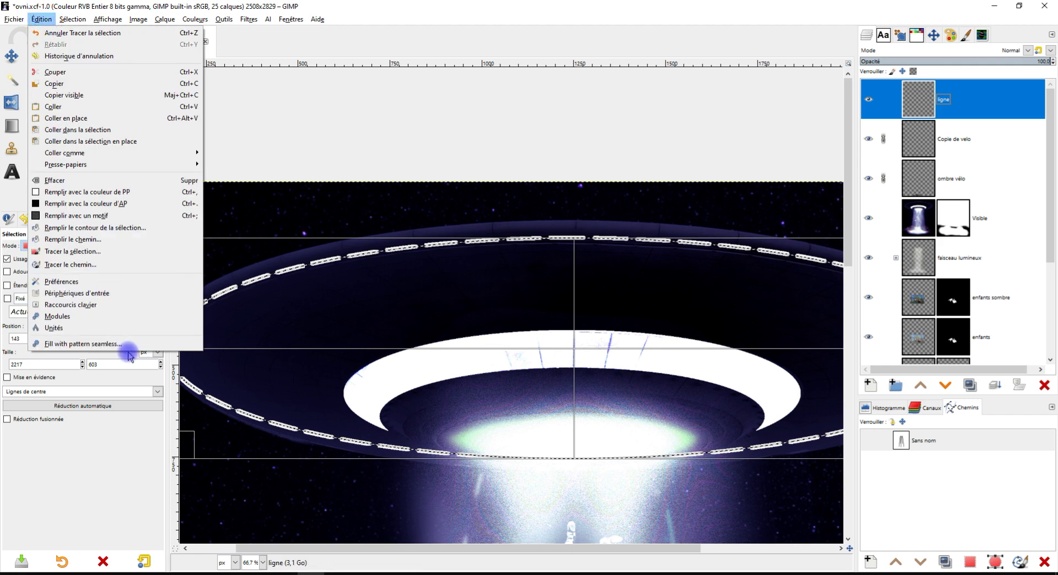
{"action": "left_click", "coordinate": [135, 249]}
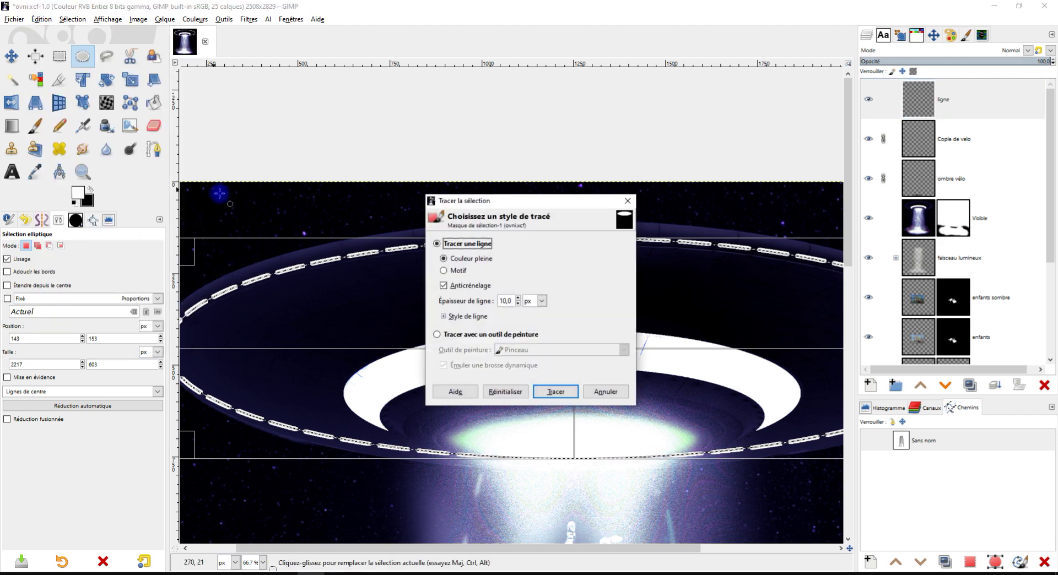
{"action": "left_click", "coordinate": [467, 317]}
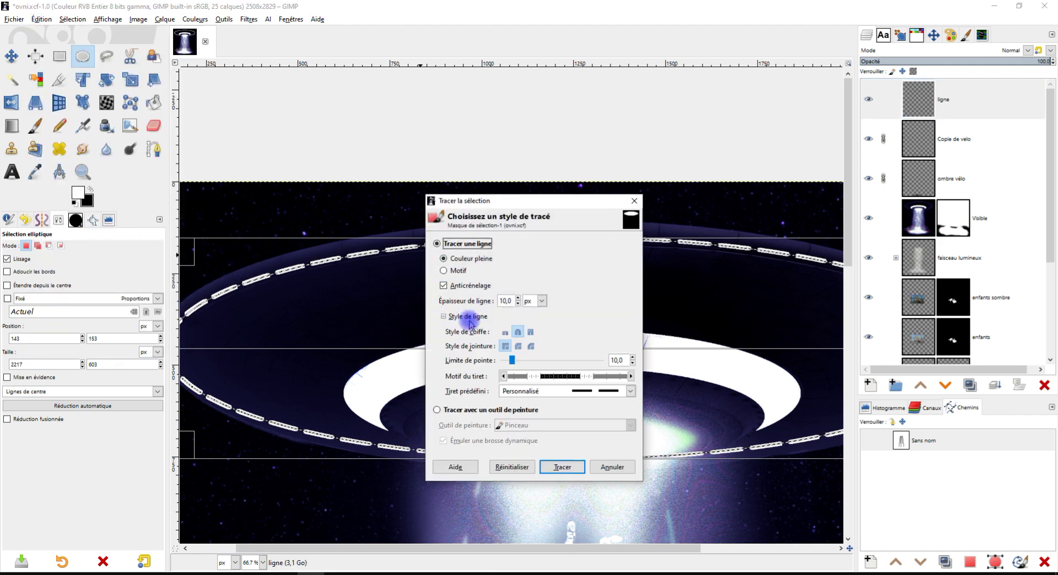
{"action": "left_click", "coordinate": [523, 391]}
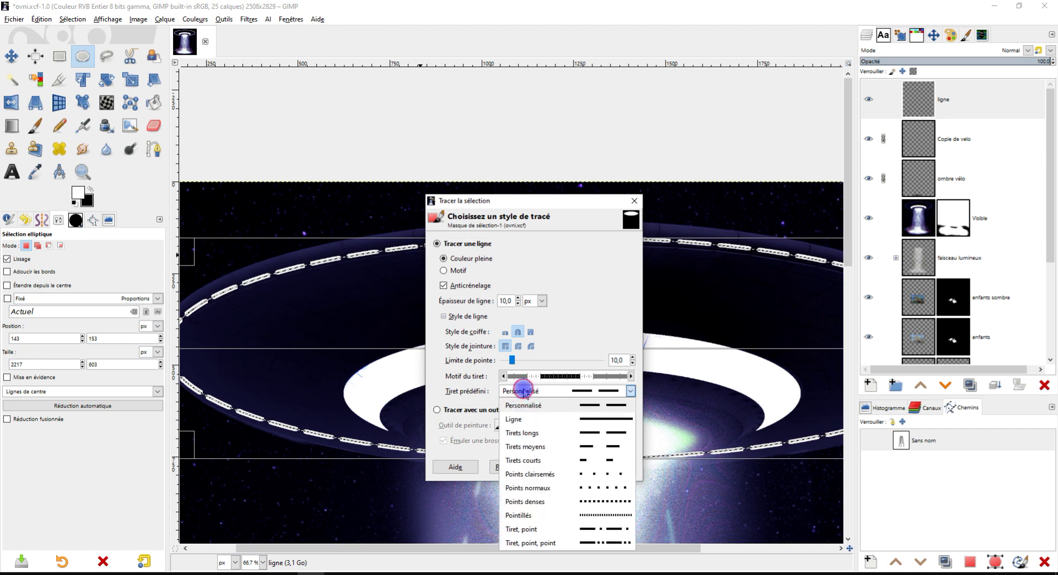
{"action": "left_click", "coordinate": [585, 419]}
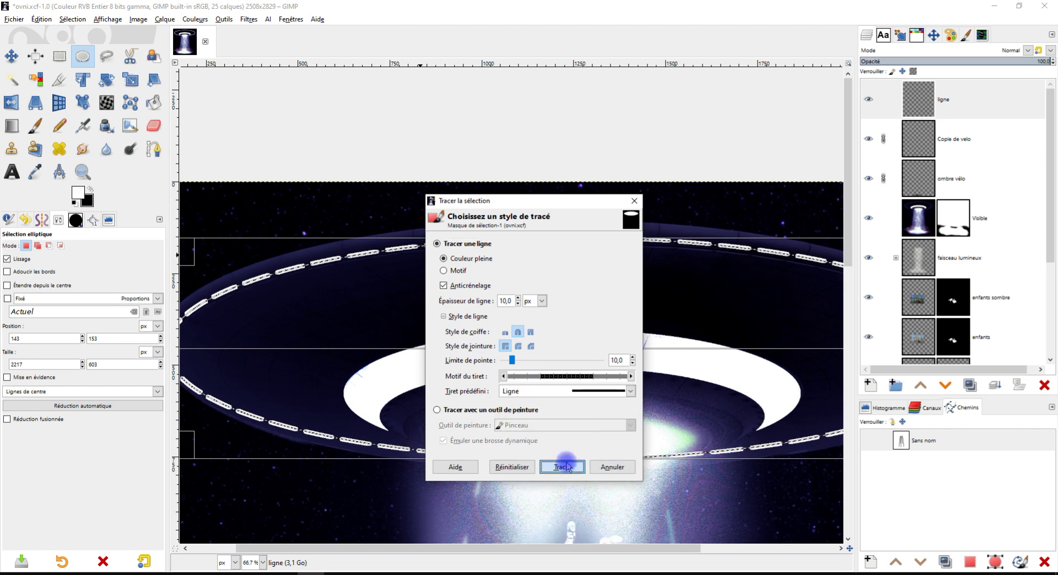
{"action": "key", "text": "Return"}
{"action": "scroll", "coordinate": [584, 358], "scroll_direction": "down", "scroll_amount": 2}
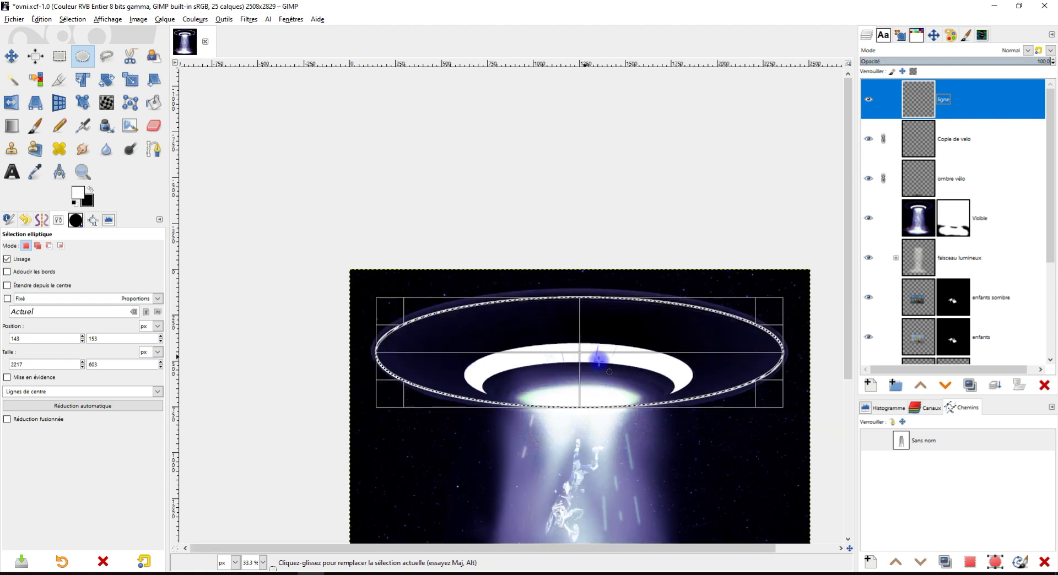
{"action": "scroll", "coordinate": [568, 326], "scroll_direction": "up", "scroll_amount": 1}
{"action": "scroll", "coordinate": [567, 326], "scroll_direction": "down", "scroll_amount": 1}
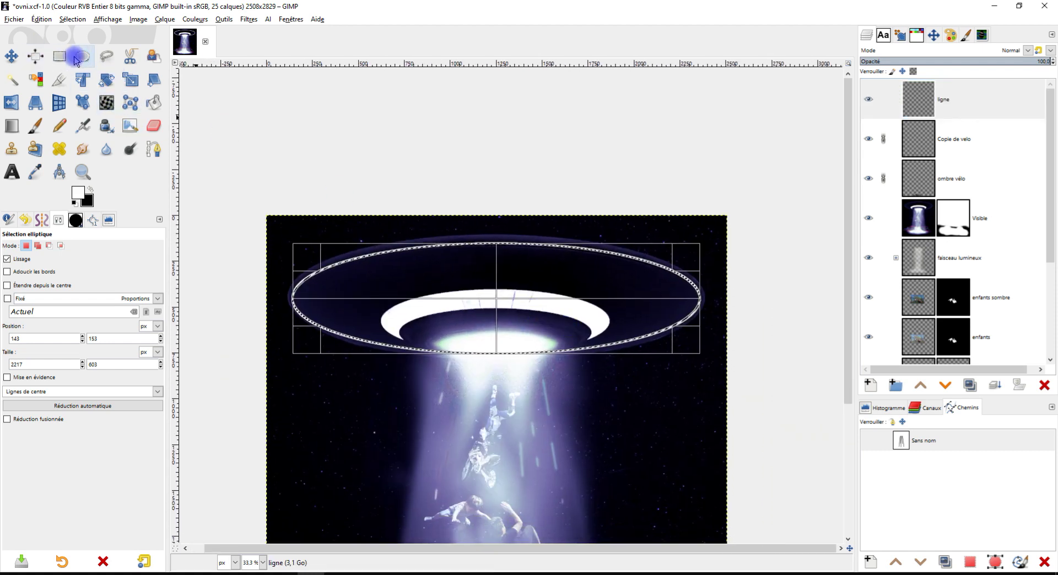
- Drop the ellipse selection and try a glow-softening filter on the rim line, then undo it
{"action": "key", "text": "shift+e"}
{"action": "key", "text": "ctrl+shift+a"}
{"action": "scroll", "coordinate": [410, 194], "scroll_direction": "up", "scroll_amount": 2}
{"action": "scroll", "coordinate": [592, 310], "scroll_direction": "down", "scroll_amount": 3}
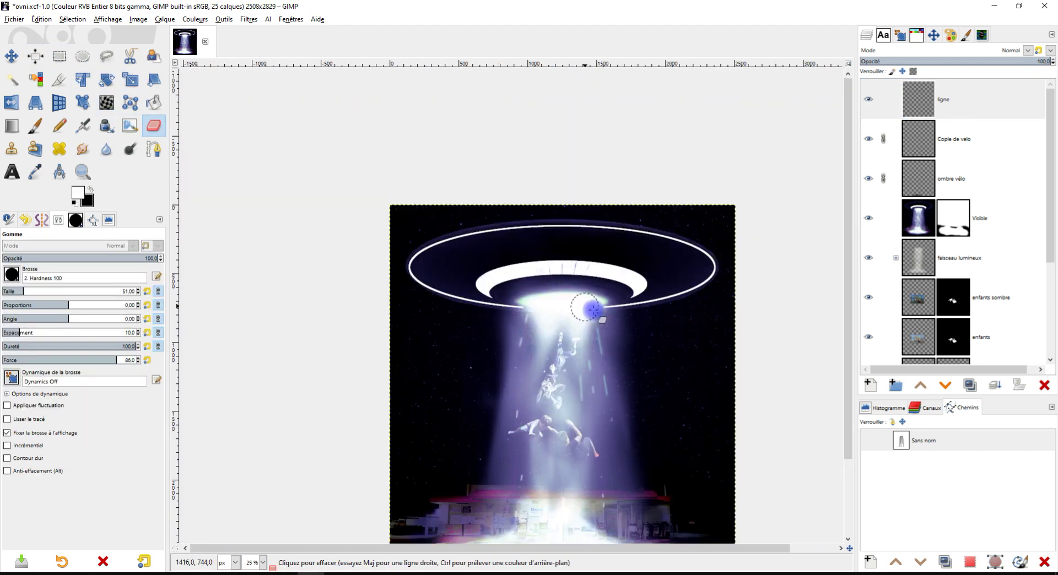
{"action": "left_click", "coordinate": [248, 19]}
{"action": "left_click", "coordinate": [306, 88]}
{"action": "left_click", "coordinate": [156, 229]}
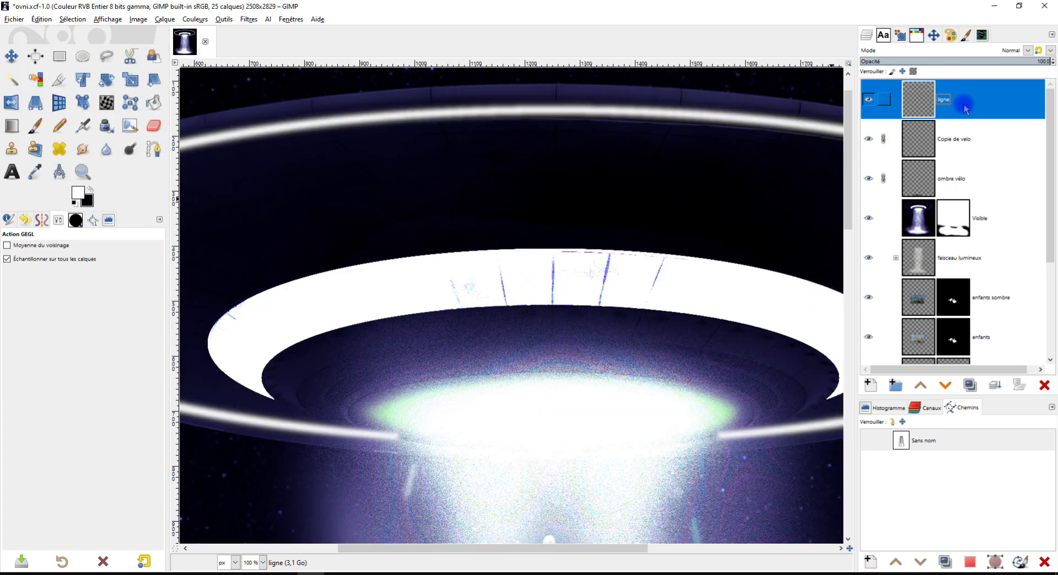
{"action": "scroll", "coordinate": [562, 179], "scroll_direction": "down", "scroll_amount": 4}
{"action": "scroll", "coordinate": [571, 252], "scroll_direction": "up", "scroll_amount": 1}
{"action": "scroll", "coordinate": [562, 241], "scroll_direction": "up", "scroll_amount": 2}
{"action": "middle_click", "coordinate": [562, 240], "text": "alt"}
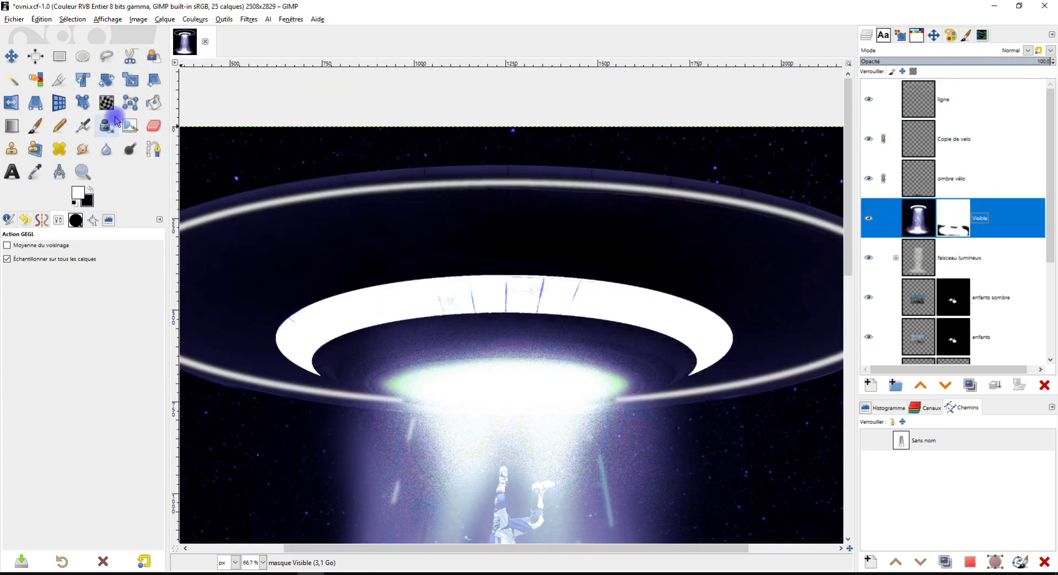
{"action": "key", "text": "p"}
{"action": "key", "text": "ctrl+z"}
{"action": "scroll", "coordinate": [597, 226], "scroll_direction": "down", "scroll_amount": 1}
{"action": "scroll", "coordinate": [519, 348], "scroll_direction": "down", "scroll_amount": 2}
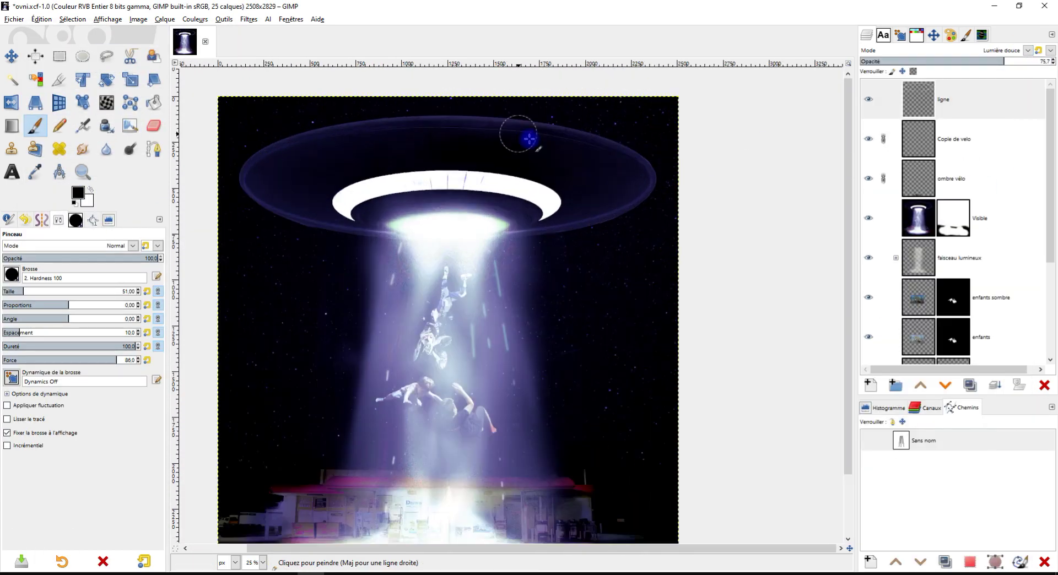
{"action": "scroll", "coordinate": [529, 139], "scroll_direction": "up", "scroll_amount": 2}
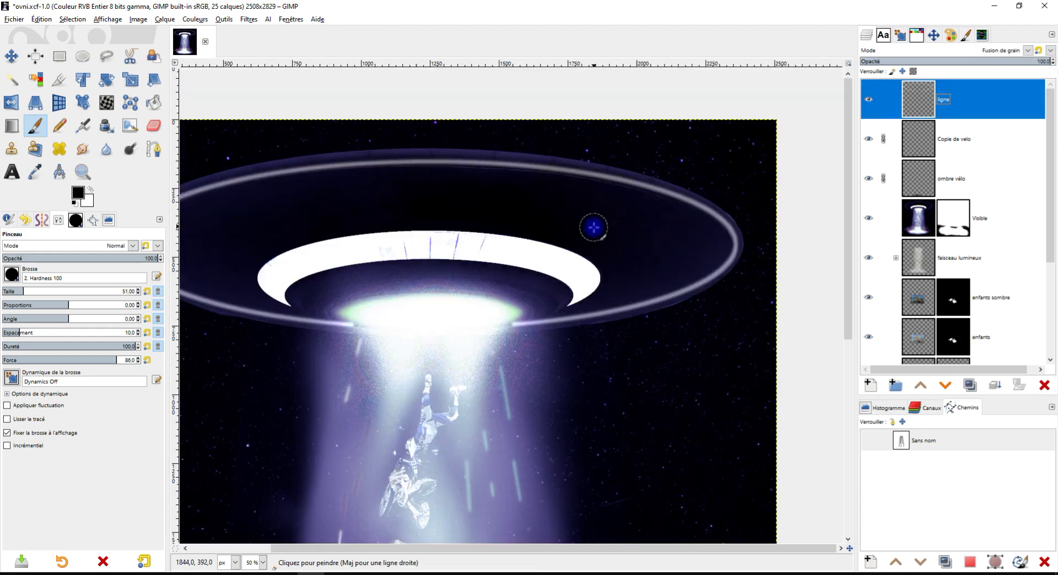
- Duplicate the ligne layer as Copie de ligne and change how the copy blends
{"action": "left_click", "coordinate": [952, 263]}
{"action": "left_click", "coordinate": [195, 19]}
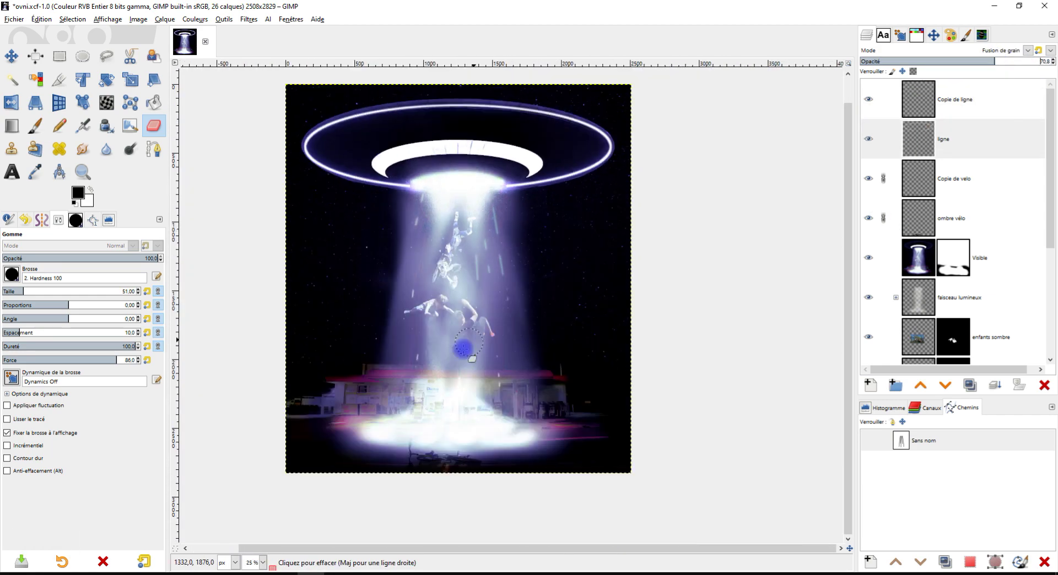
{"action": "scroll", "coordinate": [472, 347], "scroll_direction": "up", "scroll_amount": 3}
{"action": "scroll", "coordinate": [566, 410], "scroll_direction": "down", "scroll_amount": 1}
{"action": "scroll", "coordinate": [556, 236], "scroll_direction": "down", "scroll_amount": 1}
{"action": "scroll", "coordinate": [543, 330], "scroll_direction": "down", "scroll_amount": 1}
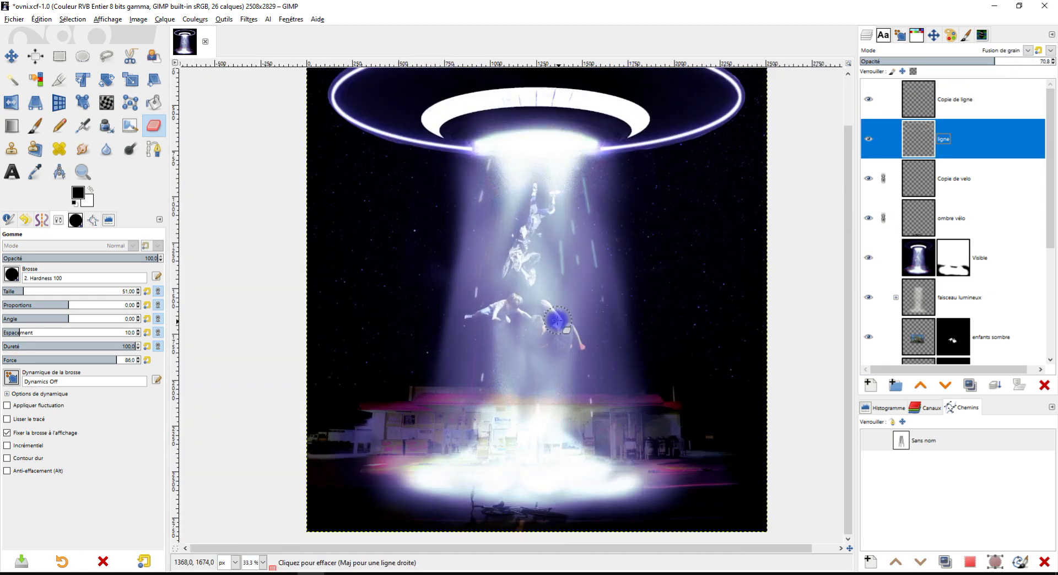
{"action": "scroll", "coordinate": [590, 307], "scroll_direction": "down", "scroll_amount": 1}
{"action": "scroll", "coordinate": [606, 238], "scroll_direction": "up", "scroll_amount": 2}
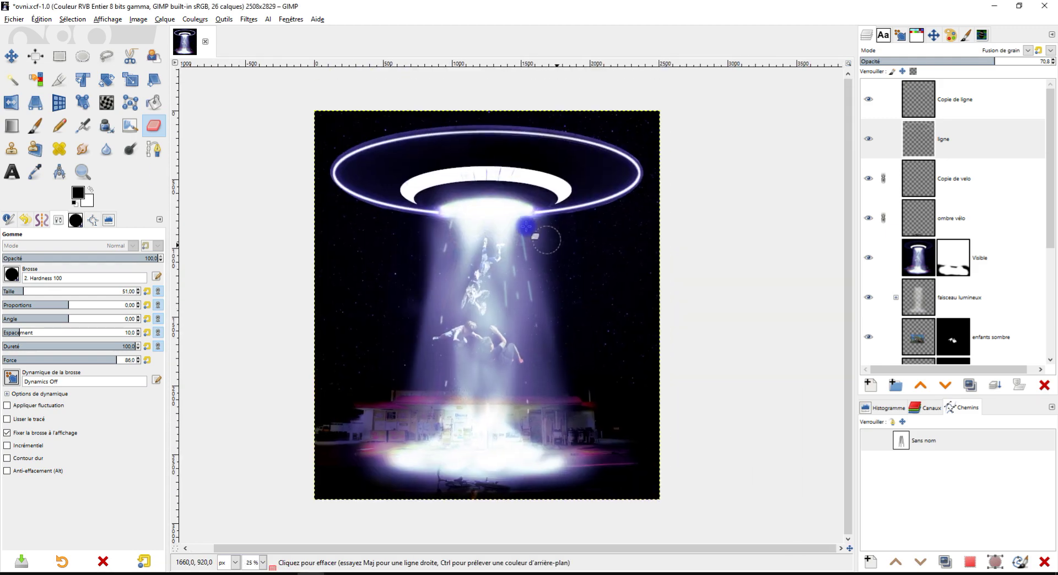
{"action": "scroll", "coordinate": [505, 165], "scroll_direction": "up", "scroll_amount": 1}
{"action": "scroll", "coordinate": [432, 229], "scroll_direction": "down", "scroll_amount": 1}
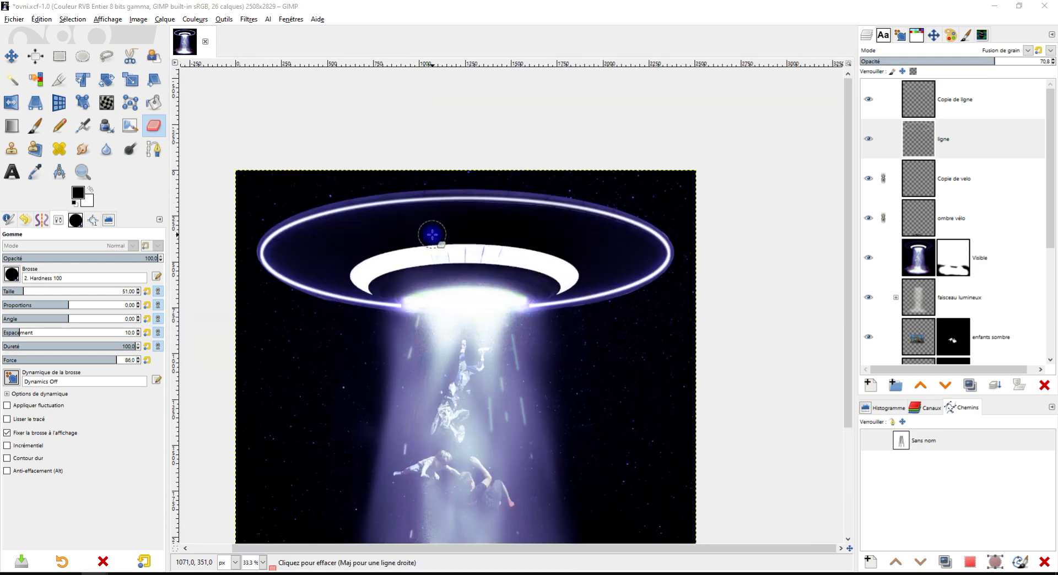
{"action": "scroll", "coordinate": [547, 335], "scroll_direction": "up", "scroll_amount": 2}
{"action": "scroll", "coordinate": [548, 335], "scroll_direction": "down", "scroll_amount": 1}
- Undo a stray paint stroke on the Visible layer and return to Copie de ligne
{"action": "left_click", "coordinate": [889, 273]}
{"action": "scroll", "coordinate": [630, 253], "scroll_direction": "up", "scroll_amount": 2}
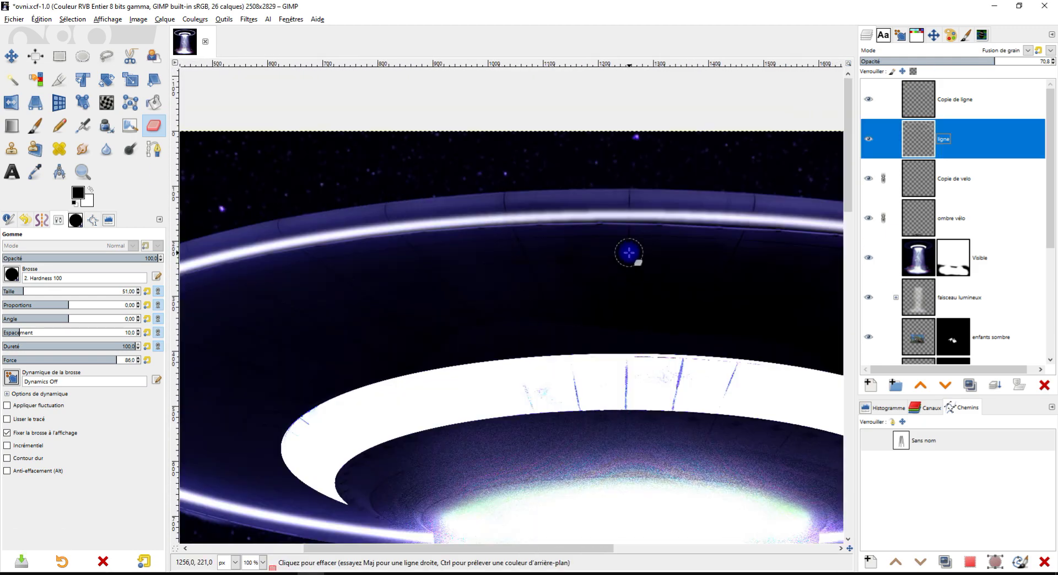
{"action": "key", "text": "p"}
{"action": "key", "text": "ctrl+z"}
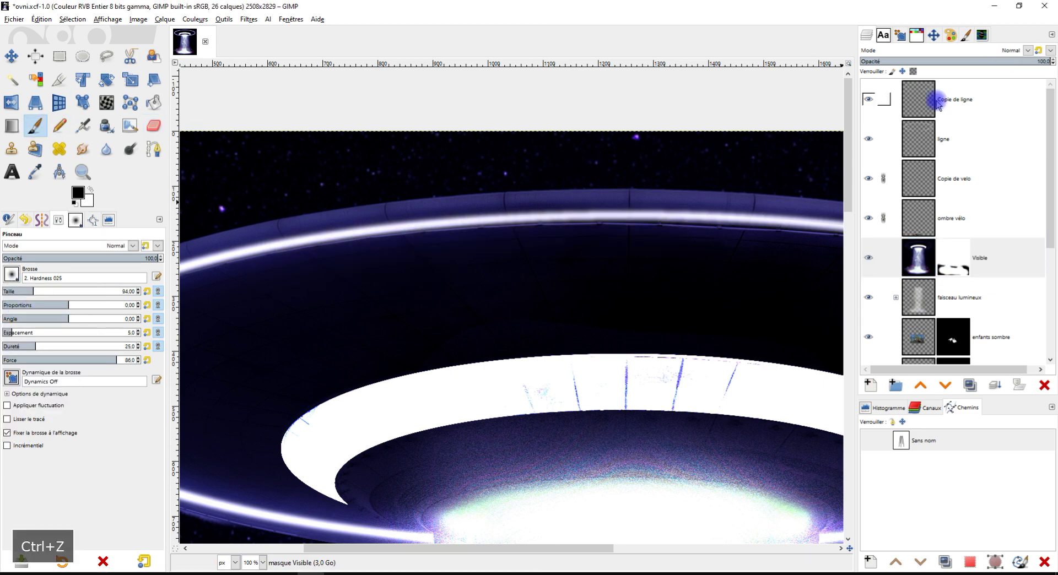
{"action": "left_click", "coordinate": [917, 110]}
{"action": "key", "text": "s"}
{"action": "scroll", "coordinate": [673, 298], "scroll_direction": "down", "scroll_amount": 1}
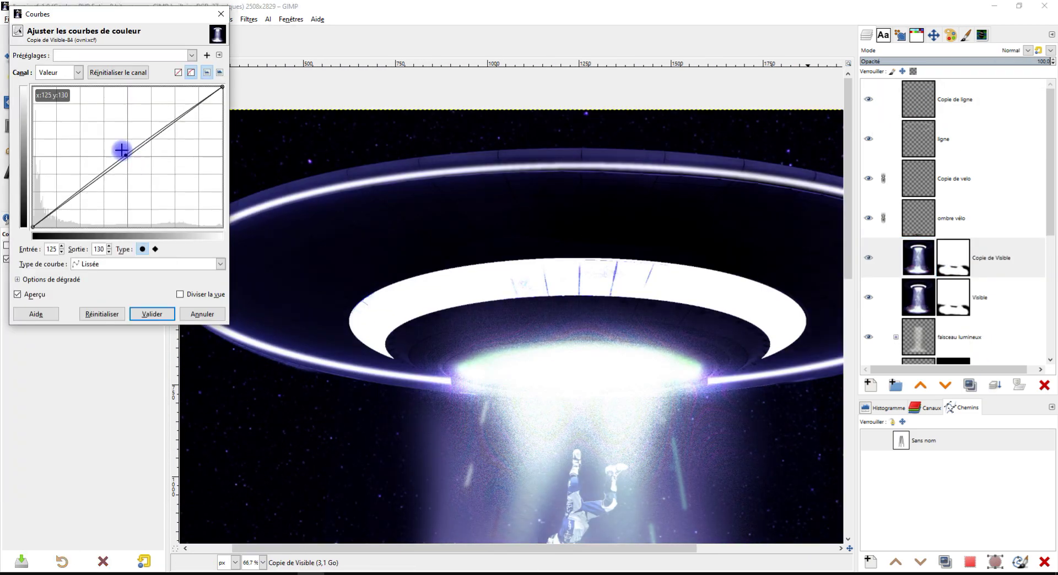